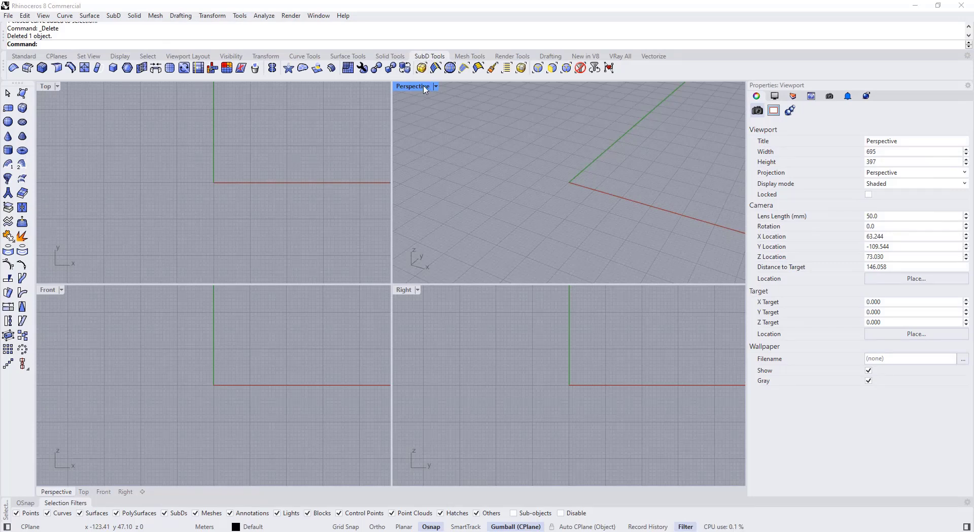
Maximize the Perspective viewport for modelling close to the origin
double_click(419, 89)
right_drag(373, 147, 400, 169)
shift+right_drag(432, 205, 443, 230)
scroll(443, 233, up, 5)
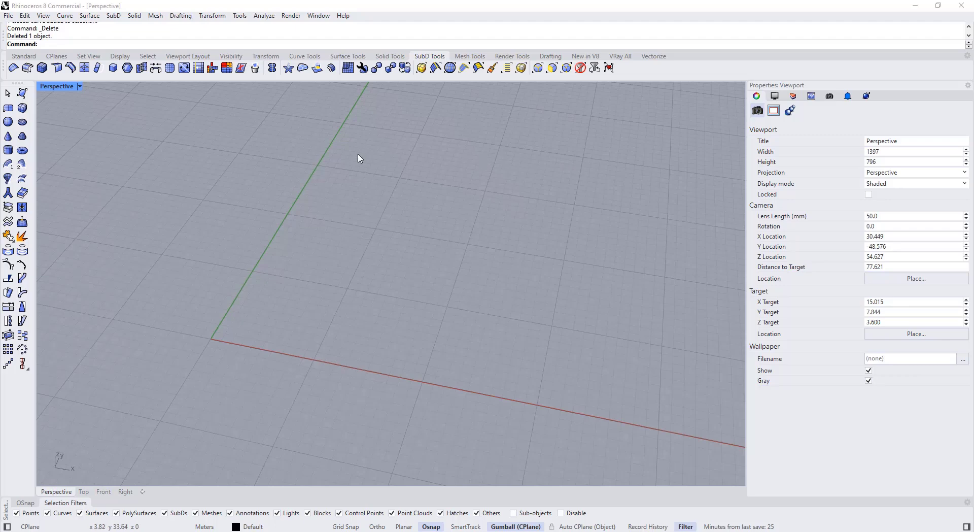
Display the automatically updating command help beside the viewport
click(811, 96)
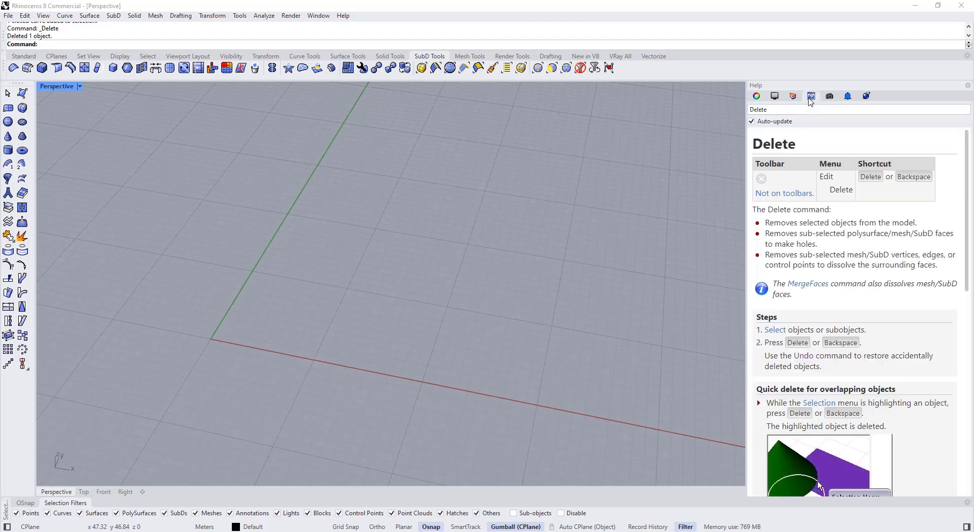
scroll(805, 174, down, 10)
scroll(805, 184, up, 10)
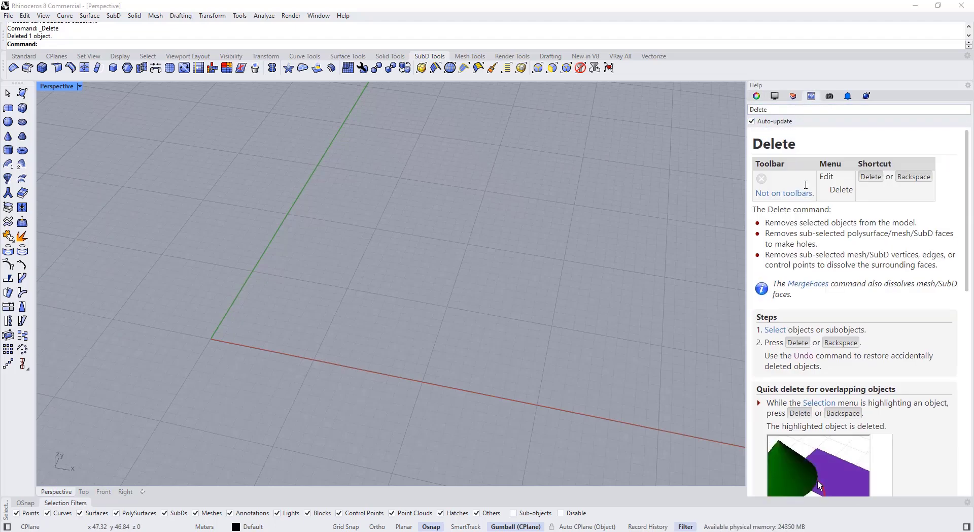
Set up a SubD box with a Y face count of 2 and a Z face count of 5
click(23, 109)
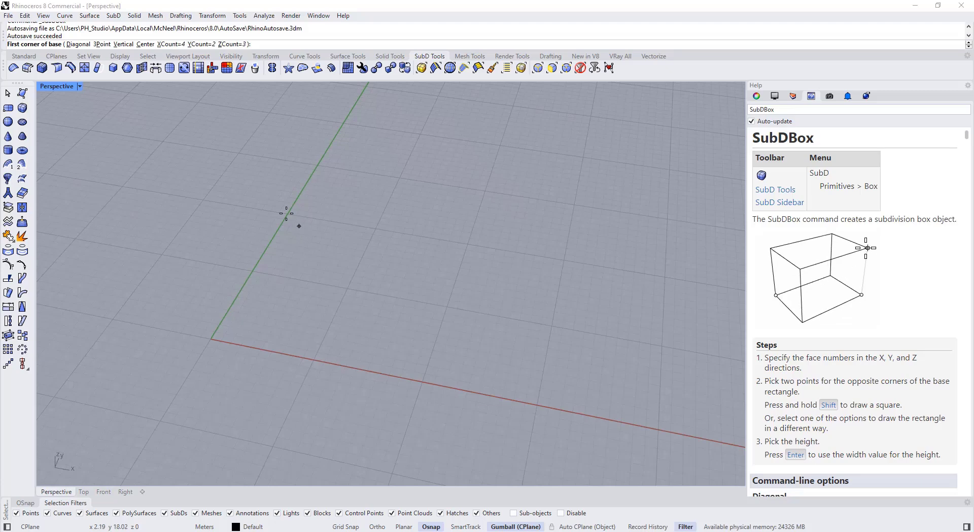
click(194, 46)
text(2)
key(Return)
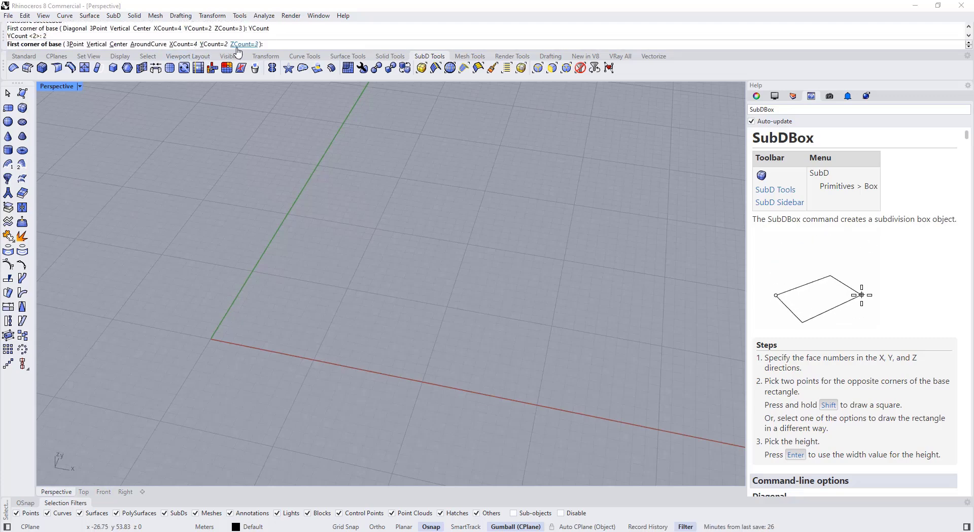
click(238, 44)
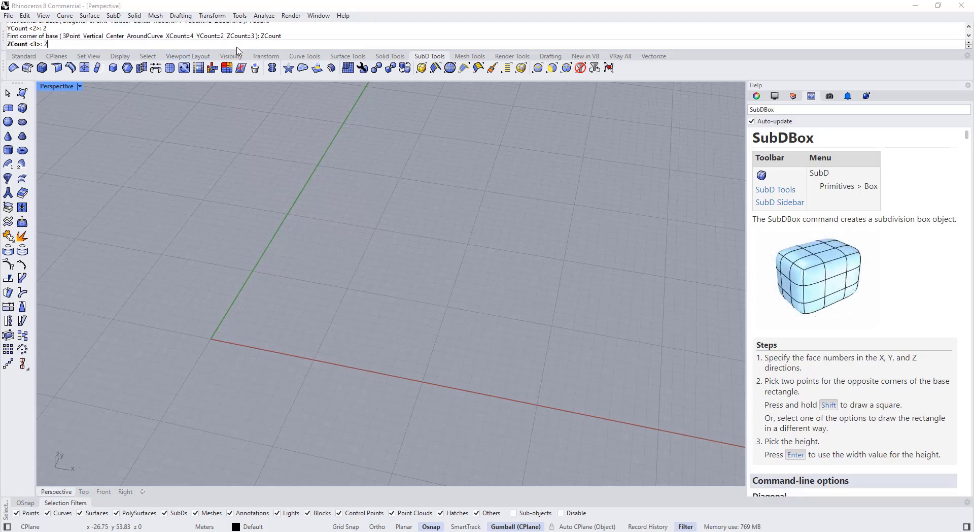
text(5)
key(Return)
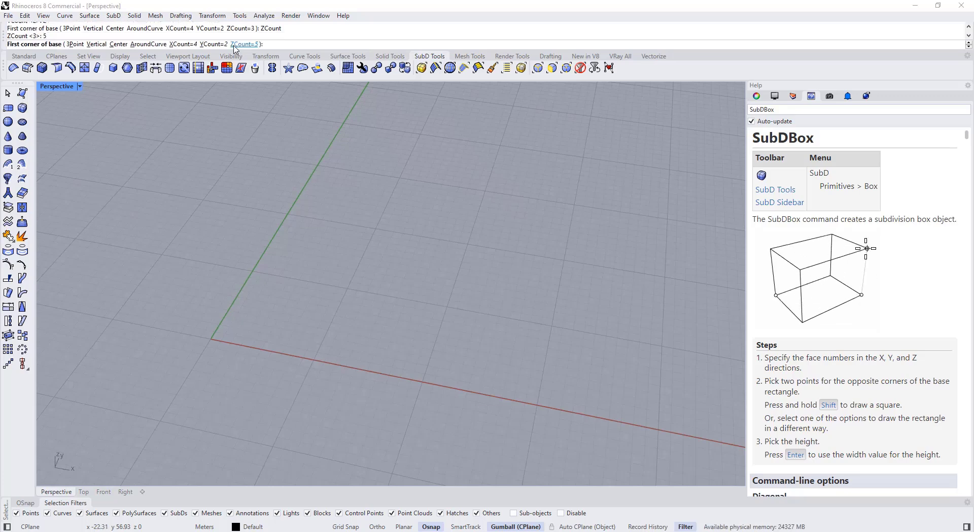
Build the SubD box near the origin from a three-point base of 5 by 5 m with Ortho on and a height of 7 m
click(79, 46)
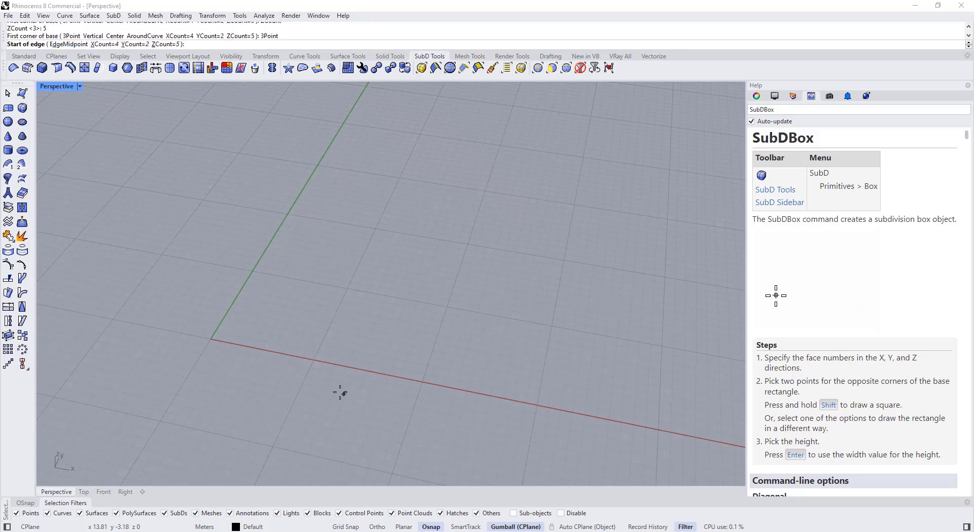
click(261, 328)
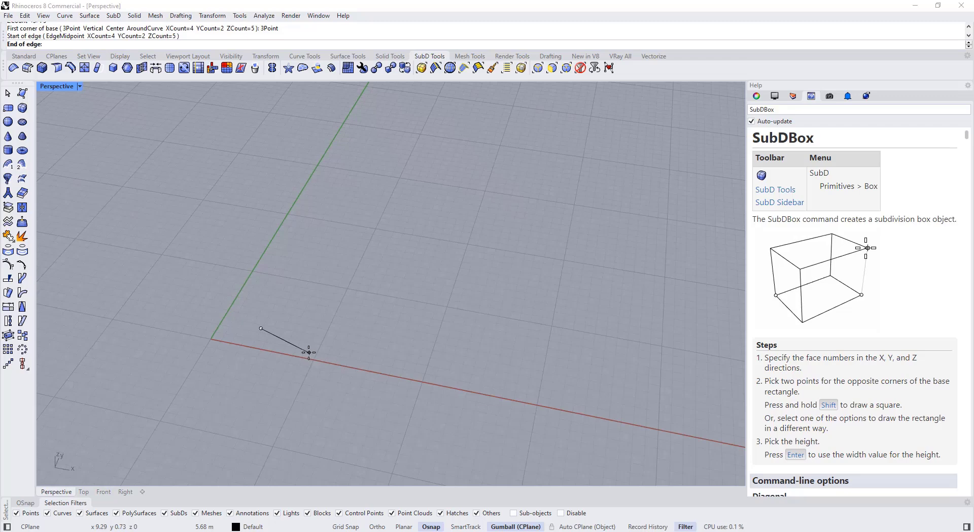
key(F8)
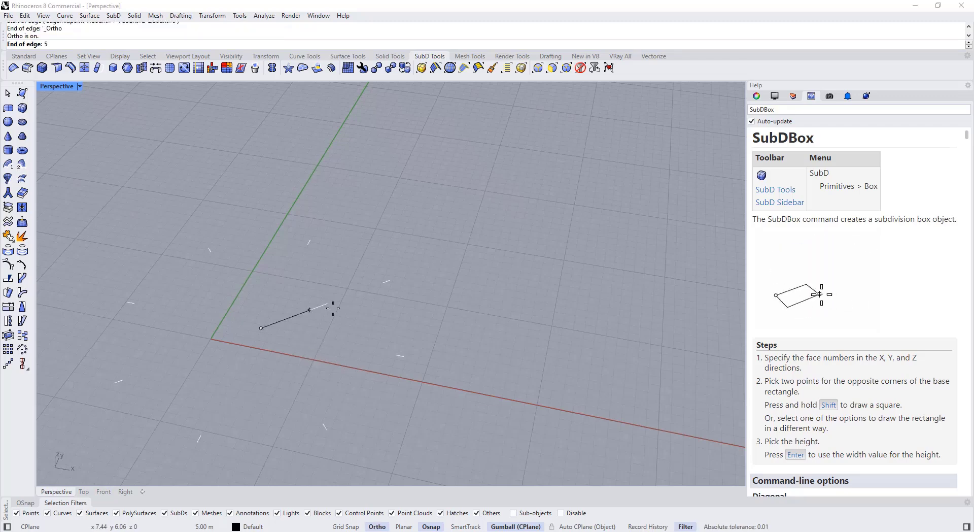
click(334, 353)
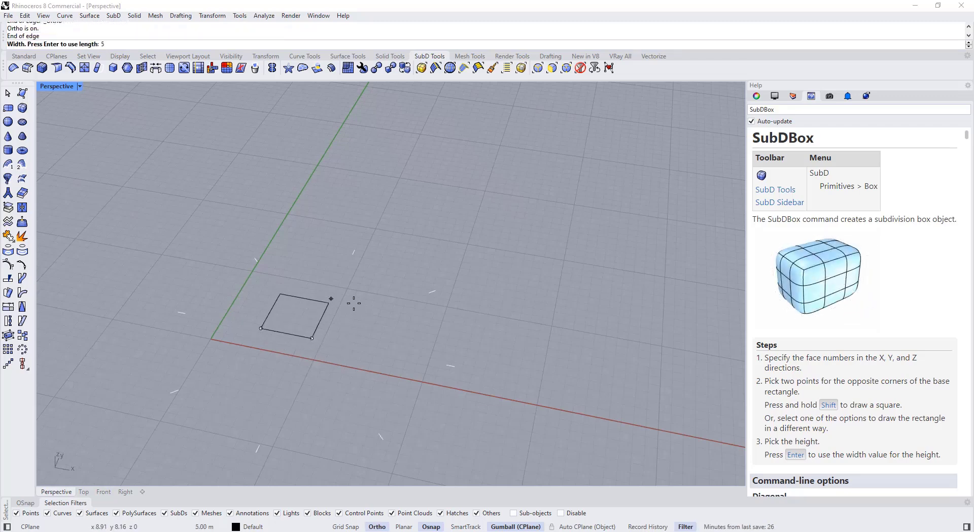
click(332, 300)
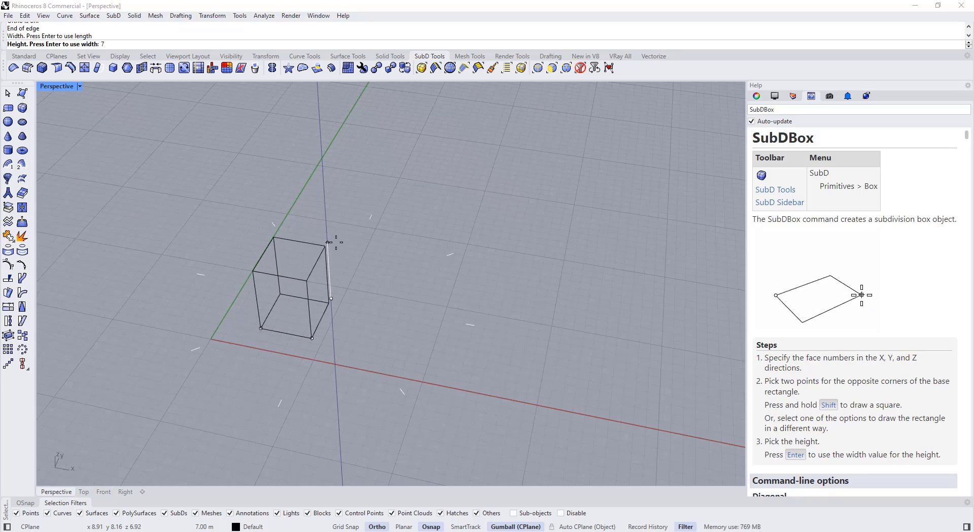
click(329, 243)
Compare the box in smooth and flat SubD display, leaving it in flat display
scroll(352, 266, up, 3)
key(Tab)
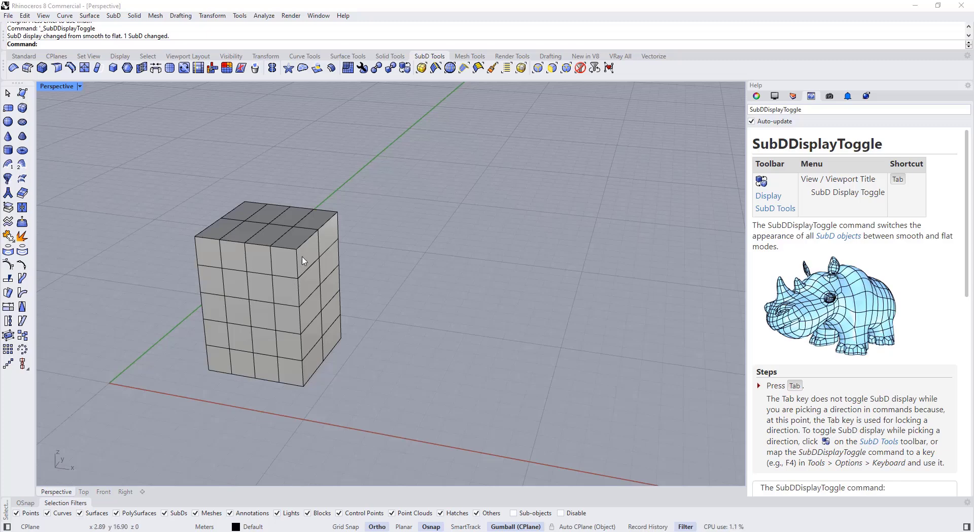
right_drag(365, 321, 294, 235)
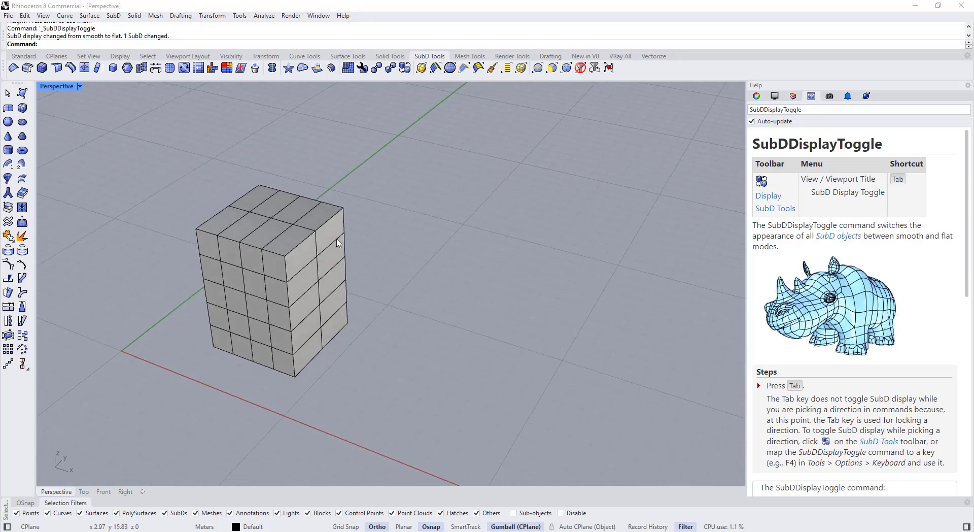
right_drag(345, 345, 245, 358)
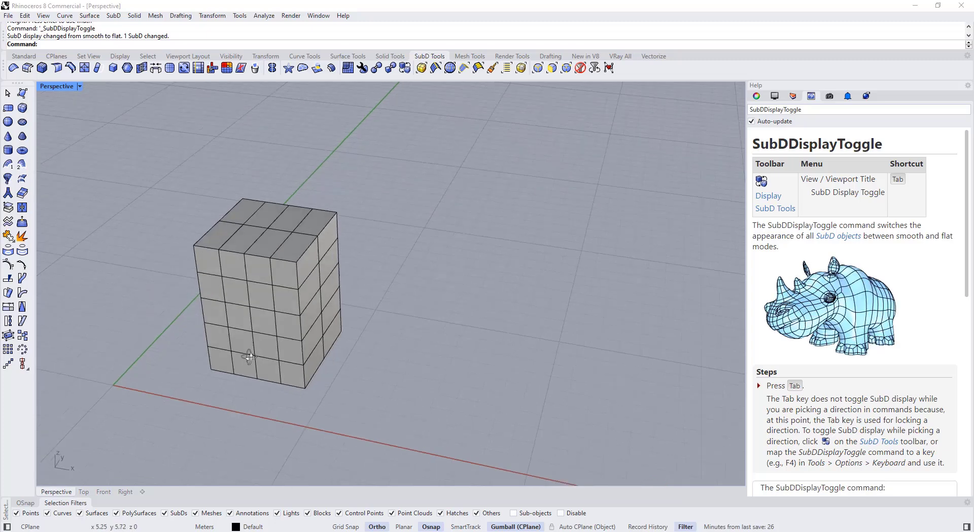
key(Tab)
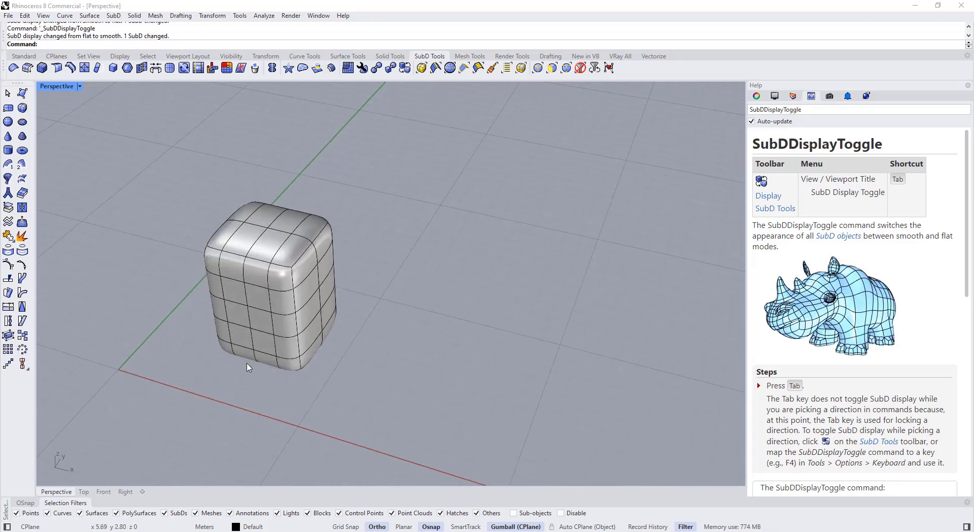
key(Tab)
key(Tab)
key(Tab)
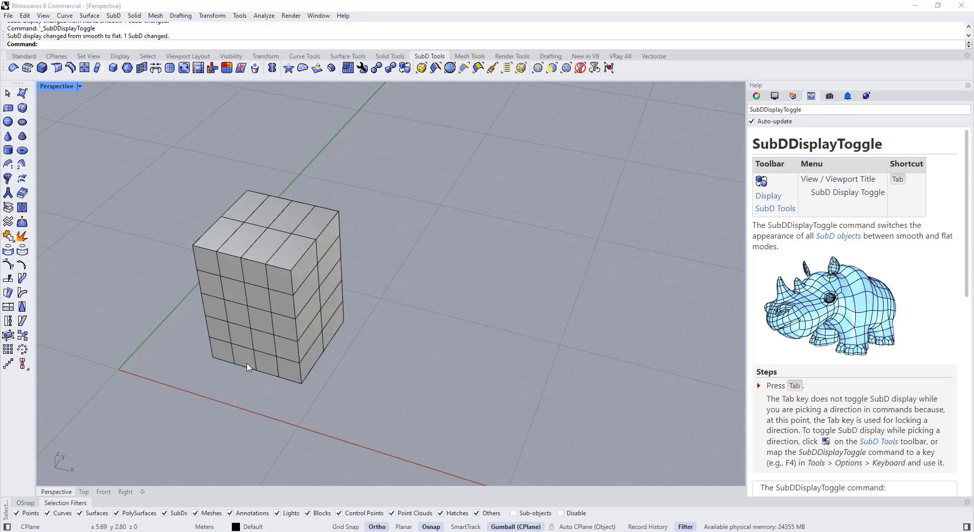
Create a Quad-style SubD sphere on the ground plane beside the box and switch the SubD display to smooth
click(22, 122)
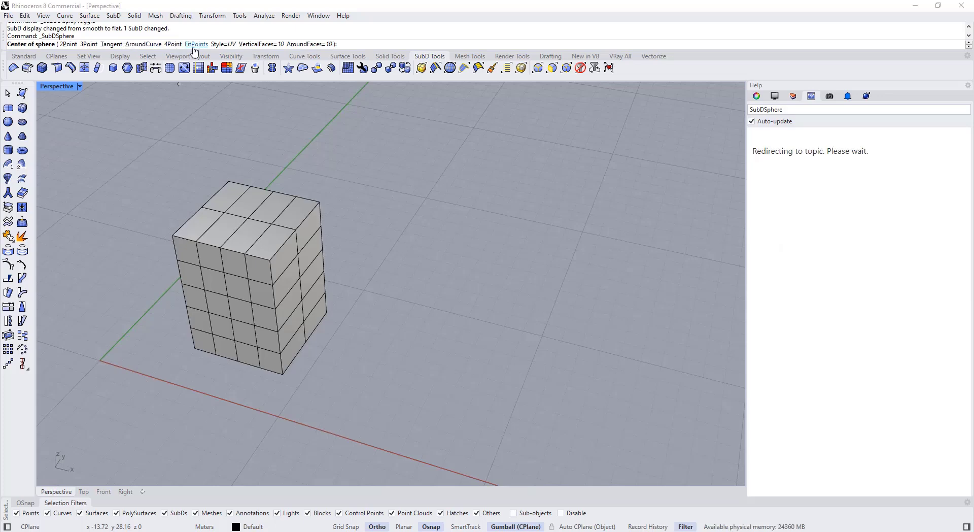
click(224, 44)
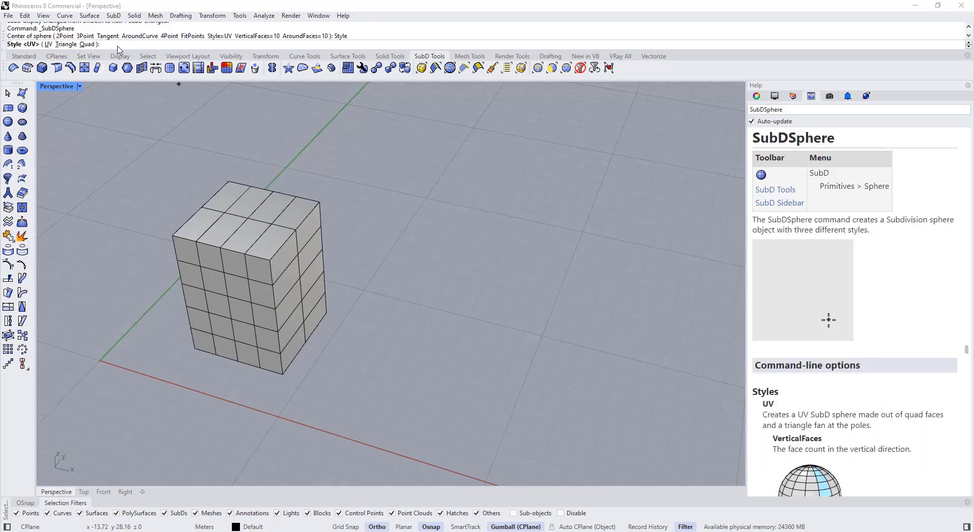
click(90, 45)
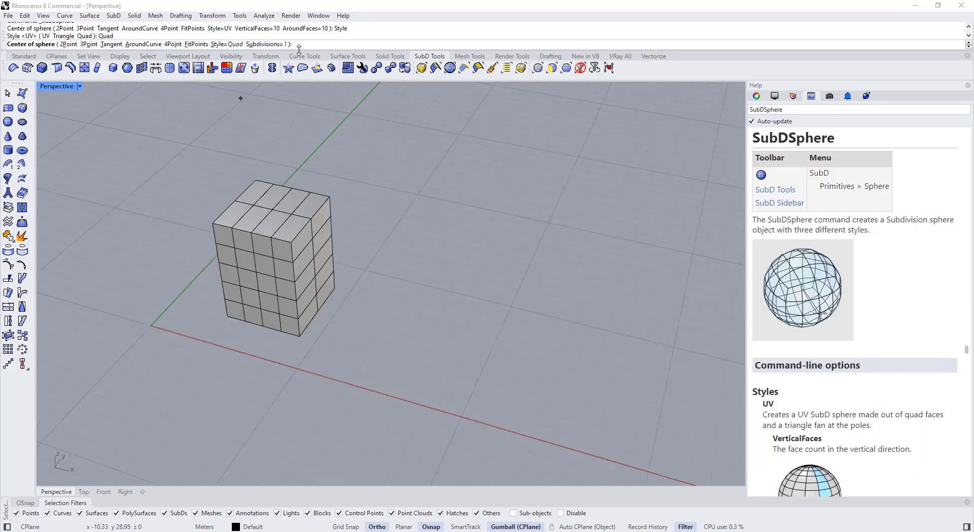
click(433, 322)
click(513, 365)
scroll(417, 315, up, 3)
right_drag(417, 315, 375, 274)
key(Tab)
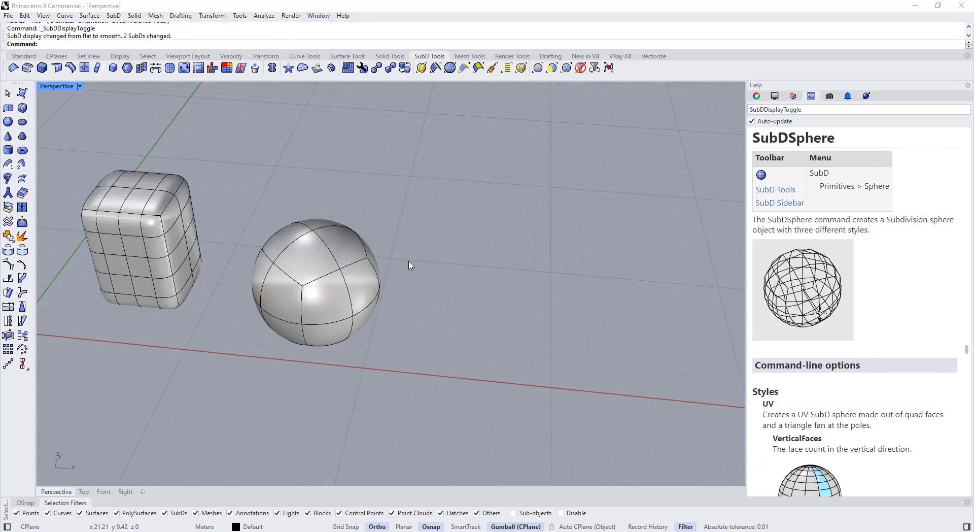
Create a Triangle-style SubD sphere beyond the quad sphere and switch the SubD display to flat
right_click(319, 173)
click(224, 45)
click(74, 44)
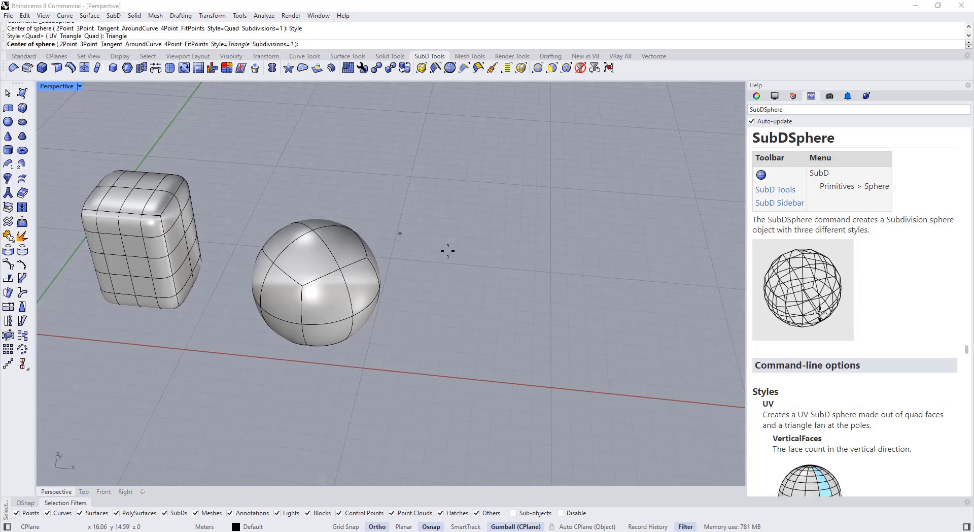
click(447, 250)
click(455, 212)
right_drag(482, 223, 406, 256)
key(Tab)
key(Tab)
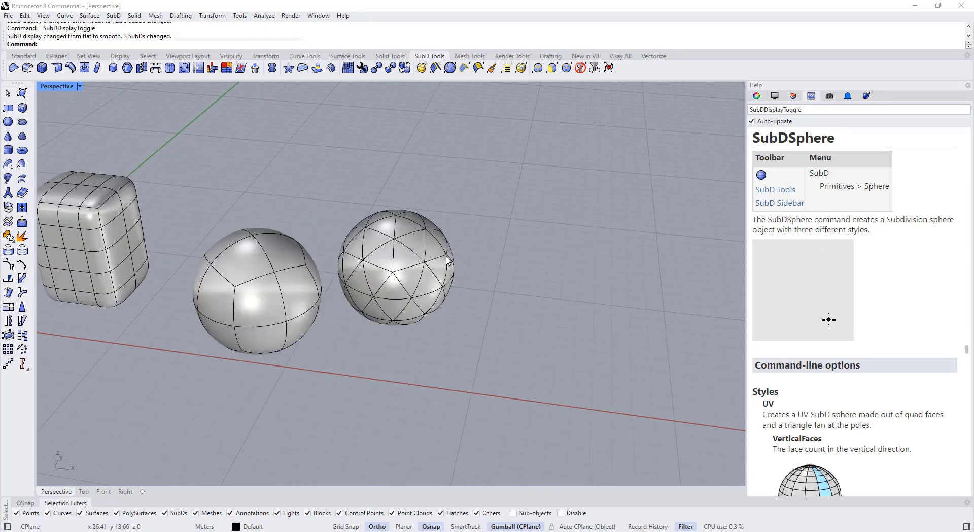
key(Tab)
Create a UV-style SubD sphere with 10 vertical and 10 around faces next to the triangle sphere
click(226, 67)
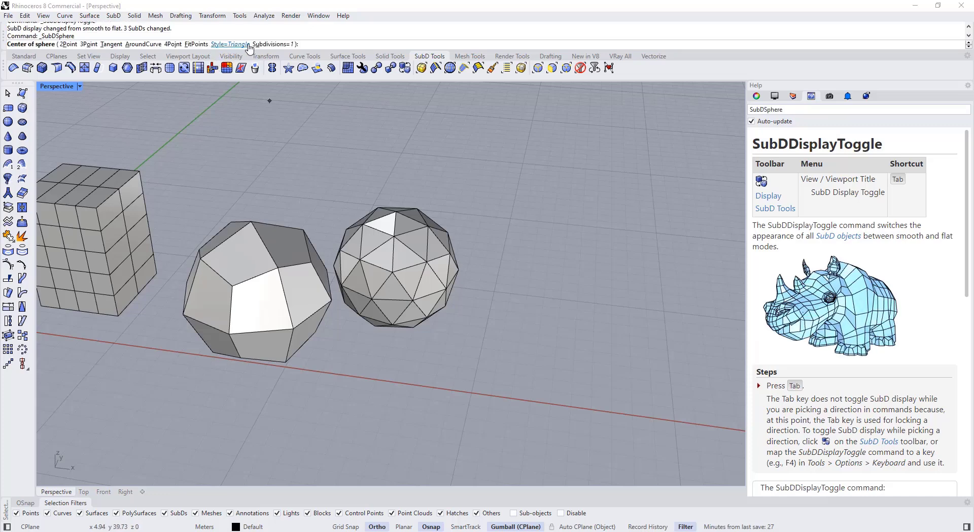
click(233, 45)
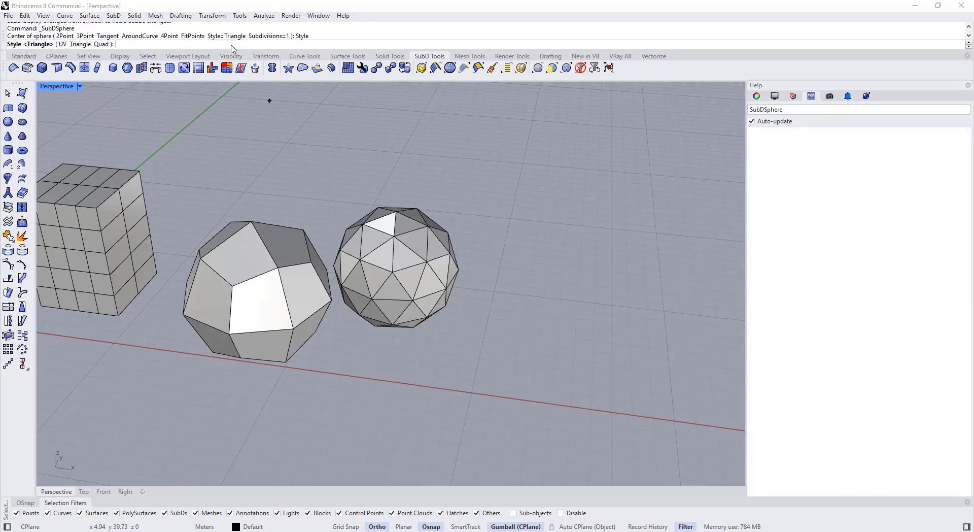
click(61, 45)
click(547, 294)
click(577, 335)
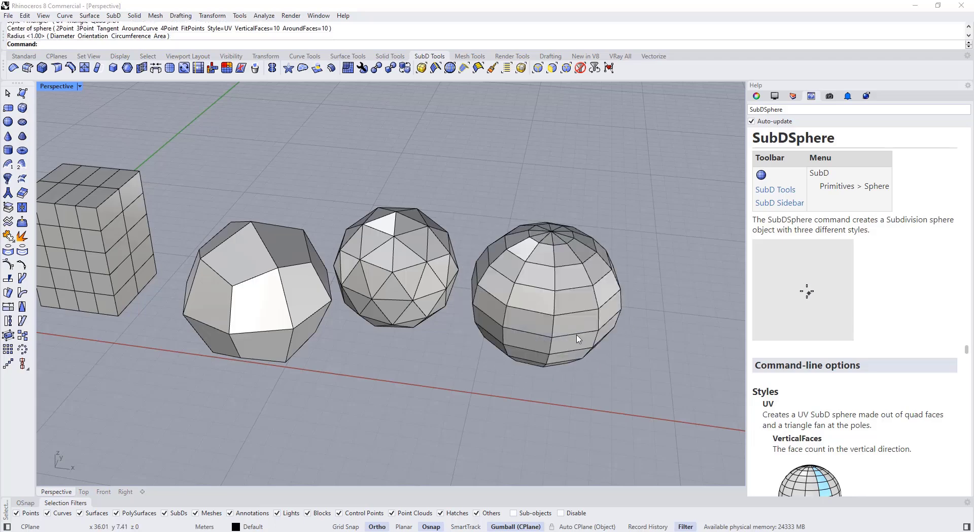
Examine the three spheres' face layouts and the help on the UV, Quads and Triangles styles
right_drag(577, 335, 510, 259)
scroll(493, 310, down, 2)
right_drag(488, 304, 477, 273)
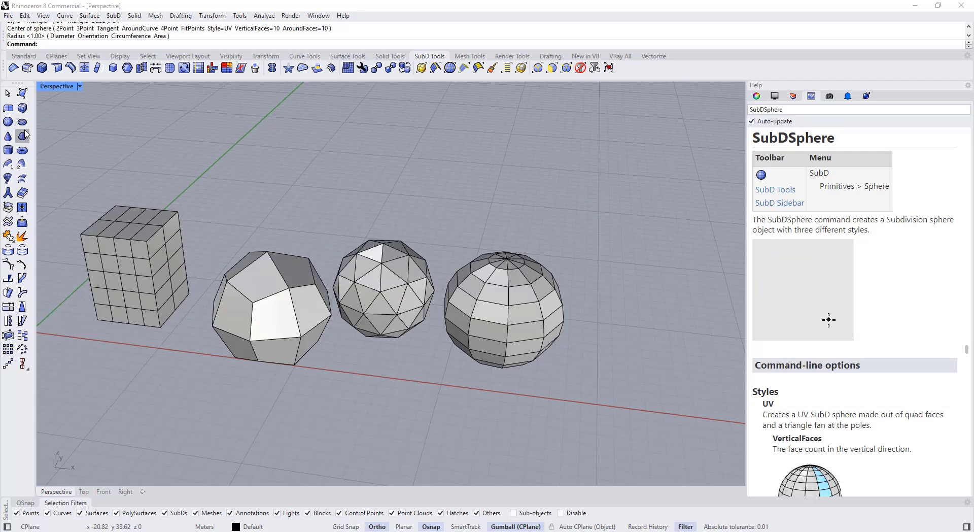
scroll(862, 306, down, 3)
scroll(862, 305, down, 7)
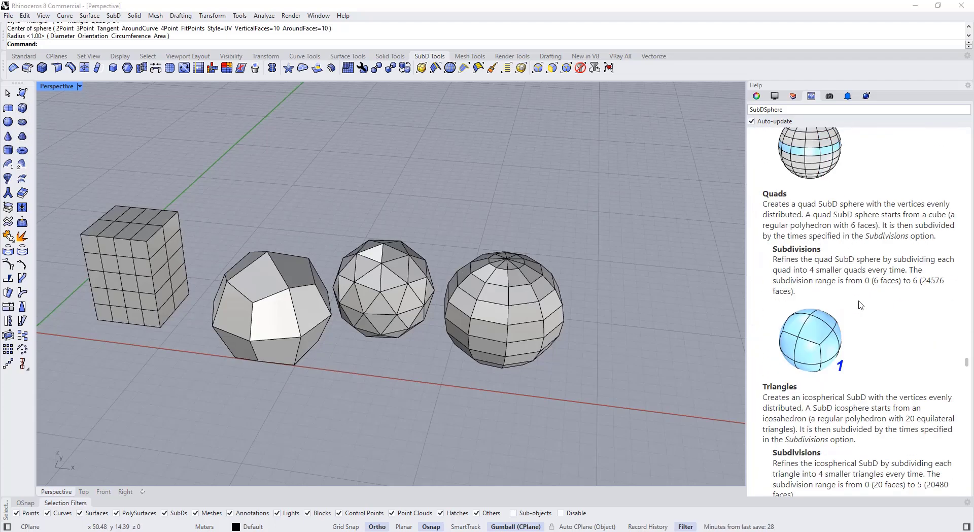
scroll(862, 299, down, 6)
scroll(860, 289, up, 10)
right_drag(518, 269, 452, 266)
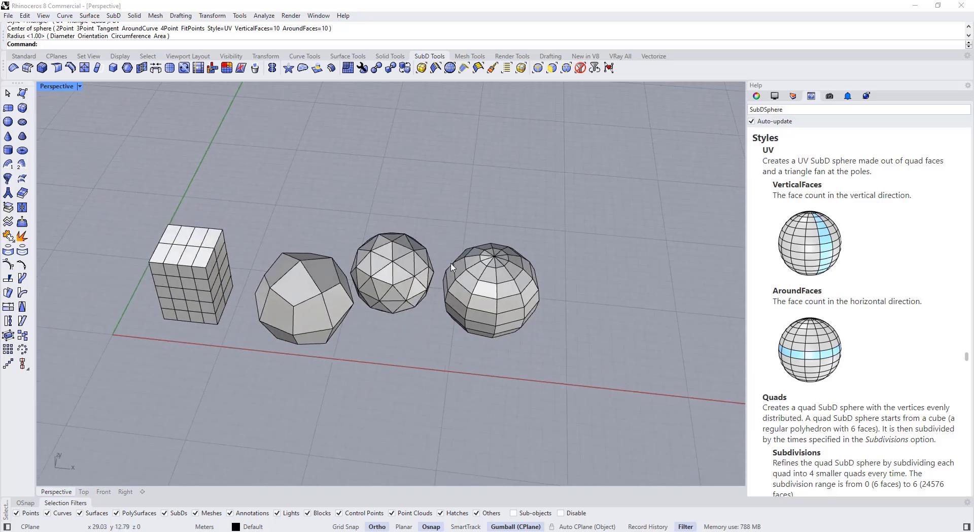
right_drag(451, 226, 365, 209)
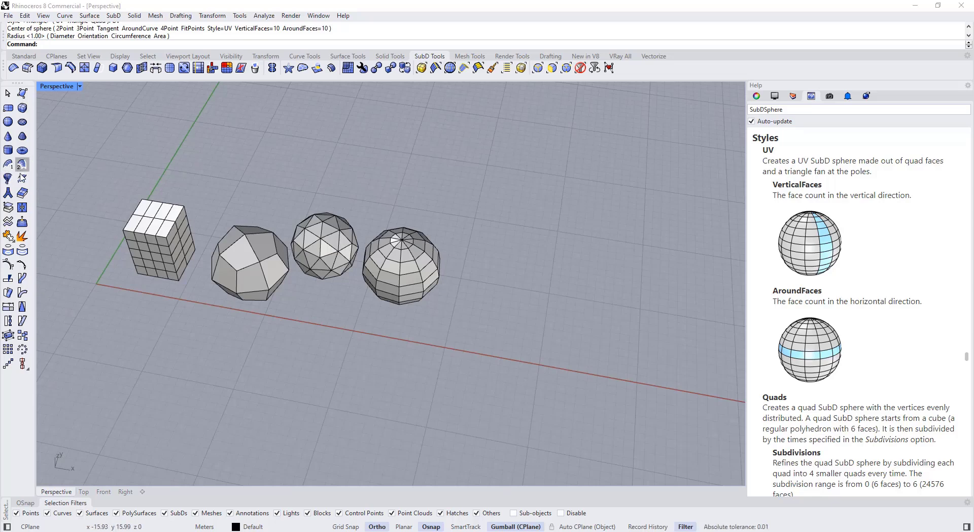
shift+right_drag(375, 177, 370, 190)
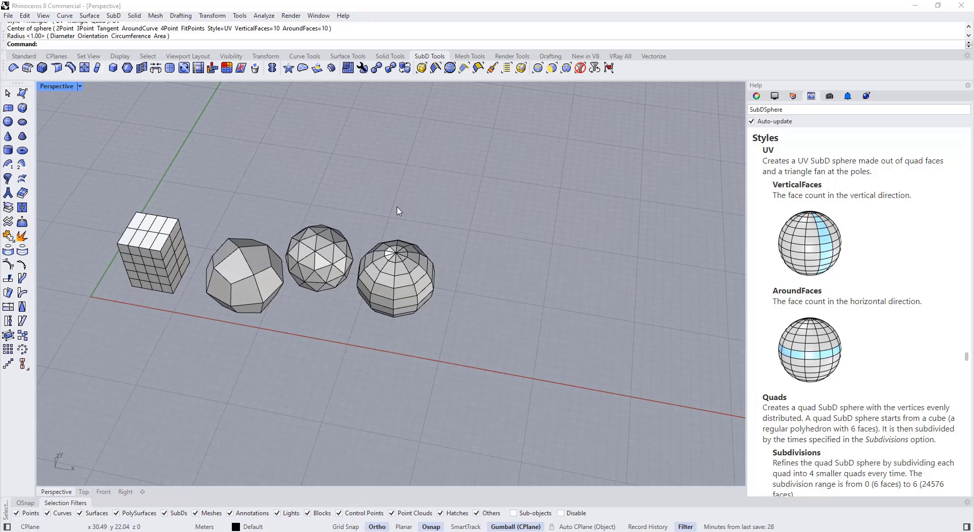
Draw a degree 3 control-point curve with four points on the ground plane beyond the UV sphere
click(26, 56)
click(22, 108)
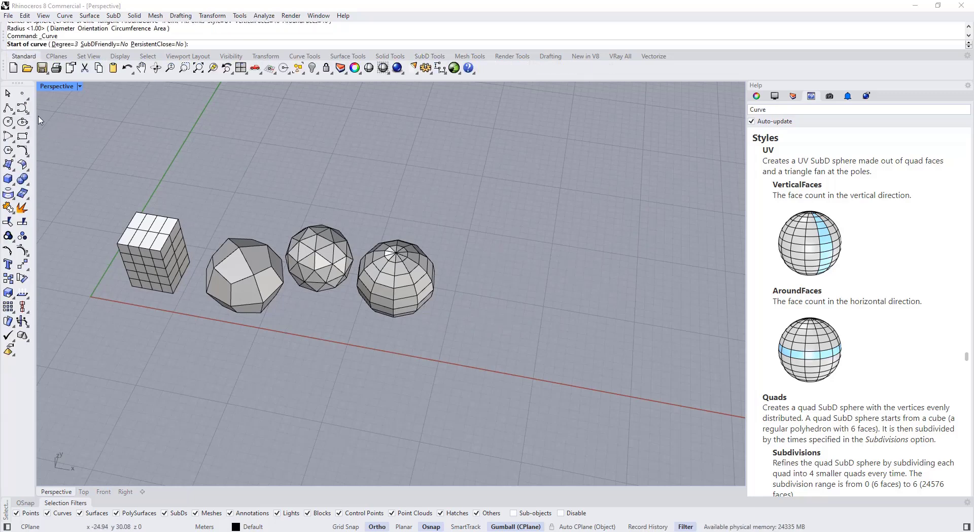
click(529, 269)
click(524, 298)
click(550, 325)
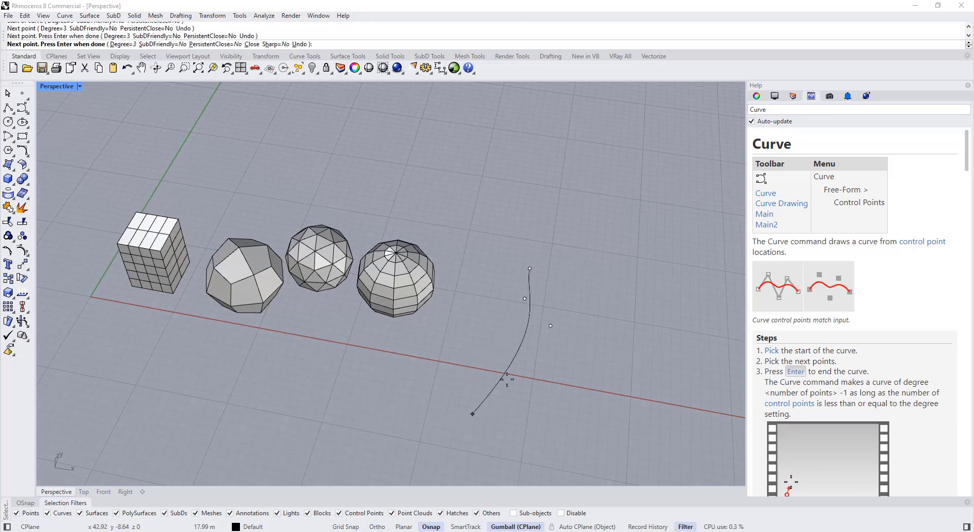
click(494, 342)
right_click(495, 342)
Duplicate the curve along the X direction to get three spaced curves in a row
shift+right_drag(520, 329, 373, 298)
click(453, 309)
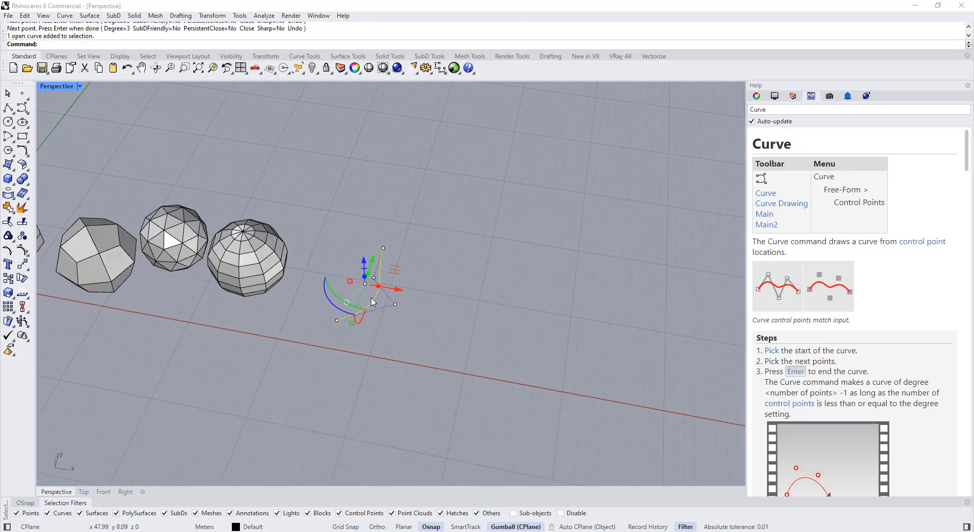
alt+drag(390, 290, 528, 308)
click(494, 330)
right_drag(492, 325, 507, 322)
Reshape the middle curve by moving its third control point along X toward the first curve
click(436, 307)
scroll(417, 280, up, 4)
drag(441, 303, 494, 327)
drag(504, 320, 459, 316)
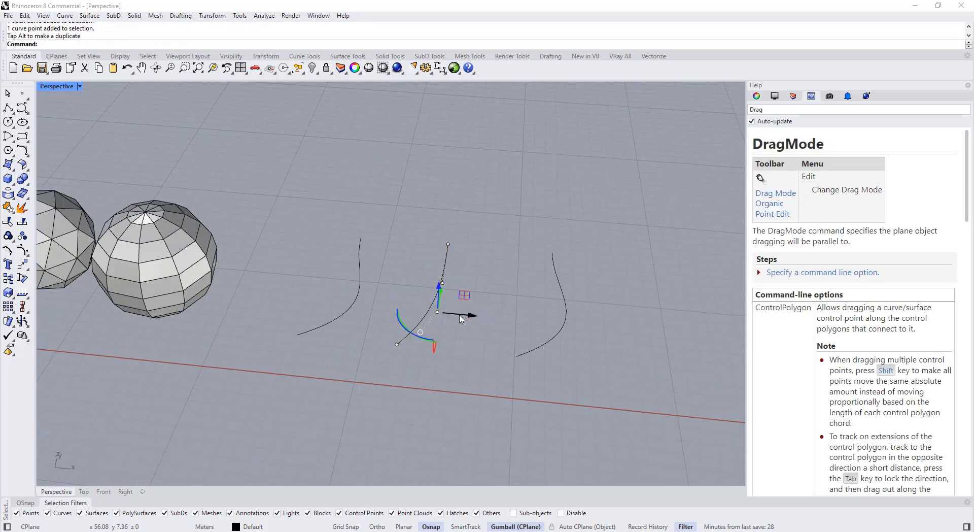
Raise the middle curve's second control point along Z
drag(427, 268, 447, 292)
right_drag(451, 294, 449, 274)
drag(443, 254, 443, 176)
right_drag(500, 300, 493, 346)
Reshape the third curve by moving its third control point up along Z and shifting it along X
click(540, 344)
drag(497, 355, 585, 385)
drag(542, 313, 614, 348)
drag(619, 343, 543, 327)
right_drag(527, 312, 529, 267)
drag(529, 267, 537, 141)
drag(571, 173, 656, 191)
key(Escape)
key(Escape)
Try a SubD loft through the three curves with Corners enabled
right_drag(492, 324, 446, 321)
scroll(456, 374, down, 4)
click(429, 56)
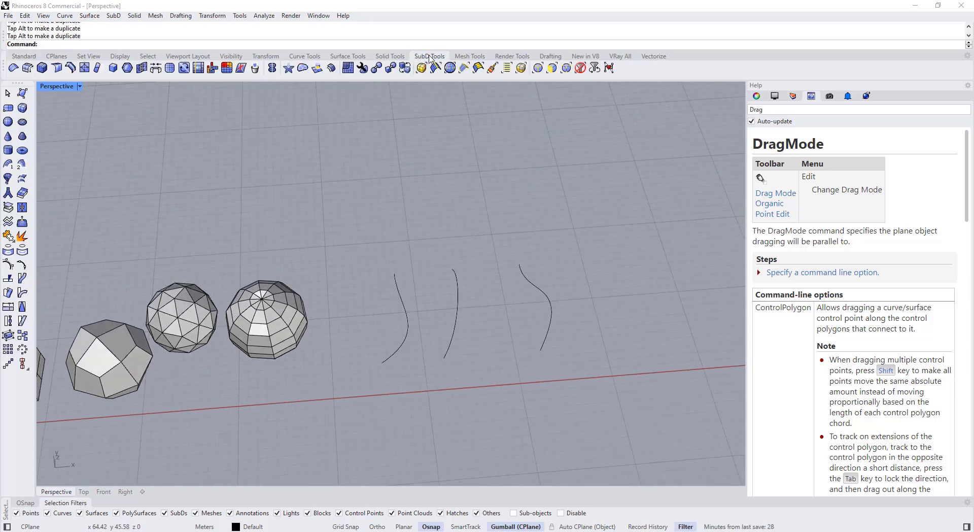
drag(551, 376, 373, 322)
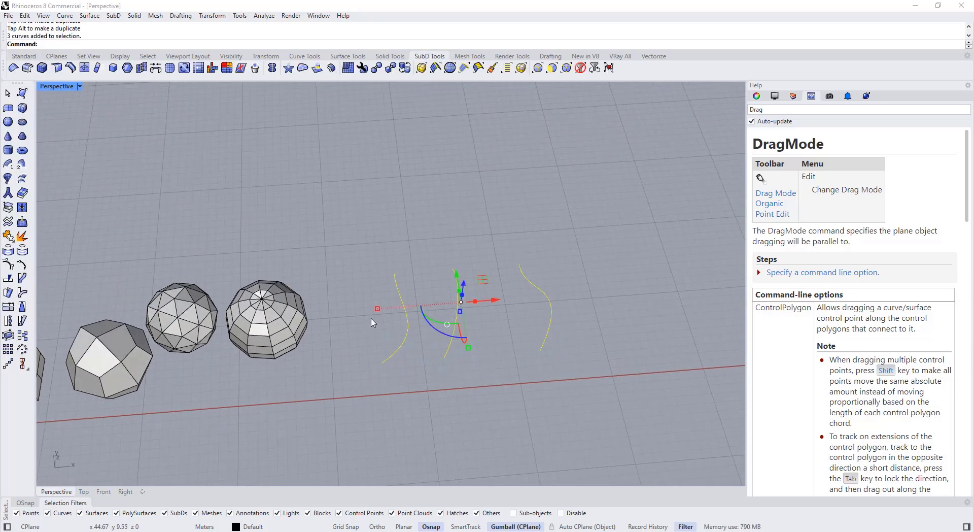
click(12, 184)
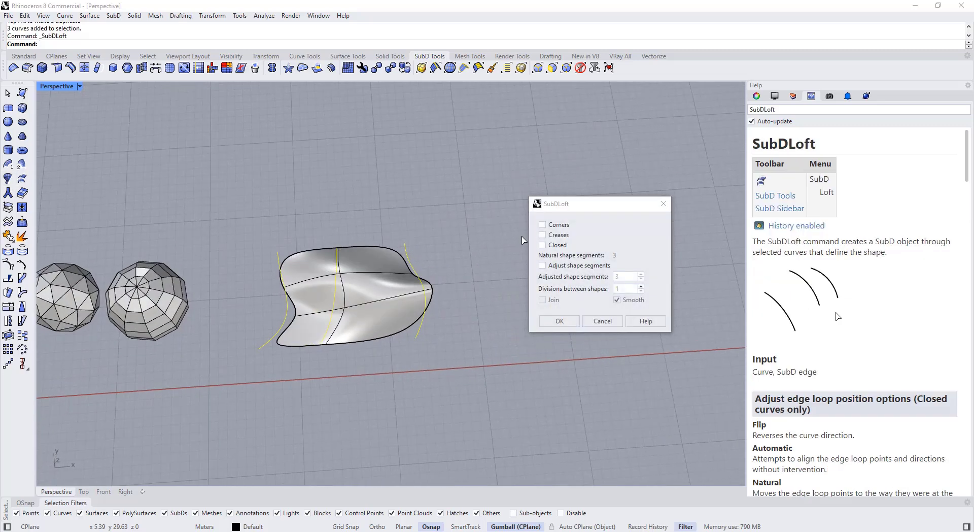
scroll(258, 268, up, 5)
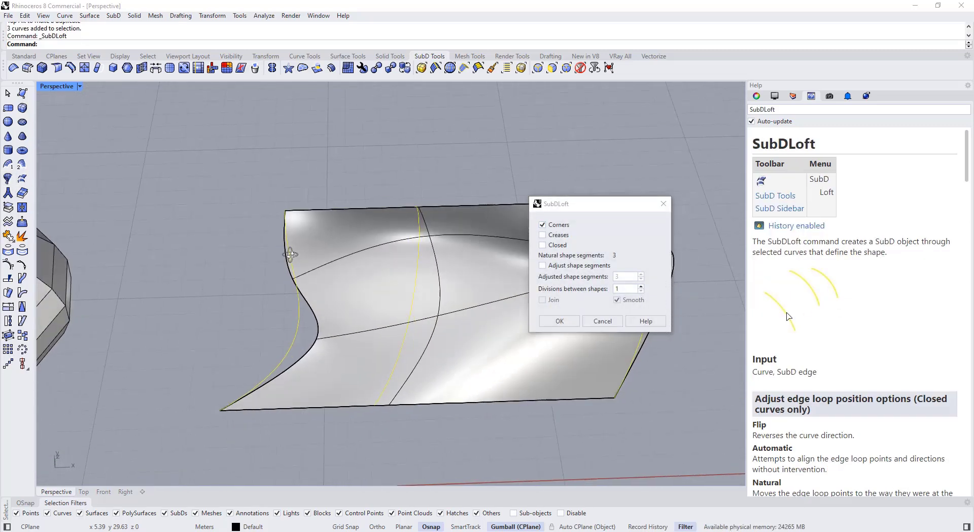
scroll(274, 247, down, 1)
scroll(322, 228, down, 2)
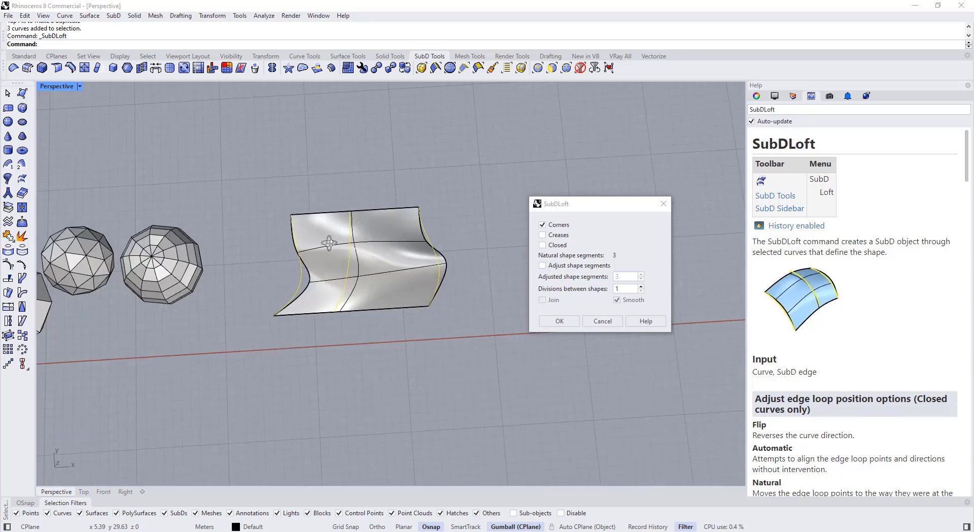
right_drag(346, 243, 387, 305)
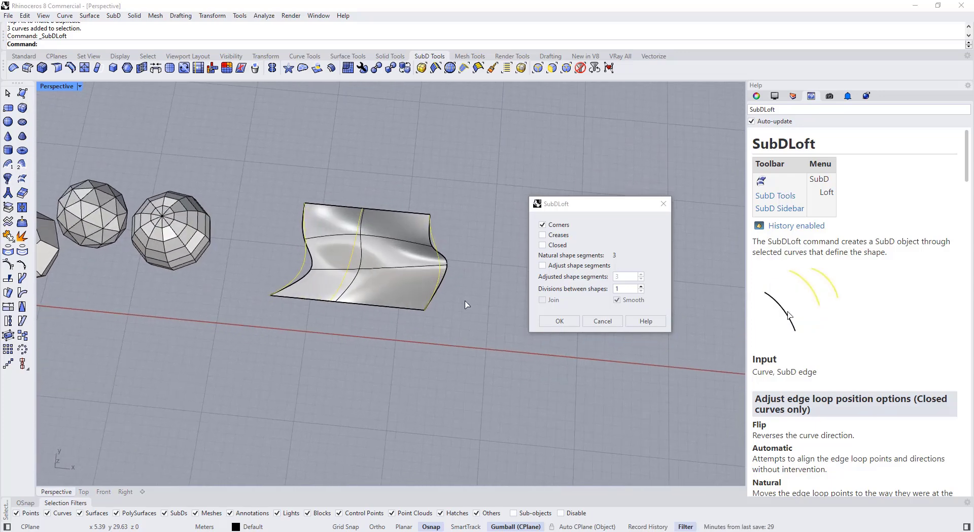
click(600, 321)
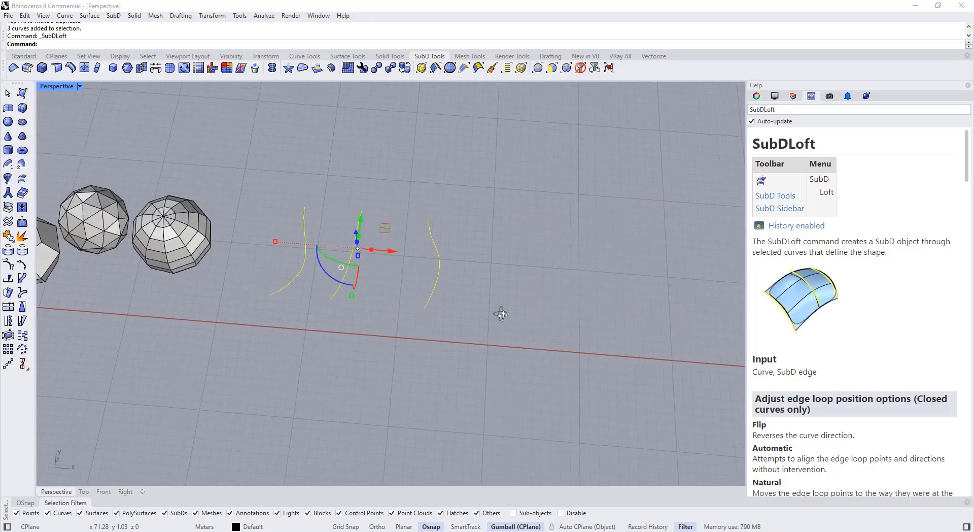
Convert the three profile curves with MakeSubDFriendly
right_drag(501, 314, 460, 311)
click(460, 311)
drag(461, 322, 277, 252)
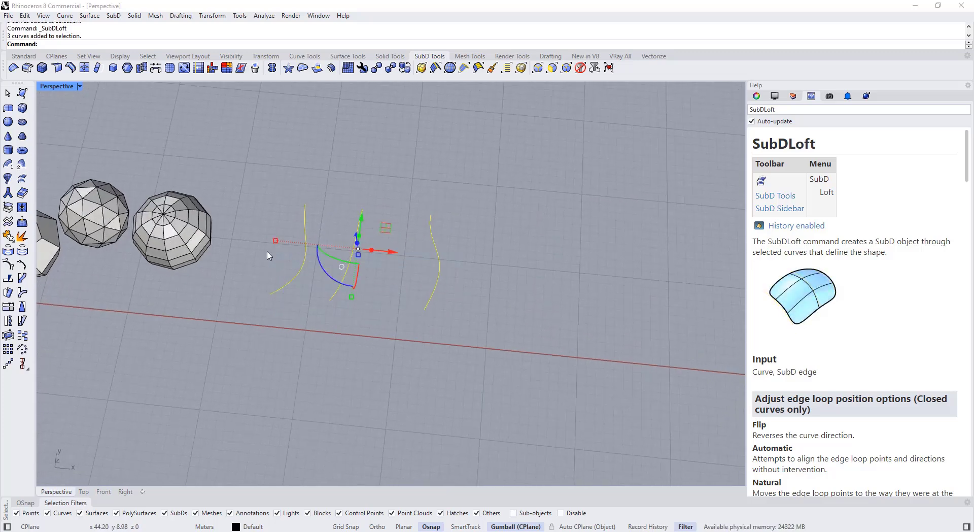
click(606, 69)
right_drag(491, 254, 464, 259)
click(310, 268)
mouse_move(310, 268)
right_down()
mouse_move(296, 278)
mouse_move(298, 254)
right_up()
scroll(296, 277, up, 4)
key(Escape)
Create a SubD loft through the three SubD-friendly curves with Corners enabled and switch the SubD display to smooth
drag(590, 382, 222, 298)
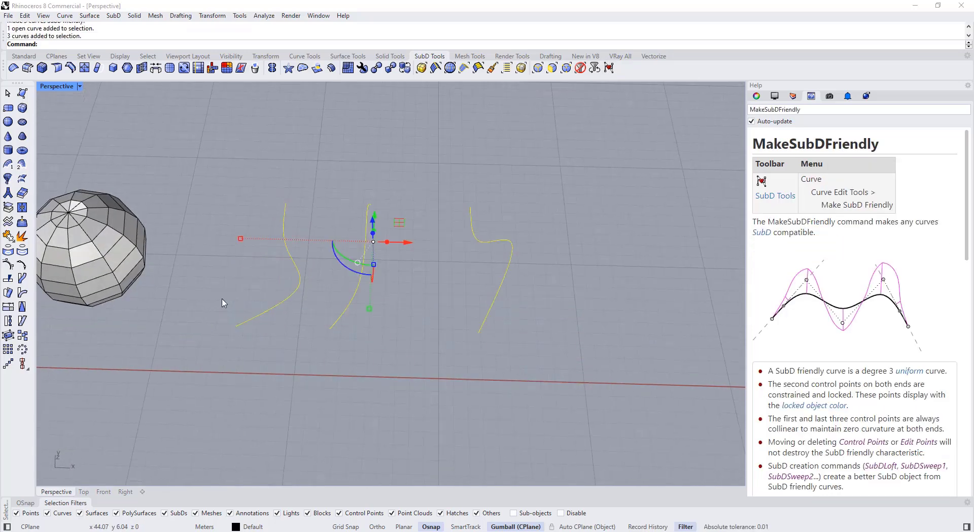
click(22, 178)
click(558, 227)
right_drag(365, 258, 316, 235)
scroll(316, 234, up, 5)
right_drag(262, 223, 482, 284)
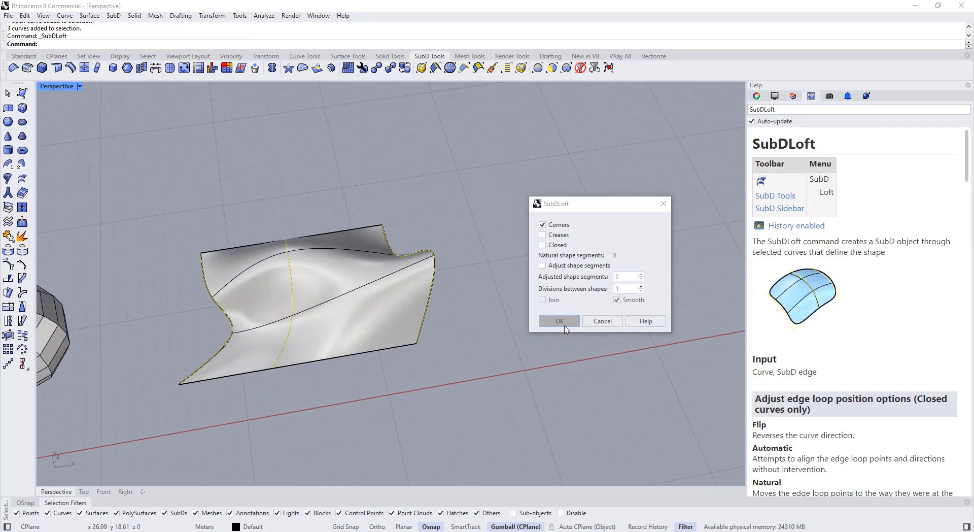
click(559, 321)
key(Tab)
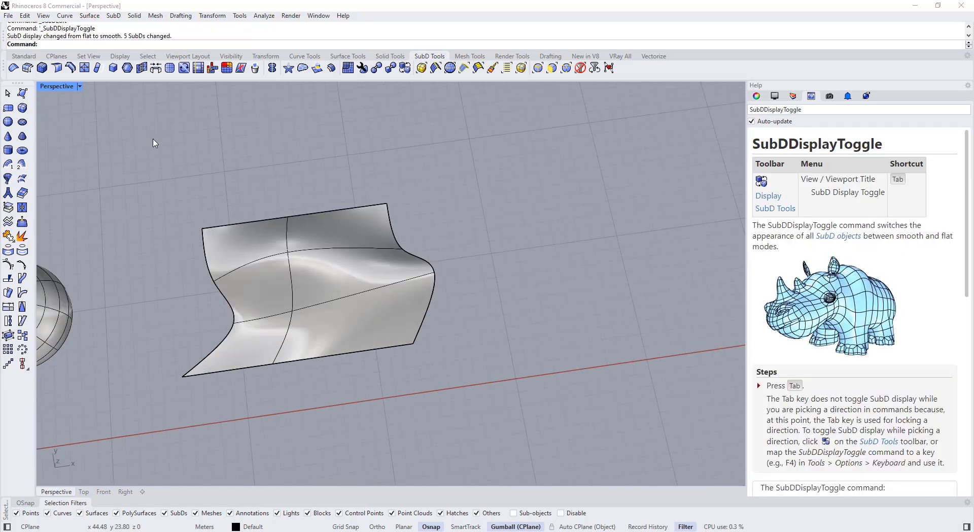
click(24, 55)
click(22, 107)
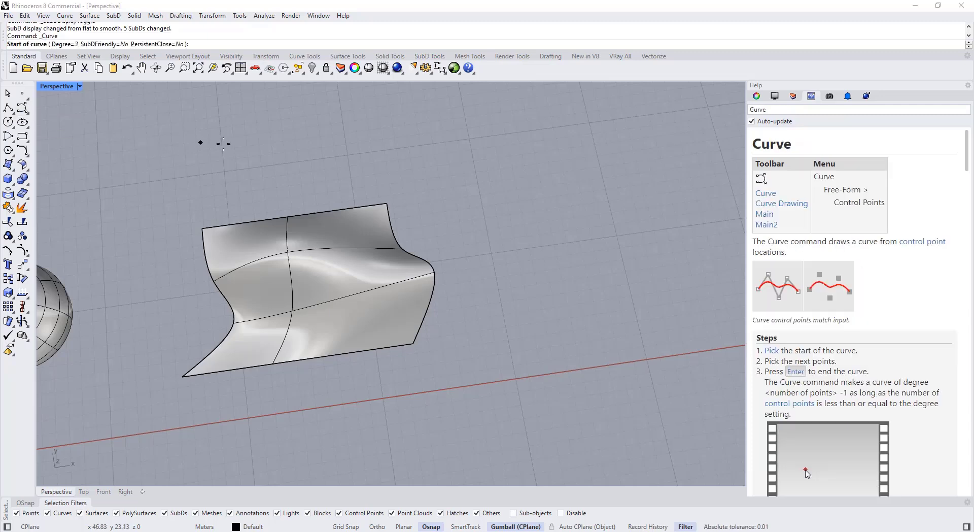
right_drag(217, 143, 403, 202)
key(Escape)
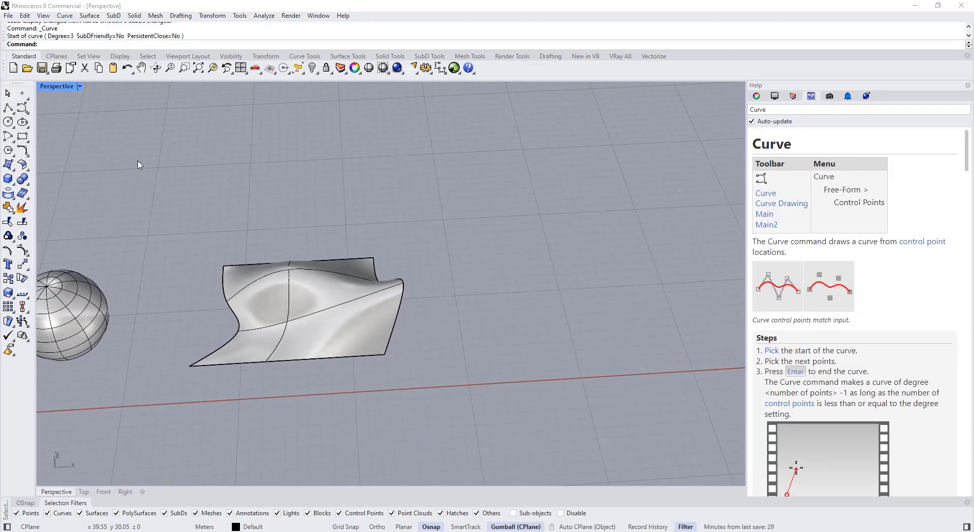
Draw a degree 3 control-point curve with SubDFriendly set to Yes, using four points on the ground plane beyond the loft
click(22, 109)
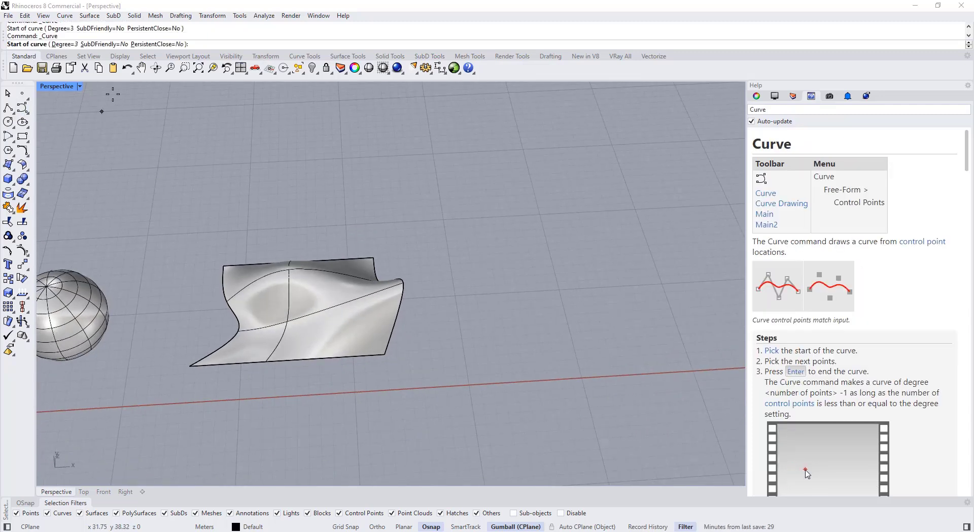
click(115, 44)
click(455, 220)
click(439, 256)
click(522, 307)
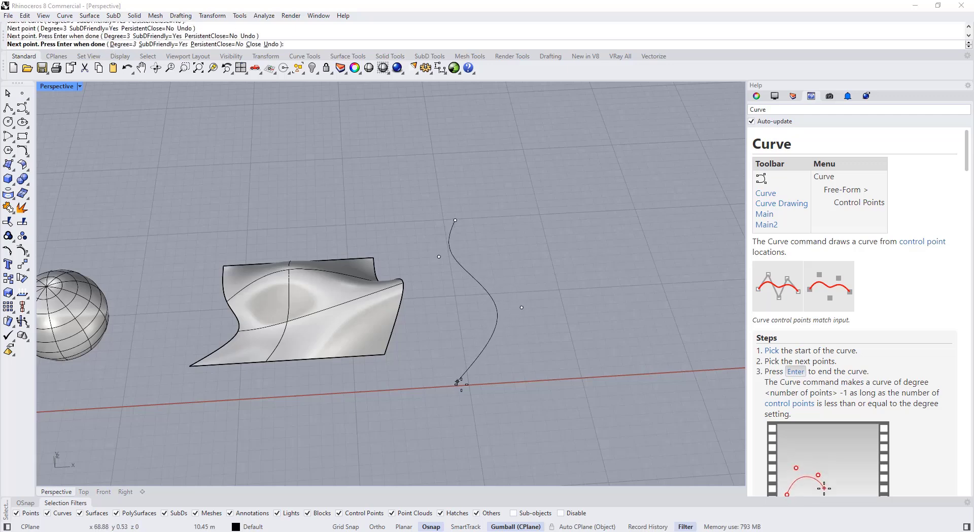
click(473, 392)
right_click(474, 391)
shift+right_drag(472, 280, 398, 287)
click(398, 286)
scroll(383, 246, up, 4)
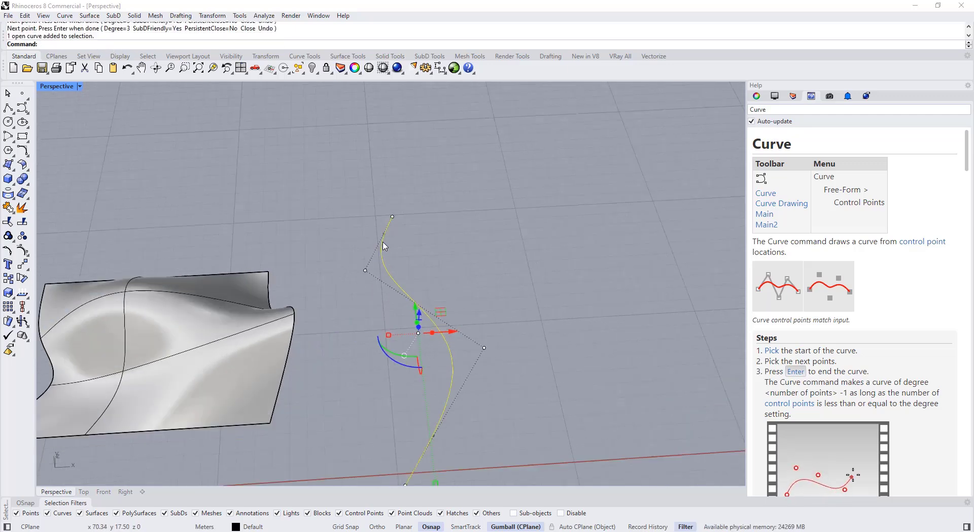
scroll(382, 246, down, 4)
key(Escape)
Draw a second SubD-friendly degree 3 curve with four points, further along X from the first one
right_click(494, 225)
click(496, 207)
click(475, 255)
click(572, 325)
click(513, 398)
right_click(513, 397)
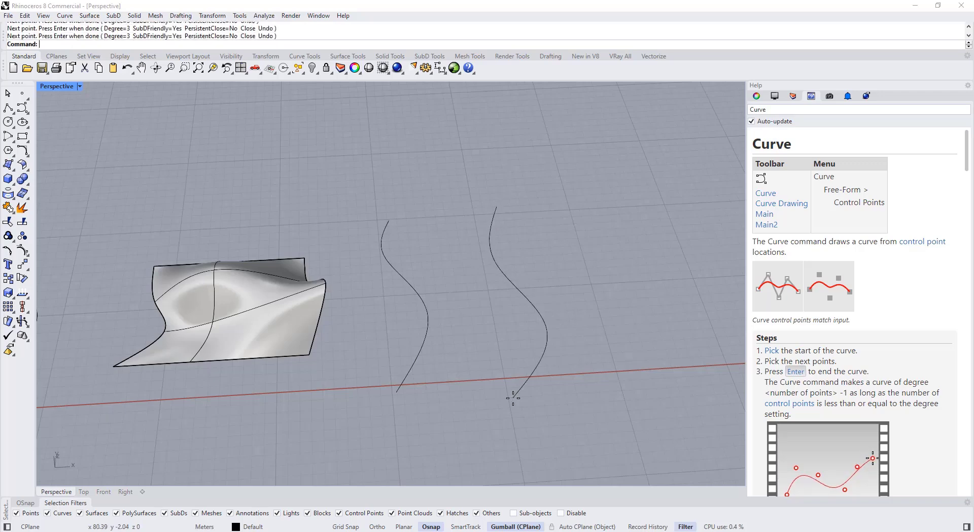
Raise the third control point of the outermost SubD-friendly curve about 8.7 m along Z
click(538, 365)
right_drag(537, 352, 522, 329)
click(573, 334)
drag(579, 306, 569, 217)
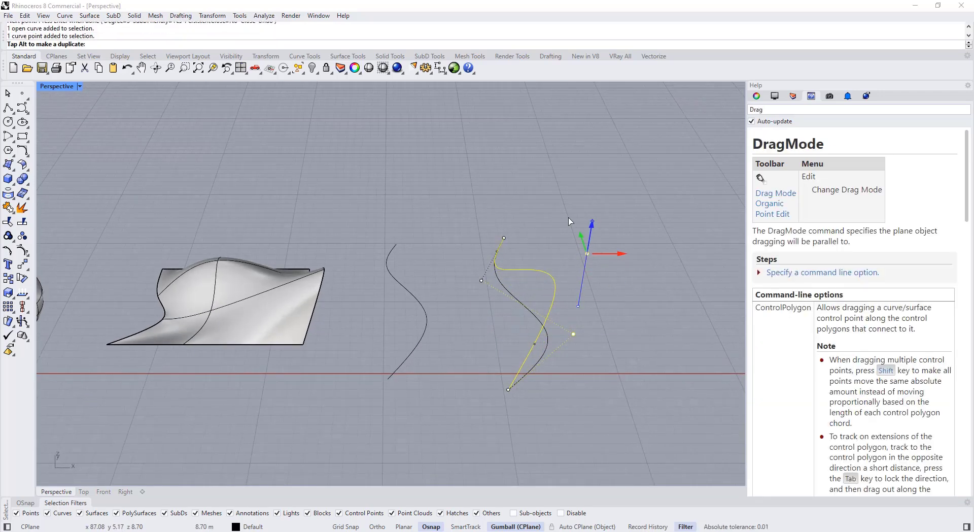
mouse_move(485, 287)
right_down()
mouse_move(513, 348)
mouse_move(491, 302)
right_up()
key(Escape)
Examine the control polygons of the two new SubD-friendly curves, especially near the ends of the one nearer the loft
click(553, 304)
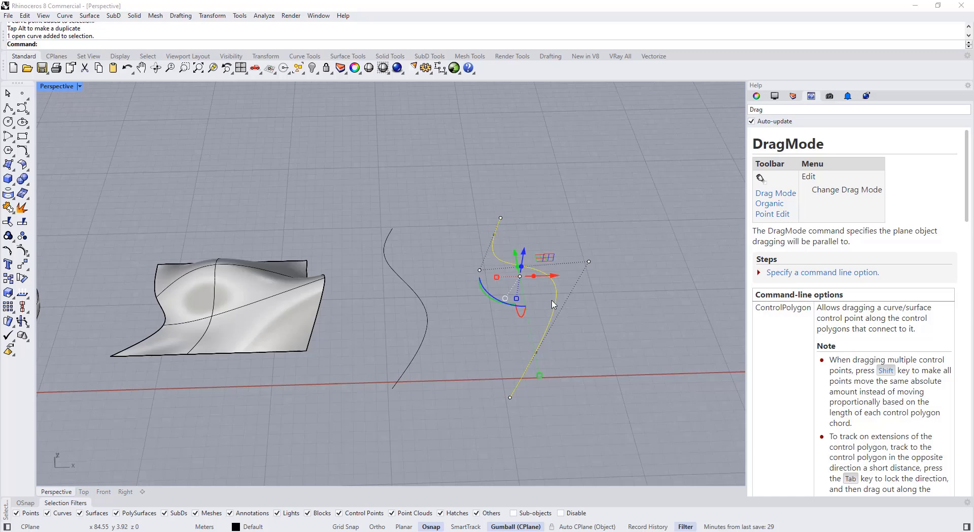
click(425, 319)
click(542, 332)
click(405, 369)
scroll(405, 373, up, 7)
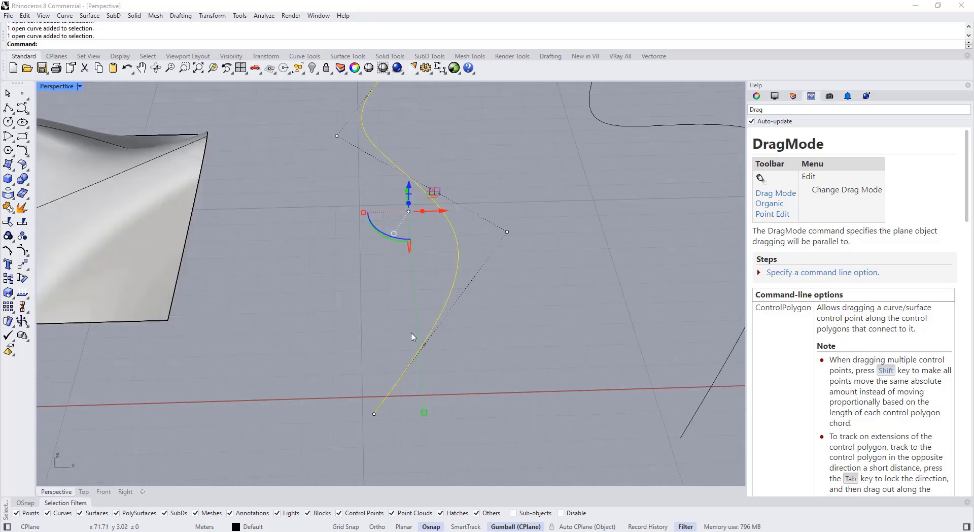
scroll(412, 337, up, 5)
scroll(424, 348, down, 7)
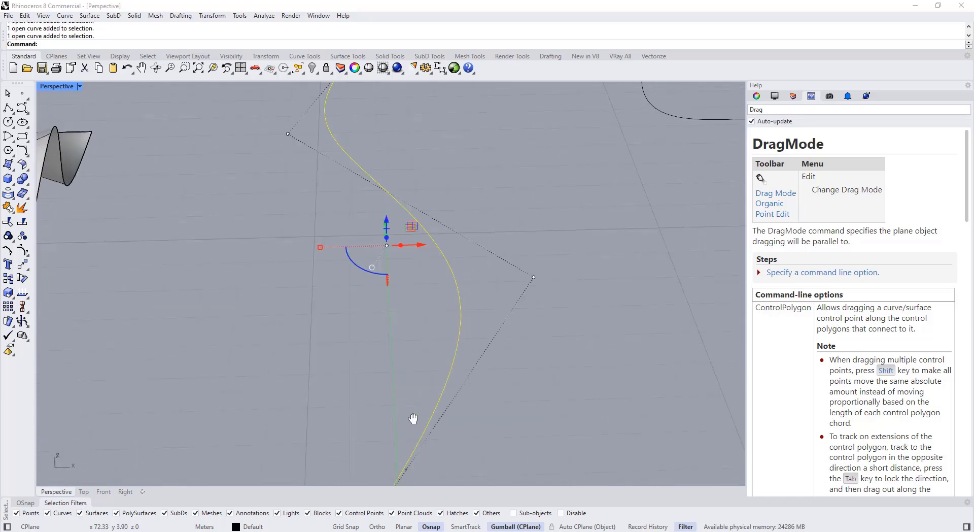
shift+right_drag(315, 223, 312, 302)
scroll(327, 170, down, 2)
Reshape the new curve nearer the loft by moving its third control point up along Z and along X
right_drag(328, 170, 419, 246)
click(408, 256)
drag(411, 241, 391, 217)
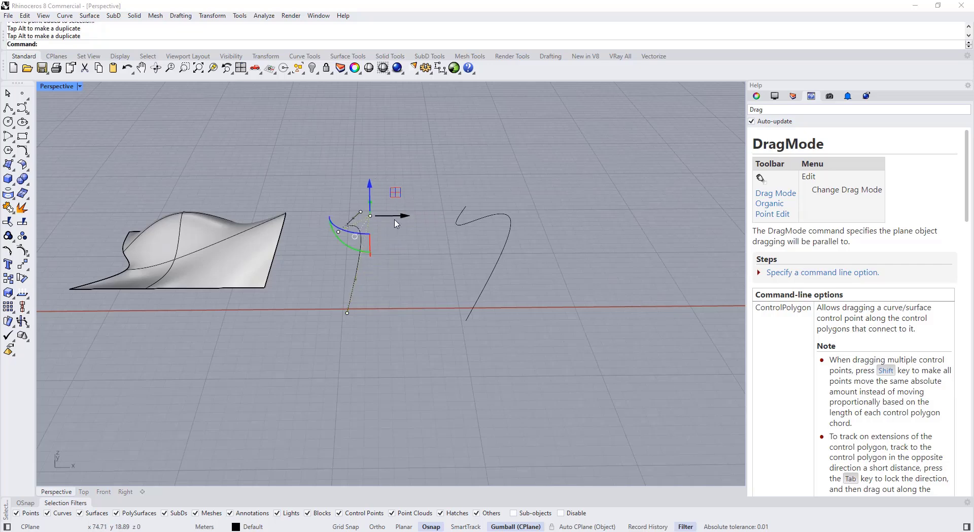
key(Escape)
key(Escape)
right_drag(457, 304, 478, 342)
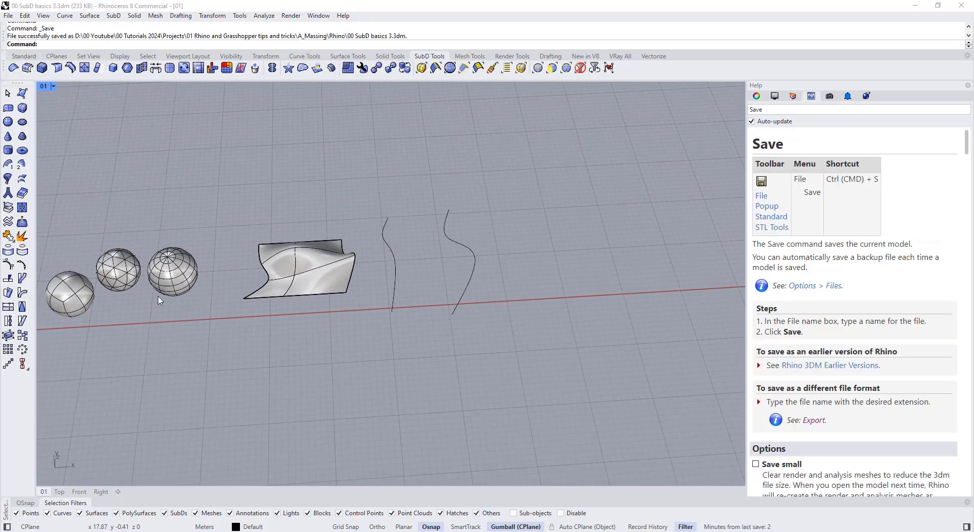
Delete the lofted SubD surface, keeping its three profile curves
right_drag(330, 241, 309, 283)
scroll(313, 244, up, 6)
click(307, 254)
key(Delete)
right_drag(295, 252, 296, 261)
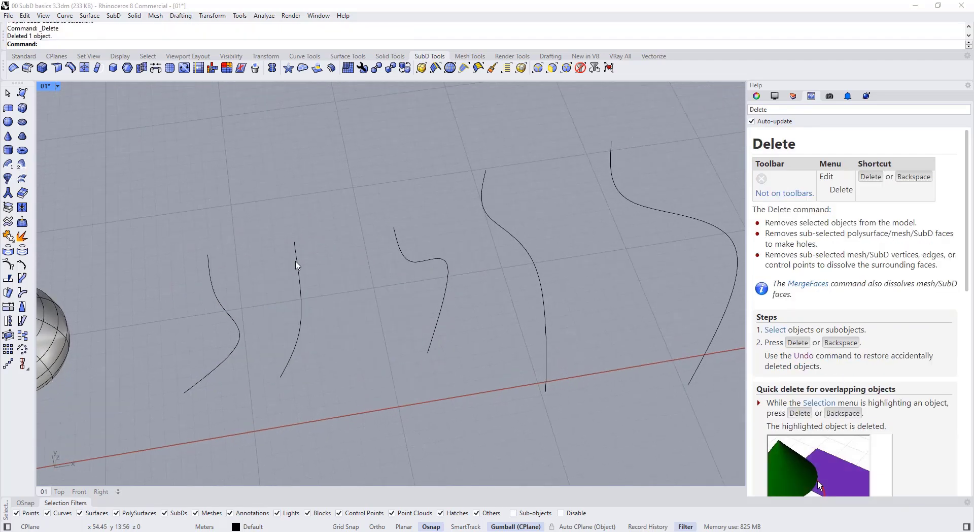
Set up a SubD loft through the three original profile curves in order, with Corners enabled
click(22, 178)
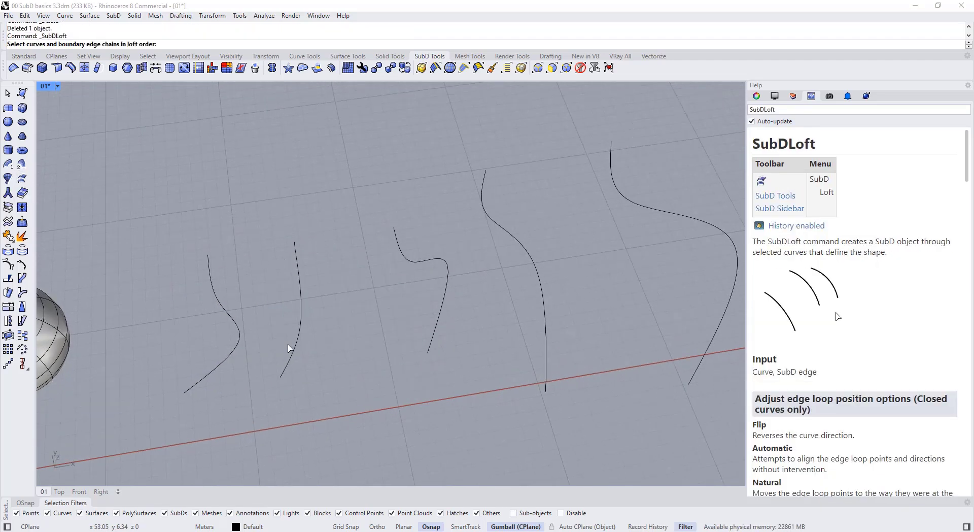
click(239, 323)
click(300, 290)
key(Return)
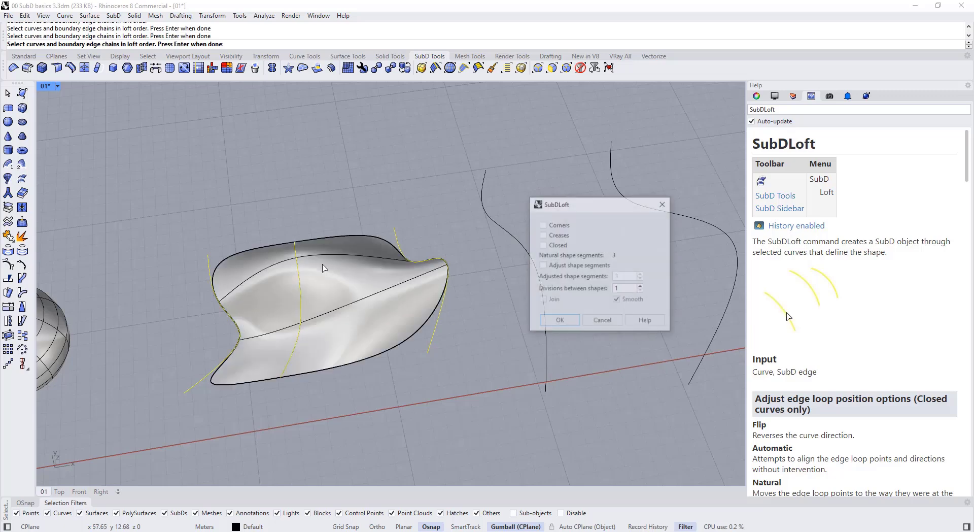
scroll(340, 274, down, 3)
scroll(345, 284, up, 5)
scroll(356, 296, down, 4)
scroll(357, 296, up, 2)
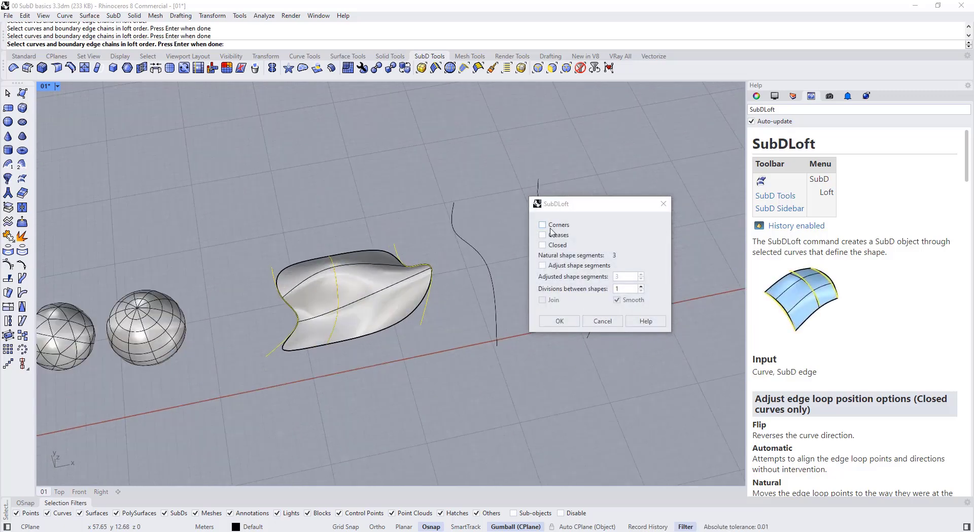
click(542, 225)
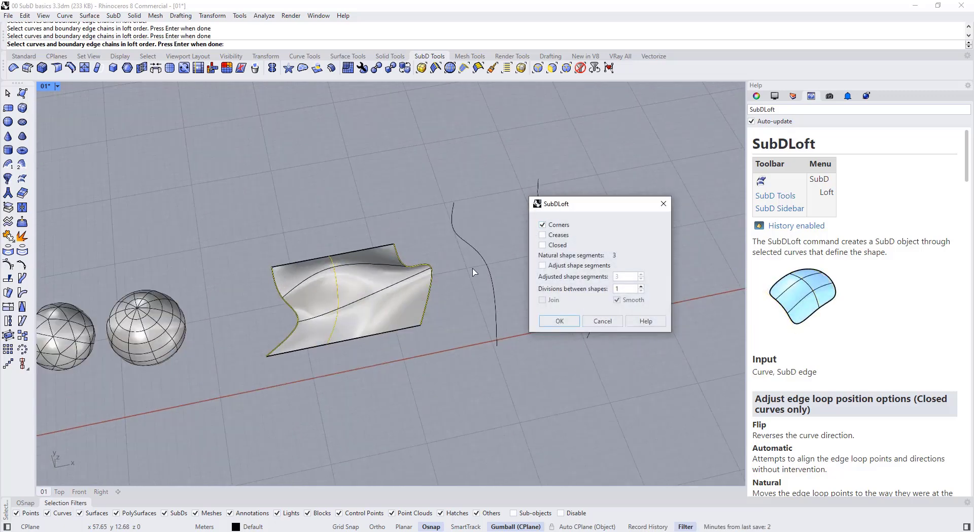
right_drag(475, 280, 471, 250)
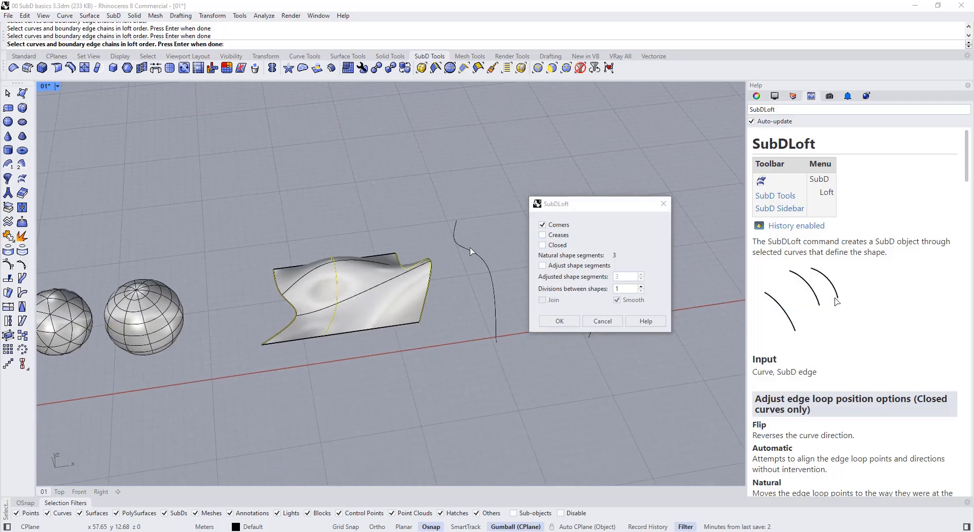
Try the Closed option on the SubD loft preview, then disable it again
click(543, 245)
right_drag(406, 297, 438, 292)
scroll(396, 287, up, 6)
scroll(403, 260, down, 7)
click(542, 245)
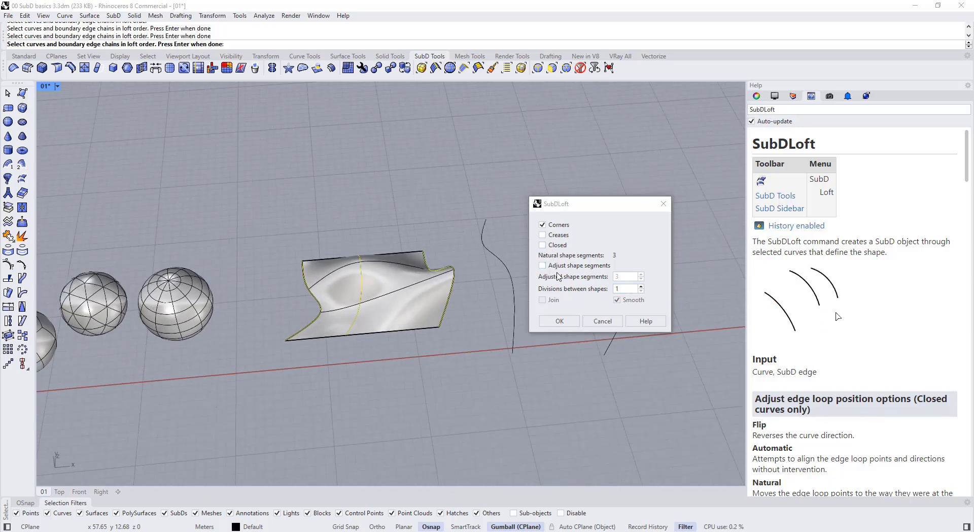
Set the loft's divisions between shapes to 5
click(641, 286)
click(640, 286)
click(640, 286)
click(641, 286)
scroll(322, 276, up, 8)
scroll(417, 297, down, 4)
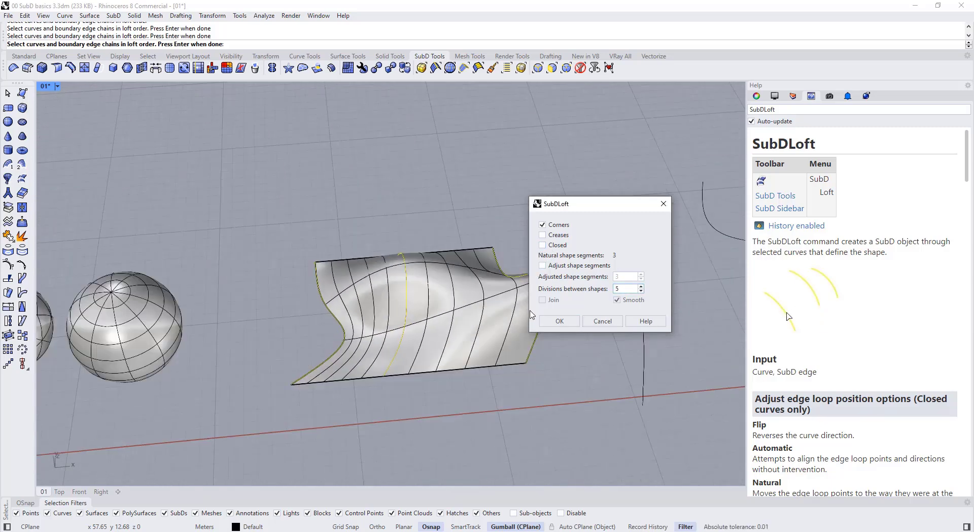
Enable Adjust shape segments, compare fewer and more segments in the preview, and set the adjusted shape segments to 7
click(549, 267)
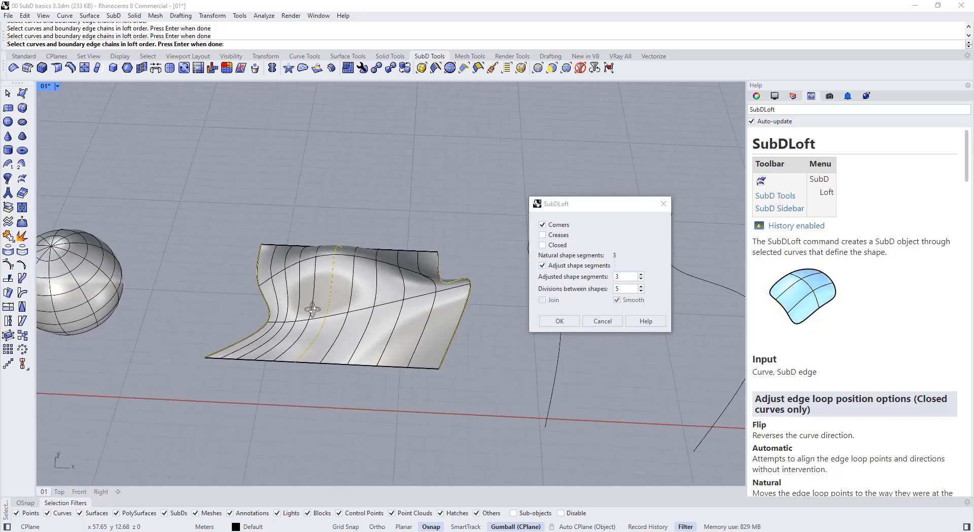
click(641, 278)
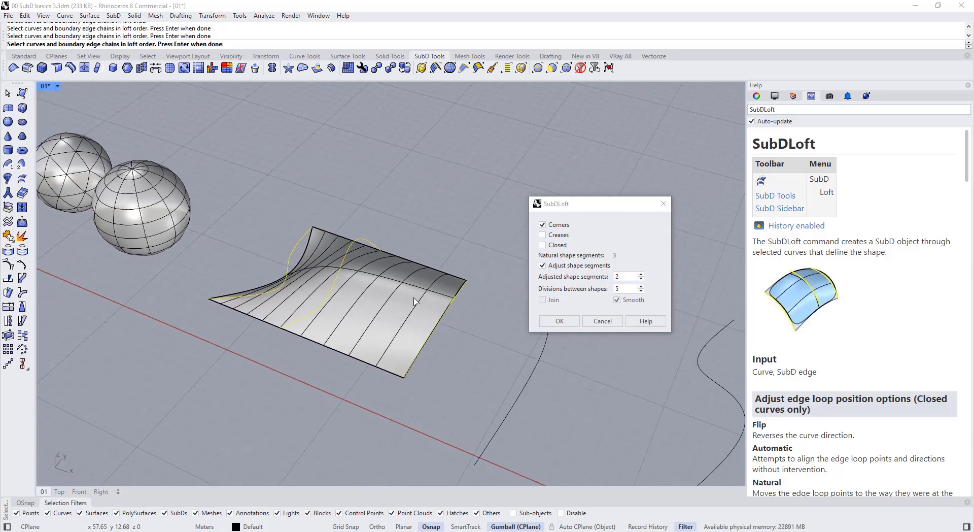
click(642, 274)
click(641, 274)
click(642, 274)
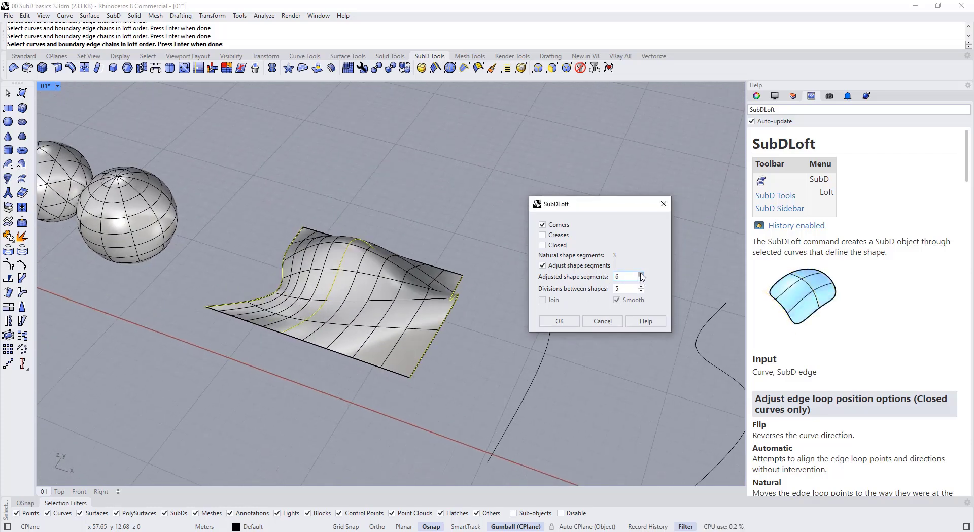
click(641, 274)
click(641, 274)
right_drag(387, 276, 358, 299)
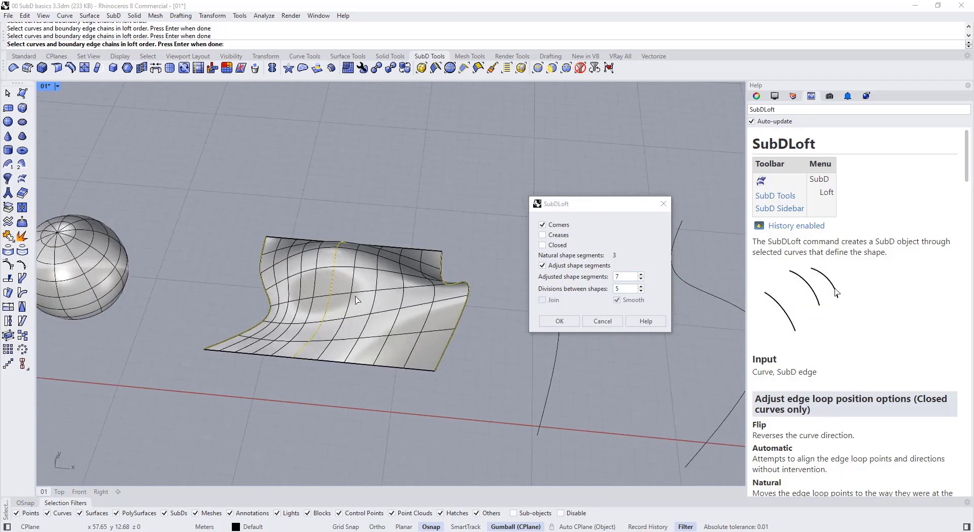
Reduce the adjusted shape segments to 5, compare the preview with one more segment, and create the SubD loft
scroll(380, 287, up, 3)
scroll(380, 287, down, 3)
click(641, 279)
click(641, 279)
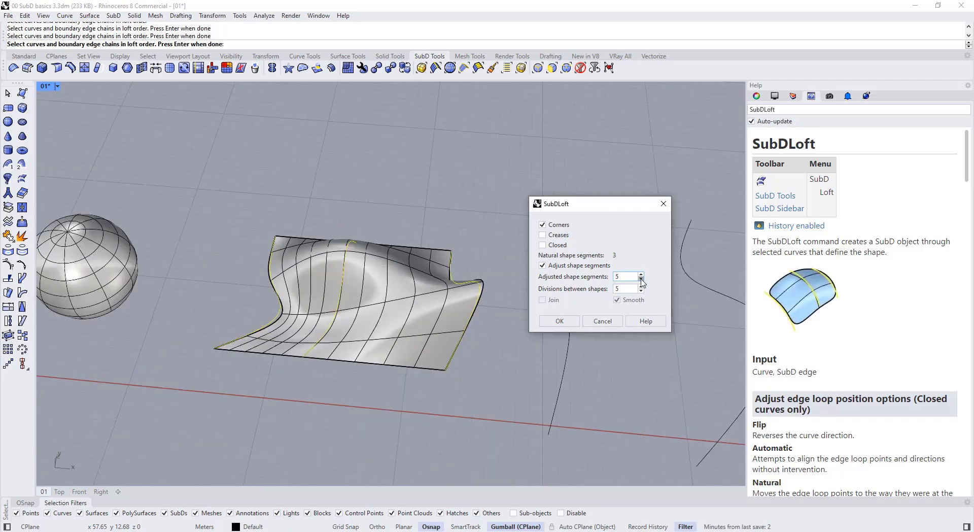
click(641, 273)
mouse_move(437, 305)
right_down()
mouse_move(456, 284)
mouse_move(447, 315)
mouse_move(459, 308)
mouse_move(444, 289)
mouse_move(440, 306)
right_up()
click(558, 321)
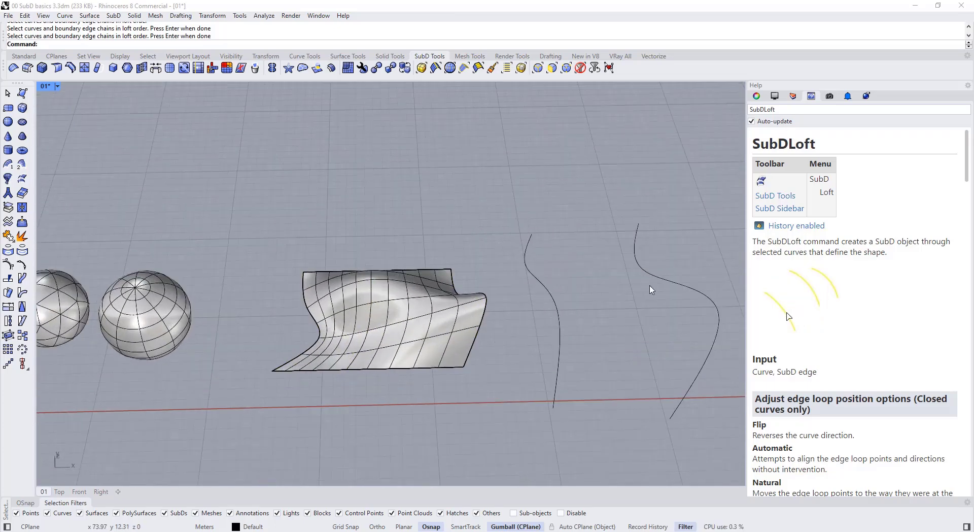
Review the Creases and Closed option descriptions in the SubDLoft help topic
scroll(902, 272, down, 10)
scroll(902, 273, down, 5)
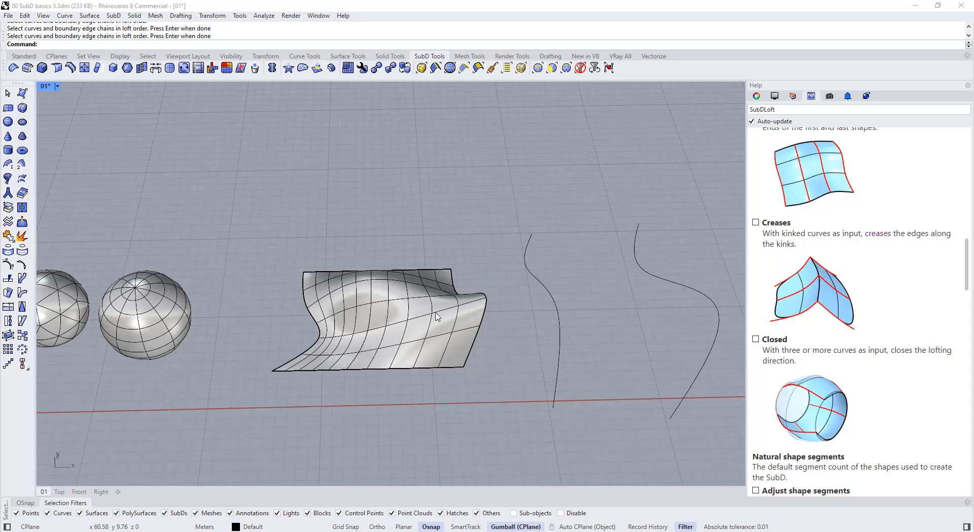
Reshape the rightmost profile curve by moving its bulge and lower-end control points toward the neighbouring curve
scroll(453, 323, down, 2)
right_drag(437, 319, 413, 303)
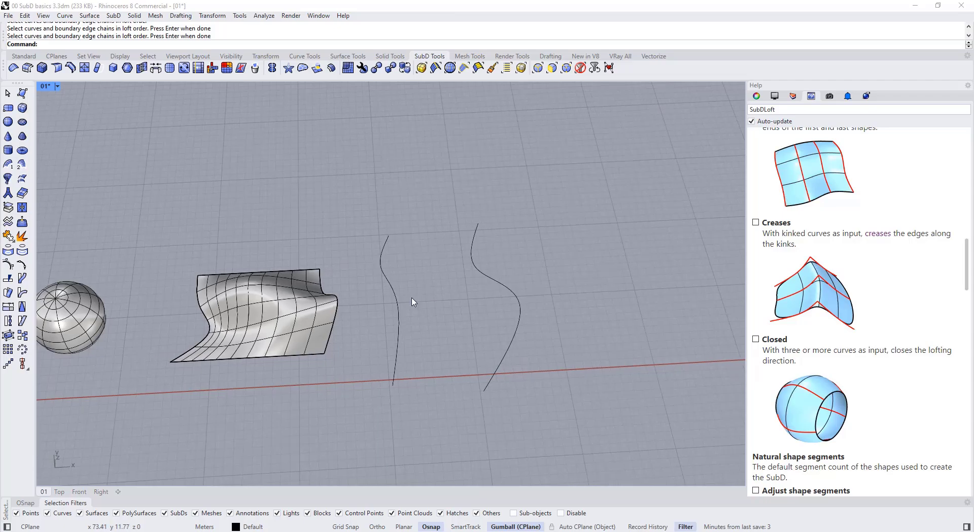
right_drag(404, 338, 491, 280)
click(476, 266)
drag(523, 246, 569, 303)
drag(564, 279, 524, 281)
click(482, 386)
drag(513, 386, 489, 387)
key(Escape)
key(Escape)
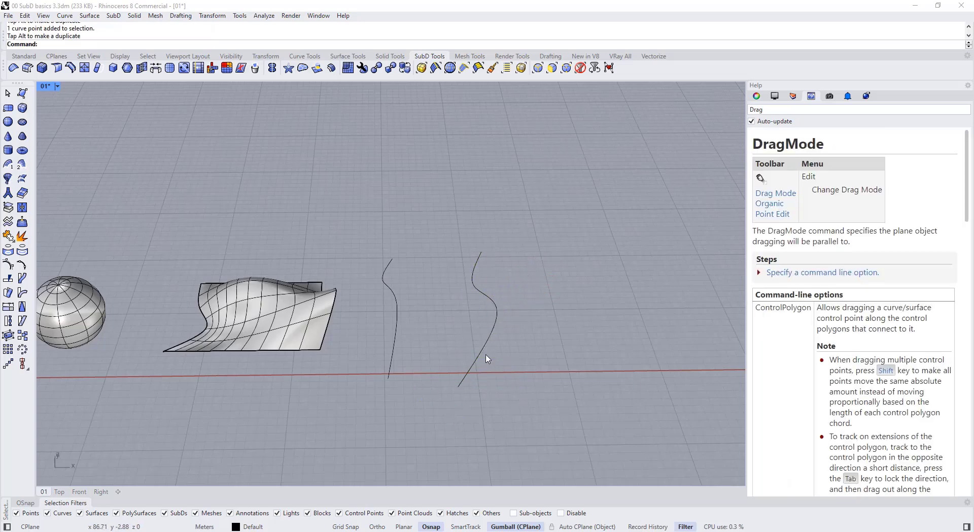
Draw a three-point SubD-friendly degree 3 curve connecting the lower ends of the two profile curves
click(21, 56)
click(22, 108)
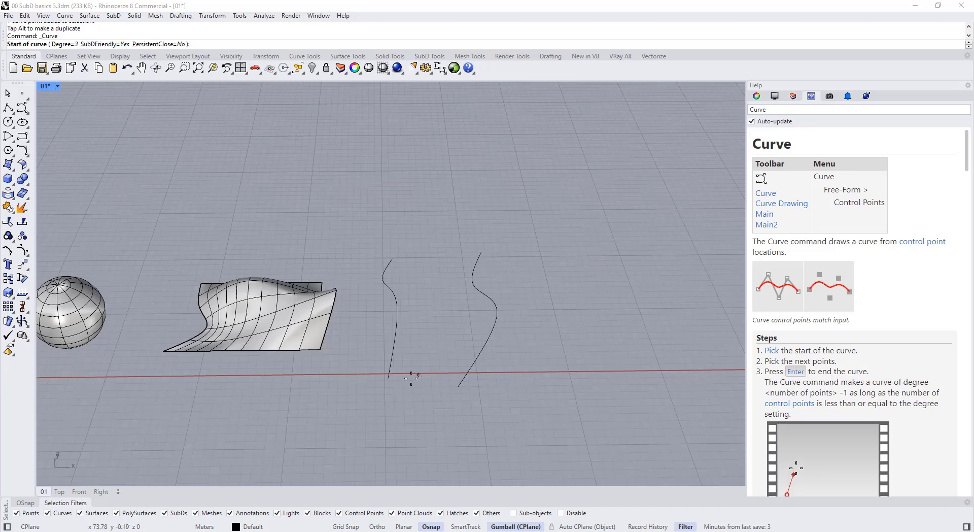
click(388, 378)
click(424, 393)
click(457, 387)
key(Return)
right_drag(430, 401, 418, 390)
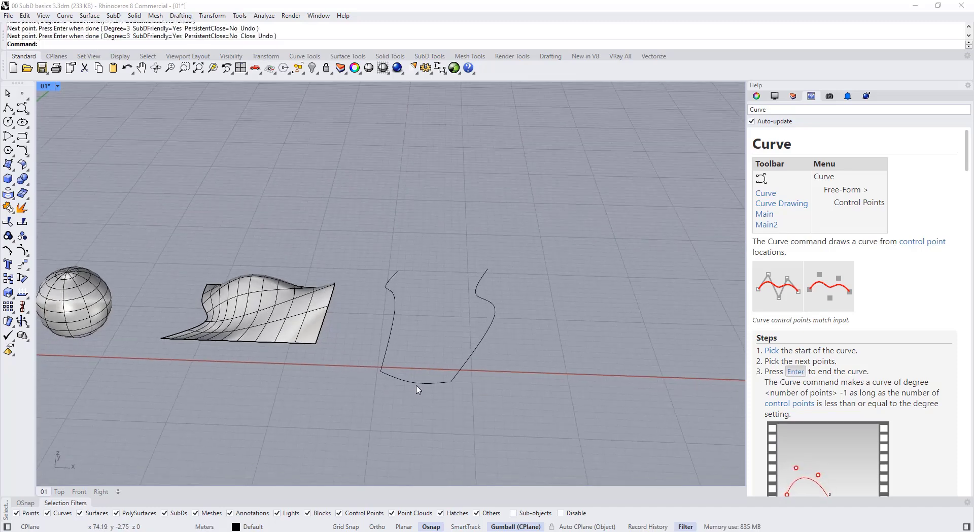
Raise the middle control point of the connecting curve to form an upward arch
click(416, 384)
click(413, 386)
drag(412, 357, 413, 282)
click(414, 281)
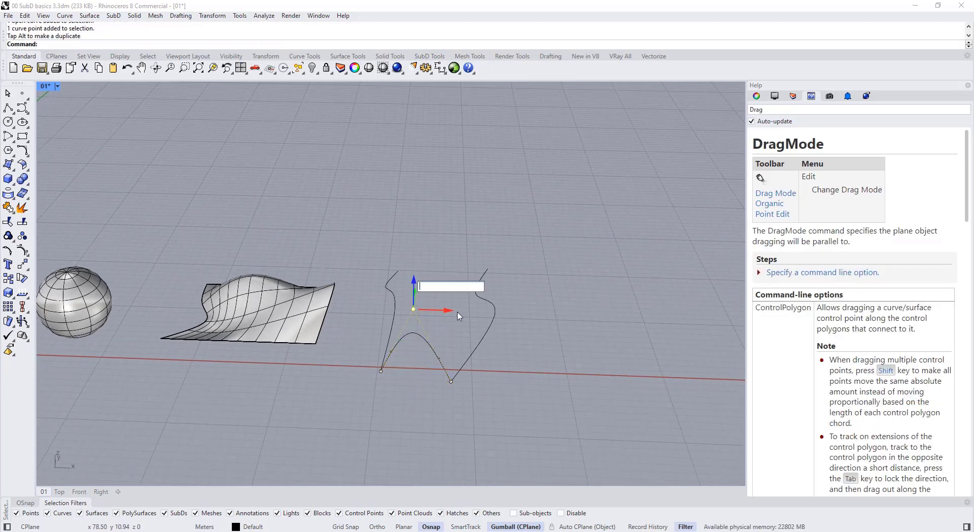
key(ctrl+z)
Set up a SubDSweep2 with the two long curves as rails and the arched curve as the sweep shape
right_drag(459, 316, 449, 315)
click(439, 57)
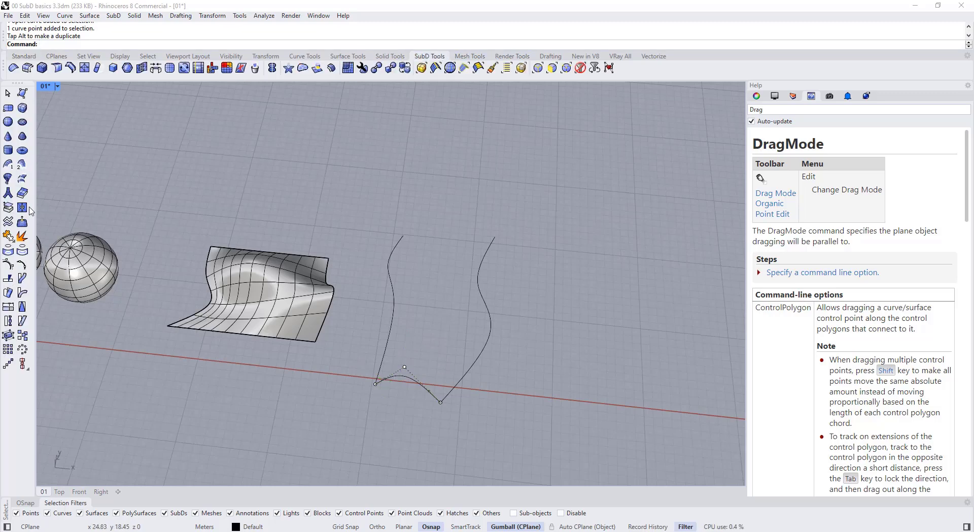
click(21, 167)
click(393, 331)
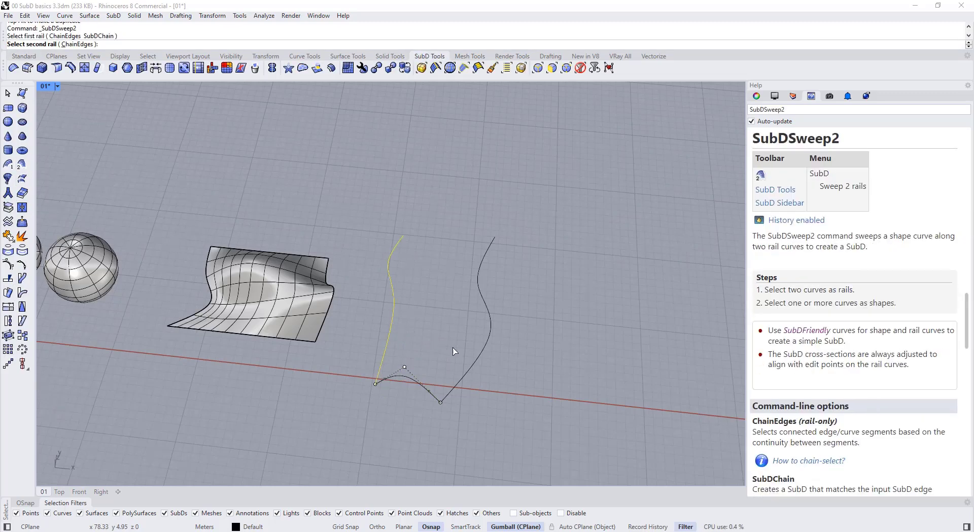
click(456, 376)
click(431, 397)
right_click(399, 372)
Set the two-rail sweep's adjusted shape segments to 5
right_drag(399, 371, 374, 305)
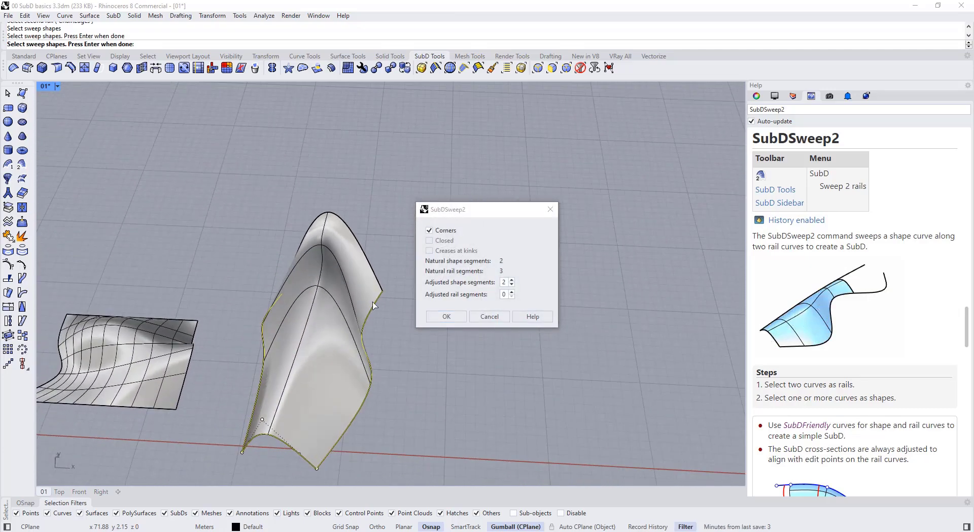
right_drag(288, 446, 256, 341)
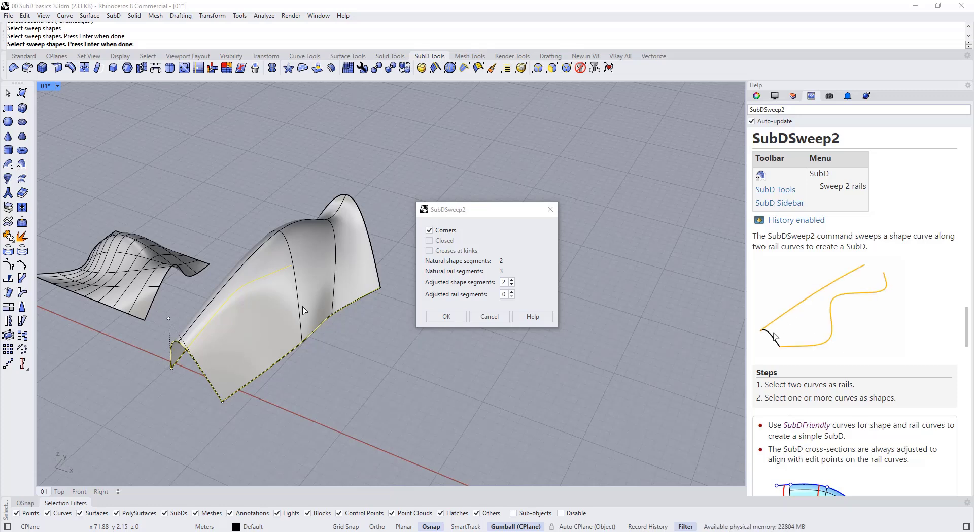
click(511, 280)
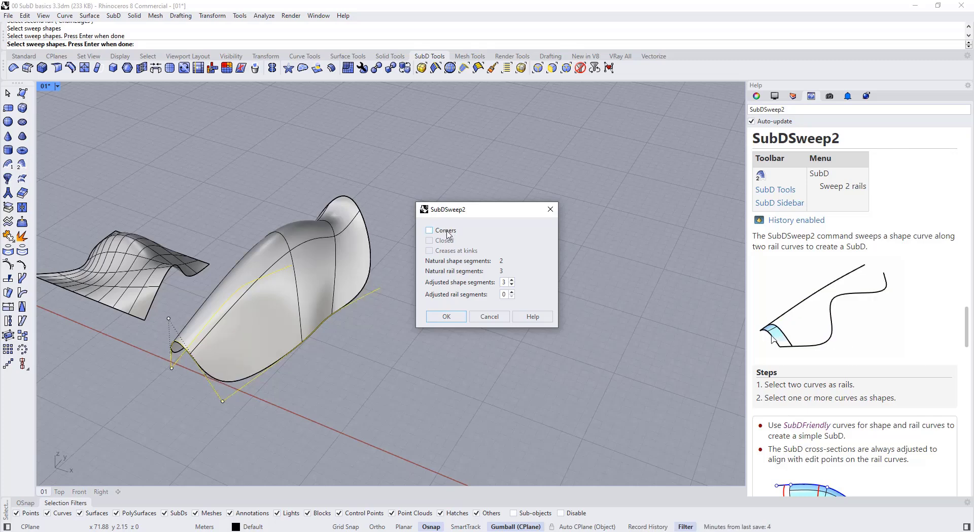
click(511, 280)
click(511, 280)
click(511, 280)
click(511, 286)
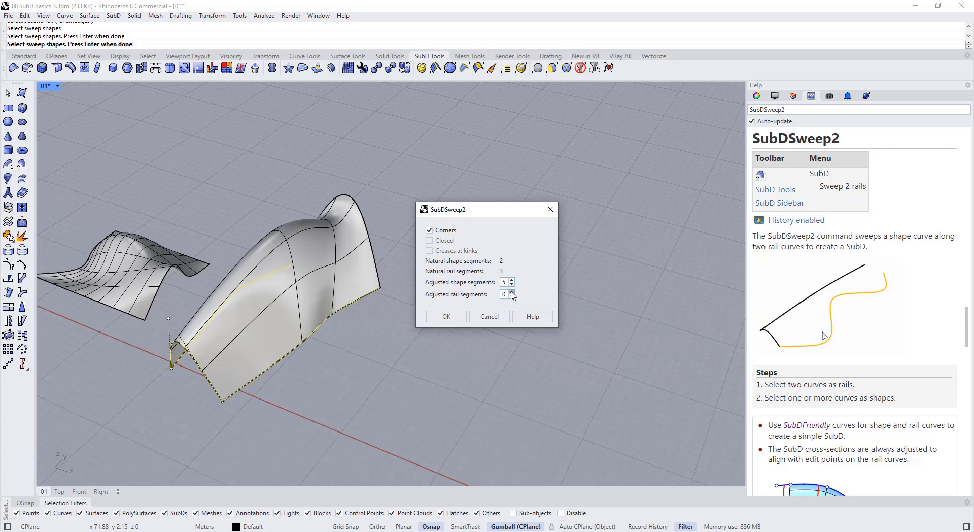
Compare more and fewer rail segments in the sweep preview, and set the adjusted rail segments to 3
click(511, 292)
click(511, 292)
click(512, 292)
click(512, 292)
click(511, 292)
click(512, 292)
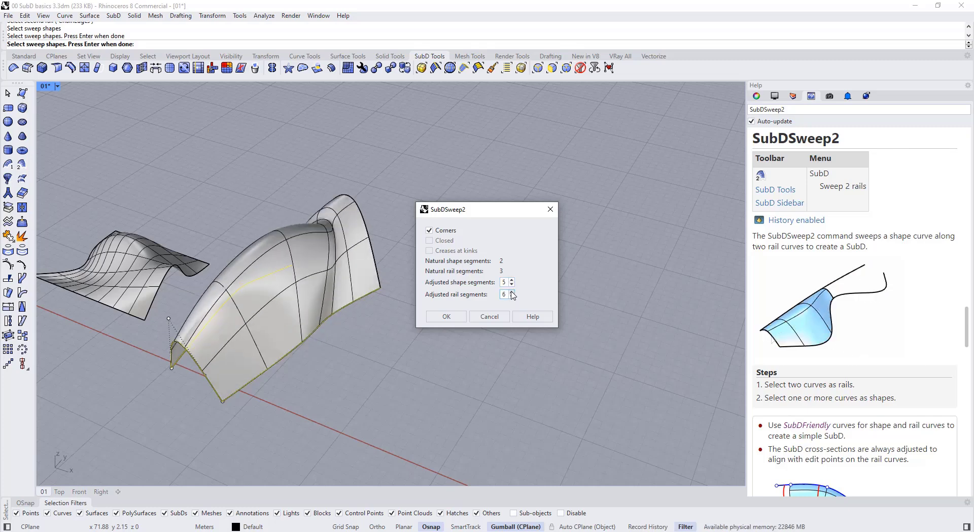
click(512, 296)
click(511, 296)
click(512, 297)
click(512, 297)
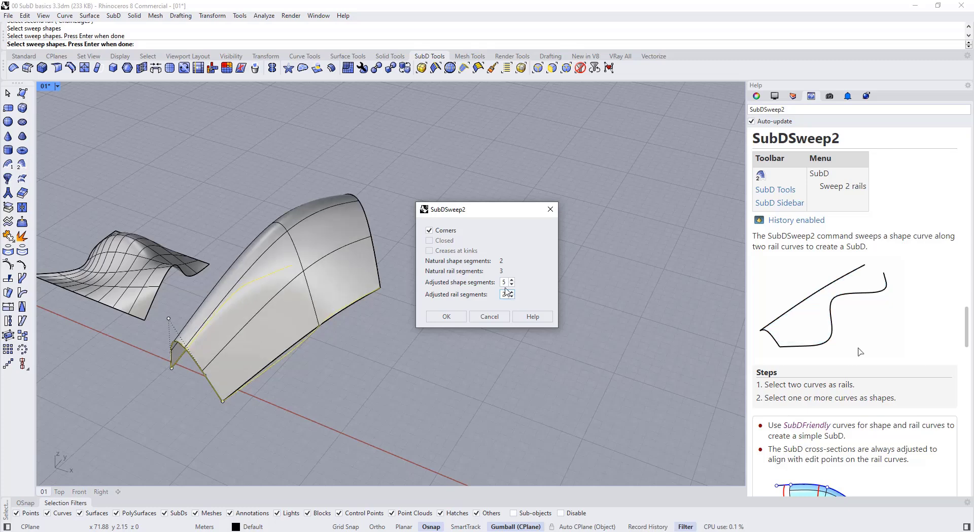
click(510, 292)
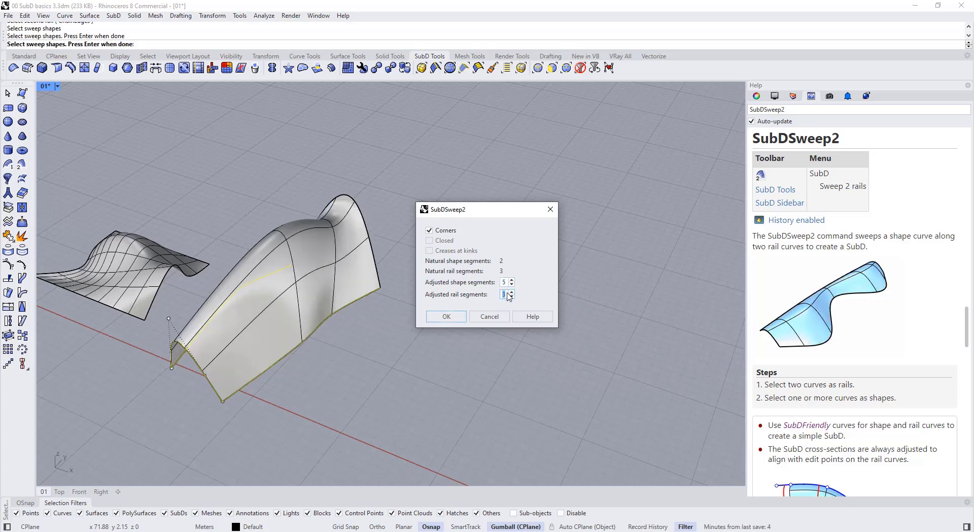
Try up to 8 adjusted shape segments, set them to 6, and create the two-rail SubD sweep
right_drag(355, 325, 491, 307)
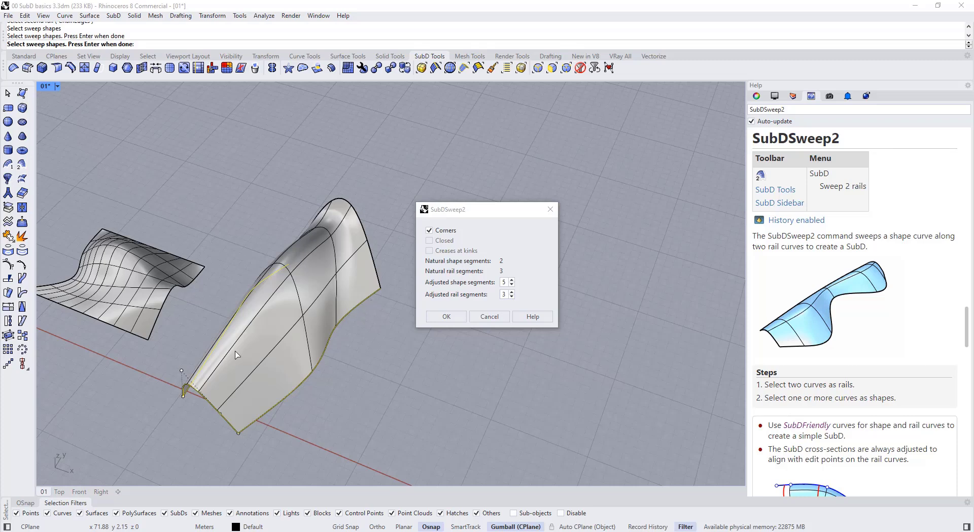
right_drag(235, 351, 244, 330)
click(512, 280)
click(511, 279)
click(511, 279)
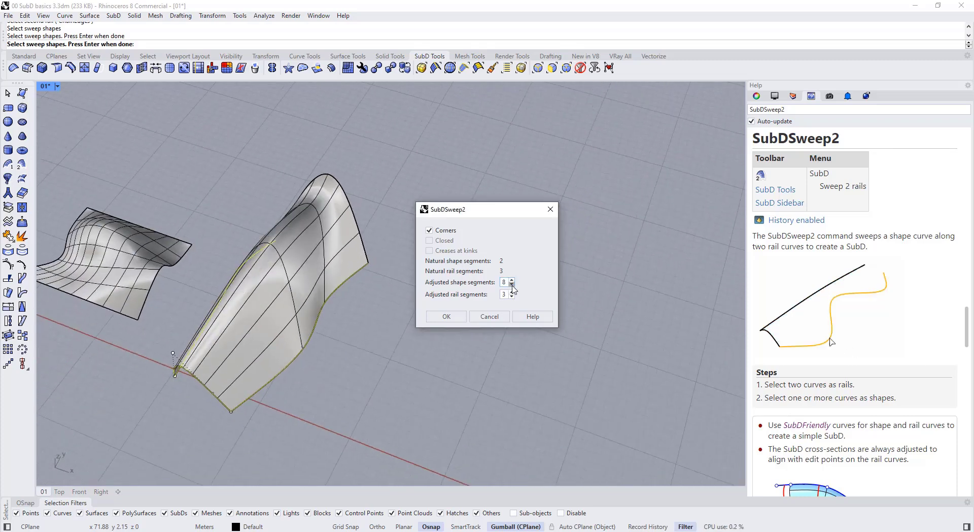
click(511, 284)
click(512, 285)
right_drag(203, 292, 275, 297)
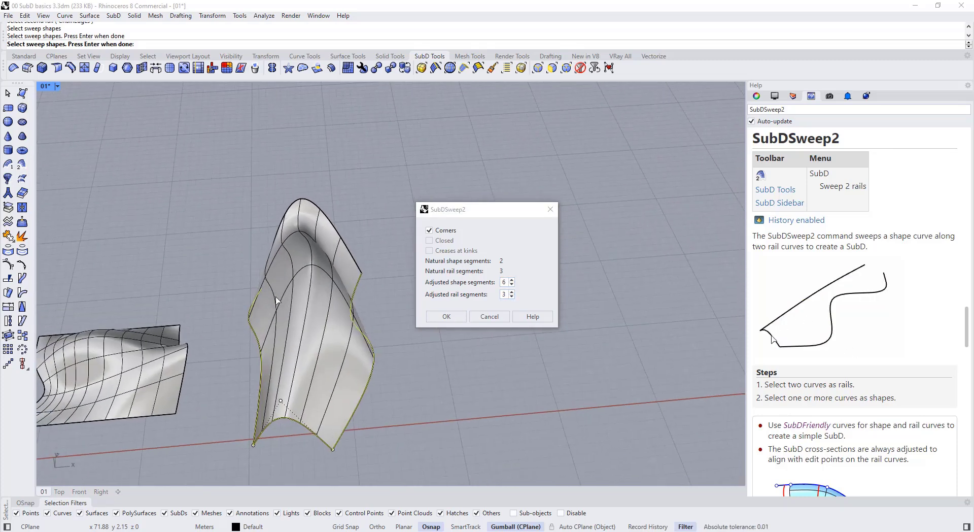
click(430, 319)
Move the left rail and the arched shape curve clear of the swept surface and delete both curves
click(272, 427)
click(309, 449)
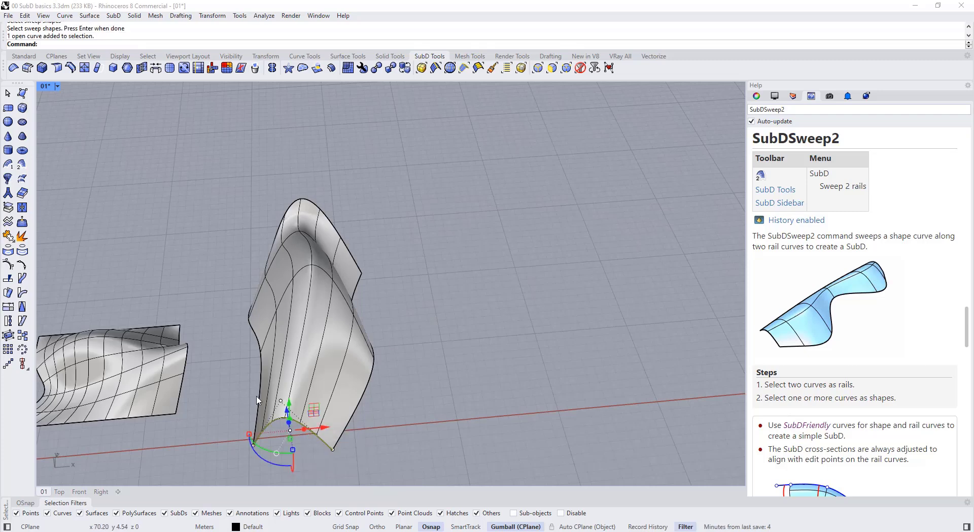
scroll(249, 316, down, 2)
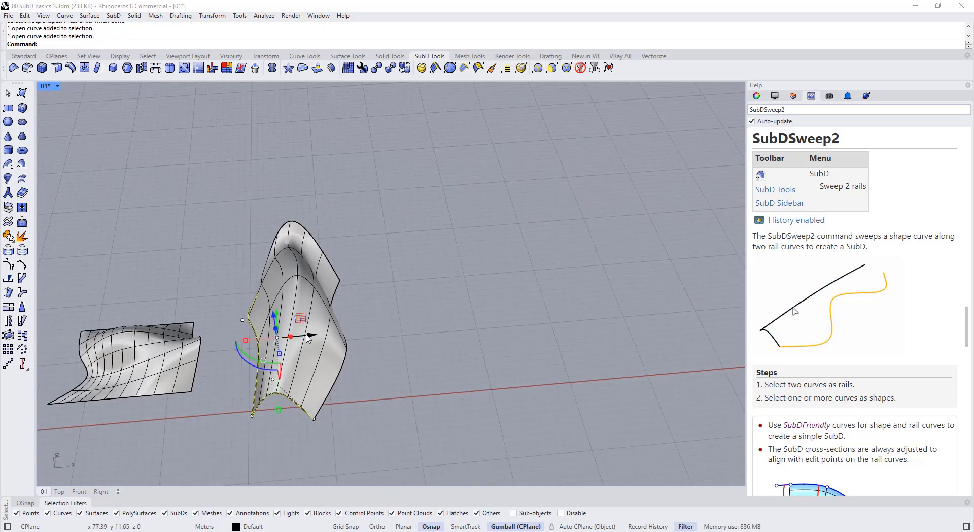
drag(308, 338, 476, 330)
scroll(479, 370, up, 5)
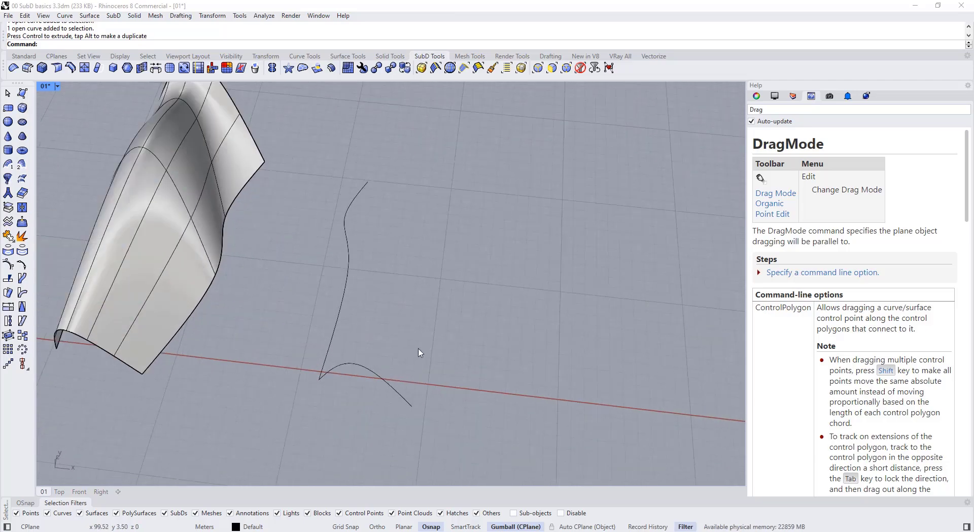
scroll(385, 330, down, 5)
right_drag(354, 273, 352, 301)
drag(383, 365, 319, 288)
key(Delete)
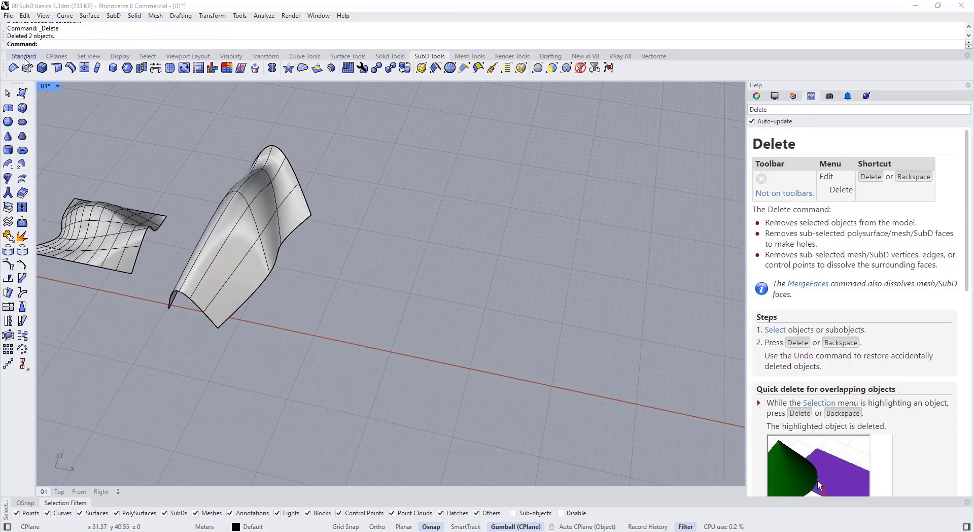
Draw a five-point S-shaped SubD-friendly degree 3 curve in the empty area beside the swept surface
click(24, 56)
click(22, 108)
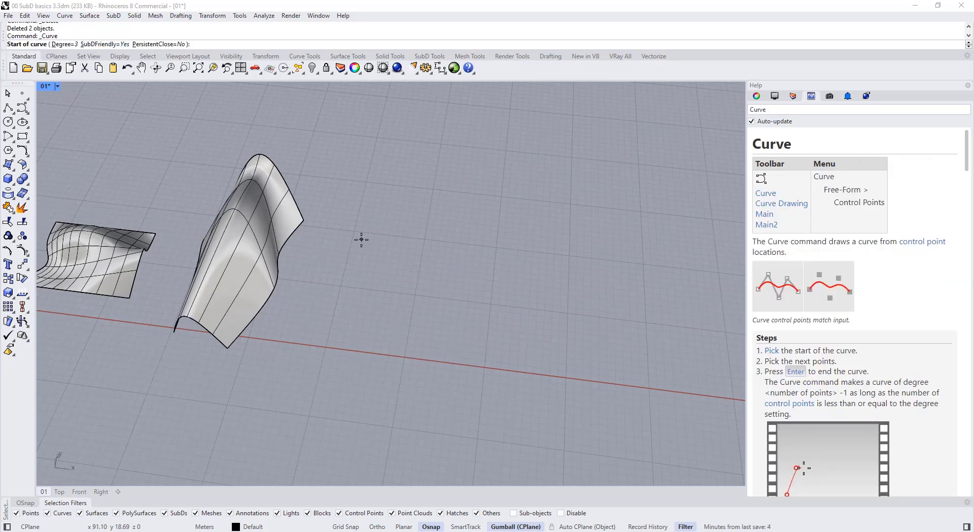
click(425, 202)
click(380, 222)
click(467, 325)
click(368, 382)
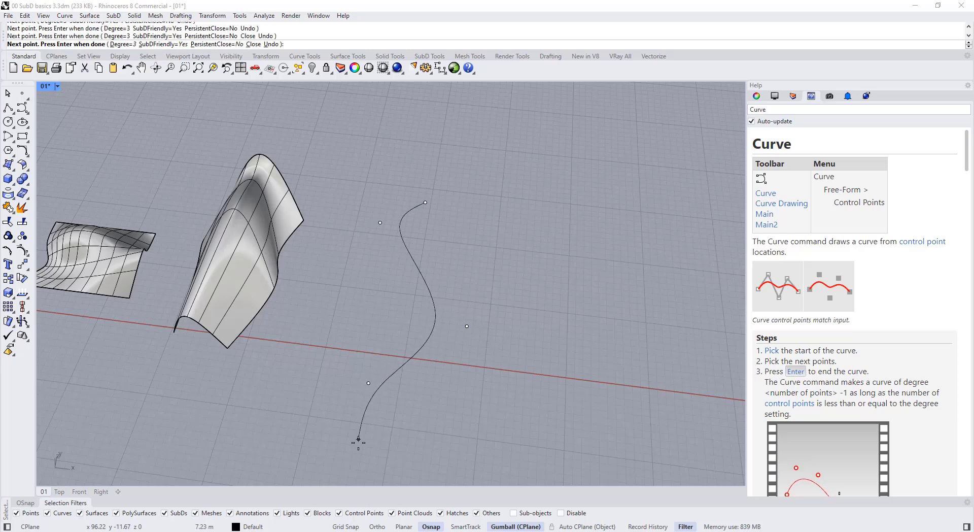
click(360, 470)
right_click(360, 470)
Draw a 3Point rectangle of about 6 by 5 m beside the S-shaped curve, with Ortho enabled
shift+right_drag(411, 342, 370, 238)
click(22, 136)
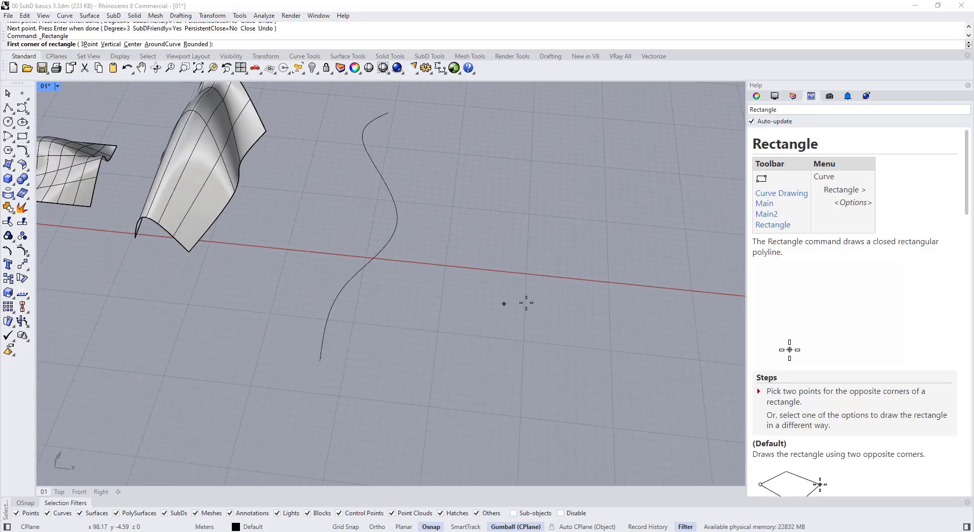
click(478, 255)
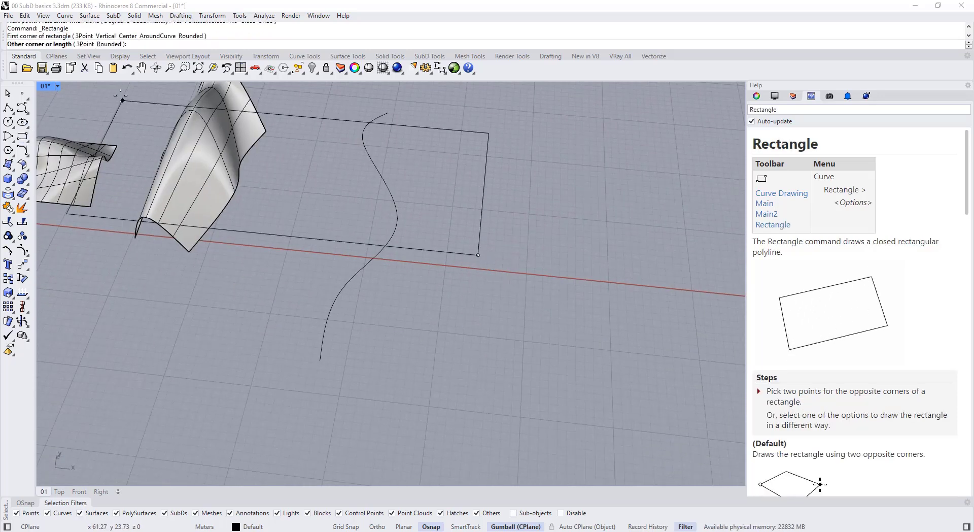
click(85, 44)
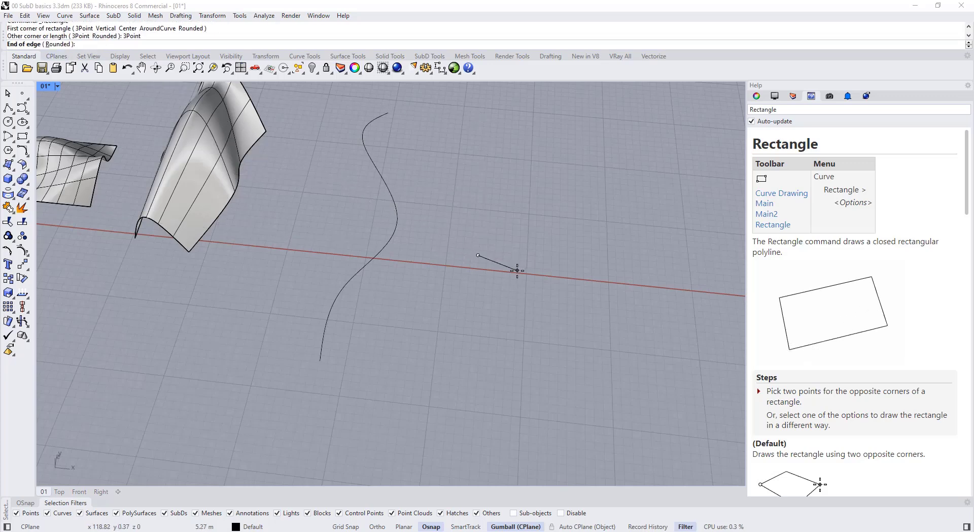
key(F8)
shift+right_drag(529, 260, 479, 294)
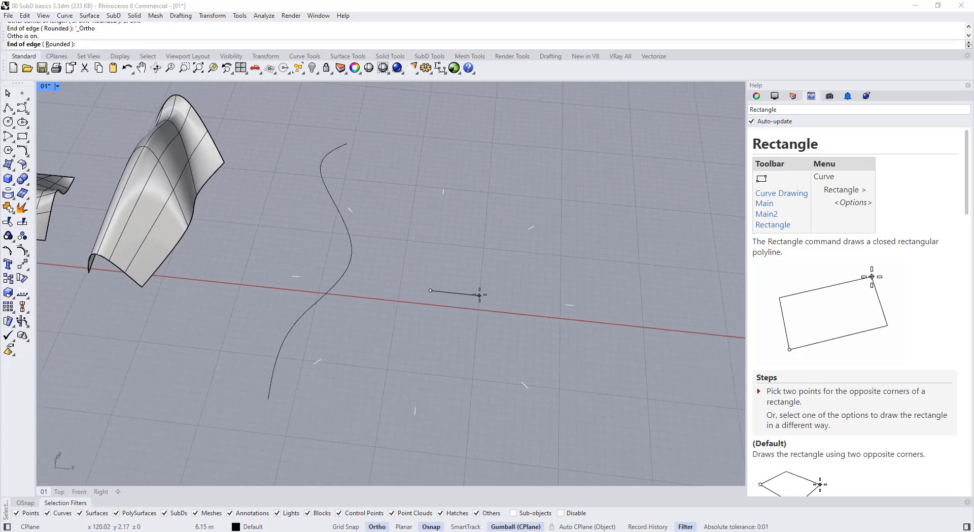
key(Return)
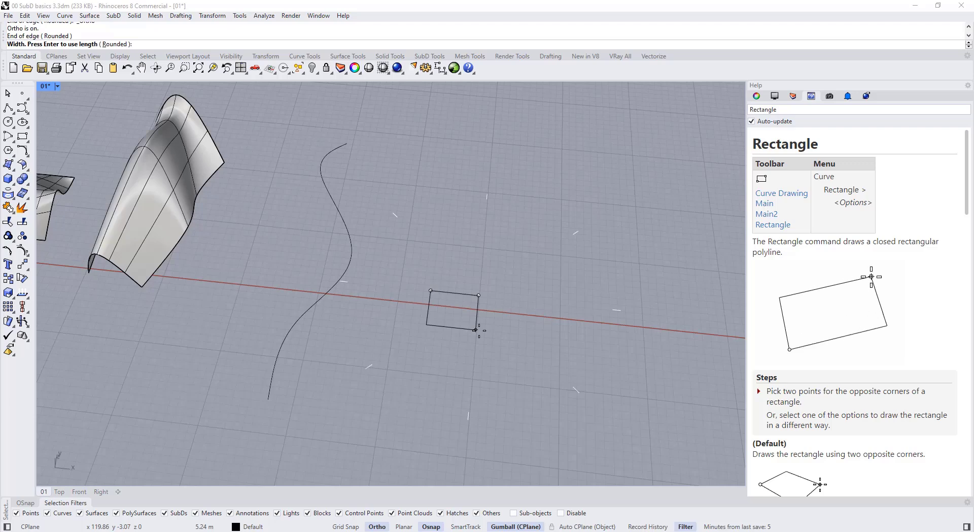
key(Return)
click(471, 327)
click(437, 369)
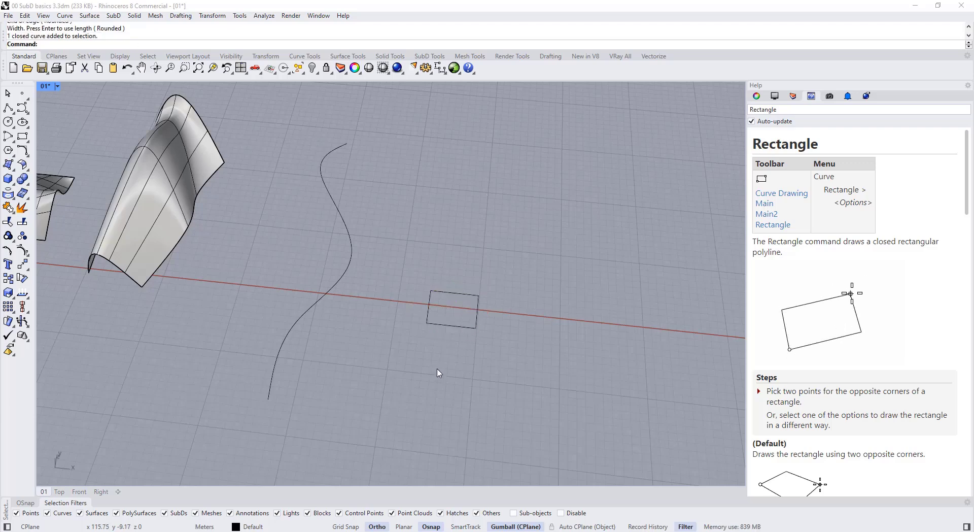
Orient the rectangle perpendicular onto the lower end of the S-shaped curve with OrientOnCrv, using its lower edge as base point and YFlip=Yes
text(Orient)
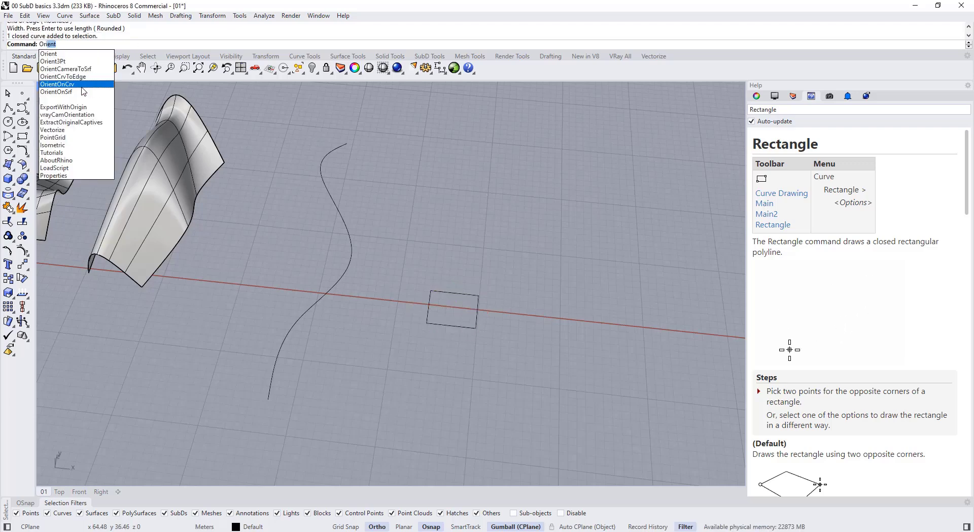
click(80, 84)
click(468, 330)
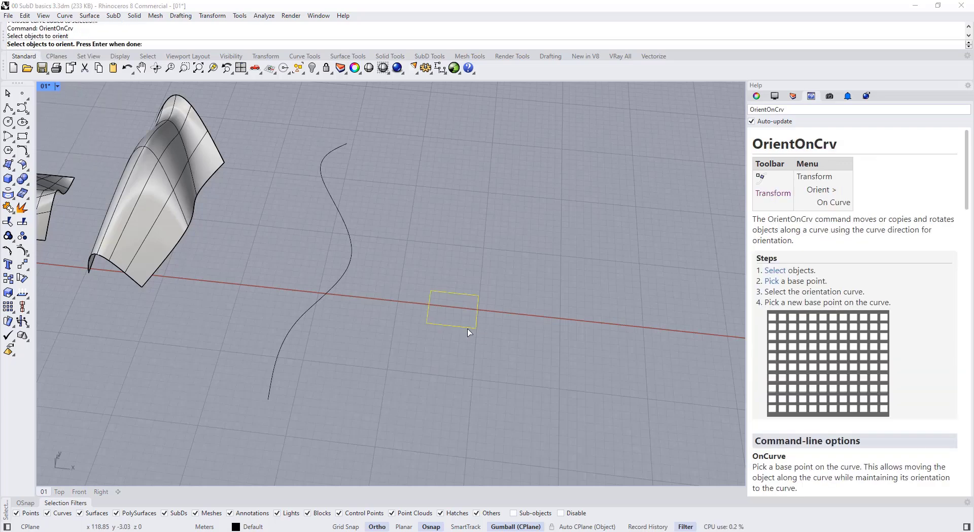
key(Return)
click(474, 328)
click(271, 387)
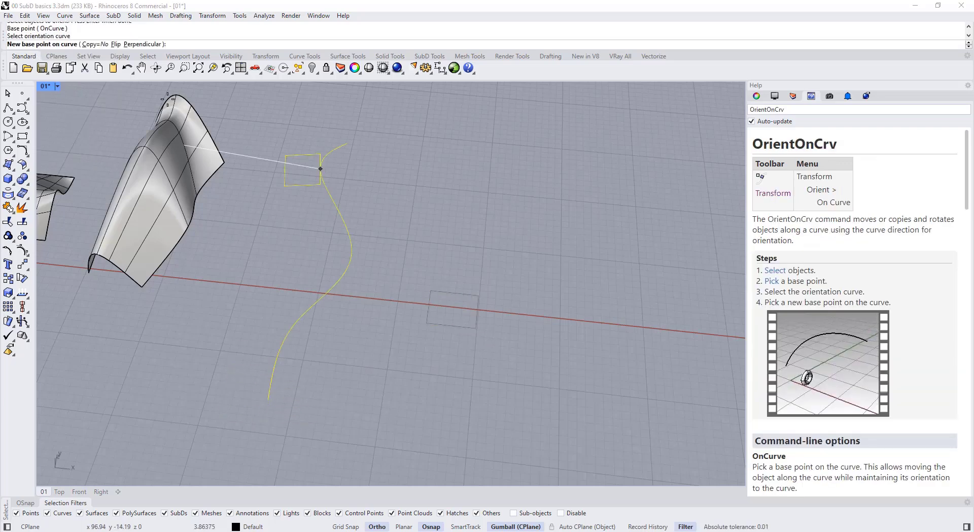
click(145, 44)
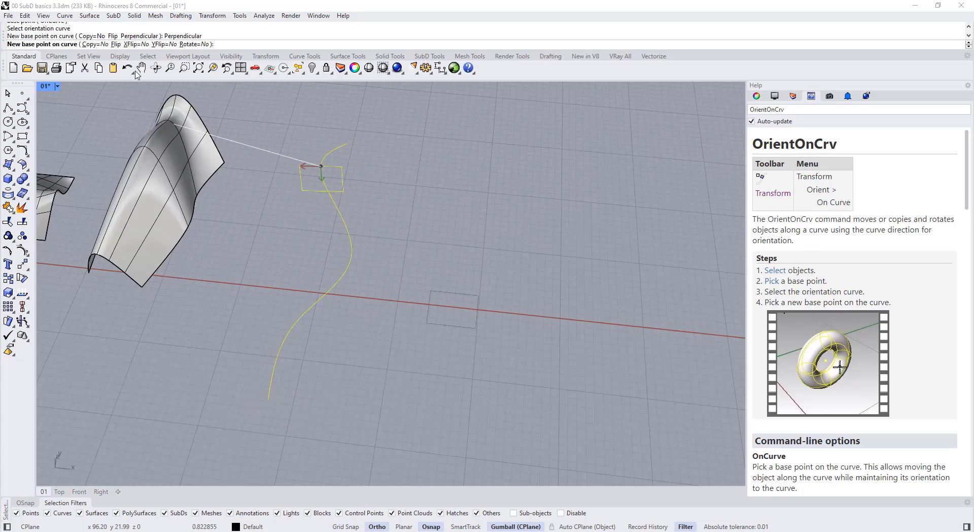
click(162, 45)
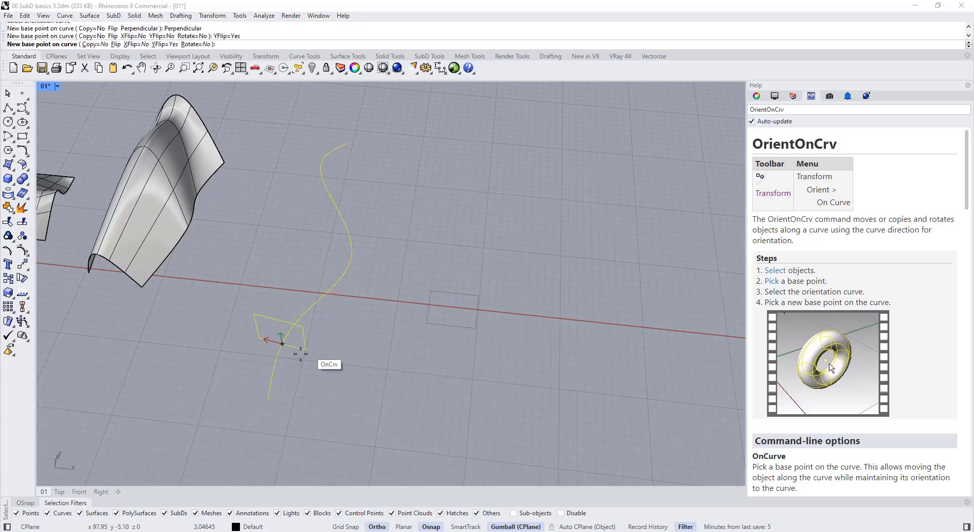
click(269, 401)
right_drag(269, 404, 272, 317)
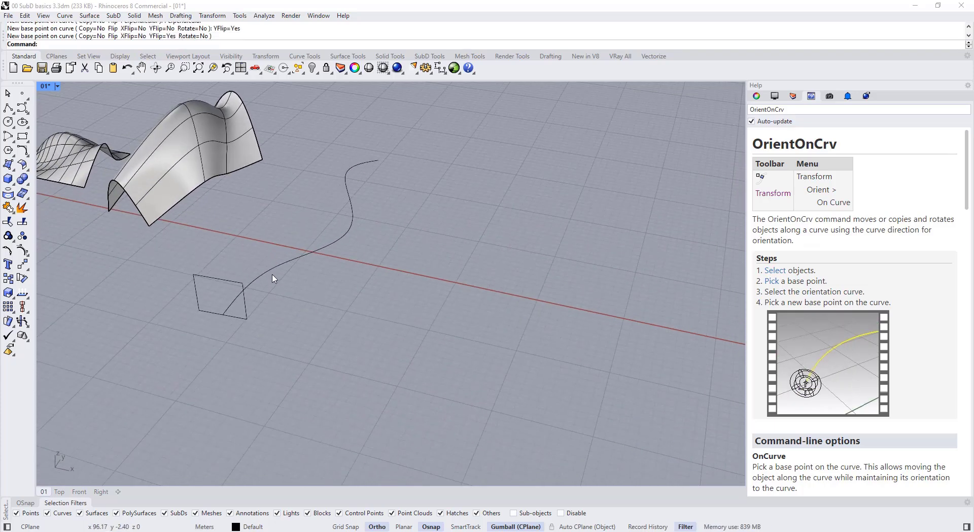
click(271, 278)
right_click(289, 328)
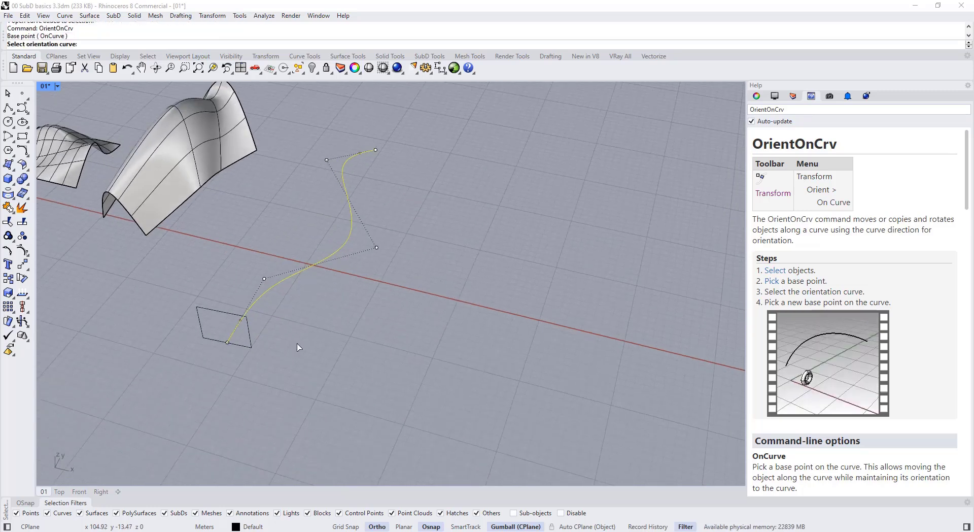
key(Escape)
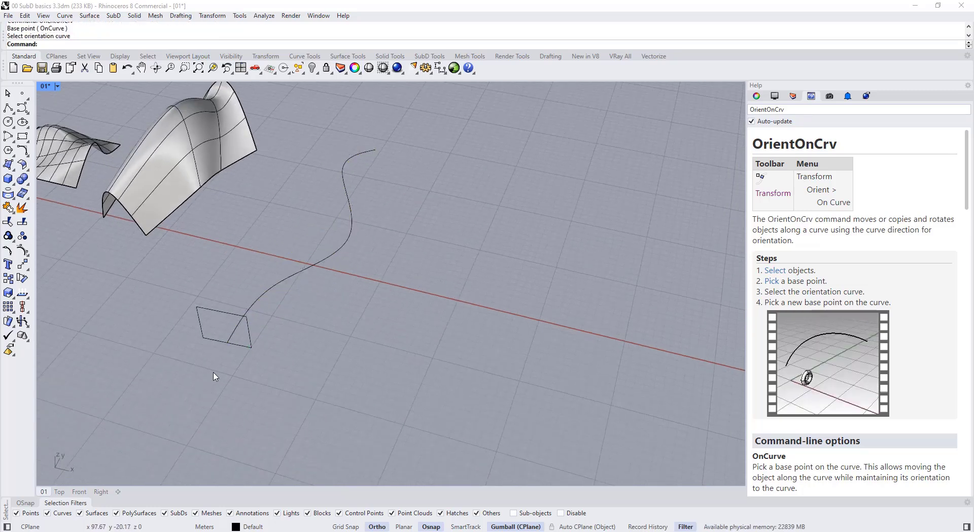
Start a one-rail SubD sweep with the S-shaped curve as rail and the rectangle as sweep shape
drag(264, 370, 197, 299)
click(428, 55)
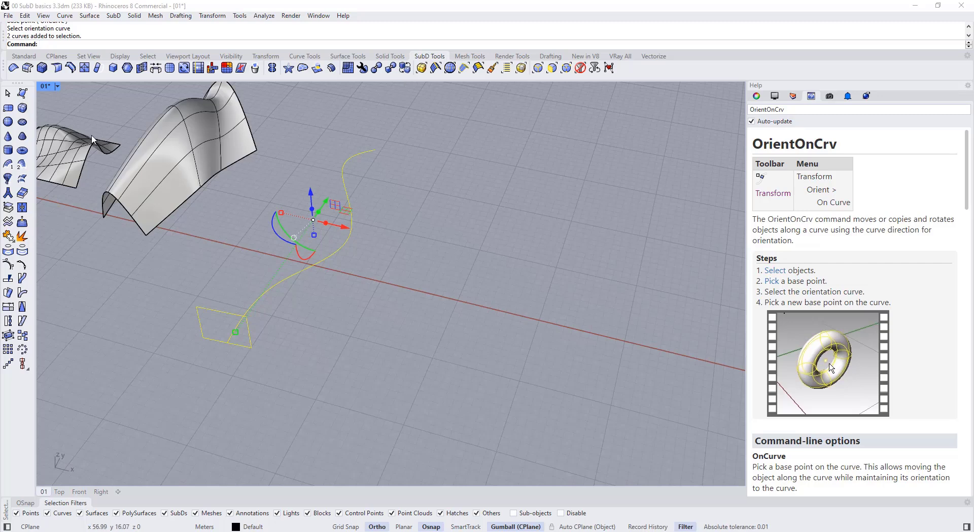
click(7, 163)
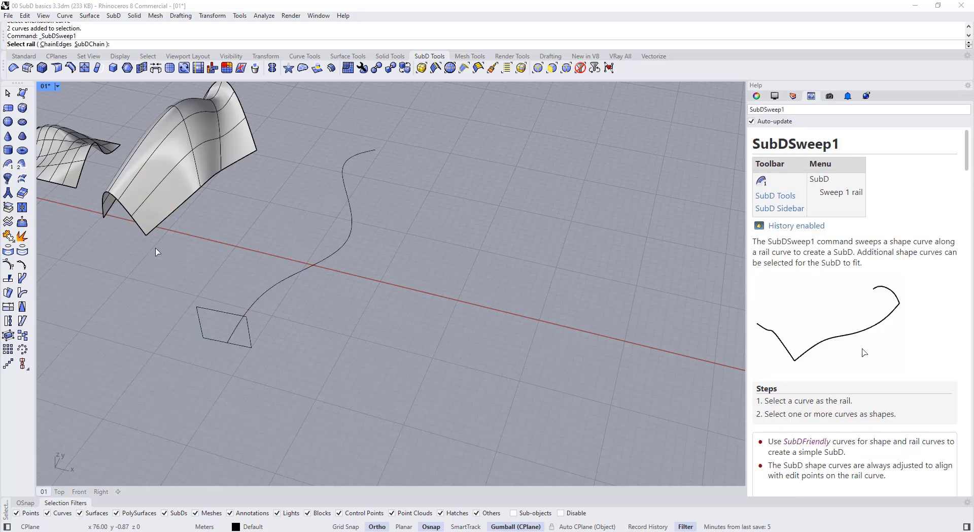
click(249, 308)
click(238, 346)
key(Return)
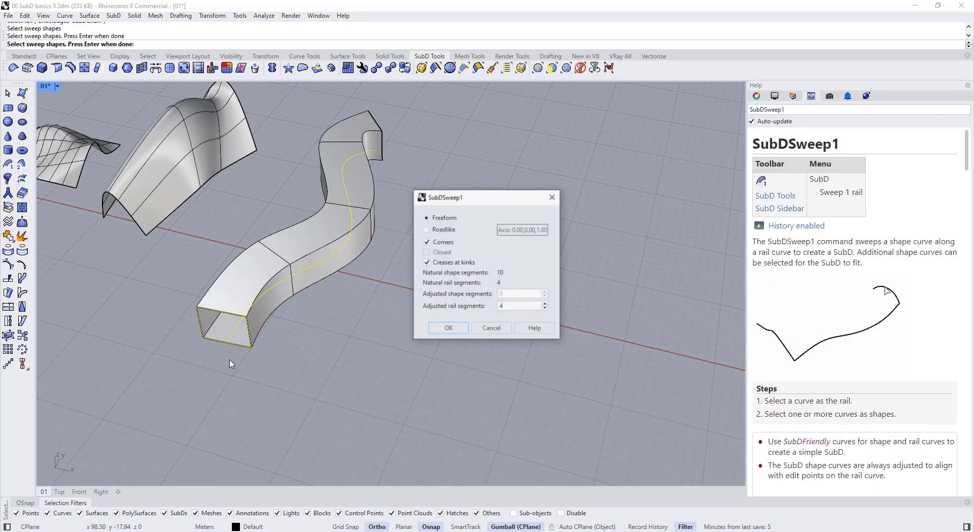
Compare the rectangular sweep preview with Creases at kinks off and on, leaving the option on
click(428, 243)
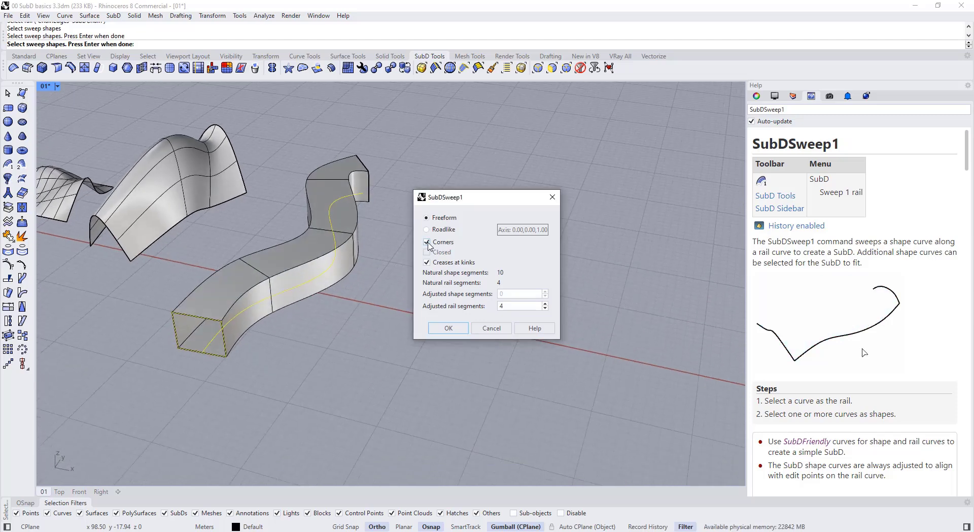
shift+right_drag(337, 272, 409, 265)
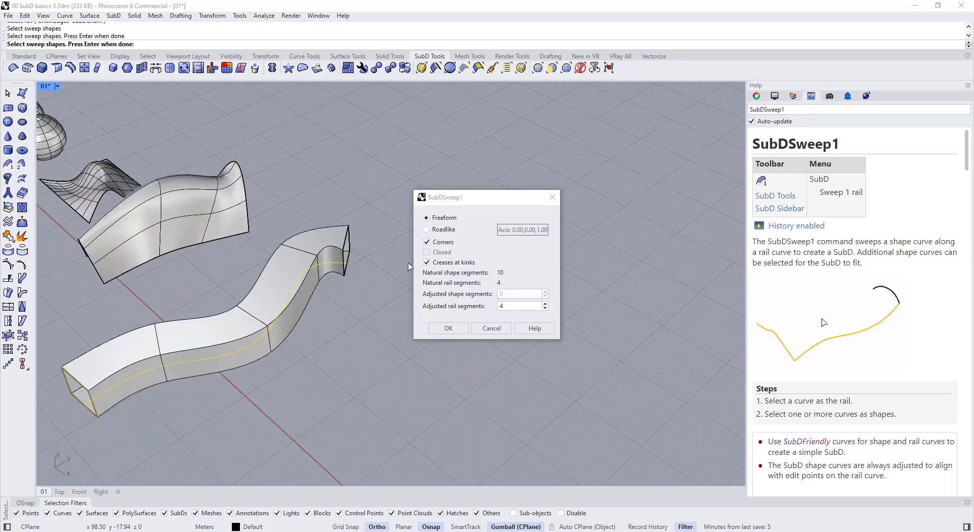
shift+right_drag(352, 298, 352, 287)
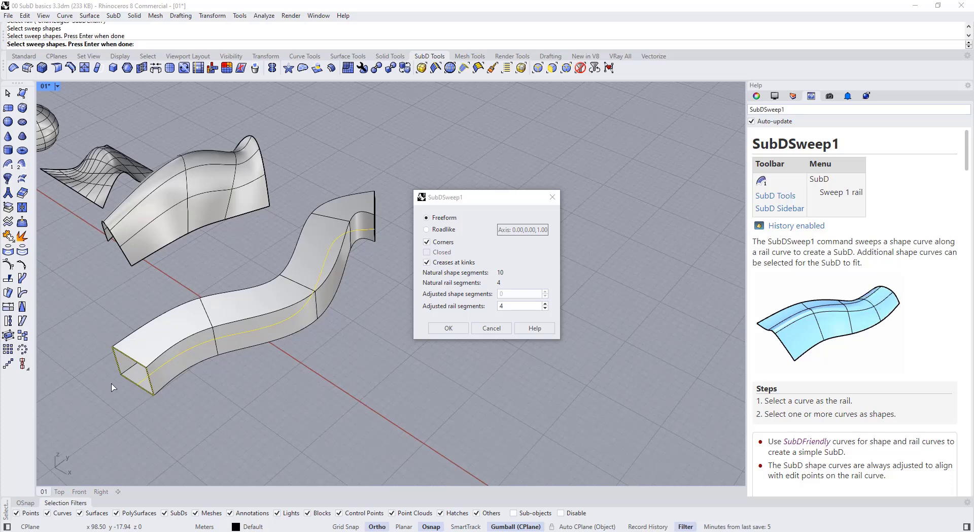
click(427, 263)
click(427, 263)
click(427, 263)
click(427, 262)
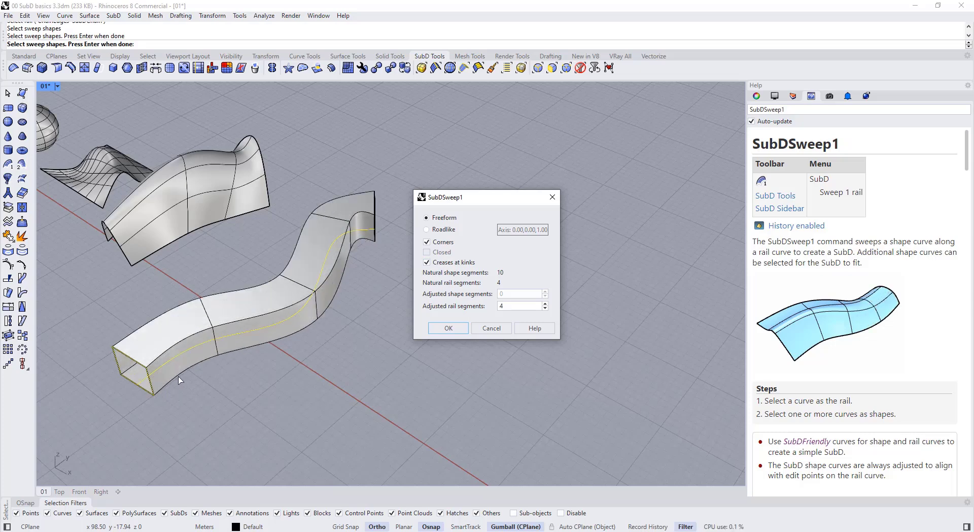
scroll(356, 310, up, 5)
click(445, 263)
scroll(223, 339, down, 3)
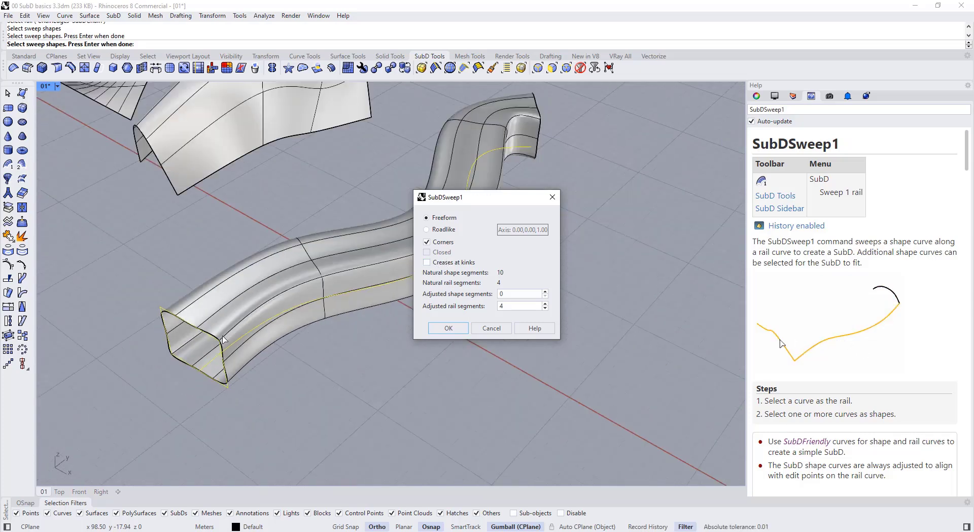
click(426, 263)
scroll(431, 266, up, 3)
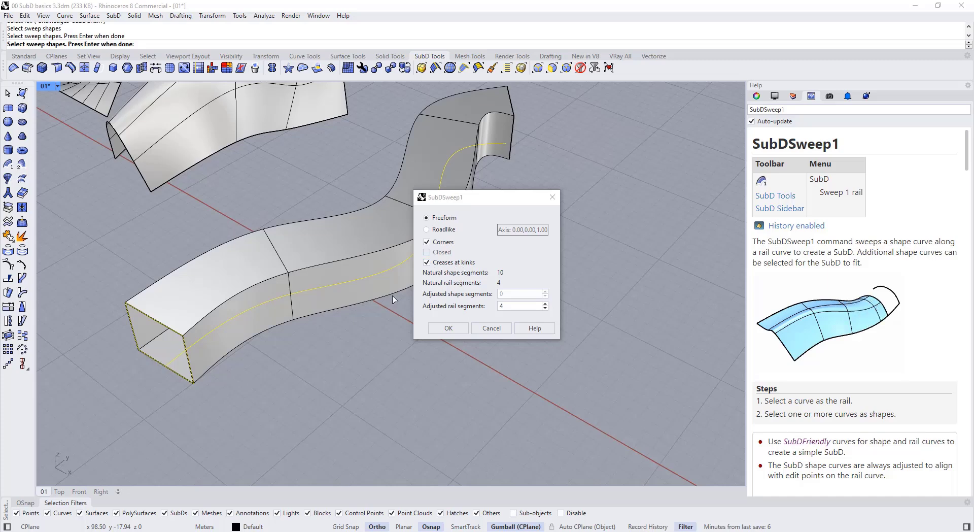
Try up to 8 adjusted rail segments on the one-rail sweep and set them to 6
scroll(370, 302, up, 1)
click(544, 304)
click(544, 304)
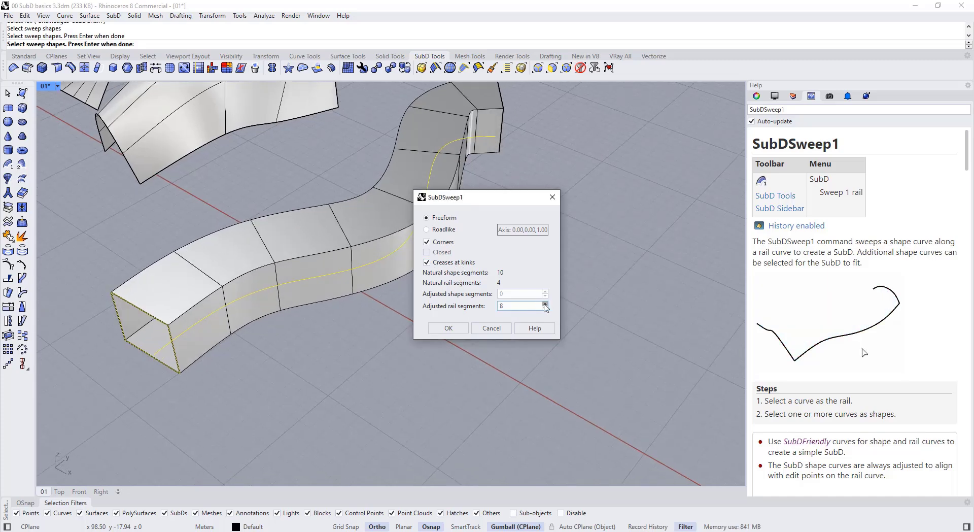
click(544, 304)
click(544, 307)
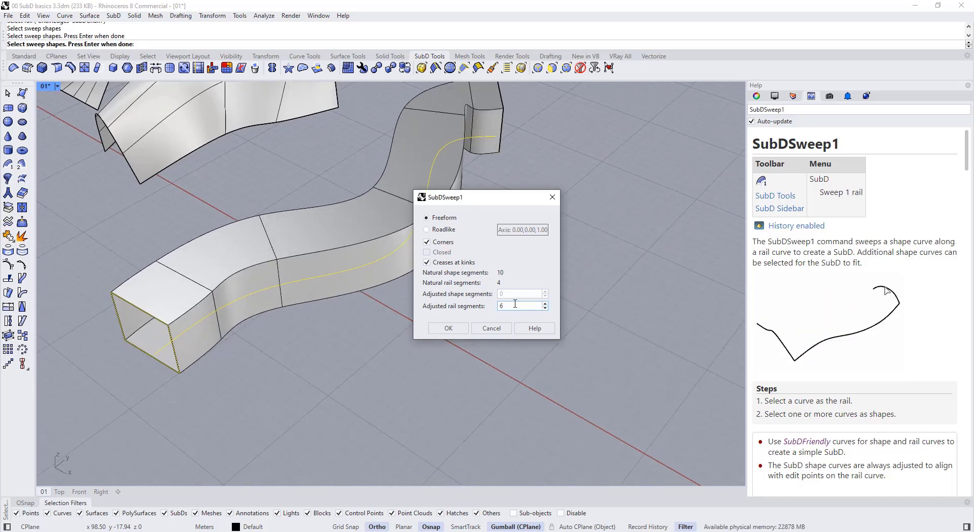
Try the sweep without Creases at kinks using 5 to 19 adjusted shape segments, and turn the creases back on
click(428, 262)
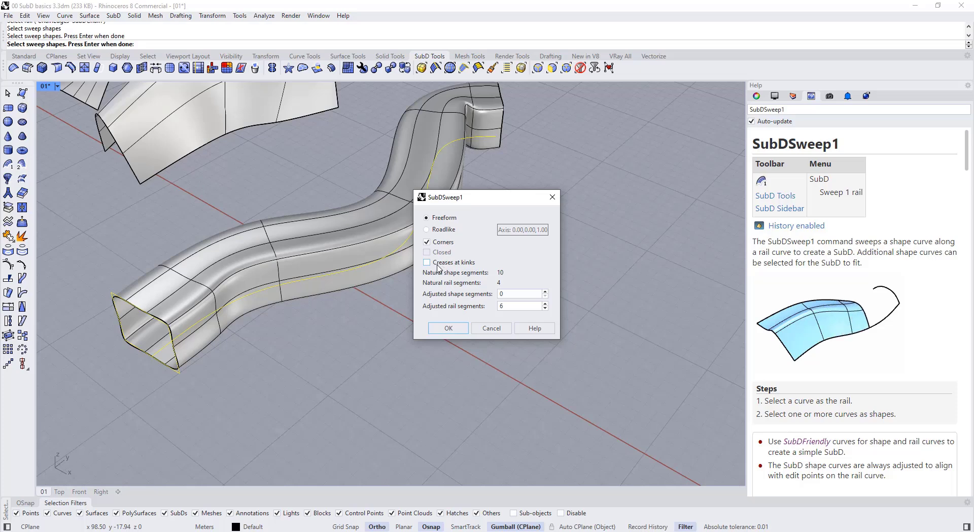
click(544, 291)
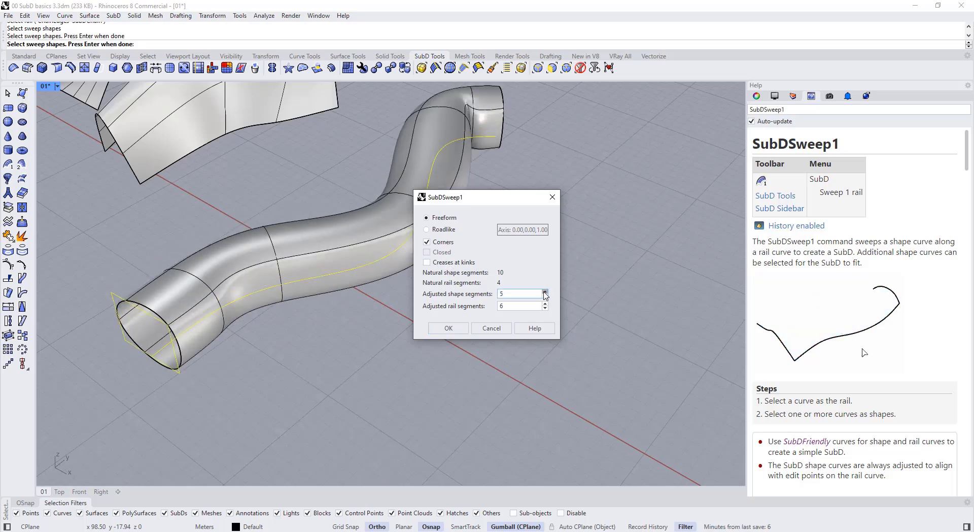
click(545, 292)
click(545, 292)
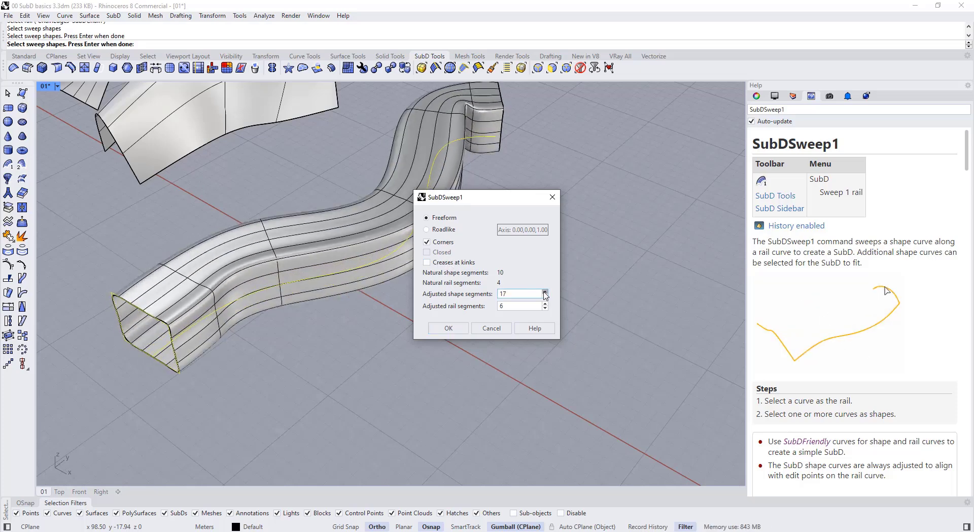
click(545, 291)
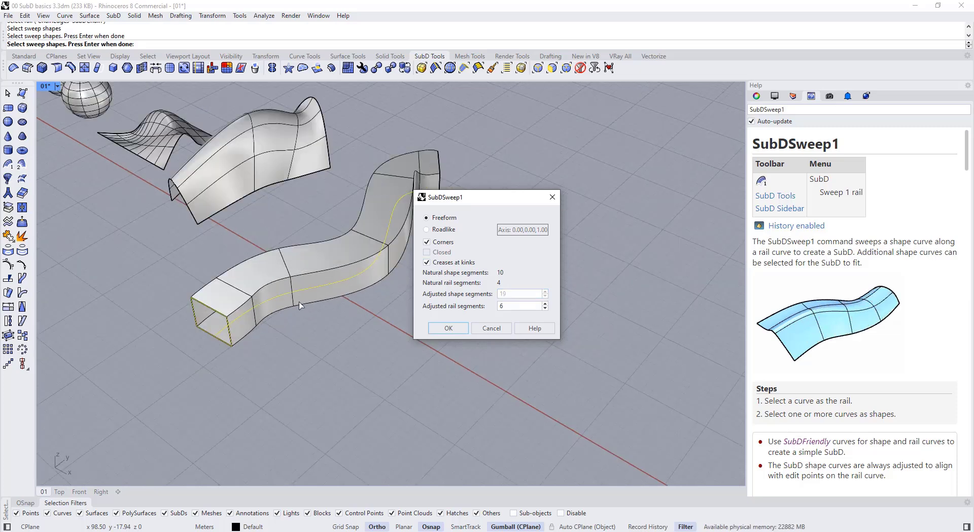
click(429, 263)
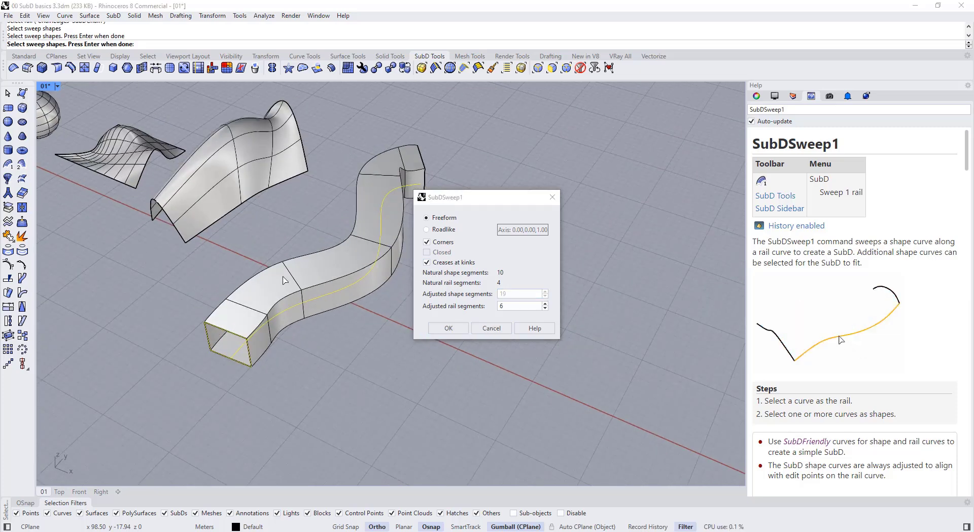
Read the SubDSweep1 option descriptions in the help and create the sweep with Corners and Creases at kinks on
shift+right_drag(276, 323, 252, 341)
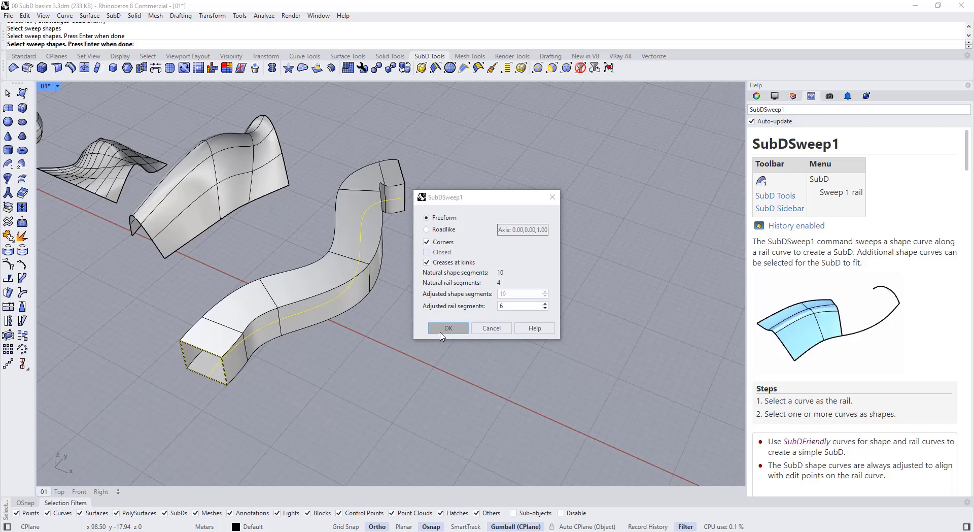
scroll(766, 354, down, 3)
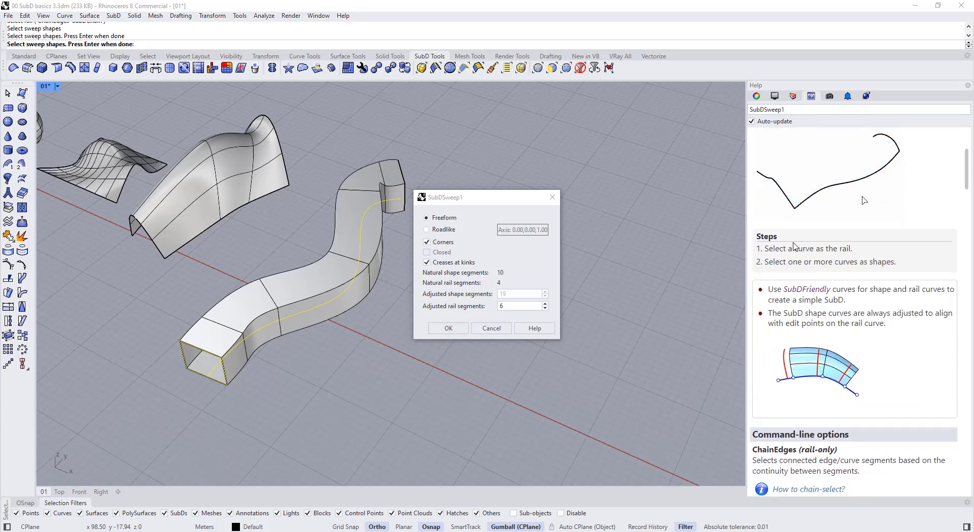
scroll(796, 247, up, 2)
scroll(797, 249, down, 2)
scroll(797, 249, down, 12)
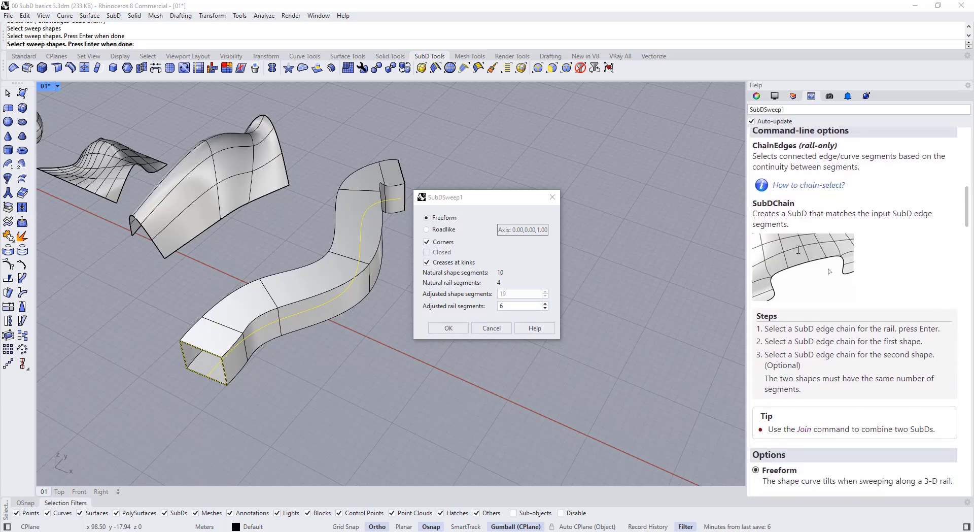
scroll(812, 264, down, 4)
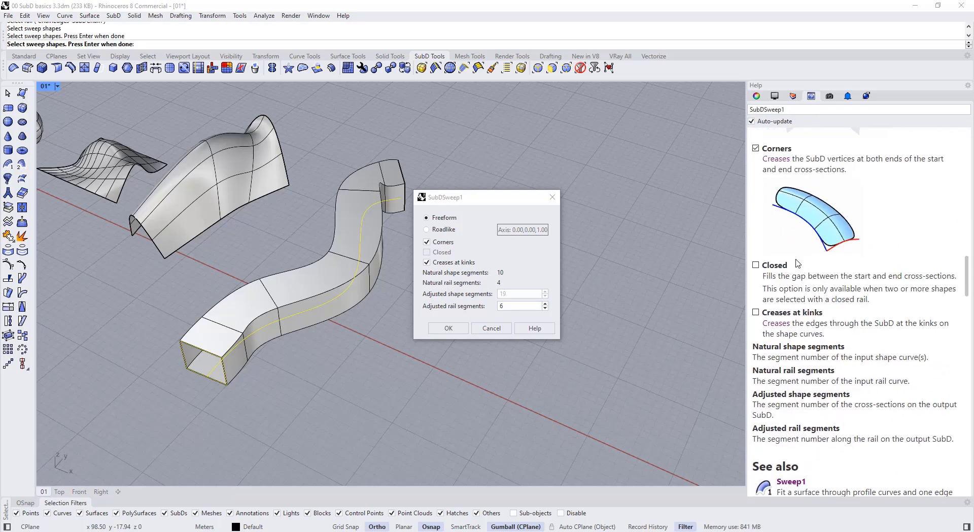
scroll(845, 296, up, 1)
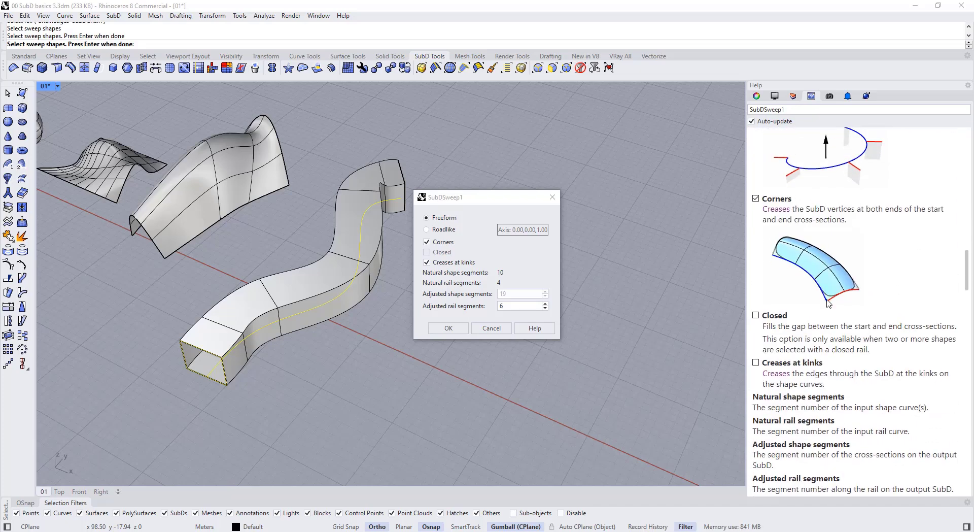
click(441, 330)
Move the arched shape curve from the front edge of the two-rail sweep to the empty area beside the rectangular sweep
scroll(477, 289, down, 3)
right_drag(477, 289, 441, 321)
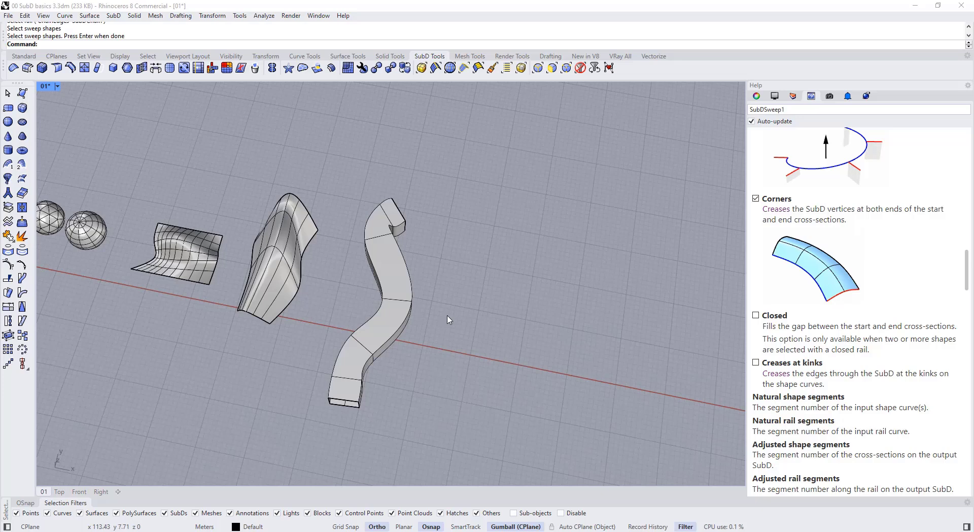
shift+right_drag(295, 296, 318, 294)
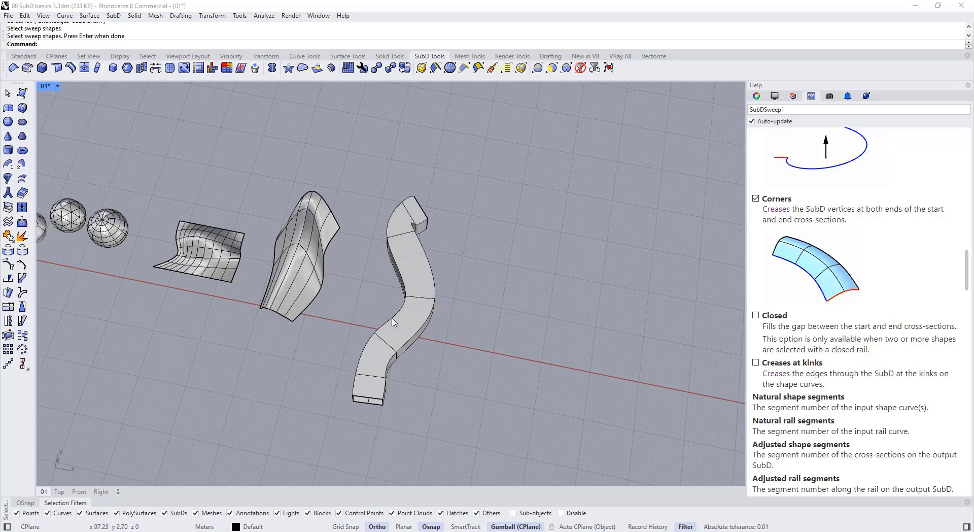
mouse_move(237, 355)
shift+right_down()
mouse_move(223, 360)
mouse_move(221, 348)
shift+right_up()
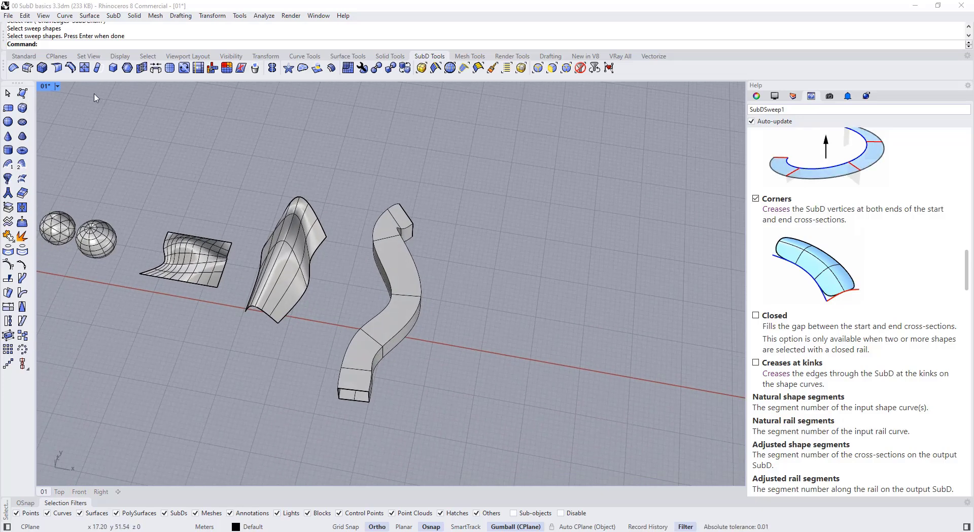
click(272, 316)
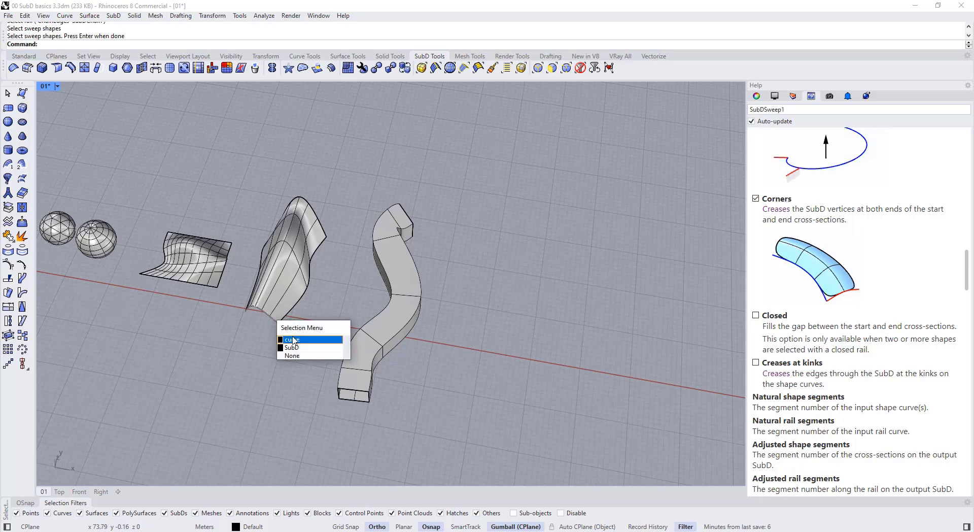
click(290, 340)
right_drag(285, 341, 288, 348)
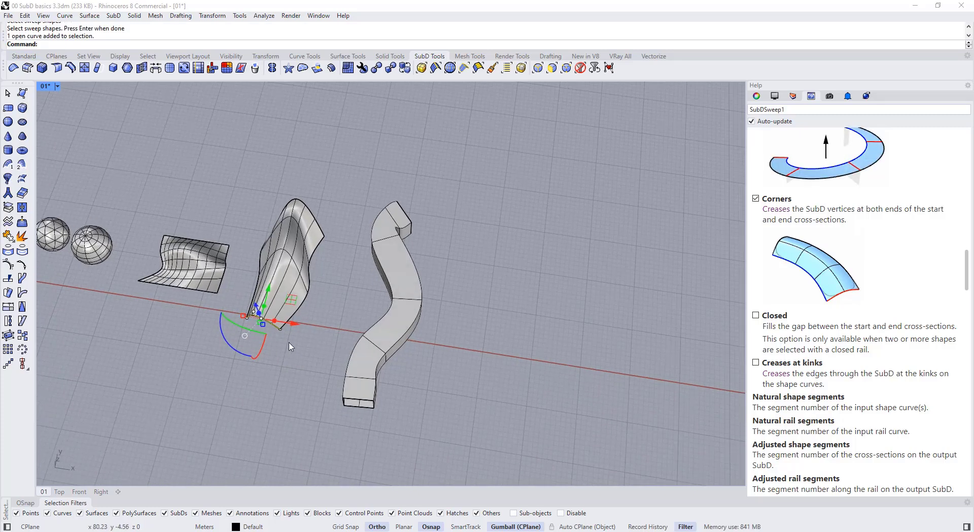
drag(291, 299, 496, 300)
click(530, 322)
scroll(480, 313, up, 2)
right_drag(485, 322, 558, 281)
click(480, 313)
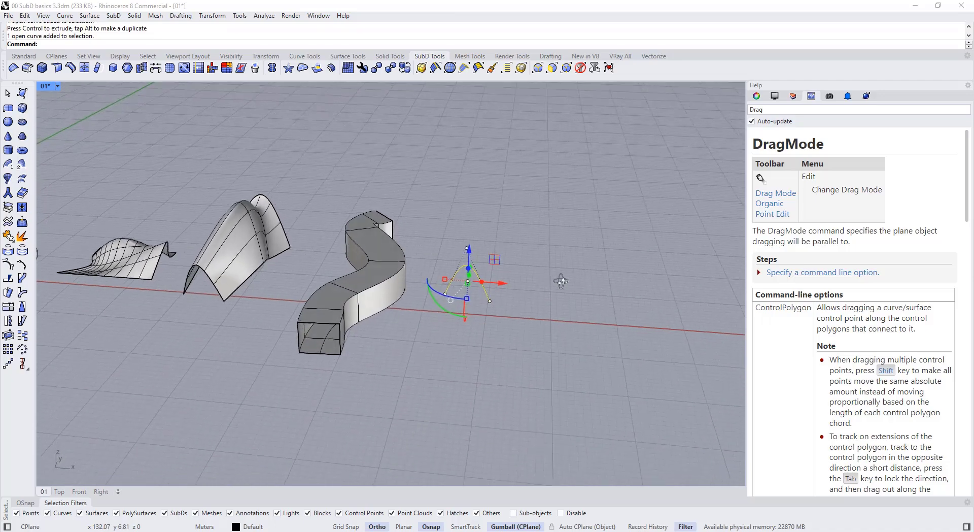
Show the arched curve's control points and raise its end point nearest the rectangular sweep vertically
scroll(512, 268, up, 5)
click(393, 287)
click(423, 301)
key(F10)
click(420, 306)
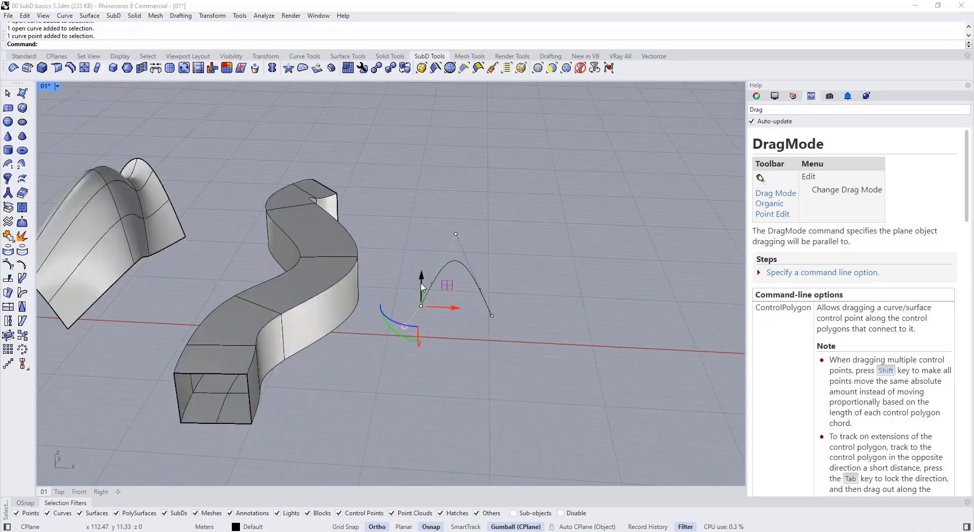
drag(421, 277, 422, 232)
right_drag(512, 248, 466, 304)
key(Escape)
key(Escape)
Try to revolve the arched curve about a vertical axis through its lower end, with a start angle of 0
click(476, 309)
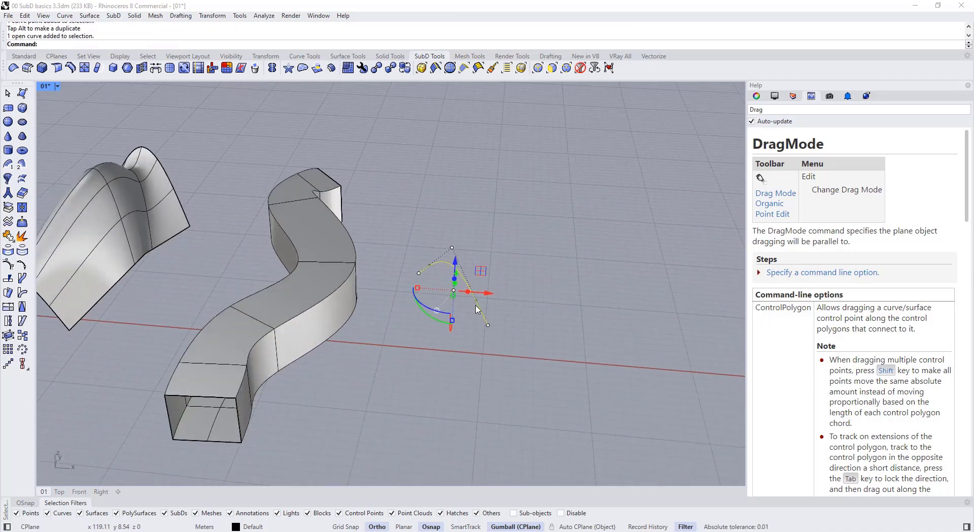
click(7, 178)
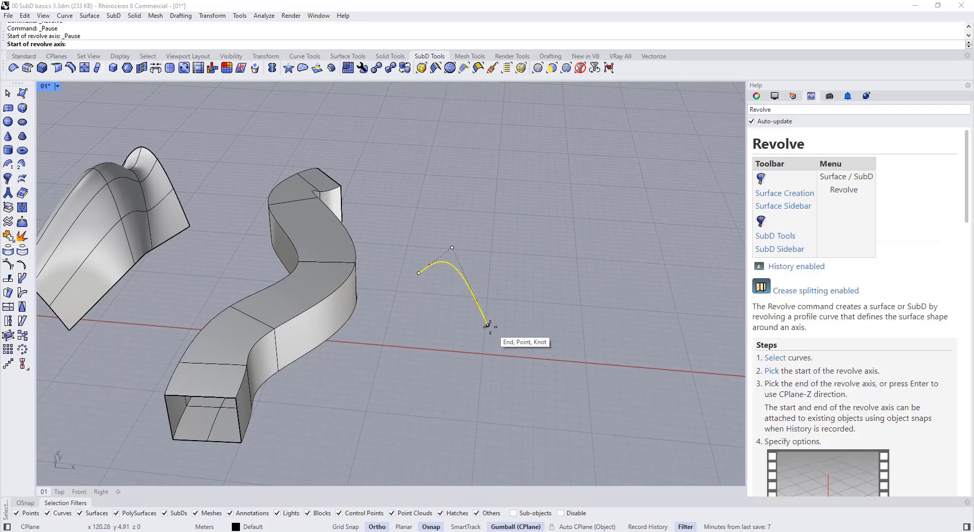
click(495, 329)
right_drag(513, 255, 480, 224)
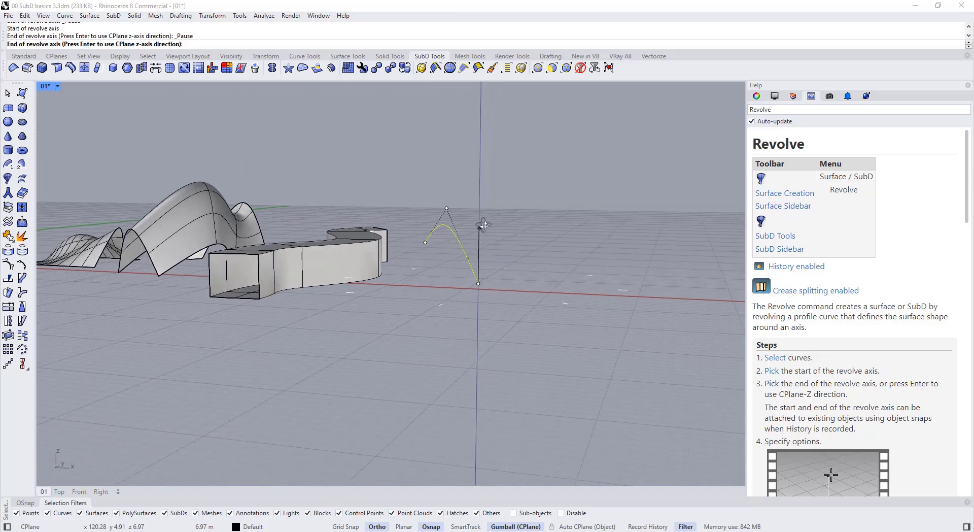
click(483, 161)
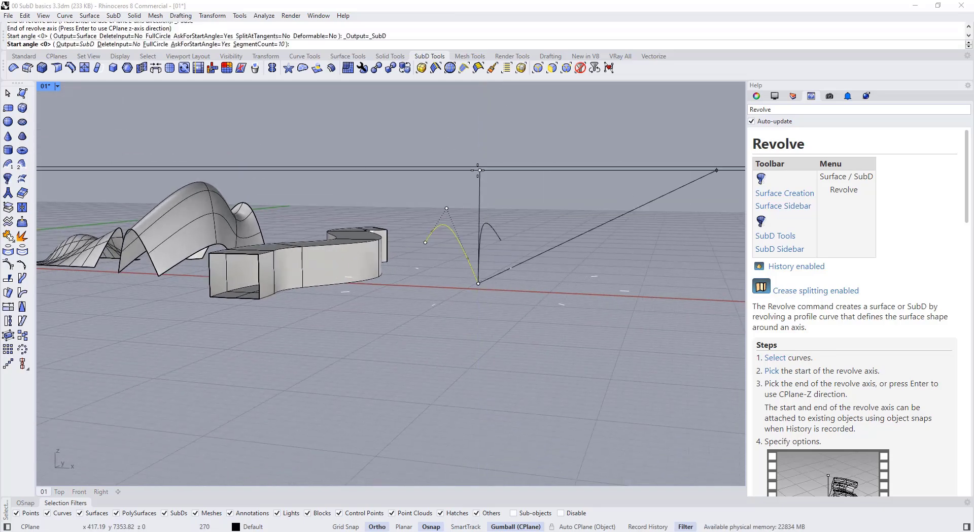
right_click(473, 191)
right_drag(471, 196, 452, 237)
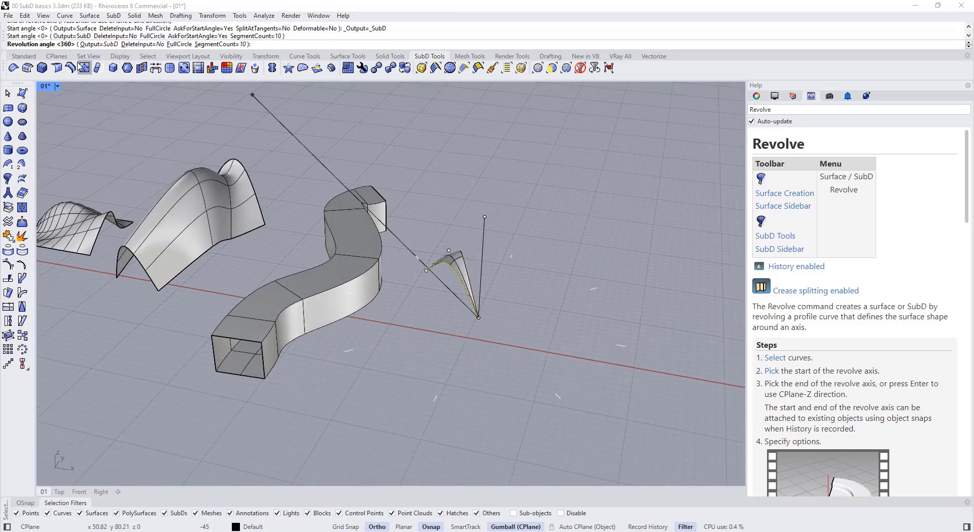
Try a partial SubD revolve of -45 degrees with a segment count of 5, and undo it
click(218, 45)
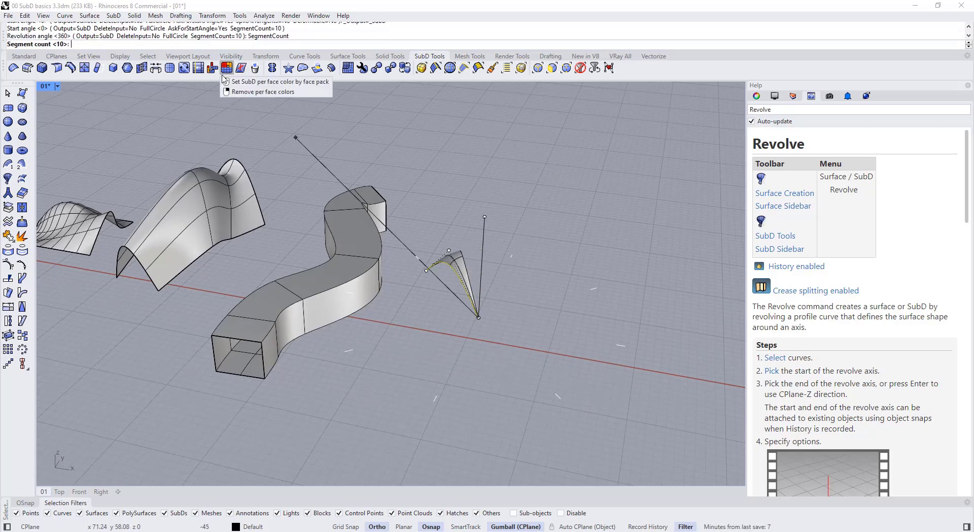
text(5)
key(Return)
click(426, 186)
right_drag(427, 195, 398, 329)
scroll(440, 296, up, 5)
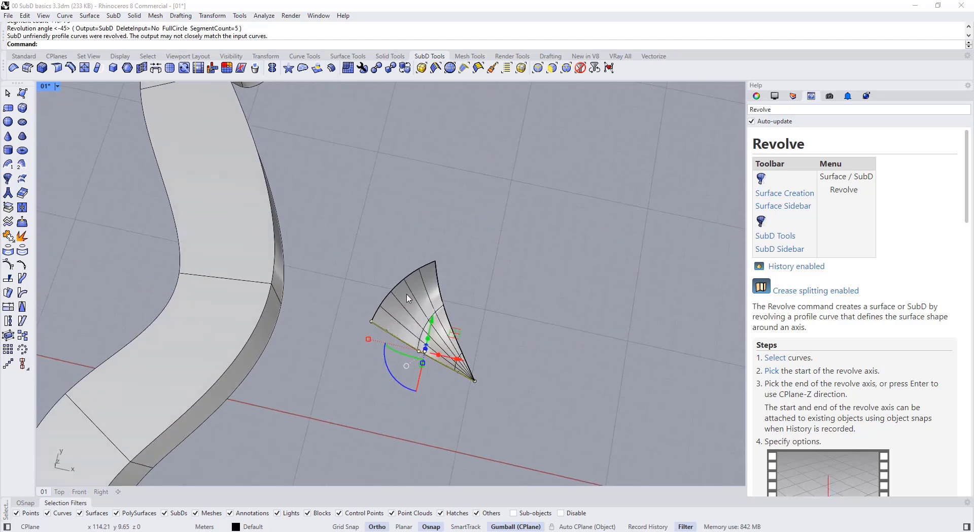
click(465, 281)
right_drag(466, 281, 467, 224)
key(ctrl+z)
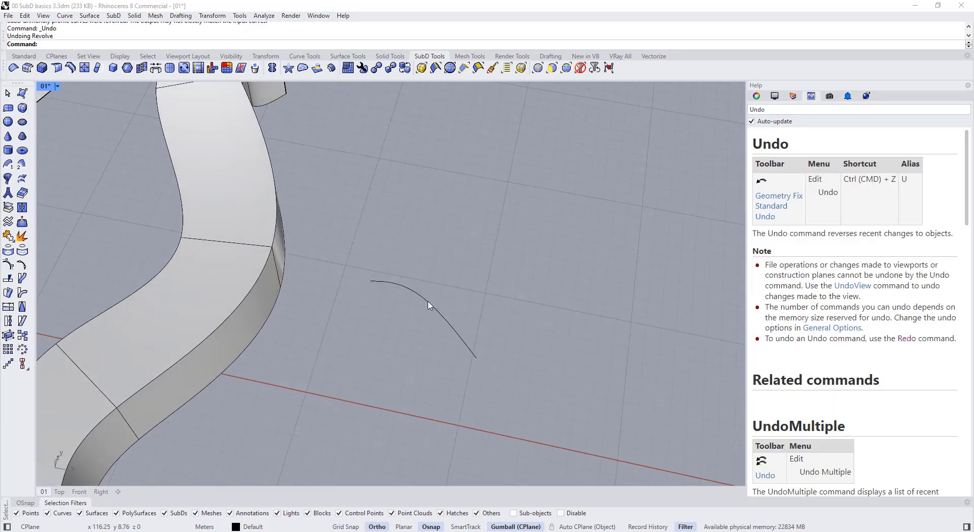
Revolve the arched curve about a vertical axis through its lower end, with a start angle of 360
click(436, 304)
right_drag(445, 314, 401, 264)
right_click(398, 264)
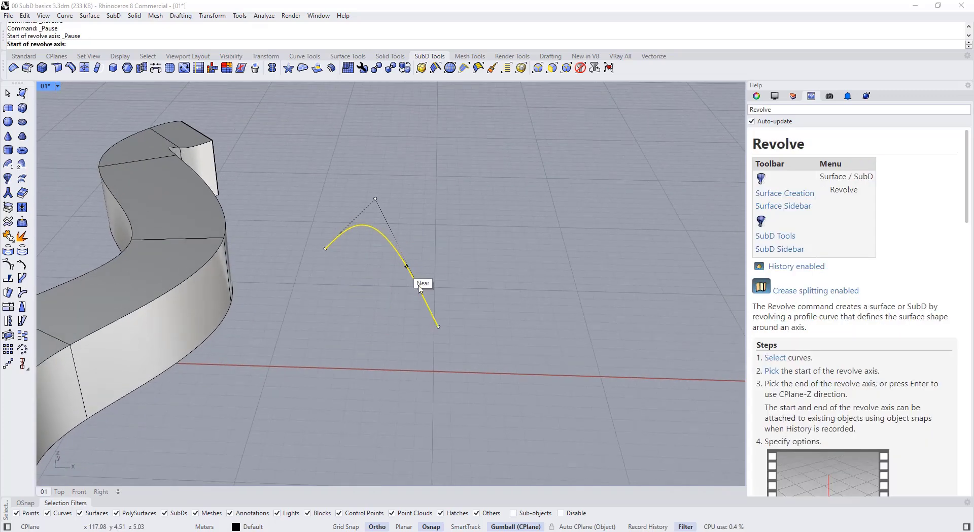
click(439, 326)
scroll(438, 326, down, 5)
right_drag(438, 326, 442, 264)
click(445, 161)
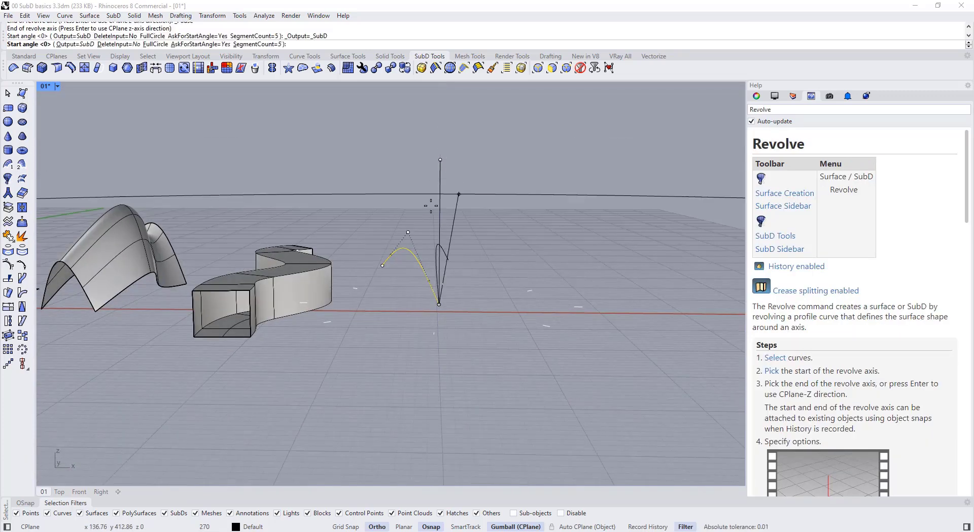
right_drag(445, 160, 415, 257)
text(360)
key(Return)
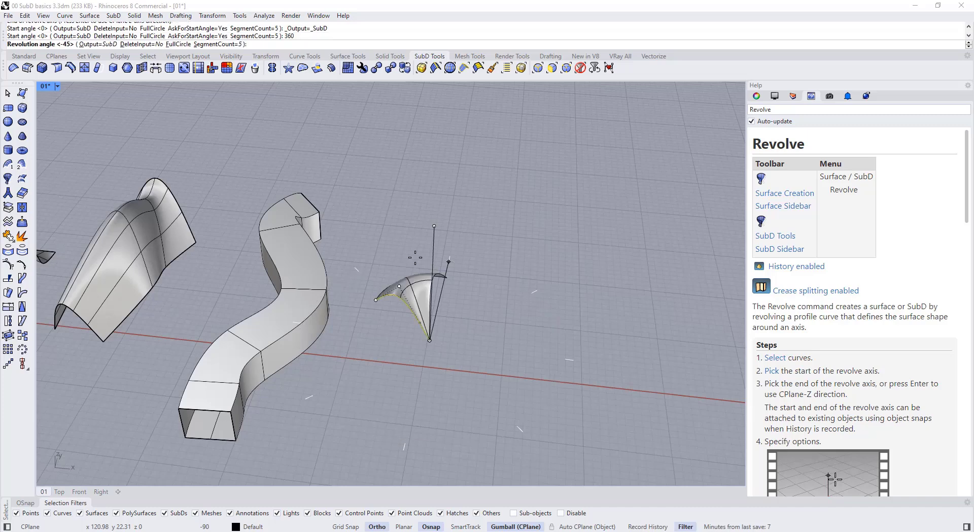
Set the segment count to 8 and complete the SubD revolve with a revolution angle of 360
click(237, 44)
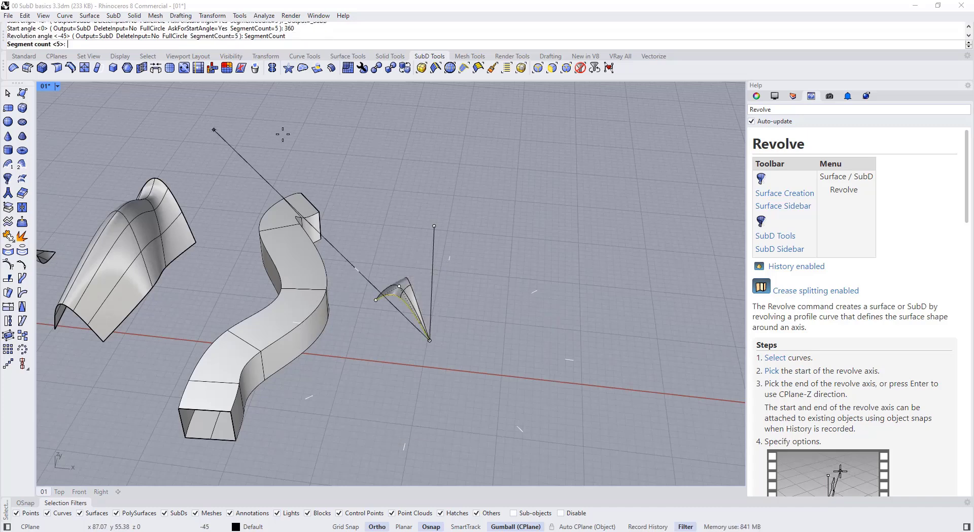
text(8)
key(Return)
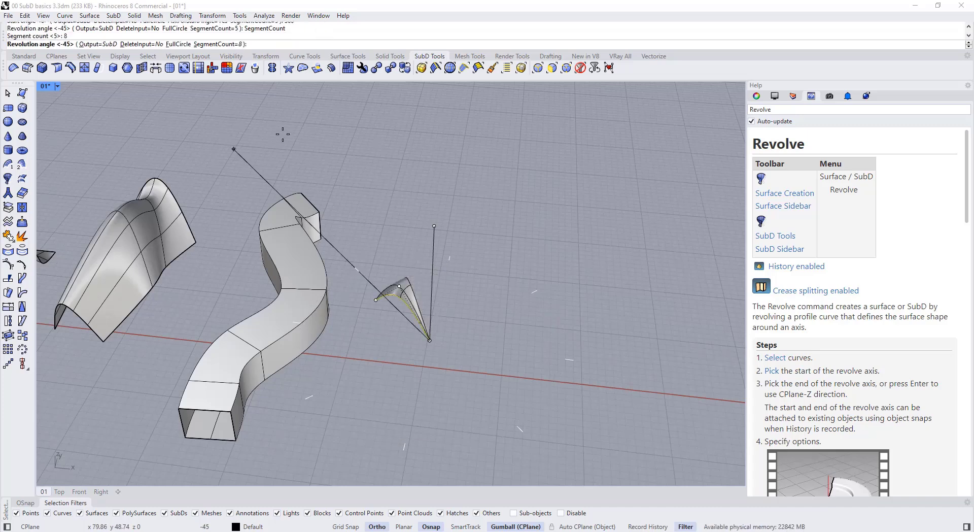
text(360)
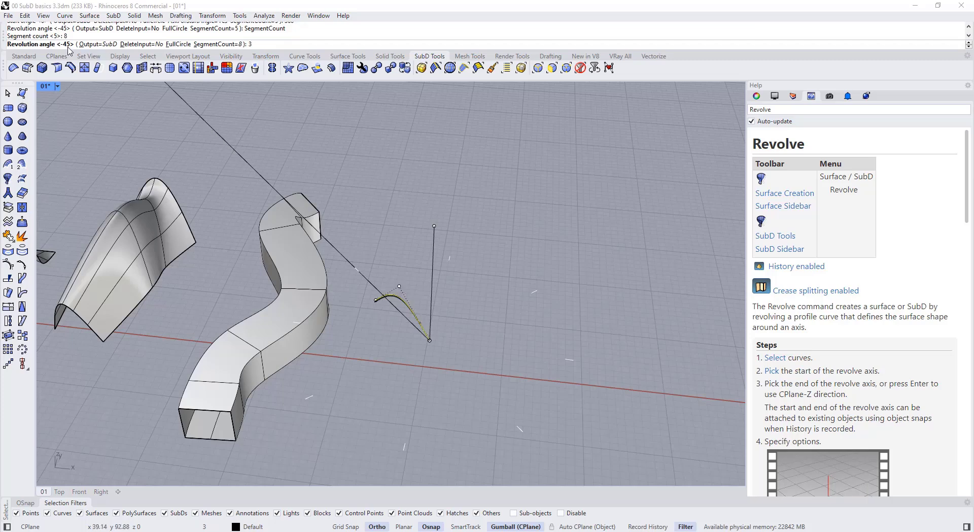
key(Return)
right_drag(435, 274, 464, 451)
key(Escape)
scroll(453, 394, up, 4)
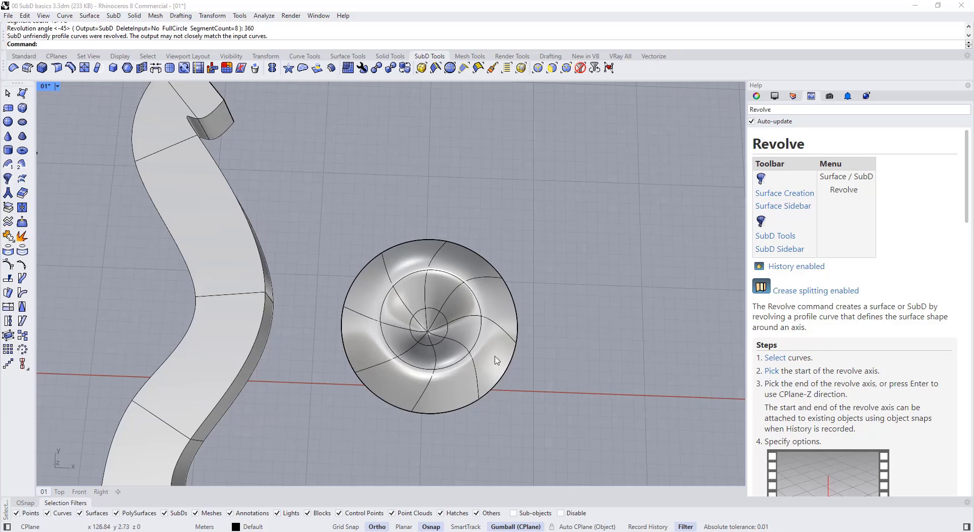
Read the Revolve option descriptions in the help, down to SegmentCount and SplitAtTangents
right_drag(473, 337, 447, 274)
click(7, 178)
scroll(820, 321, down, 3)
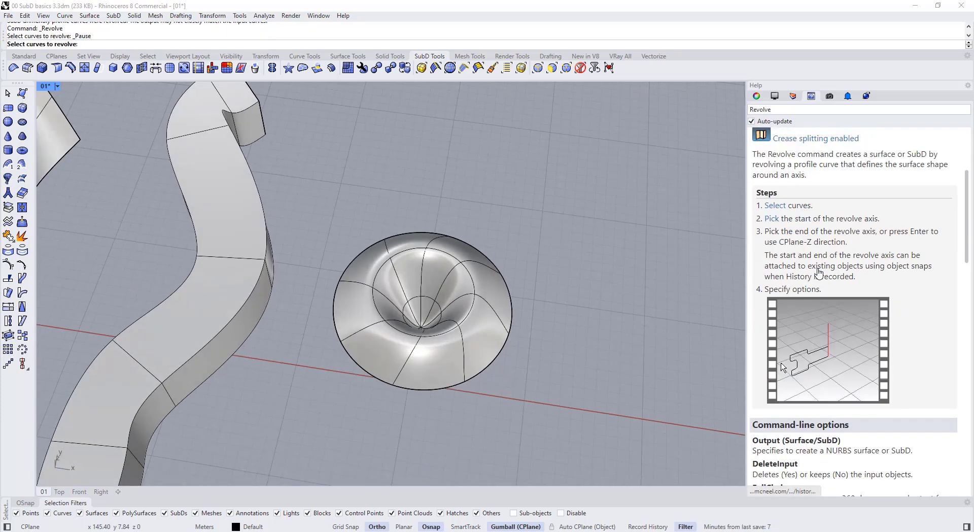
scroll(818, 273, down, 3)
scroll(820, 277, up, 5)
scroll(820, 277, down, 15)
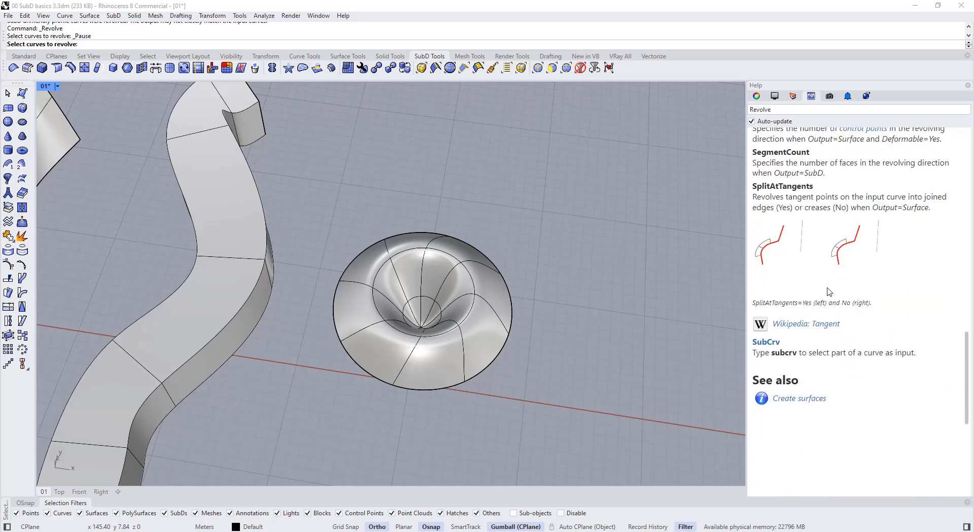
scroll(535, 323, down, 7)
mouse_move(527, 320)
right_down()
mouse_move(499, 239)
mouse_move(515, 307)
right_up()
key(Escape)
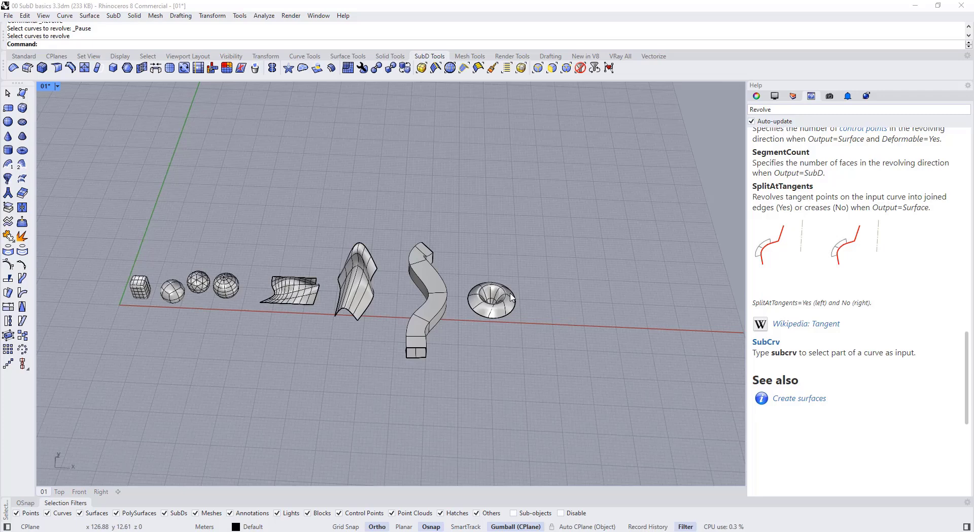
Draw three straight polyline segments meeting at one point in a Y shape in the empty area beside the revolved SubD
right_drag(446, 272, 462, 305)
click(23, 56)
click(8, 108)
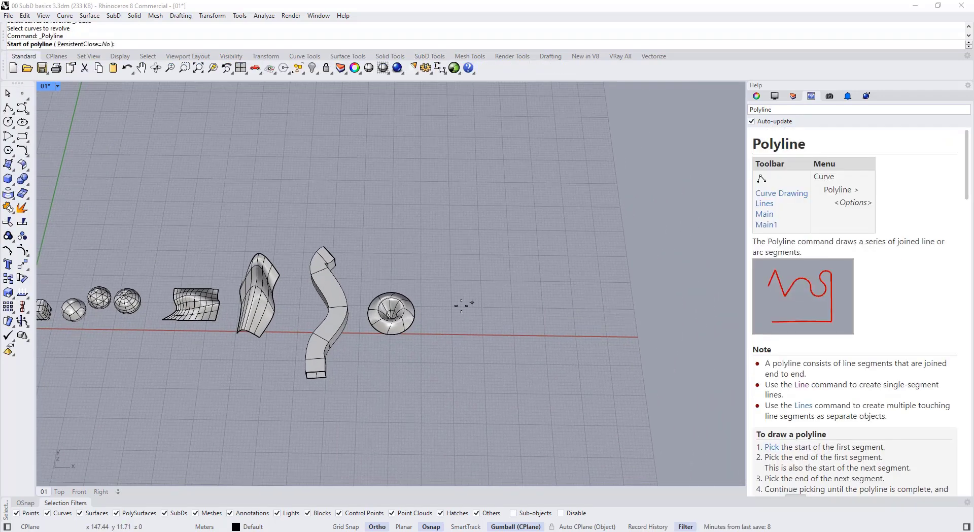
scroll(461, 305, up, 5)
click(395, 410)
click(489, 323)
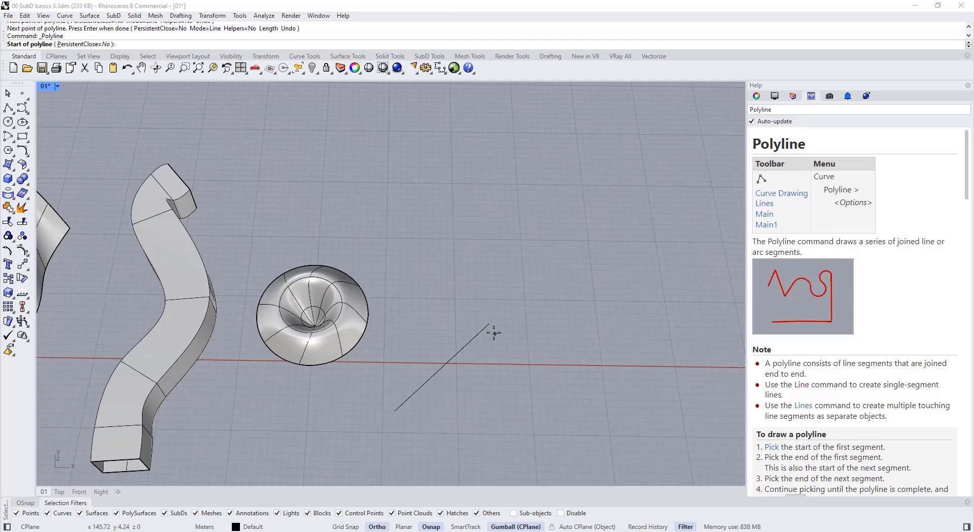
click(593, 415)
key(Return)
key(Return)
click(489, 323)
click(476, 180)
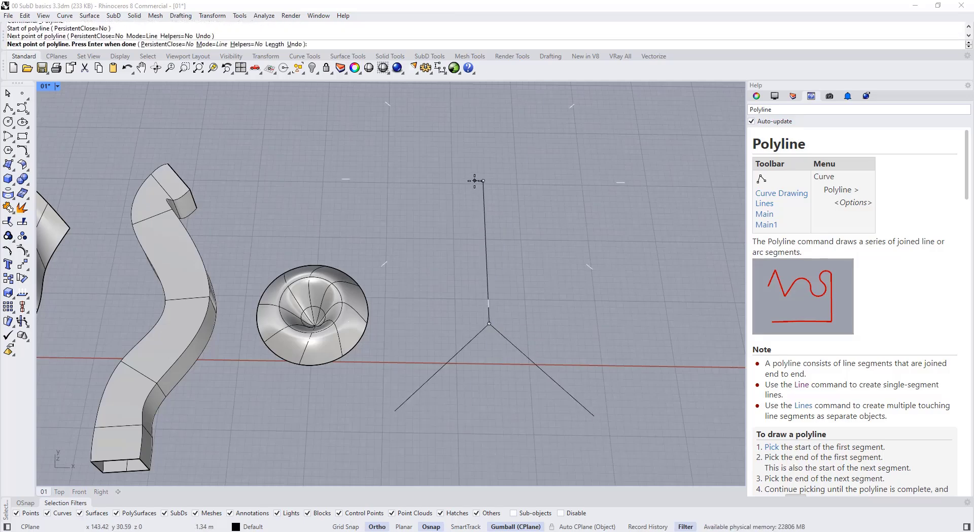
key(Return)
Create a MultiPipe SubD from the three Y-shaped lines with 0 struts and a radius of 3
mouse_move(475, 180)
right_down()
mouse_move(467, 248)
mouse_move(476, 279)
mouse_move(522, 333)
right_up()
drag(521, 333, 460, 294)
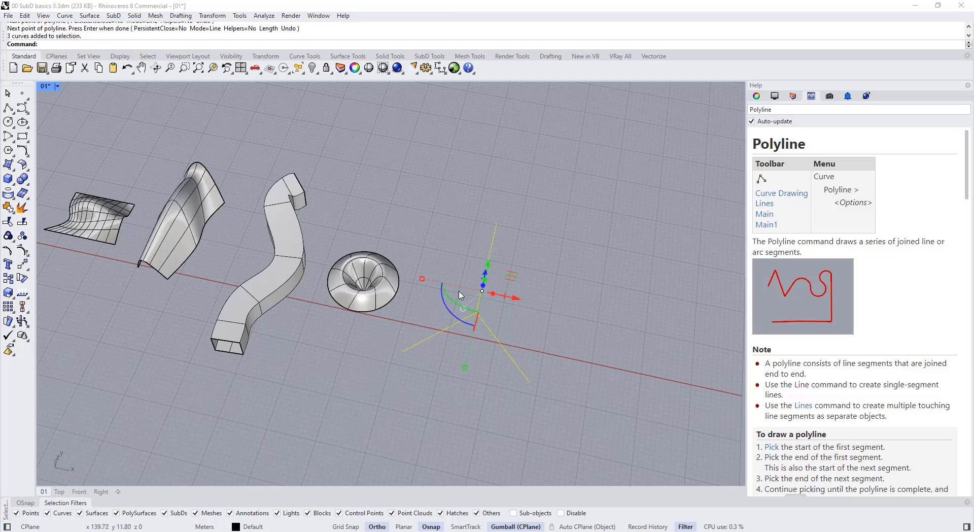
click(430, 57)
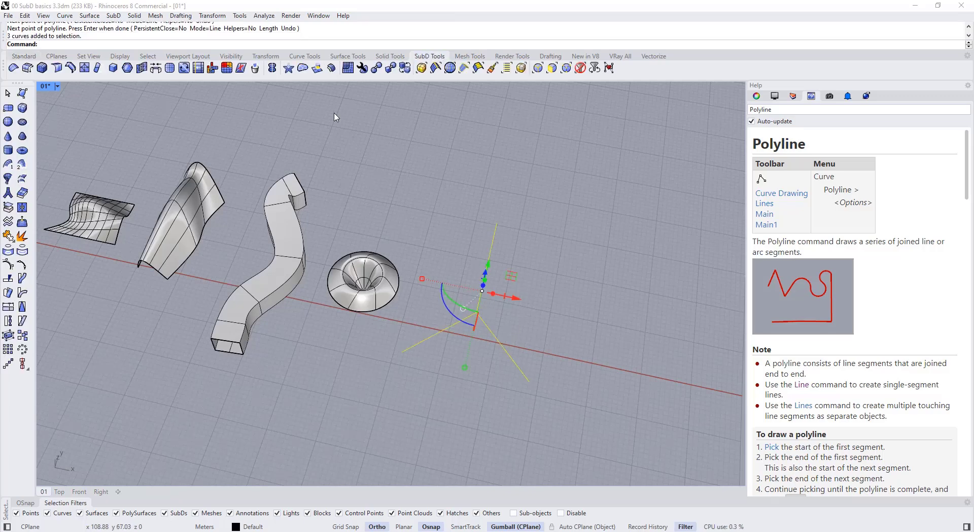
click(9, 193)
right_drag(513, 376, 481, 302)
scroll(495, 310, up, 5)
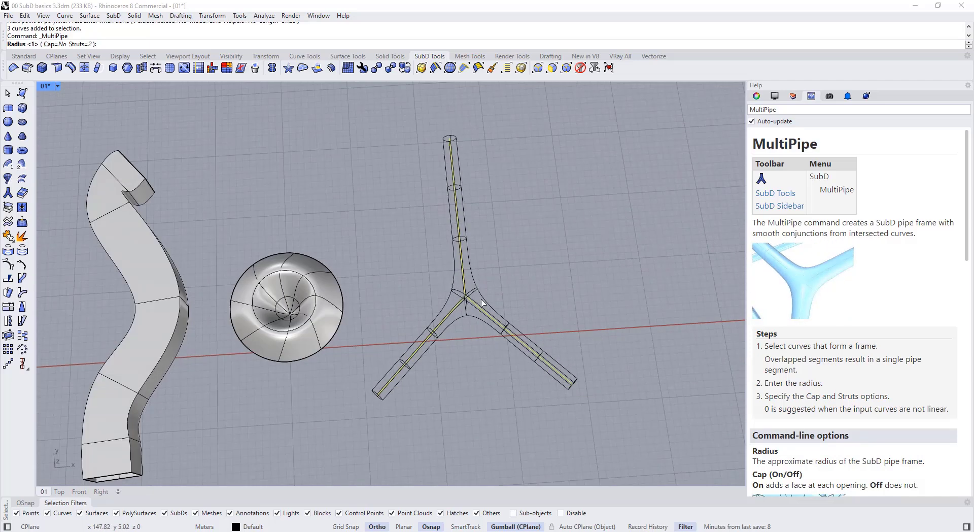
scroll(449, 373, up, 2)
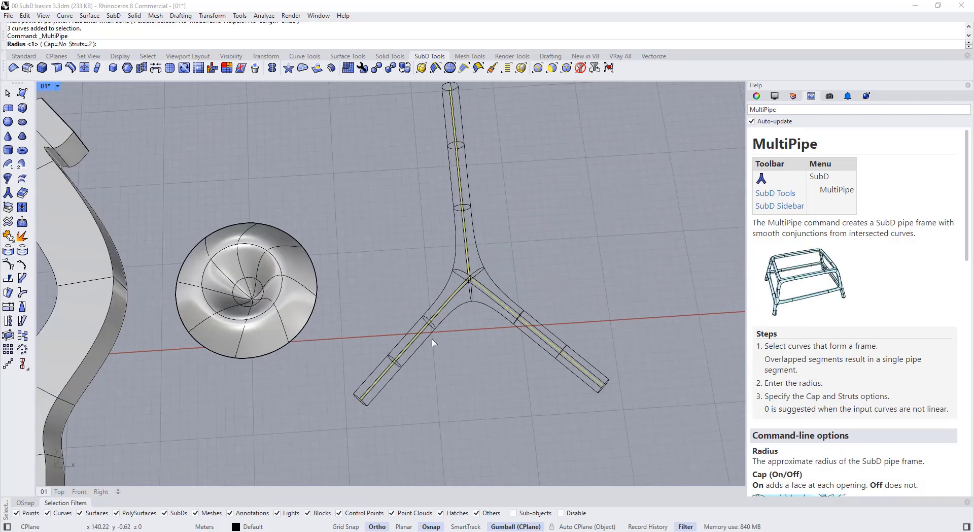
click(81, 44)
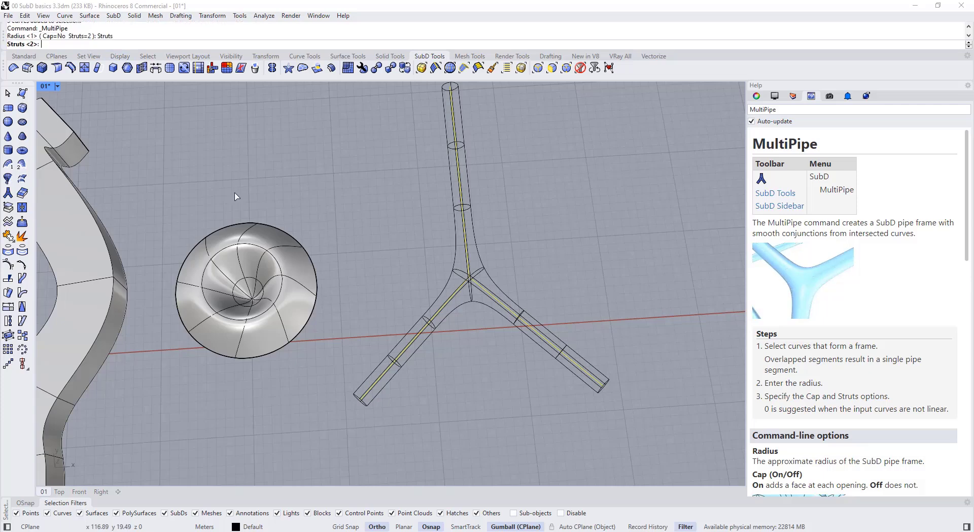
text(0)
key(Return)
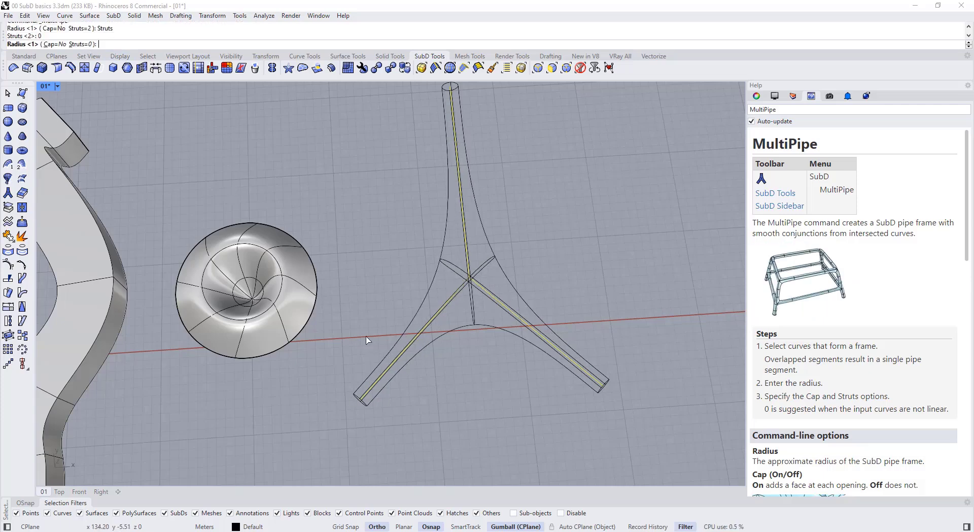
text(3)
key(Return)
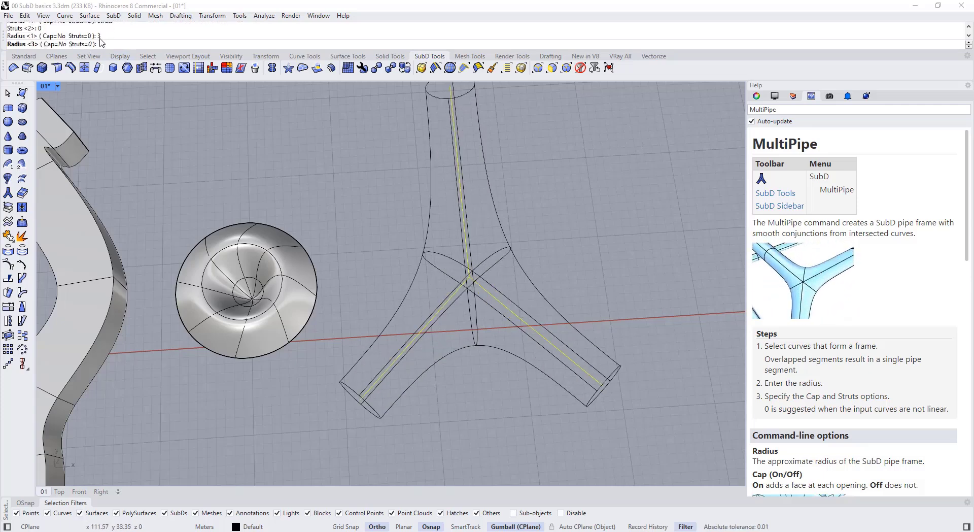
key(Return)
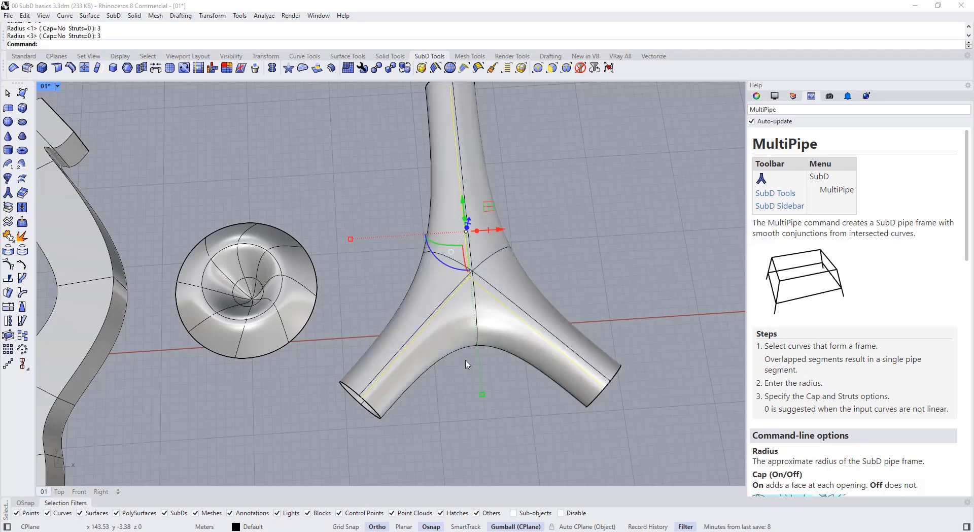
Delete the branching pipe SubD, keeping the three lines inside it
right_drag(466, 364, 441, 317)
click(439, 371)
mouse_move(436, 370)
right_down()
mouse_move(432, 352)
mouse_move(451, 381)
right_up()
click(440, 344)
key(Delete)
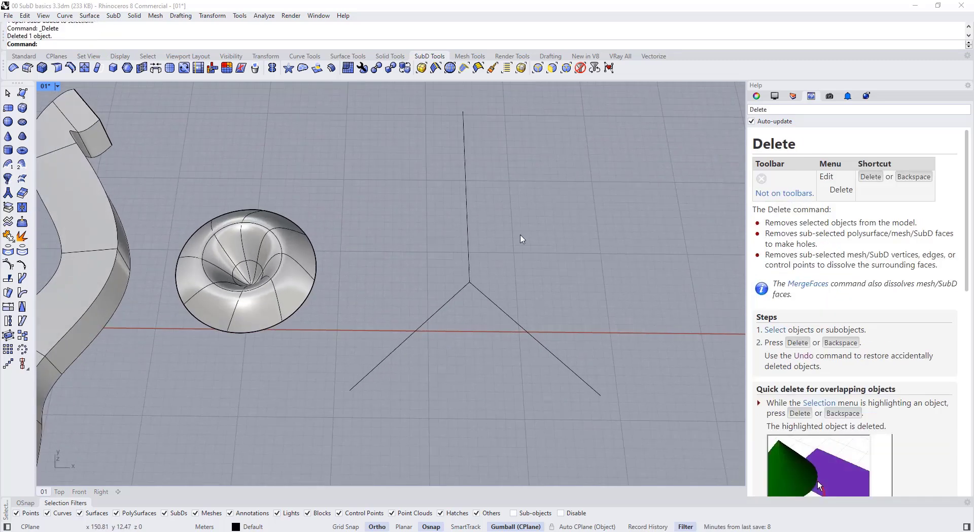
Start a MultiPipe on the three Y-shaped lines and set its struts to 2 after trying 3
drag(522, 239, 439, 308)
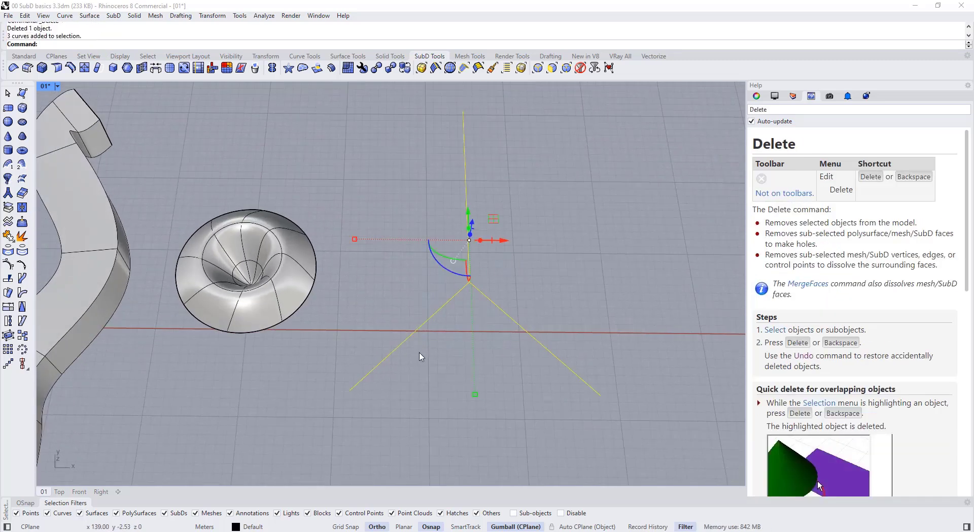
click(9, 193)
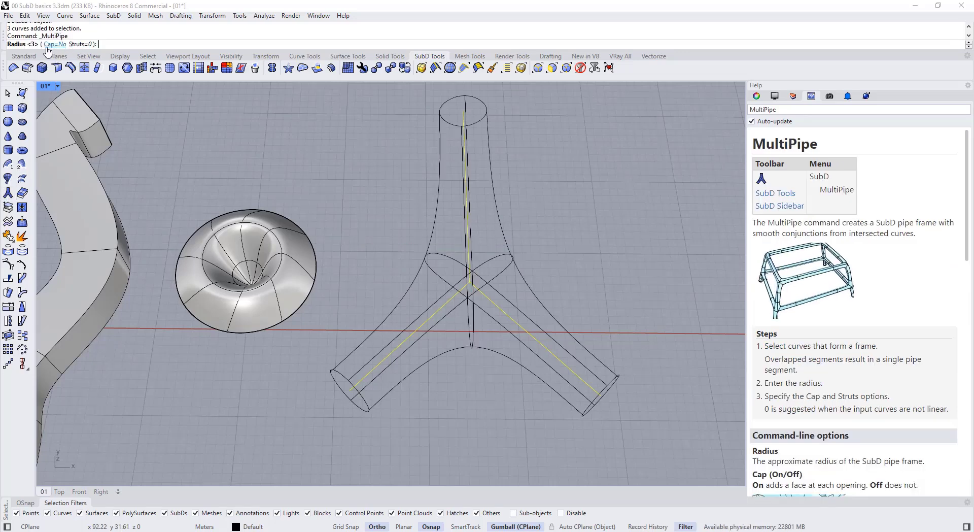
click(79, 45)
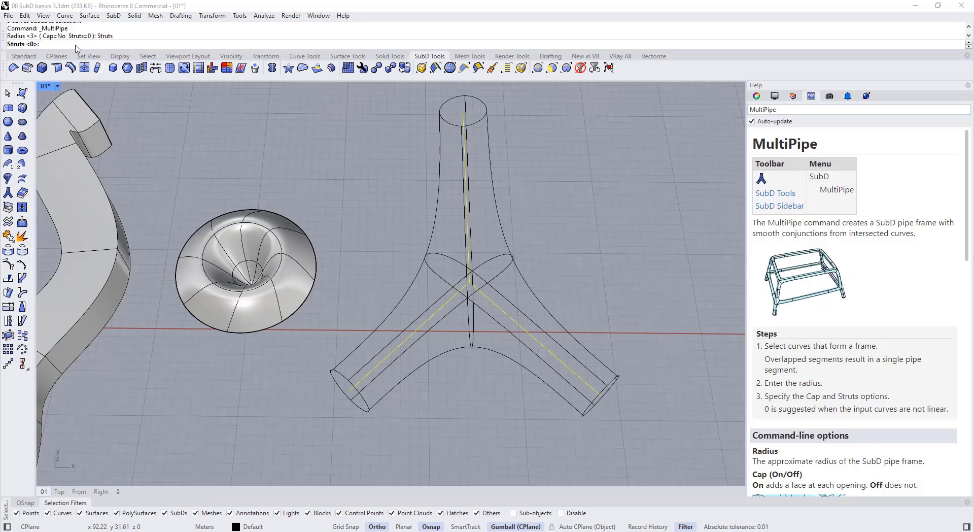
text(3)
key(Return)
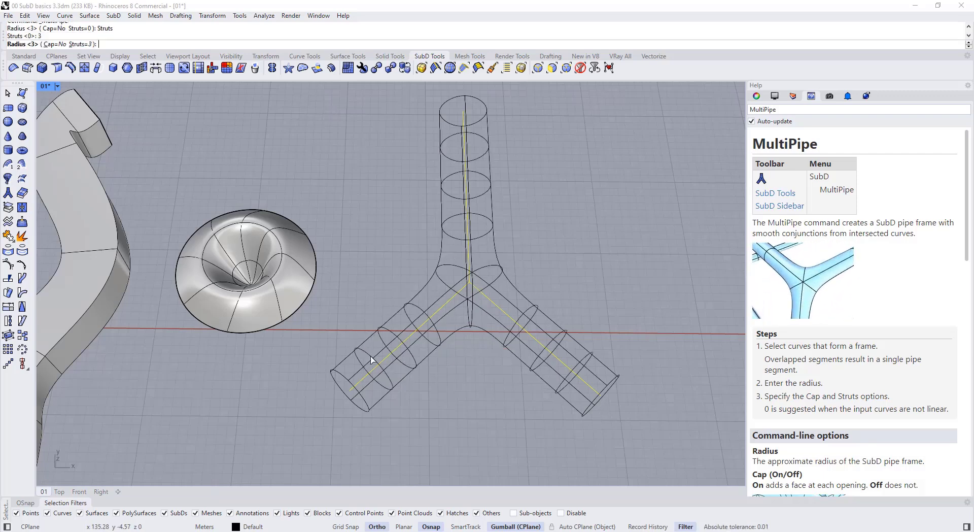
click(80, 45)
text(2)
key(Return)
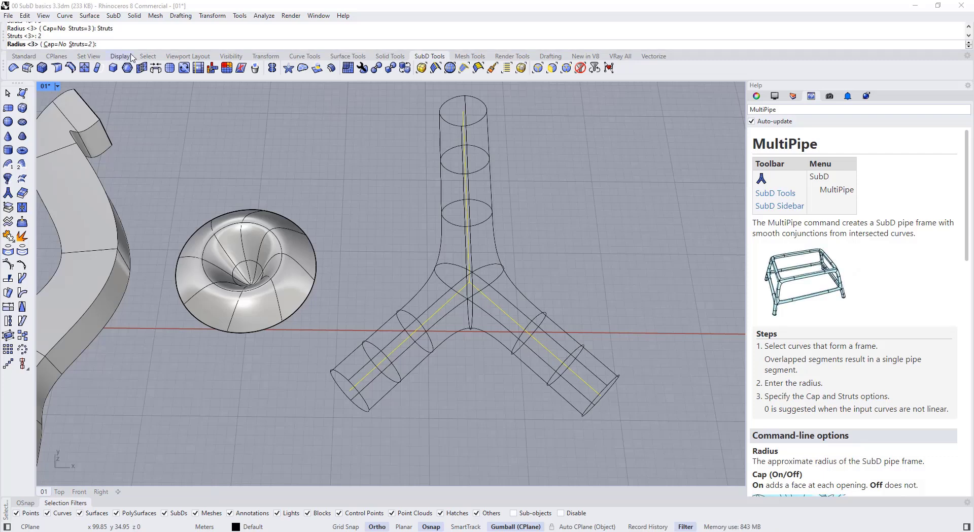
Create the branching MultiPipe with a radius of 1 after trying 0.5, toggling Cap and leaving it set to No
text(.5)
key(Return)
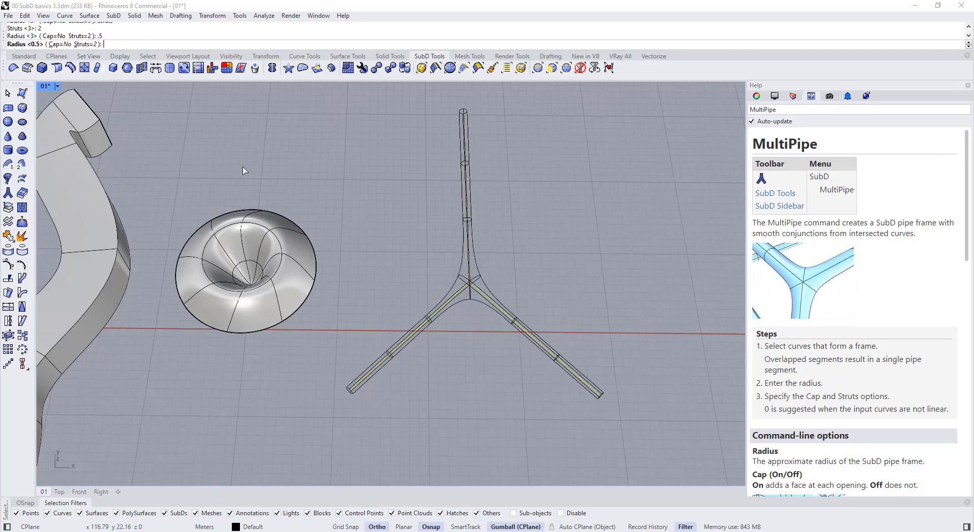
text(1)
key(Return)
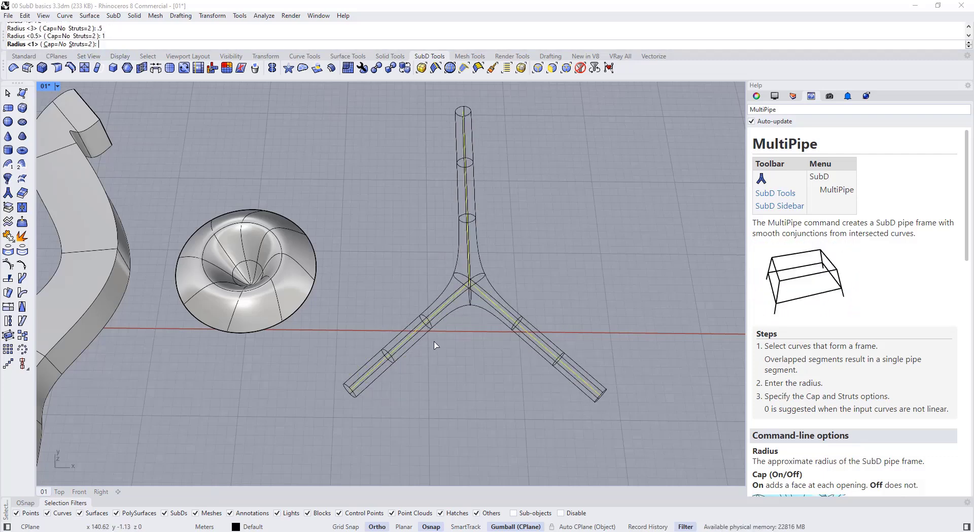
click(53, 44)
click(54, 44)
click(53, 45)
click(53, 45)
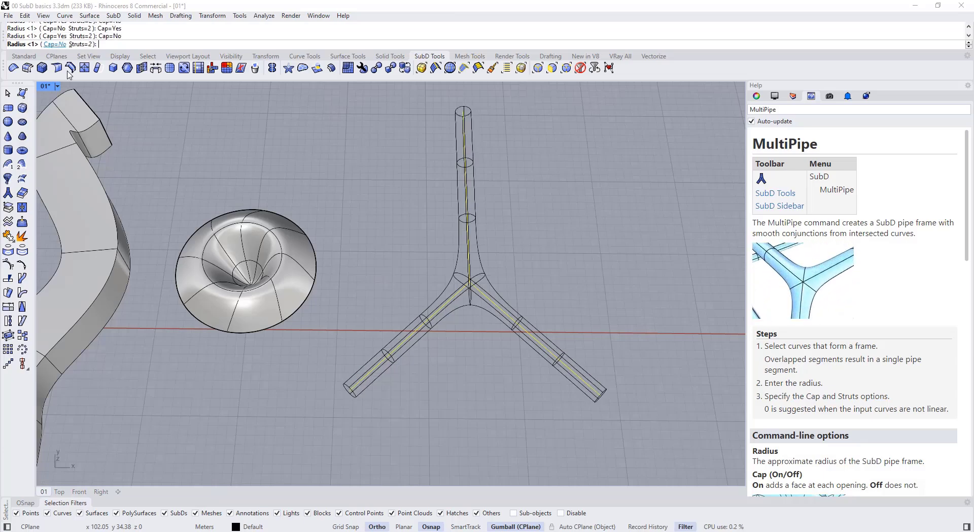
right_click(439, 319)
right_drag(424, 325, 427, 360)
click(441, 360)
scroll(439, 338, down, 5)
scroll(441, 329, down, 4)
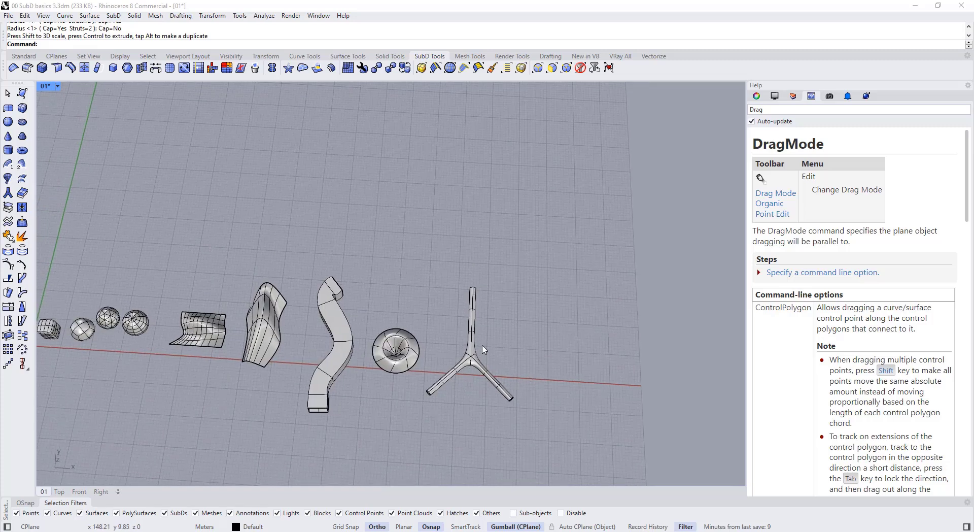
Create two adjoining SubD faces with 3DFace in the empty area beside the branching pipe, using the Quad polygon type
mouse_move(445, 316)
shift+right_down()
mouse_move(520, 289)
mouse_move(471, 283)
shift+right_up()
shift+right_drag(556, 326, 466, 310)
scroll(470, 313, up, 2)
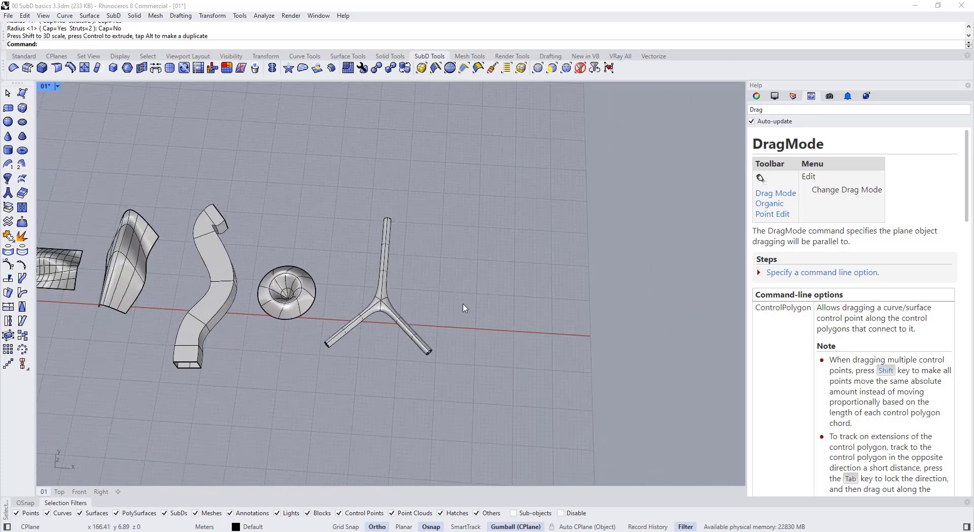
scroll(453, 291, up, 1)
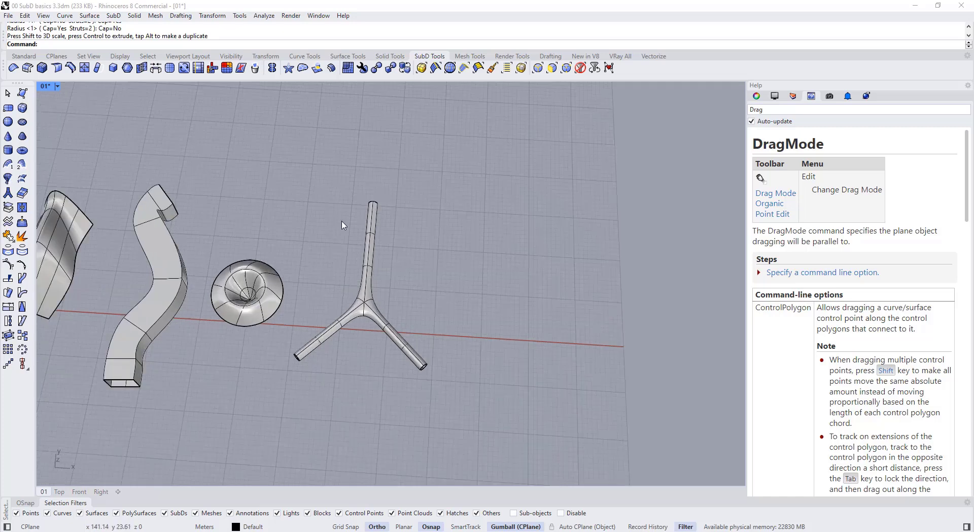
click(23, 94)
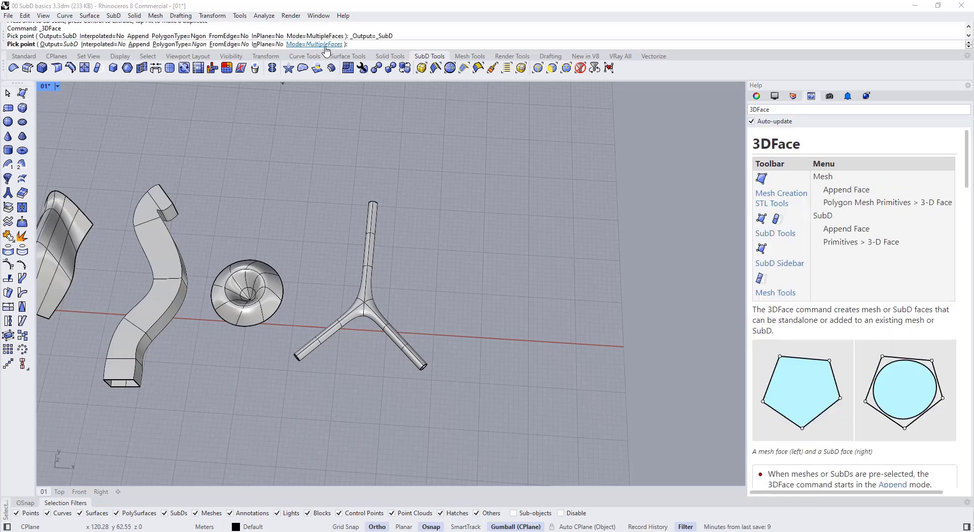
scroll(439, 280, up, 1)
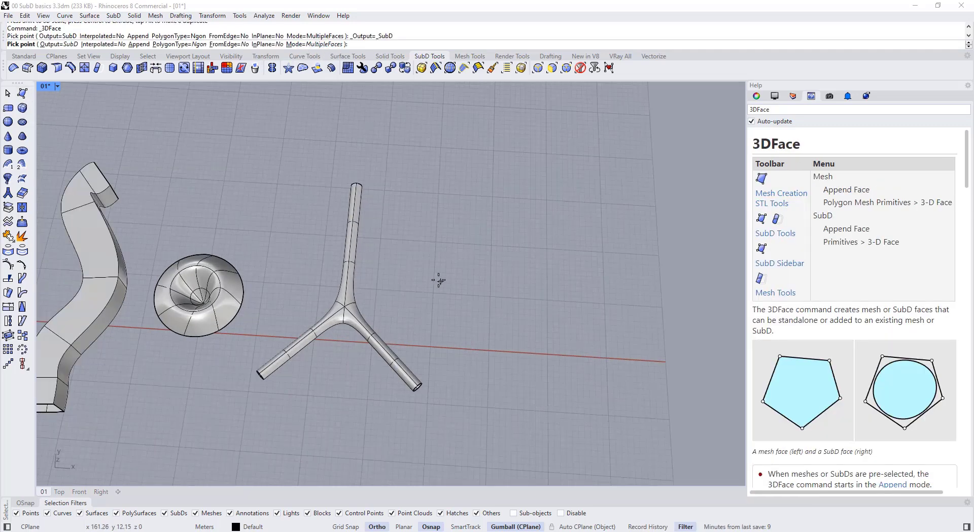
click(180, 45)
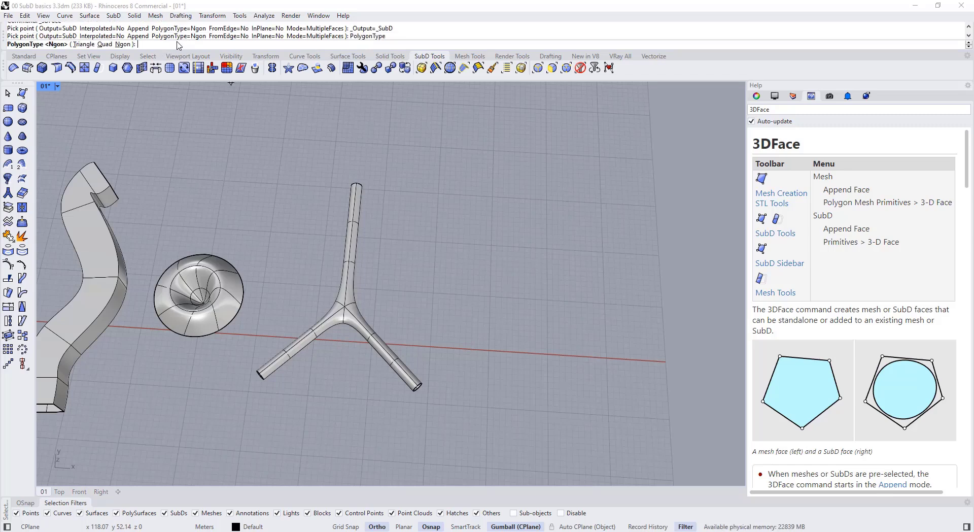
click(104, 45)
click(451, 245)
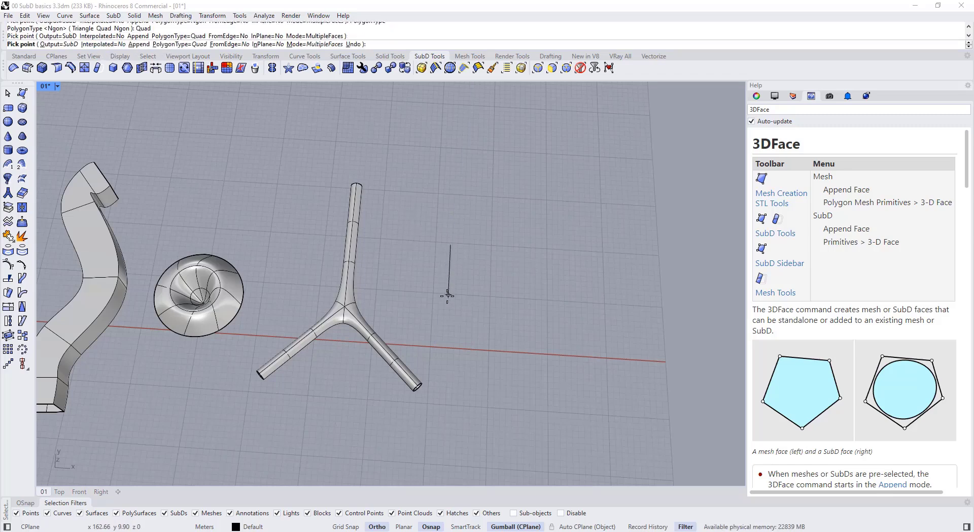
click(448, 297)
click(503, 300)
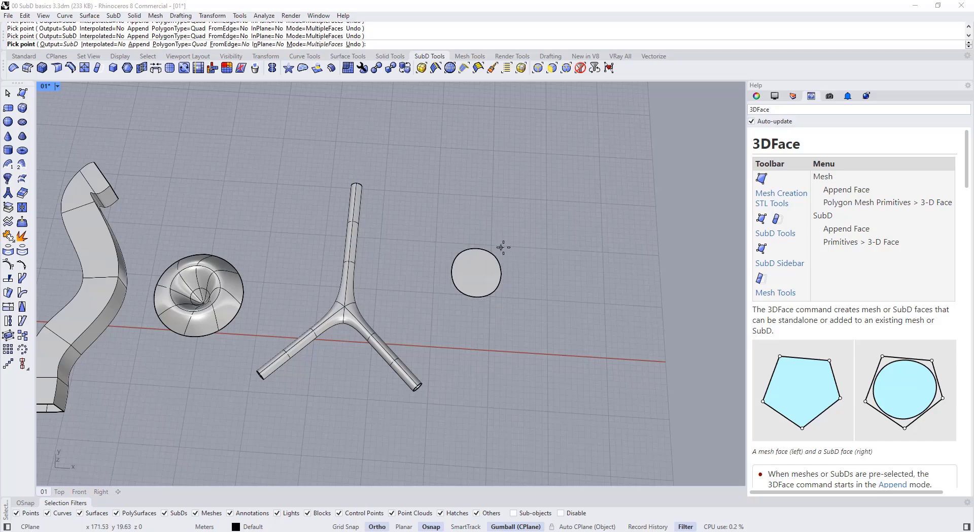
click(502, 300)
click(553, 304)
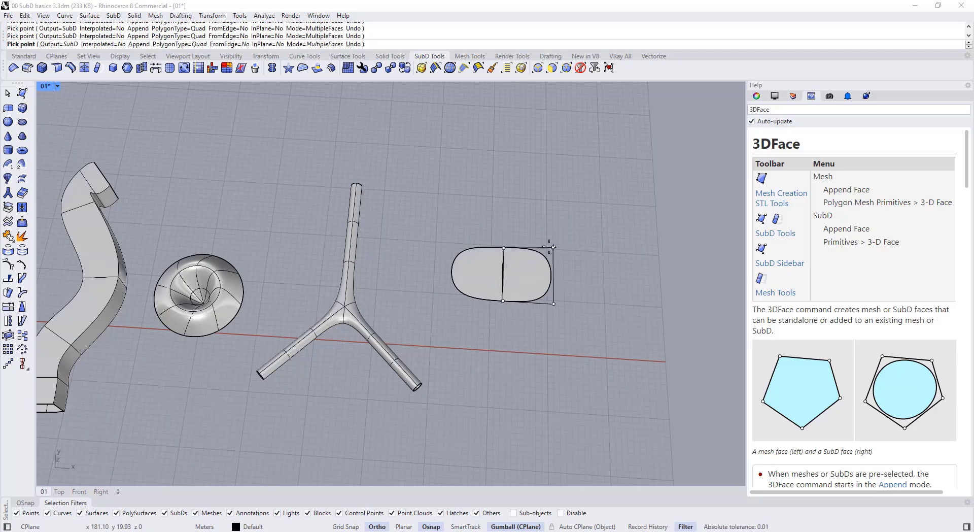
click(551, 248)
right_click(553, 264)
Switch the SubD display to flat and select the new two-face patch to check it
right_drag(550, 274, 484, 287)
scroll(497, 289, down, 2)
key(Tab)
click(517, 284)
click(526, 299)
click(485, 287)
click(510, 249)
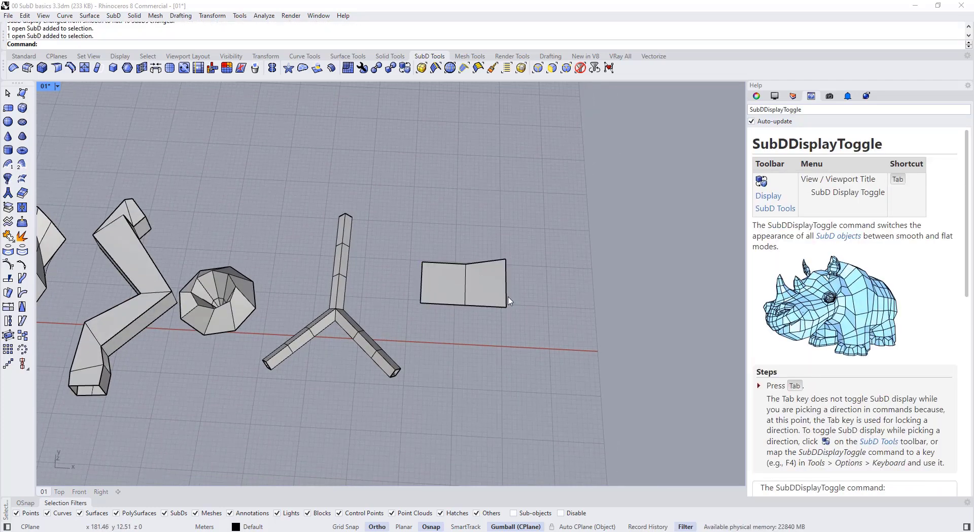
Append a quad face with 3DFace to the outer edge of the preselected two-face SubD, away from the branching pipe
scroll(463, 279, up, 2)
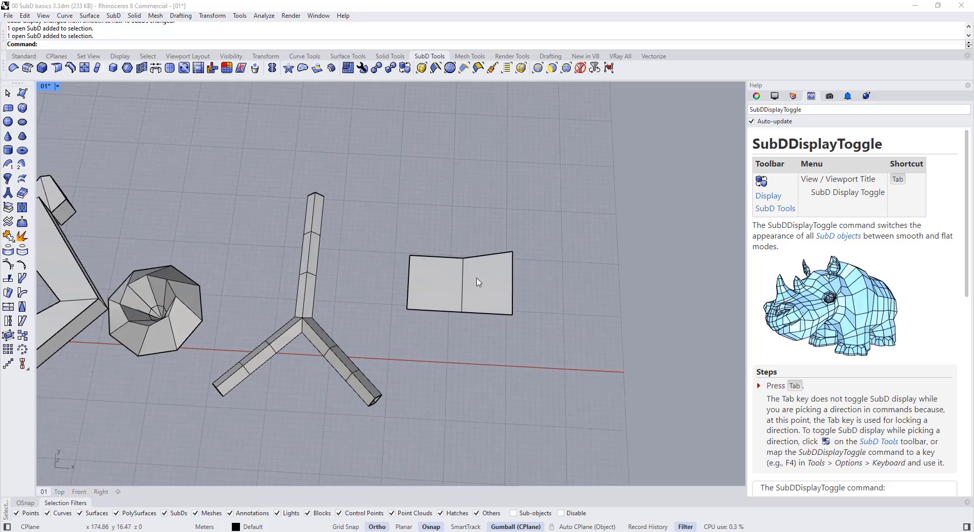
click(464, 279)
click(465, 224)
click(471, 266)
right_drag(484, 283, 476, 283)
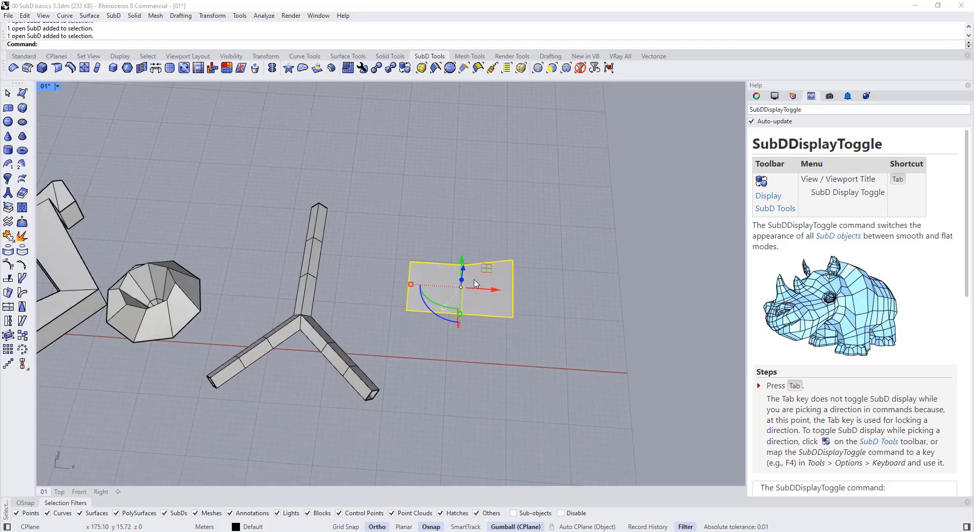
click(23, 93)
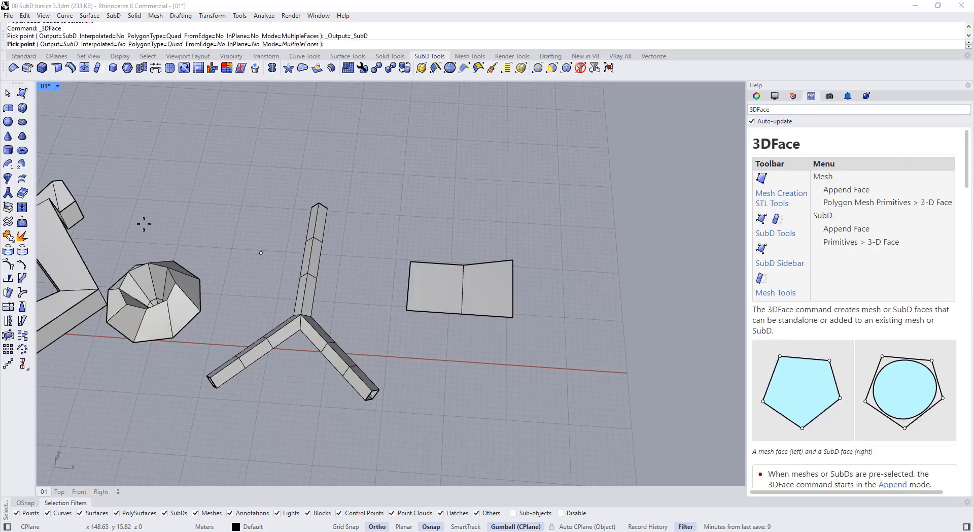
click(511, 316)
click(512, 261)
click(567, 263)
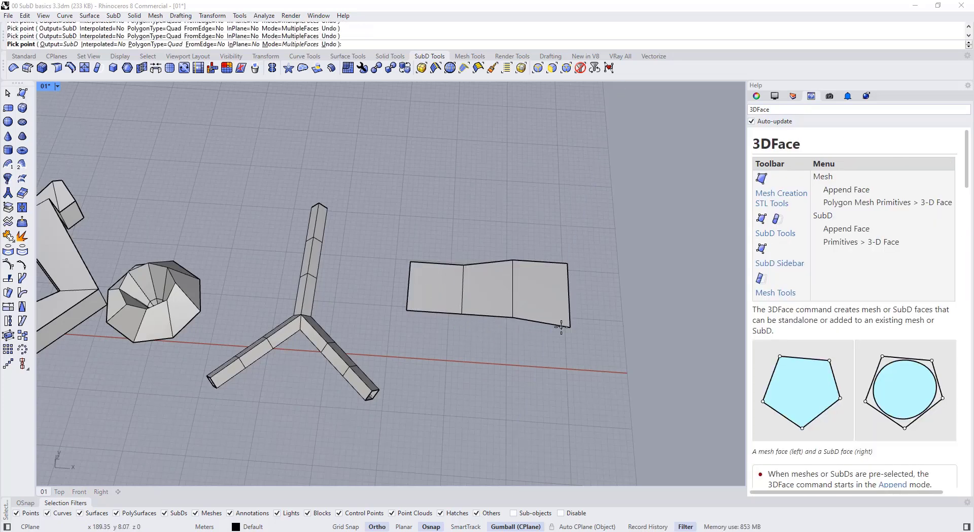
click(567, 263)
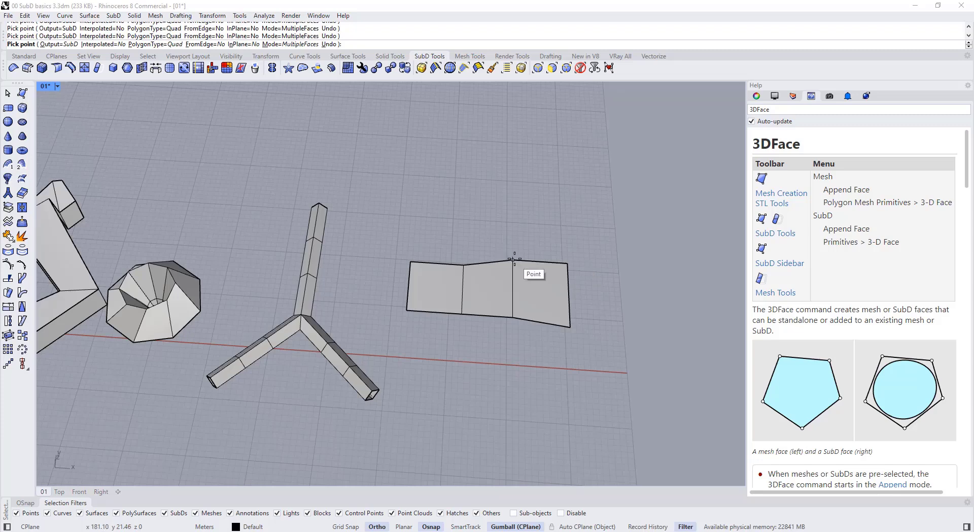
Append two more quad faces in a column from the upper edge of the newest face, forming an L-shaped SubD
click(513, 260)
click(513, 205)
click(569, 208)
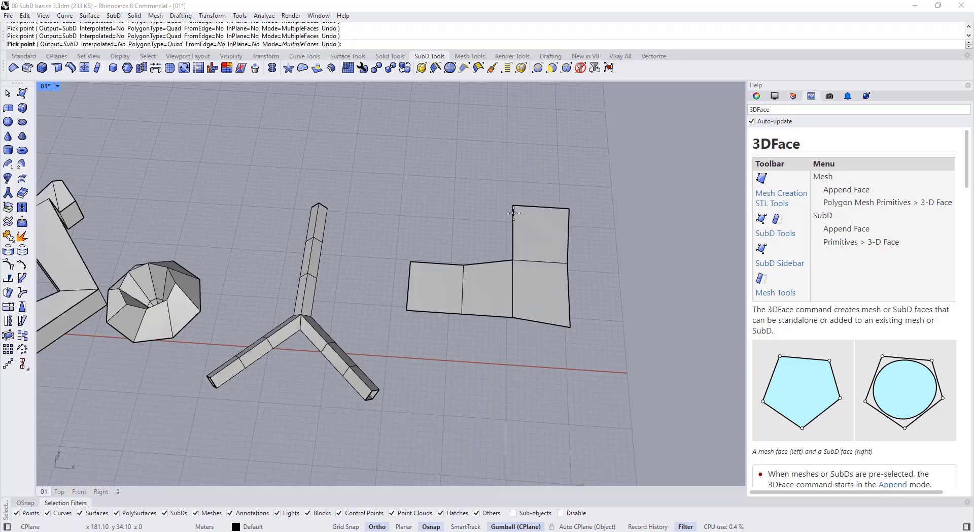
click(568, 155)
click(512, 153)
right_click(504, 166)
right_drag(500, 260, 475, 236)
Append a quad face to the outer rim of the revolved SubD with 3DFace in Append mode
right_click(23, 94)
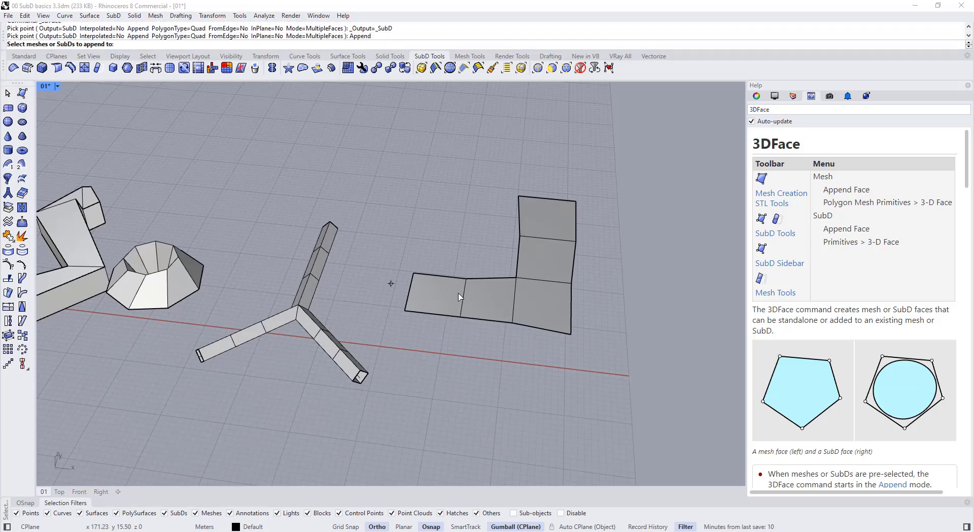
right_drag(387, 292, 277, 336)
right_click(258, 344)
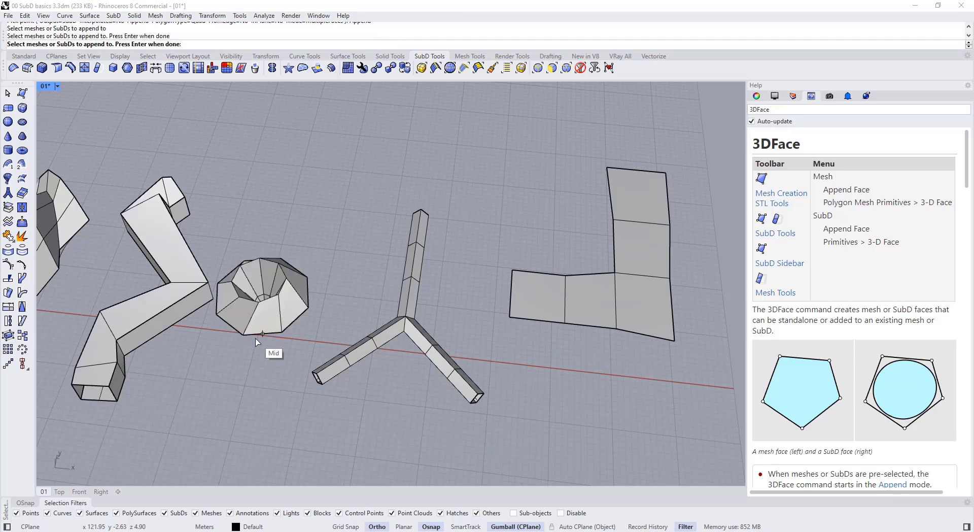
mouse_move(249, 347)
right_down()
mouse_move(269, 303)
mouse_move(260, 361)
right_up()
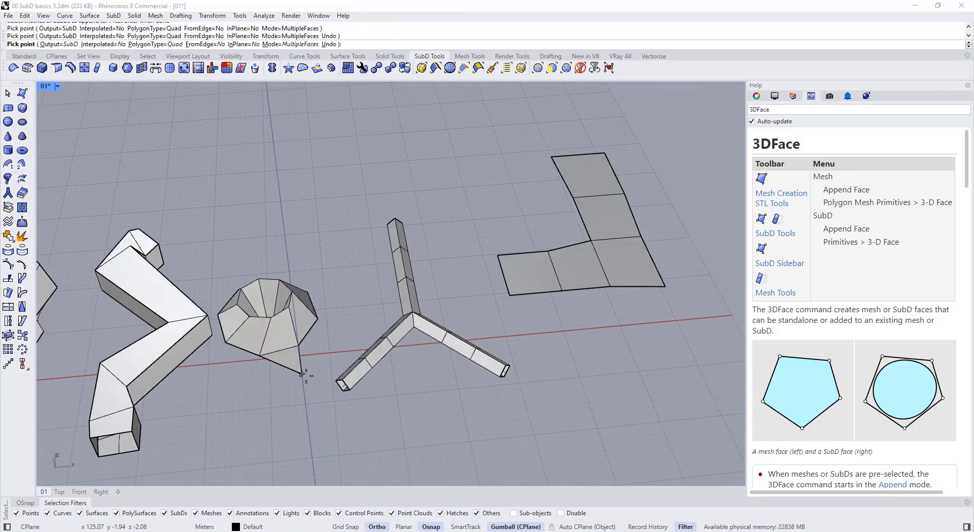
click(267, 386)
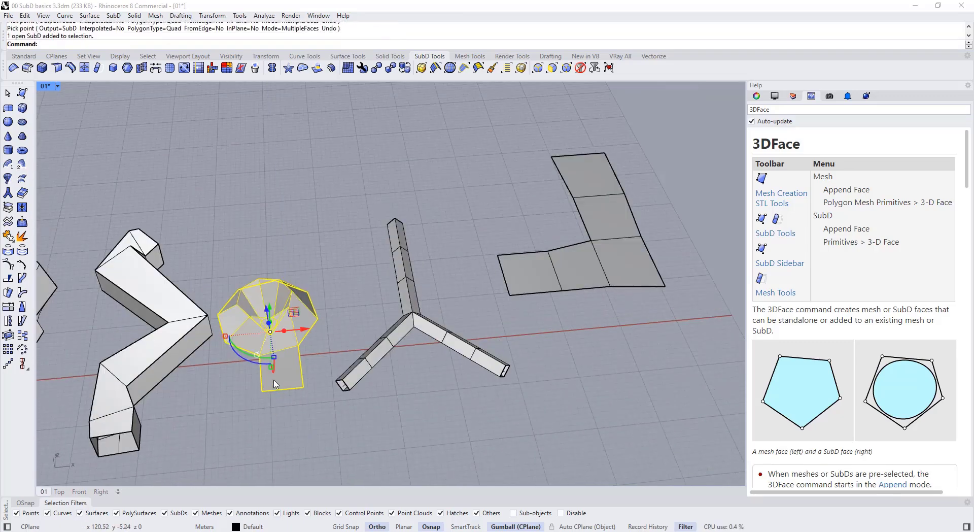
Toggle the SubD display between smooth and flat to compare the appended faces, leaving it smooth
key(Tab)
right_drag(274, 382, 242, 243)
key(Escape)
key(Tab)
key(Tab)
click(544, 300)
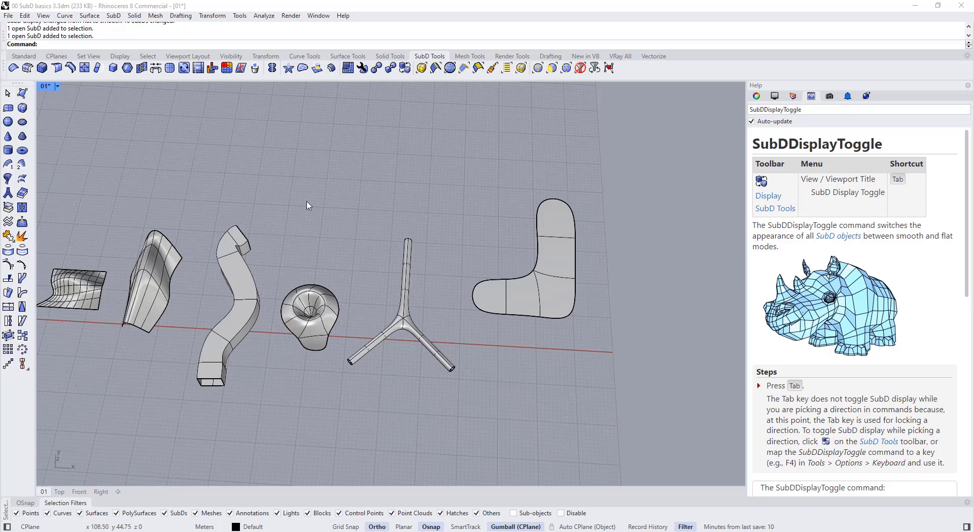
right_drag(325, 215, 375, 219)
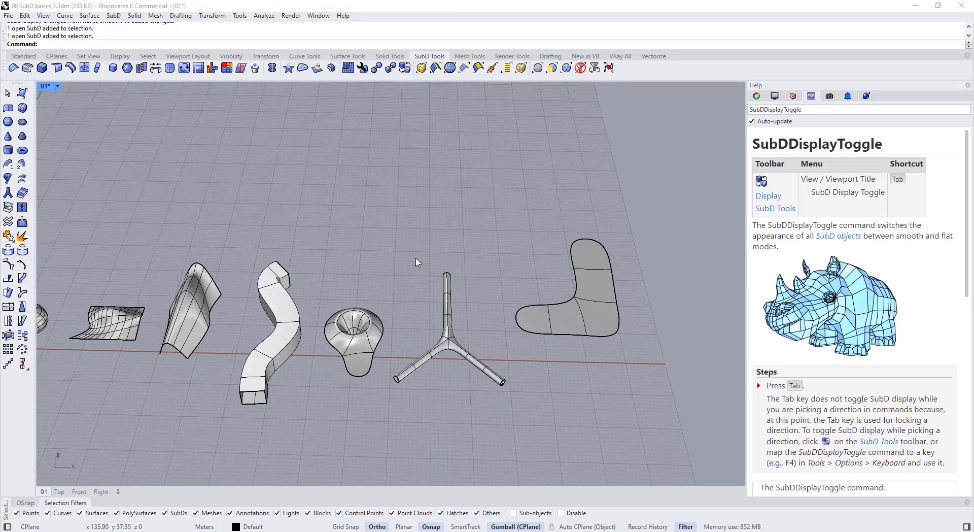
right_drag(416, 262, 446, 252)
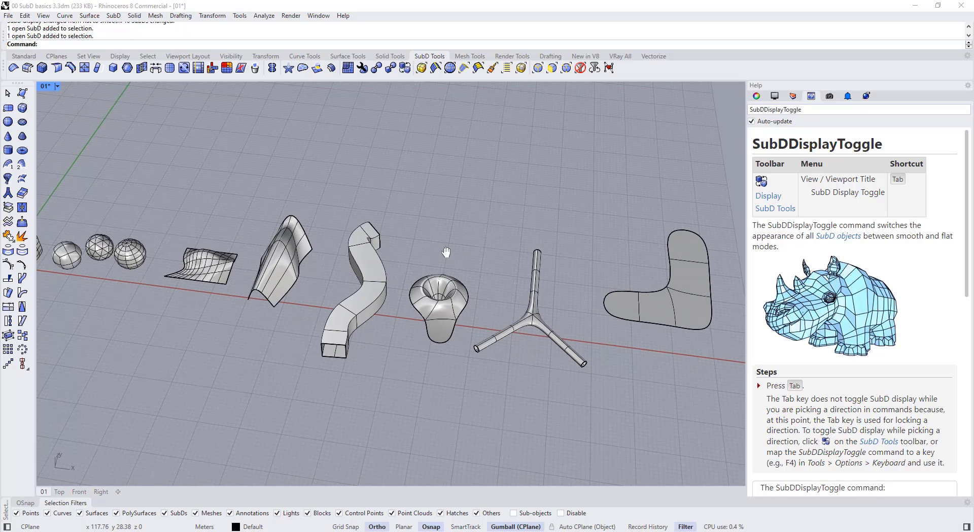
Switch the SubDs to flat display and select the L-shaped SubD
key(Tab)
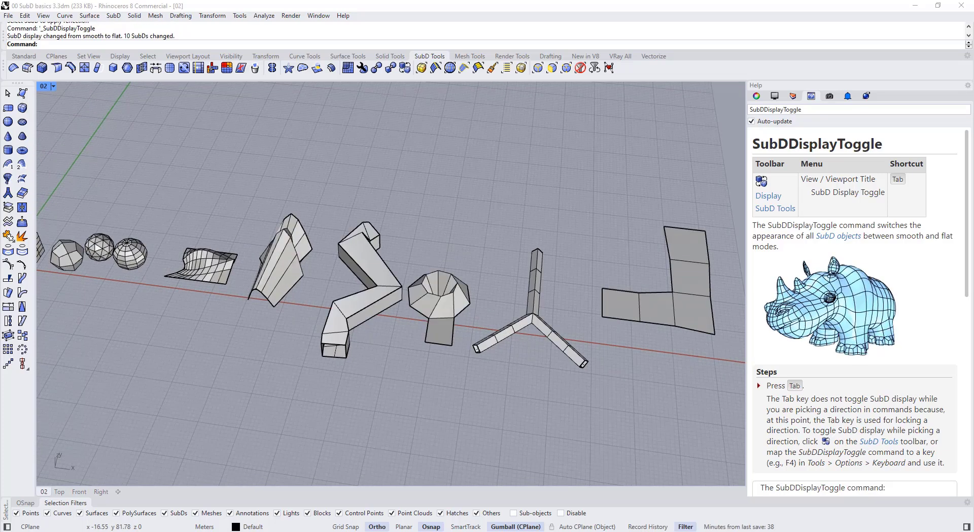
mouse_move(402, 218)
right_down()
mouse_move(539, 275)
mouse_move(437, 280)
right_up()
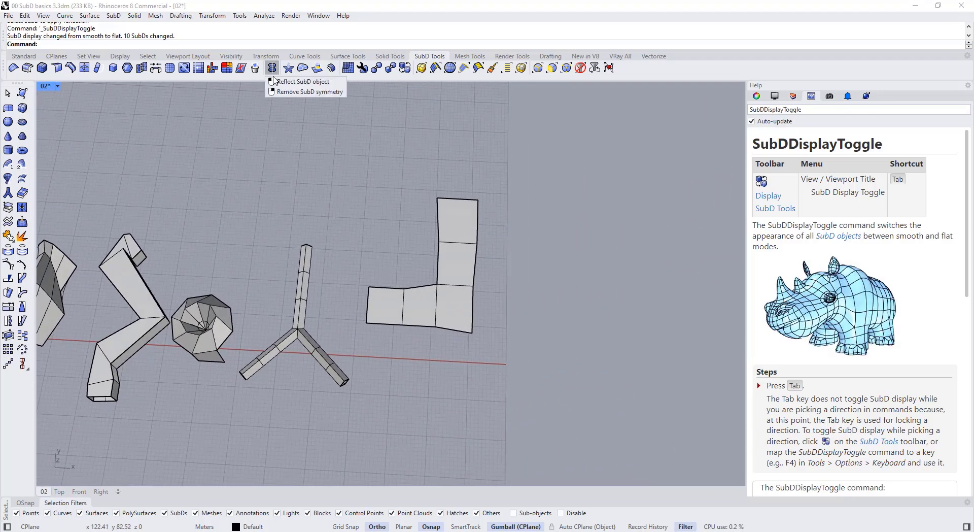
click(465, 263)
scroll(455, 257, down, 2)
scroll(468, 261, up, 2)
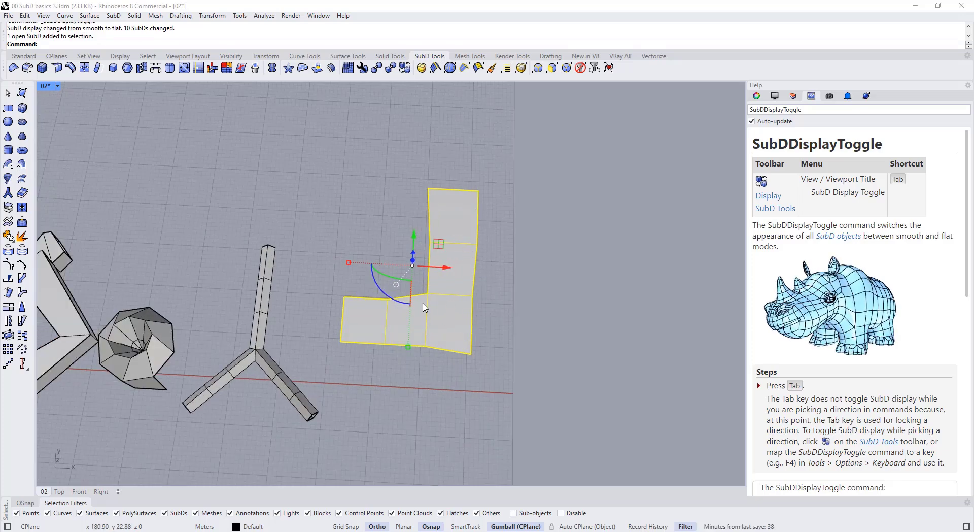
right_drag(470, 232, 465, 194)
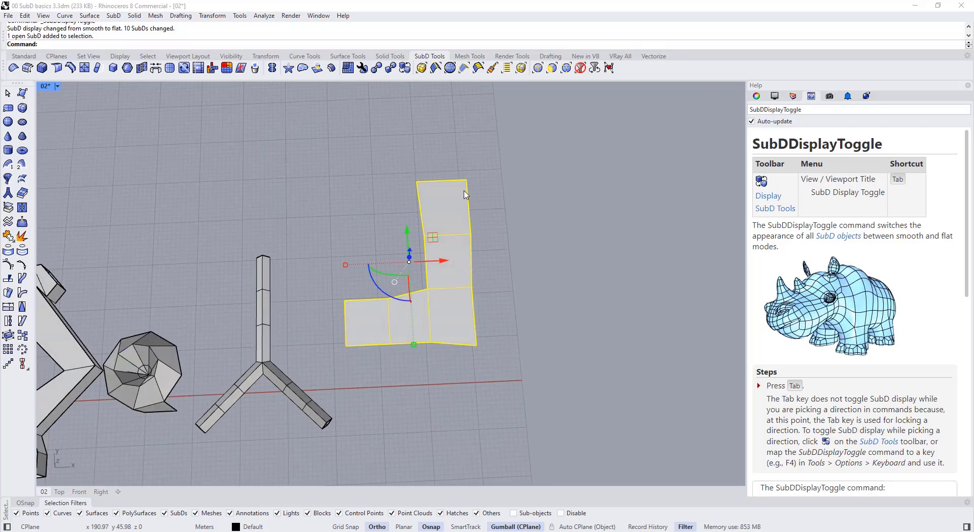
Align the vertices and edges along the L-shaped SubD's long straight side to one X position with SetPt
click(513, 336)
right_drag(499, 244, 485, 224)
drag(472, 204, 498, 370)
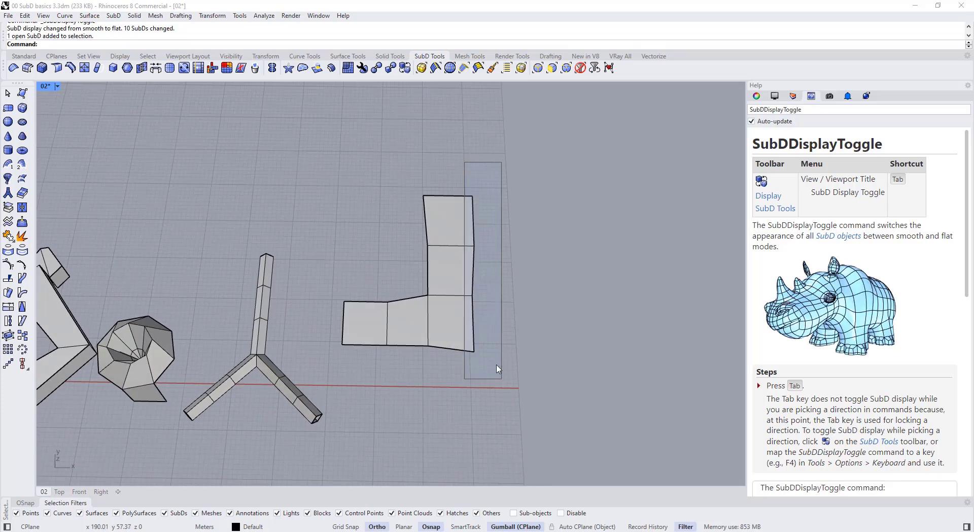
ctrl+shift+drag(484, 285, 507, 423)
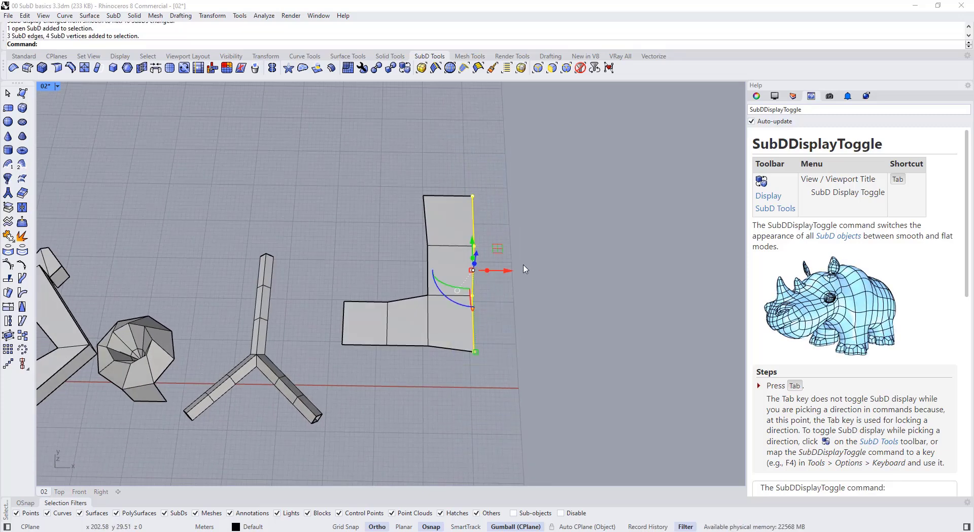
scroll(515, 265, up, 2)
text(Set)
text(Pt)
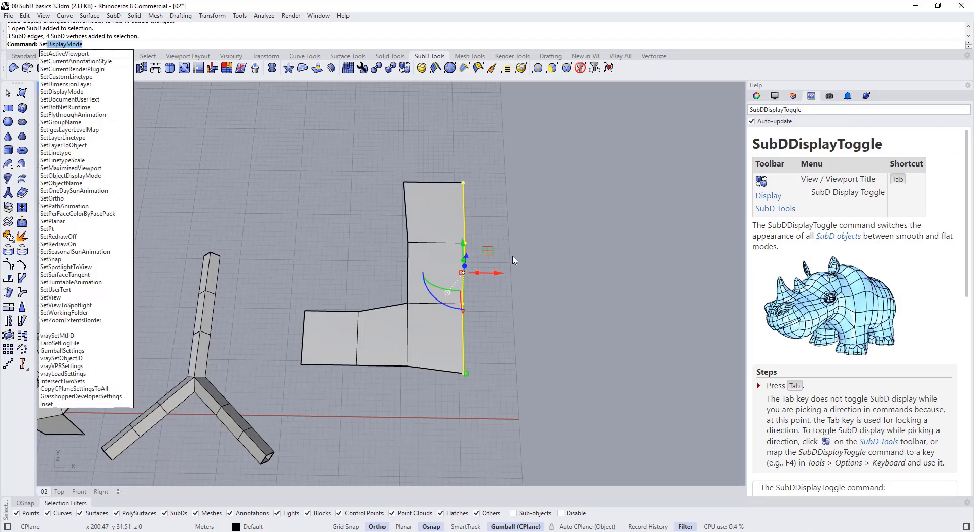
key(Return)
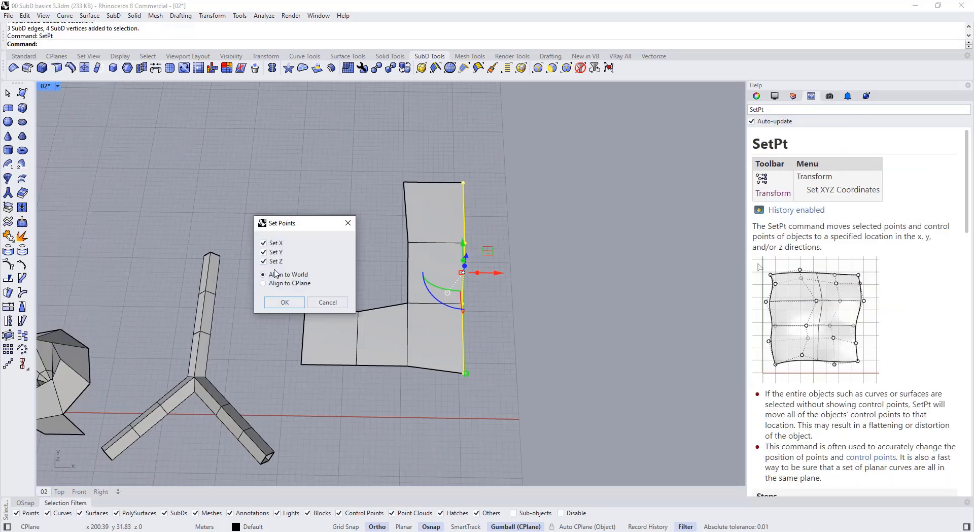
click(284, 302)
click(462, 304)
click(524, 321)
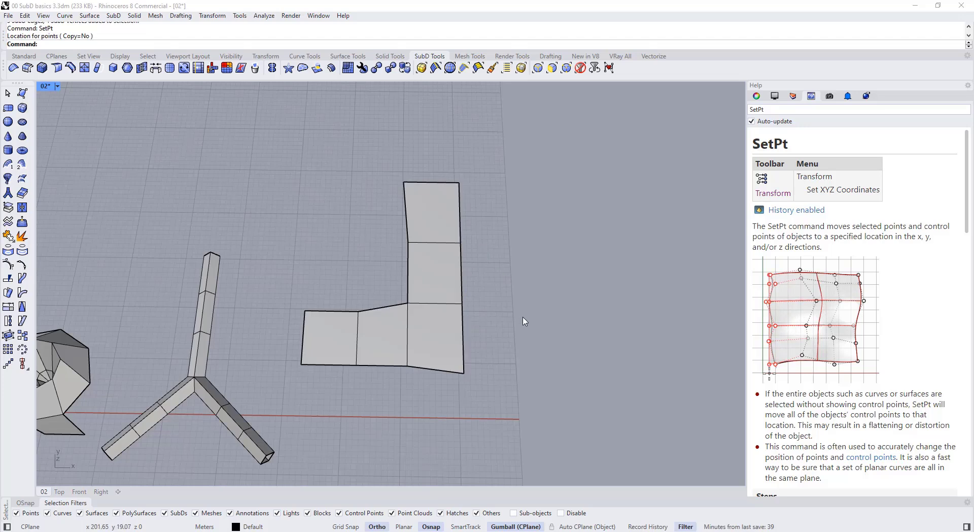
Reflect the L-shaped SubD across its aligned long side, keeping the original half as the primary side
click(461, 307)
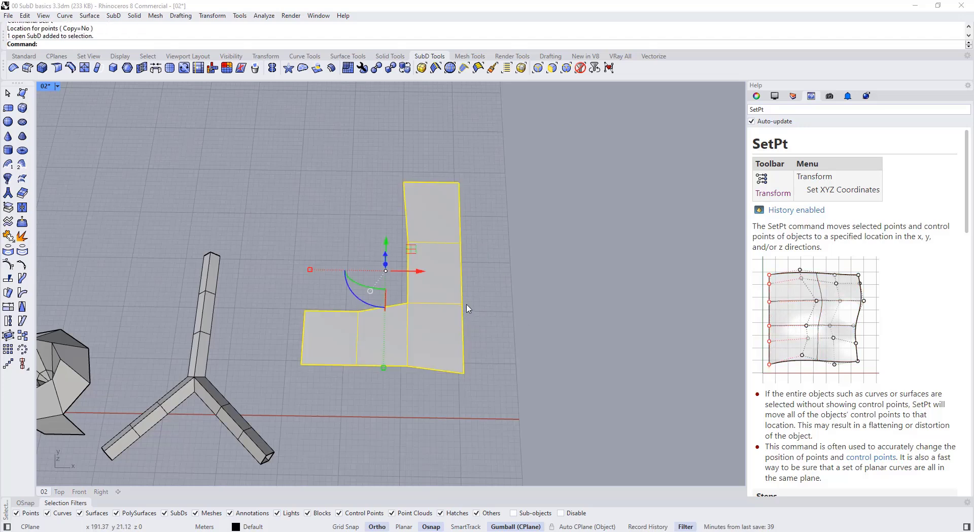
click(272, 69)
click(460, 183)
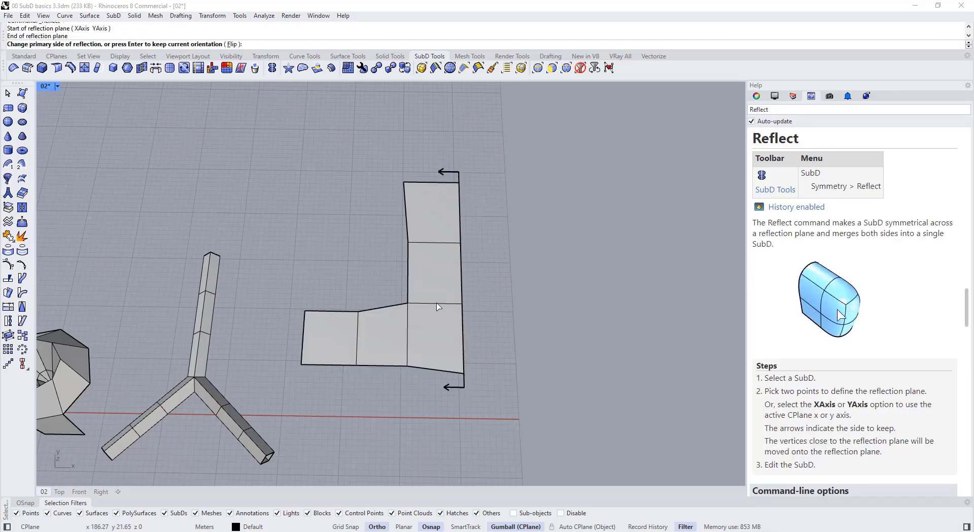
key(Return)
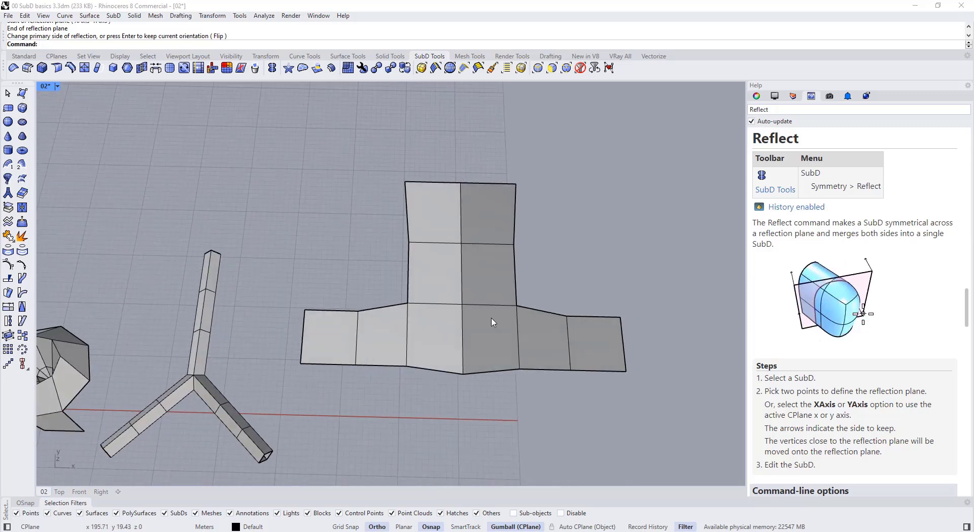
right_drag(492, 321, 444, 346)
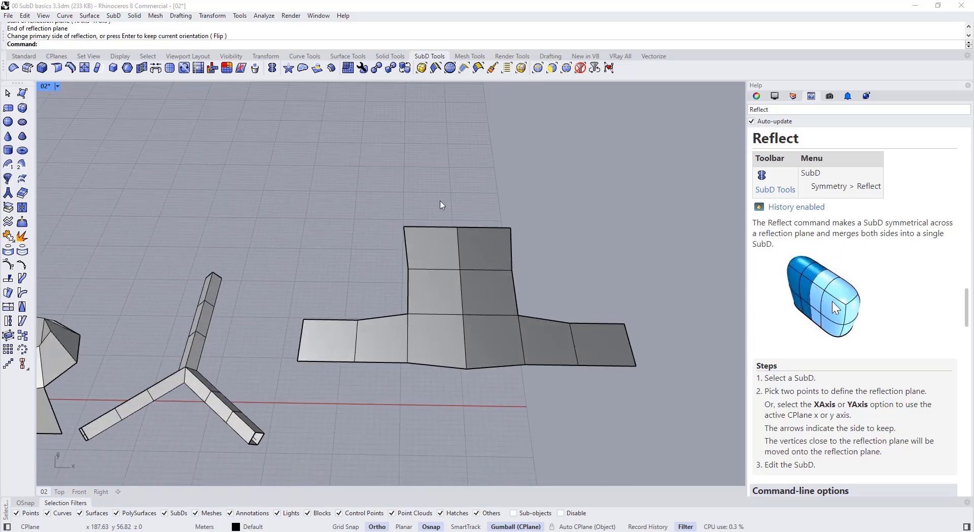
Raise the outer end face of the original half's side arm so both mirrored arms bend upward
ctrl+shift+click(329, 343)
drag(330, 317, 333, 288)
key(Escape)
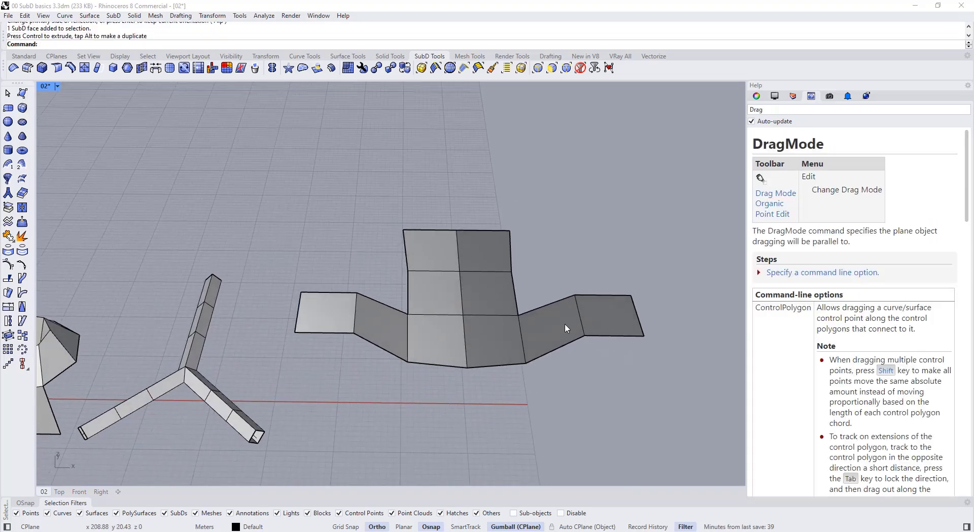
Toggle the SubD display between smooth and flat to examine the raised symmetric arms, leaving it flat
key(Tab)
right_drag(565, 328, 406, 261)
key(Tab)
key(Tab)
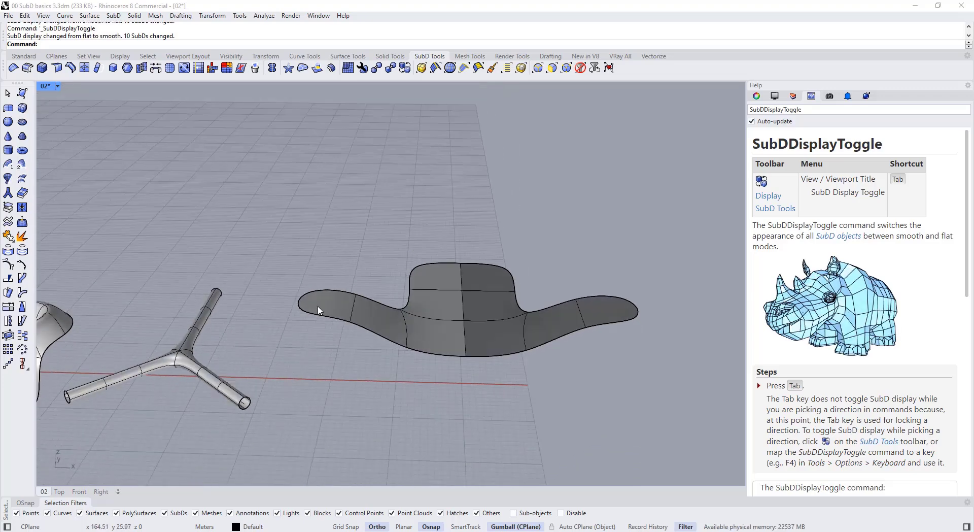
ctrl+shift+click(319, 309)
key(Tab)
key(Tab)
right_drag(335, 248, 367, 274)
key(Escape)
key(Tab)
key(Tab)
key(Tab)
key(Tab)
right_drag(372, 316, 446, 324)
key(Tab)
Try to add a second Reflect plane to the symmetric SubD along its uneven lower edge
click(459, 300)
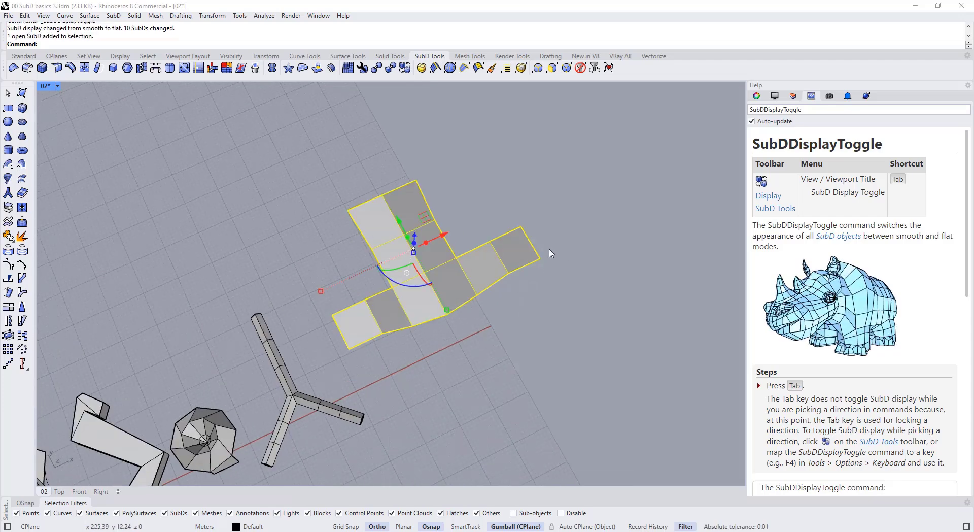
click(273, 68)
click(350, 349)
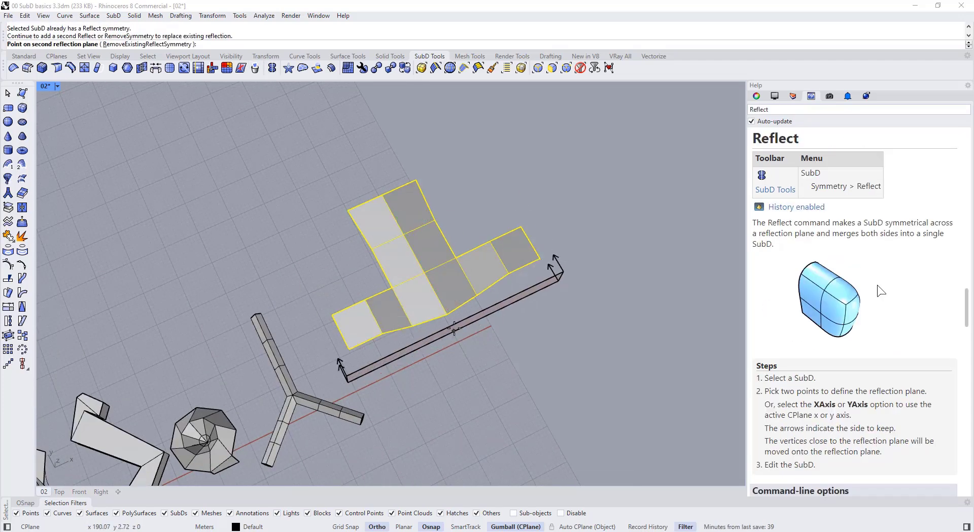
click(493, 276)
key(Return)
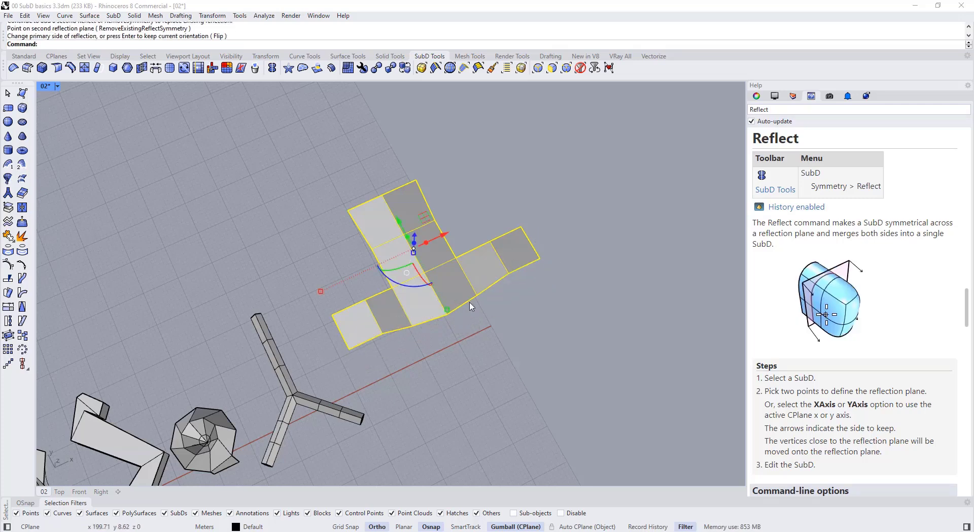
Align all vertices along the reflected SubD's lower edge to one Y position with SetPt
right_drag(467, 303, 316, 319)
drag(547, 378, 547, 378)
right_drag(546, 377, 432, 319)
text(SetPt)
key(Return)
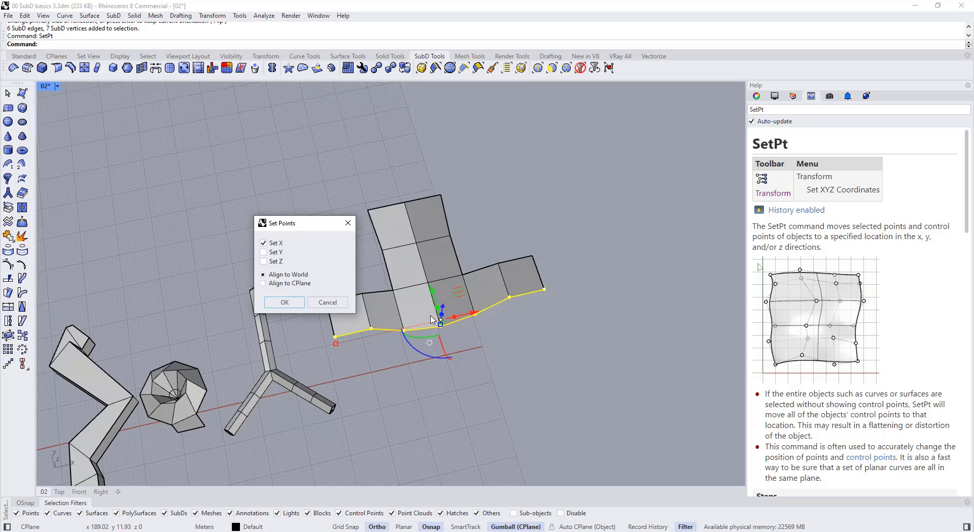
click(283, 302)
click(439, 326)
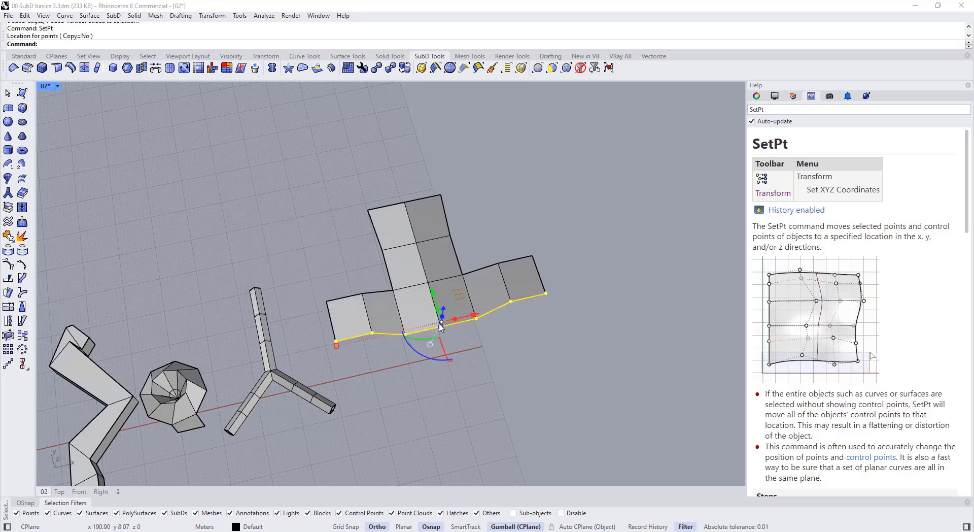
click(479, 363)
Try again to reflect the SubD about a second plane through its aligned lower edge
right_drag(488, 370, 446, 345)
click(416, 274)
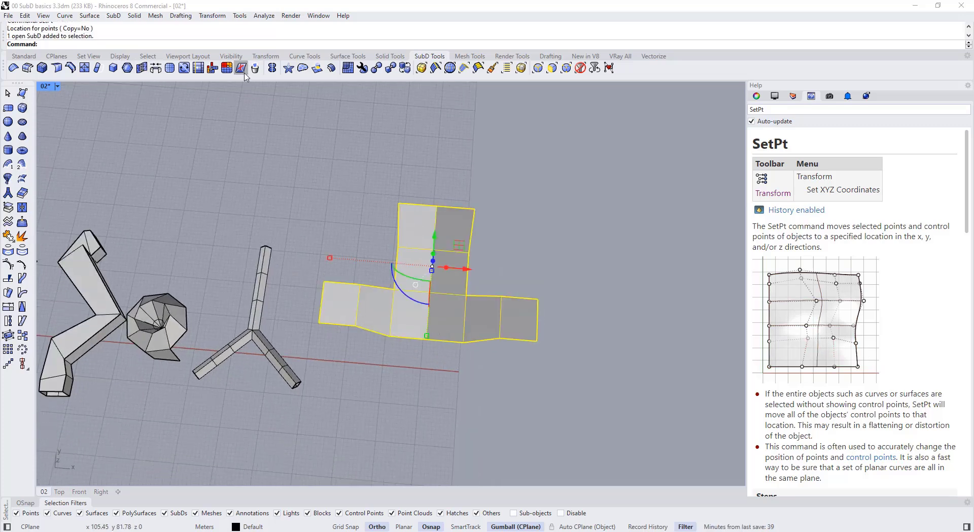
click(272, 69)
click(426, 339)
right_drag(413, 374, 461, 313)
right_click(443, 325)
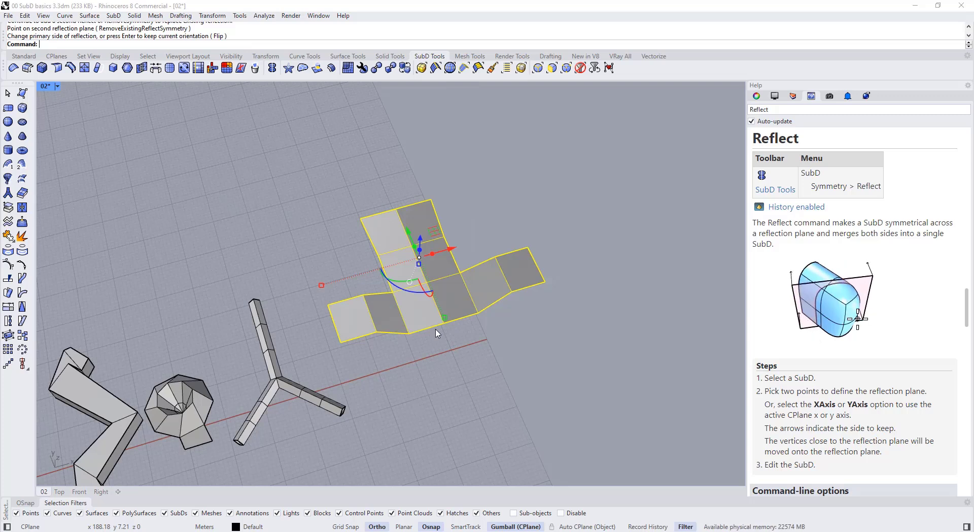
Add a second Reflect plane across the lower edge, mirroring the SubD into a cross with two-way symmetry
click(438, 303)
right_click(413, 319)
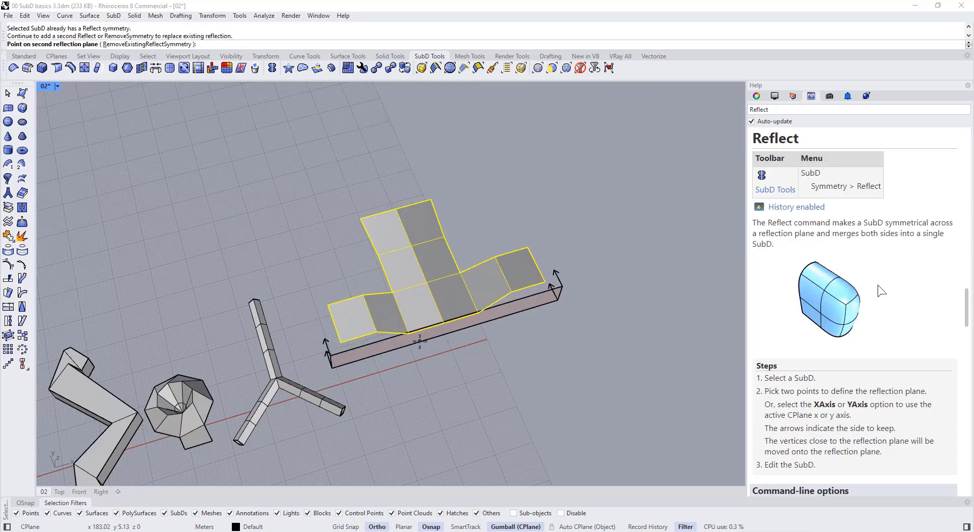
right_click(423, 364)
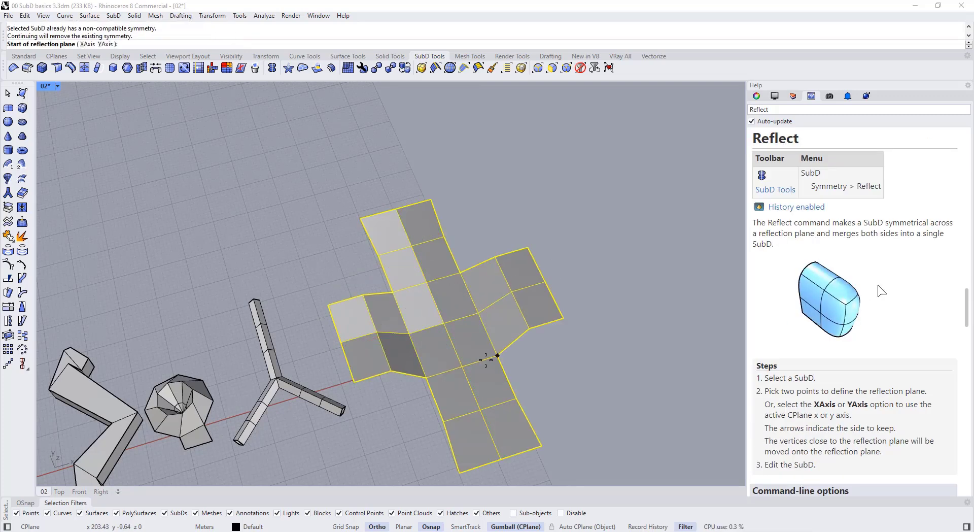
right_drag(486, 375, 452, 324)
click(371, 244)
Raise the end face of the primary side arm further and compare the cross in flat and smooth display
right_drag(345, 324, 341, 287)
ctrl+shift+click(339, 303)
drag(342, 272, 343, 248)
key(Escape)
right_drag(345, 234, 325, 279)
key(Tab)
key(Tab)
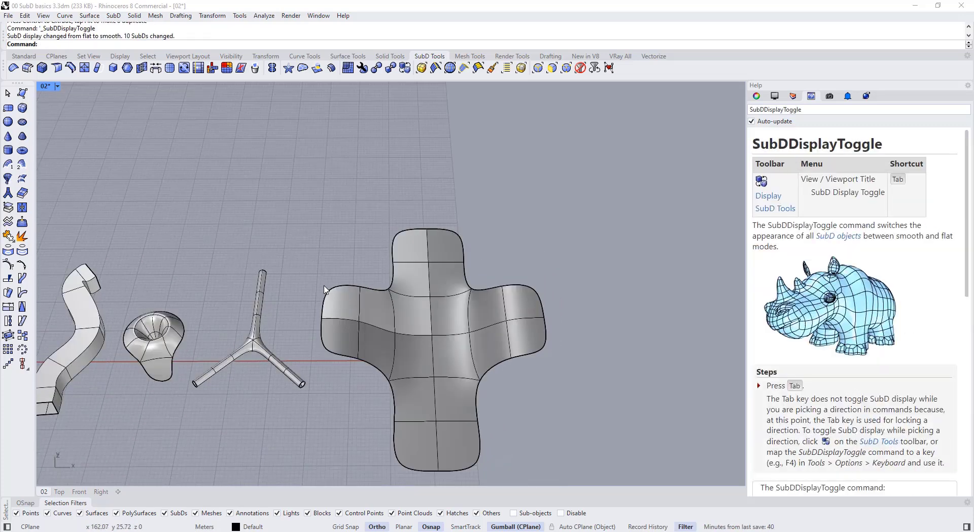
Pull the outer corner of the primary side arm outward, and raise that corner
ctrl+shift+click(319, 285)
drag(354, 286, 330, 285)
click(354, 274)
key(Tab)
key(Tab)
right_drag(355, 273, 336, 291)
key(Tab)
ctrl+shift+click(332, 287)
drag(332, 262, 331, 238)
click(349, 197)
Toggle between flat and smooth display to examine the flared cross-shaped SubD, leaving it smooth
right_drag(386, 285, 427, 282)
scroll(391, 311, down, 2)
key(Tab)
key(Tab)
scroll(391, 309, down, 4)
scroll(410, 306, down, 4)
click(410, 306)
scroll(391, 304, up, 3)
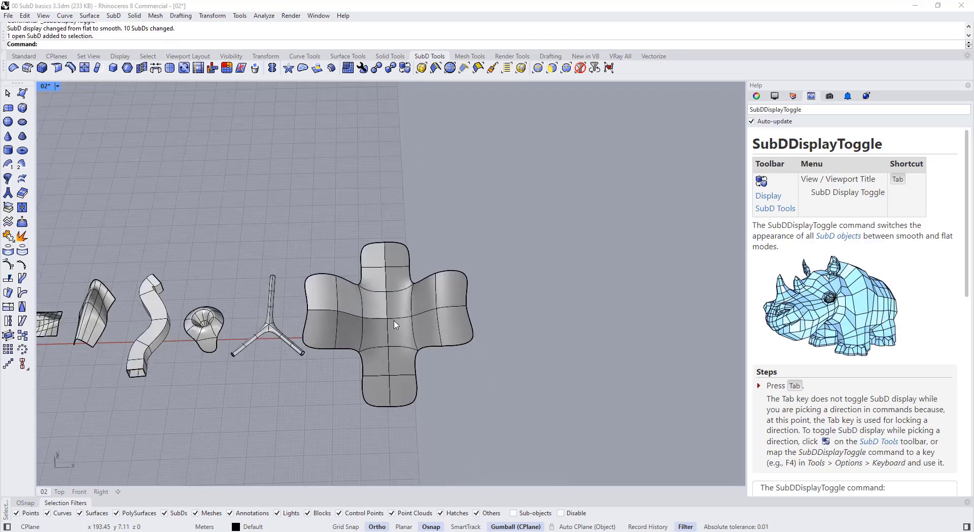
Remove the symmetry from the cross-shaped SubD and undo the removal
click(384, 294)
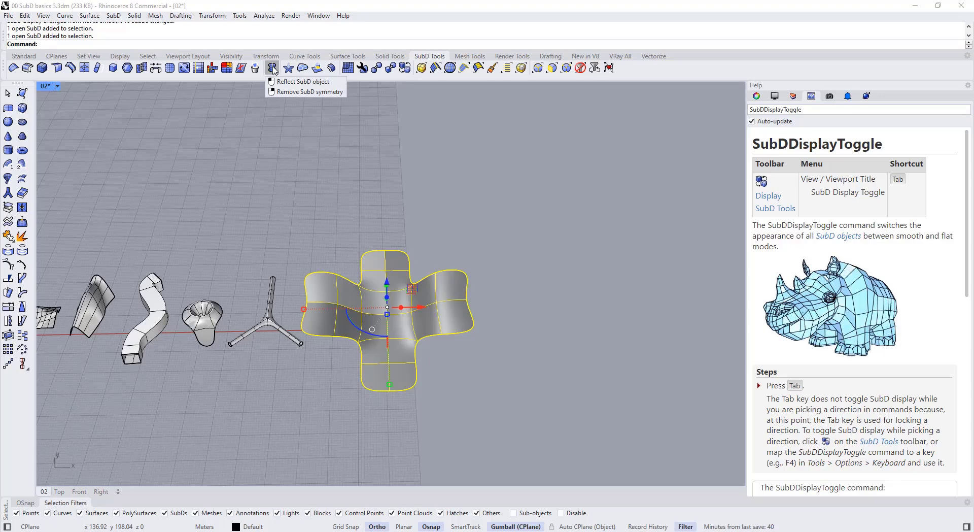
right_click(273, 68)
right_drag(374, 235, 387, 330)
key(ctrl+z)
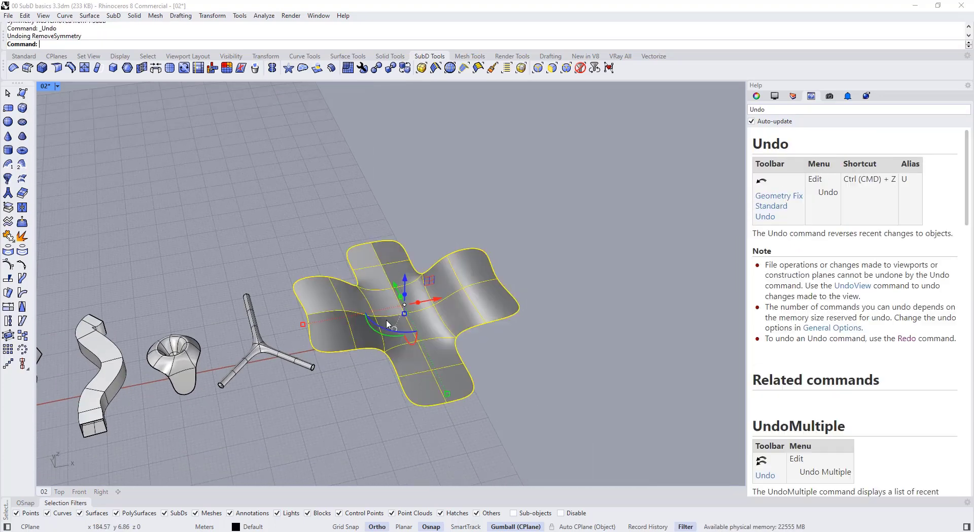
Place a duplicate of the cross-shaped SubD beside the original, on the side away from the branching pipe
click(442, 242)
right_drag(442, 242, 324, 269)
scroll(325, 269, down, 2)
scroll(373, 259, down, 2)
shift+right_drag(408, 293, 345, 274)
drag(345, 274, 543, 276)
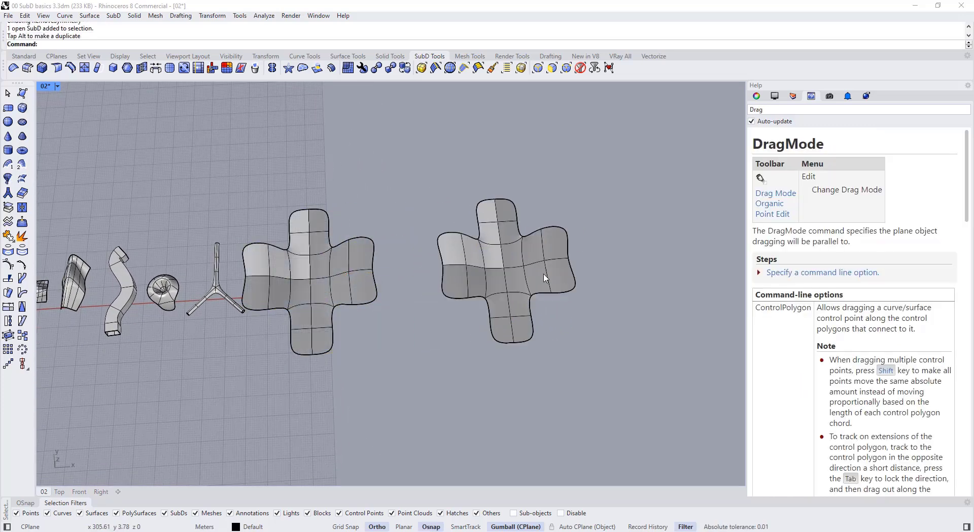
Remove the symmetry from the duplicated cross and switch the SubDs to flat display
click(273, 68)
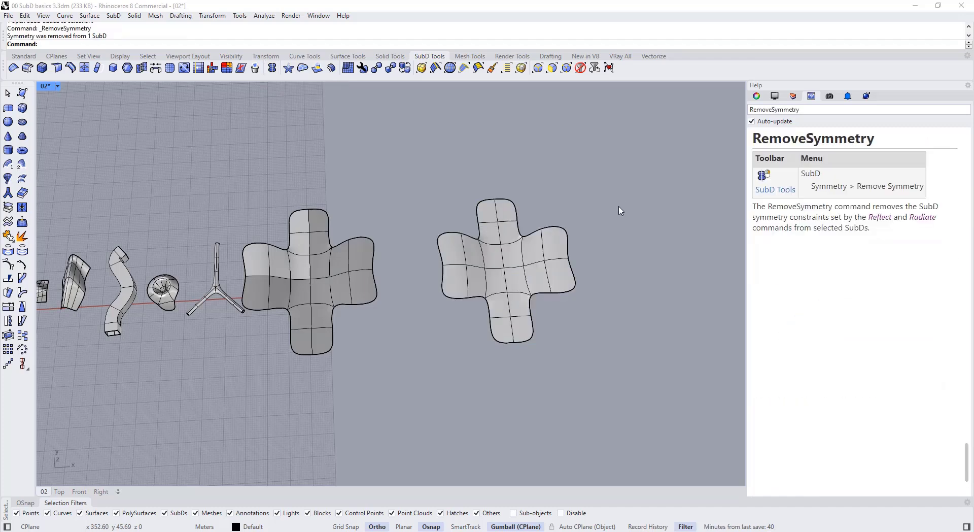
key(Tab)
scroll(600, 272, up, 3)
scroll(466, 243, down, 1)
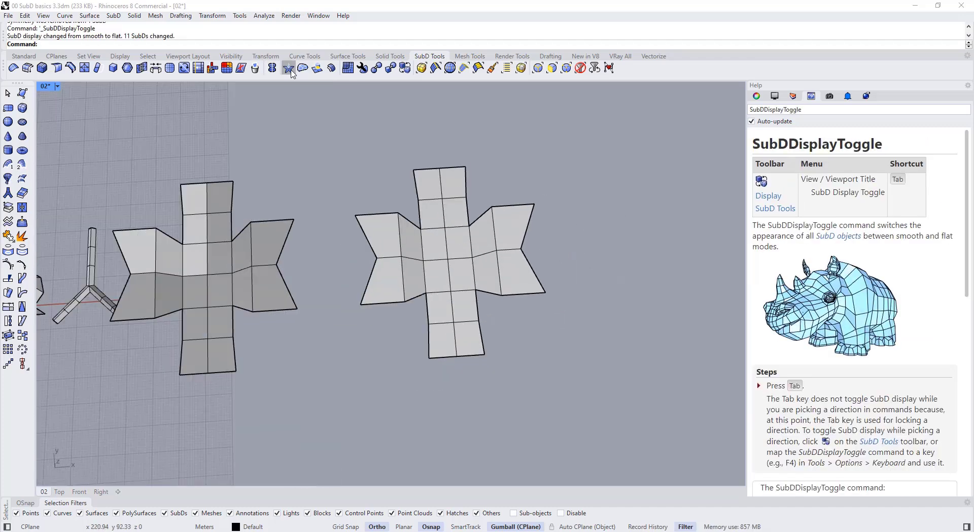
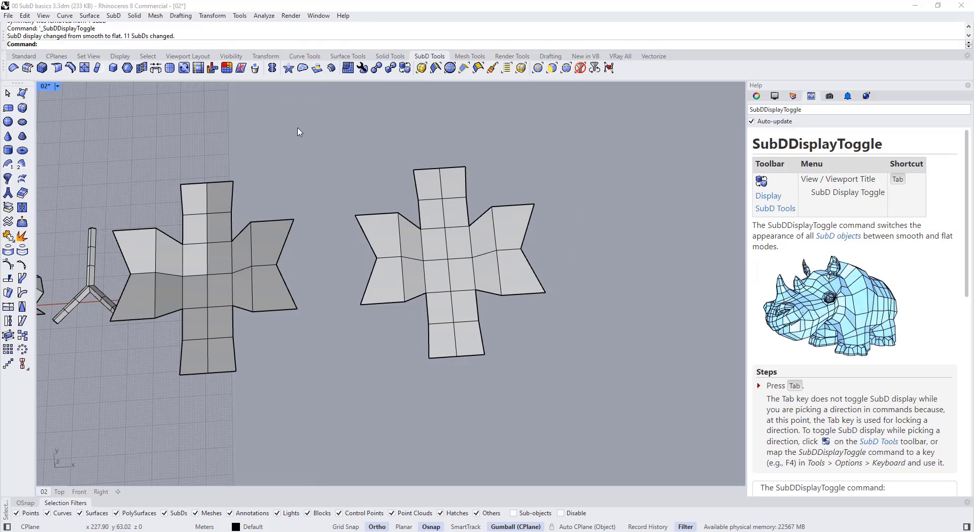
click(288, 69)
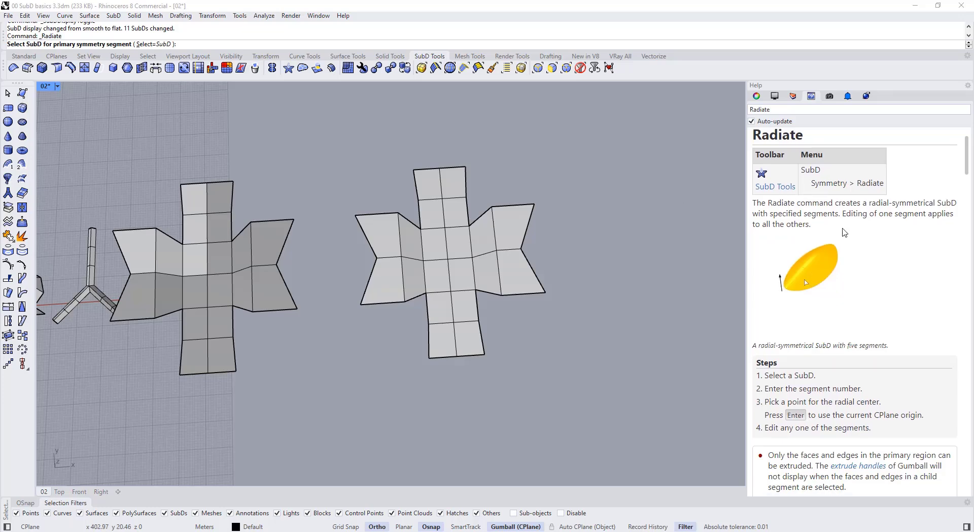
scroll(844, 232, down, 1)
right_drag(568, 271, 483, 219)
click(469, 273)
key(Escape)
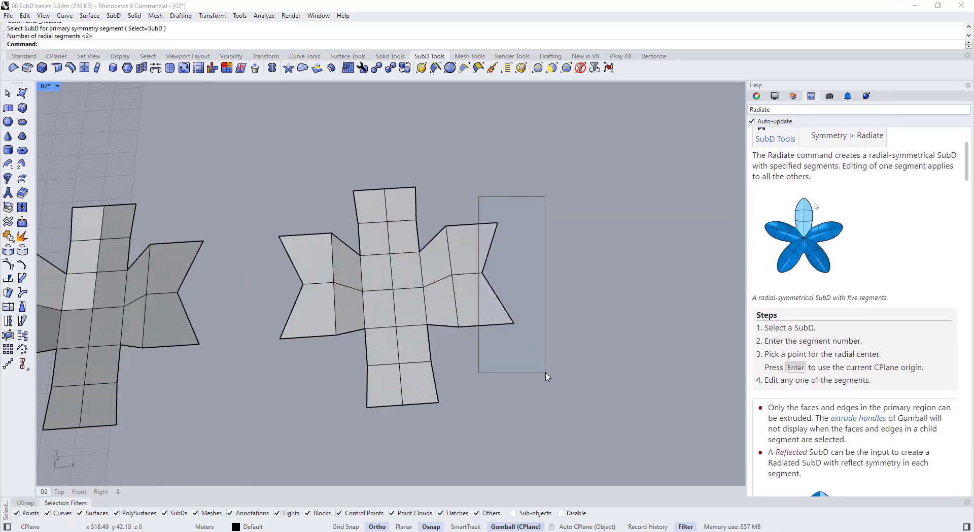
Move the end vertices of the duplicate's outermost arm independently, pulling the middle one outward into a point
drag(539, 271, 561, 271)
scroll(467, 267, up, 4)
ctrl+shift+click(489, 276)
key(Escape)
scroll(558, 350, down, 4)
click(528, 309)
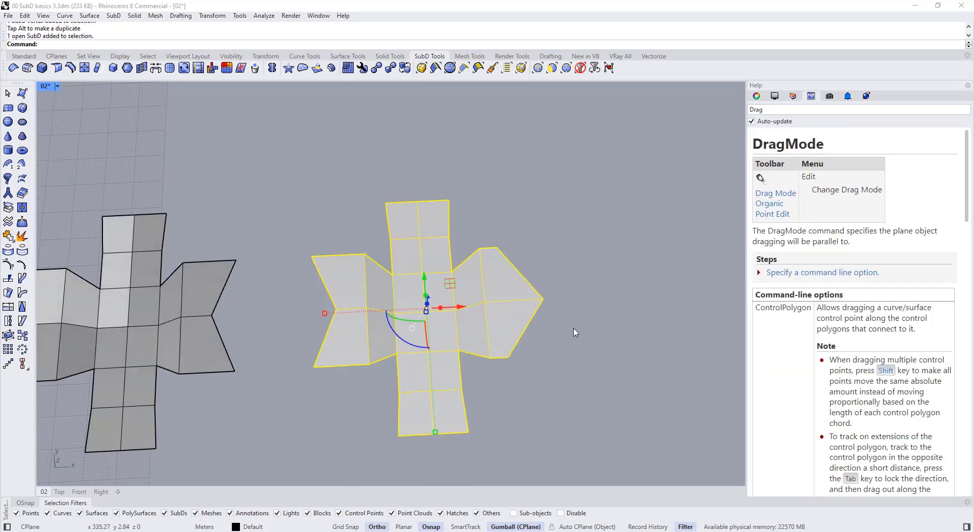
Apply Radiate to the duplicated cross SubD with 4 radial segments, centred on the pointed tip of its outermost arm
right_drag(574, 330, 571, 299)
click(288, 69)
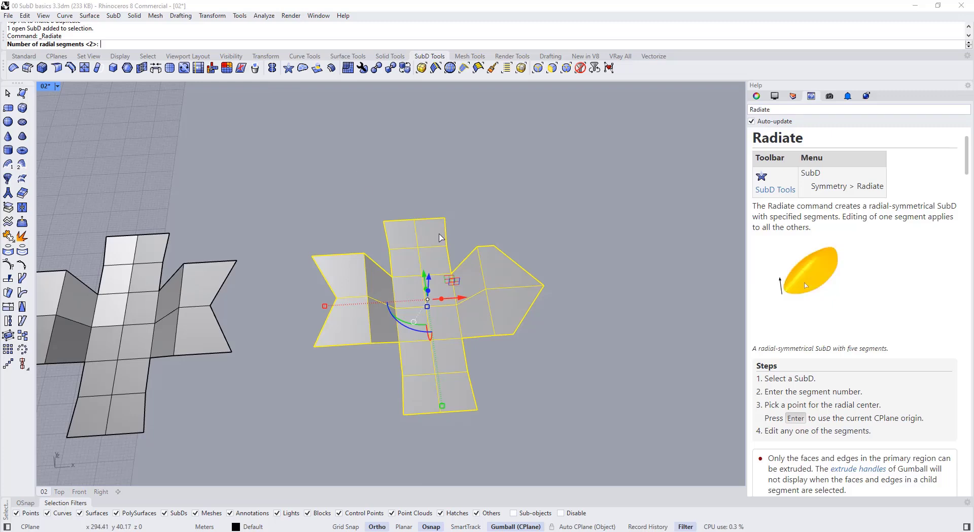
right_drag(439, 237, 438, 267)
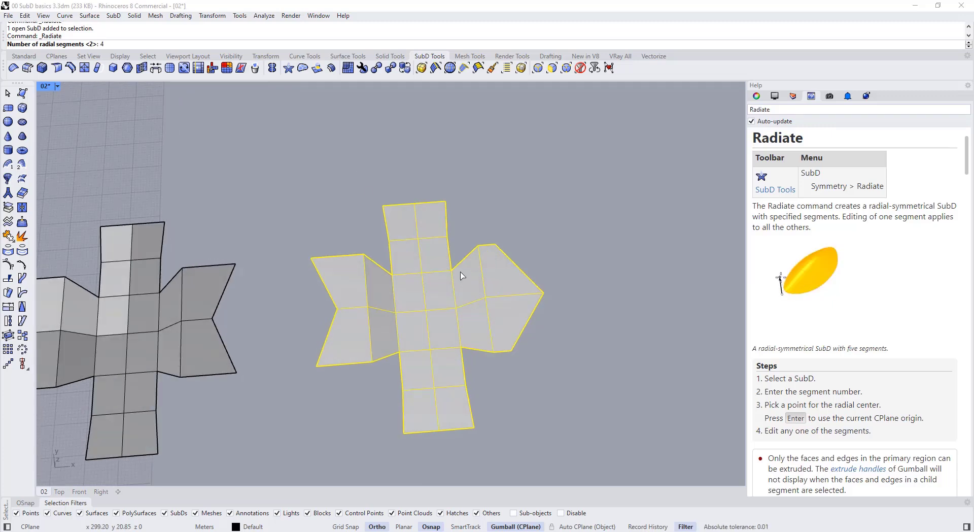
key(Return)
click(543, 292)
Move the whole radial SubD farther away from the original cross
scroll(502, 289, down, 2)
right_drag(500, 299, 530, 317)
right_drag(446, 243, 459, 294)
click(435, 276)
scroll(435, 276, down, 4)
click(466, 300)
drag(520, 297, 560, 297)
key(Escape)
scroll(462, 282, up, 4)
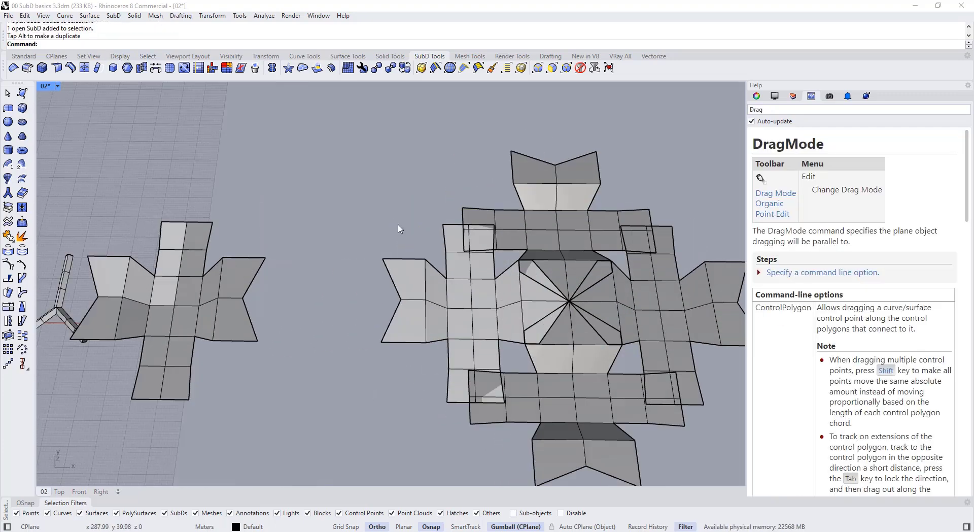
Shift the outer faces, edges and vertices of one radial segment about 11.4 m outward from the centre
ctrl+shift+drag(509, 406, 508, 406)
drag(474, 294, 445, 295)
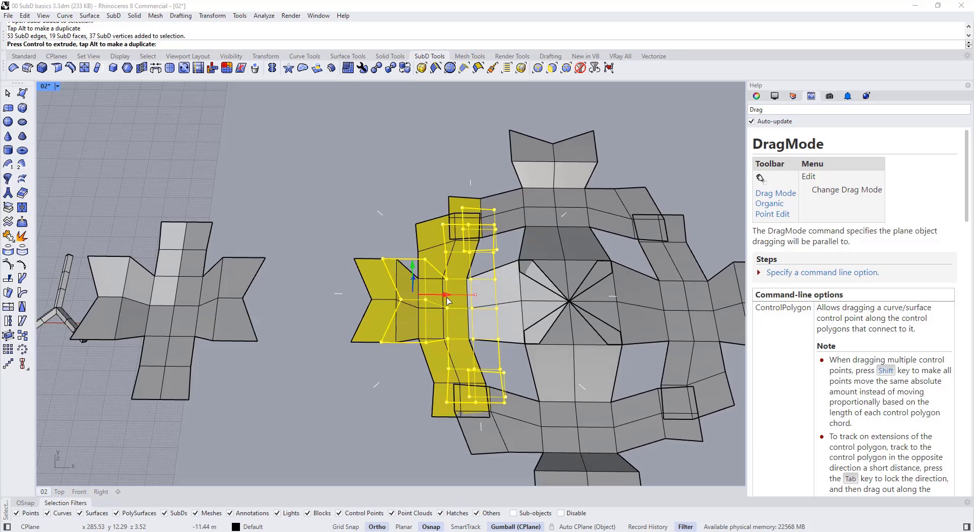
key(Escape)
Move the end edges and vertices of the segment's side arm back so they no longer overlap the neighbouring arm
scroll(470, 218, up, 8)
ctrl+shift+drag(365, 188, 528, 371)
scroll(454, 256, down, 1)
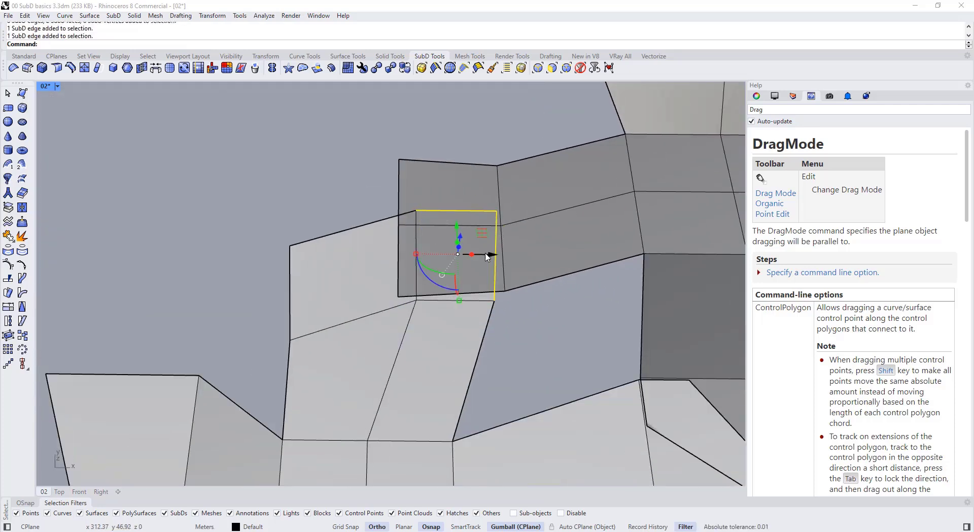
drag(486, 256, 457, 266)
drag(410, 225, 410, 266)
drag(451, 229, 392, 339)
Pull the side arm's inner corner vertices clear of the neighbouring segment and check the shape in smooth display
click(454, 305)
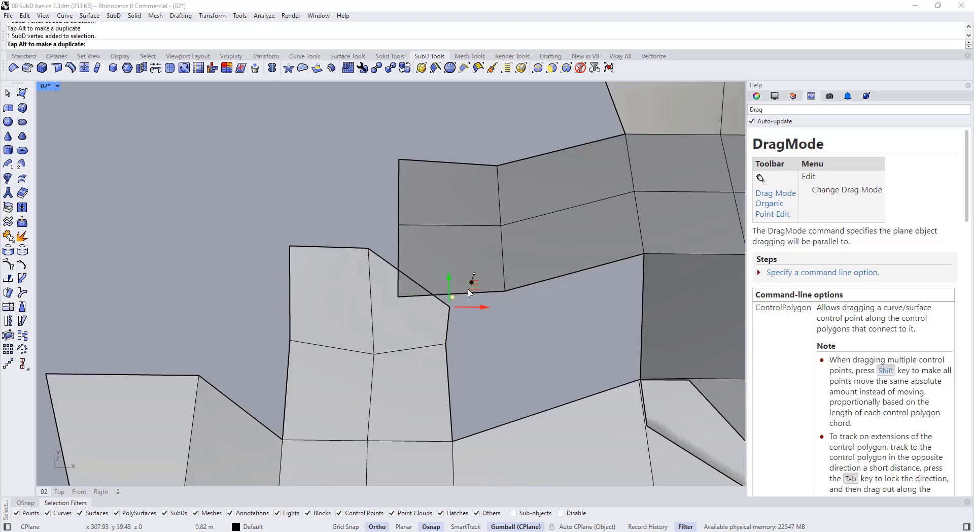
scroll(466, 308, down, 2)
scroll(409, 286, up, 2)
ctrl+shift+click(411, 301)
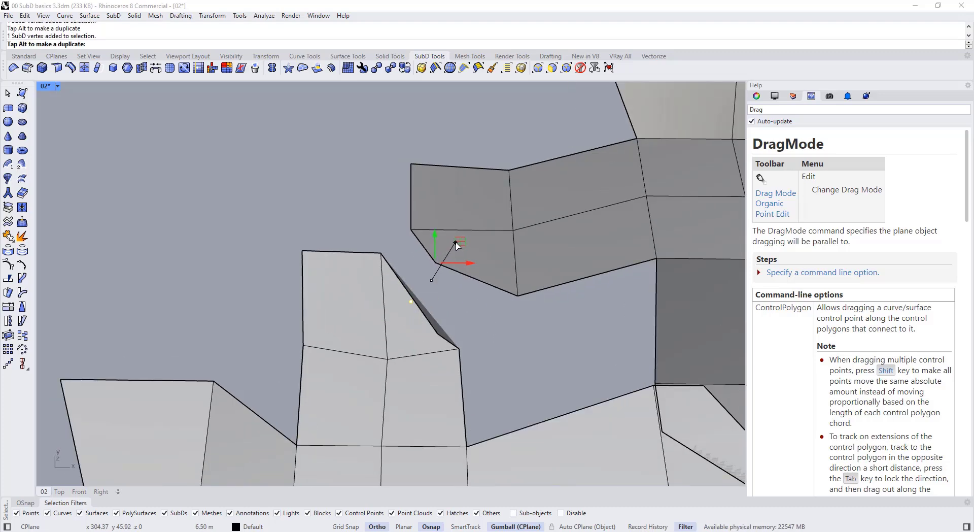
scroll(459, 317, down, 2)
key(Tab)
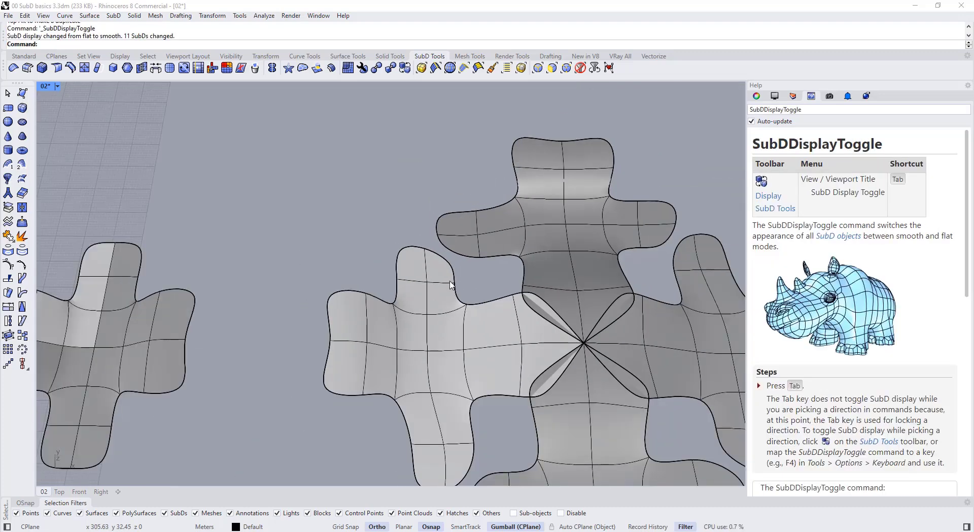
key(Tab)
Reposition the overlapping corner vertices where two radial segments meet near the centre
scroll(476, 306, down, 2)
scroll(495, 296, up, 4)
right_drag(495, 296, 476, 305)
scroll(459, 250, up, 4)
ctrl+shift+click(461, 247)
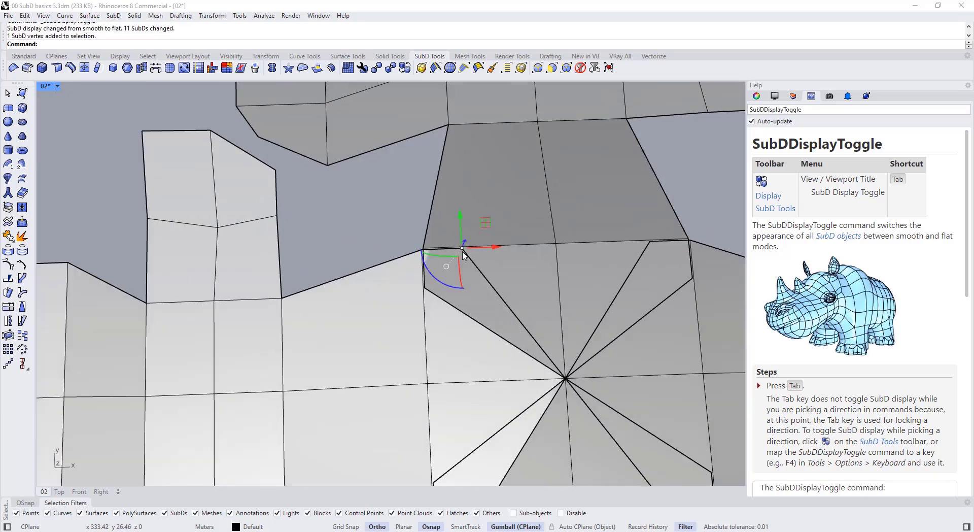
drag(480, 223, 449, 266)
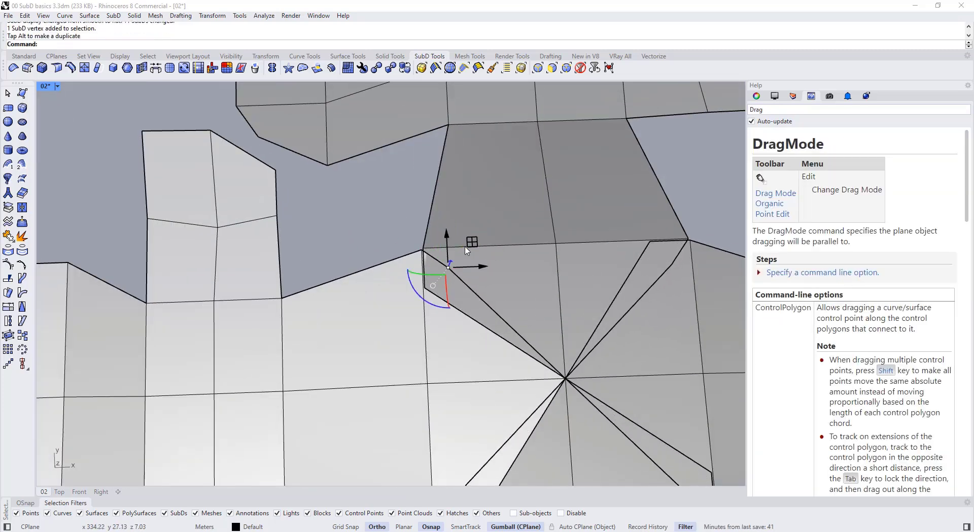
ctrl+shift+click(424, 256)
scroll(429, 345, down, 3)
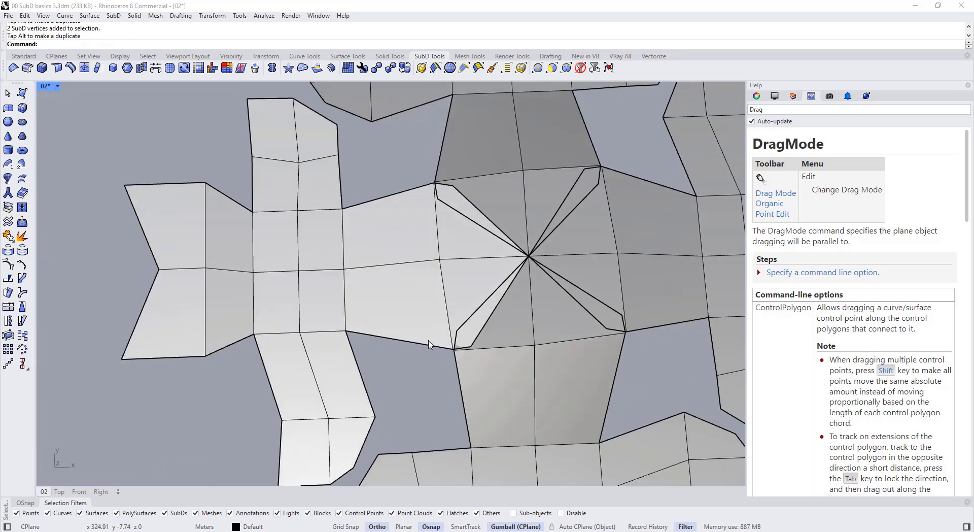
Adjust the segment's inner corner vertex and edge near the centre, leaving a narrow gap to the adjacent segment
click(446, 276)
key(Escape)
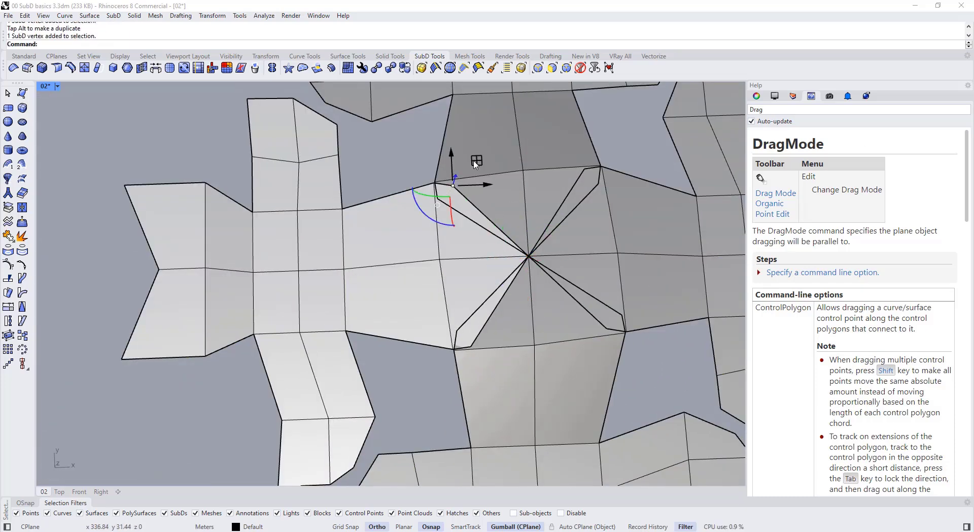
drag(476, 162, 451, 191)
scroll(461, 191, up, 4)
scroll(436, 202, up, 5)
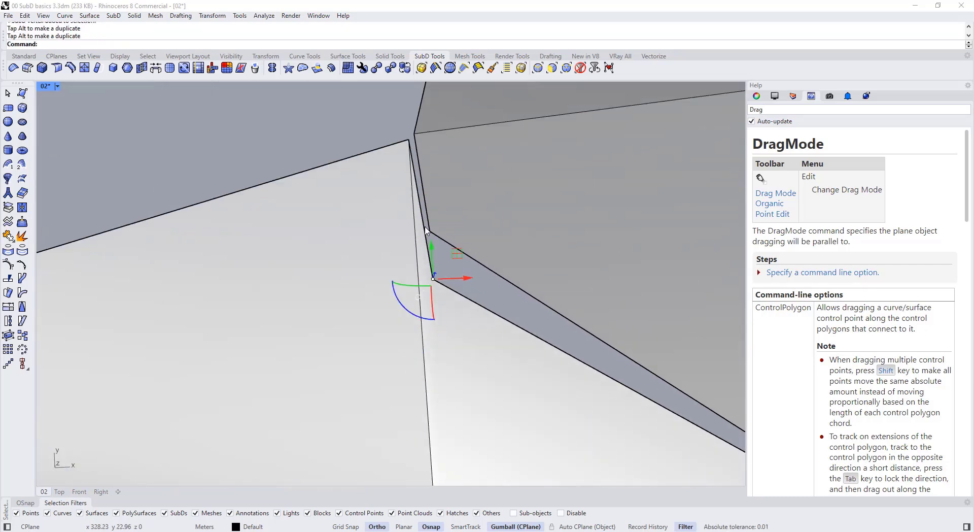
scroll(420, 239, up, 4)
ctrl+shift+drag(424, 244, 445, 322)
key(Escape)
scroll(393, 189, down, 8)
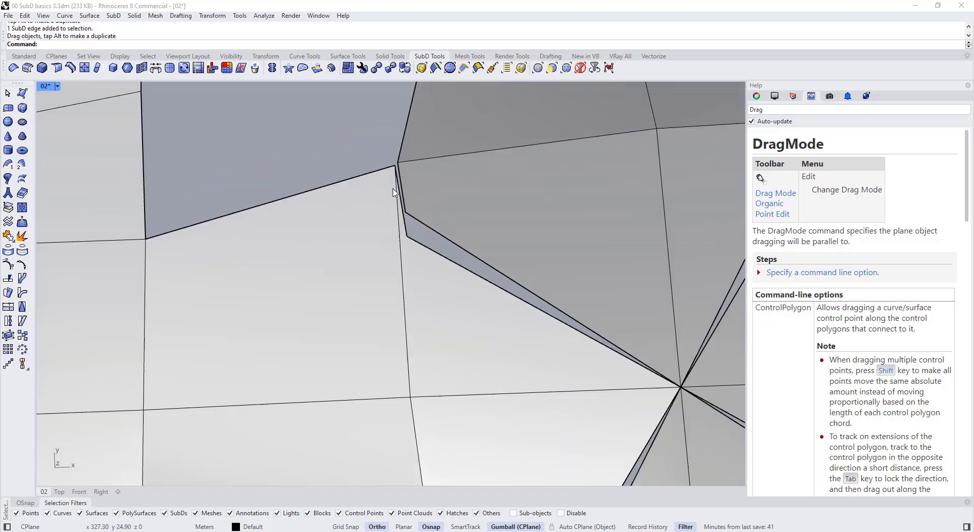
Shift the segment's corner vertices beside the gap and compare the result in smooth and flat display
drag(424, 163, 286, 191)
drag(327, 218, 355, 218)
scroll(362, 181, down, 2)
scroll(364, 183, down, 6)
key(Escape)
key(Tab)
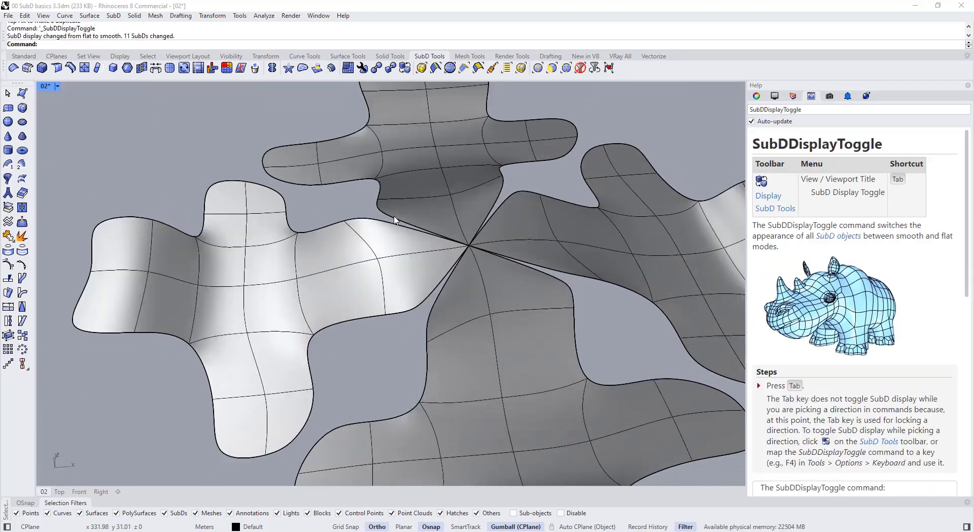
scroll(375, 202, up, 6)
key(Tab)
scroll(368, 216, down, 4)
Stitch the two facing corner vertices of the adjacent radial segments together at a picked point
ctrl+shift+drag(359, 200, 385, 233)
scroll(387, 190, up, 2)
click(146, 71)
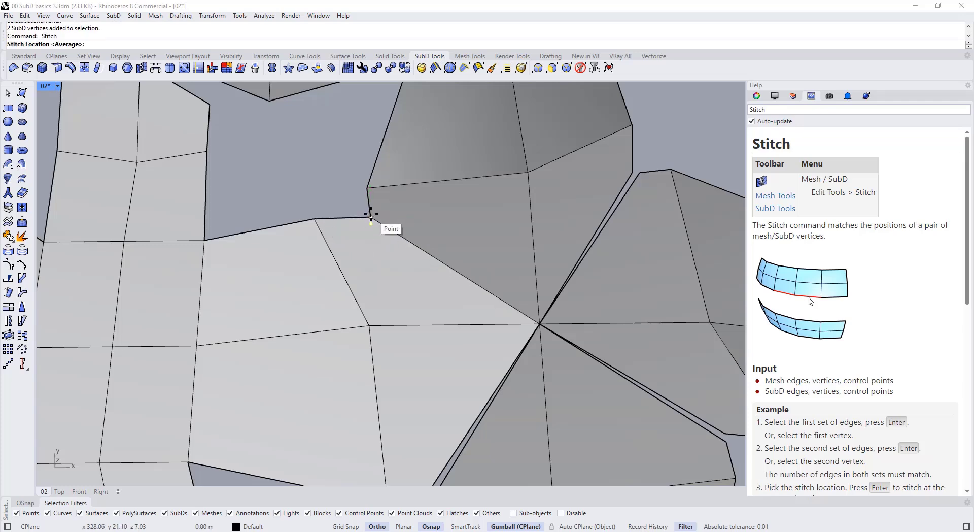
click(370, 217)
key(Escape)
Switch the SubDs to smooth display and raise a sub-object at the centre of the radial SubD
scroll(394, 193, down, 5)
right_drag(375, 213, 461, 187)
key(Tab)
key(Tab)
key(Tab)
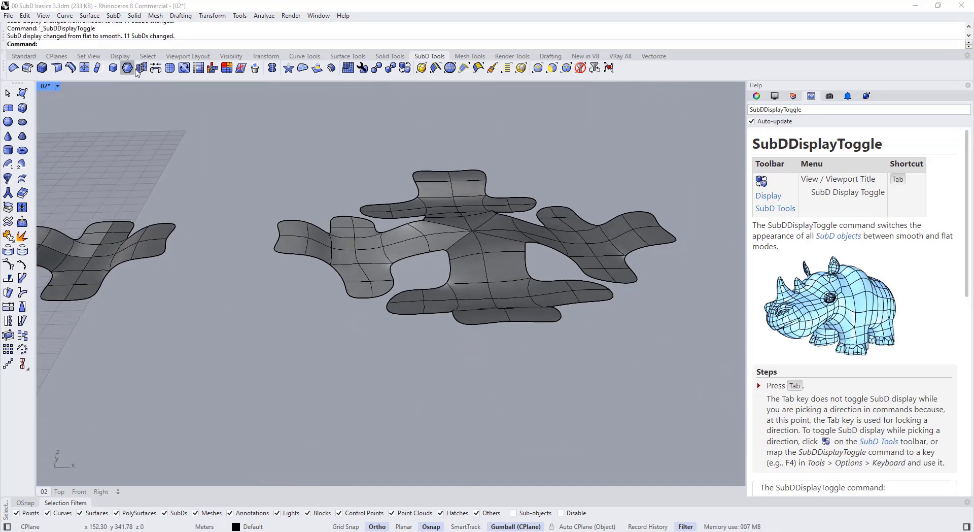
right_drag(398, 172, 435, 233)
scroll(436, 233, up, 2)
ctrl+shift+click(435, 224)
drag(439, 188, 439, 157)
key(Escape)
Adjust the height of a second sub-object near the radial SubD's centre
right_drag(461, 151, 443, 202)
ctrl+shift+click(442, 202)
drag(433, 164, 453, 203)
key(Escape)
key(Escape)
right_drag(452, 203, 400, 342)
scroll(454, 372, down, 4)
scroll(331, 279, up, 2)
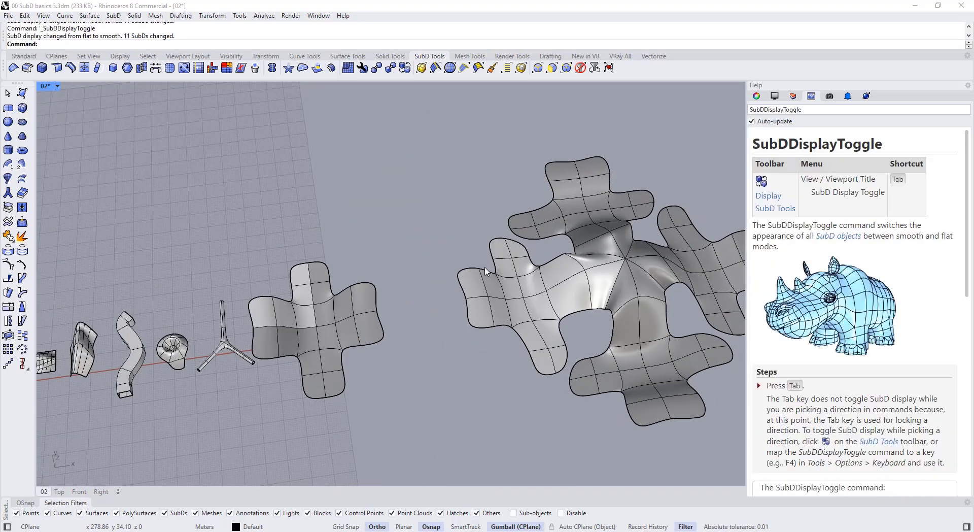
Select the end faces of one outer arm of the radial SubD and raise them
scroll(609, 282, down, 2)
shift+right_drag(609, 282, 495, 286)
click(538, 308)
click(642, 348)
scroll(398, 291, up, 3)
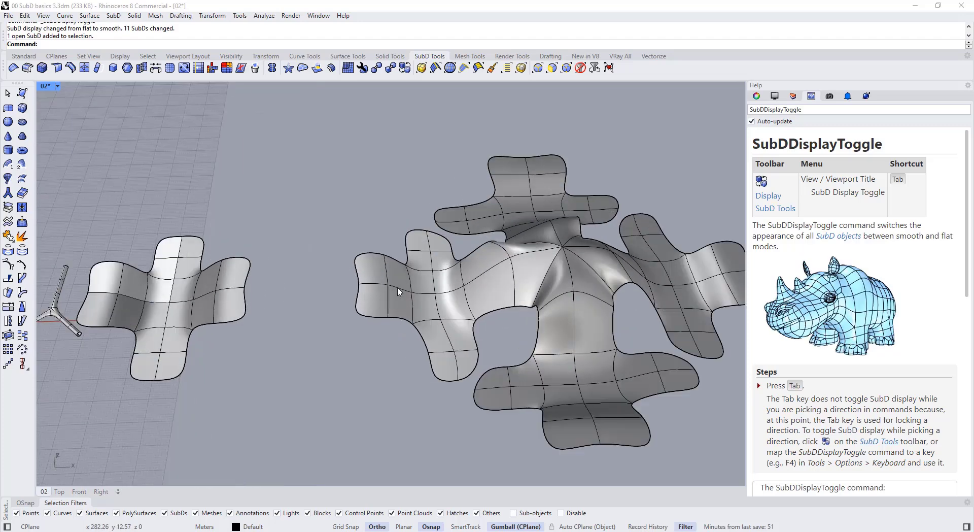
click(371, 305)
right_drag(584, 317, 585, 285)
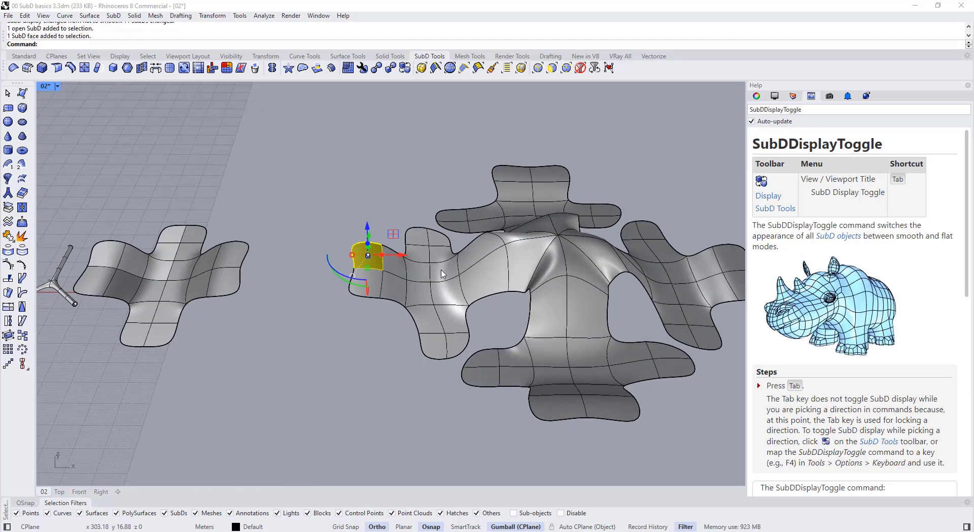
scroll(374, 278, up, 5)
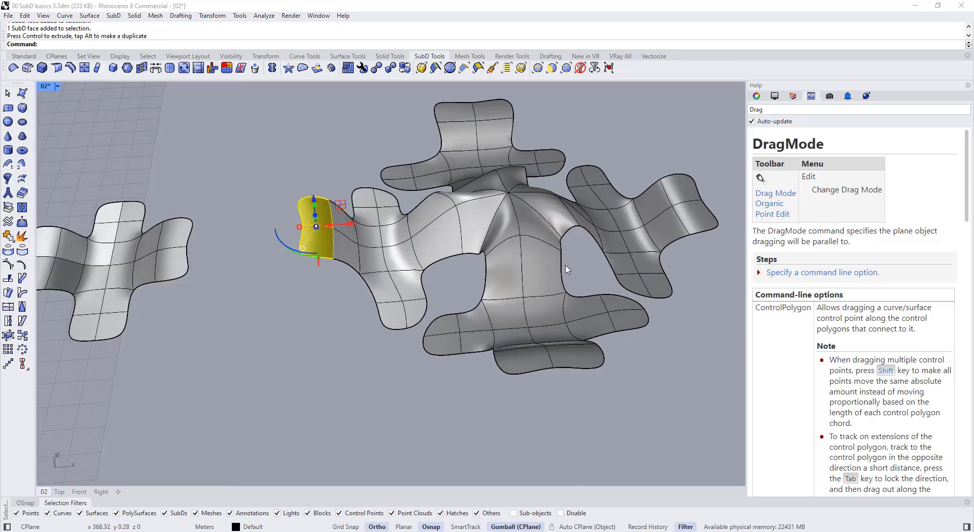
Remove the radial symmetry from the four-armed SubD
right_drag(534, 160, 454, 231)
click(455, 230)
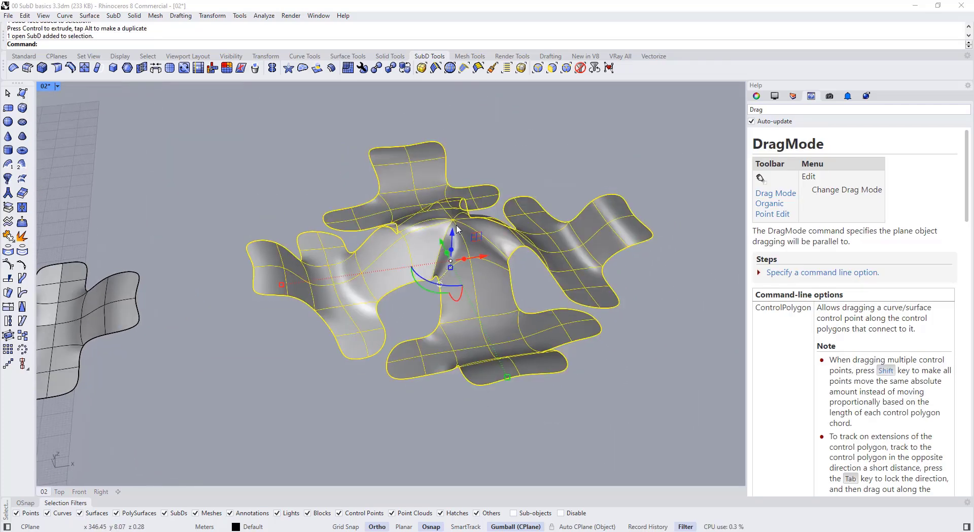
right_click(271, 70)
right_drag(350, 216, 515, 278)
key(Escape)
scroll(515, 282, up, 2)
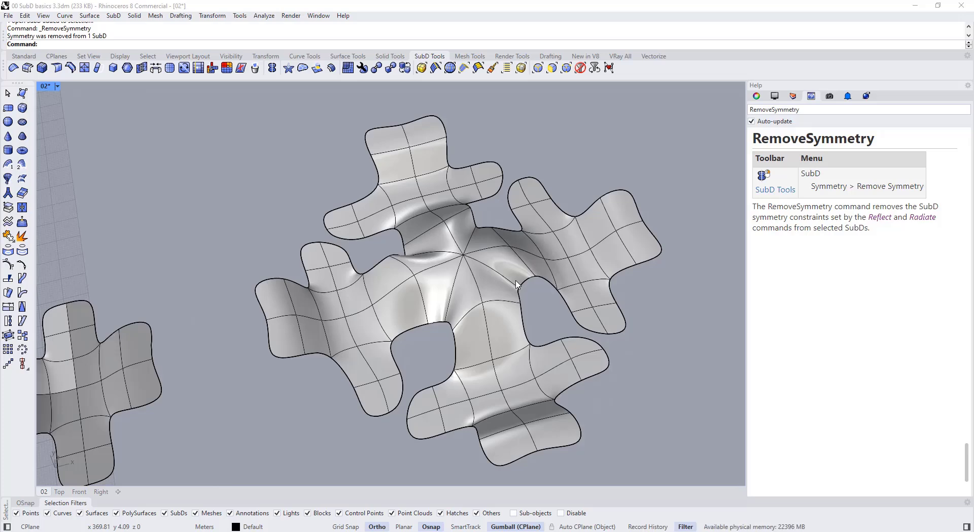
Restore the radial symmetry with RadiateFind, picking corresponding faces near the centre of two adjacent segments
right_click(288, 72)
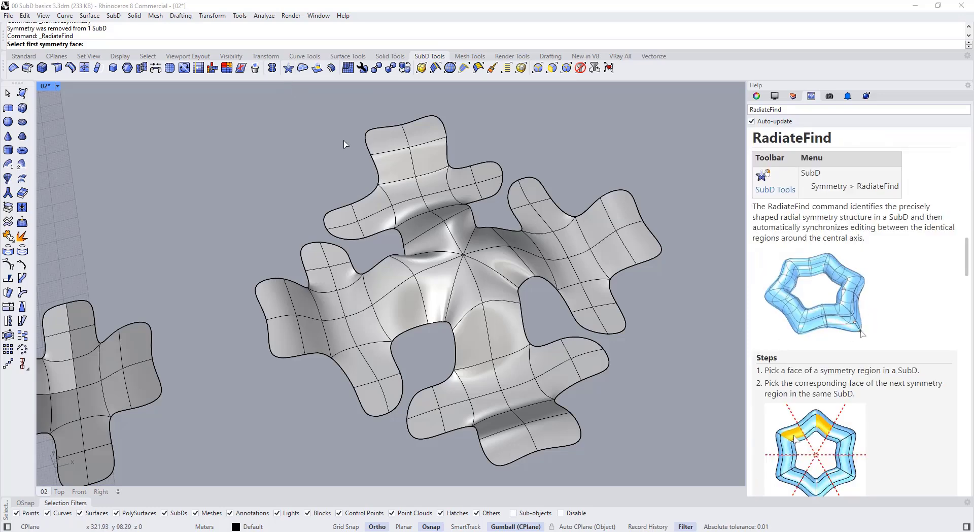
click(430, 261)
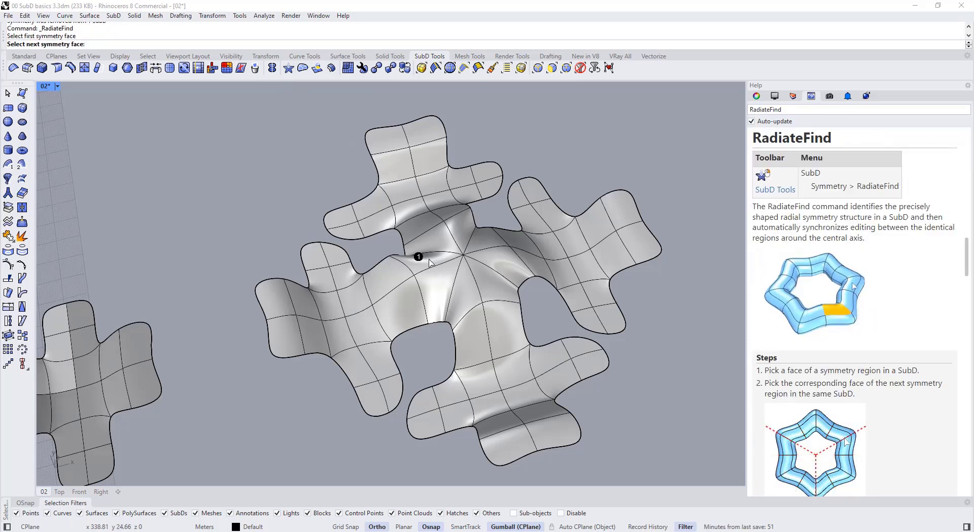
click(463, 232)
Move one outer arm's end faces farther outward and raise a vertex on that arm about 7.5 m
right_drag(476, 266, 460, 244)
ctrl+shift+click(267, 256)
ctrl+shift+click(278, 306)
right_drag(271, 284, 268, 257)
drag(264, 223, 301, 221)
click(279, 331)
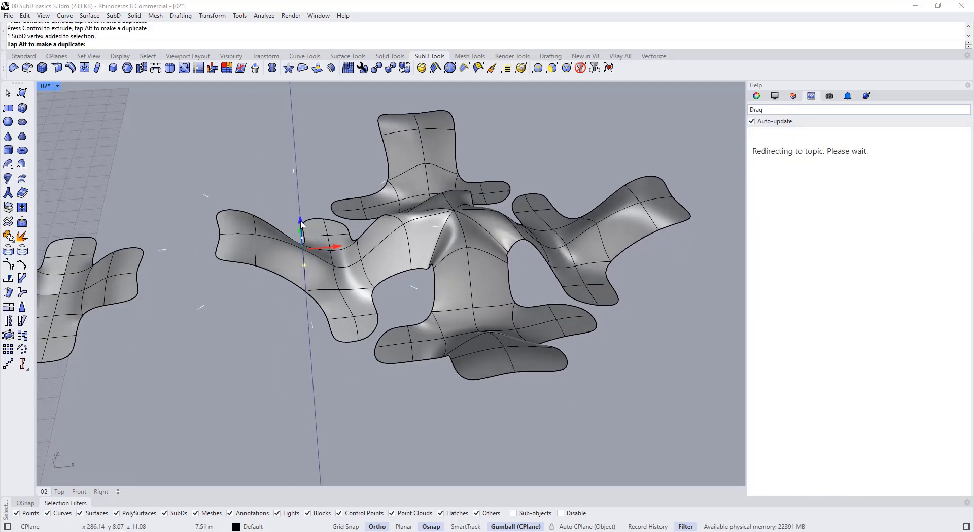
key(Escape)
Remove the symmetry from the reshaped radial SubD
right_drag(355, 228, 374, 256)
click(373, 261)
click(272, 68)
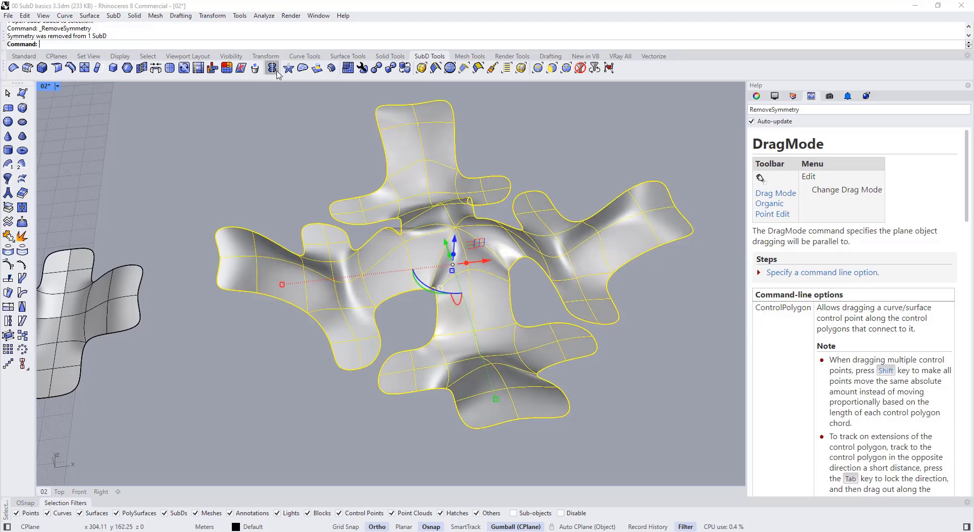
Find the radial symmetry again with RadiateFind, using matching central faces of two neighbouring segments
click(288, 71)
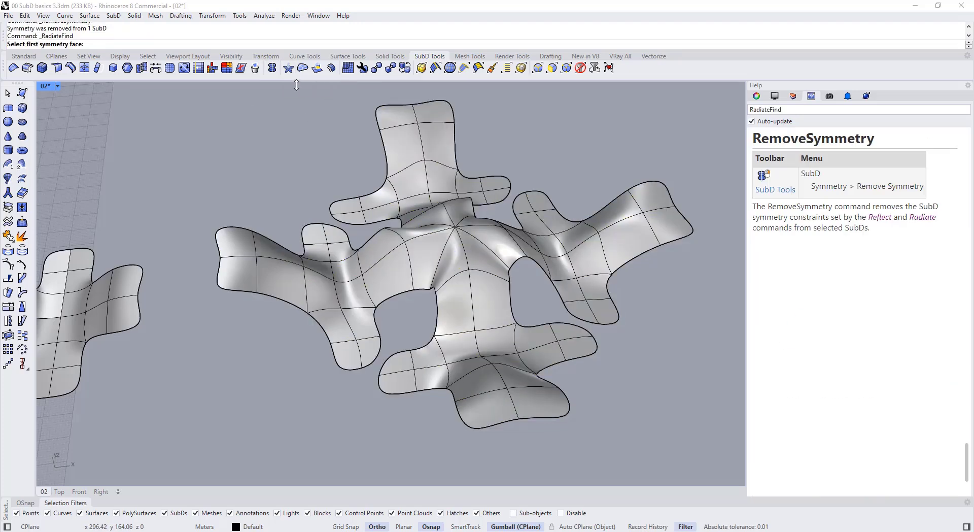
right_drag(426, 284, 420, 257)
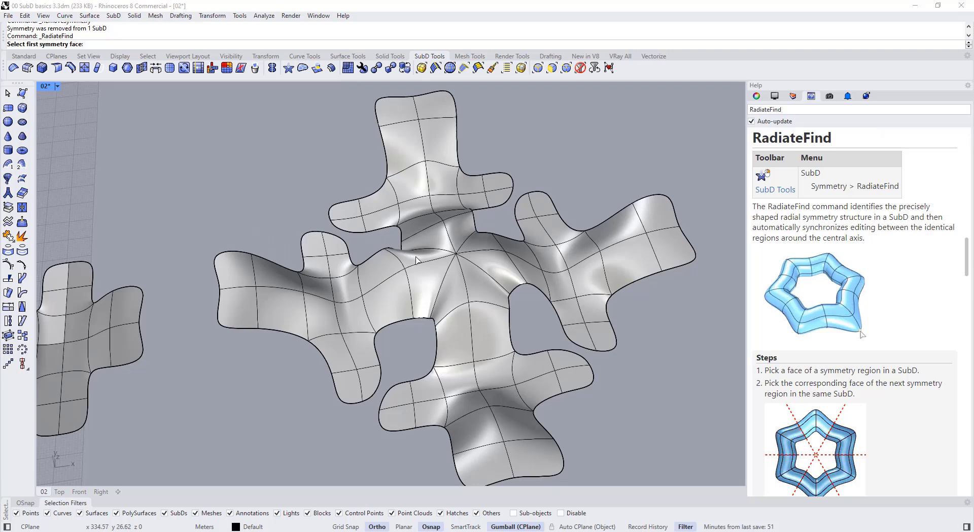
right_click(425, 260)
click(415, 259)
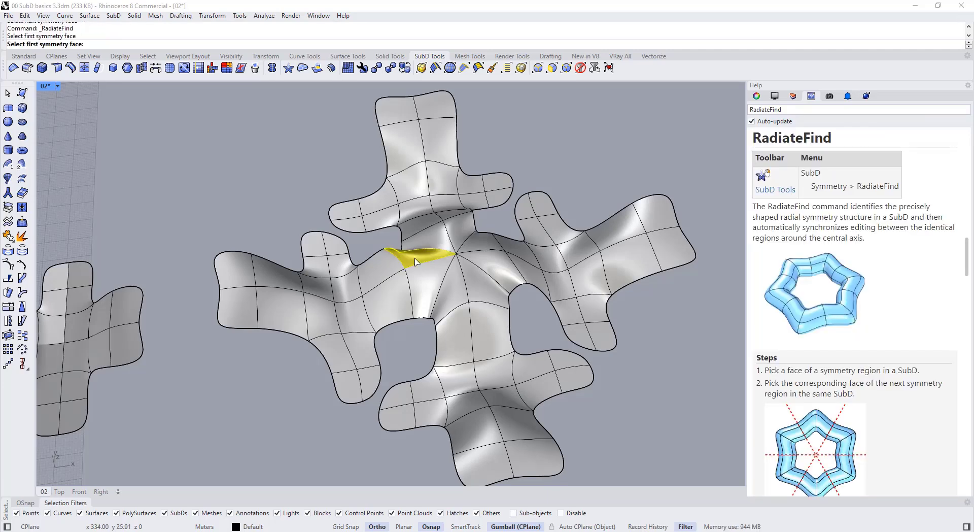
click(448, 233)
right_drag(448, 238, 437, 298)
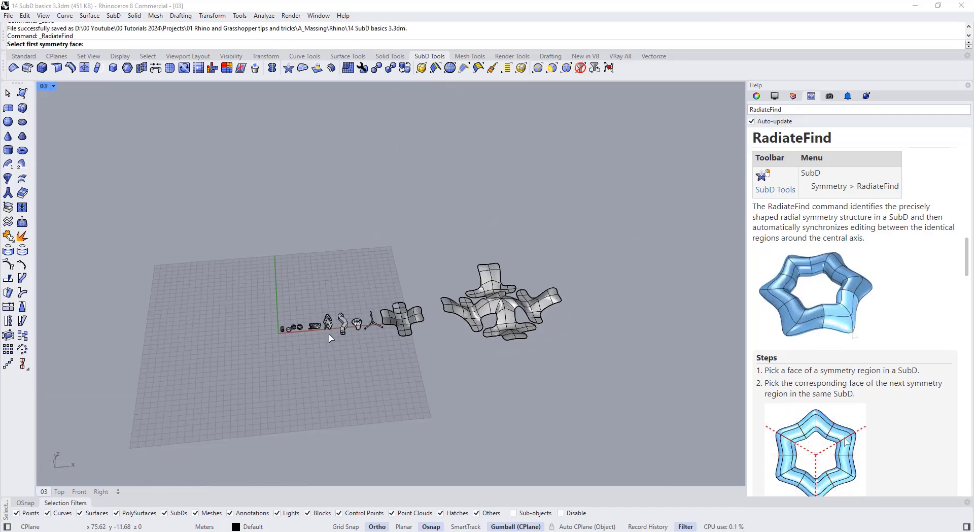
Inspect the box and sphere SubD primitives near the origin in smooth and flat display, leaving them flat
scroll(330, 338, up, 10)
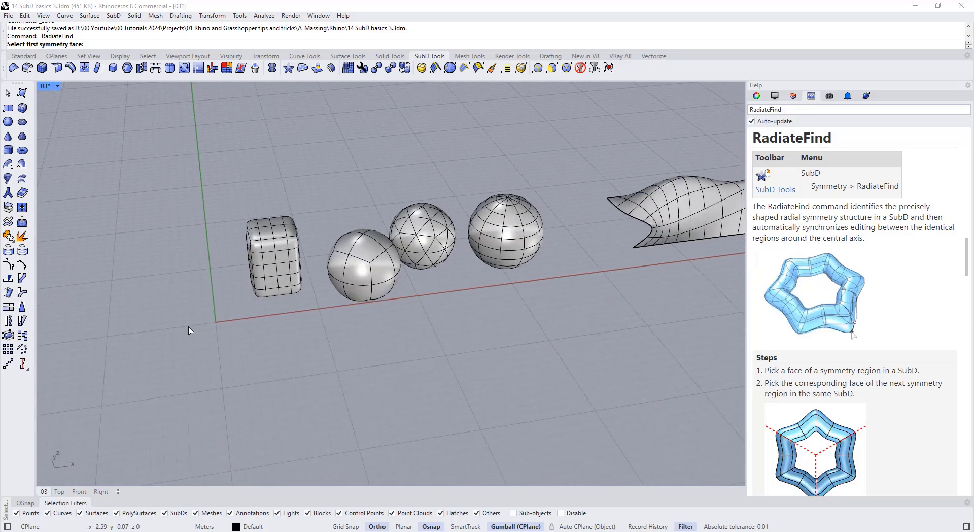
key(Tab)
key(Tab)
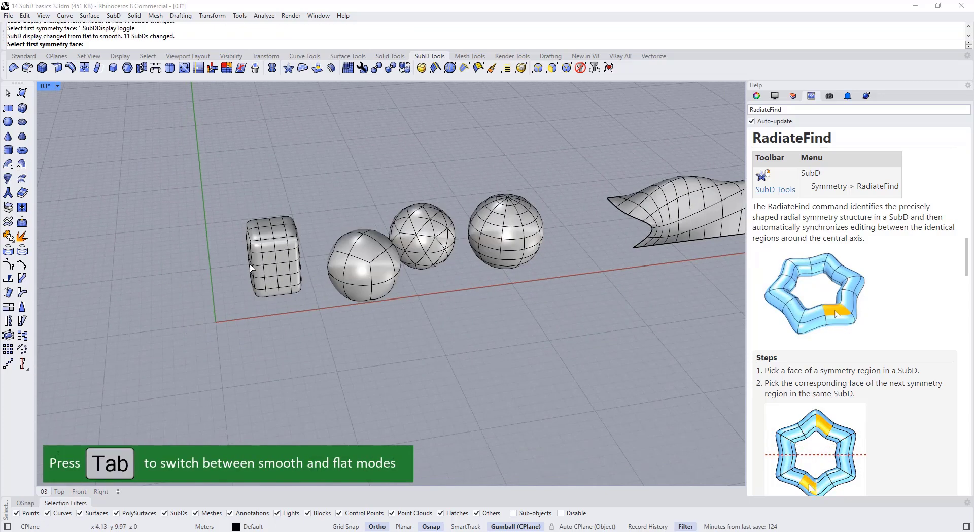
key(Tab)
key(Tab)
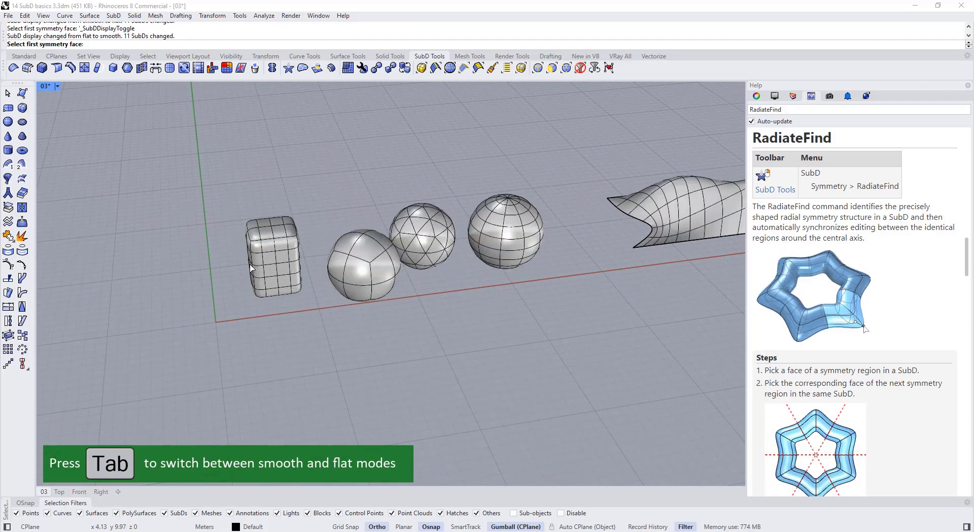
key(Tab)
scroll(294, 260, up, 3)
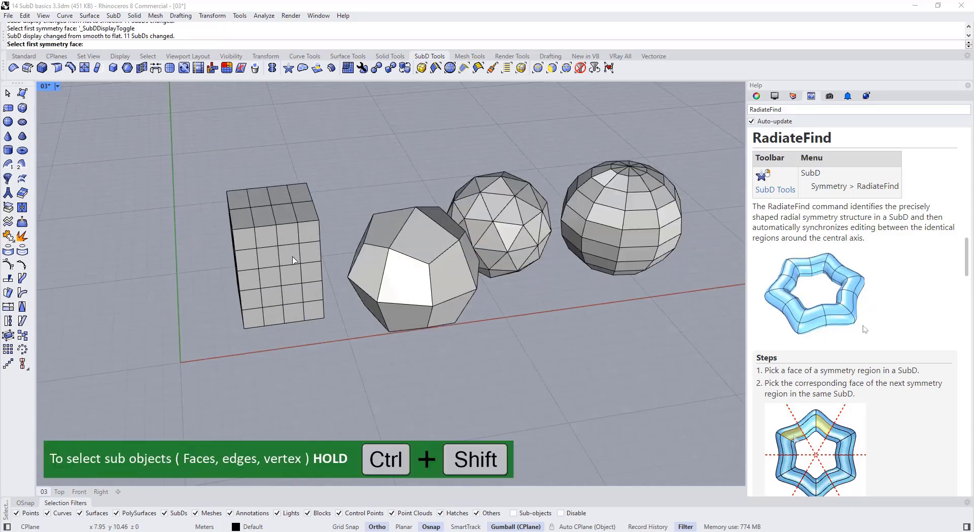
Select several individual faces and edges near the top of the box SubD and clear the selection
scroll(229, 193, up, 4)
right_drag(219, 193, 229, 194)
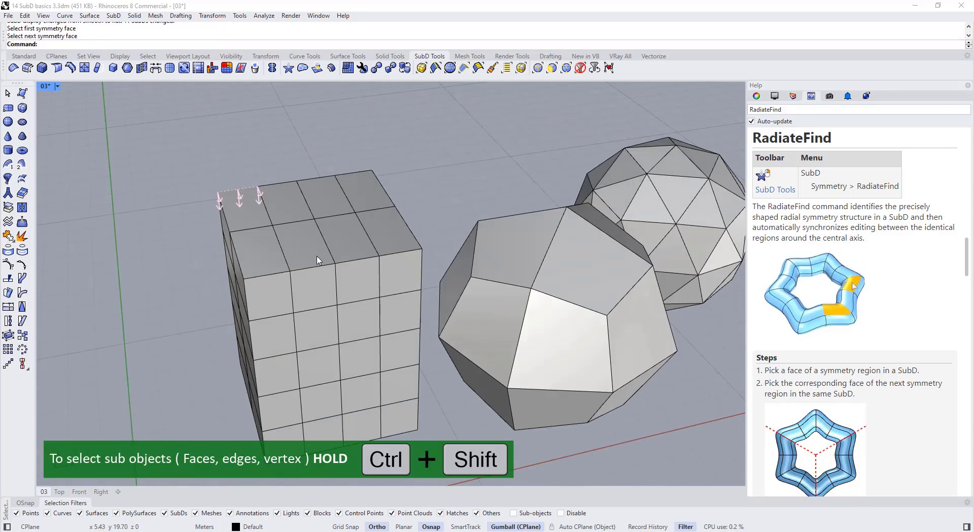
ctrl+shift+click(401, 271)
ctrl+shift+click(313, 287)
ctrl+shift+click(343, 248)
ctrl+shift+click(300, 243)
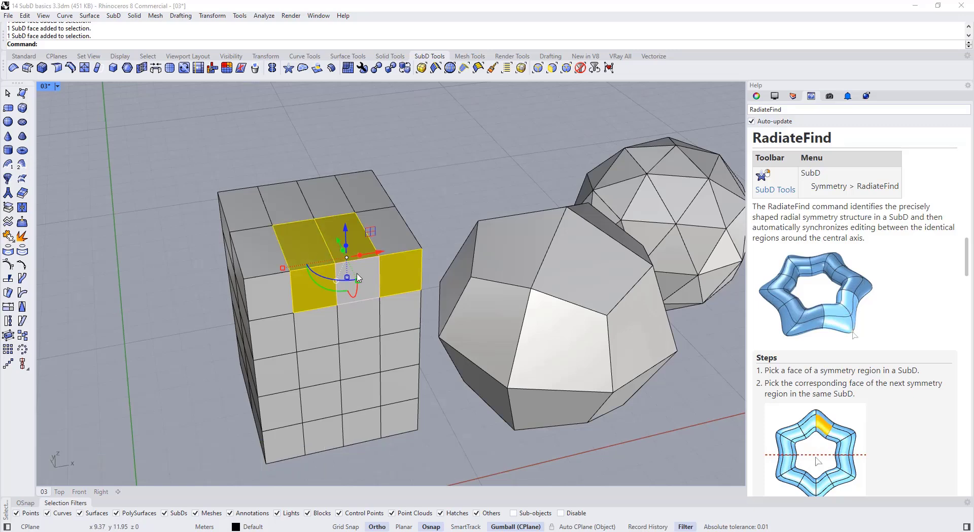
ctrl+shift+click(358, 279)
ctrl+shift+click(388, 231)
ctrl+shift+click(397, 265)
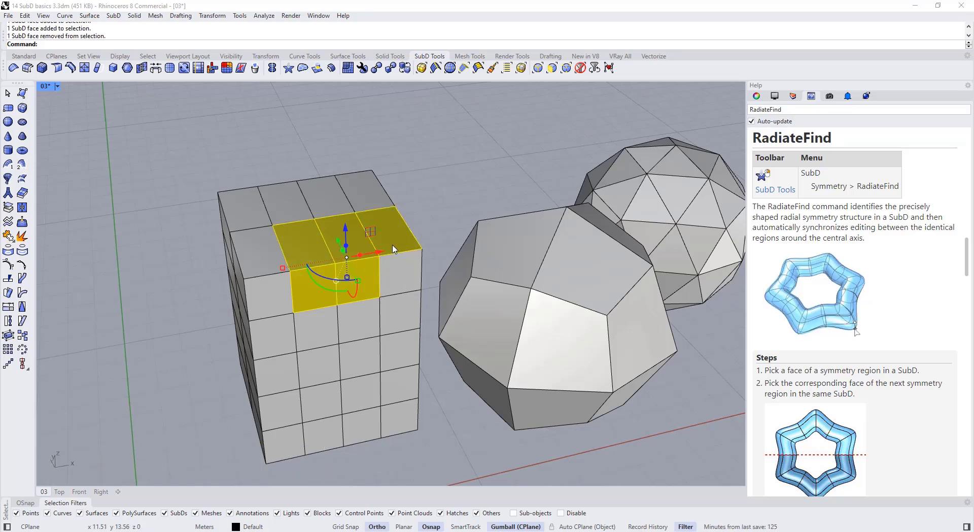
ctrl+shift+click(387, 231)
ctrl+shift+click(422, 265)
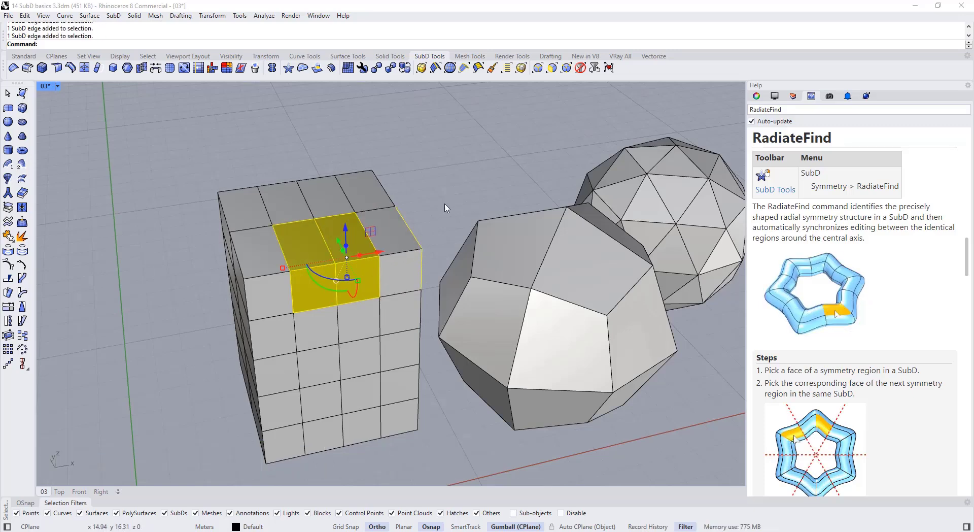
key(Escape)
Extrude one face on the box's top upward in several successive sections to form a narrow column
scroll(395, 200, down, 5)
right_drag(391, 209, 385, 248)
shift+right_drag(386, 249, 347, 282)
ctrl+shift+click(263, 323)
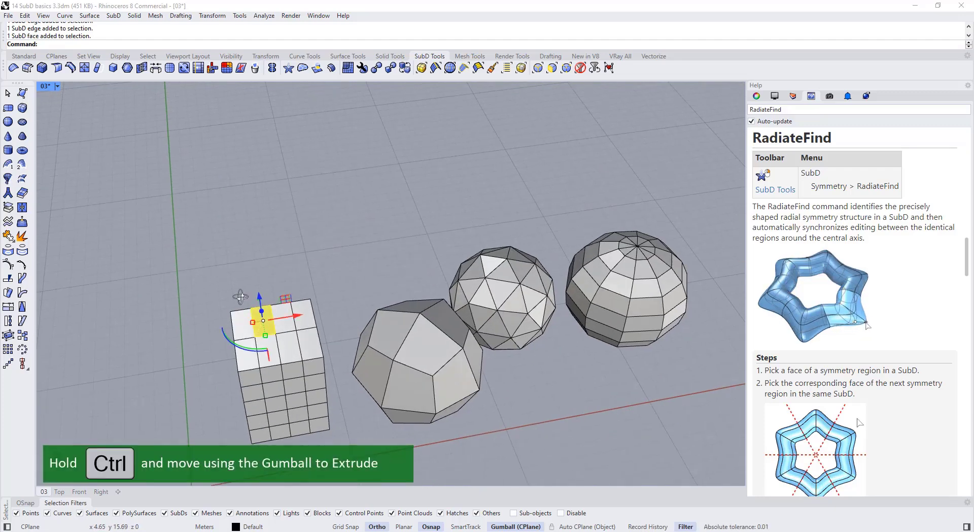
right_drag(241, 297, 233, 268)
scroll(196, 183, up, 6)
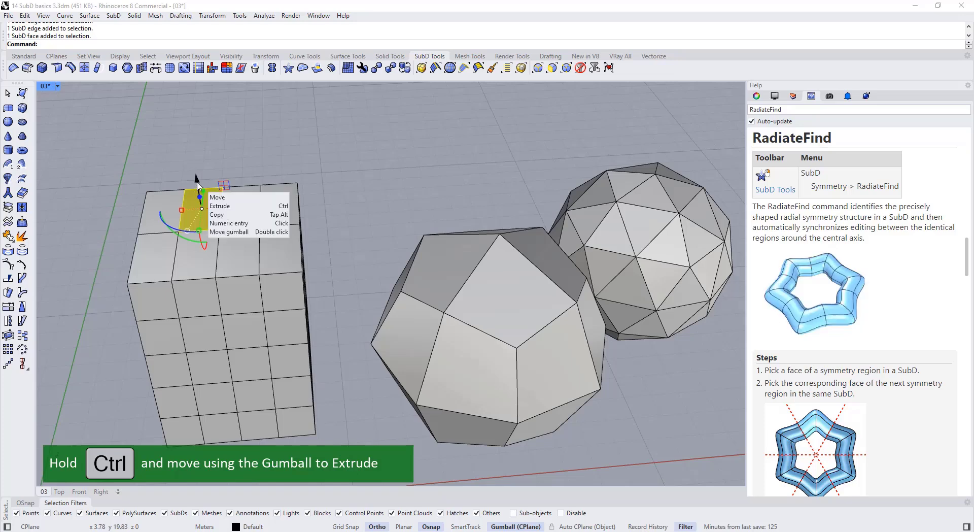
ctrl+drag(197, 181, 184, 106)
shift+right_drag(172, 104, 183, 127)
ctrl+drag(195, 127, 192, 109)
click(269, 163)
scroll(272, 164, down, 6)
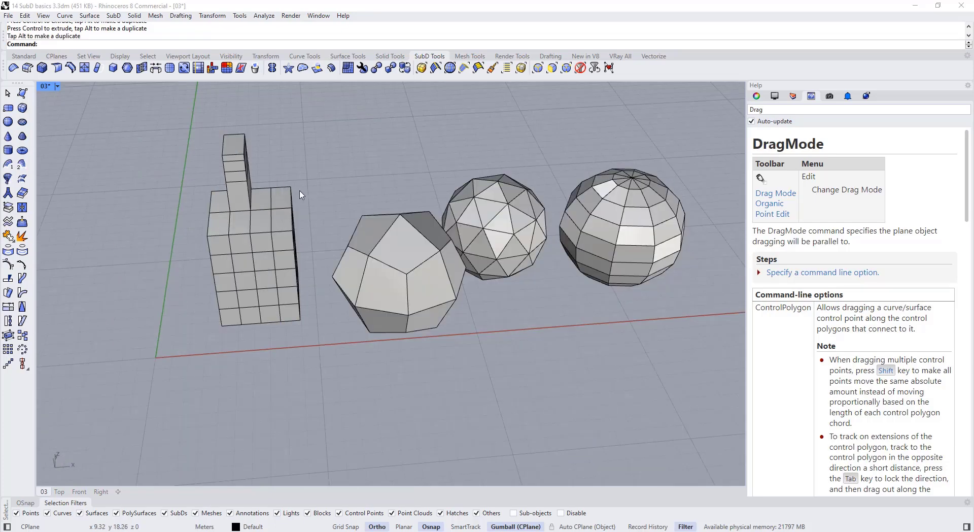
Inspect the box with its extruded column in smooth display and return it to flat display
right_drag(302, 195, 407, 256)
key(Tab)
key(Tab)
scroll(380, 239, down, 4)
scroll(439, 270, up, 9)
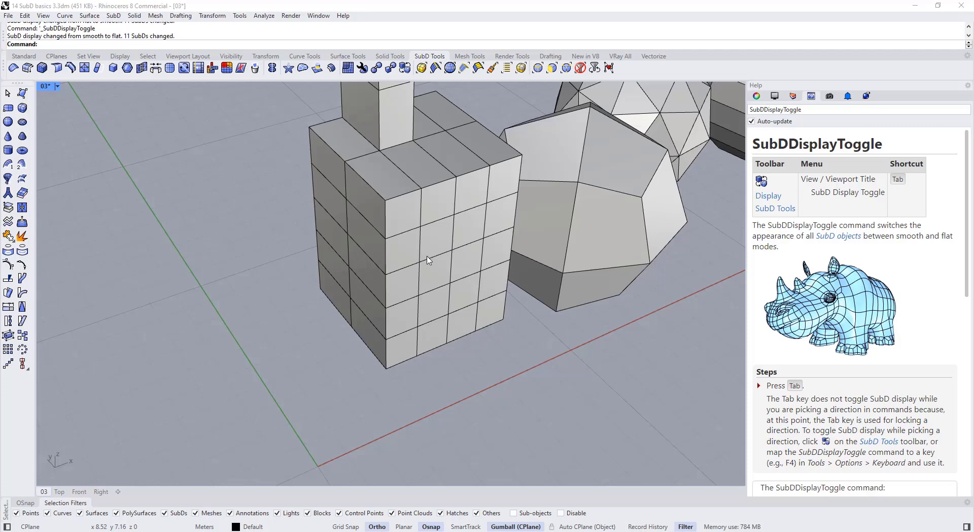
Select whole horizontal and vertical edge loops on the box, clearing the selection after each one
double_click(406, 234)
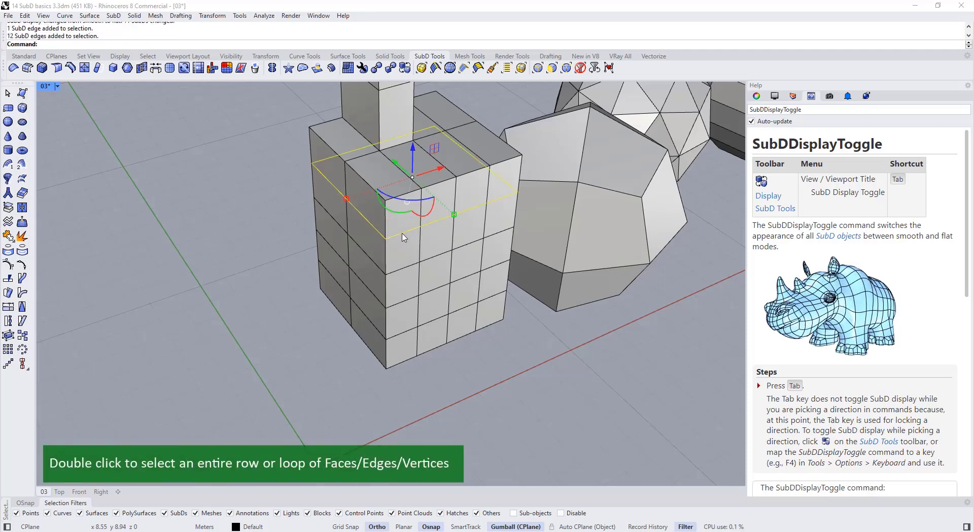
key(Escape)
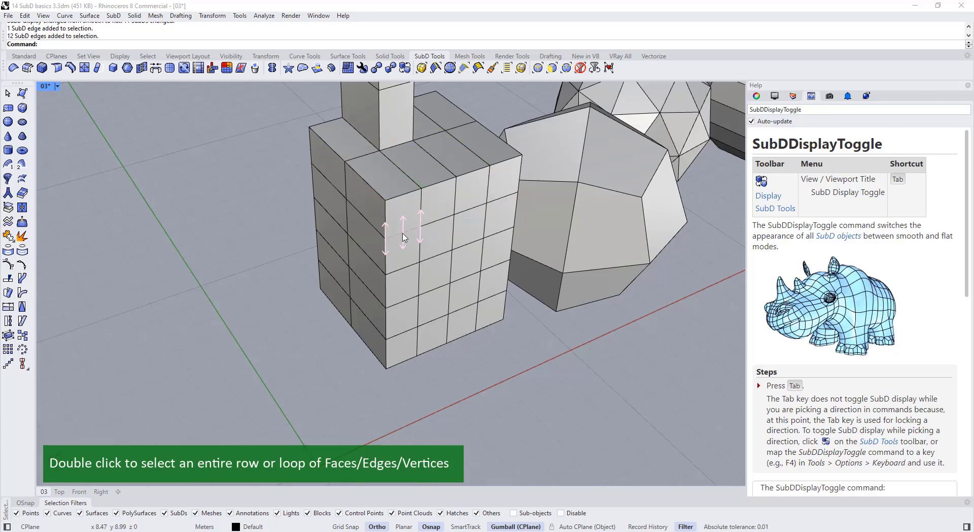
double_click(401, 232)
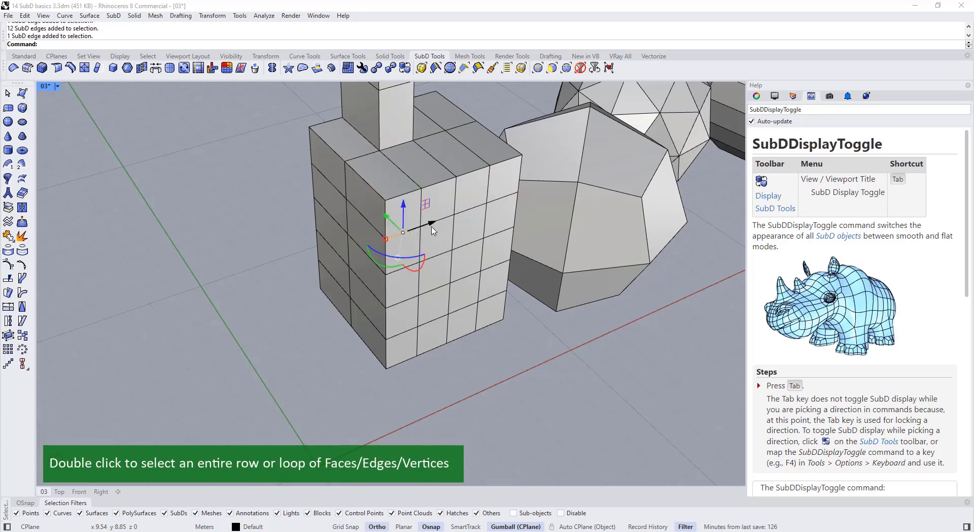
key(Escape)
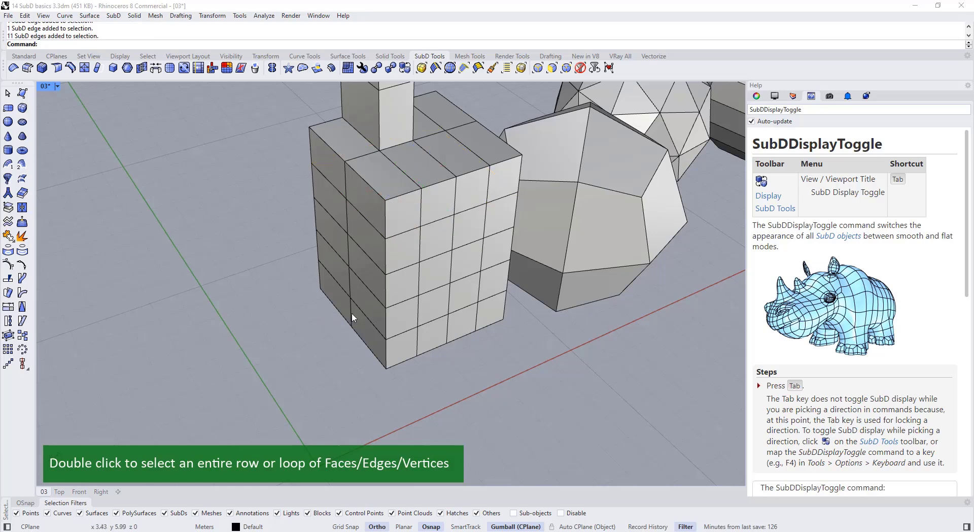
click(417, 334)
double_click(417, 335)
scroll(390, 321, down, 4)
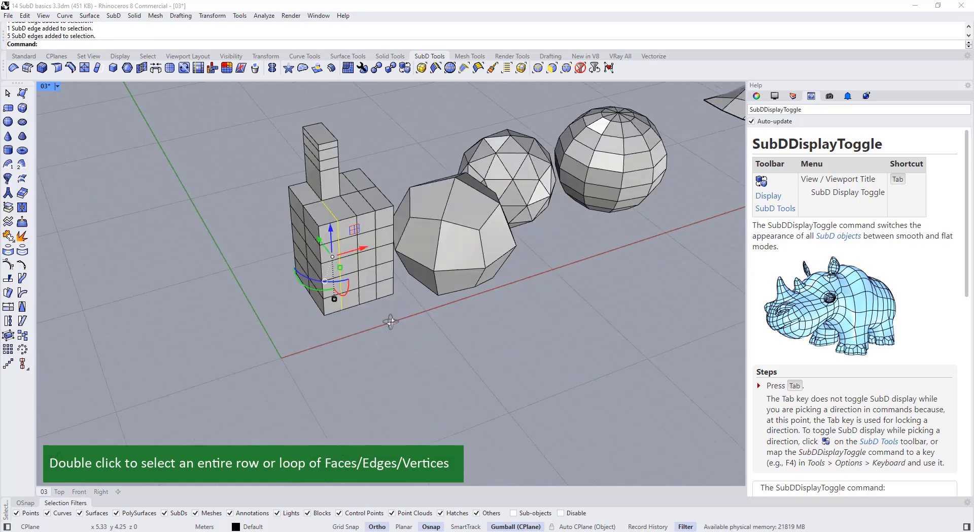
right_drag(390, 321, 532, 183)
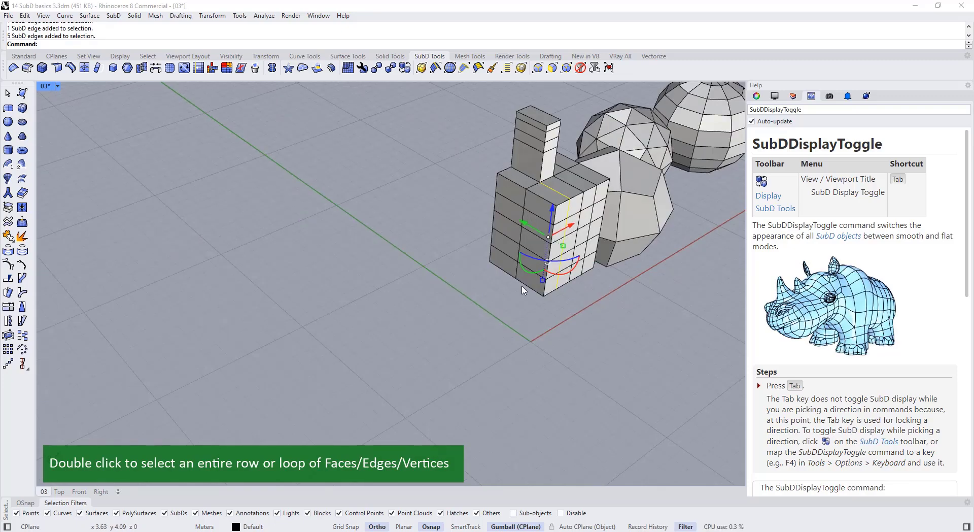
right_drag(521, 288, 338, 324)
click(338, 323)
right_drag(223, 244, 273, 263)
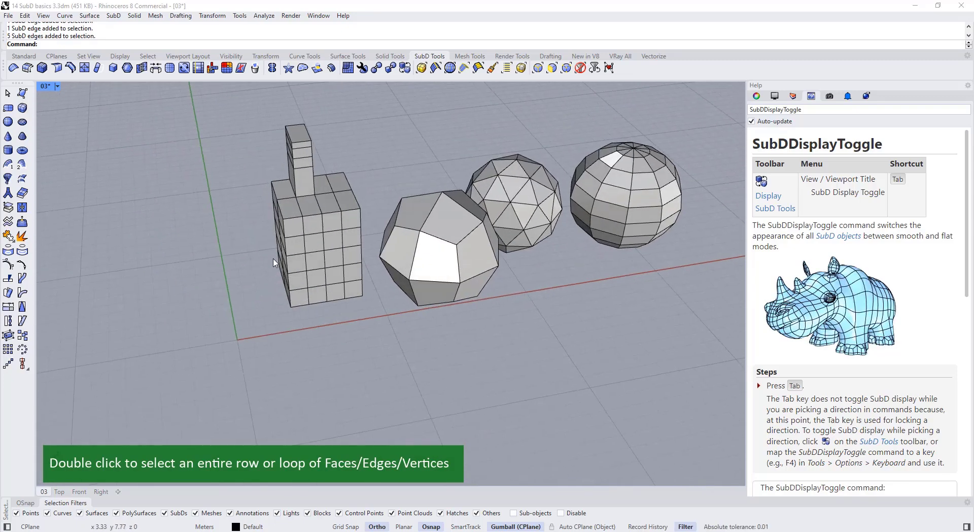
Select the complete ring of side faces around the box's top row and clear the selection
scroll(273, 263, up, 3)
scroll(327, 302, down, 3)
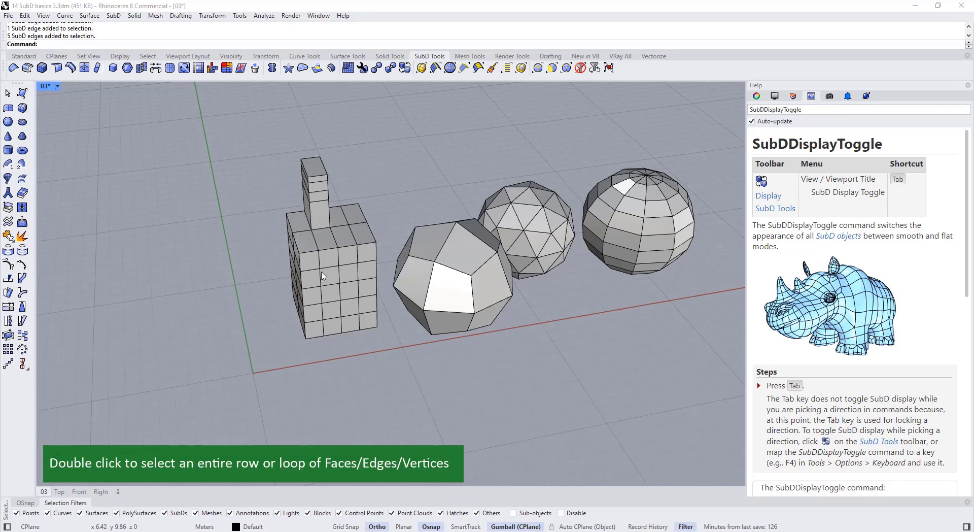
scroll(328, 268, up, 3)
ctrl+shift+click(292, 259)
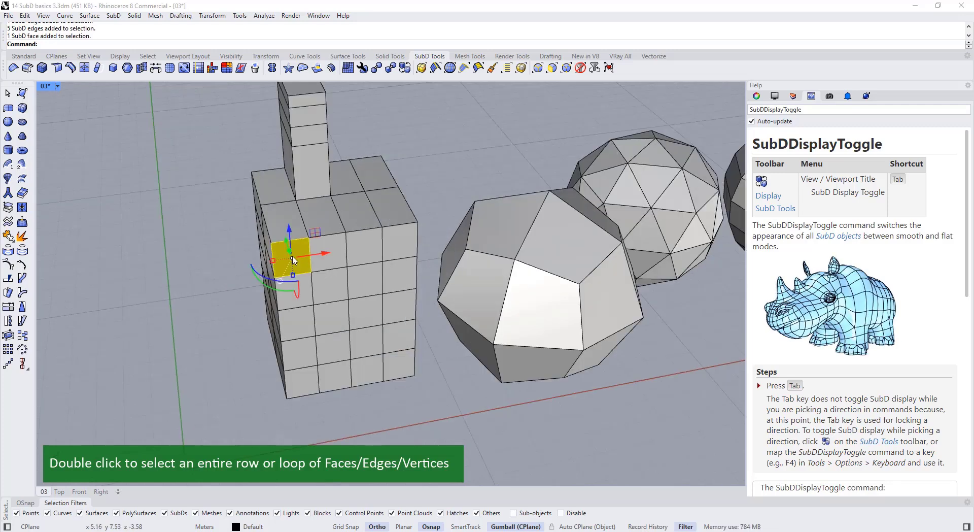
ctrl+shift+double_click(327, 249)
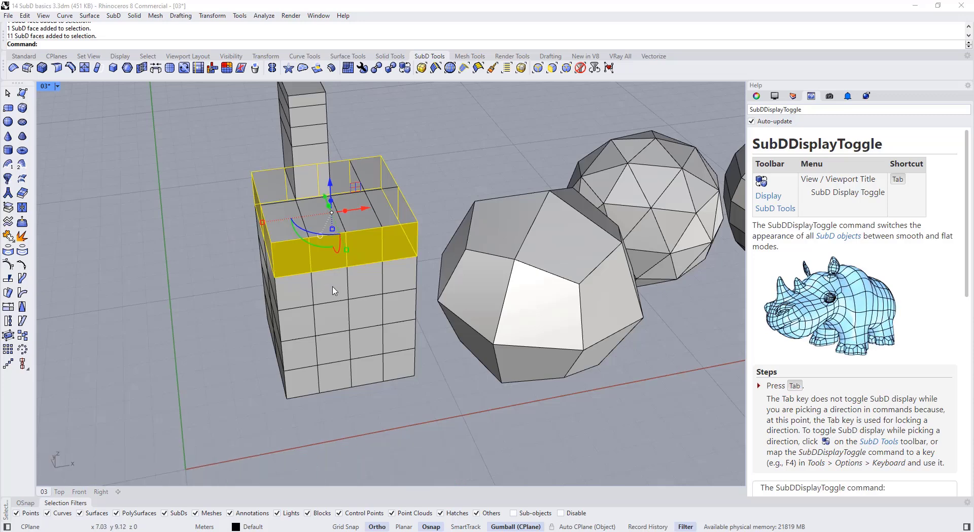
click(421, 192)
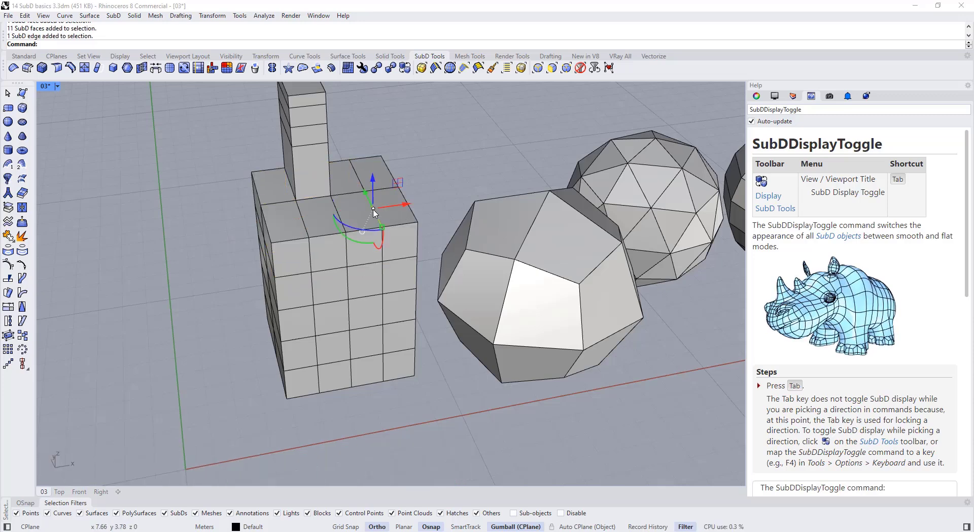
Select the box's front top edge row, add the horizontal edge loop just below it, and clear the selection
double_click(375, 230)
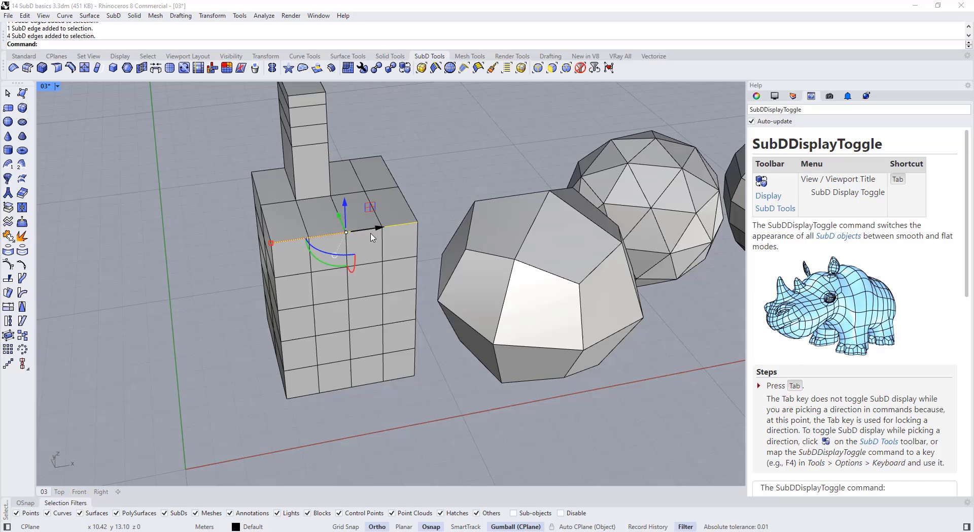
ctrl+shift+double_click(401, 259)
click(432, 195)
Duplicate the box with its column along the X axis to the other side of the Y axis
scroll(375, 246, down, 5)
shift+right_drag(362, 253, 376, 253)
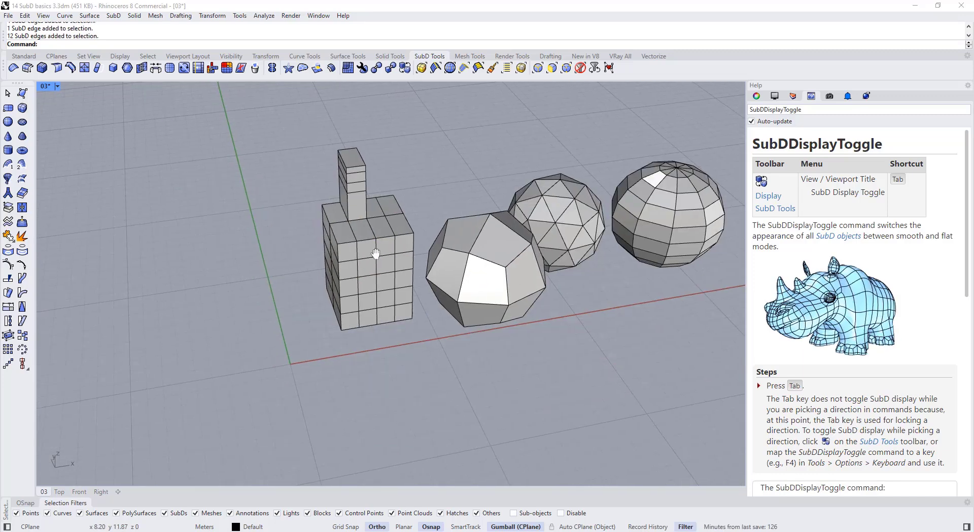
click(381, 252)
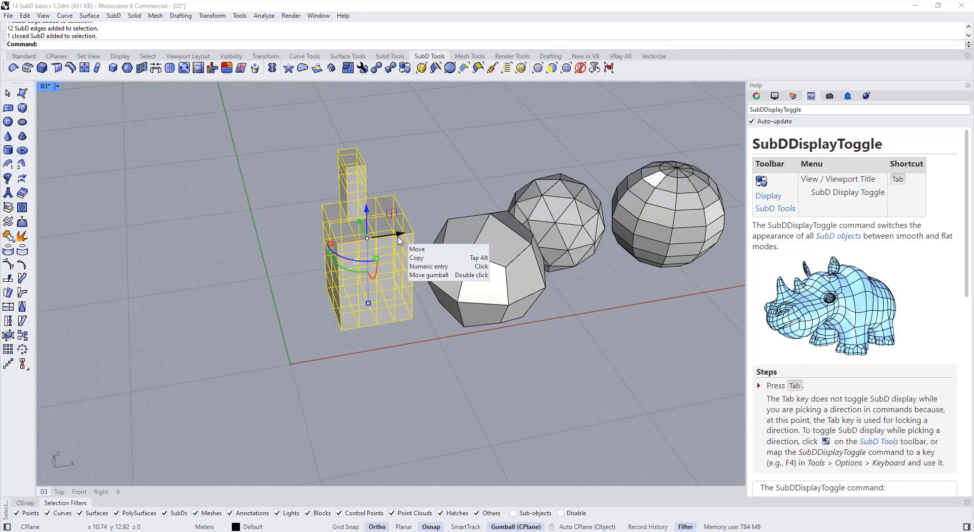
alt+drag(398, 235, 219, 262)
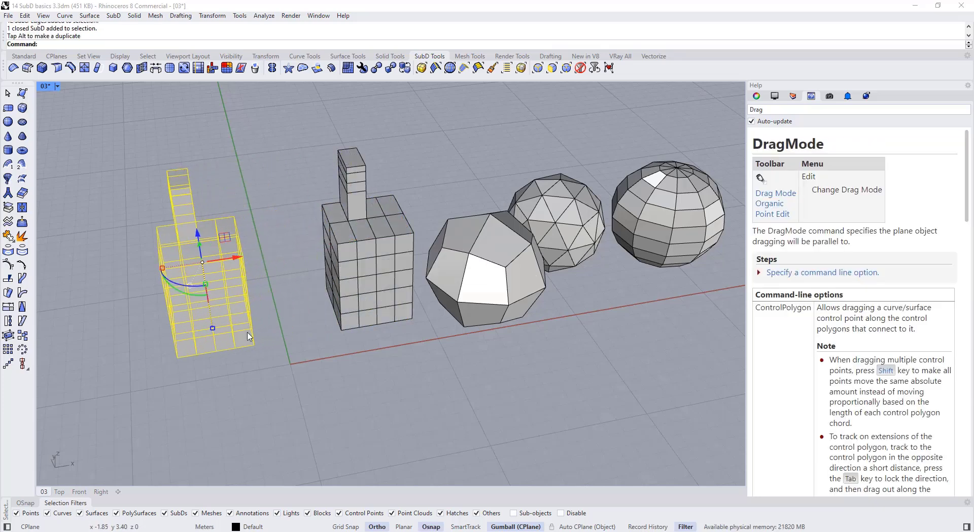
click(203, 372)
Subdivide the duplicated box with the SubDivide command
click(238, 301)
text(SubD)
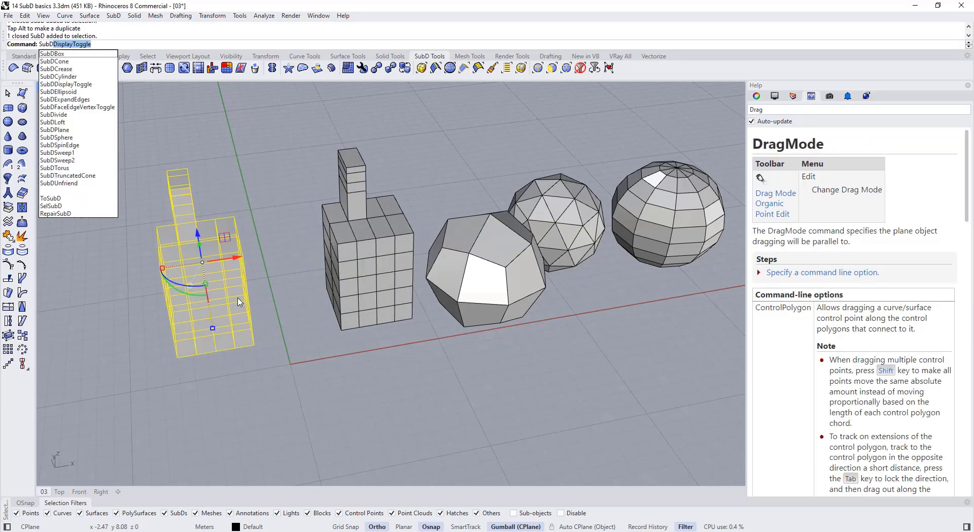
text(ivide)
key(Return)
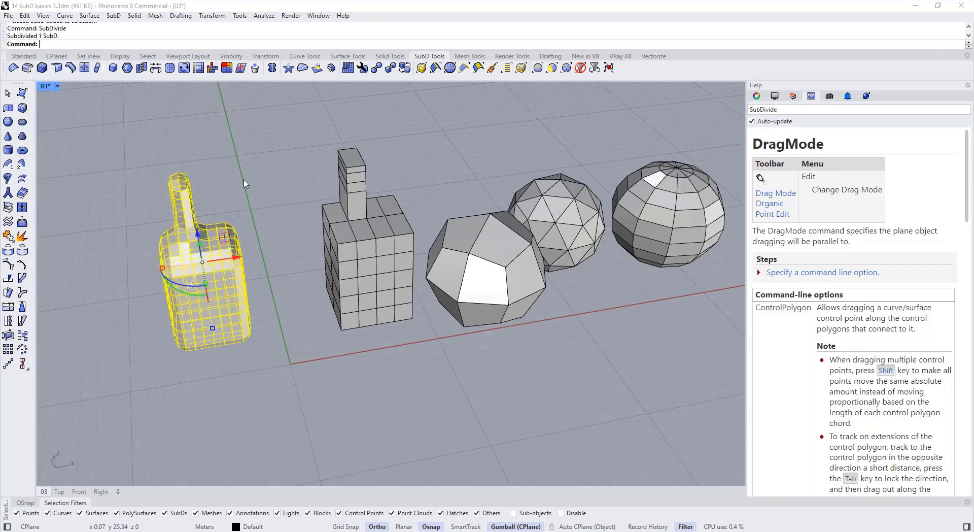
key(Escape)
Compare the subdivided copy with the original box in smooth and flat display, leaving them flat
right_drag(223, 261, 265, 261)
key(Tab)
key(Tab)
key(Tab)
key(Tab)
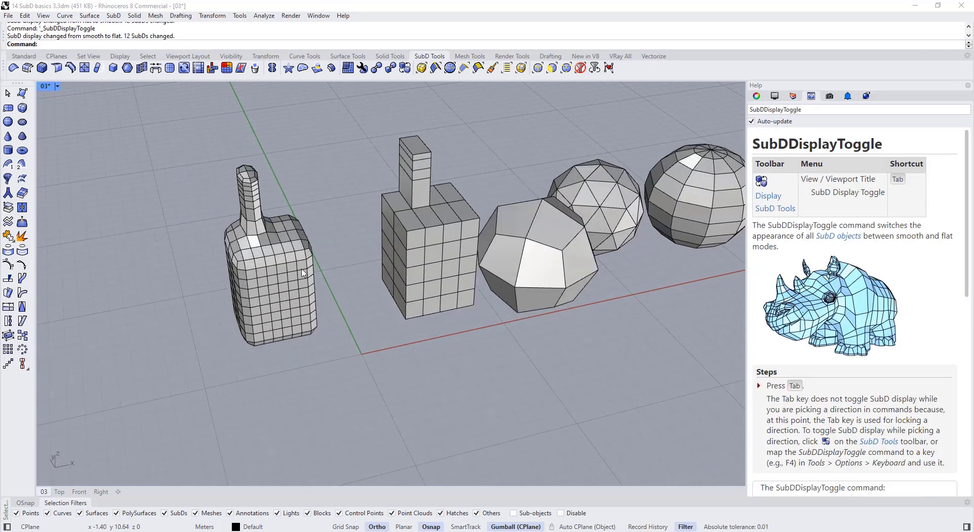
scroll(266, 263, up, 5)
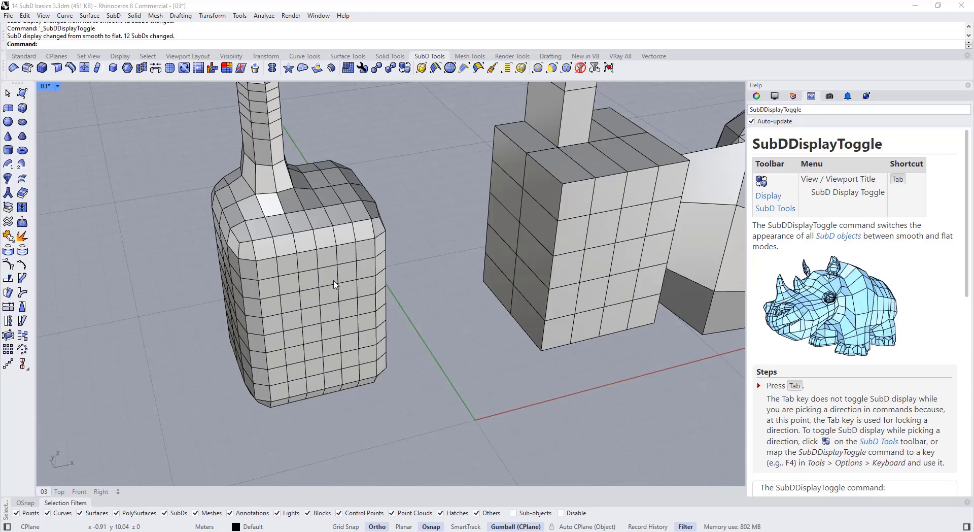
key(Tab)
key(Tab)
ctrl+shift+click(268, 288)
ctrl+shift+click(367, 274)
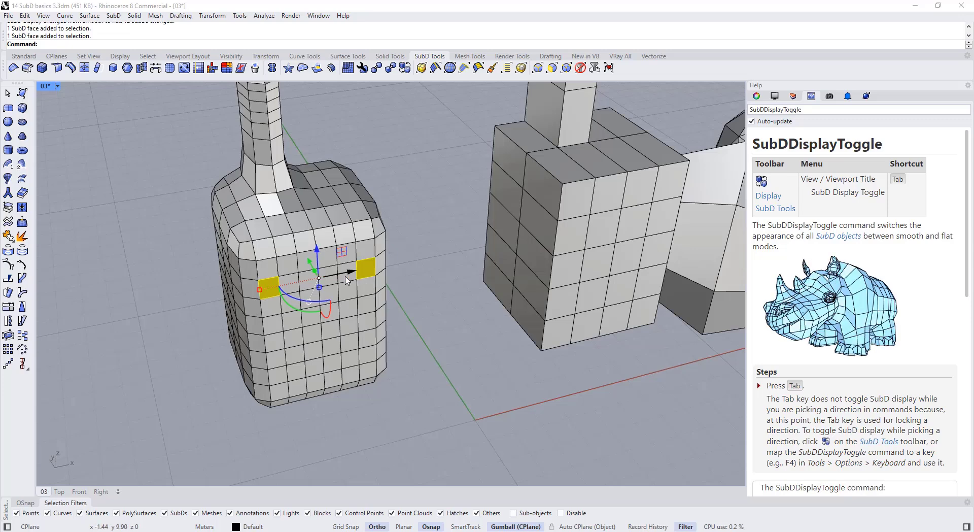
ctrl+shift+double_click(346, 282)
scroll(236, 307, up, 5)
scroll(237, 307, down, 5)
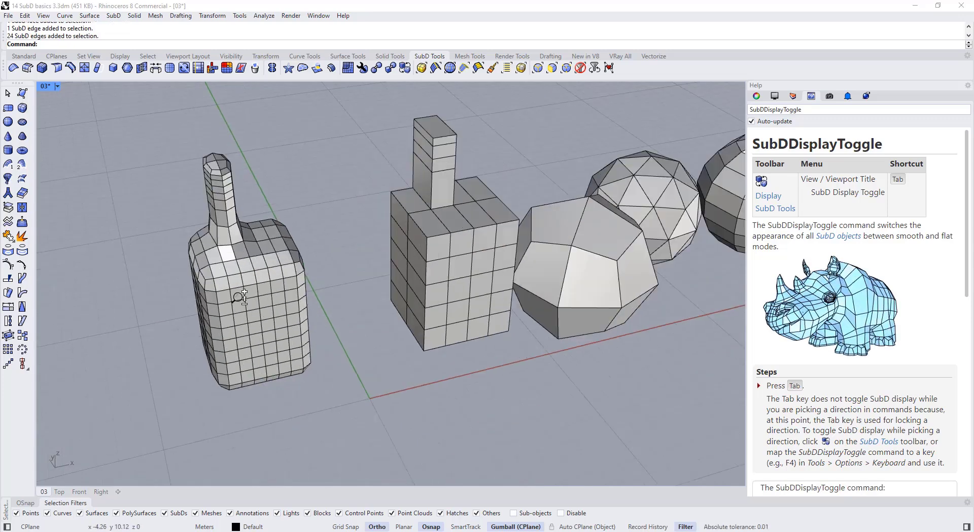
Select only the row of faces between two end faces on the subdivided copy's front and clear the selection
scroll(237, 307, up, 3)
ctrl+shift+click(191, 320)
ctrl+shift+click(402, 287)
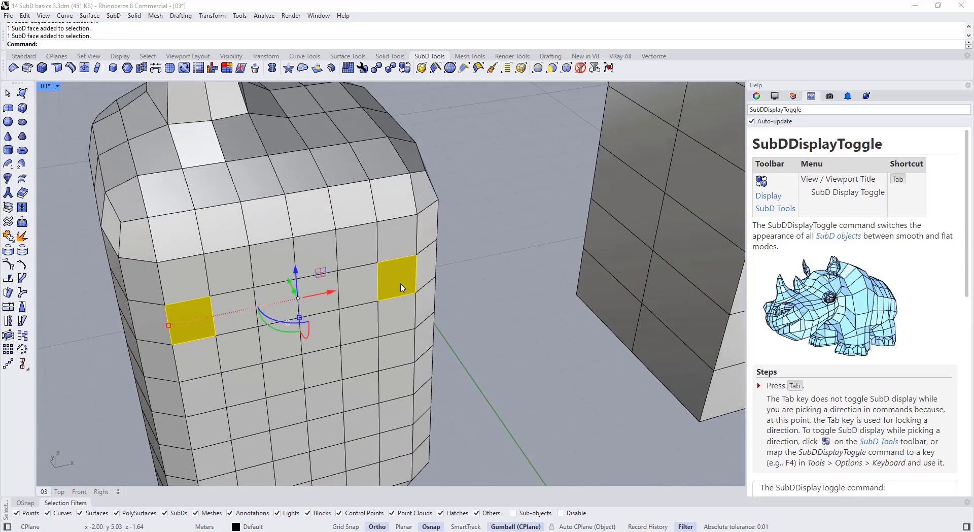
ctrl+shift+double_click(354, 287)
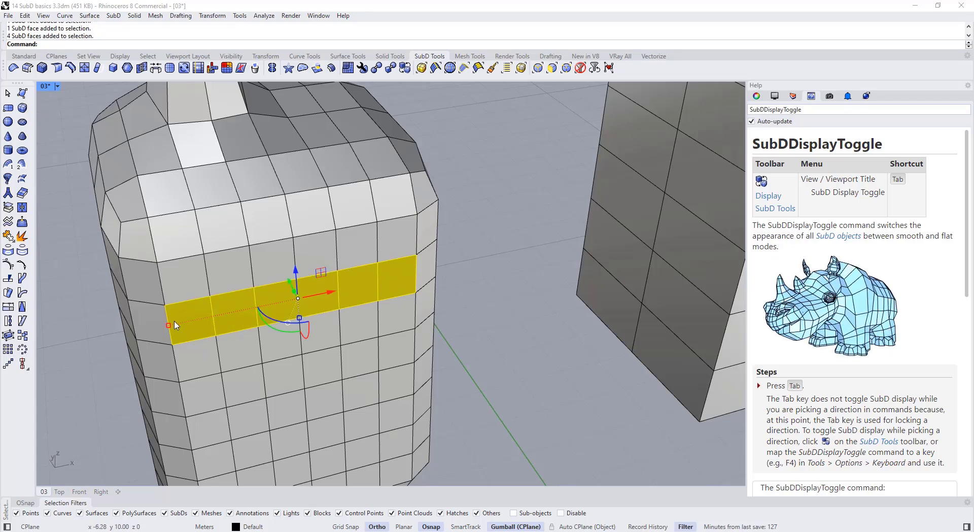
scroll(422, 299, down, 8)
right_drag(426, 293, 556, 351)
click(556, 351)
Select only the run of edges between two end edges on the subdivided copy's front and clear the selection
scroll(556, 351, up, 5)
ctrl+shift+click(311, 230)
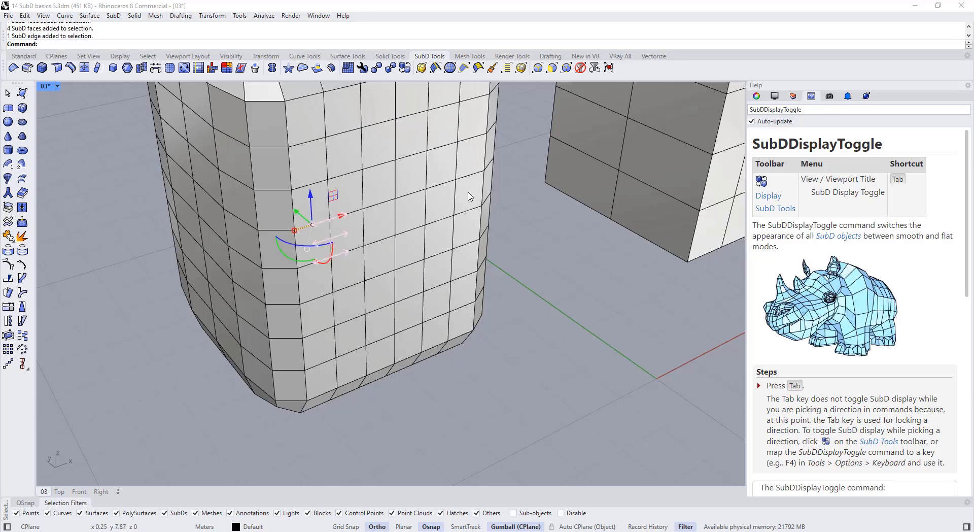
ctrl+shift+click(471, 179)
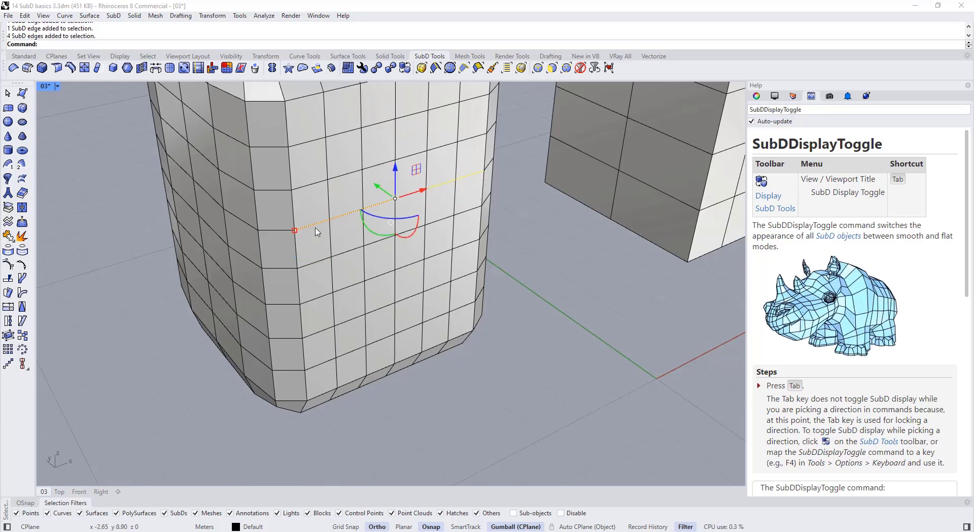
scroll(333, 264, down, 5)
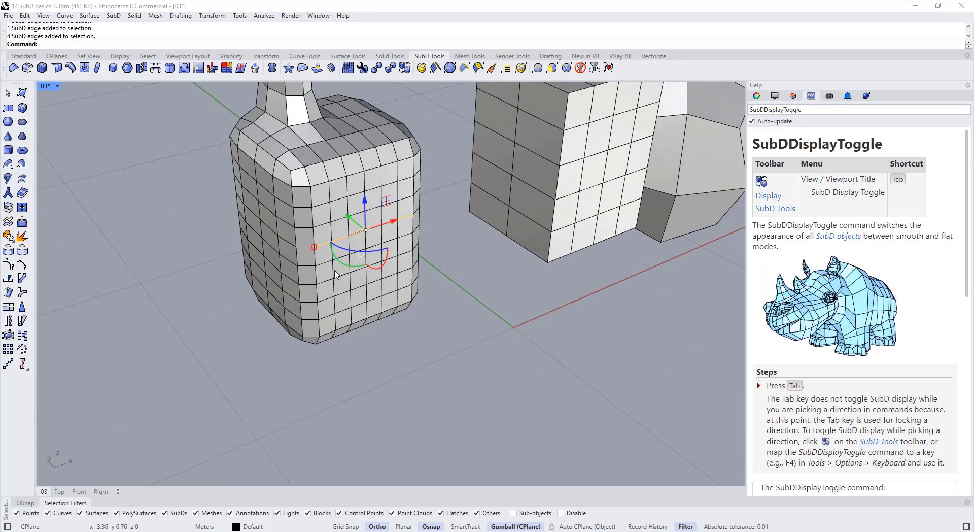
shift+right_drag(390, 345, 382, 395)
click(382, 395)
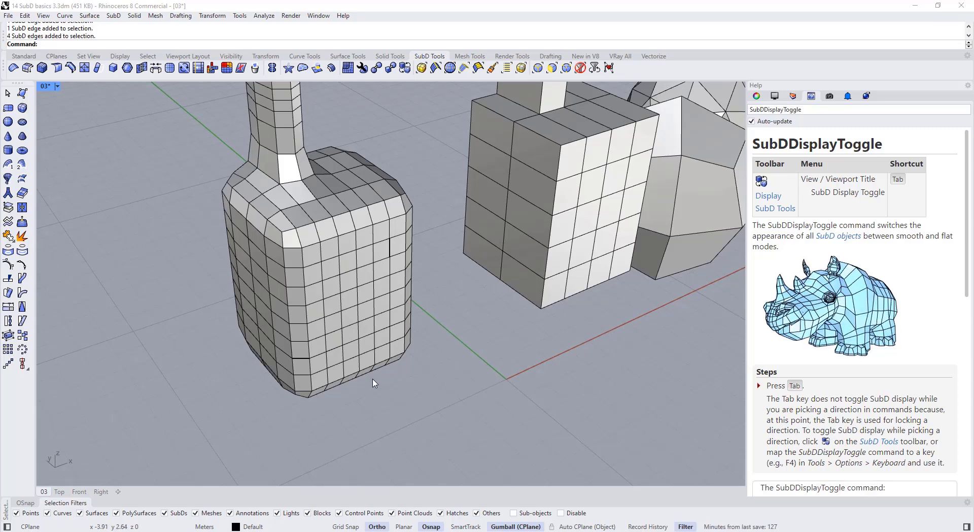
Select the face ring around the subdivided copy's upper rim and every face it encloses up to the neck's top using SelFacesToBoundary
shift+right_drag(356, 353, 324, 332)
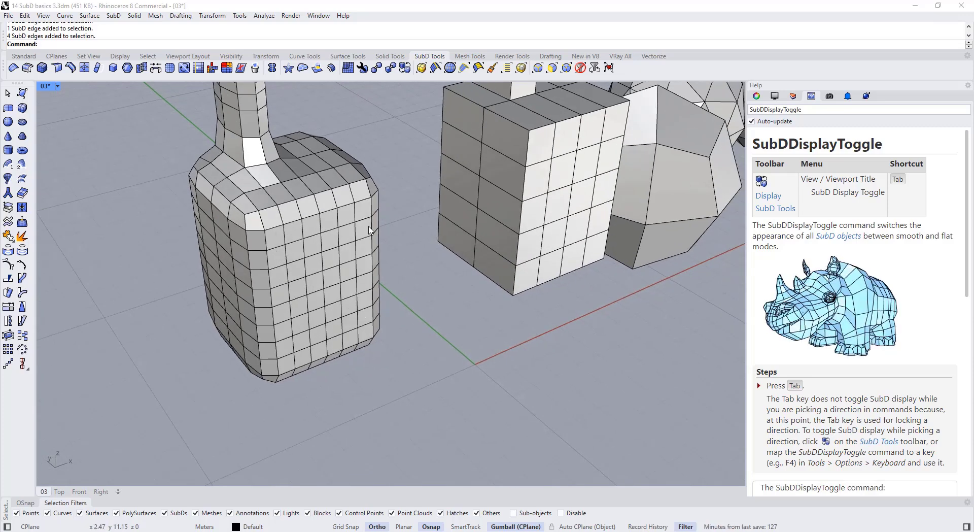
key(Tab)
key(Tab)
ctrl+shift+click(260, 222)
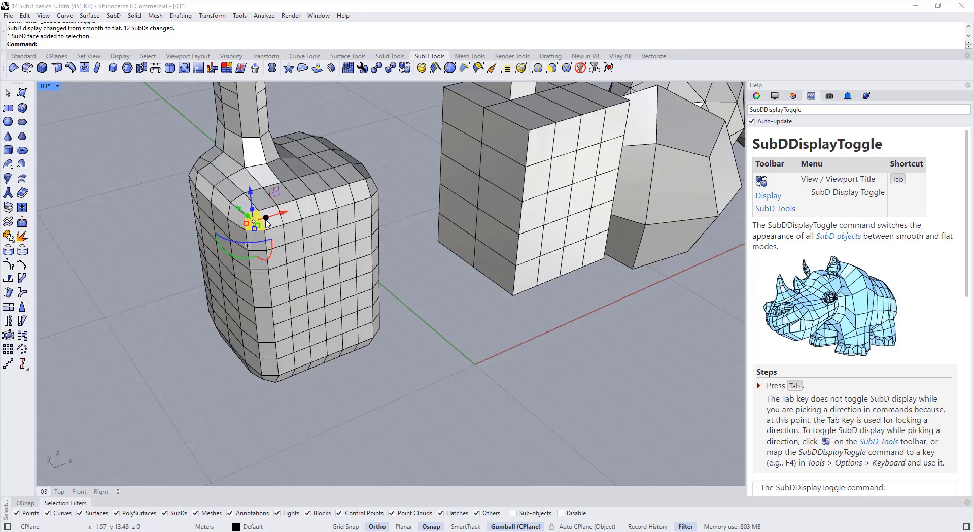
ctrl+shift+double_click(277, 224)
shift+right_drag(277, 226, 330, 260)
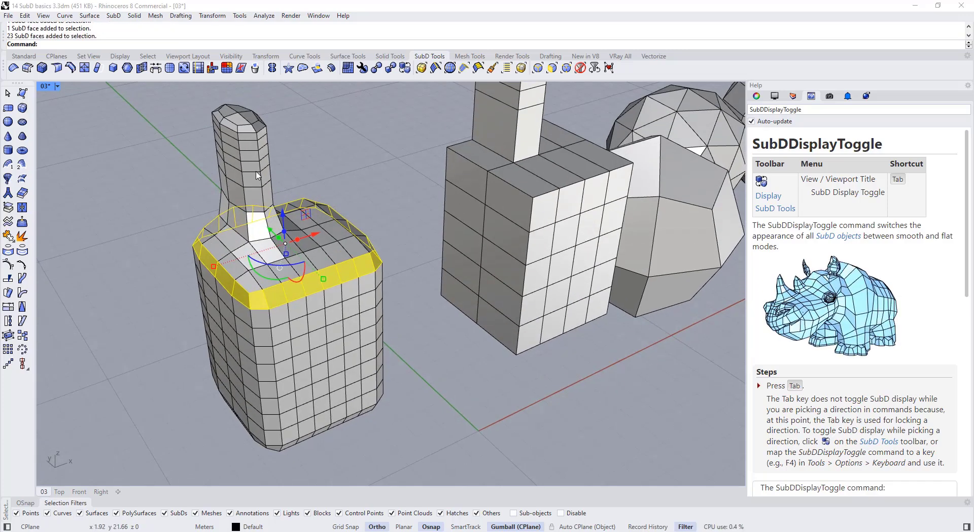
click(522, 68)
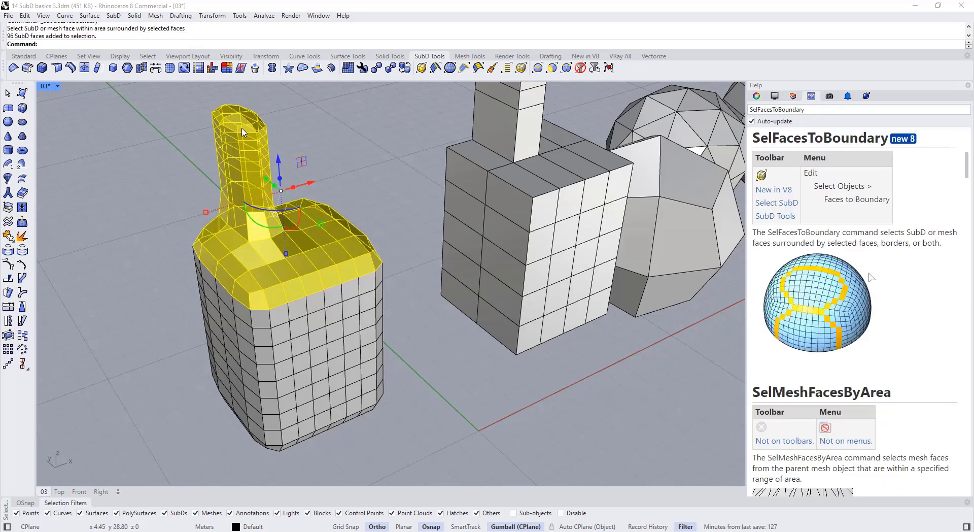
Remove only the face ring around the upper rim from the selection, and clear the remaining selected faces
shift+right_drag(309, 282, 300, 284)
ctrl+click(276, 302)
ctrl+double_click(287, 293)
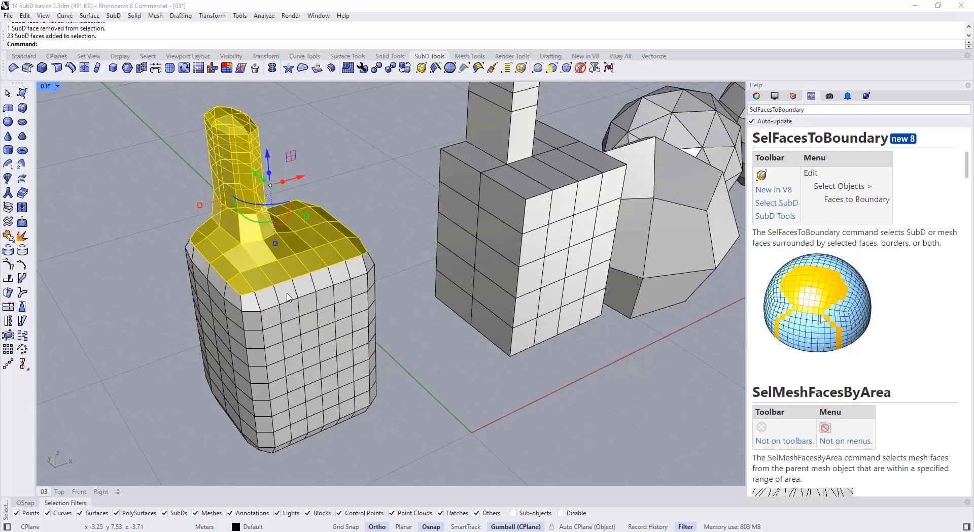
click(393, 317)
Select the face loop framing the original box's front and add the front faces it encloses using SelFacesToBoundary
scroll(394, 316, down, 4)
right_drag(393, 317, 410, 327)
scroll(316, 251, up, 4)
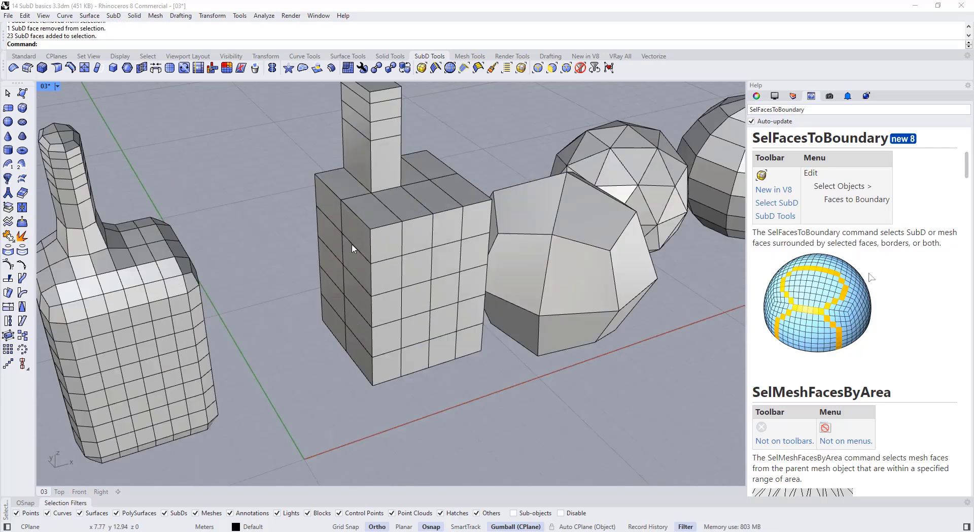
ctrl+shift+click(352, 243)
ctrl+shift+double_click(382, 220)
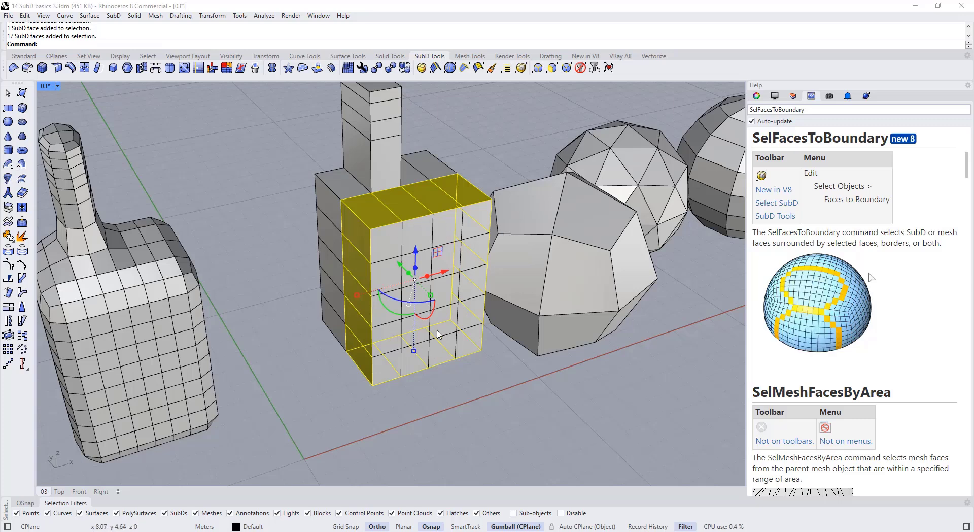
shift+right_drag(392, 261, 351, 287)
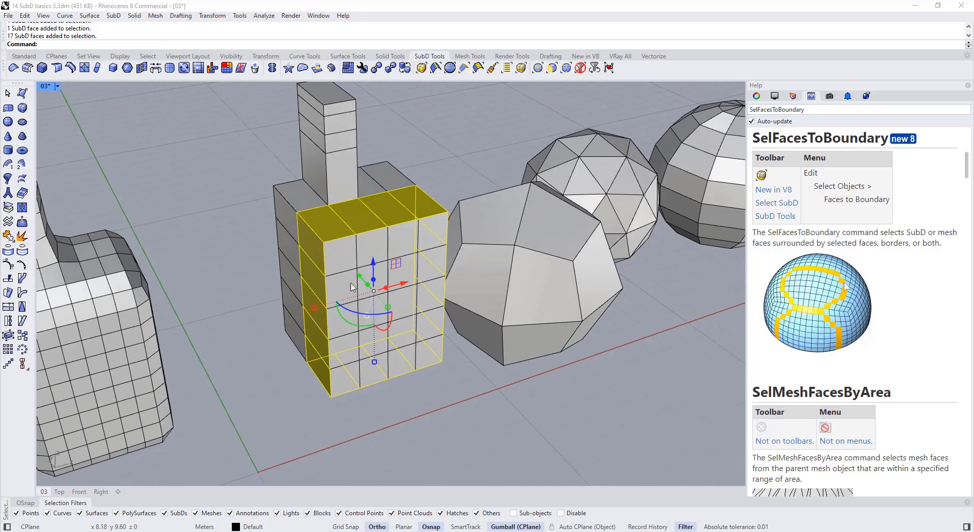
click(520, 69)
click(379, 245)
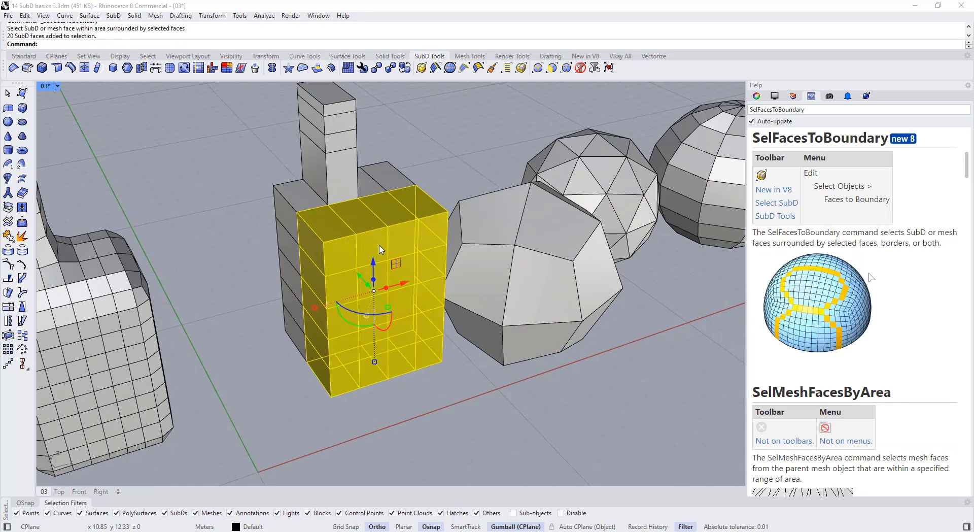
Remove the framing face loop from the selection so only the box's front faces stay selected, and clear the selection
ctrl+click(335, 230)
scroll(315, 250, down, 5)
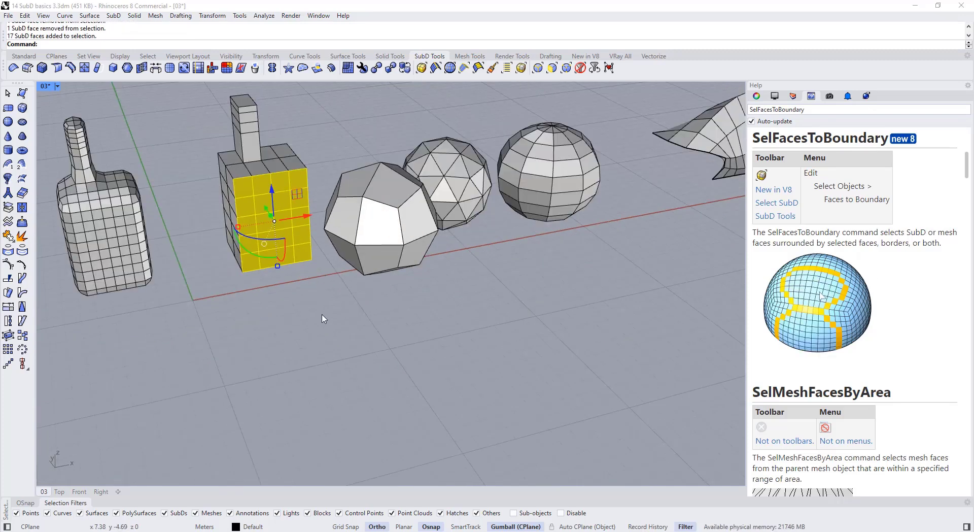
click(322, 315)
Restrict selection to edges, window-select edges on the spheres beside the box, and pick a single edge on the coarse quad sphere
shift+right_drag(335, 287, 335, 326)
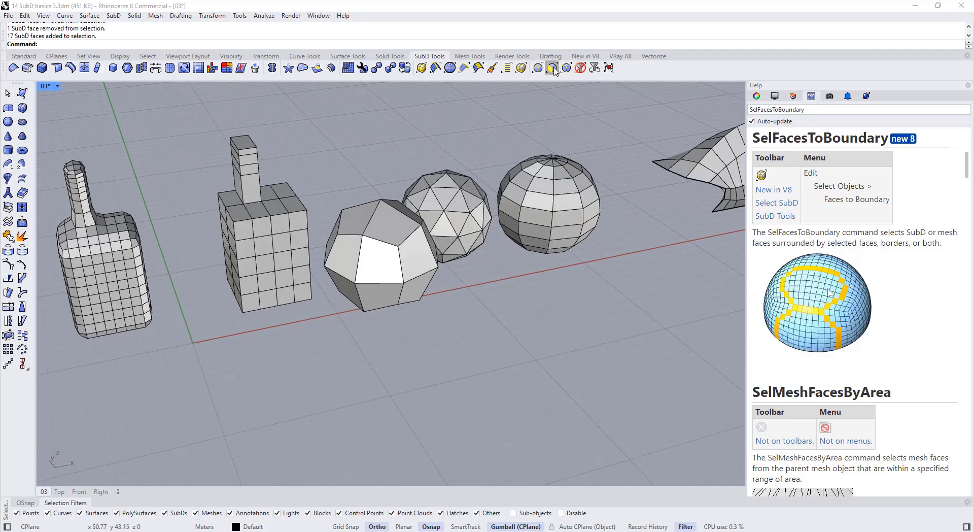
shift+right_drag(536, 100, 489, 128)
click(538, 68)
drag(293, 181, 362, 350)
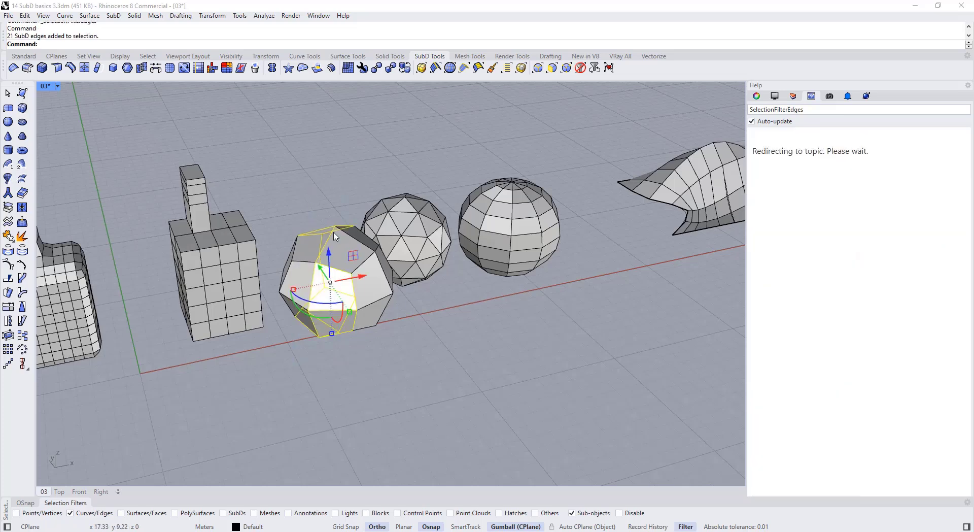
drag(320, 189, 422, 338)
click(327, 242)
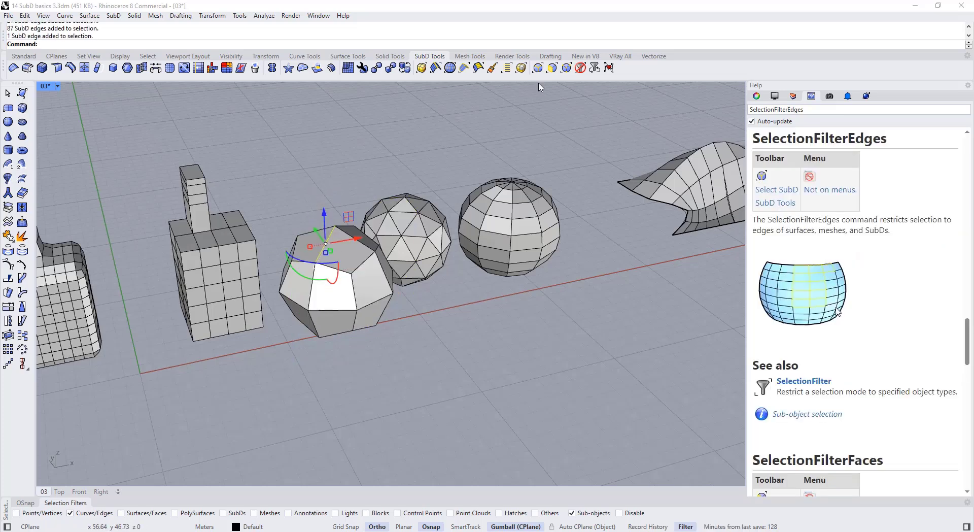
Restrict selection to faces and pick individual faces on the coarse quad sphere
click(361, 254)
click(326, 299)
click(359, 253)
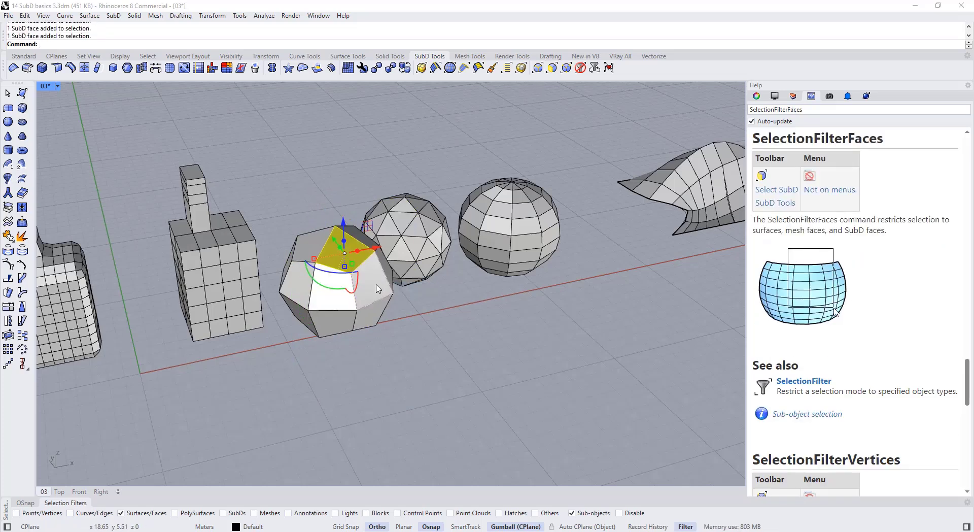
click(376, 286)
Restrict selection to vertices, select vertices on the coarse quad sphere, clear them, and reset the selection filter
click(566, 68)
scroll(315, 218, up, 3)
click(320, 213)
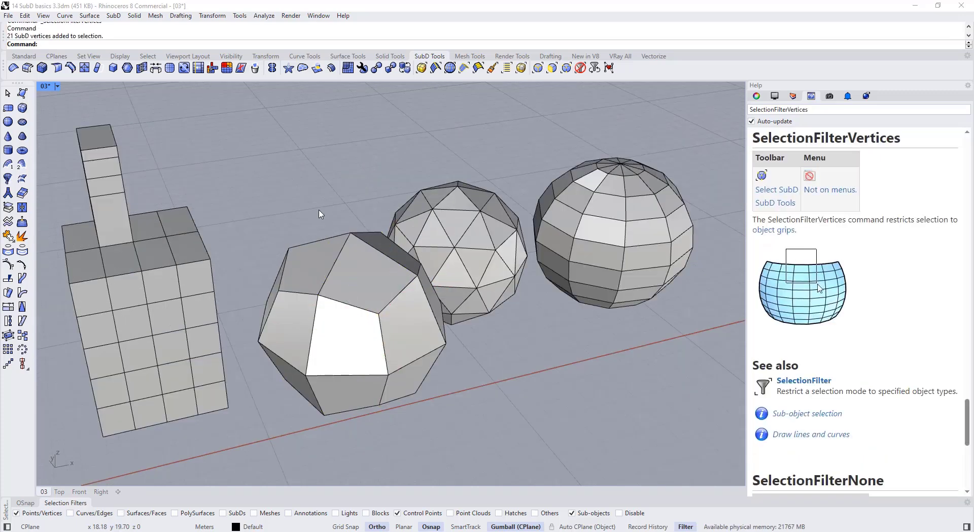
click(580, 69)
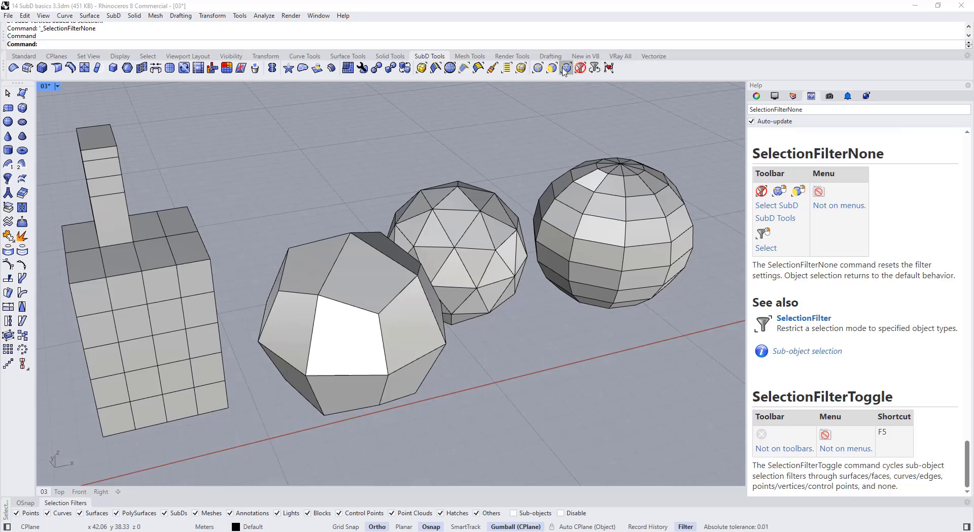
Restrict selection to faces and select several adjacent faces together on the coarse quad sphere's front
click(566, 68)
shift+click(324, 264)
shift+click(348, 334)
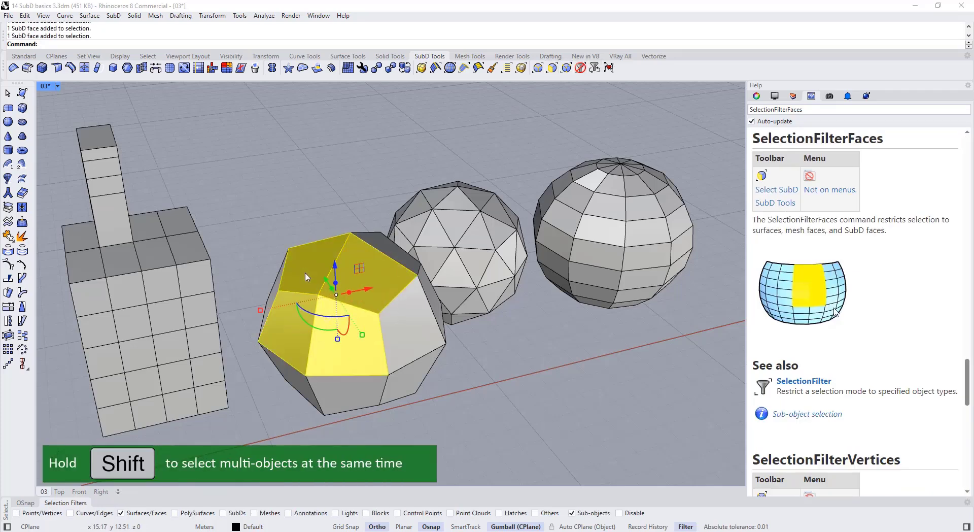
Cycle the selected faces through edges and vertices with SubDFaceEdgeVertexToggle, reset the selection filter, and clear the selection
click(595, 68)
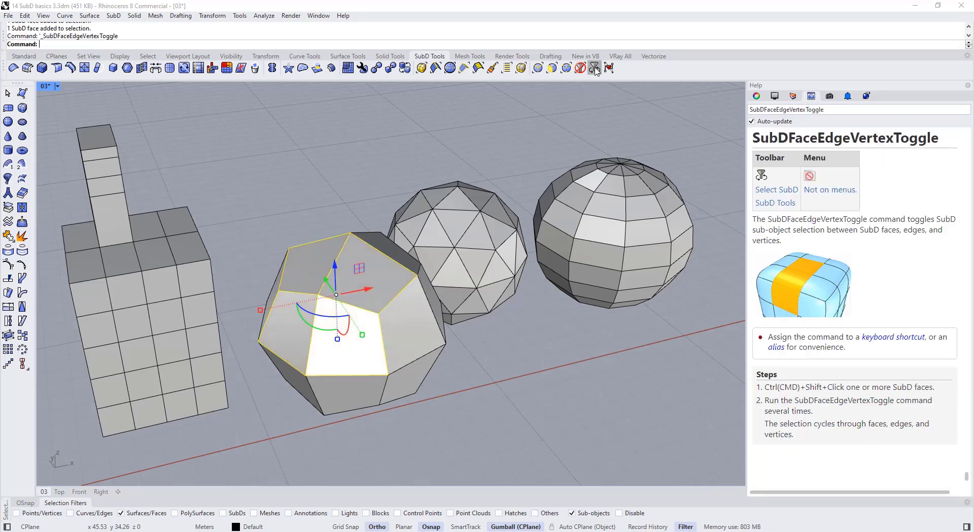
click(594, 67)
click(594, 68)
click(580, 68)
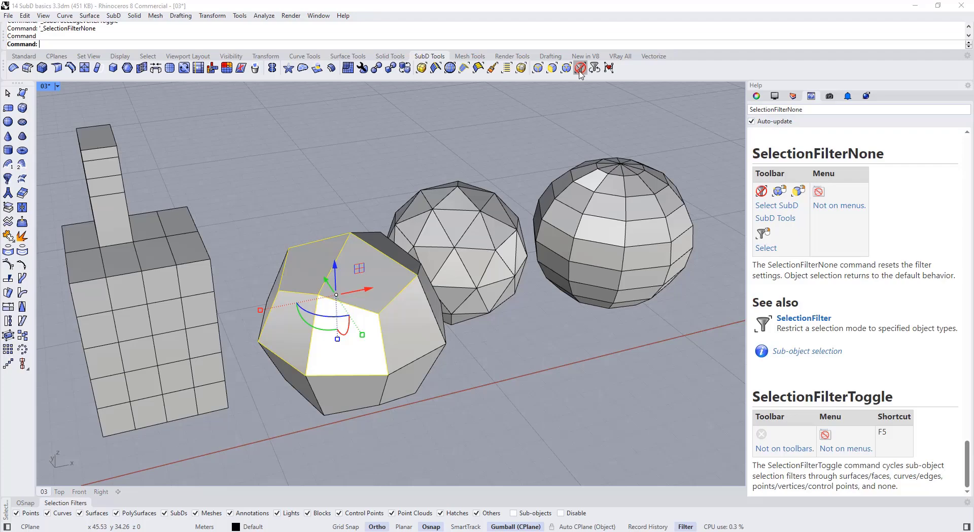
click(415, 160)
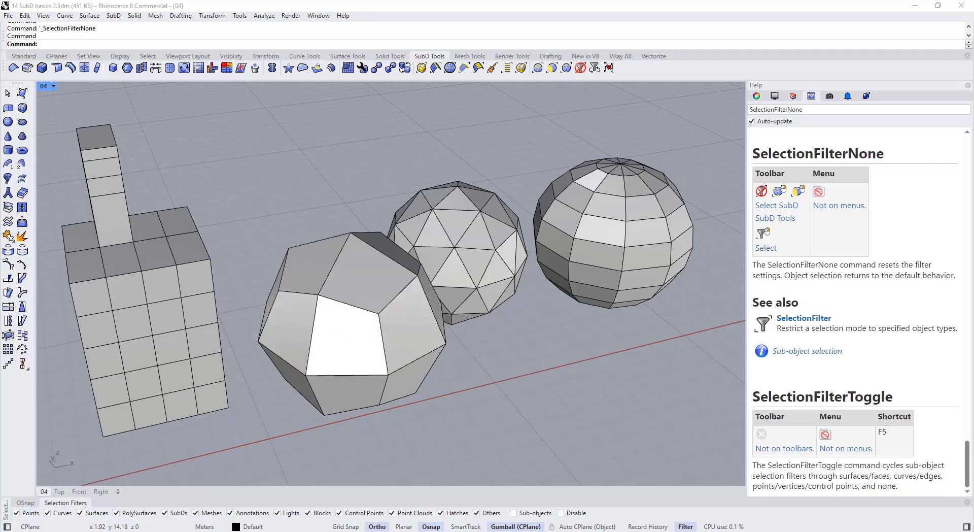
Select one face on the side of the sphere with poles and set the gumball alignment to Object
right_drag(494, 202, 543, 221)
scroll(451, 254, down, 14)
right_drag(471, 324, 337, 319)
scroll(366, 313, up, 5)
click(372, 322)
scroll(337, 320, up, 5)
key(Escape)
right_drag(380, 274, 588, 235)
scroll(599, 191, up, 6)
ctrl+shift+click(570, 206)
scroll(573, 206, down, 10)
scroll(536, 169, up, 5)
right_drag(536, 169, 411, 218)
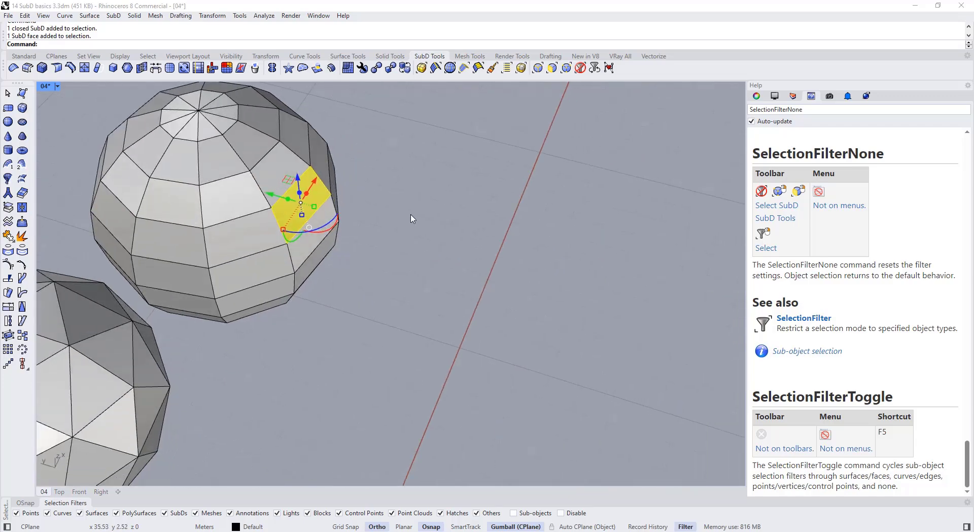
scroll(340, 188, down, 5)
scroll(327, 203, up, 6)
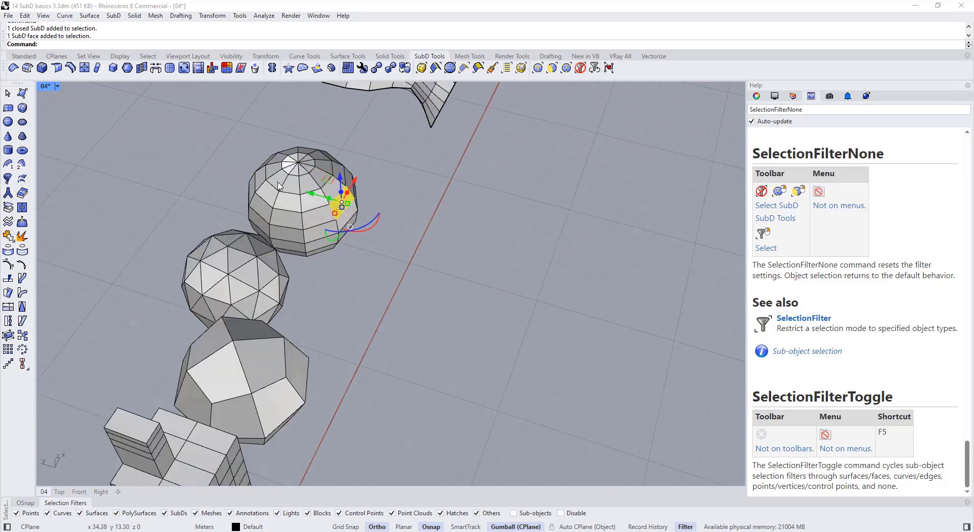
scroll(327, 228, up, 3)
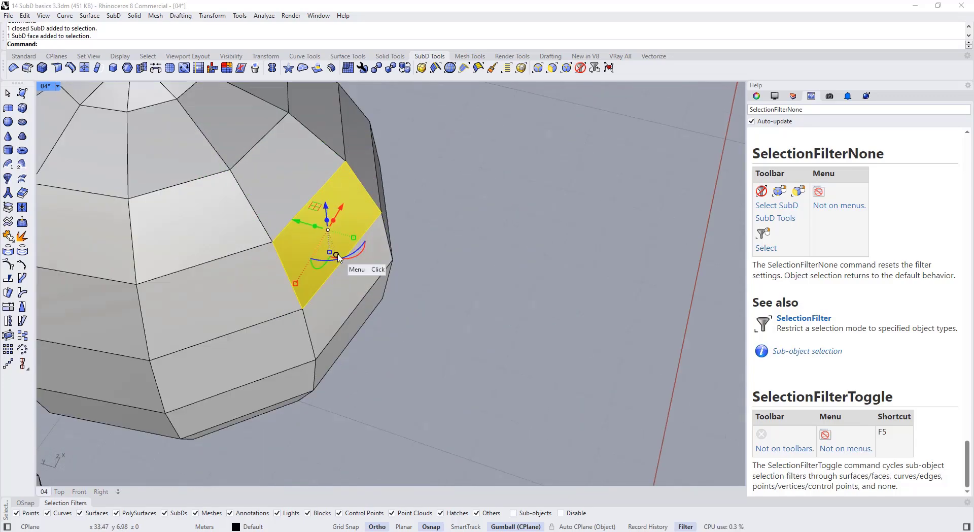
click(336, 255)
click(377, 335)
Move the selected sphere face outward along its own normal and deselect it
scroll(324, 244, down, 6)
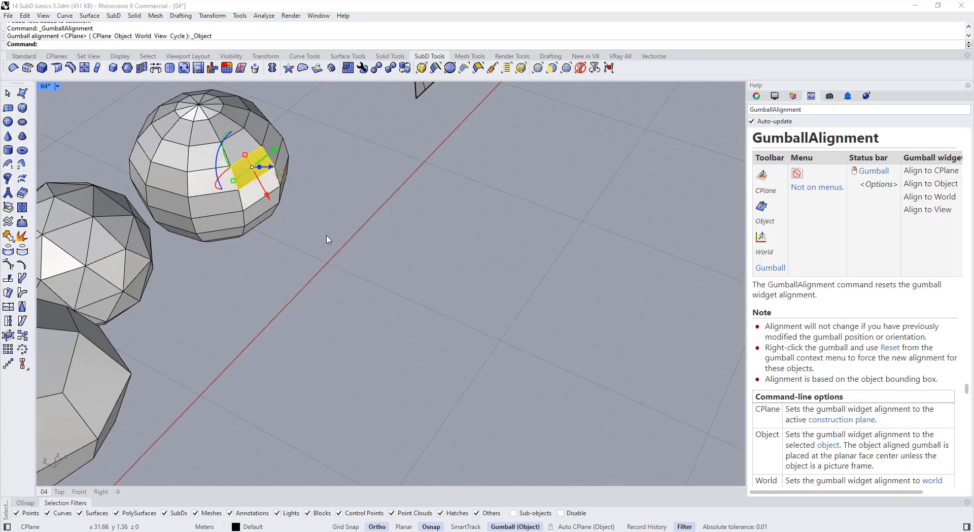
scroll(247, 127, up, 5)
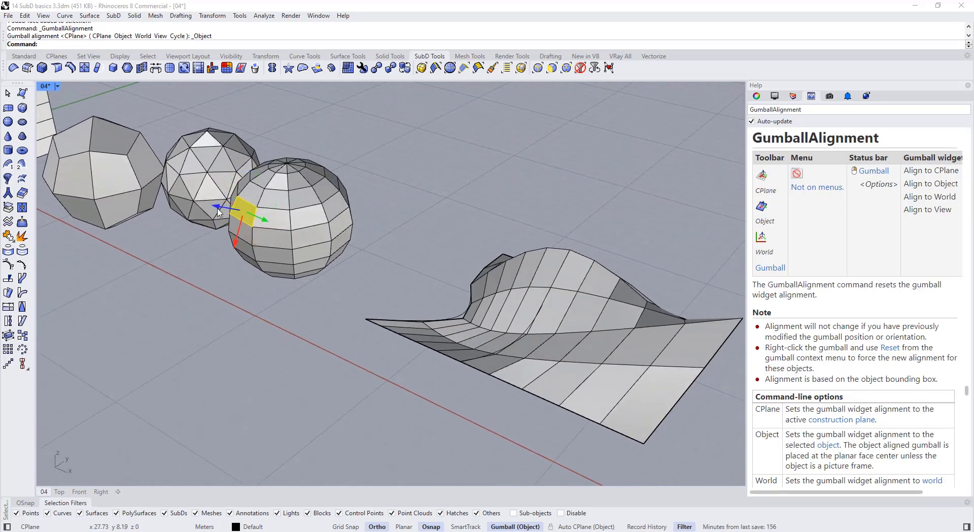
drag(196, 202, 194, 202)
click(224, 309)
Move another side face of the same sphere outward along its normal and deselect it
scroll(297, 208, up, 3)
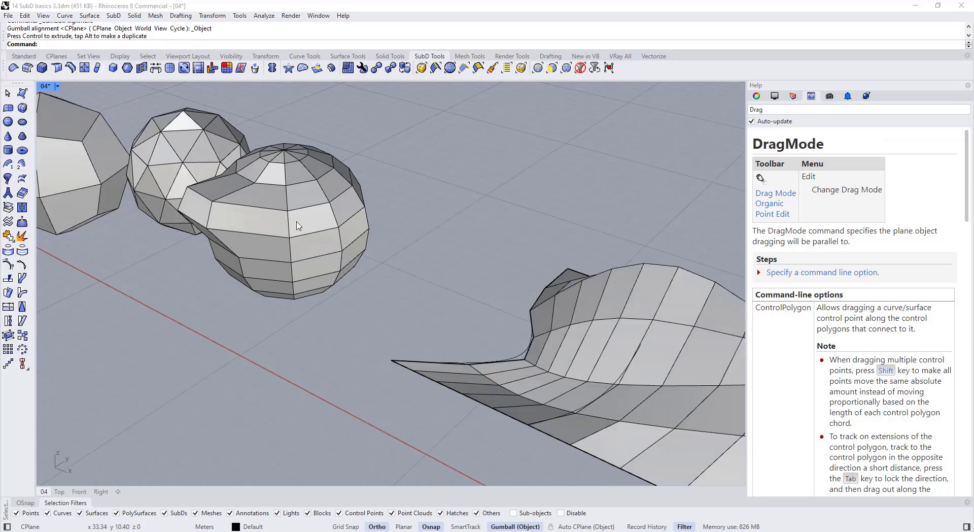
ctrl+shift+click(299, 225)
right_drag(300, 225, 459, 213)
drag(472, 202, 491, 197)
click(523, 246)
Compare the deformed sphere in smooth and flat display, leaving it flat
key(Tab)
right_drag(527, 277, 576, 311)
scroll(577, 311, down, 2)
scroll(563, 300, up, 2)
key(Tab)
key(Tab)
Select a front face on the deformed sphere and relocate its gumball to the midpoint of the face's upper edge
ctrl+shift+click(446, 218)
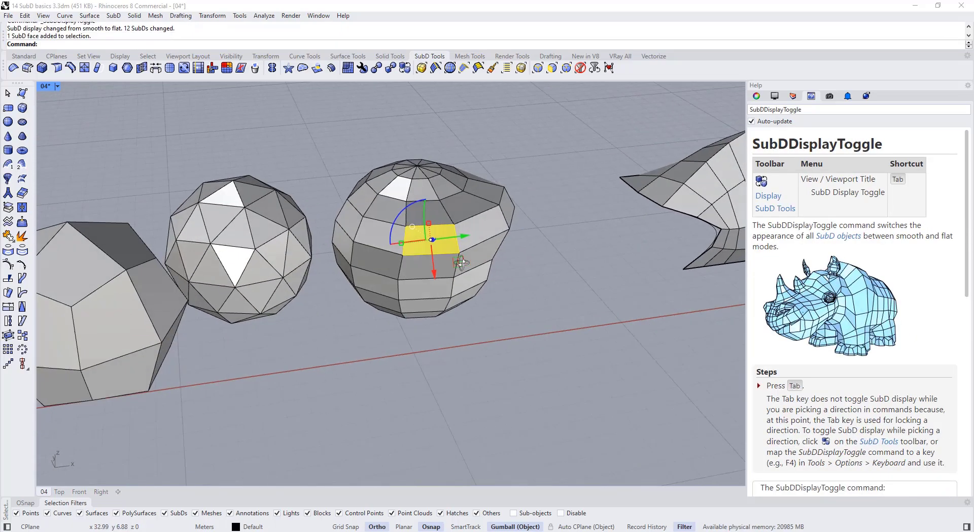
right_drag(446, 218, 280, 215)
right_drag(324, 244, 602, 186)
scroll(359, 252, up, 3)
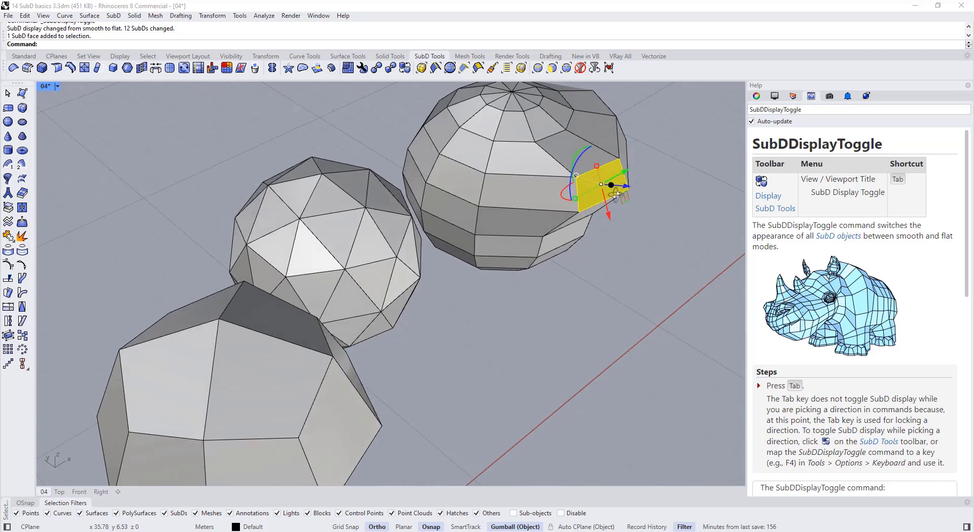
scroll(598, 187, up, 3)
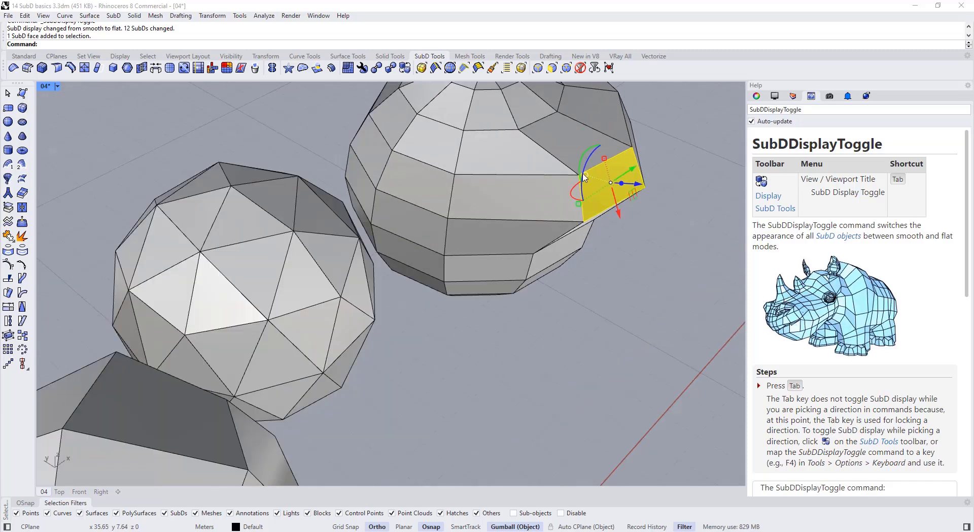
double_click(611, 184)
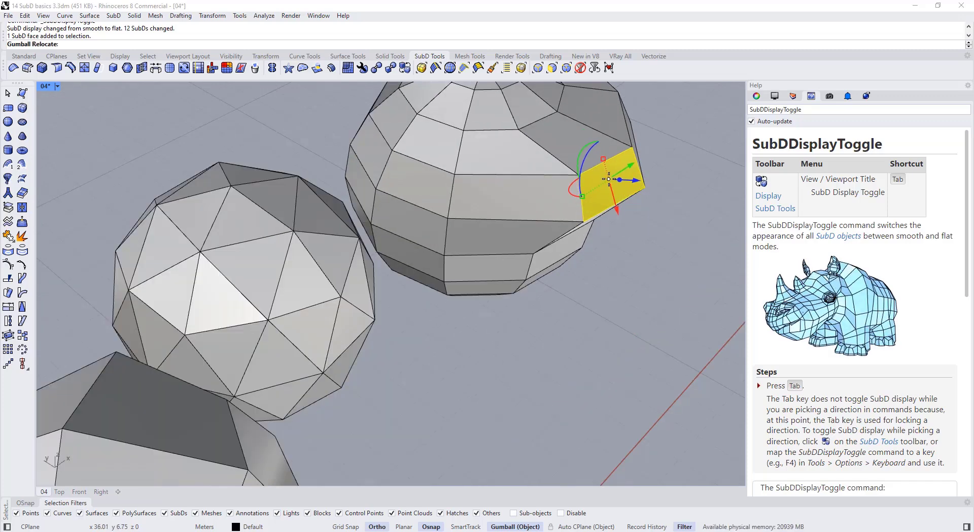
click(605, 161)
Scale the selected face down in height from its upper edge using the relocated gumball
scroll(600, 137, down, 3)
right_drag(600, 137, 558, 214)
drag(559, 214, 561, 224)
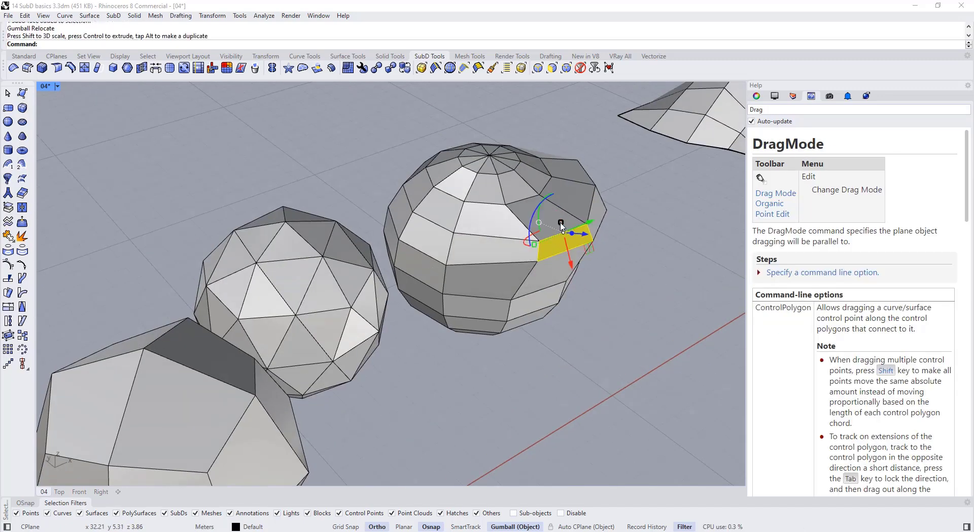
Rotate the relocated gumball's axes so the red axis runs along the selected face's upper edge
scroll(568, 229, up, 3)
right_drag(575, 236, 492, 233)
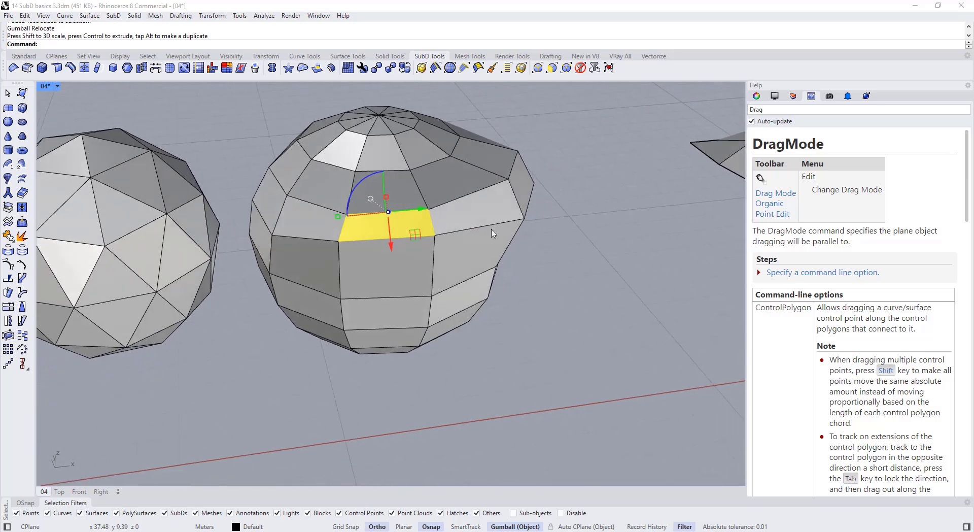
ctrl+drag(361, 182, 348, 214)
right_drag(456, 236, 603, 202)
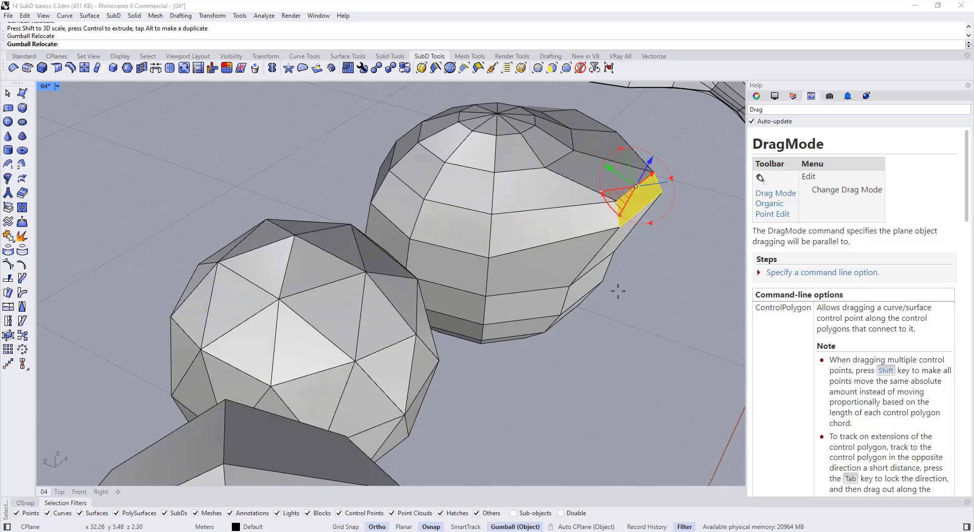
ctrl+drag(590, 241, 594, 208)
right_drag(595, 208, 428, 274)
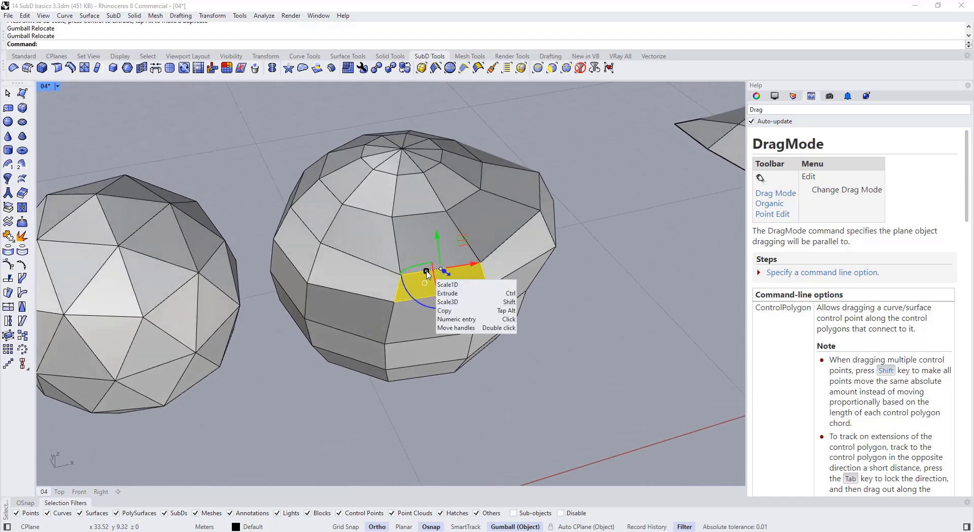
Scale the selected face wider in one direction along its upper edge, using the relocated gumball
scroll(428, 274, up, 2)
mouse_move(427, 274)
mouse_down()
mouse_move(303, 290)
mouse_move(336, 288)
mouse_up()
scroll(448, 268, down, 8)
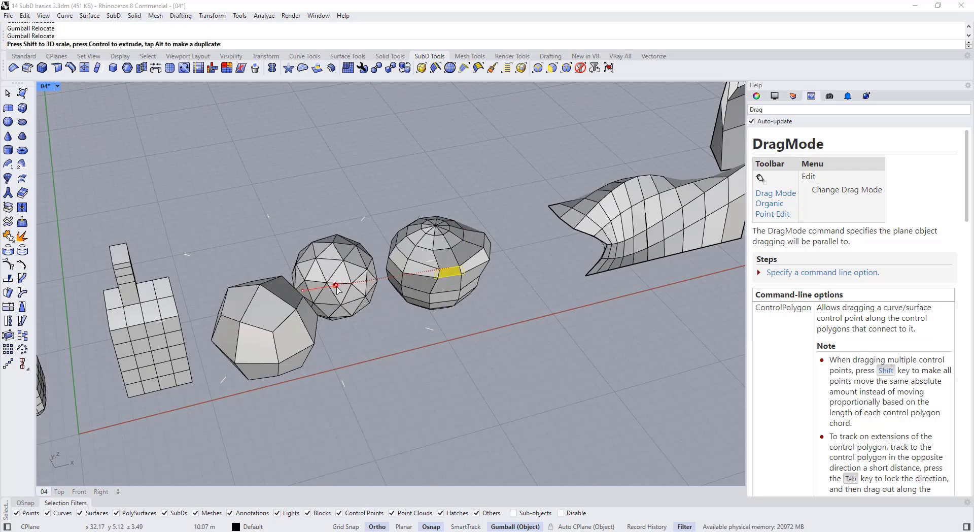
drag(367, 286, 367, 286)
scroll(454, 257, up, 5)
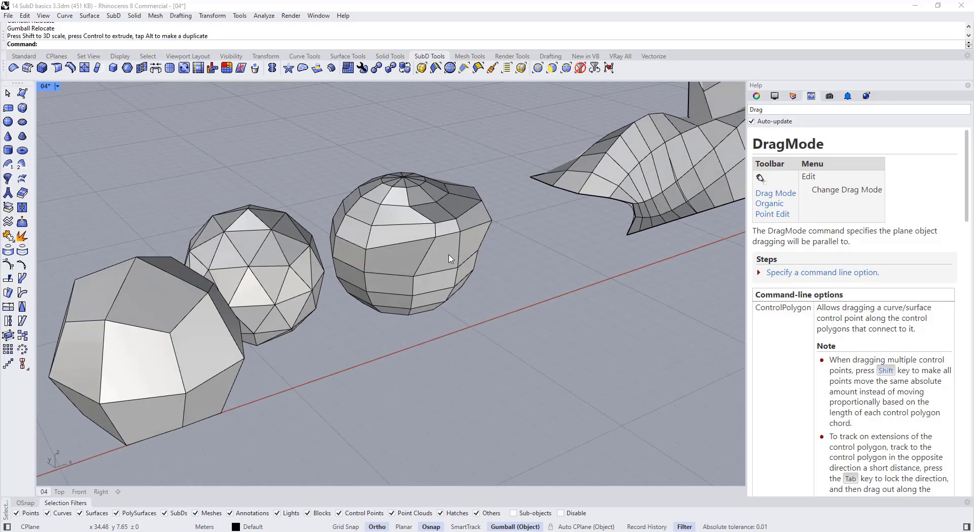
Select a face on the deformed sphere's side and relocate its gumball to an upper corner, with axes set by the upper edge and a lower corner
scroll(448, 258, up, 4)
right_drag(434, 245, 352, 239)
scroll(358, 259, up, 3)
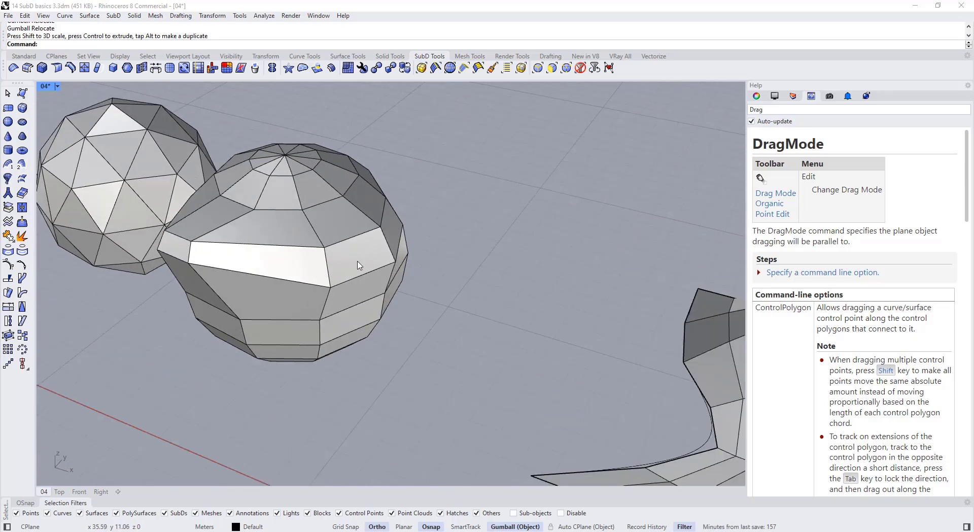
ctrl+shift+click(351, 267)
scroll(355, 261, up, 6)
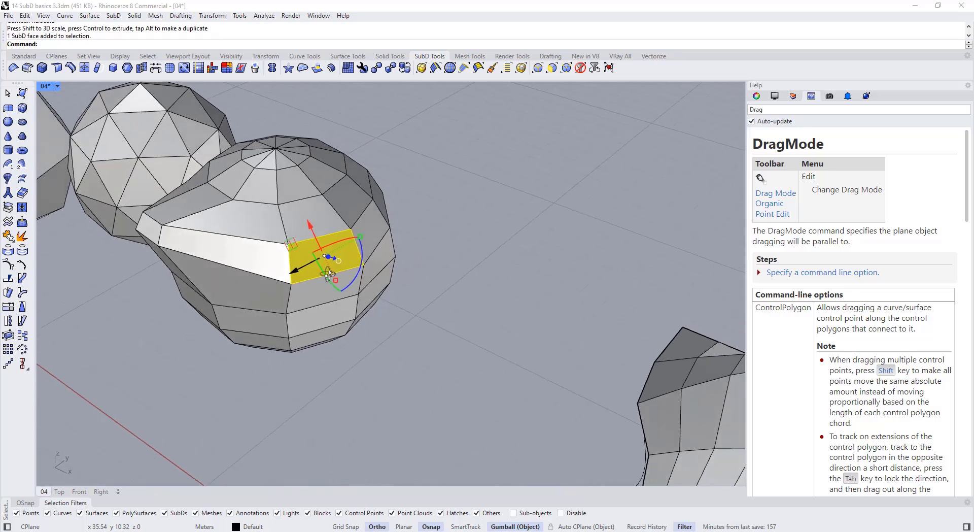
right_drag(316, 269, 225, 295)
scroll(208, 269, up, 2)
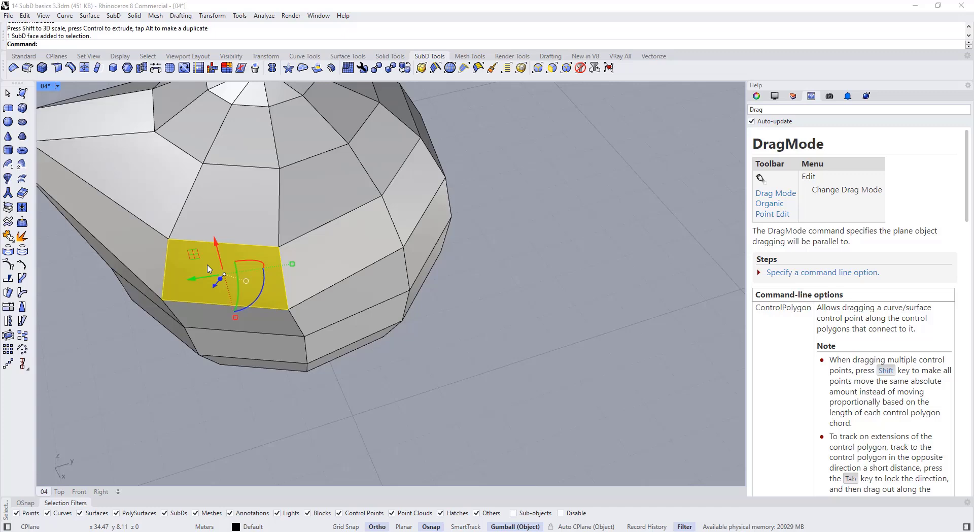
right_click(246, 282)
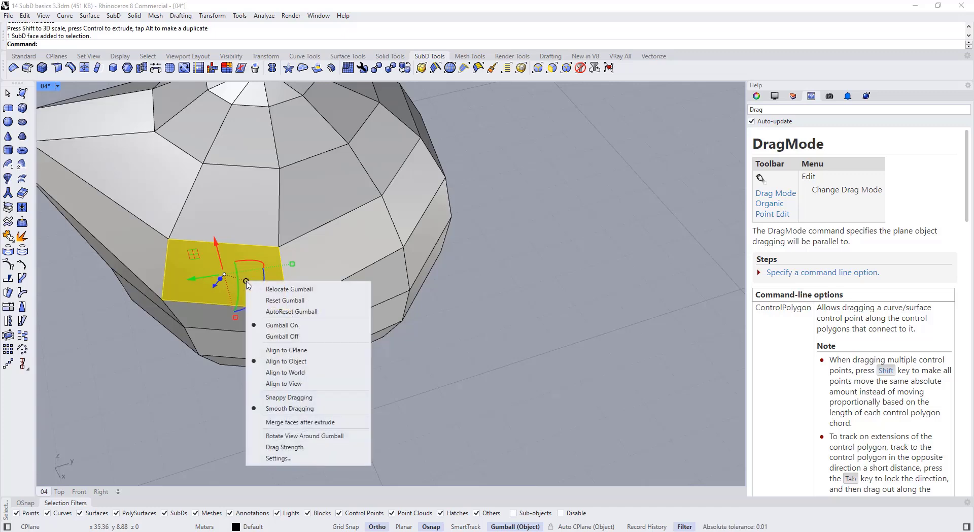
click(269, 289)
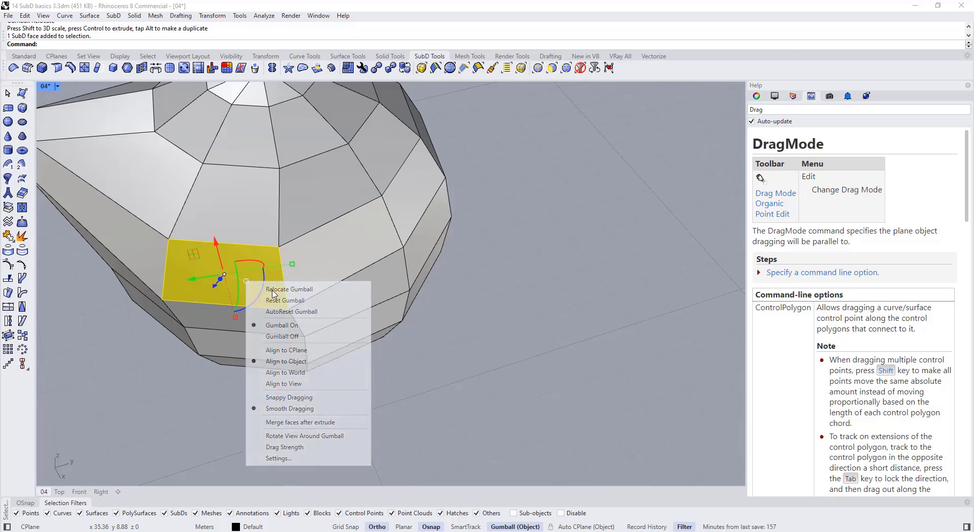
click(276, 247)
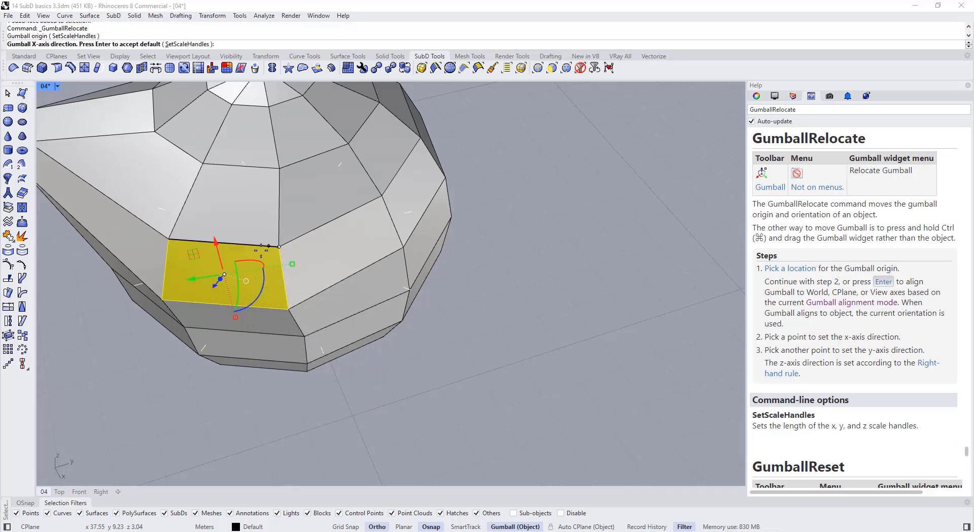
click(169, 238)
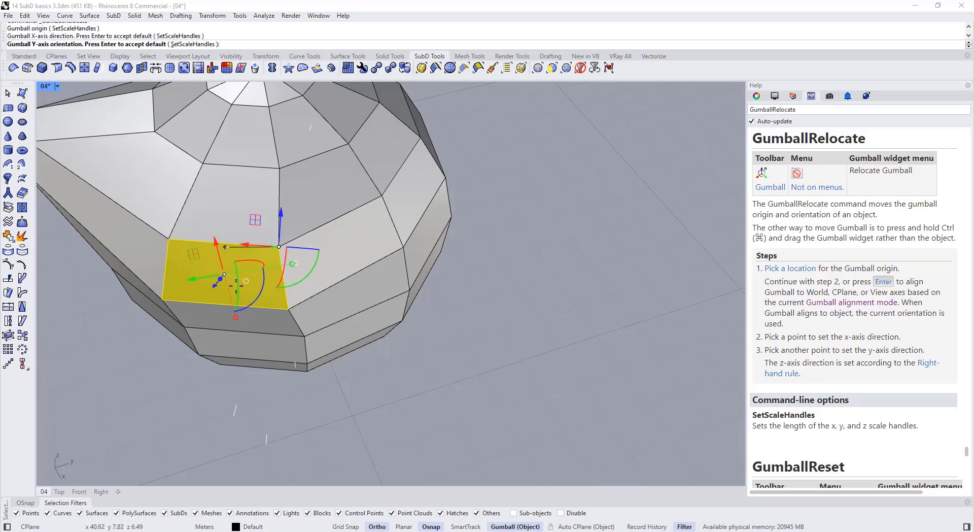
click(283, 309)
Relocate the gumball's red scale handle along the upper edge to the face's other upper corner, and deselect the face
right_drag(343, 296, 462, 278)
ctrl+drag(481, 212, 433, 226)
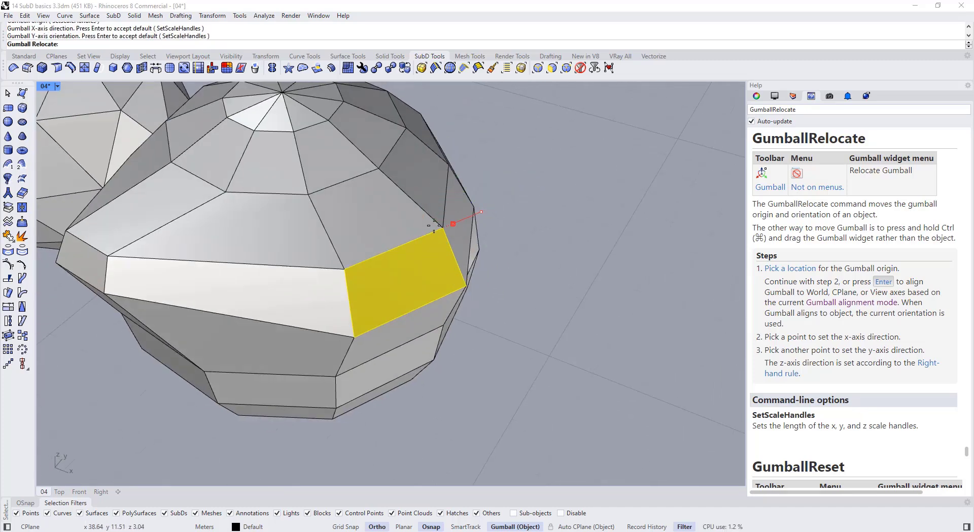
drag(204, 328, 345, 271)
scroll(402, 306, down, 5)
right_drag(402, 306, 427, 296)
key(Escape)
Select the front face below the widened one on the deformed sphere and scale it wider with the gumball
scroll(452, 279, down, 4)
ctrl+shift+click(405, 289)
drag(423, 290, 455, 290)
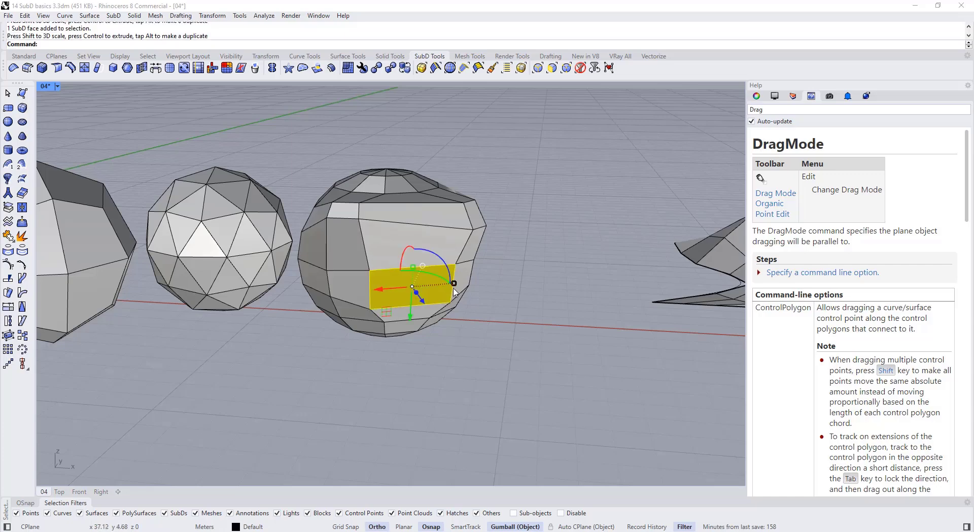
right_drag(463, 335, 473, 286)
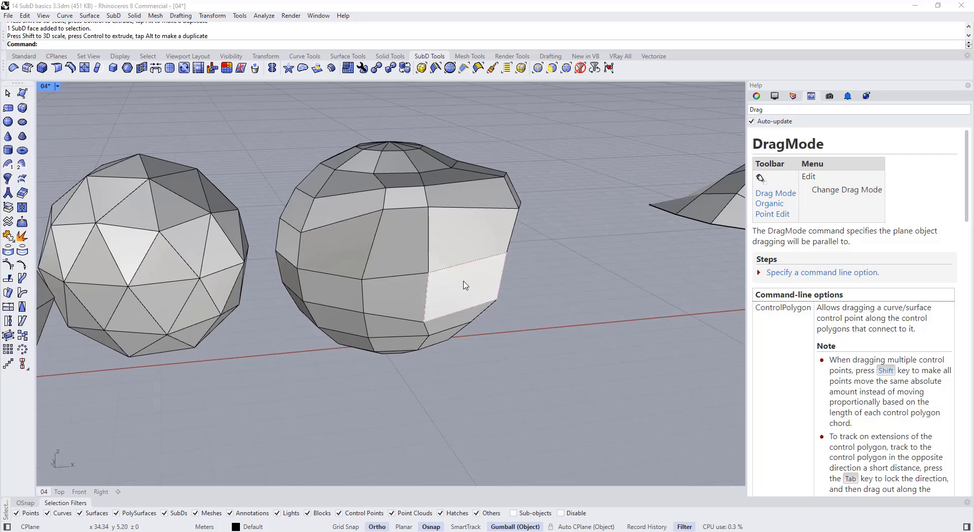
Inset the lower front face twice by extruding it inward with a uniform gumball scale
click(465, 285)
right_drag(465, 285, 475, 285)
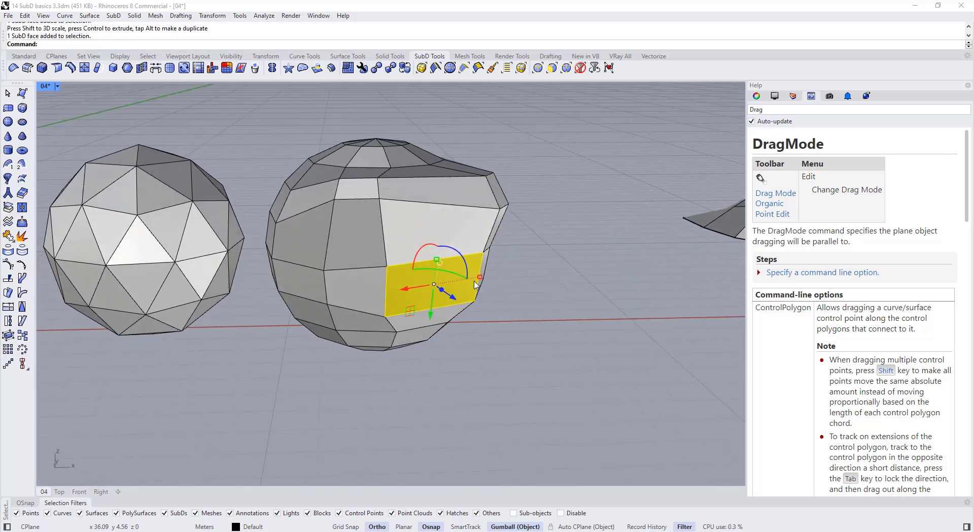
drag(479, 282, 467, 276)
scroll(459, 269, up, 3)
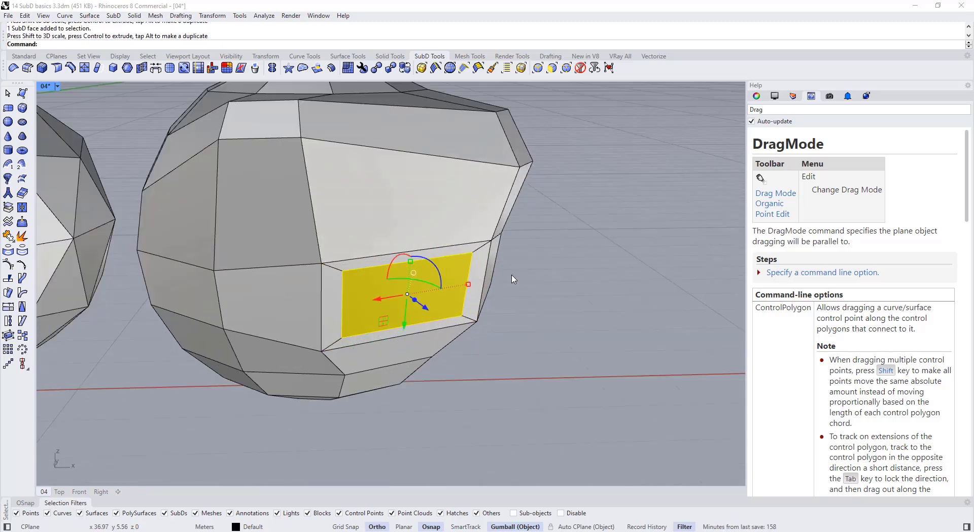
right_drag(463, 322, 498, 319)
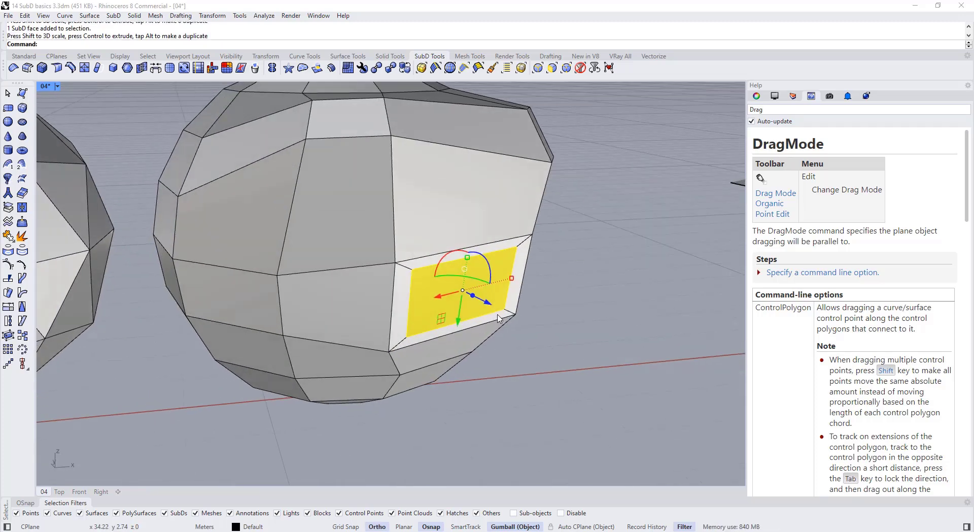
shift+drag(510, 281, 497, 283)
right_drag(505, 355, 541, 357)
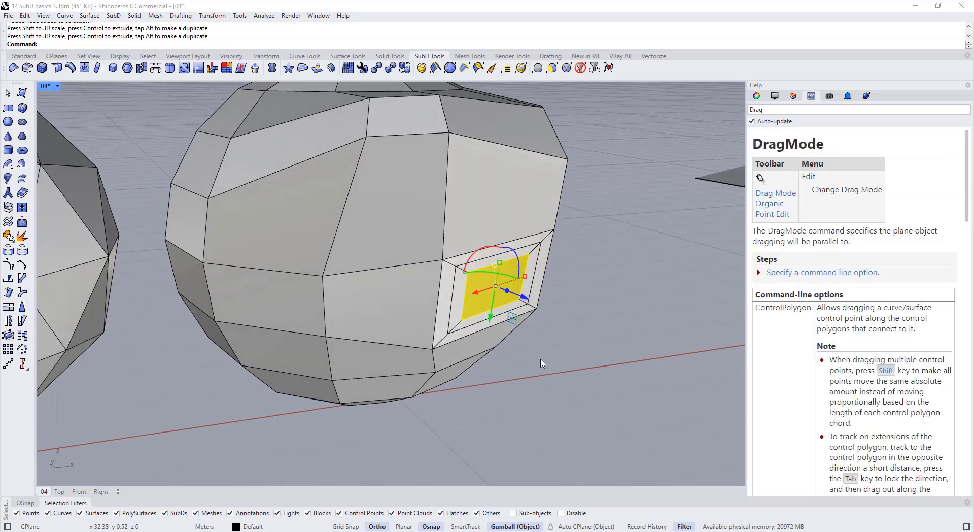
Undo the last inset and pull the face outward from the sphere into a tapered block, checking it in smooth and flat display
key(ctrl+z)
key(ctrl)
drag(528, 295, 553, 287)
key(Tab)
key(Tab)
click(592, 358)
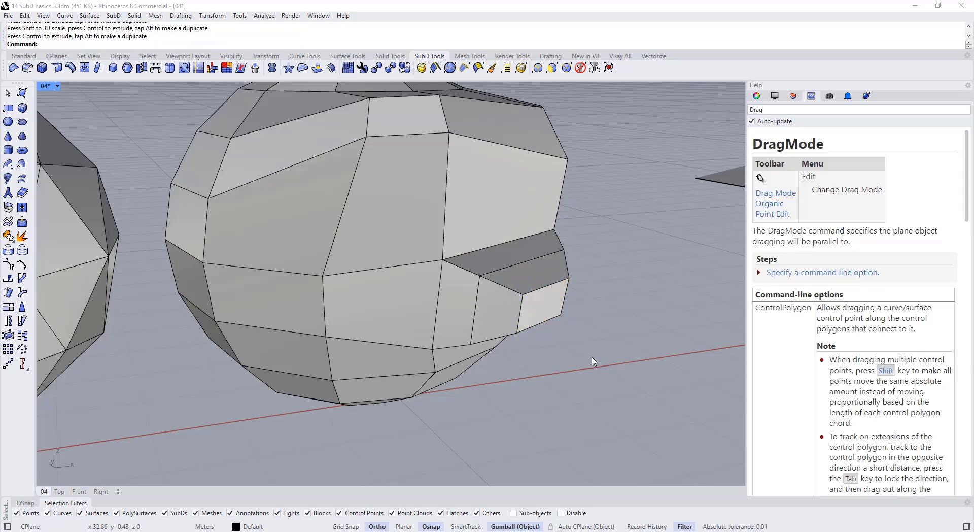
Select the end face of the tapered block and inset it with a uniform extruded scale
right_drag(592, 358, 410, 305)
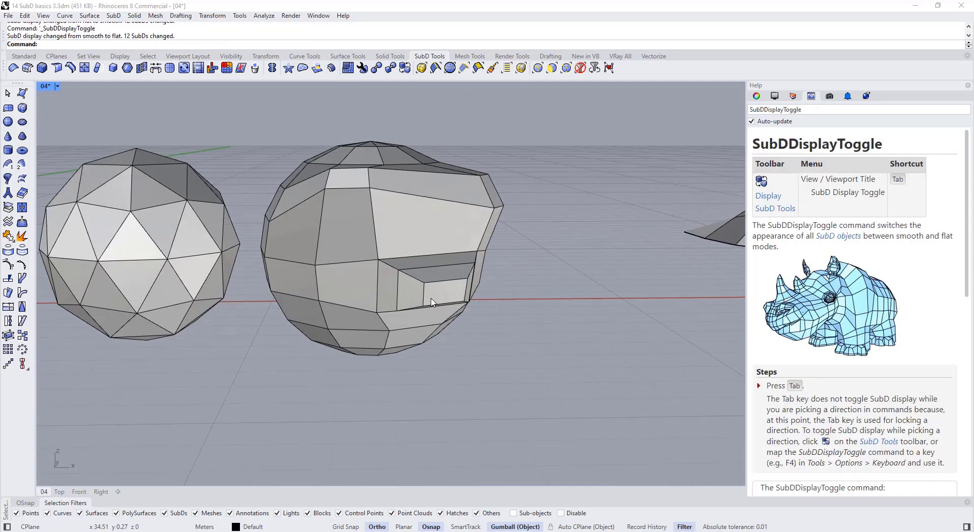
scroll(446, 290, up, 5)
ctrl+shift+click(447, 289)
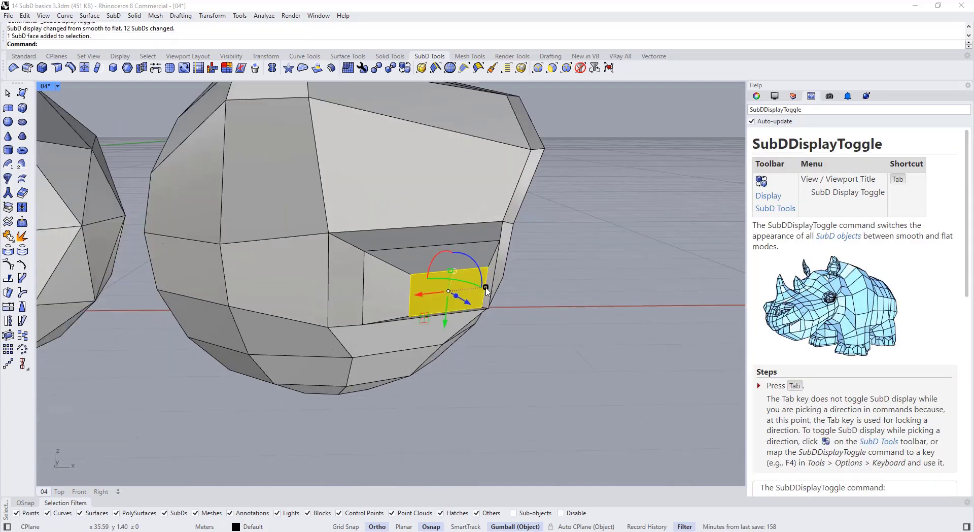
drag(485, 288, 475, 289)
click(496, 356)
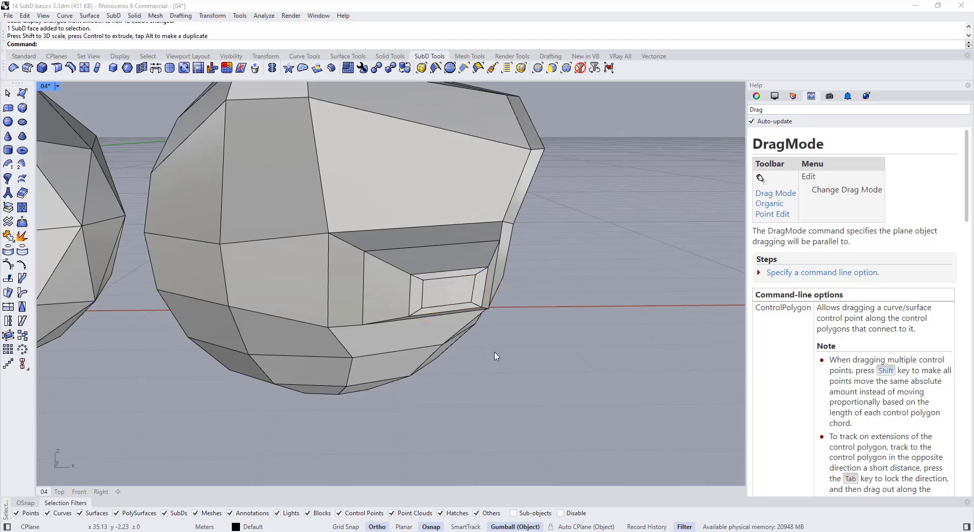
Extrude the inset end face outward into a long bar made of two segments
right_drag(497, 356, 550, 348)
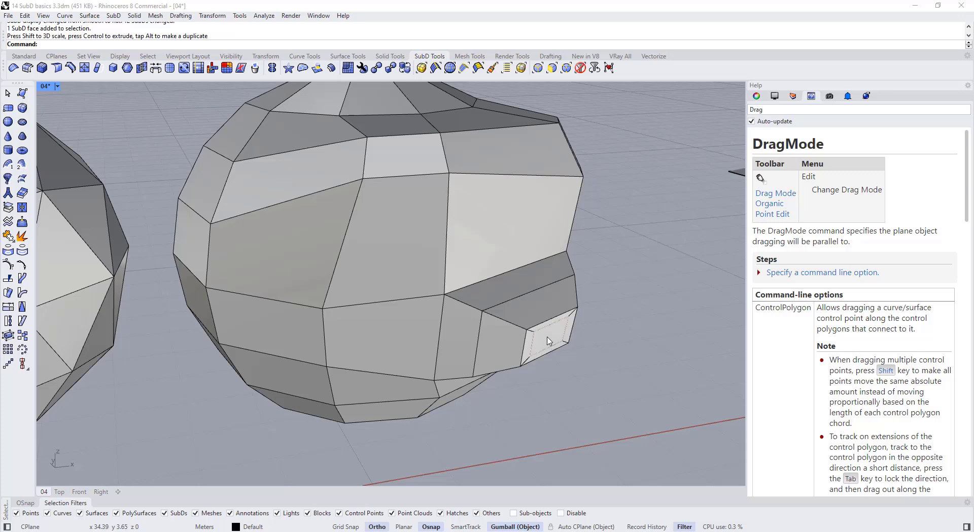
ctrl+shift+click(550, 340)
ctrl+drag(573, 352, 672, 406)
shift+right_drag(676, 406, 637, 383)
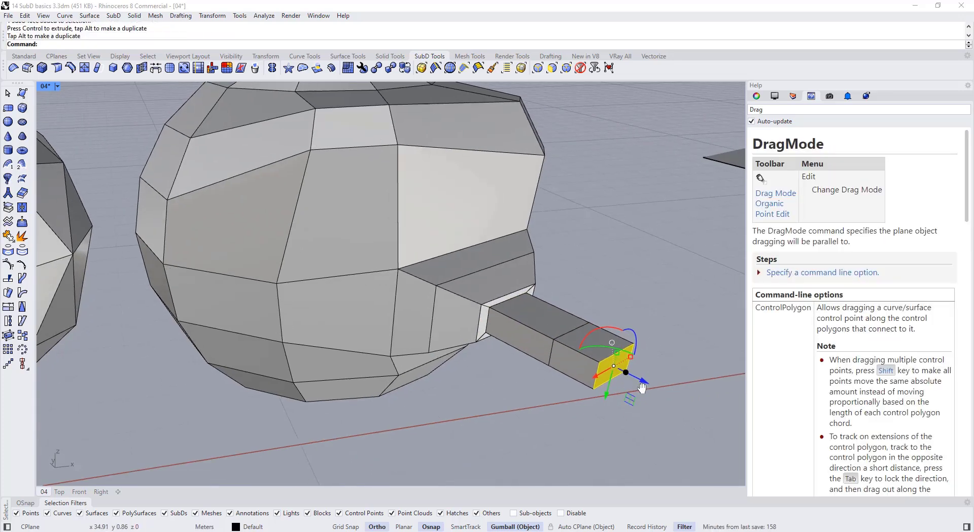
click(654, 427)
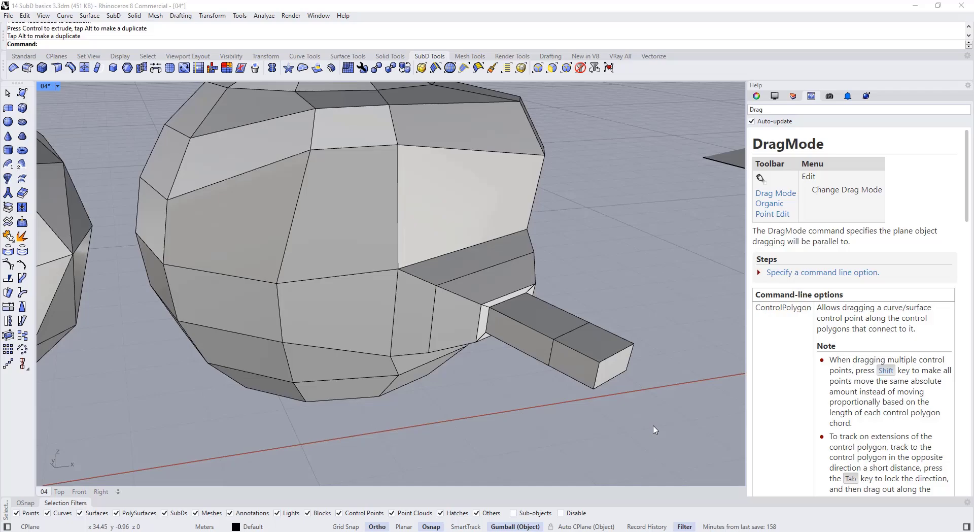
Compare the sphere with its extruded bar in smooth and flat display, leaving it flat
scroll(482, 299, down, 8)
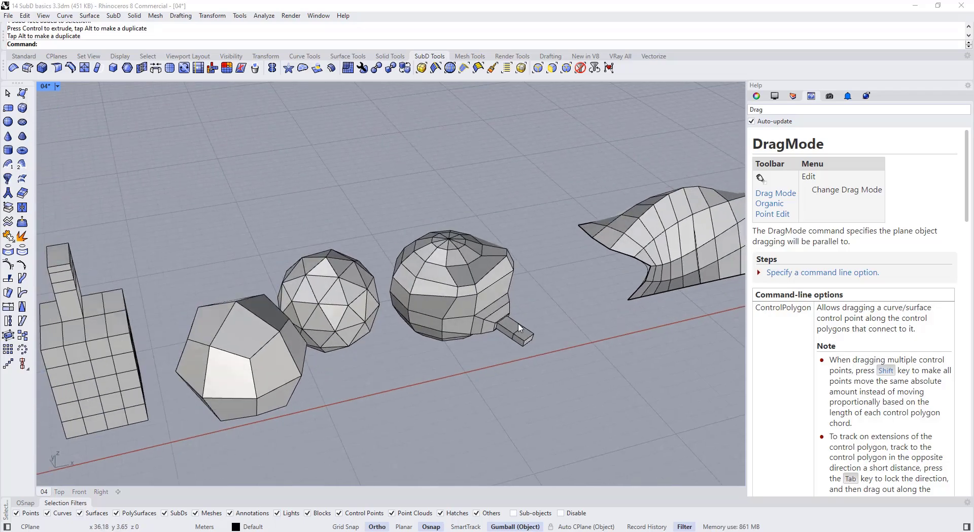
key(Tab)
key(Tab)
key(Tab)
scroll(487, 304, up, 5)
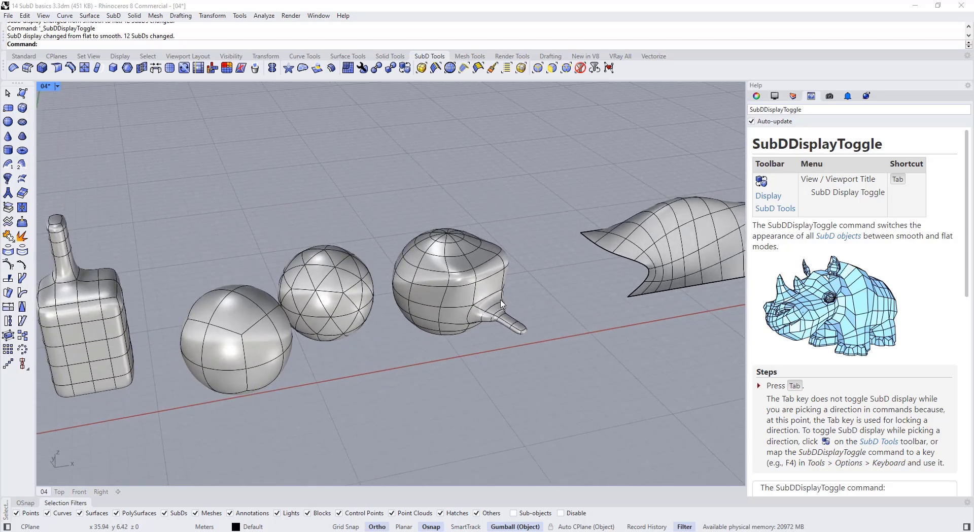
shift+right_drag(501, 303, 421, 282)
scroll(450, 304, up, 2)
key(Tab)
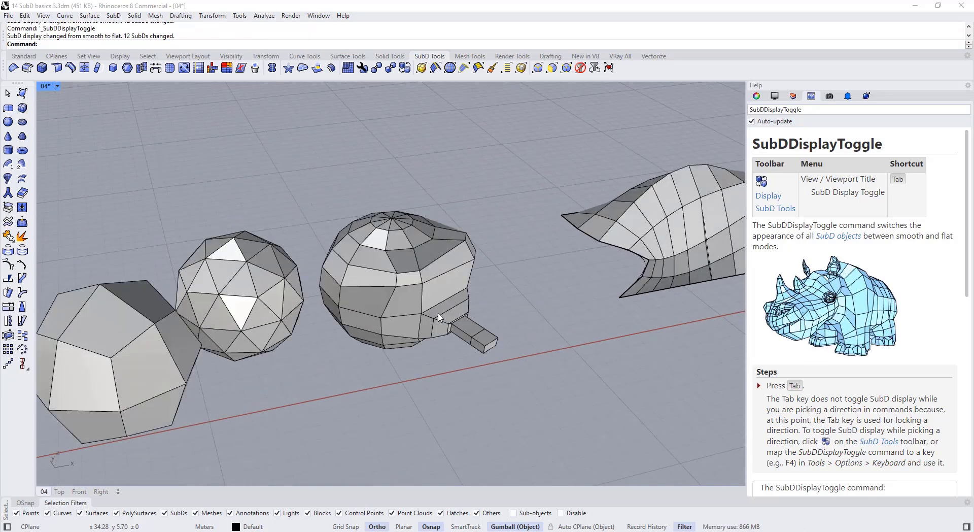
Switch to view 05 and place a copy of the box with the extruded neck about 13 m behind the original
key(Page_Down)
key(Tab)
key(Tab)
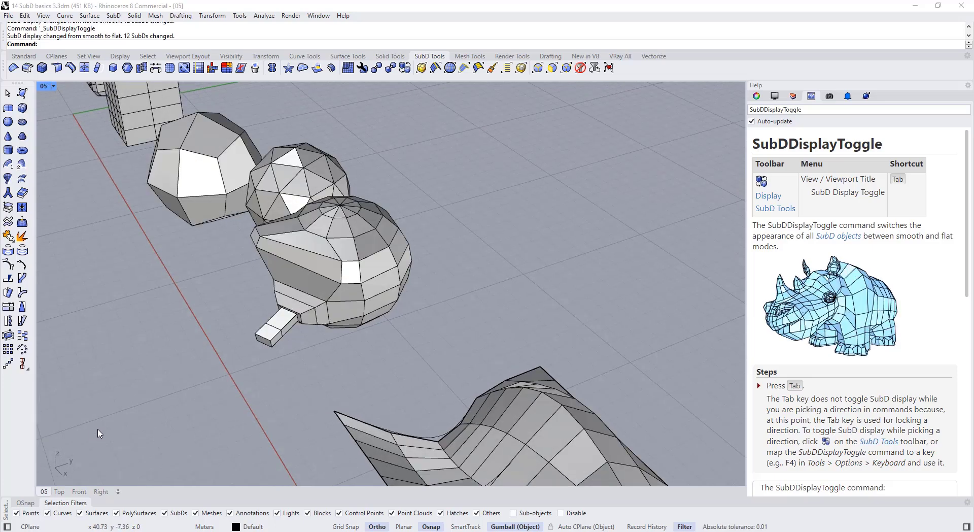
right_drag(232, 256, 287, 241)
scroll(256, 297, down, 3)
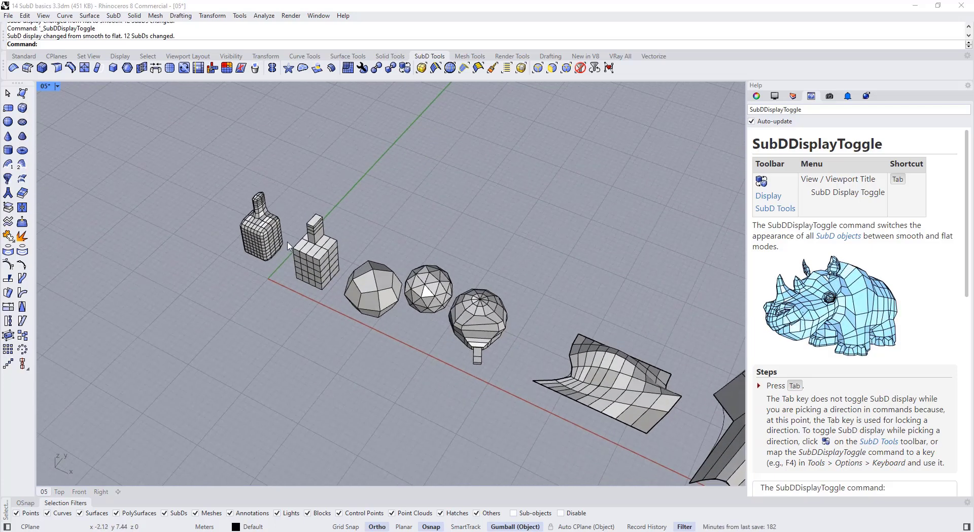
scroll(287, 246, up, 3)
click(345, 269)
drag(351, 260, 413, 152)
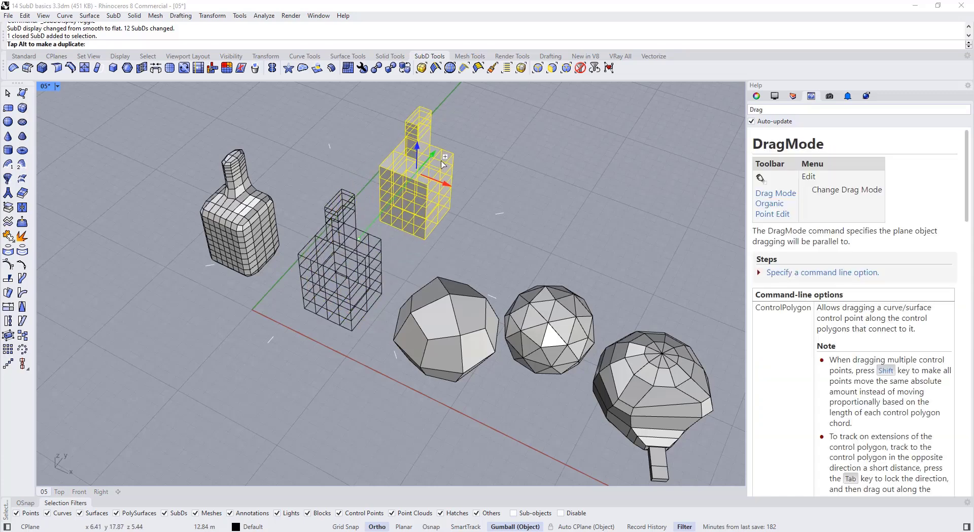
scroll(406, 237, up, 5)
click(470, 261)
Select the two bottom-row faces on the narrow side of the copied box and move them outward
right_drag(470, 261, 348, 354)
scroll(348, 354, down, 3)
scroll(348, 354, up, 6)
ctrl+shift+click(340, 302)
ctrl+shift+click(366, 274)
drag(372, 297, 454, 325)
key(Escape)
Select the two edges above the protruding base, align the gumball to the CPlane, and move the edges outward
ctrl+shift+click(316, 249)
ctrl+shift+click(359, 207)
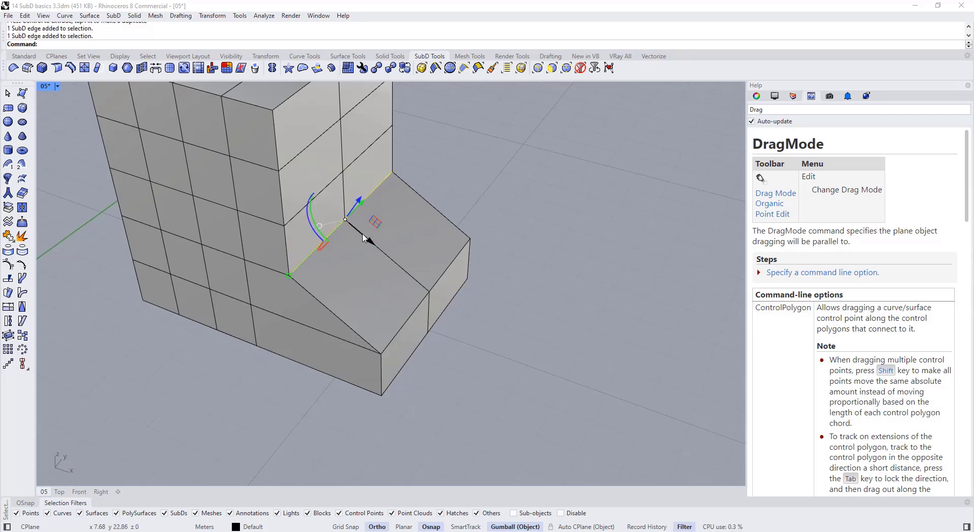
click(319, 226)
click(355, 294)
drag(350, 233, 405, 240)
key(Escape)
Move the two edges one row higher outward, and push the lower edge pair slightly farther out to even the slope
ctrl+shift+click(308, 203)
ctrl+shift+click(358, 158)
drag(364, 178, 385, 185)
key(Escape)
ctrl+shift+click(344, 264)
ctrl+shift+click(392, 212)
drag(397, 236, 412, 242)
key(Escape)
Insert an edge loop between the loop nearest the sloped side and that side, trying the Absolute offset mode but placing it with Proportional
scroll(451, 213, down, 3)
right_drag(482, 231, 414, 269)
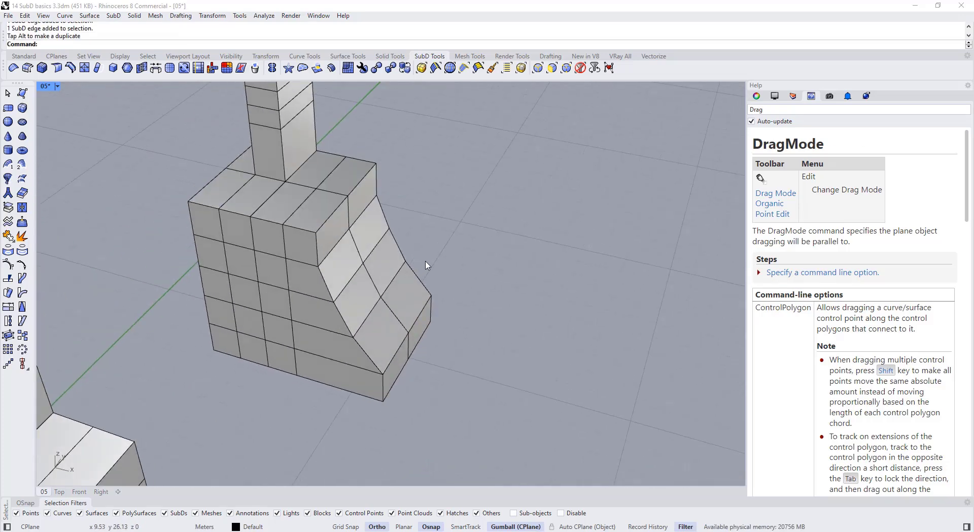
click(71, 68)
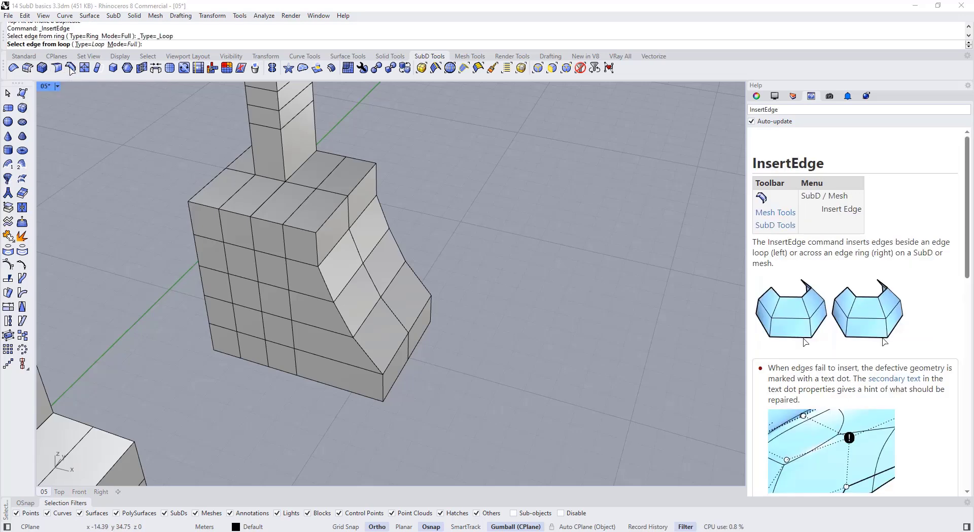
click(298, 209)
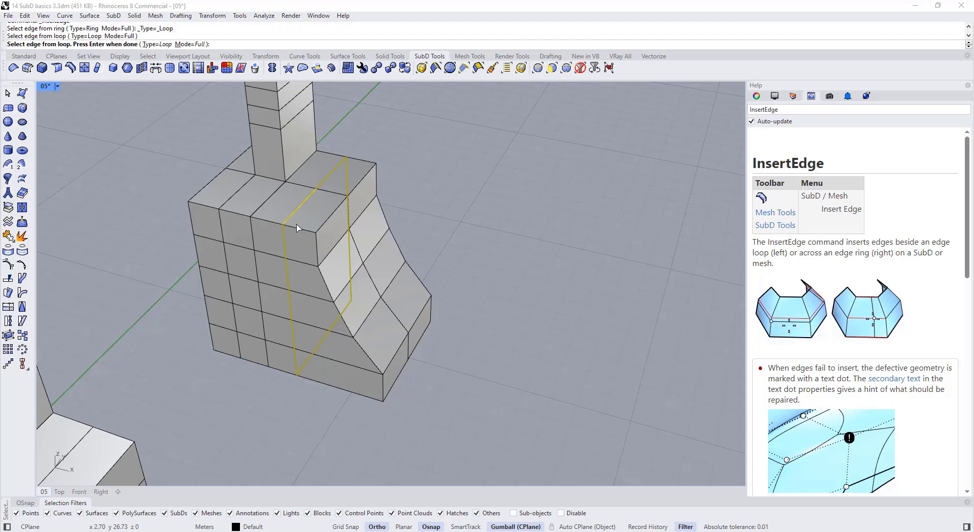
key(Return)
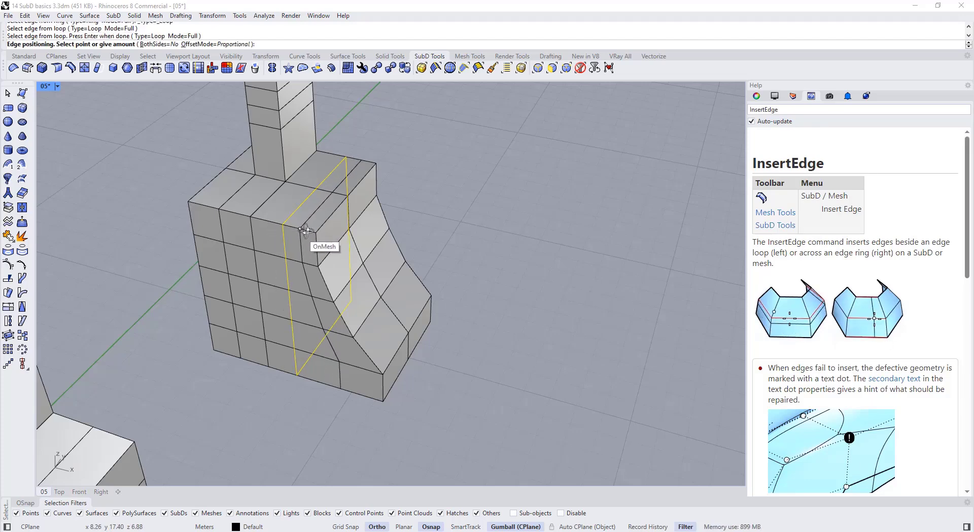
scroll(300, 229, up, 3)
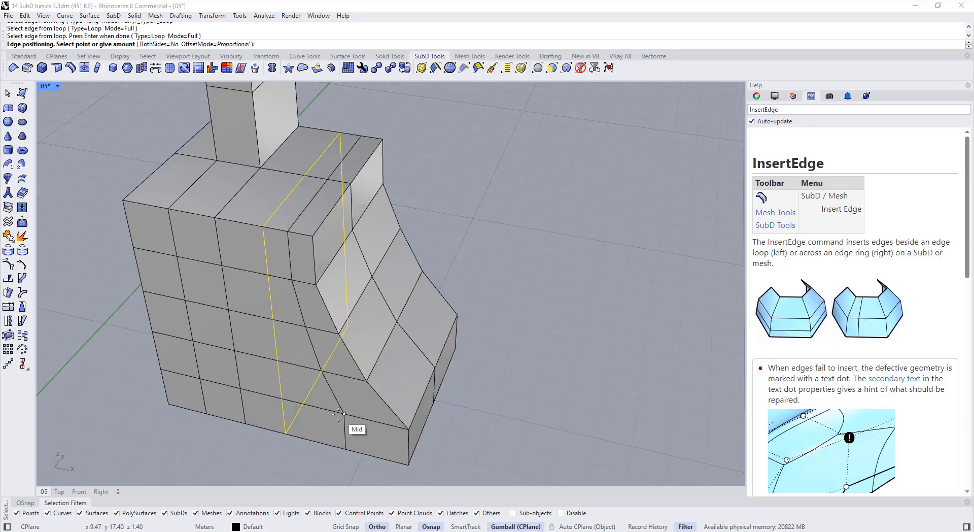
click(213, 44)
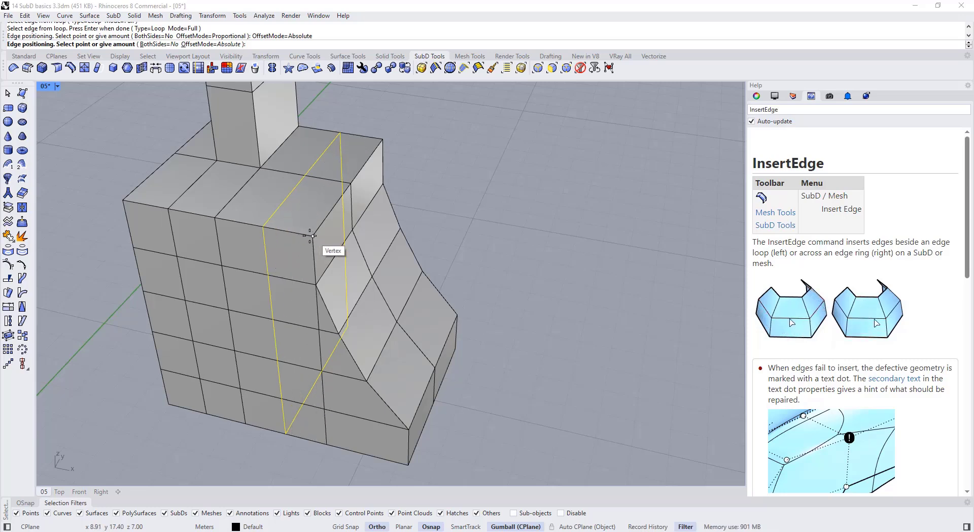
click(206, 45)
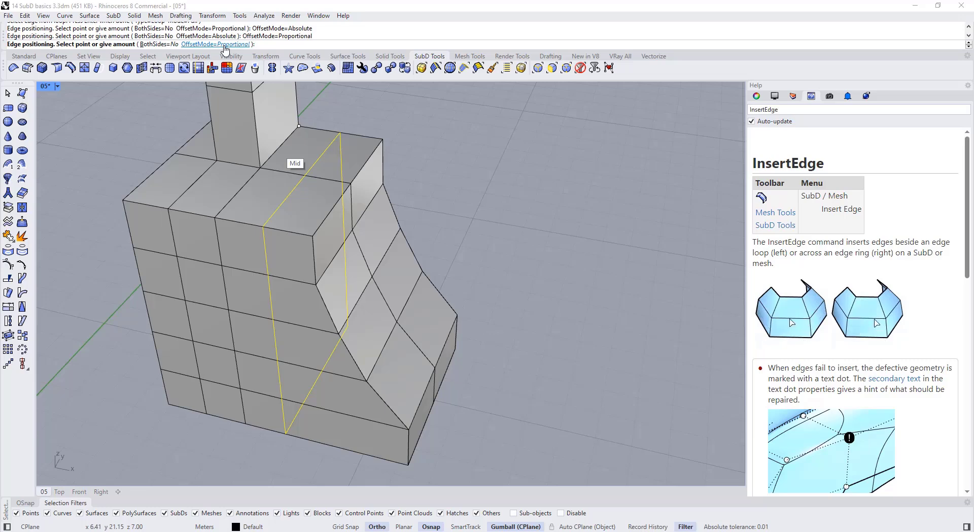
click(293, 232)
scroll(382, 219, down, 3)
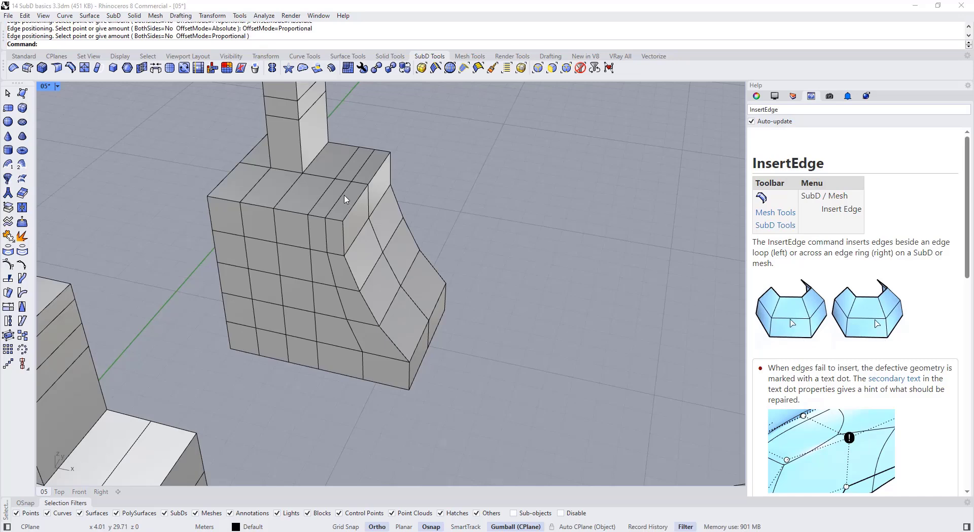
Select the top and bottom edges of the widening face strip beside the inserted loop and start inserting an edge across that strip
scroll(320, 221, up, 1)
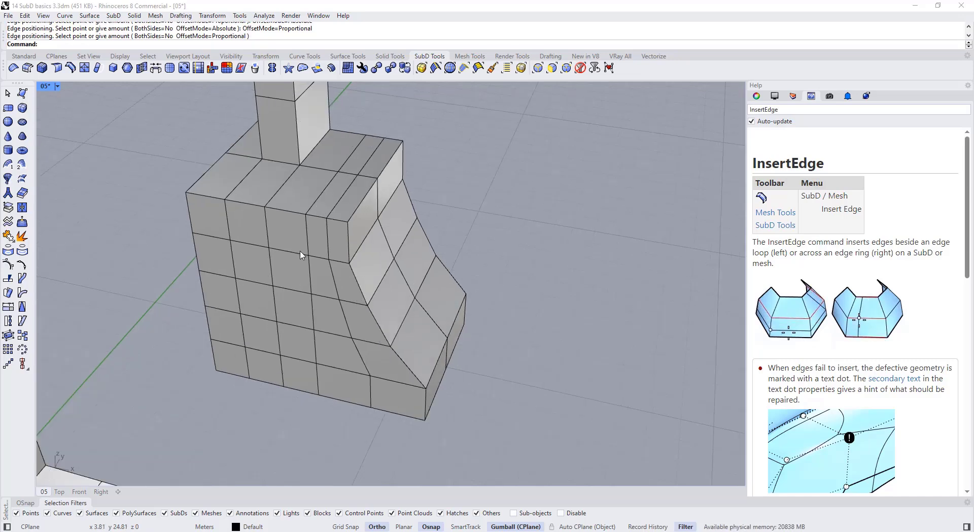
ctrl+shift+click(315, 218)
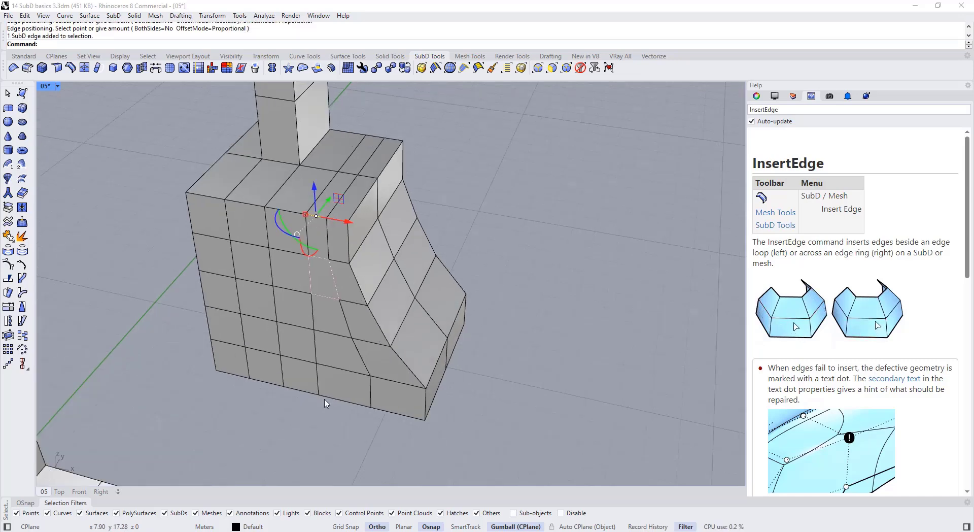
ctrl+shift+click(333, 401)
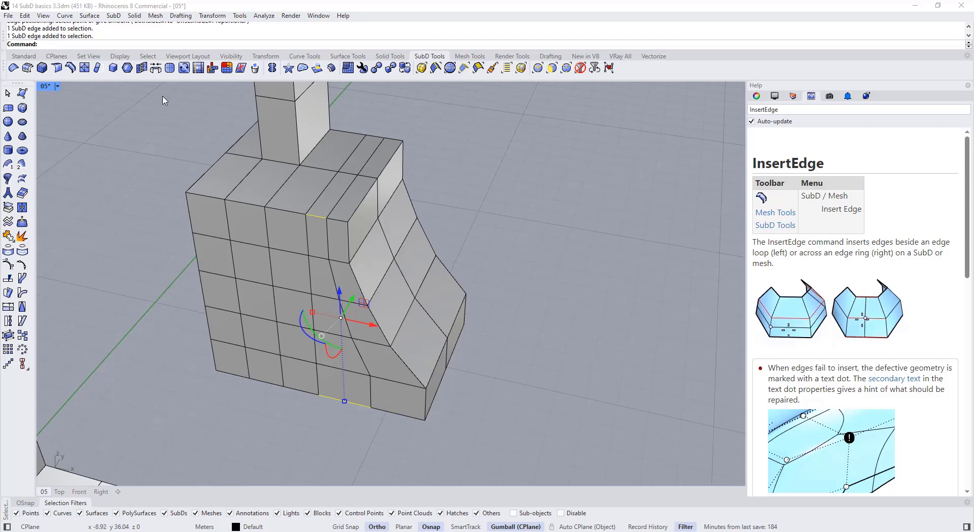
click(76, 70)
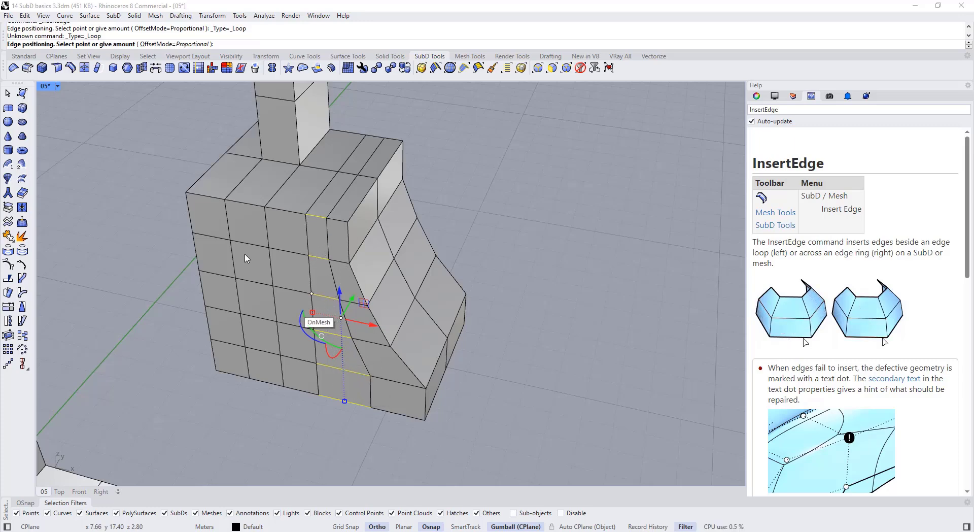
Insert an edge down the narrow fourth column of front faces, using Type Ring, Mode Range from top to bottom edge, and proportional offset
click(310, 325)
click(70, 68)
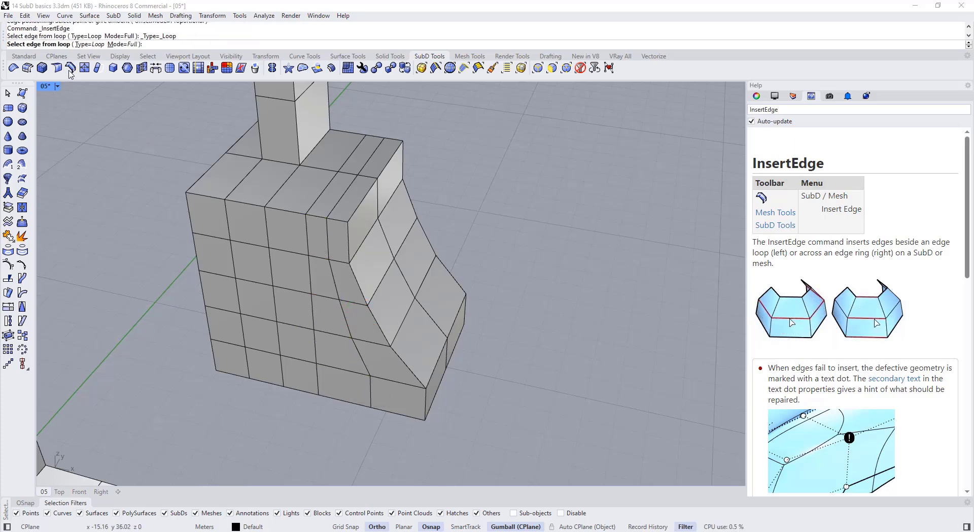
click(86, 45)
click(315, 218)
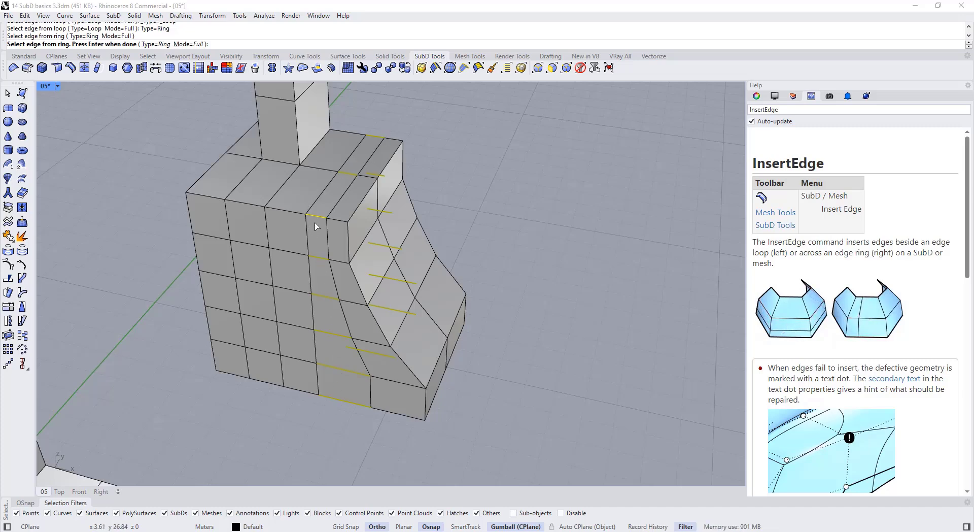
click(191, 45)
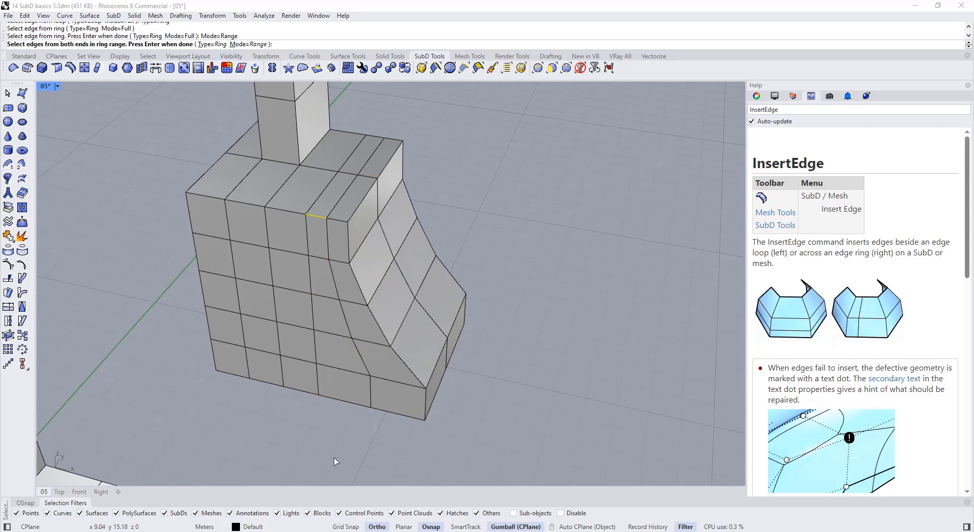
click(337, 401)
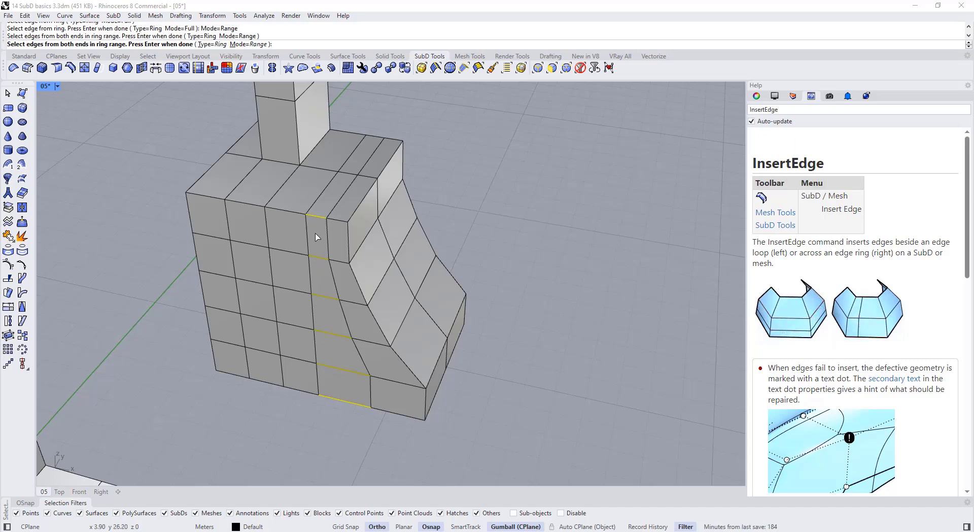
key(Return)
click(195, 45)
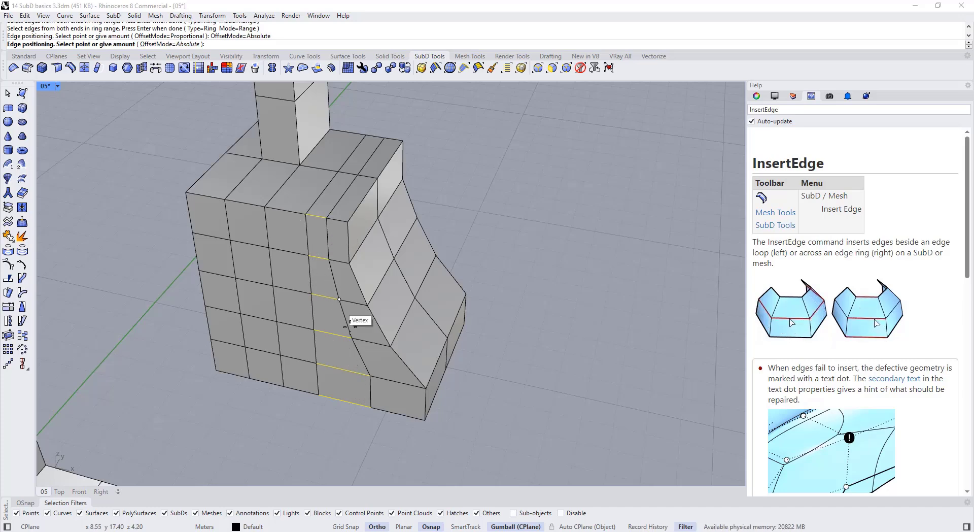
click(180, 46)
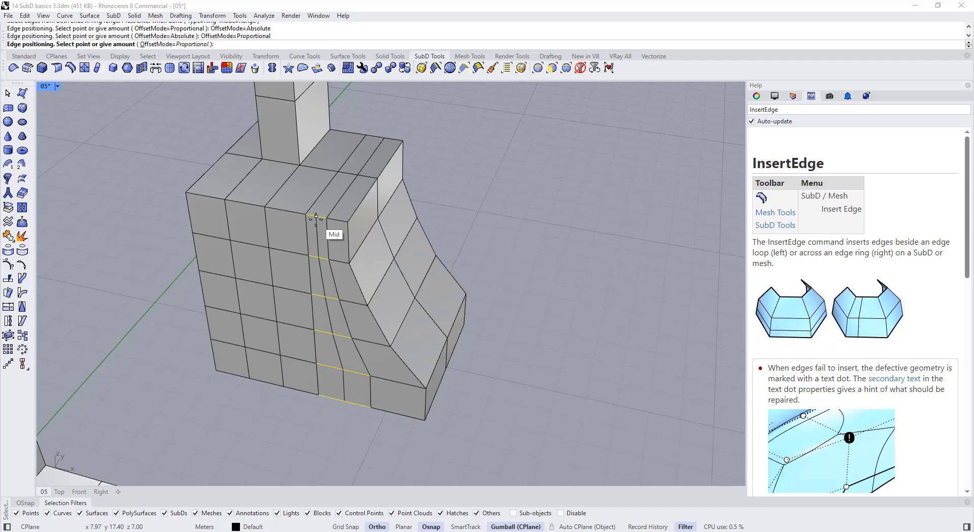
click(330, 226)
key(Tab)
key(Tab)
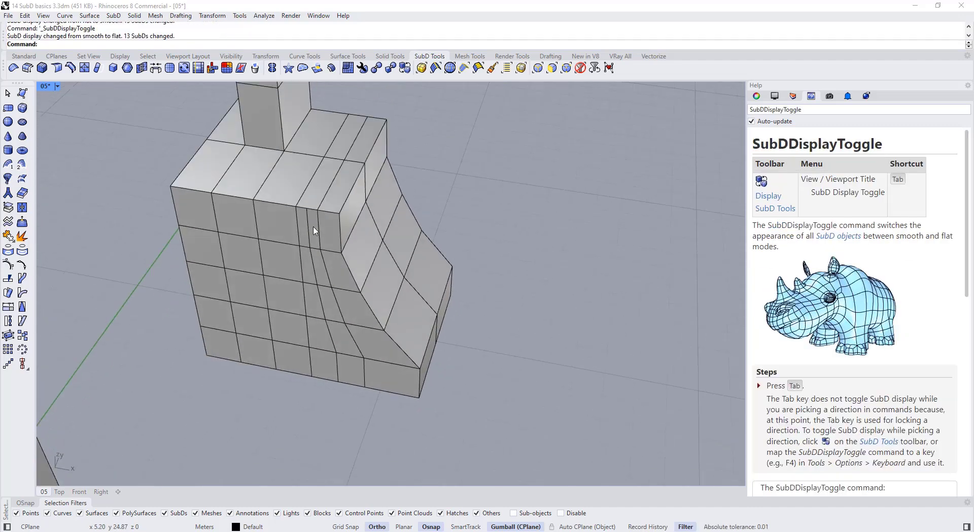
Delete the chain of edges inserted down the narrow column of the front side
mouse_move(310, 228)
right_down()
mouse_move(307, 260)
mouse_move(303, 234)
right_up()
ctrl+shift+click(308, 222)
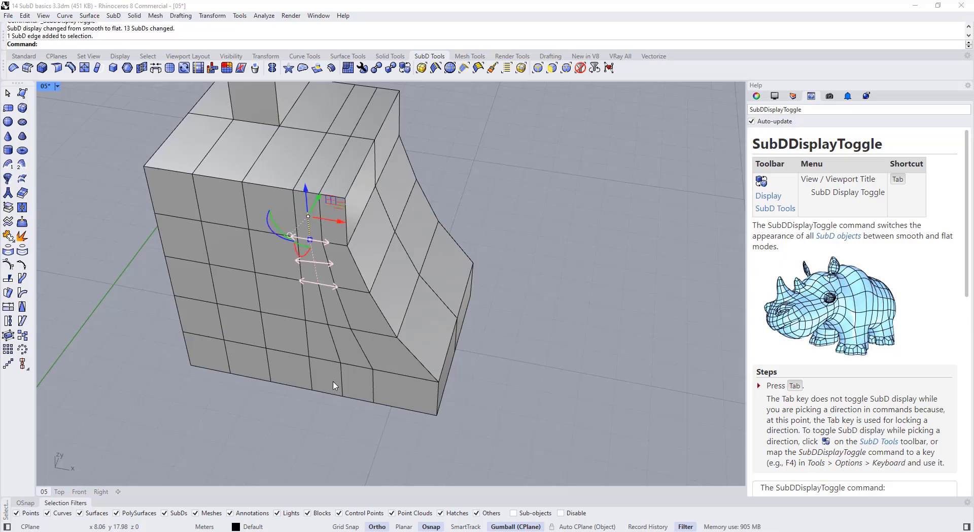
ctrl+shift+click(341, 374)
ctrl+shift+double_click(336, 349)
key(Delete)
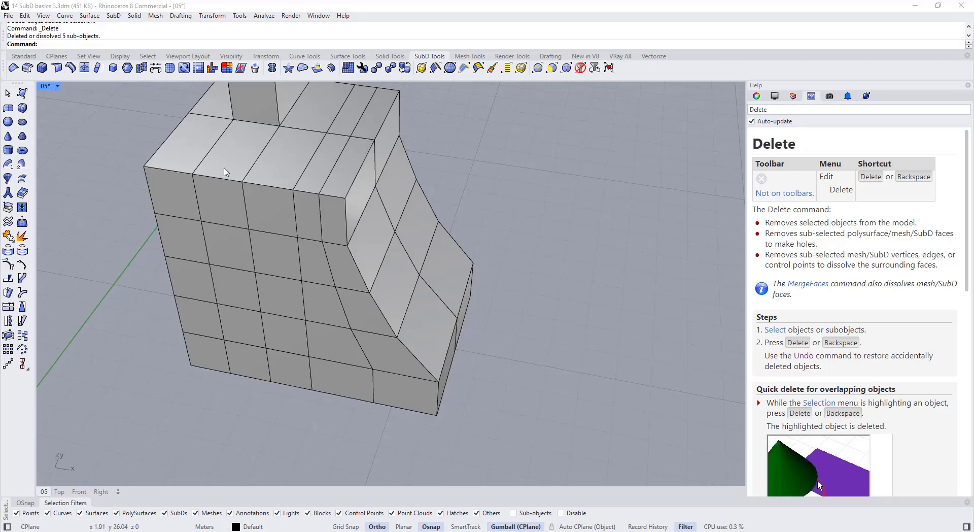
Select the upper-middle 2×2 block of faces on the front side, try scaling it inward, and undo the scaling
shift+right_drag(267, 263, 283, 292)
ctrl+shift+click(240, 235)
ctrl+shift+click(282, 238)
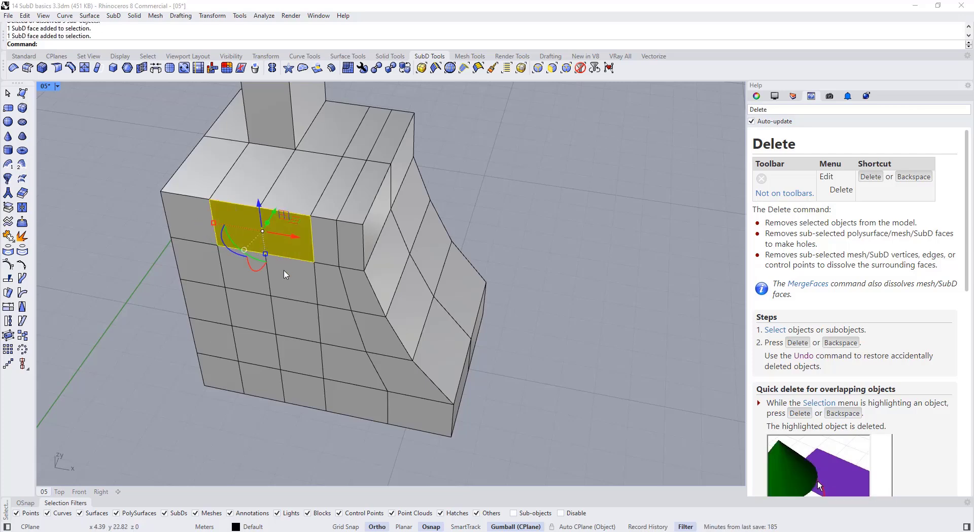
ctrl+shift+click(285, 274)
ctrl+shift+click(238, 264)
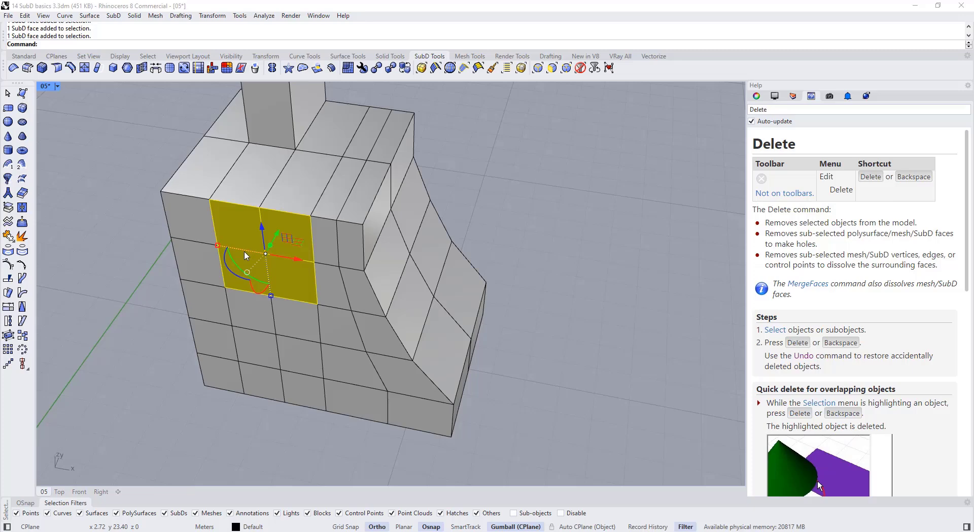
drag(246, 256, 240, 247)
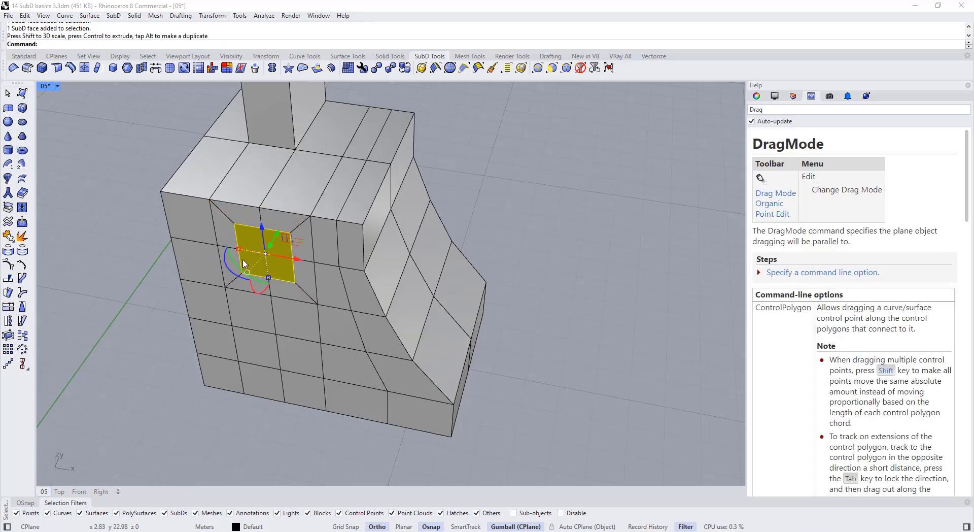
key(ctrl+z)
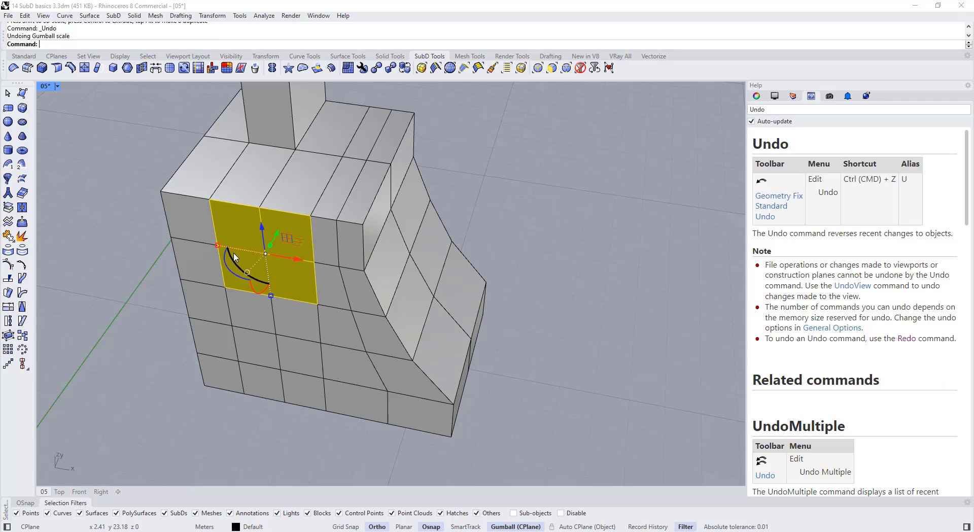
Inset the selected upper 2×2 block of front faces by 0.5 in Group mode, and preview it in smooth display
click(128, 68)
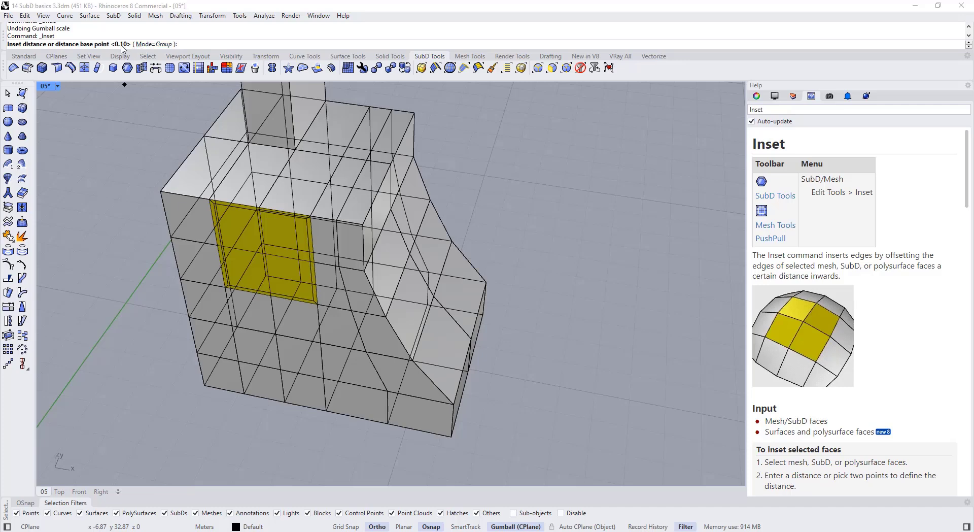
text(.5)
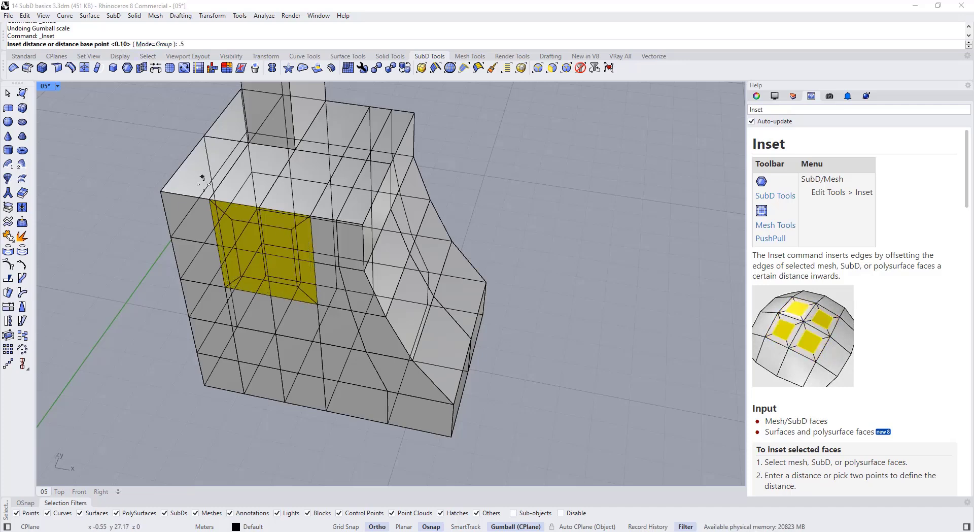
key(Return)
right_drag(286, 322, 299, 359)
click(224, 369)
key(Tab)
key(Tab)
Inset the 2×2 block of front faces below the first inset individually, using Mode Single and a distance of 0.2
right_drag(234, 370, 261, 356)
scroll(262, 359, up, 2)
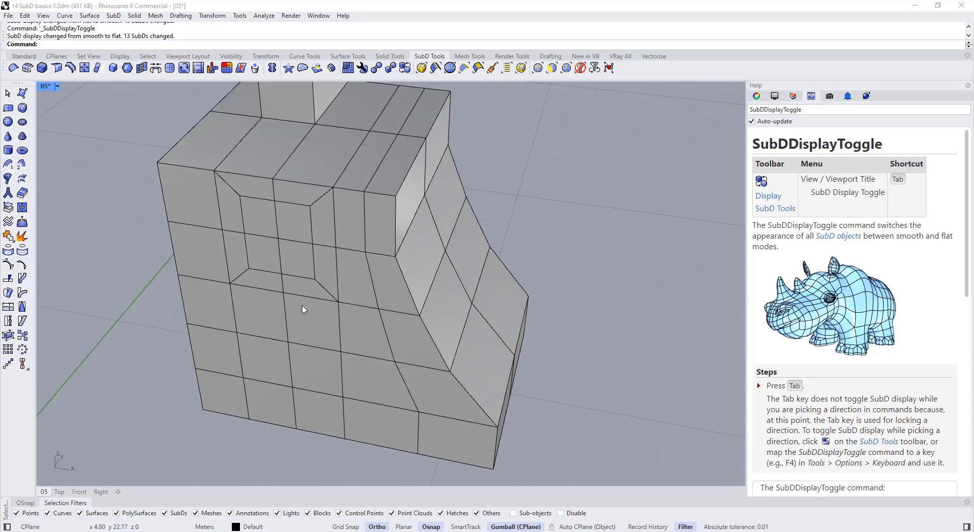
right_drag(302, 309, 270, 280)
ctrl+shift+click(264, 269)
ctrl+shift+click(309, 277)
ctrl+shift+click(315, 323)
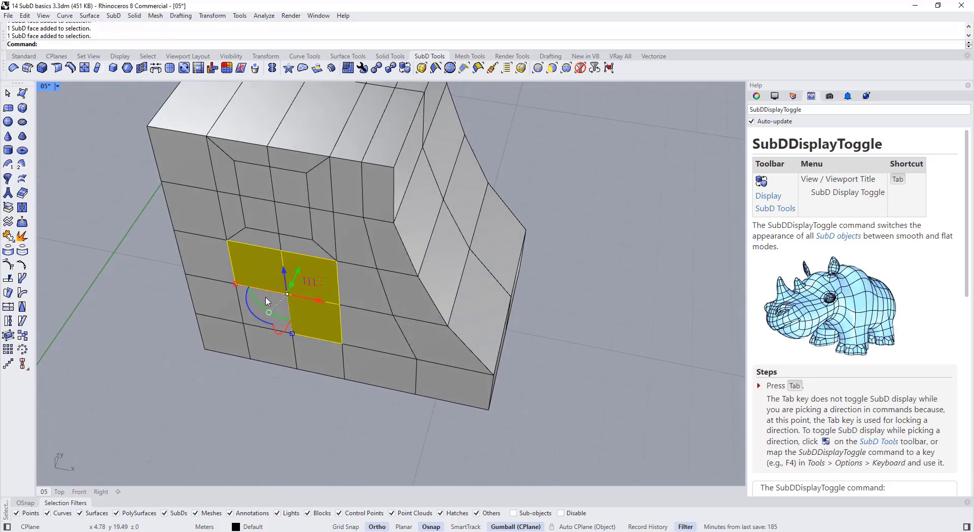
scroll(268, 300, up, 2)
scroll(261, 254, down, 3)
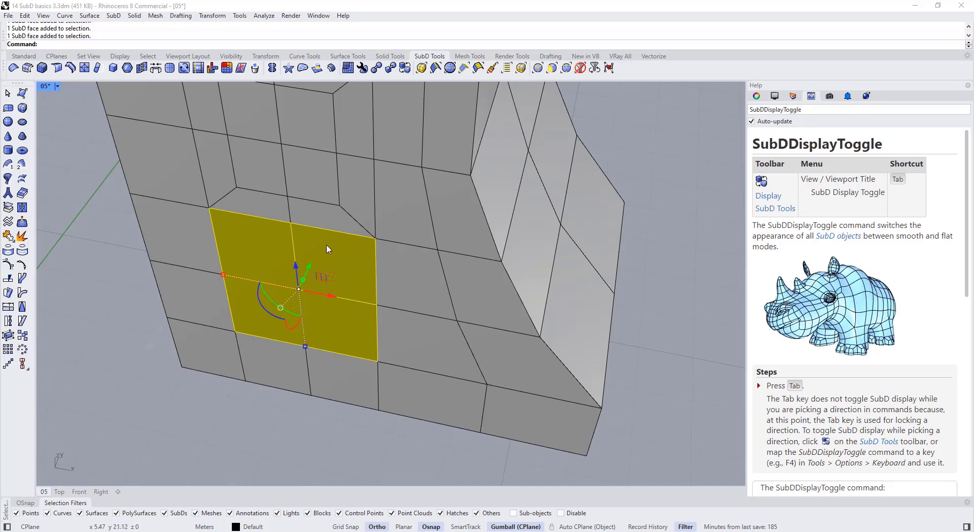
click(128, 67)
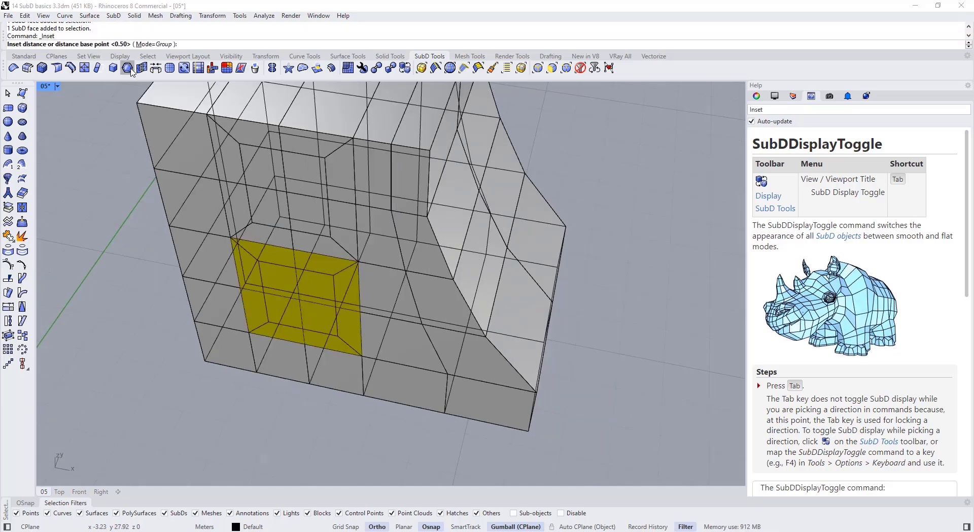
click(152, 44)
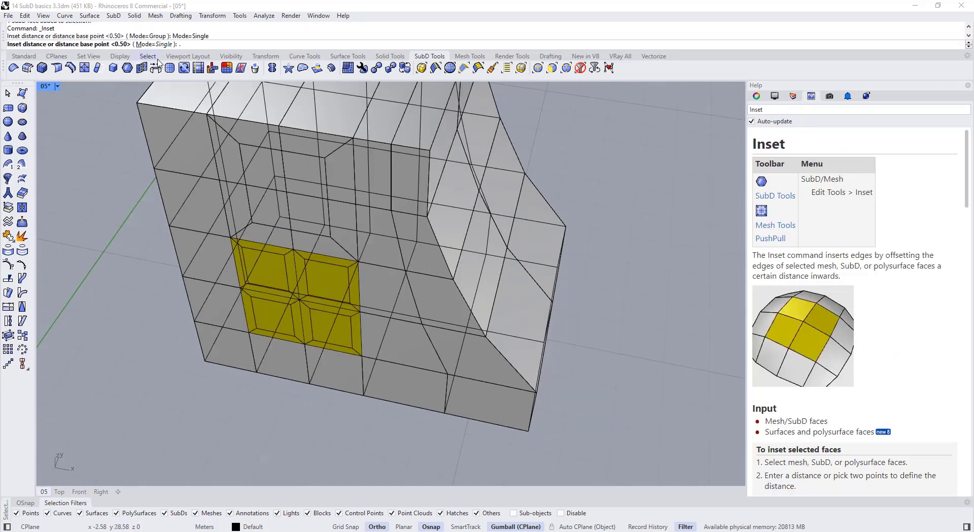
text(.2)
key(Return)
Push the four small inset faces into the body to form window-like recesses, and preview them in smooth display
right_drag(261, 295, 315, 284)
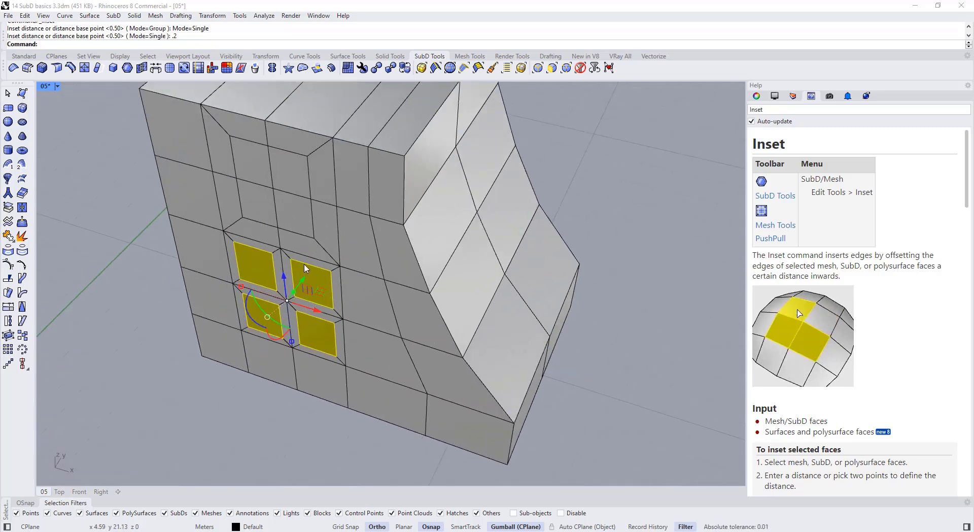
right_drag(321, 284, 304, 278)
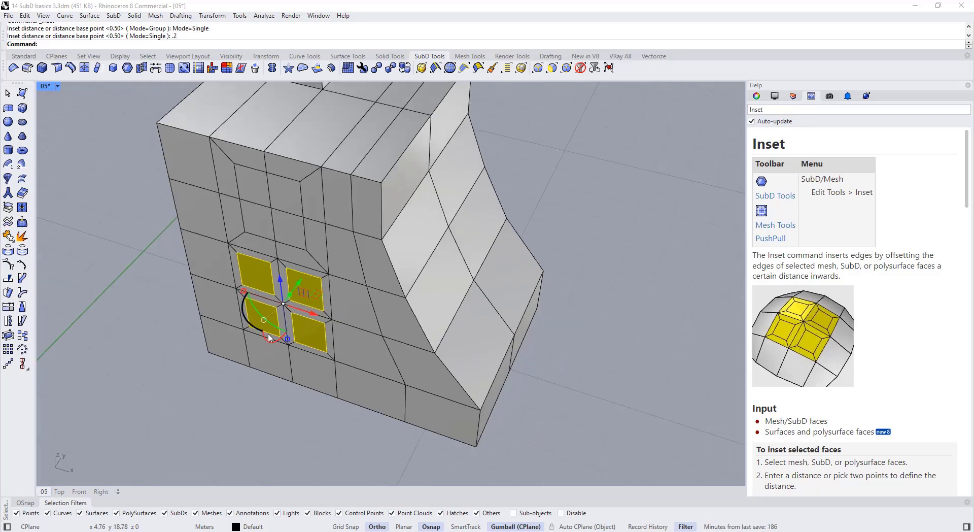
drag(303, 278, 308, 274)
key(Tab)
scroll(315, 284, down, 5)
key(Tab)
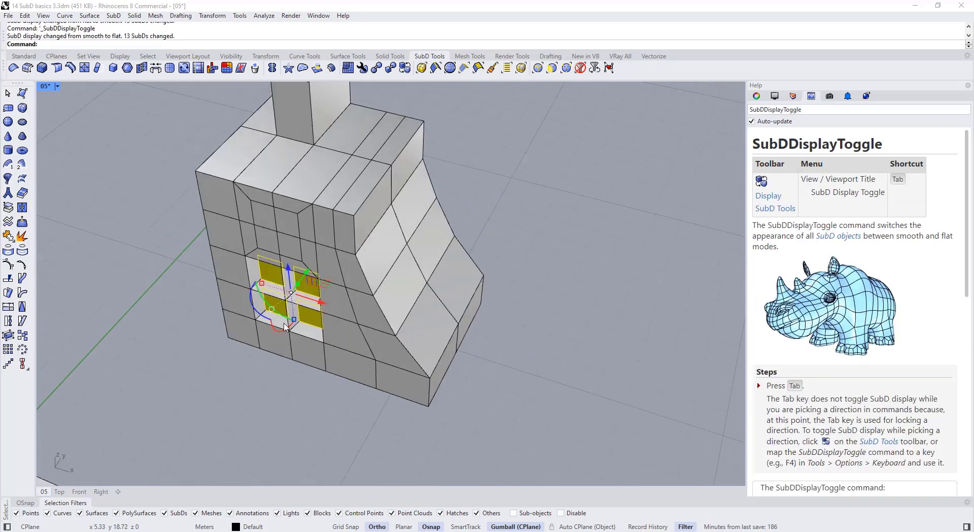
key(Tab)
key(Escape)
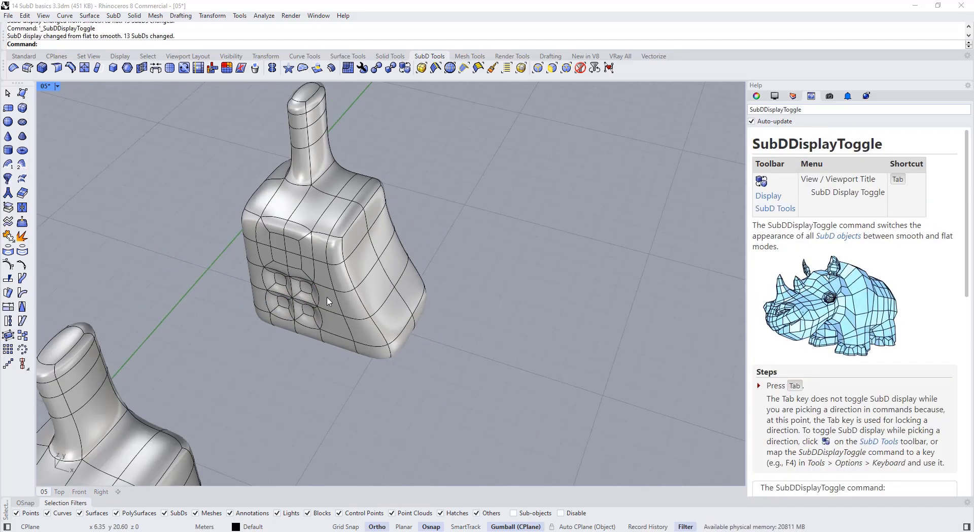
key(Tab)
Insert points from the bottom edge up across the sloped side to its top, creating an irregular zigzag chain of edges
scroll(374, 317, up, 2)
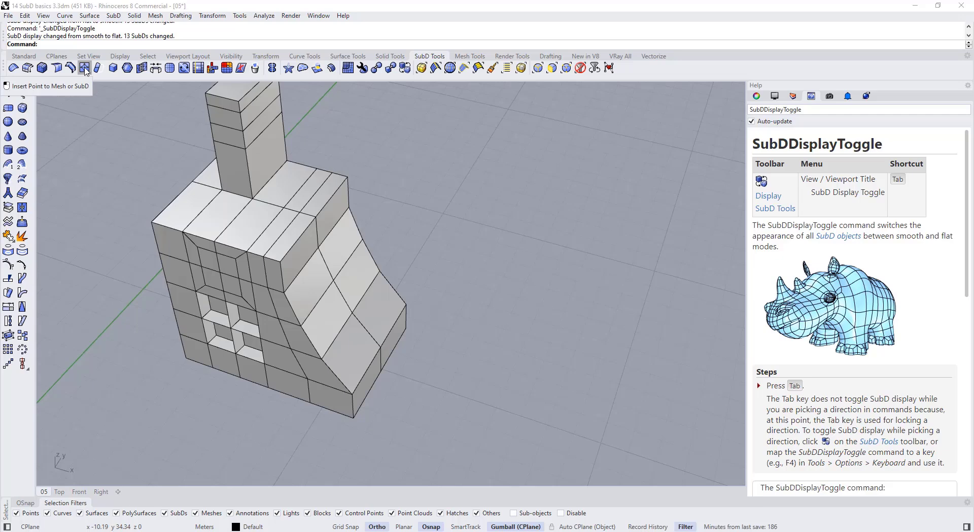
click(84, 68)
right_drag(341, 322, 395, 393)
click(394, 393)
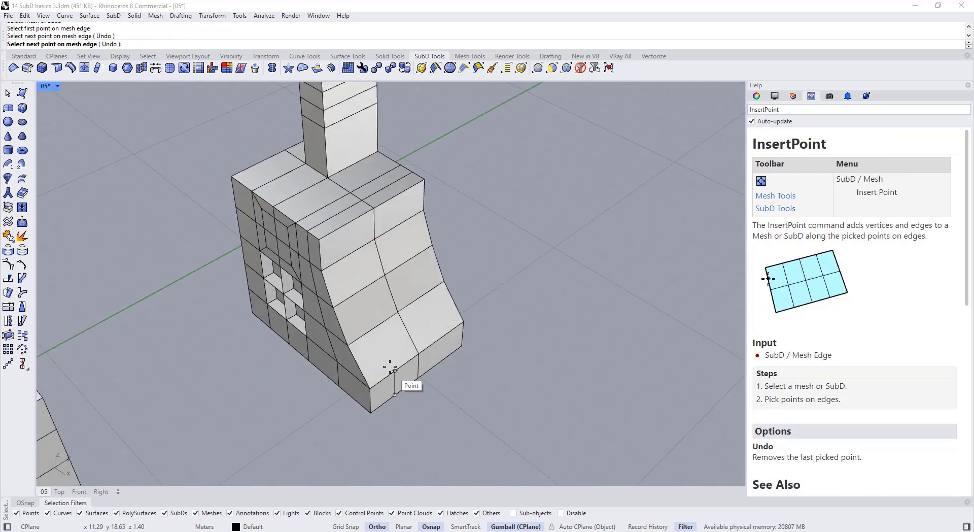
click(345, 300)
click(364, 245)
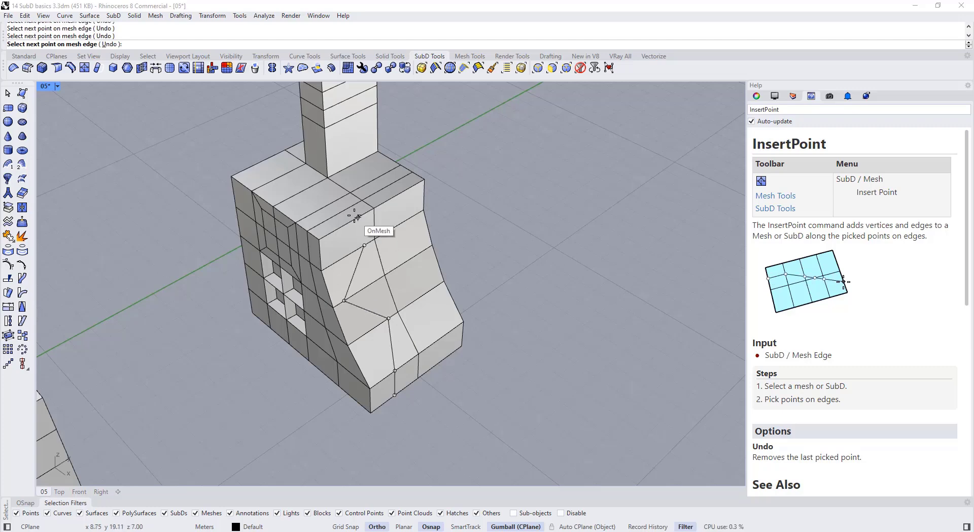
key(Return)
scroll(356, 249, down, 5)
Compare the smooth and flat SubD display of the body with its zigzag edges and recesses
key(Tab)
scroll(333, 317, up, 5)
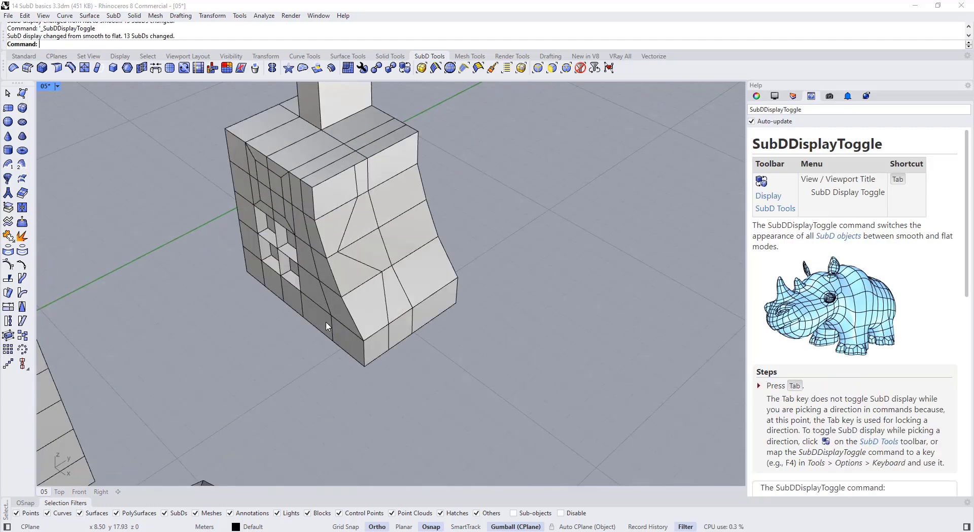
right_drag(333, 317, 334, 343)
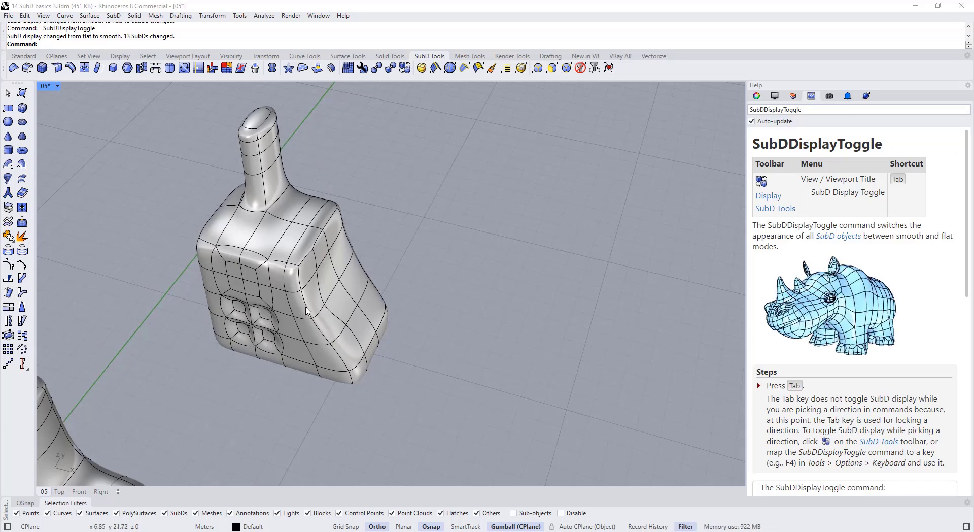
right_drag(306, 307, 391, 371)
key(Tab)
key(Tab)
key(Tab)
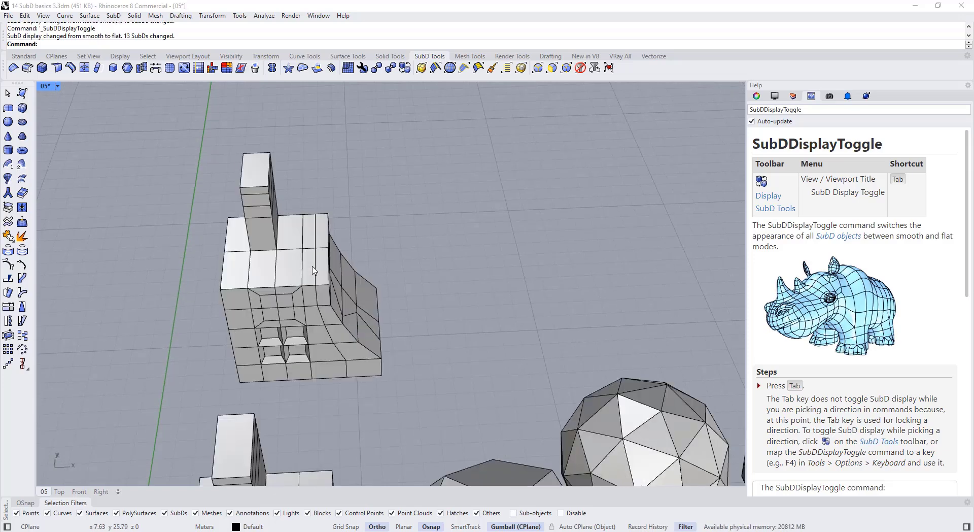
Slide the lower edge of the sloped side up the slope with proportional offset and direction Across, and preview it in smooth display
right_drag(354, 342, 376, 345)
scroll(375, 345, up, 1)
ctrl+shift+click(369, 336)
key(Escape)
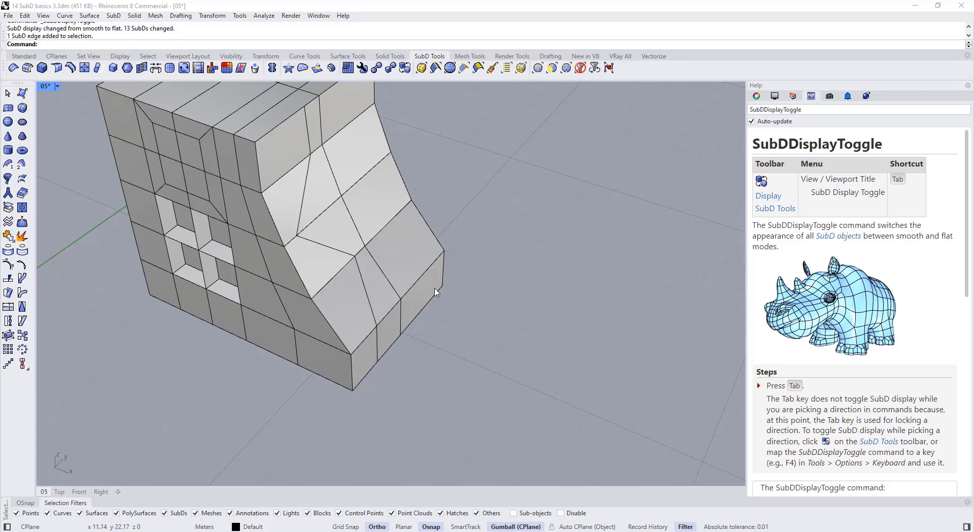
ctrl+shift+click(425, 270)
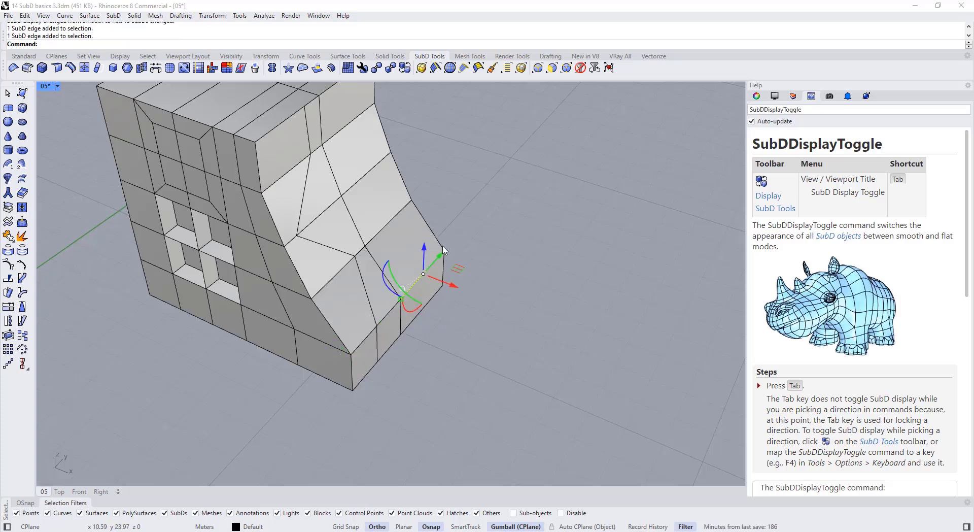
click(197, 69)
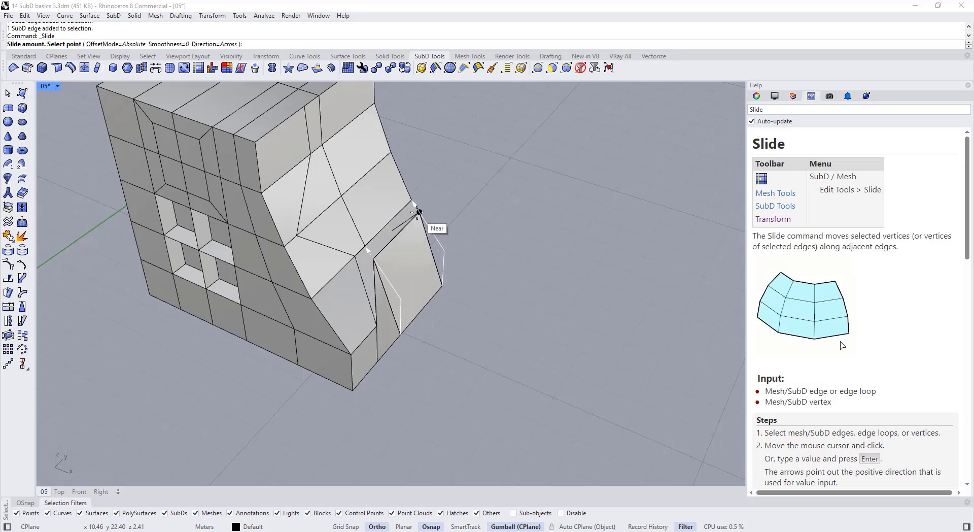
click(118, 44)
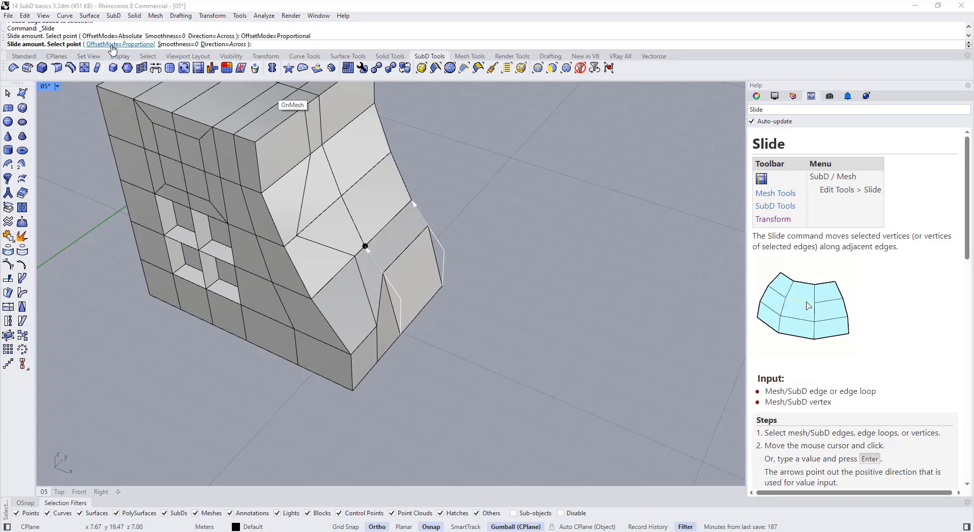
click(213, 44)
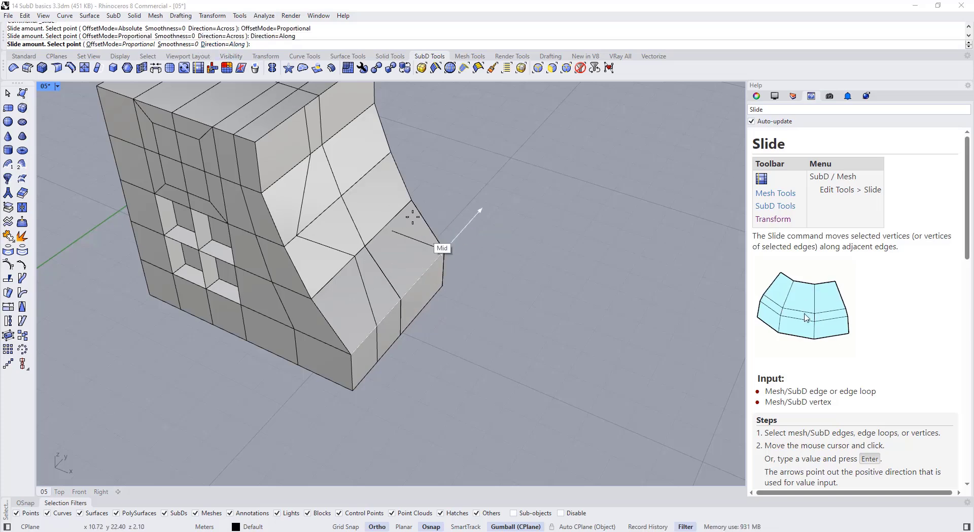
click(223, 45)
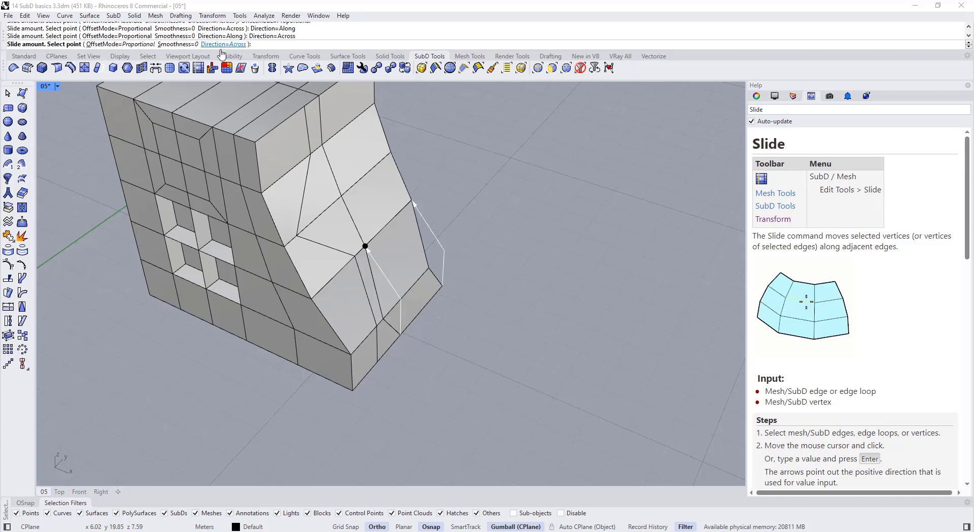
click(431, 245)
scroll(432, 245, down, 3)
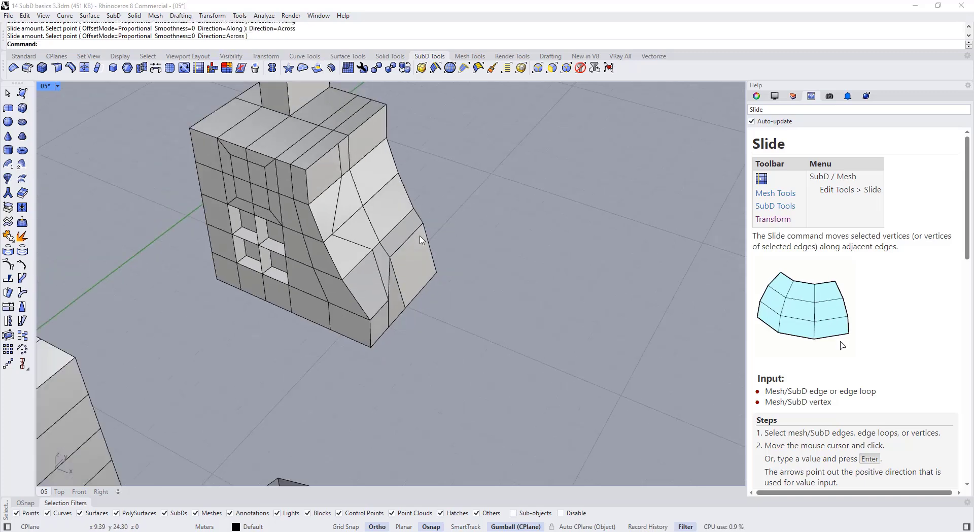
right_drag(432, 244, 473, 244)
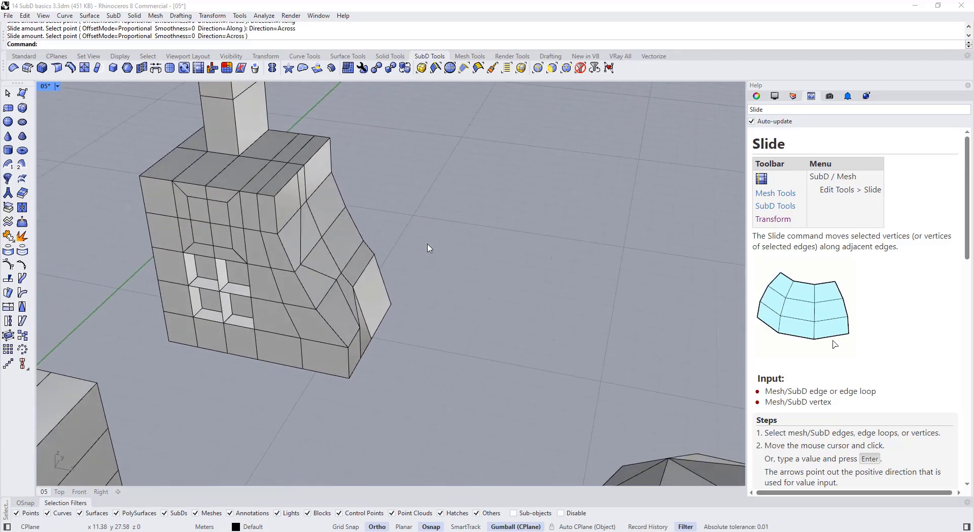
key(Tab)
key(Tab)
Duplicate the original blocky SubD with its tower into the empty area beyond the edited body
scroll(392, 230, down, 2)
mouse_move(322, 247)
shift+right_down()
mouse_move(387, 239)
mouse_move(347, 284)
mouse_move(347, 342)
mouse_move(345, 328)
mouse_move(256, 313)
mouse_move(225, 240)
mouse_move(221, 309)
shift+right_up()
scroll(347, 284, down, 2)
click(332, 309)
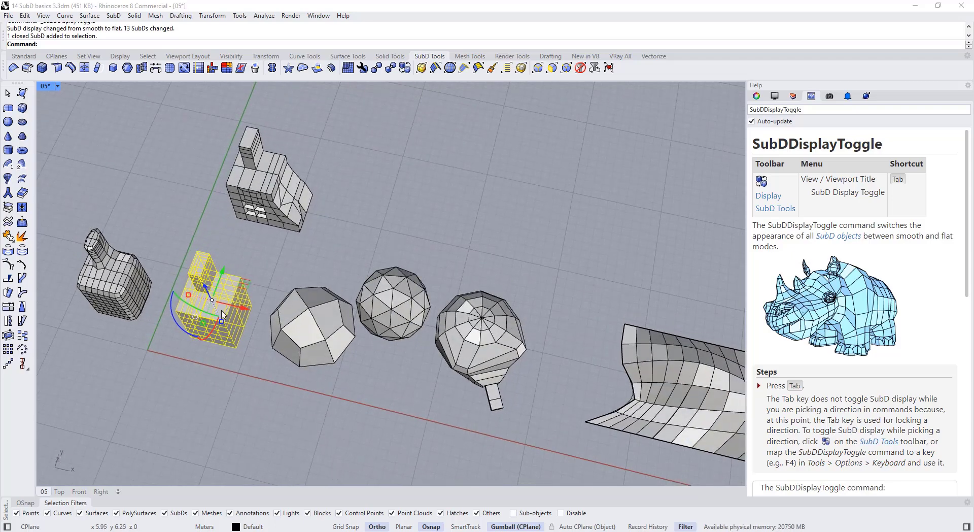
drag(241, 285, 424, 165)
key(alt)
click(504, 181)
scroll(500, 165, up, 6)
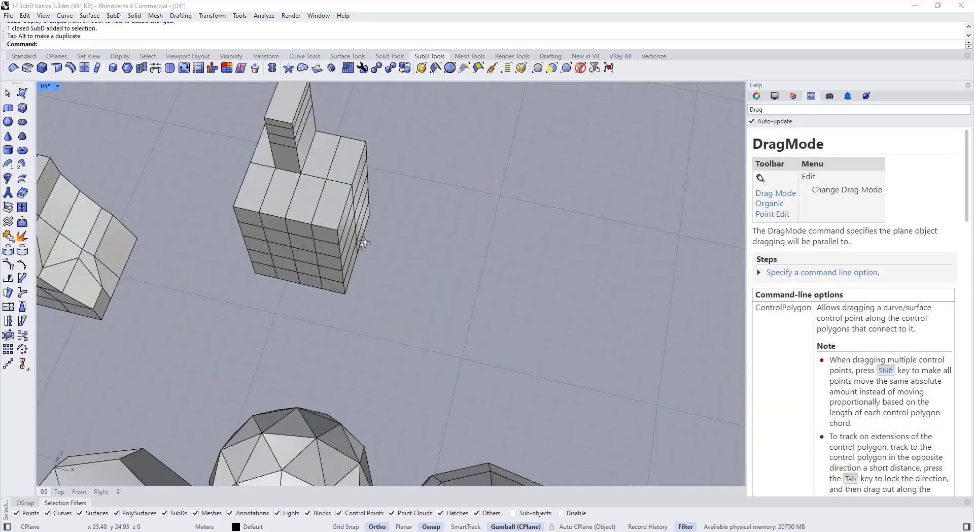
Delete all faces, edges and vertices of the tower on top of the duplicated block
right_drag(289, 254, 306, 193)
ctrl+shift+drag(300, 219, 219, 144)
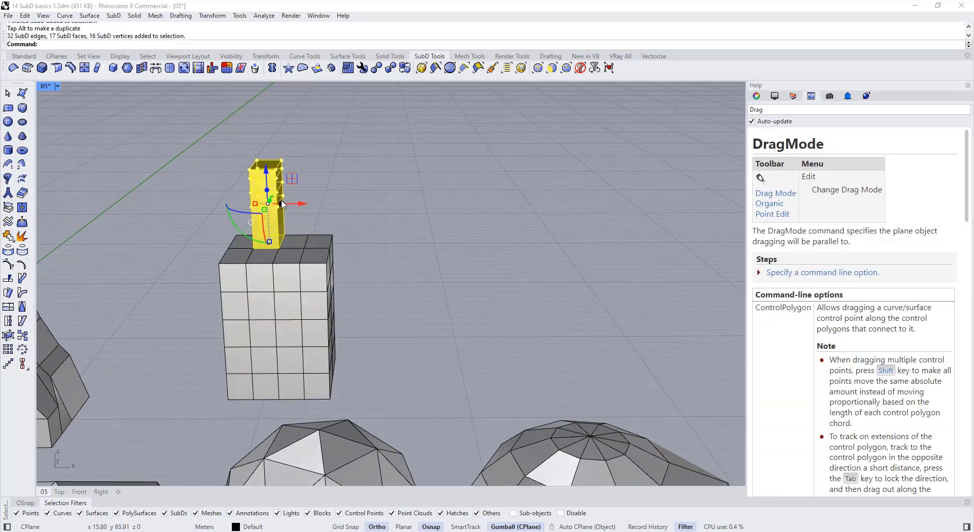
key(Delete)
Close the rectangular opening in the block's top by appending a four-point 3D face to the SubD
right_drag(274, 198, 289, 289)
shift+right_drag(289, 289, 314, 371)
scroll(320, 365, up, 3)
click(328, 357)
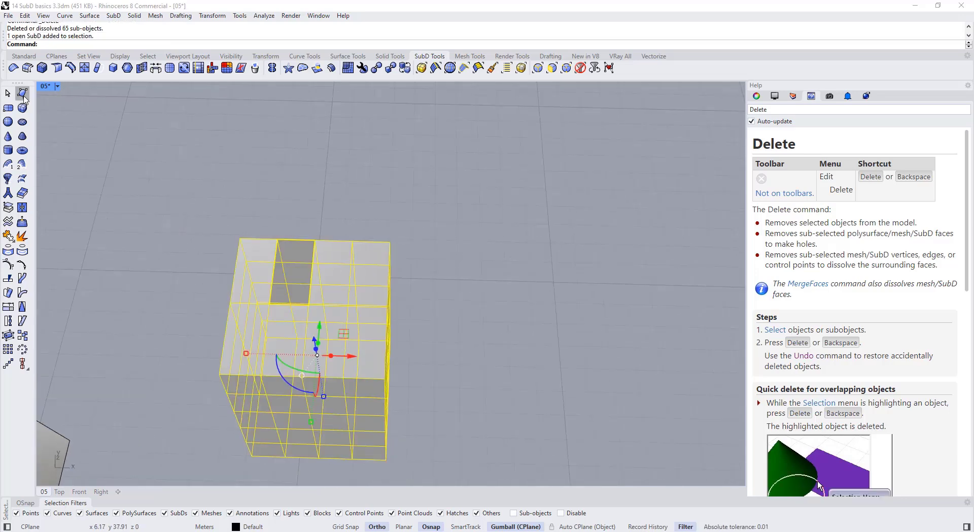
click(22, 93)
click(271, 303)
click(278, 240)
click(314, 240)
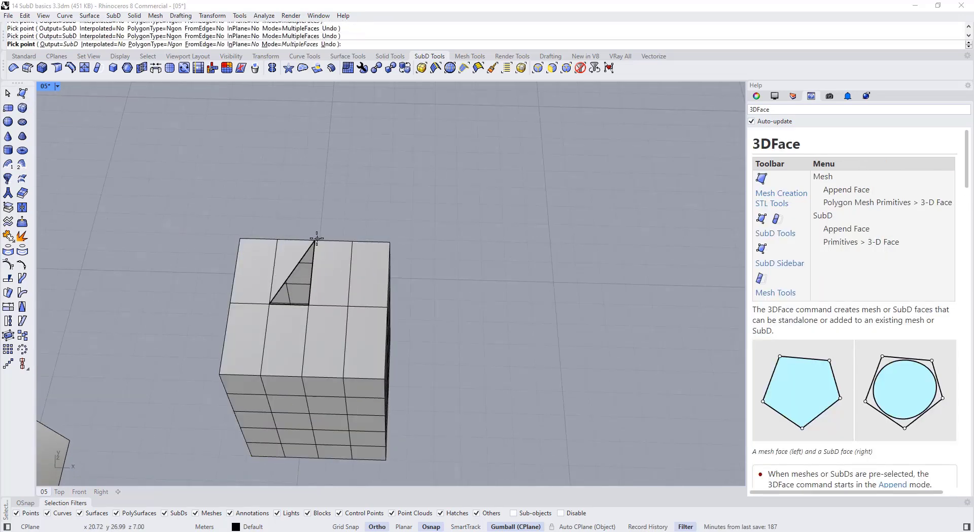
click(307, 305)
scroll(327, 243, down, 3)
right_click(328, 247)
mouse_move(441, 284)
right_down()
mouse_move(397, 313)
mouse_move(448, 289)
right_up()
click(393, 310)
key(Escape)
Compare the smooth and flat SubD display of the closed block
key(Tab)
key(Tab)
key(Tab)
right_drag(335, 319, 320, 319)
scroll(335, 319, up, 4)
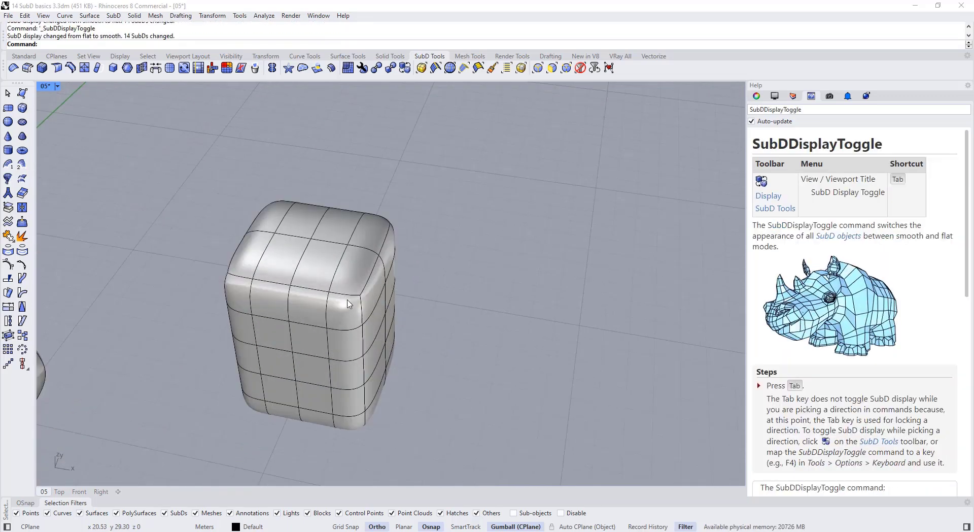
scroll(348, 304, down, 3)
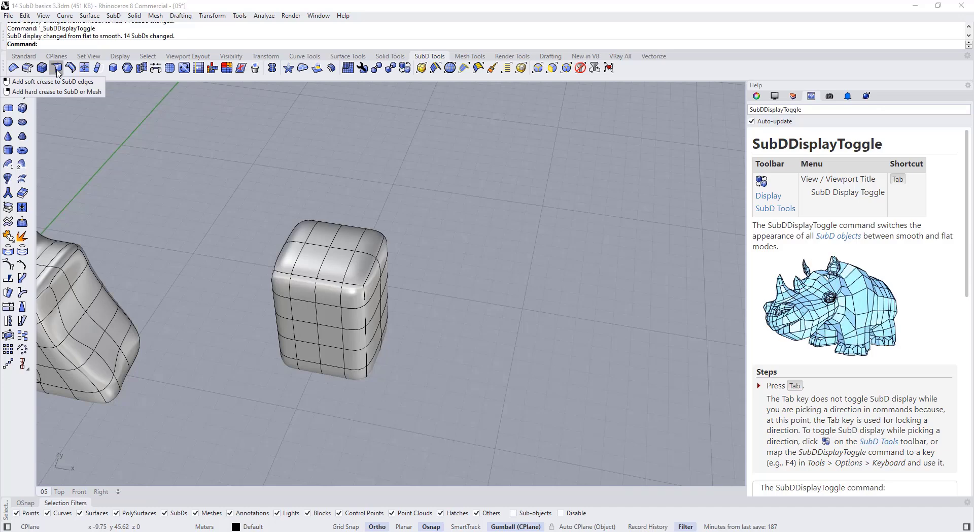
key(Tab)
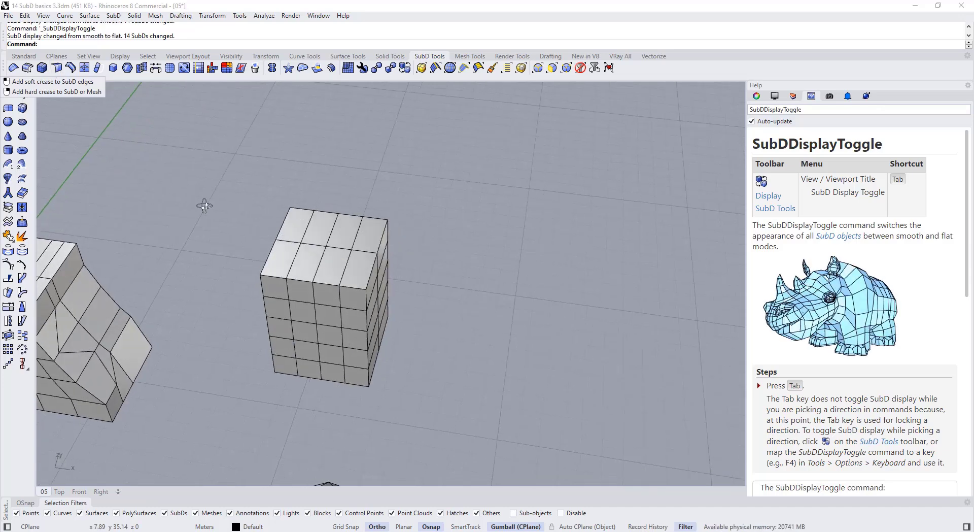
key(Tab)
scroll(288, 378, down, 5)
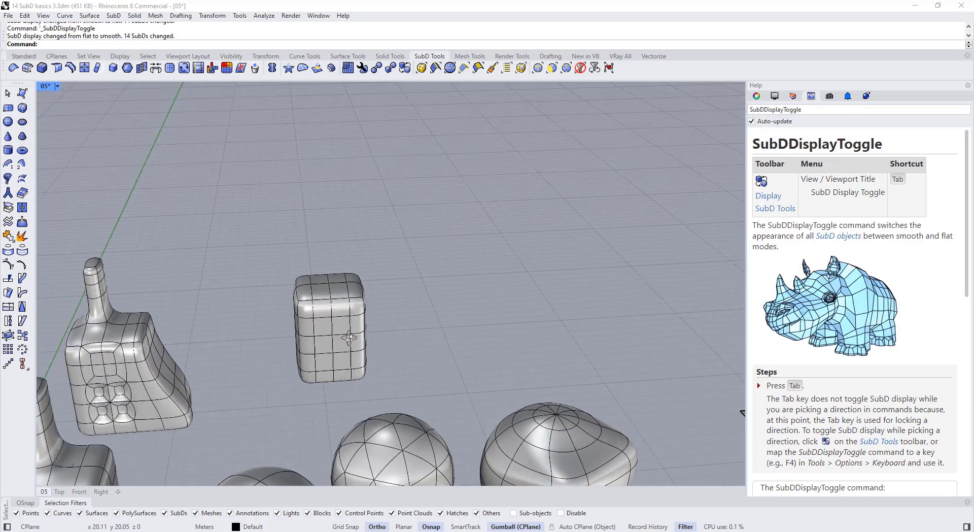
Add a hard crease along all perimeter edges of the block's bottom
scroll(319, 370, up, 6)
right_drag(297, 378, 388, 362)
key(Tab)
ctrl+shift+double_click(312, 360)
ctrl+shift+double_click(451, 359)
right_drag(324, 346, 669, 350)
right_drag(281, 203, 358, 238)
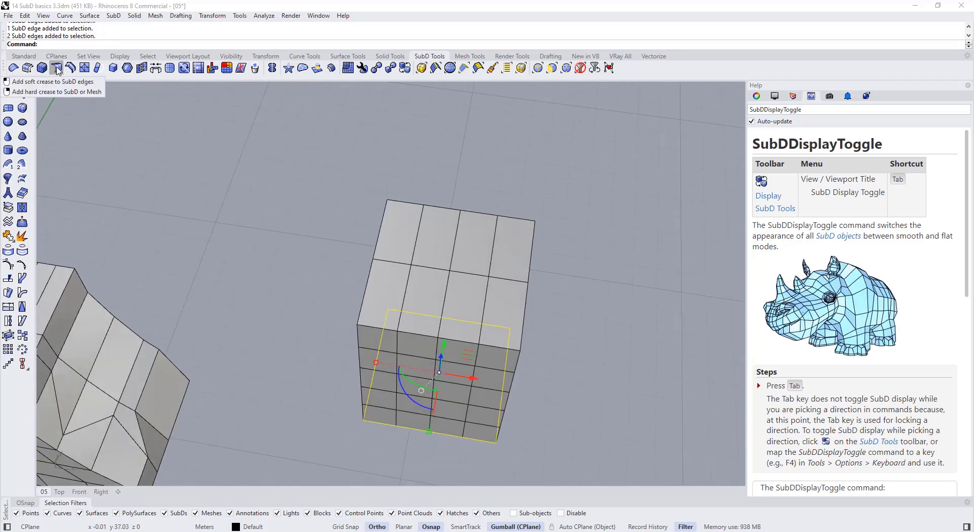
click(57, 68)
Examine the creased bottom rim from below and compare the block in smooth and flat display
right_drag(218, 167, 452, 241)
key(Tab)
scroll(363, 352, up, 10)
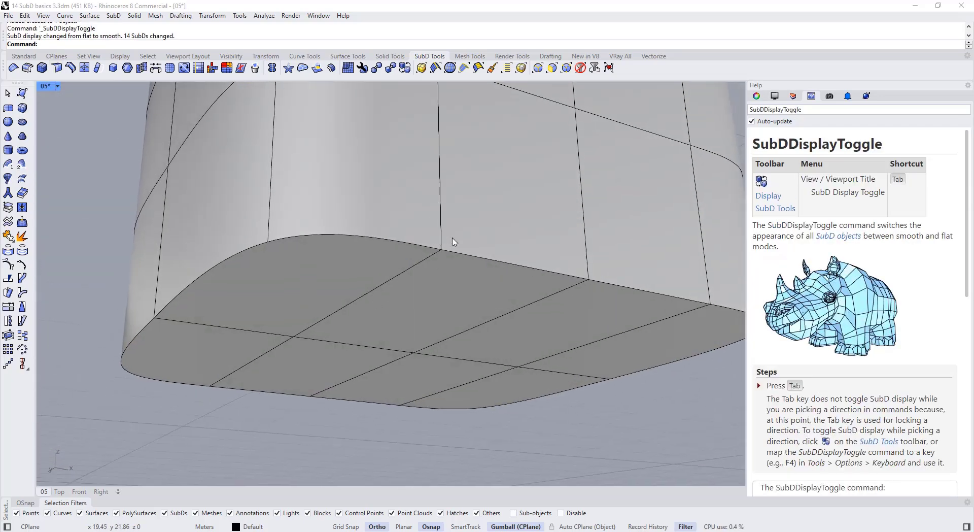
right_drag(298, 350, 401, 293)
scroll(366, 343, down, 12)
key(Tab)
key(Tab)
scroll(388, 399, up, 2)
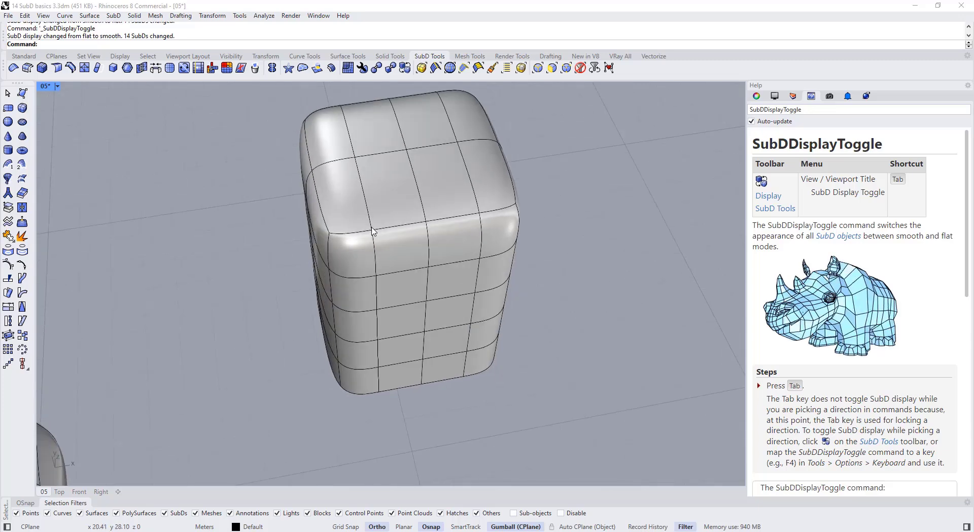
Add a soft crease of weight 100 along the block's top perimeter edges and inspect the rim in smooth display
ctrl+shift+click(387, 228)
key(Tab)
click(583, 245)
ctrl+shift+double_click(337, 244)
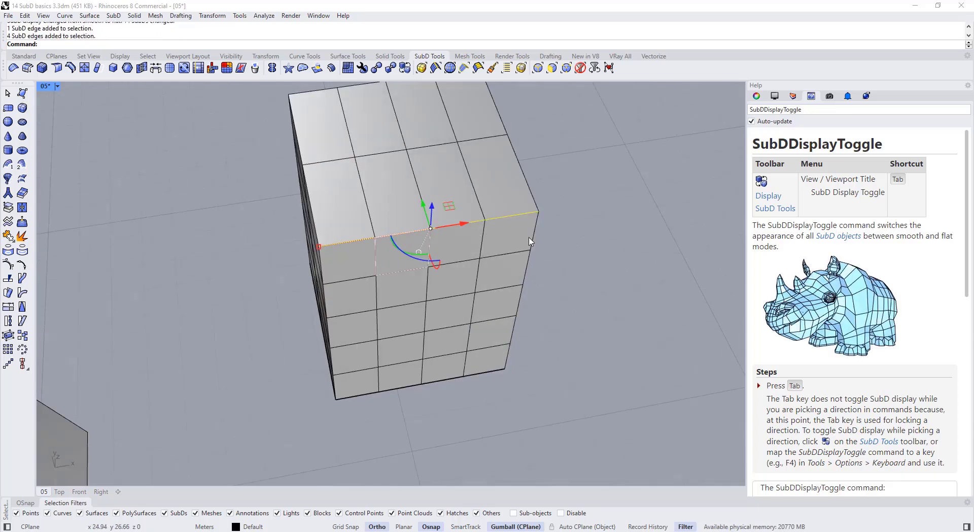
right_drag(529, 241, 467, 238)
ctrl+shift+double_click(478, 222)
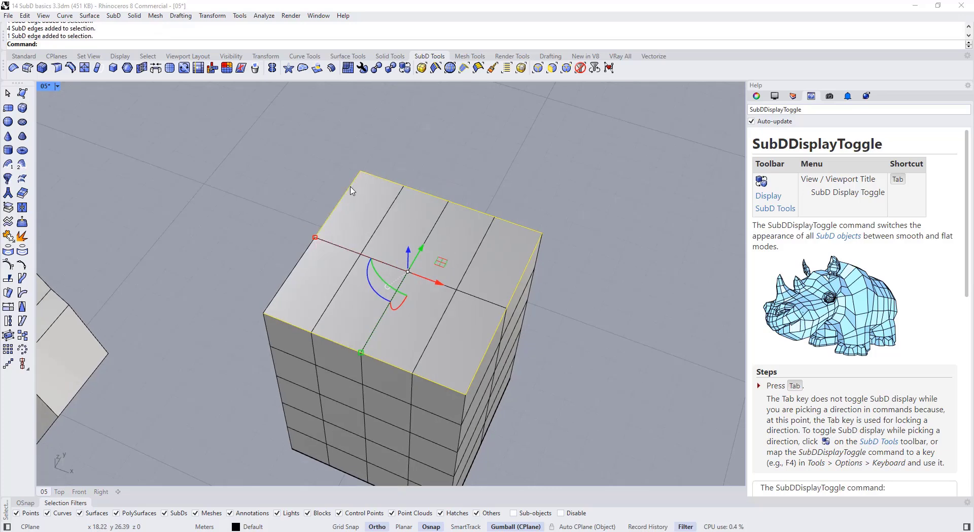
click(56, 71)
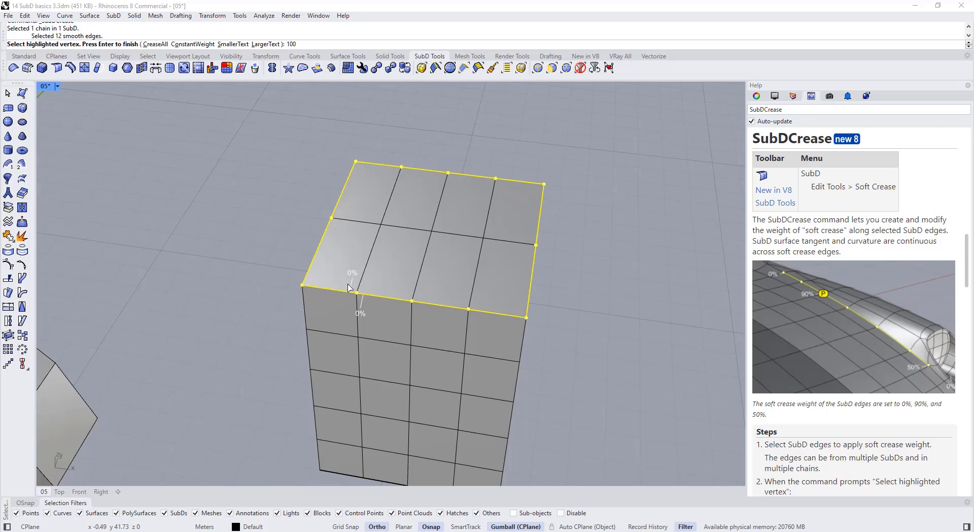
key(Return)
key(Tab)
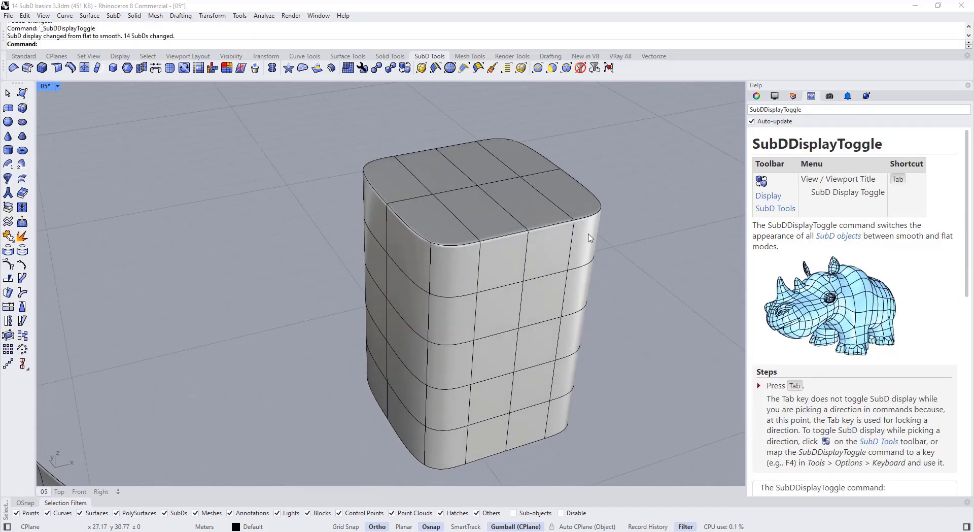
scroll(558, 251, up, 10)
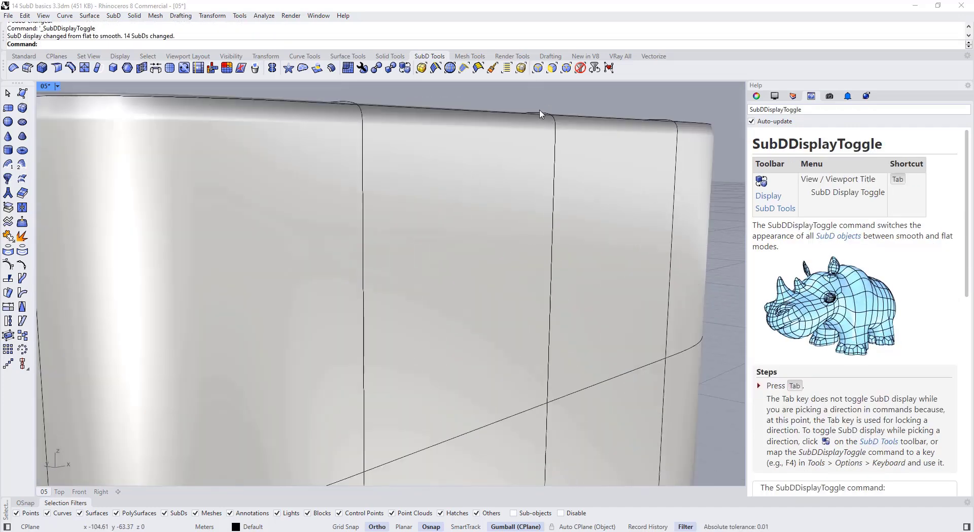
scroll(532, 122, down, 10)
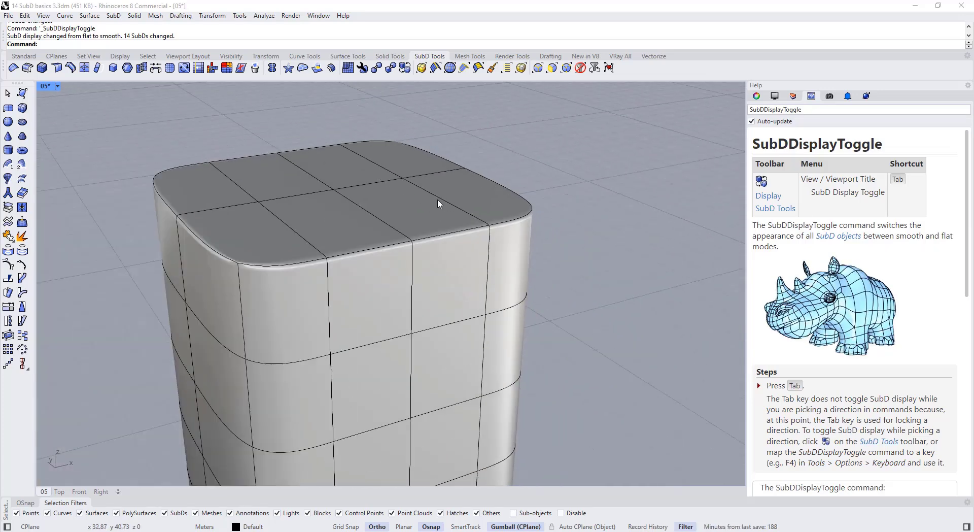
key(Tab)
key(Tab)
scroll(425, 181, down, 5)
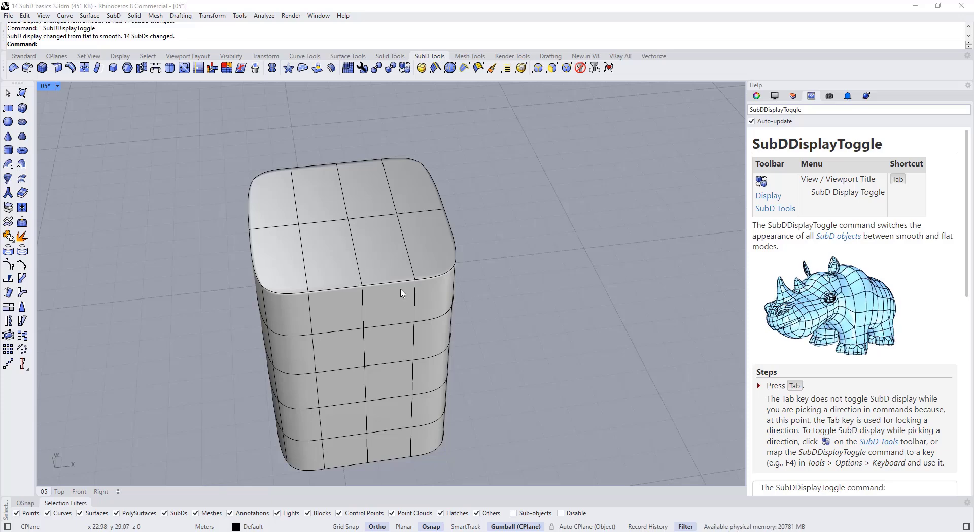
Set the soft crease weight to 50 at a front corner vertex of the top rim and at the front-edge vertex beside it
ctrl+shift+double_click(344, 291)
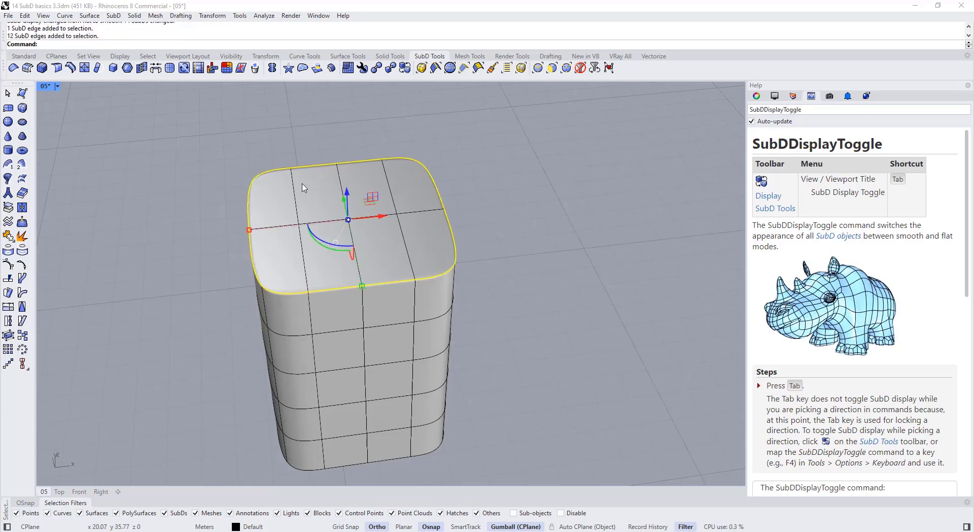
click(57, 69)
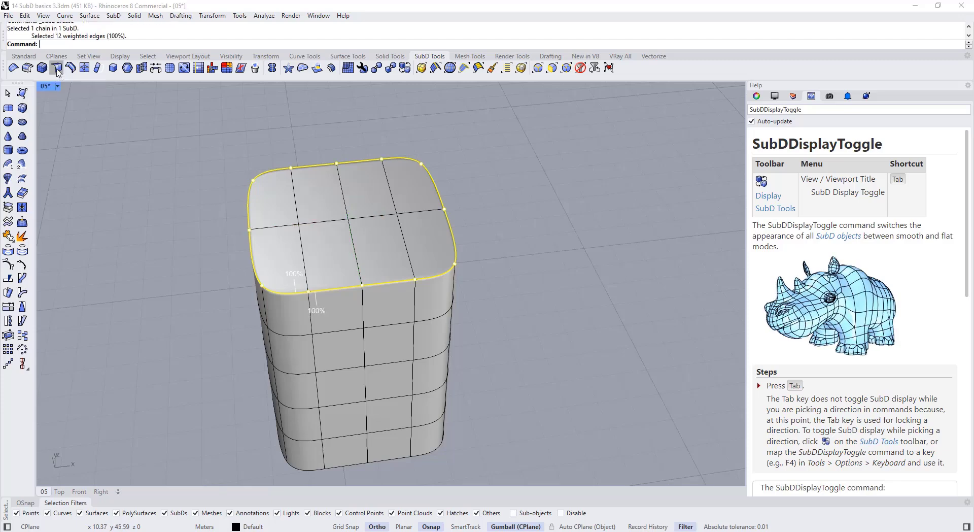
click(414, 279)
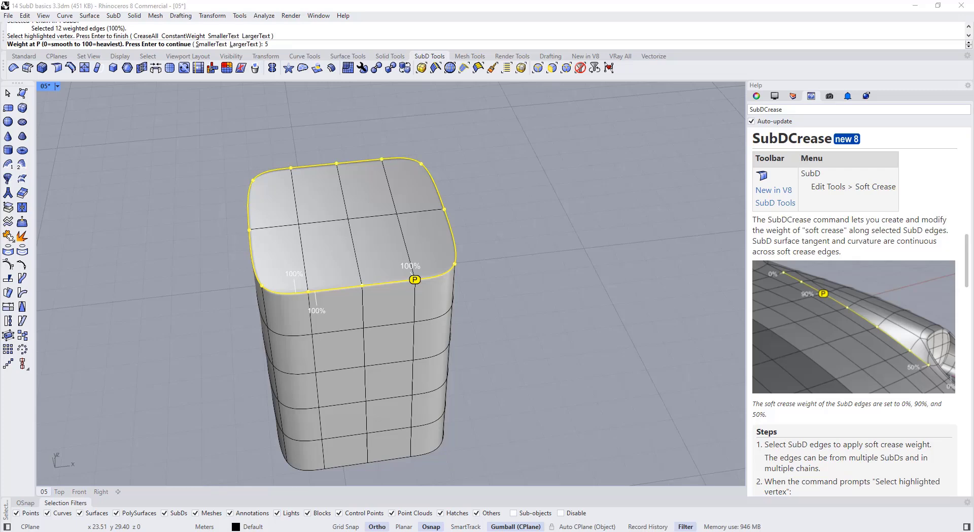
text(50)
key(Return)
click(454, 264)
mouse_move(454, 265)
right_down()
mouse_move(417, 290)
mouse_move(389, 286)
mouse_move(458, 258)
right_up()
text(50)
key(Return)
key(Return)
key(Tab)
key(Tab)
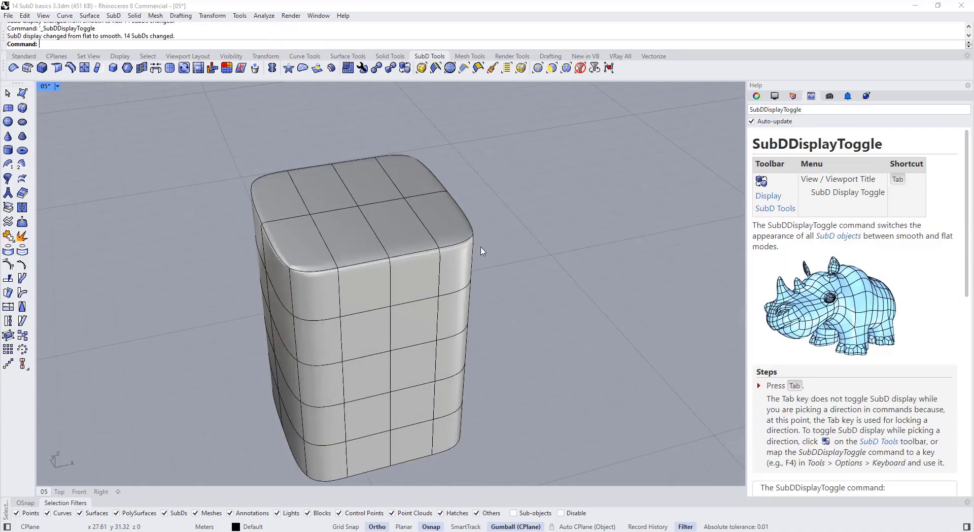
scroll(481, 246, up, 6)
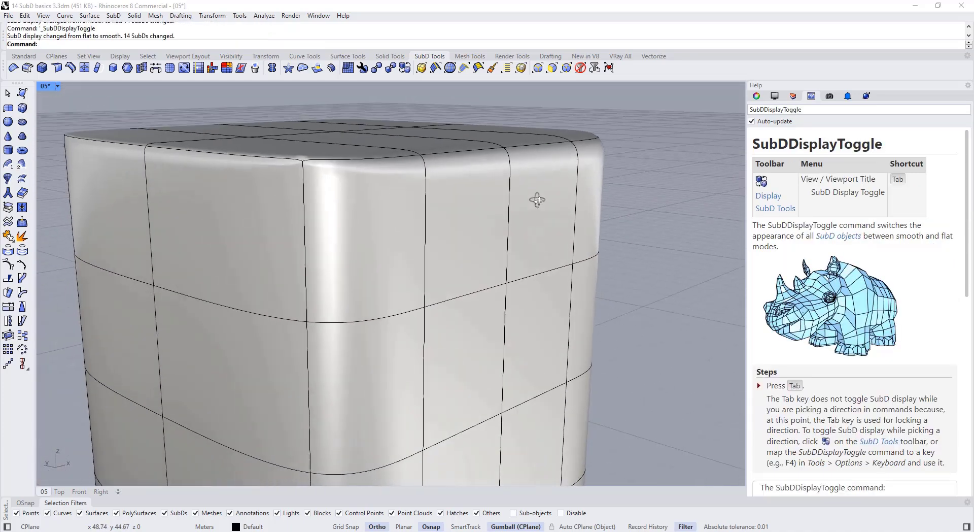
right_drag(537, 199, 571, 169)
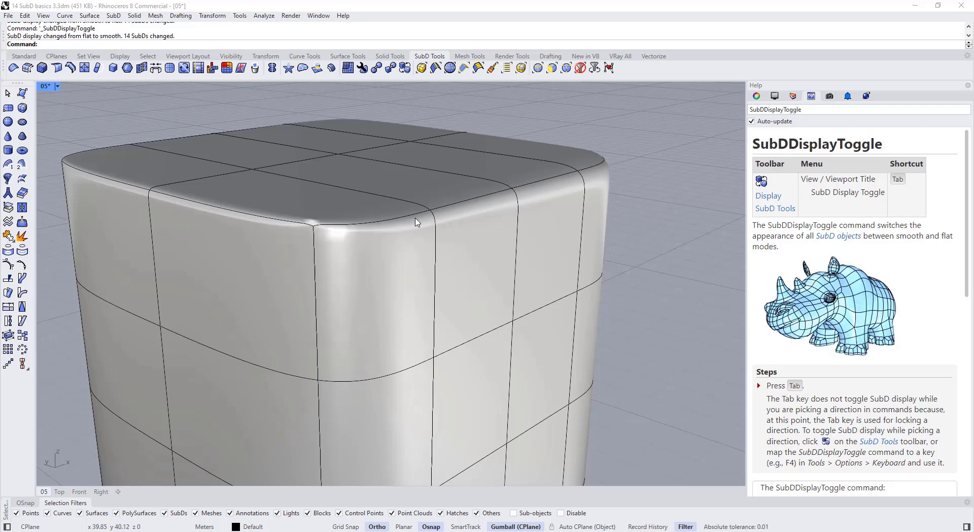
Reapply the soft crease to the block's top perimeter edges and set weight 100 at the front-edge vertex and adjacent corner currently at 50
scroll(477, 219, down, 5)
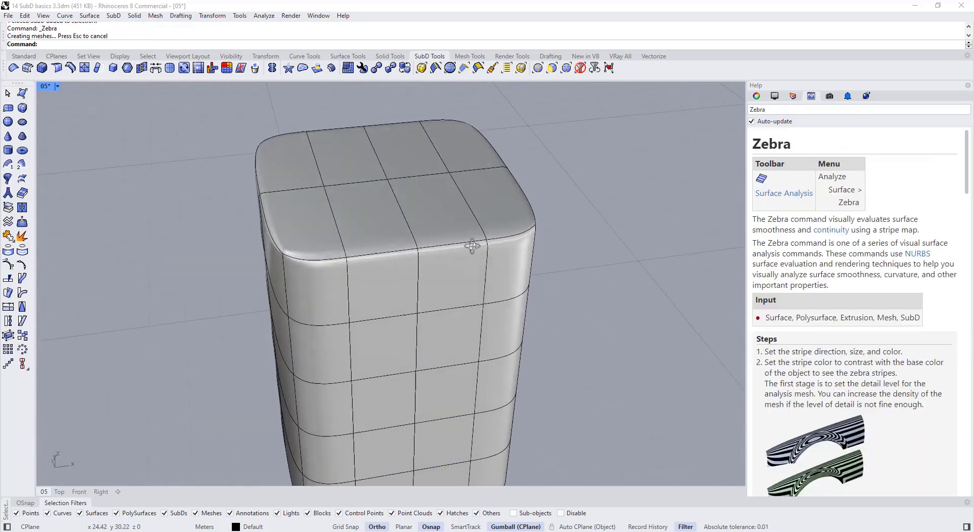
double_click(471, 237)
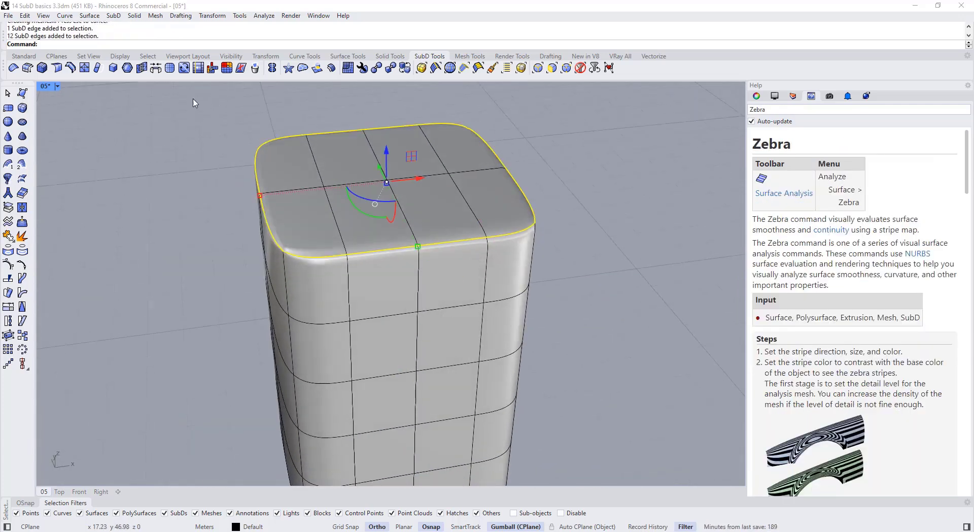
click(63, 73)
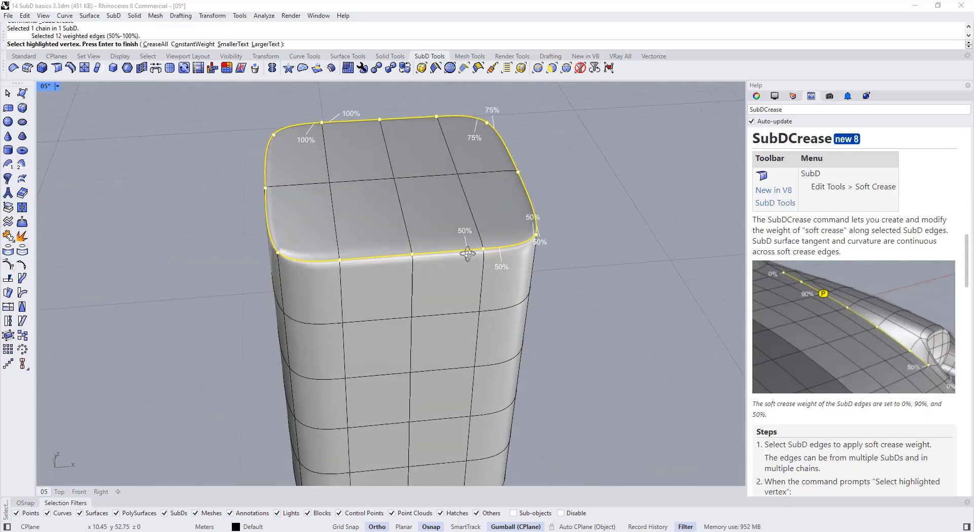
click(466, 253)
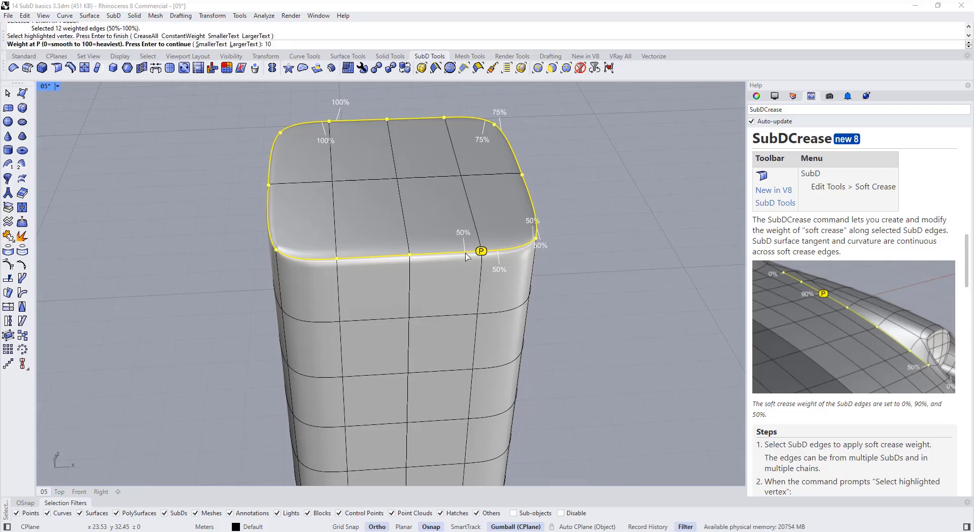
key(Return)
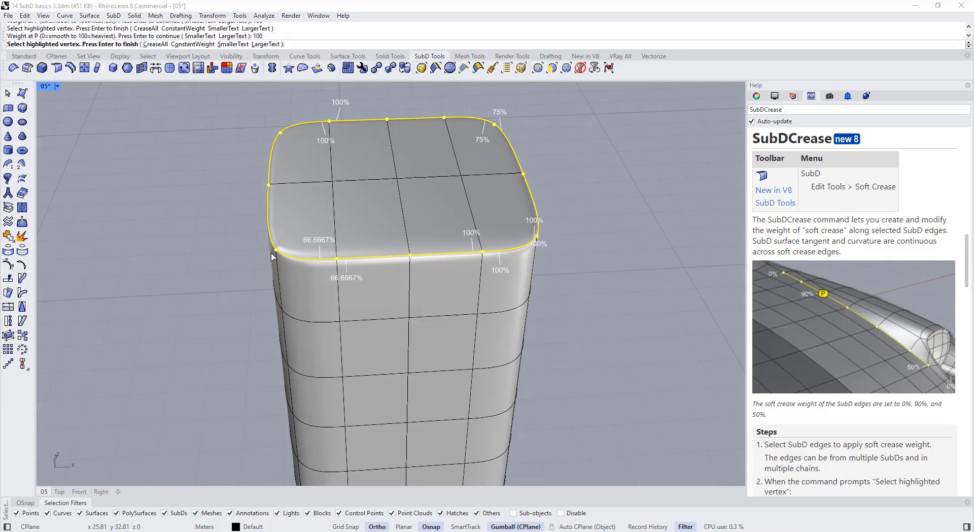
Set the soft crease weight to 0 at the front-edge vertex near the opposite corner and at the matching back-edge vertex
click(320, 242)
text(0)
key(Return)
click(341, 104)
key(Return)
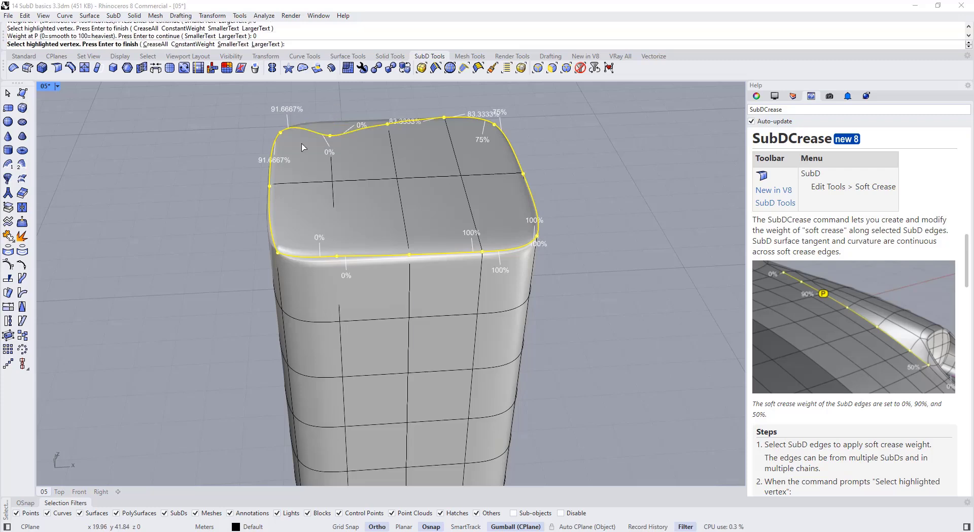
Set the soft crease weight to 0 at the rim's back-left and front-left corners and finish the crease
right_drag(294, 150, 306, 152)
click(262, 138)
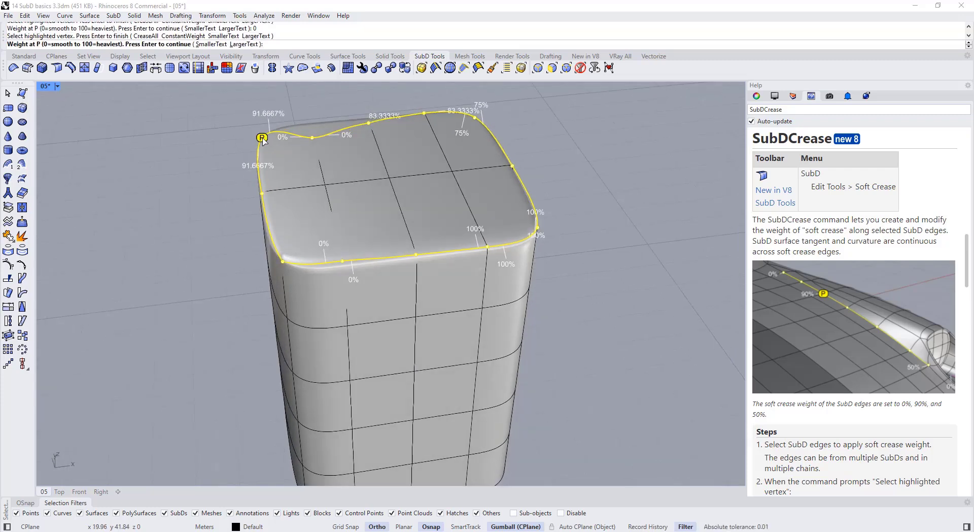
text(0)
key(Return)
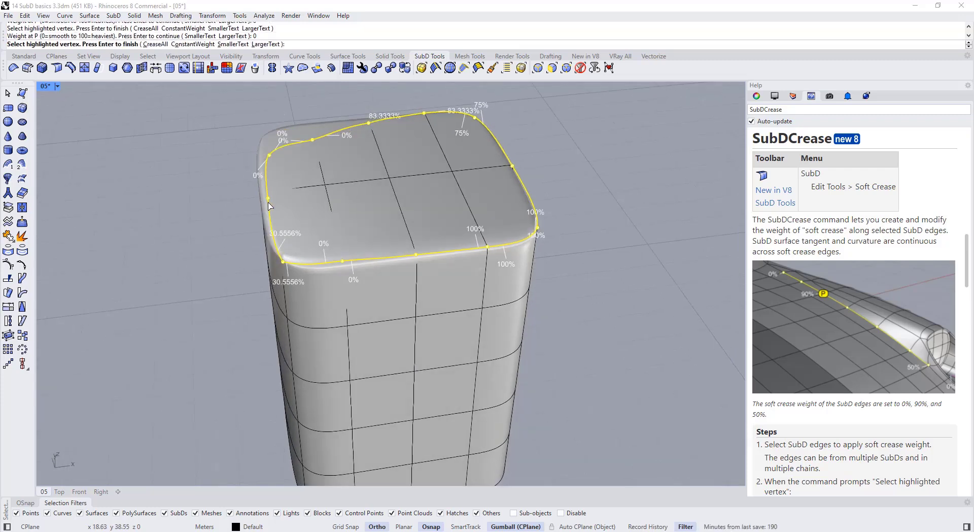
click(282, 262)
text(0)
key(Return)
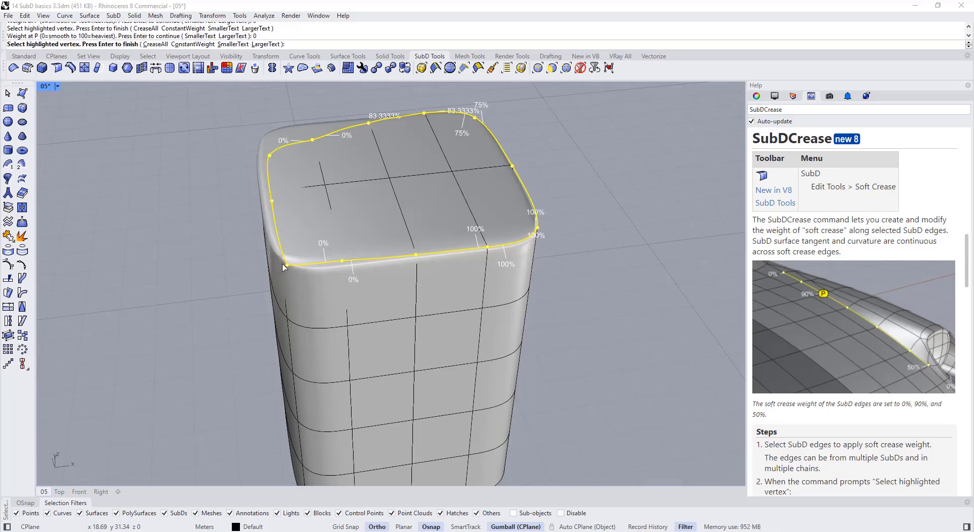
right_drag(325, 255, 254, 269)
key(Return)
Inspect the variable soft crease along the block's top rim in smooth and flat display
scroll(406, 261, up, 2)
key(Tab)
key(Tab)
key(Tab)
key(Tab)
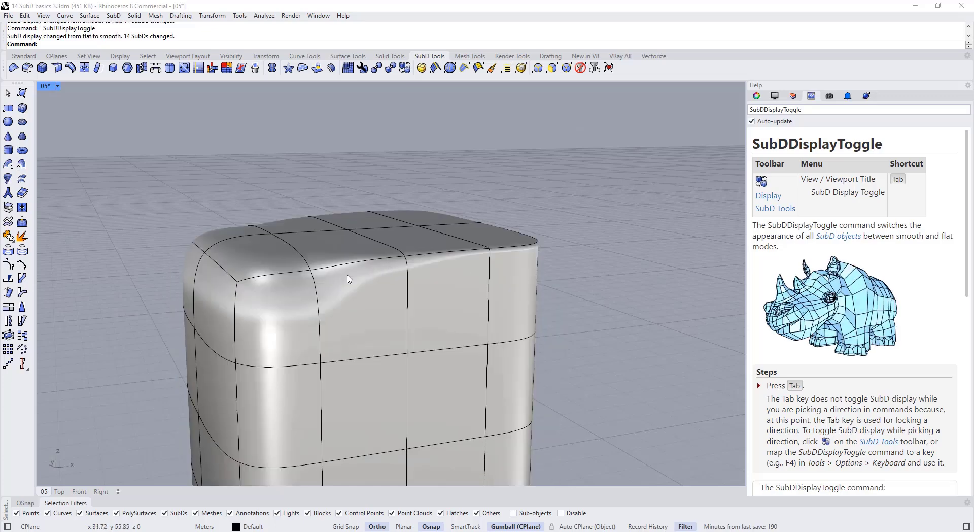
right_drag(483, 255, 344, 254)
Switch to flat display and duplicate the soft-creased block beside the original
scroll(344, 254, down, 7)
key(Tab)
scroll(343, 254, down, 5)
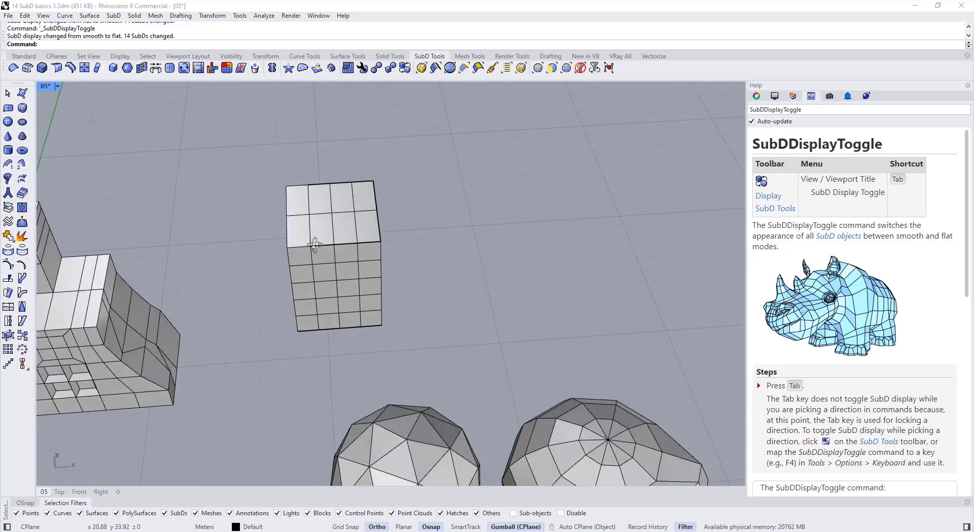
click(364, 271)
alt+drag(365, 248, 484, 248)
key(Escape)
Remove the crease from all top perimeter edges of the copied block
scroll(454, 245, up, 5)
mouse_move(436, 261)
shift+right_down()
mouse_move(379, 309)
mouse_move(424, 252)
shift+right_up()
key(Tab)
key(Tab)
ctrl+shift+double_click(377, 297)
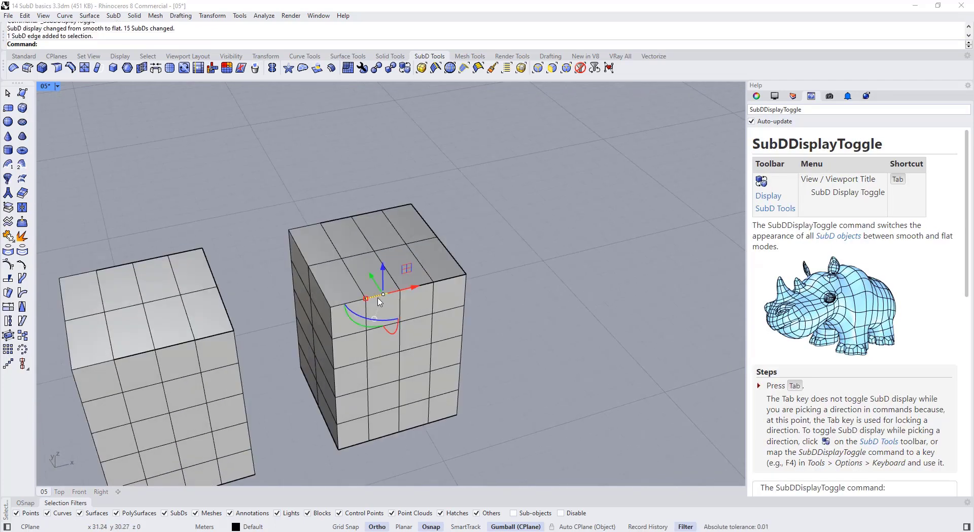
scroll(313, 247, up, 4)
ctrl+shift+double_click(295, 252)
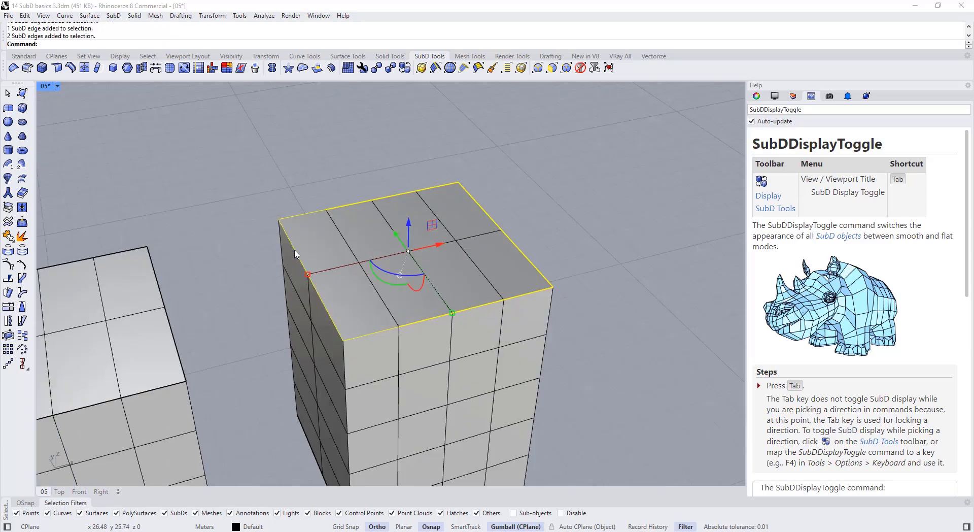
click(14, 68)
Compare the uncreased copy with the soft-creased block in smooth and flat display
scroll(203, 147, down, 3)
key(Tab)
key(Tab)
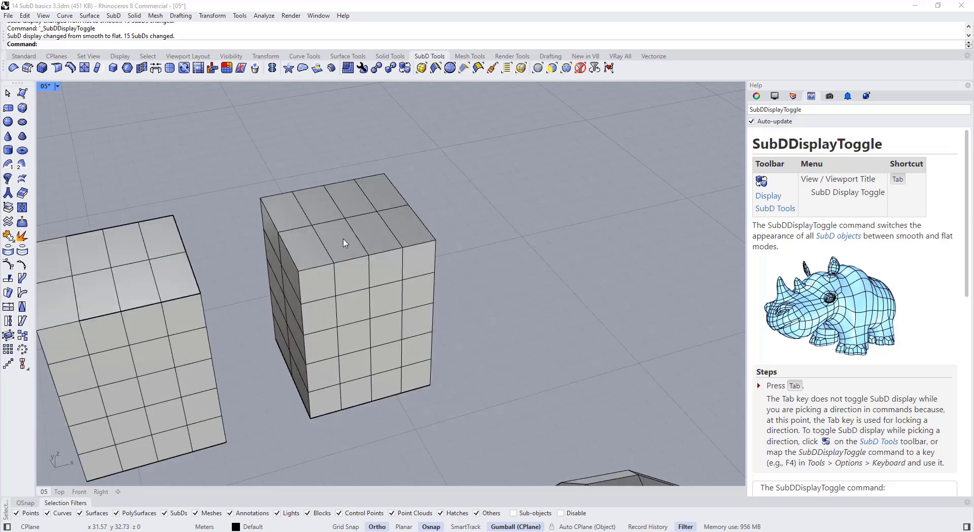
right_drag(344, 243, 335, 249)
key(Tab)
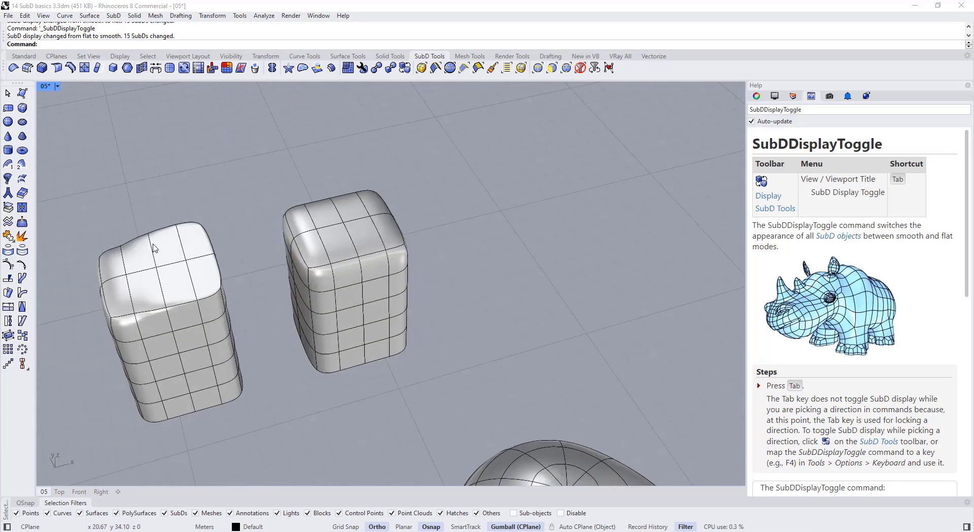
Inset the copied block's top faces as a group, leaving the side faces unselected, and view the result in smooth display
scroll(342, 265, up, 6)
key(Tab)
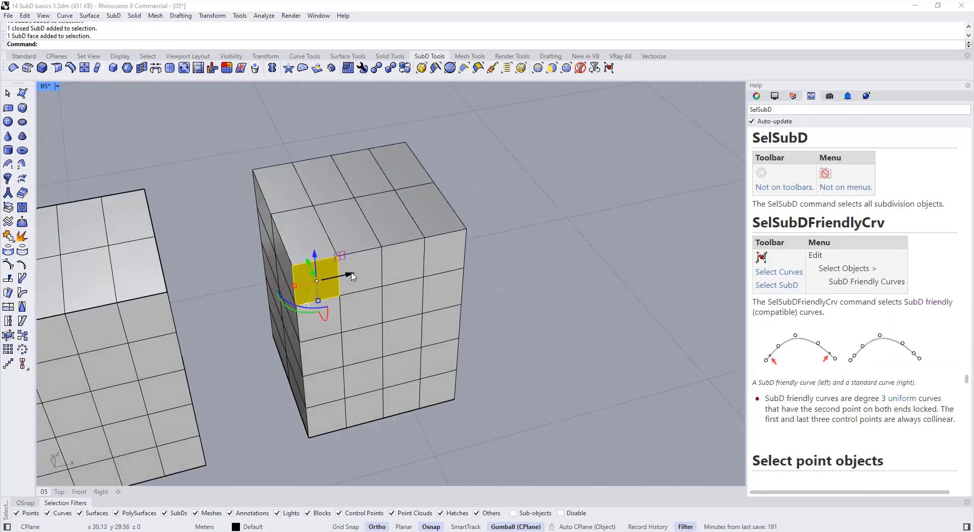
ctrl+shift+double_click(364, 269)
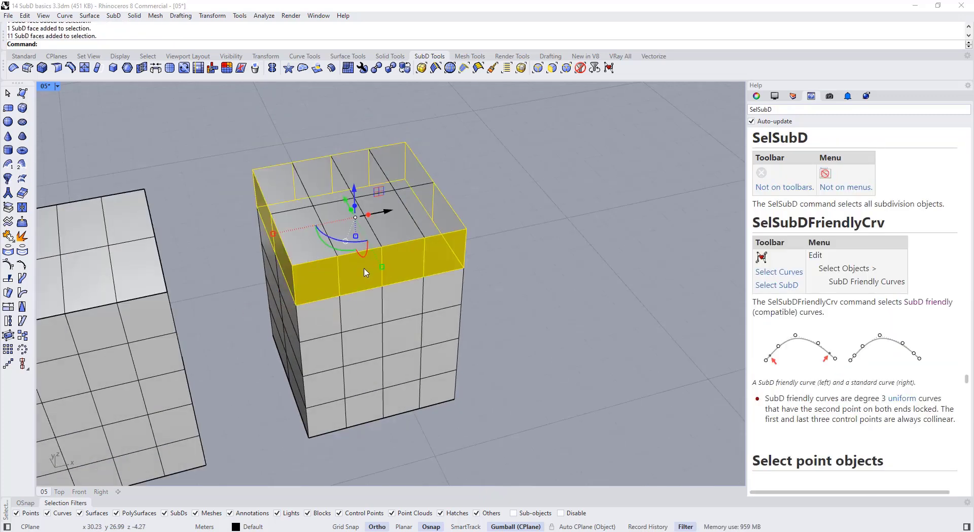
click(521, 71)
click(396, 236)
ctrl+click(335, 289)
ctrl+double_click(352, 281)
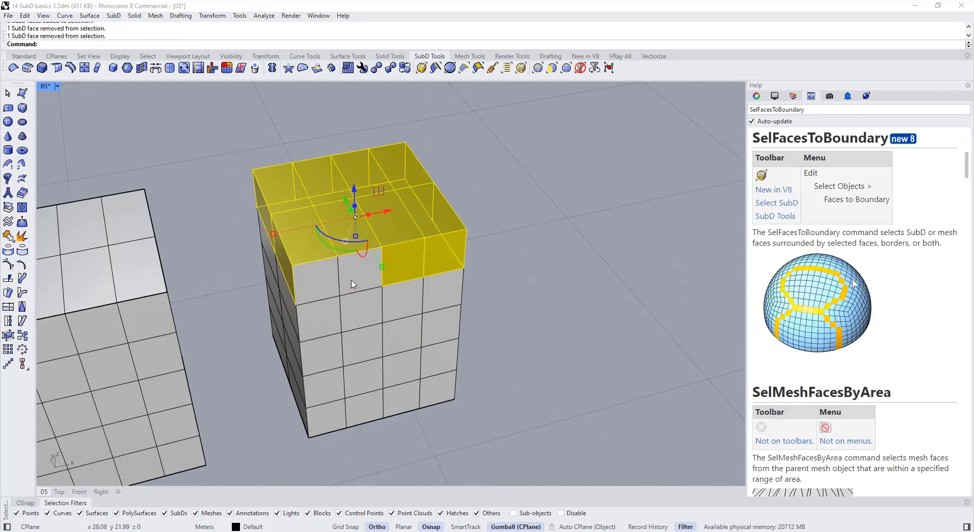
click(127, 68)
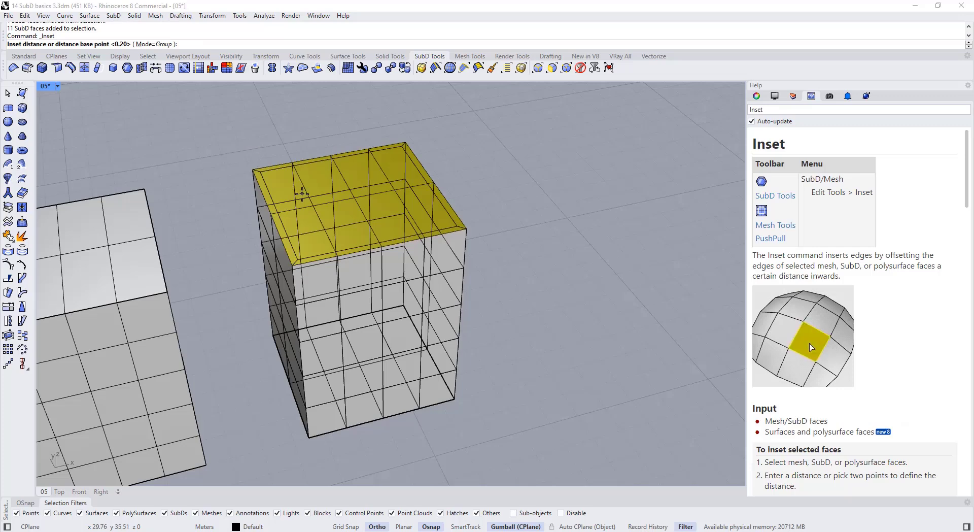
key(Tab)
key(Escape)
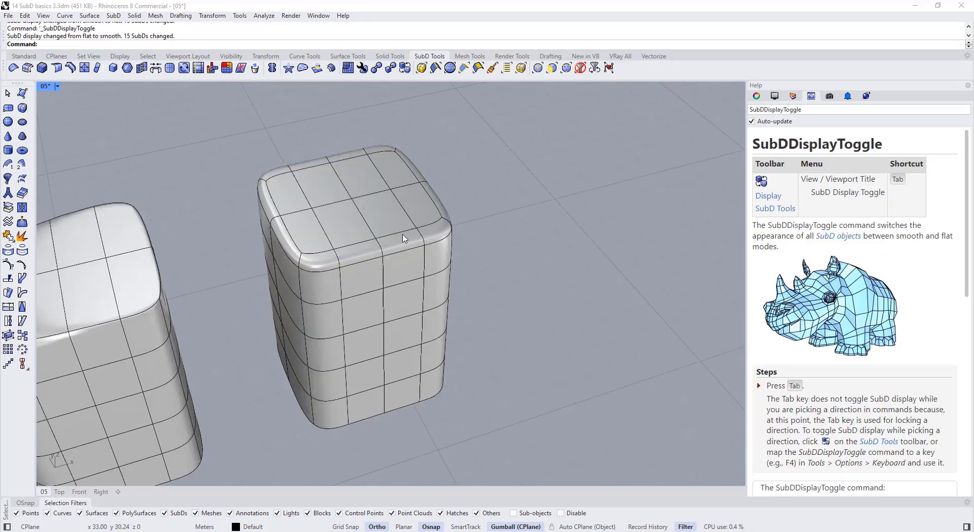
Pull a segment of the inset block's front rim downward to distort the edge
ctrl+shift+click(398, 233)
scroll(393, 231, up, 6)
drag(395, 234, 418, 300)
key(Escape)
Reposition another part of the inset block's rim near the front corner, checking the shape in flat and smooth display
right_drag(479, 285, 281, 227)
key(Tab)
ctrl+shift+click(318, 226)
key(Tab)
drag(343, 216, 381, 208)
key(Tab)
right_drag(378, 213, 317, 195)
drag(394, 194, 384, 194)
key(Tab)
right_drag(347, 210, 489, 200)
key(Escape)
Compare the top rims of the soft-creased block and the inset block in smooth display
scroll(525, 195, down, 5)
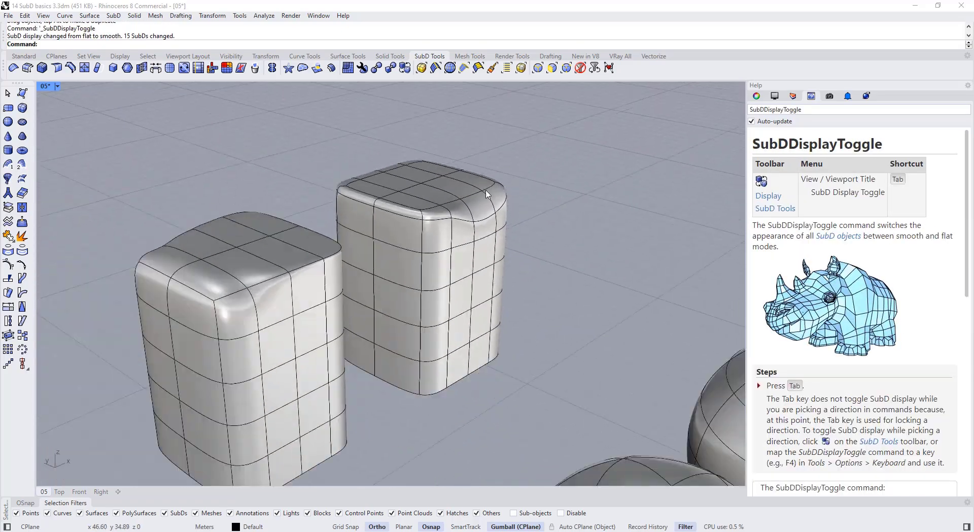
scroll(489, 200, down, 2)
scroll(284, 269, up, 2)
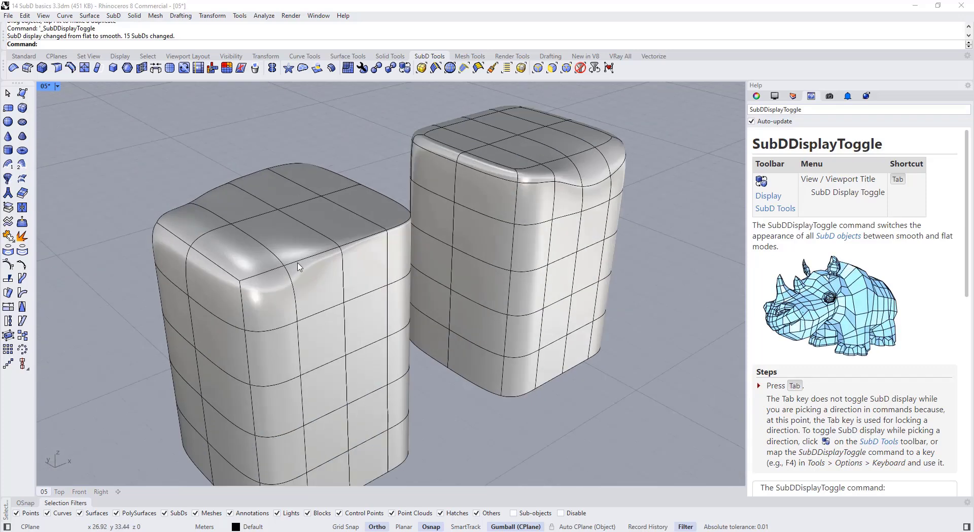
right_drag(298, 265, 268, 278)
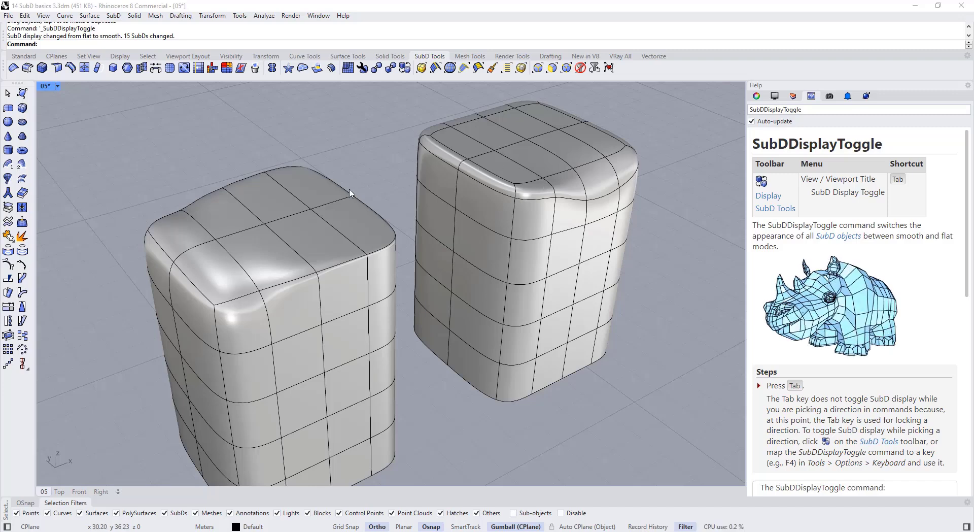
scroll(350, 193, down, 4)
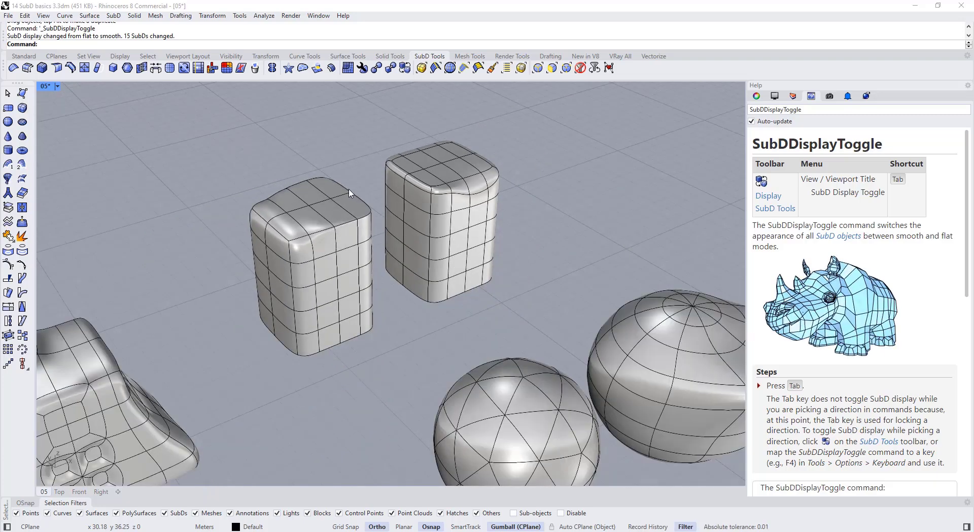
scroll(350, 193, down, 5)
scroll(421, 184, up, 6)
Duplicate the soft-creased block to the far side of the inset block
click(416, 204)
click(439, 199)
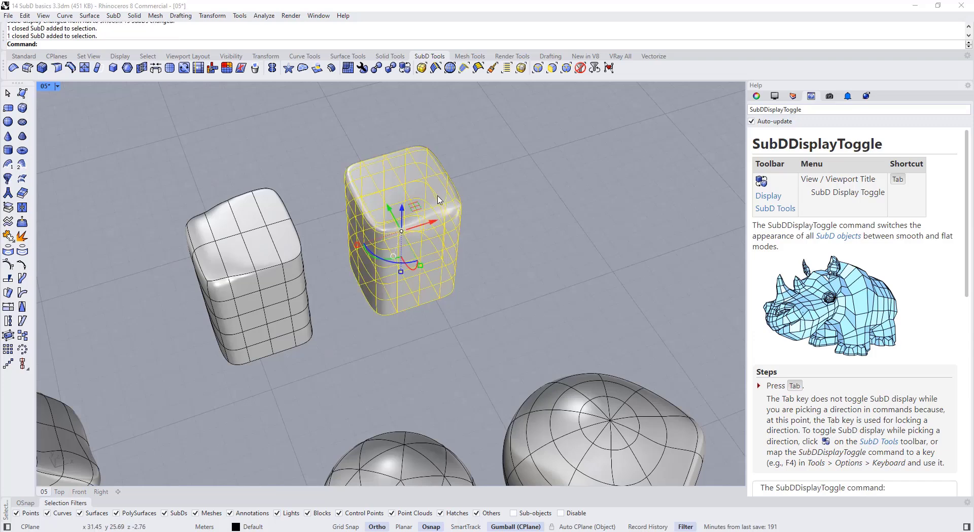
click(296, 262)
scroll(377, 217, down, 4)
drag(329, 245, 509, 183)
key(alt)
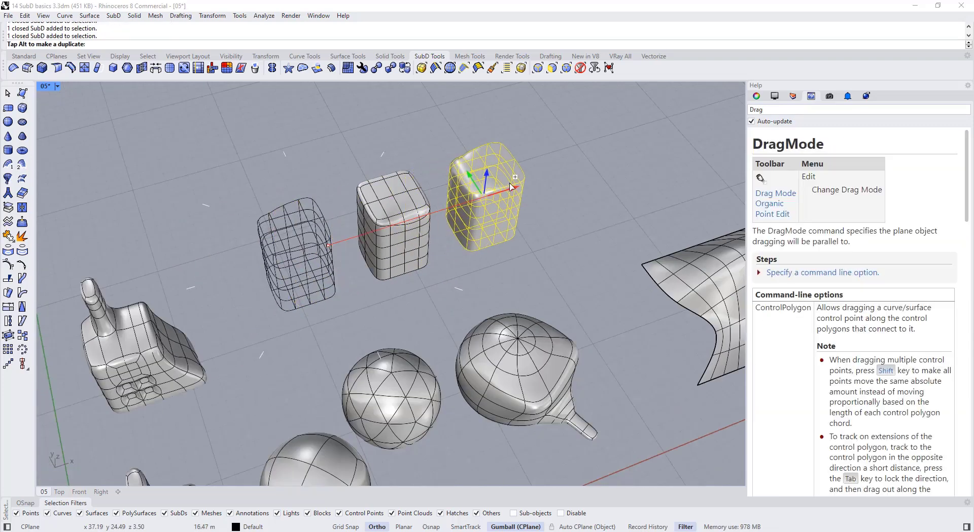
key(Escape)
Remove the crease from the new copy's top perimeter edges and view it in smooth display
key(Tab)
scroll(512, 183, up, 8)
ctrl+shift+double_click(424, 216)
ctrl+shift+double_click(332, 167)
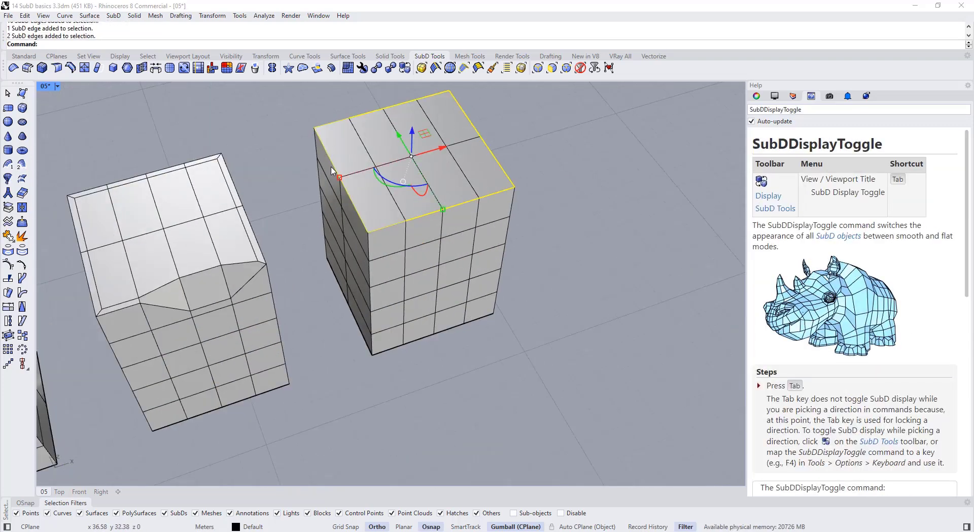
right_drag(331, 170, 325, 237)
click(13, 69)
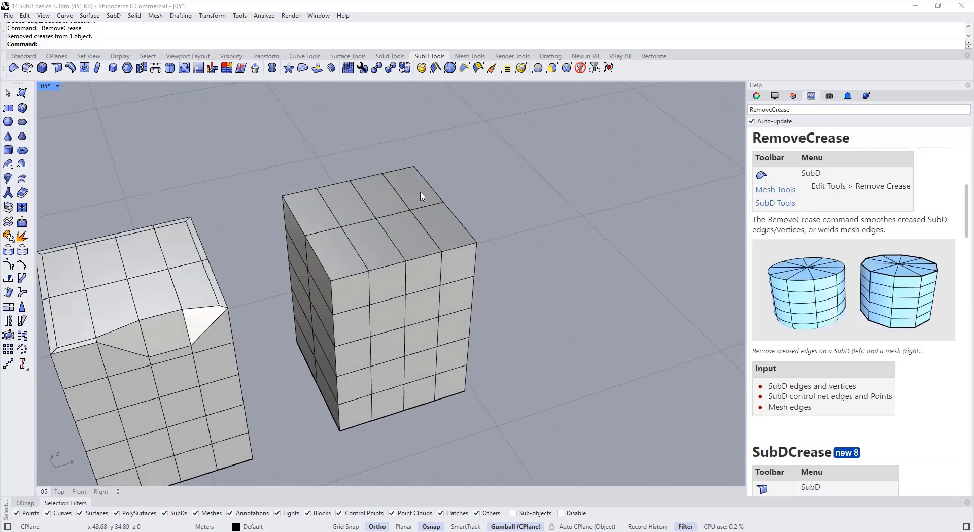
key(Tab)
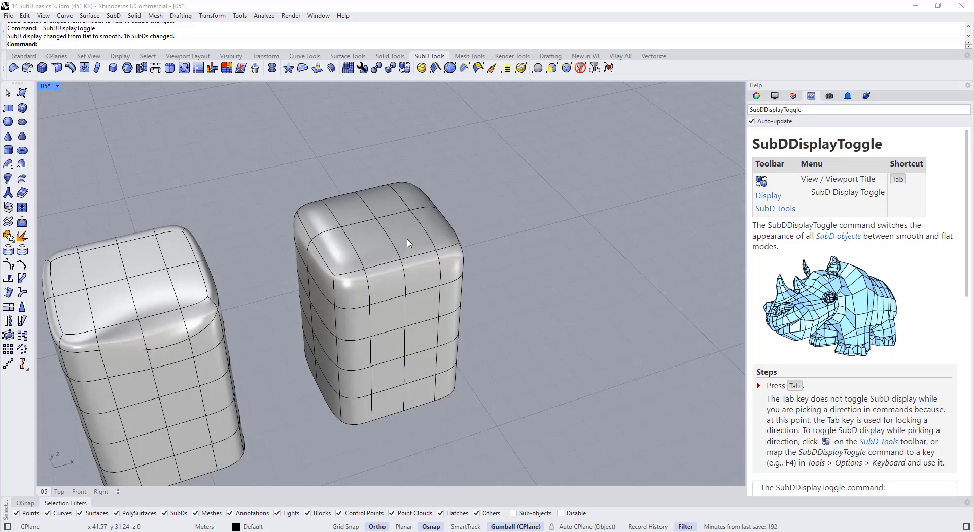
Return to flat display and duplicate the newly uncreased block beside itself
key(Tab)
ctrl+shift+double_click(375, 273)
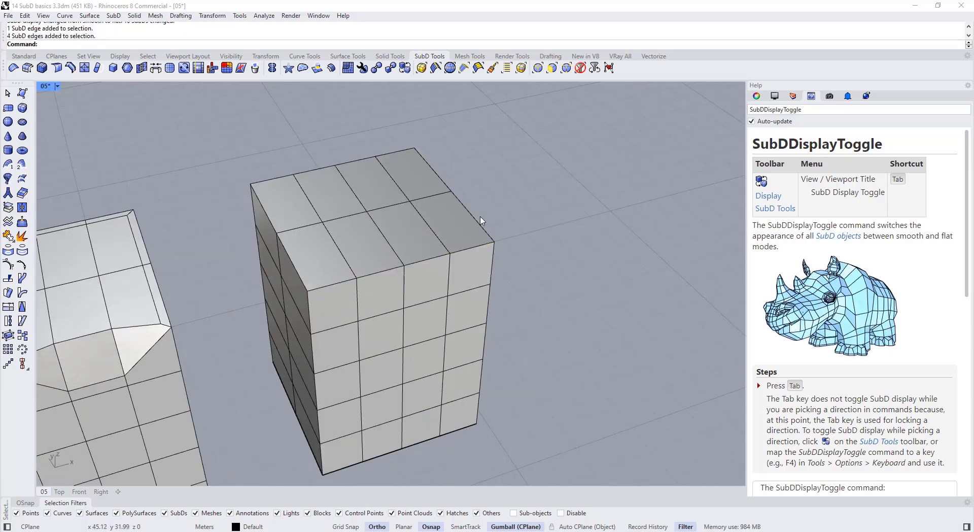
click(404, 221)
scroll(402, 221, down, 7)
shift+right_drag(402, 279, 364, 299)
alt+drag(383, 278, 518, 245)
click(480, 357)
Bevel the top perimeter edges of the first uncreased block with Proportional offset mode, straightness 1 and 1 segment
scroll(325, 289, up, 5)
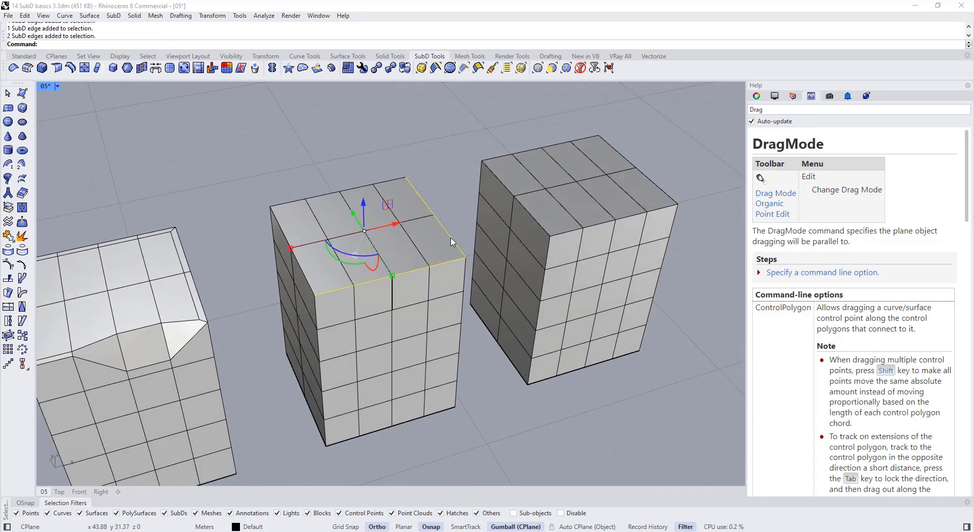
click(42, 68)
scroll(342, 246, up, 5)
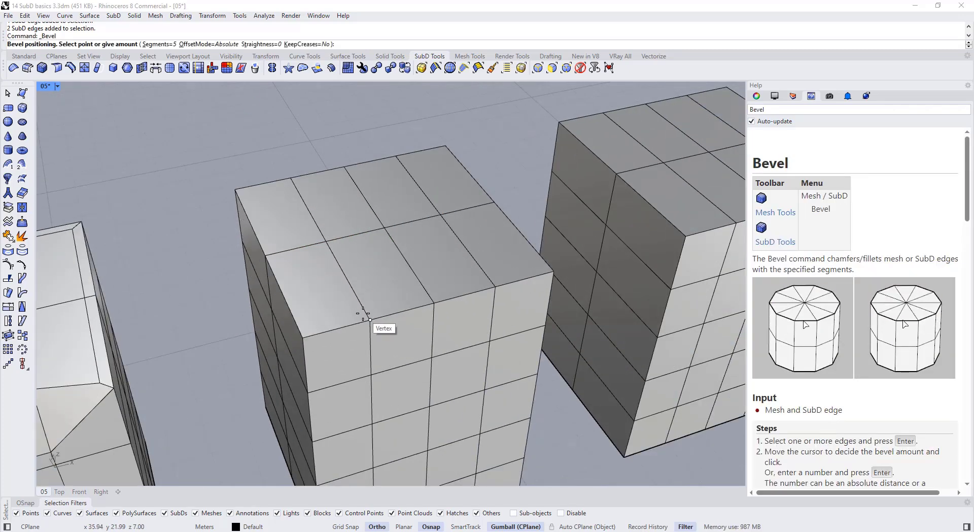
right_drag(361, 312, 384, 310)
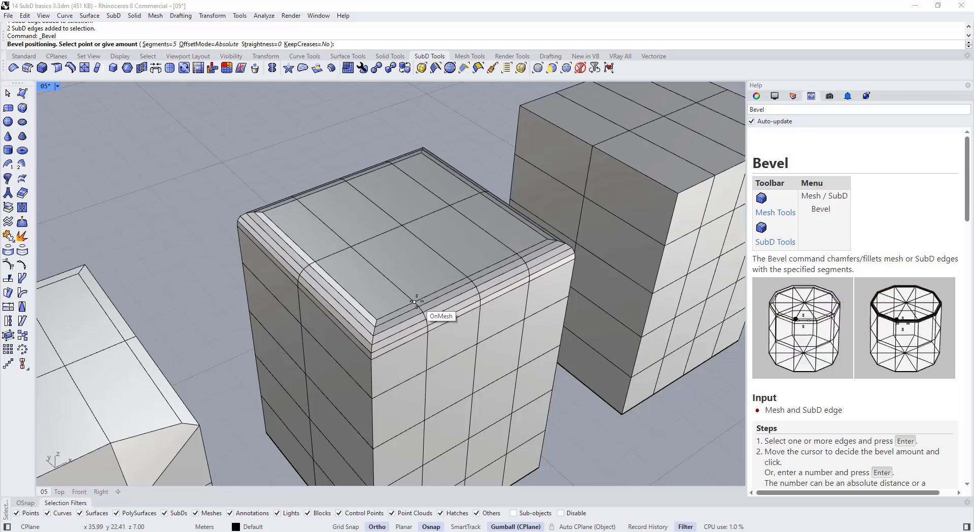
click(207, 44)
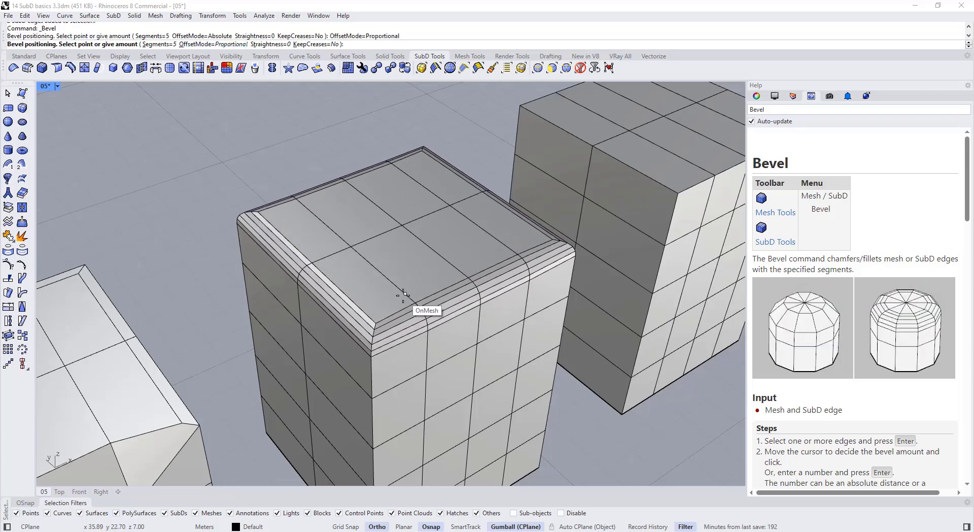
mouse_move(386, 280)
right_down()
mouse_move(373, 256)
mouse_move(400, 285)
right_up()
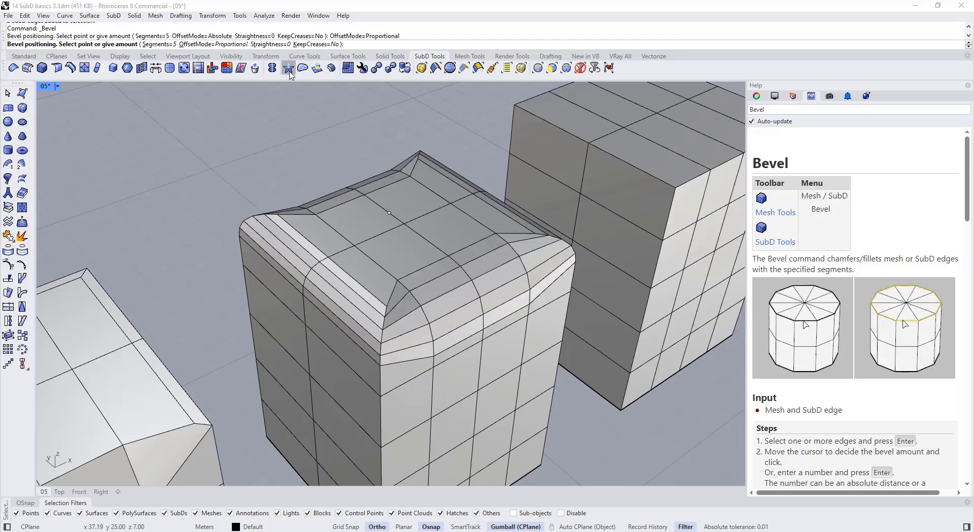
click(266, 44)
text(1)
key(Return)
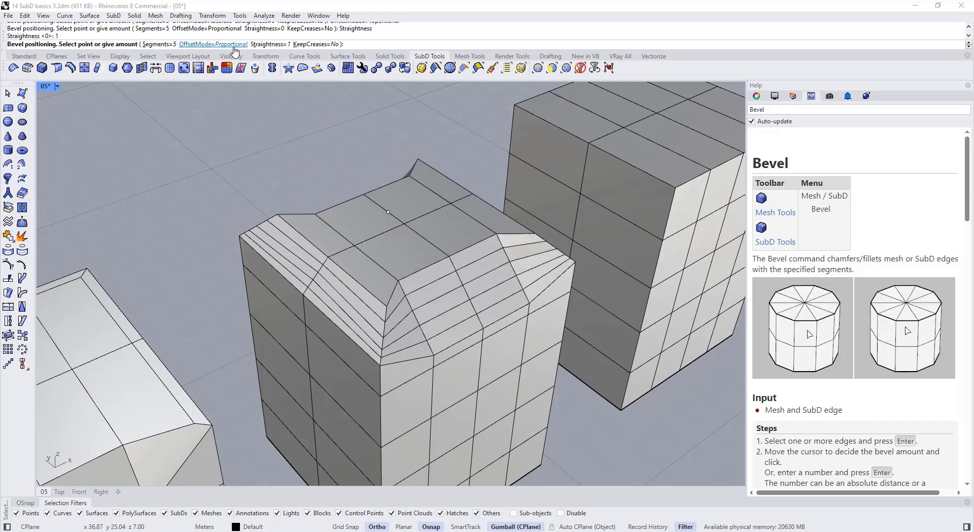
click(159, 44)
text(1)
key(Return)
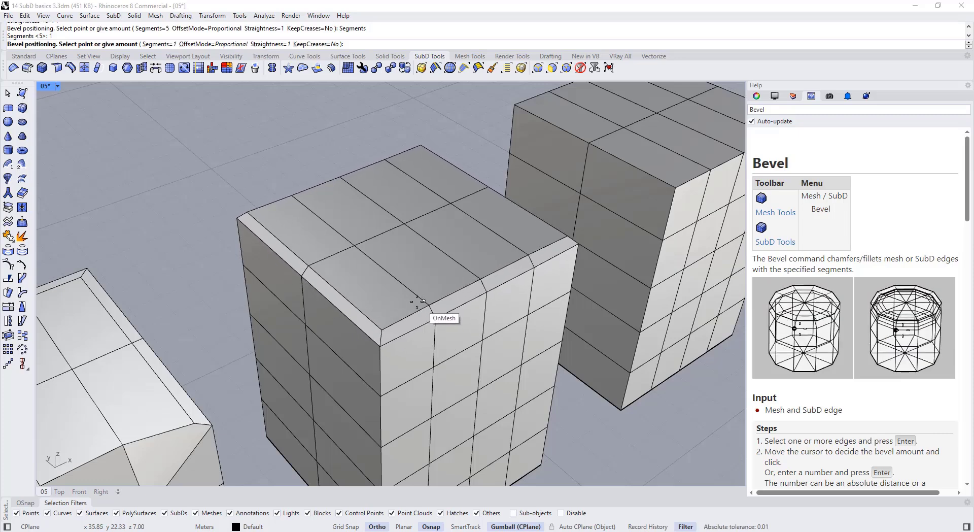
click(425, 294)
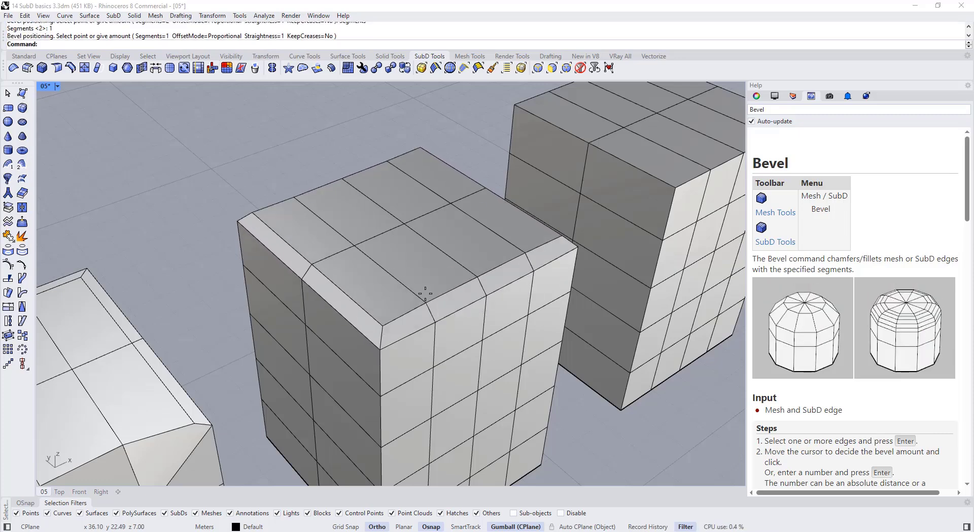
Bevel the two middle top edges on the front of the end block with straightness 0 and 5 segments
right_drag(425, 294, 453, 245)
scroll(443, 241, down, 2)
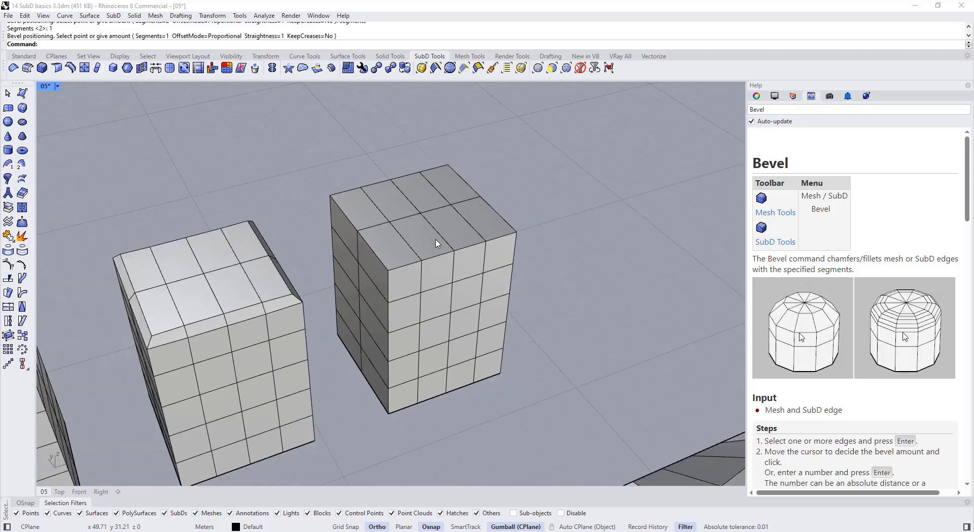
scroll(437, 262, up, 2)
ctrl+shift+click(437, 256)
ctrl+shift+click(477, 244)
scroll(472, 264, up, 3)
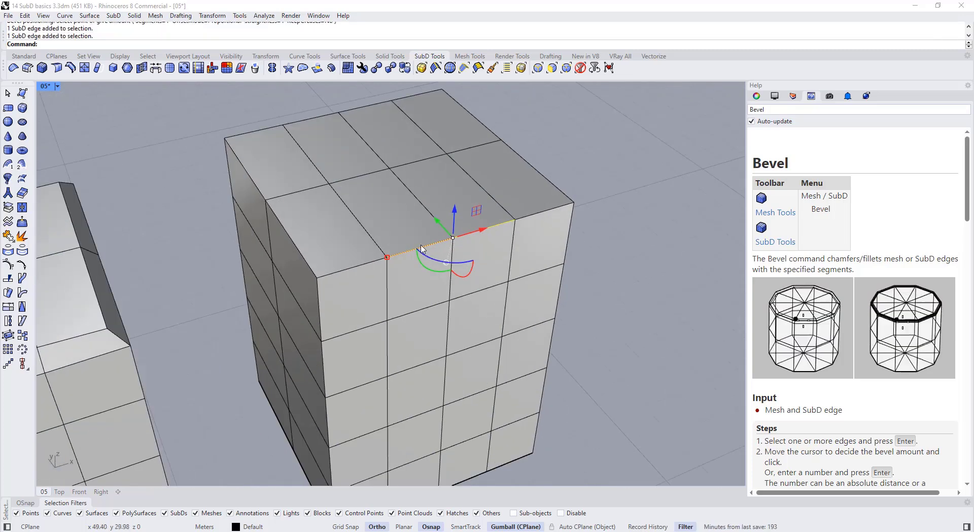
right_drag(422, 241, 434, 251)
click(42, 68)
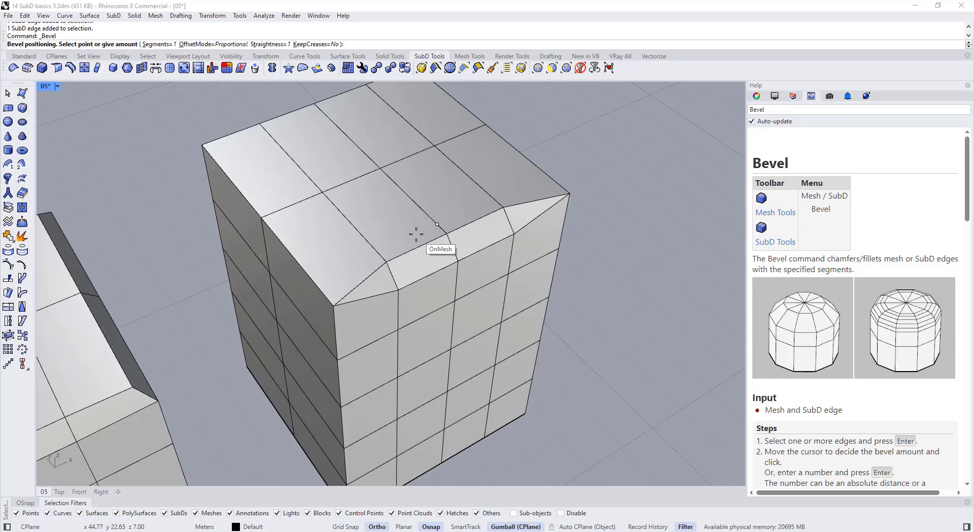
click(259, 45)
click(171, 44)
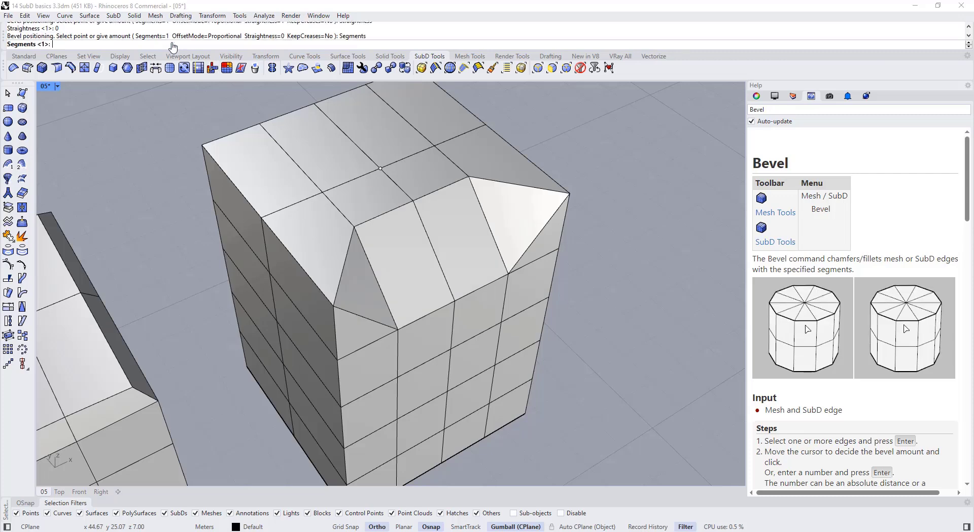
text(5)
key(Return)
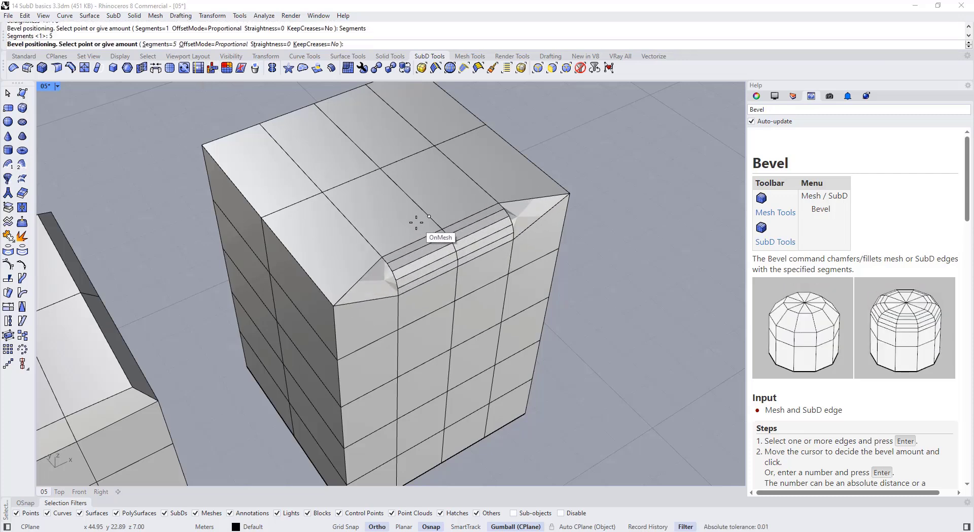
click(377, 264)
Examine the end of the partial rim bevel up close, comparing the smooth and flat displays
scroll(376, 263, up, 4)
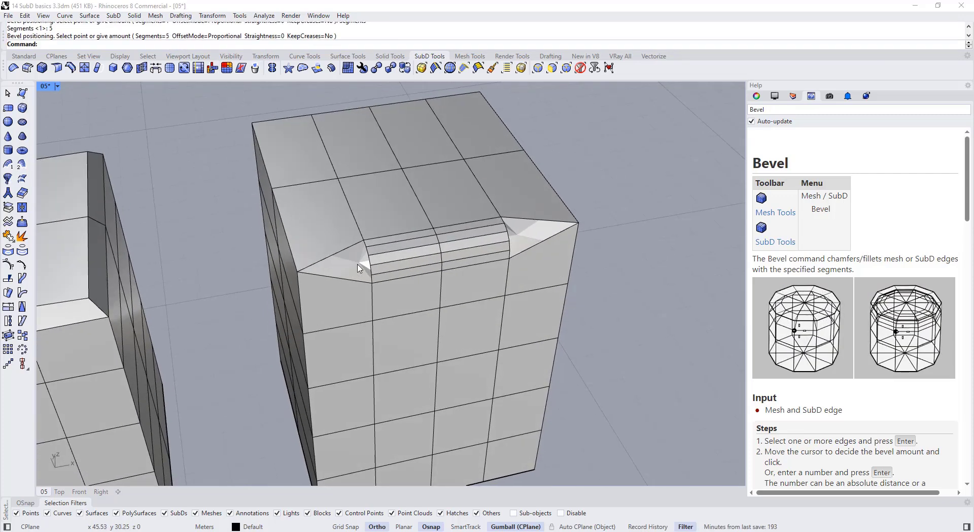
scroll(364, 244, up, 4)
right_drag(385, 256, 417, 278)
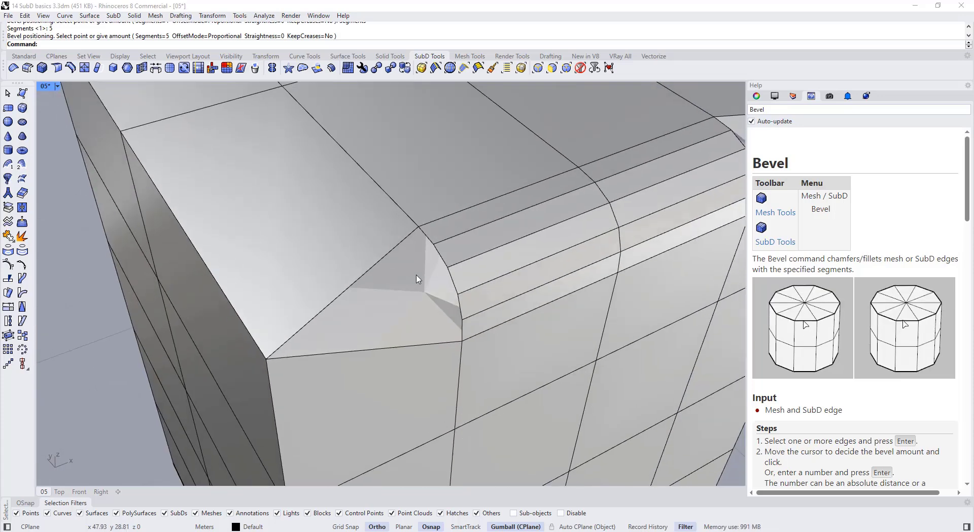
click(418, 278)
scroll(401, 267, down, 3)
key(Escape)
key(Tab)
key(Tab)
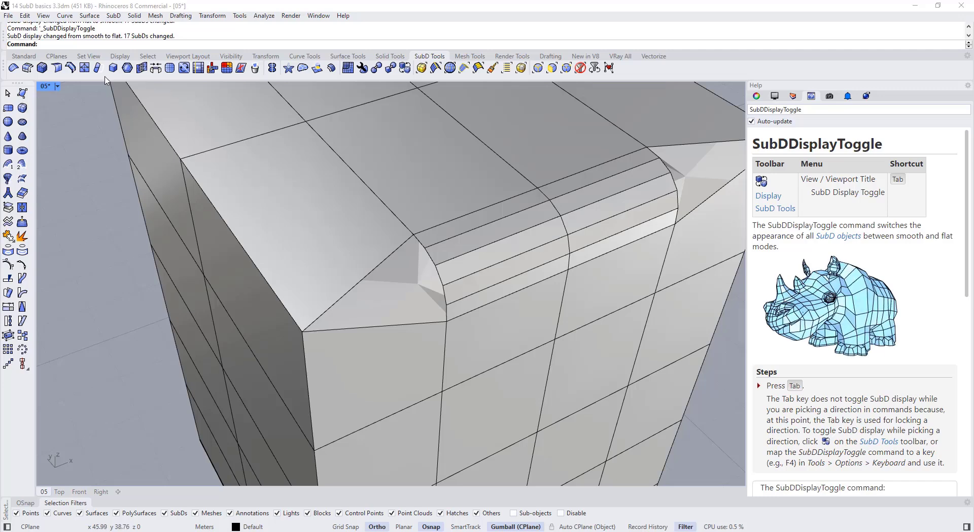
Insert edges joining the intermediate bevel vertices at one end of the bevel to the adjacent block corner
click(85, 69)
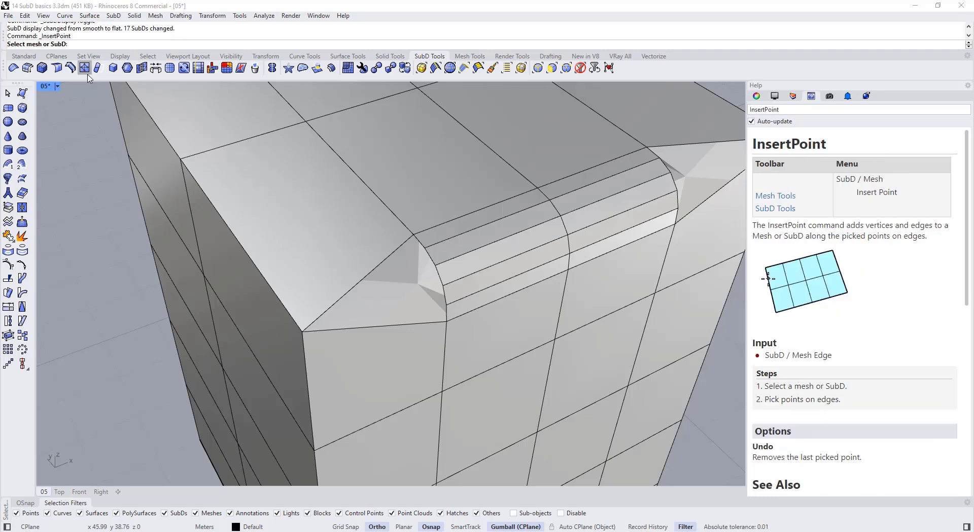
click(424, 248)
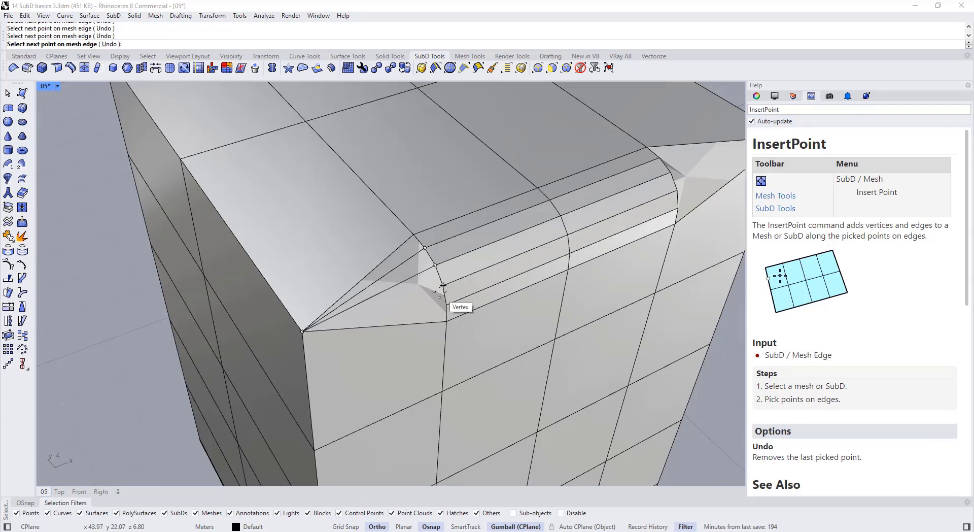
right_click(420, 305)
scroll(366, 274, down, 6)
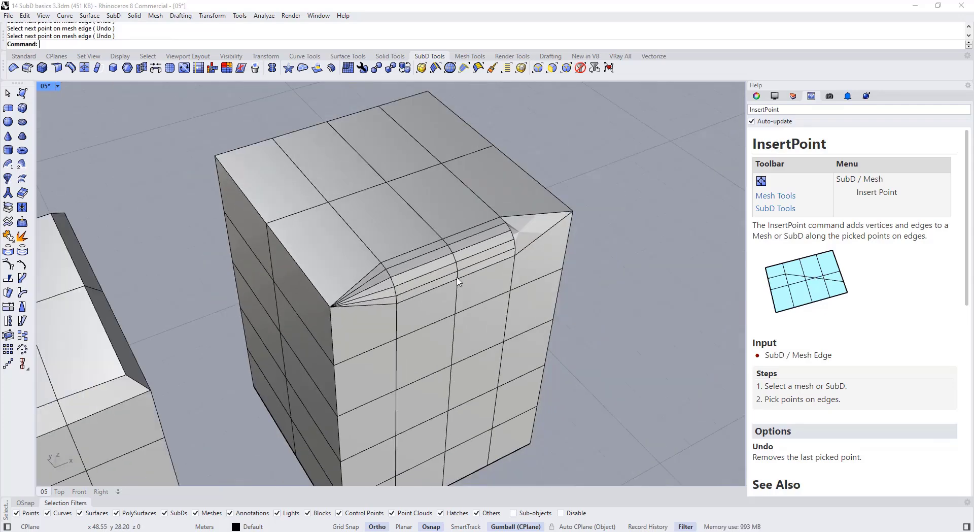
Insert edges joining the intermediate vertices at the bevel's opposite end to the other front corner of the block
click(523, 241)
right_drag(530, 241, 555, 288)
scroll(556, 290, up, 6)
right_click(553, 292)
click(554, 290)
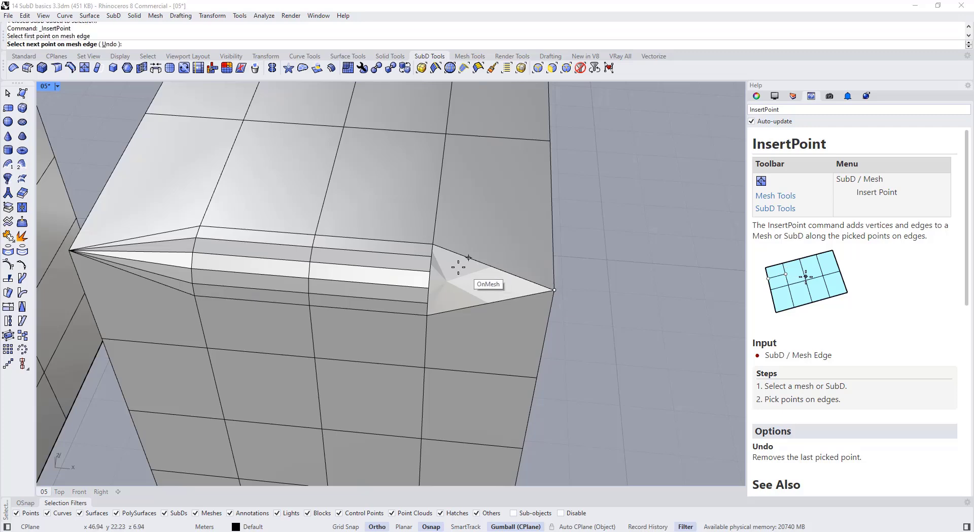
click(432, 257)
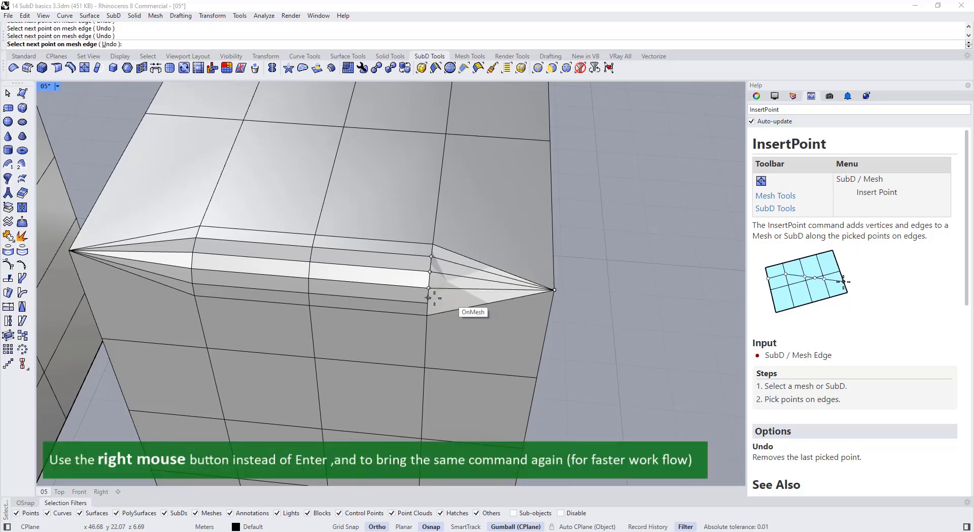
right_click(430, 269)
Compare the edited blocks in smooth and flat display, ending with all four blocks in view
scroll(430, 268, down, 6)
right_drag(434, 269, 455, 246)
scroll(519, 242, down, 2)
key(Tab)
key(Tab)
scroll(482, 221, down, 3)
scroll(455, 248, down, 4)
scroll(442, 296, up, 2)
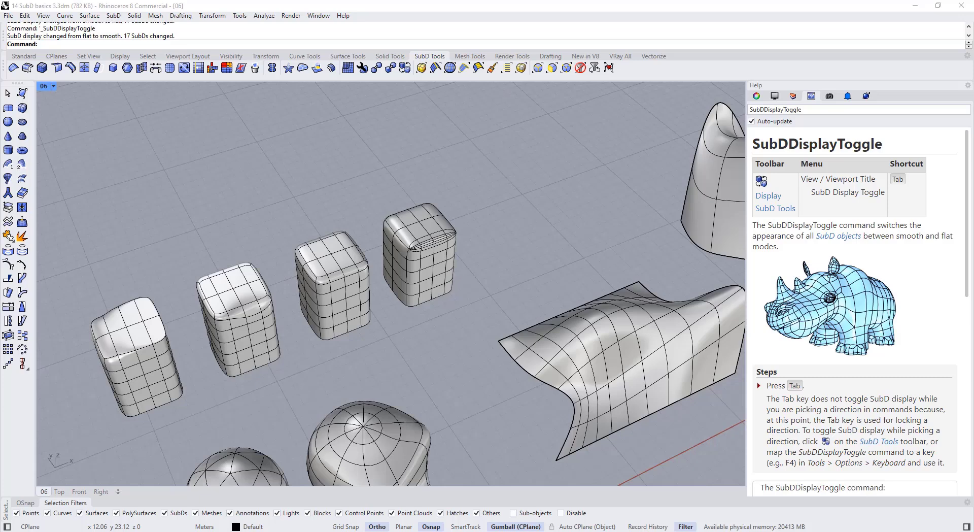
Duplicate the curved SubD wall onto the empty area beside it and switch to flat display
right_drag(261, 139, 104, 91)
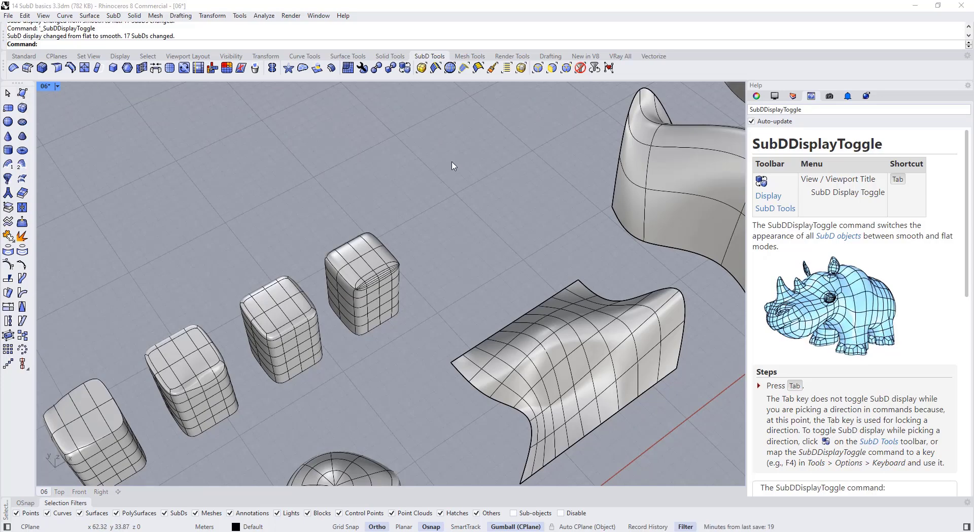
right_drag(451, 162, 387, 274)
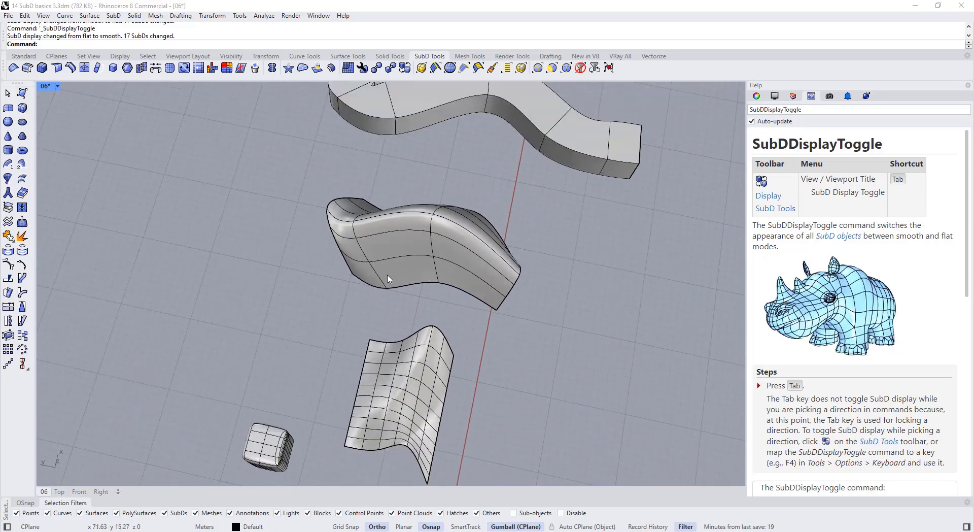
click(387, 279)
alt+drag(385, 233, 131, 205)
click(317, 315)
right_drag(317, 315, 445, 245)
key(Tab)
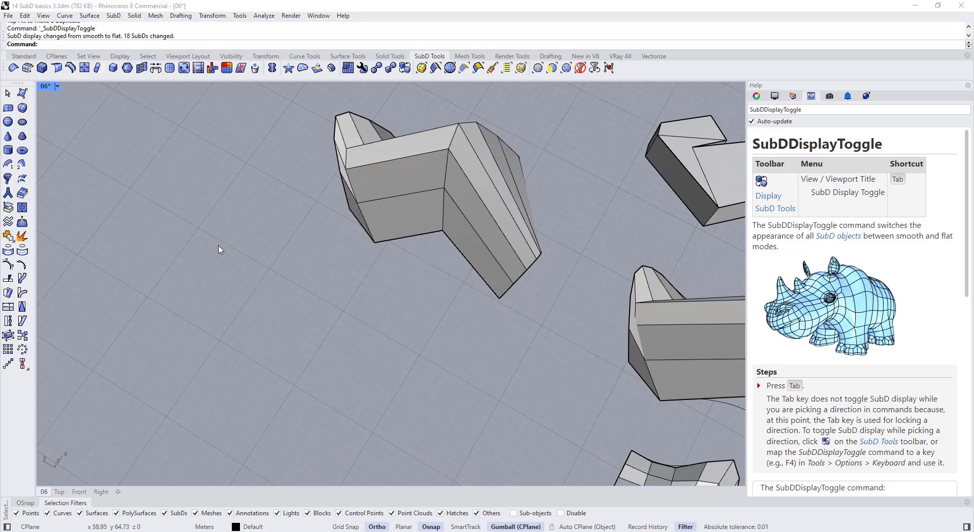
Append a strip of three SubD quad faces to the bottom edge of the wall copy, using the Quad polygon type
click(97, 68)
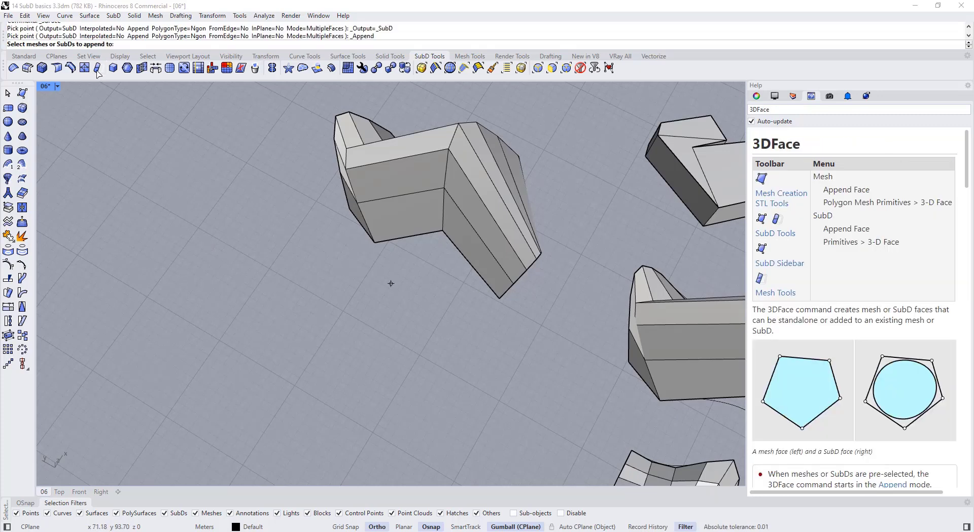
click(445, 182)
key(Return)
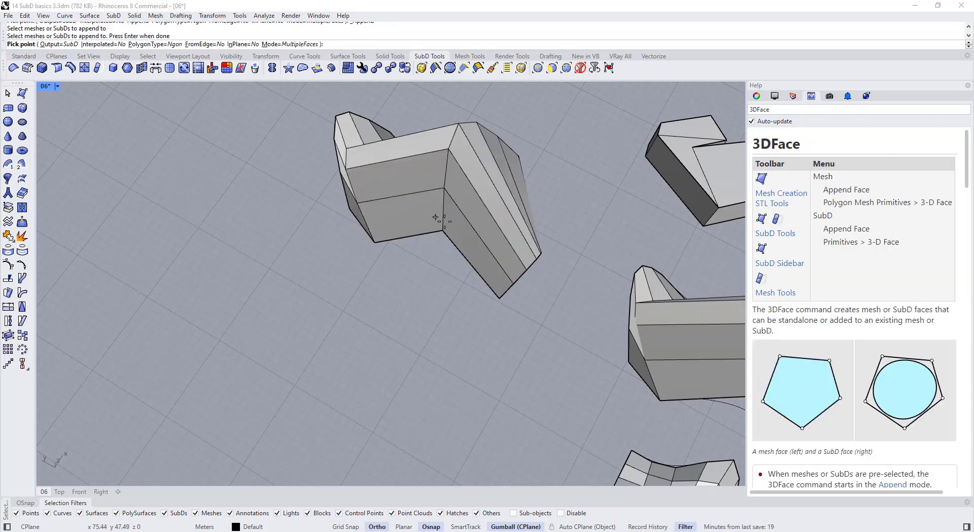
click(155, 45)
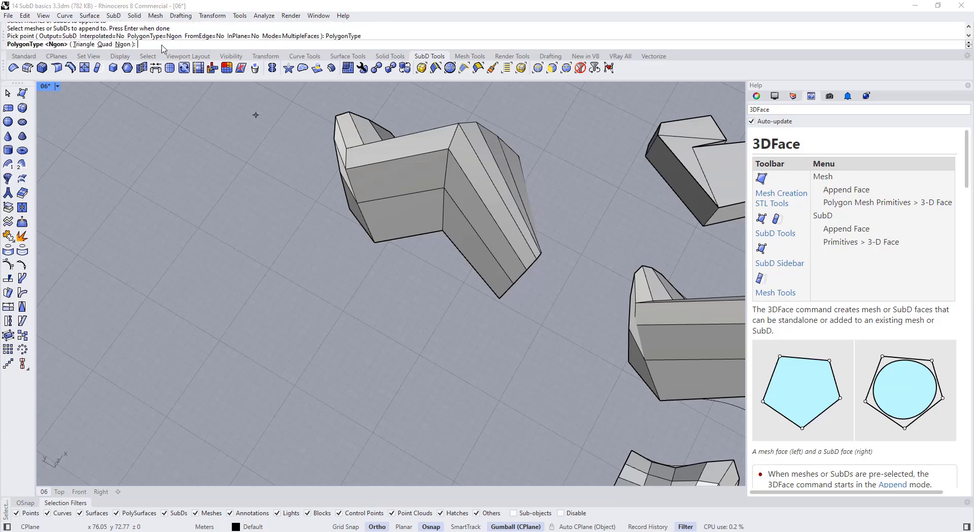
click(105, 44)
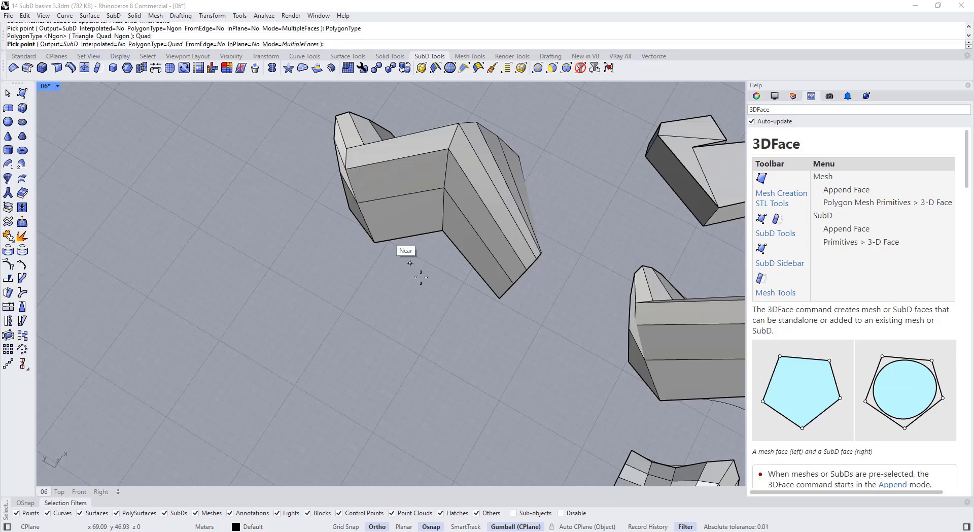
click(498, 297)
click(443, 231)
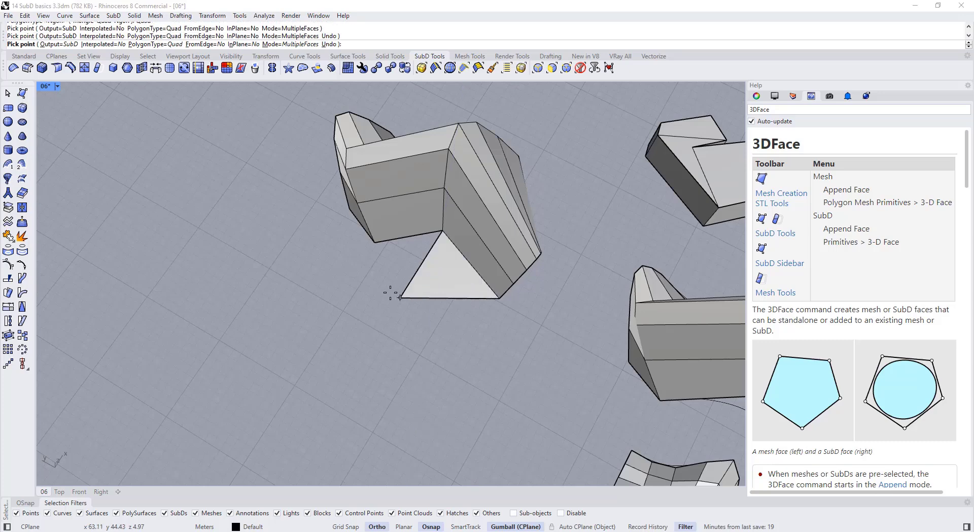
click(400, 298)
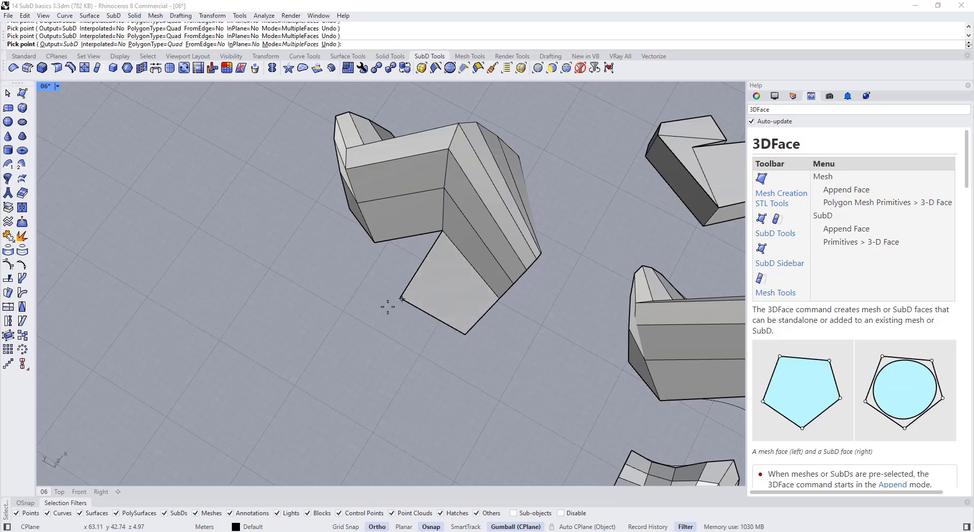
click(360, 361)
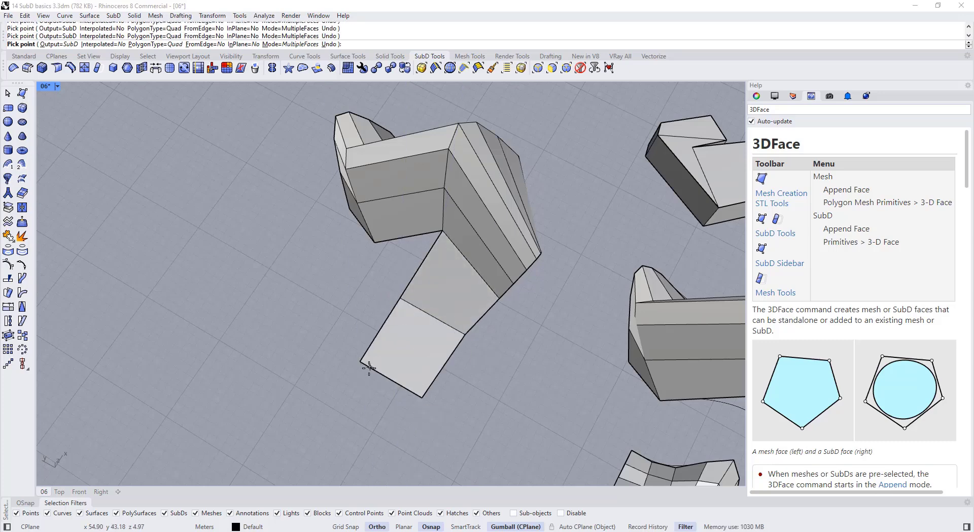
click(369, 366)
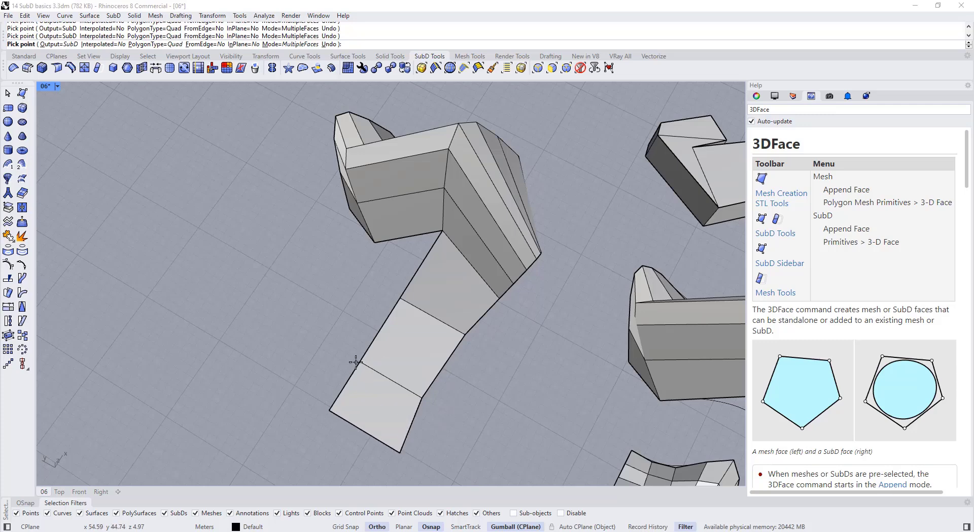
Append more quad faces alongside the outer part of the strip and view the result in smooth display
click(346, 288)
click(400, 298)
scroll(281, 301, down, 2)
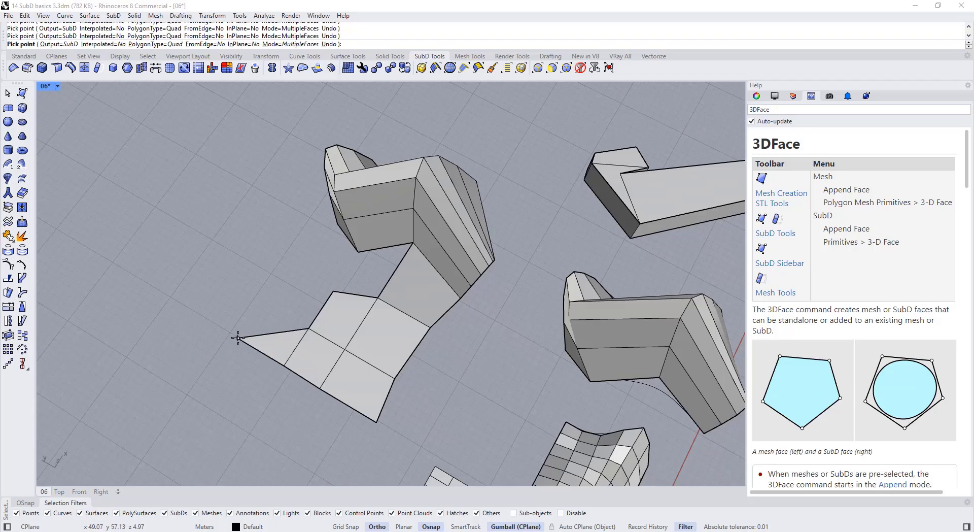
right_drag(262, 301, 304, 320)
key(Tab)
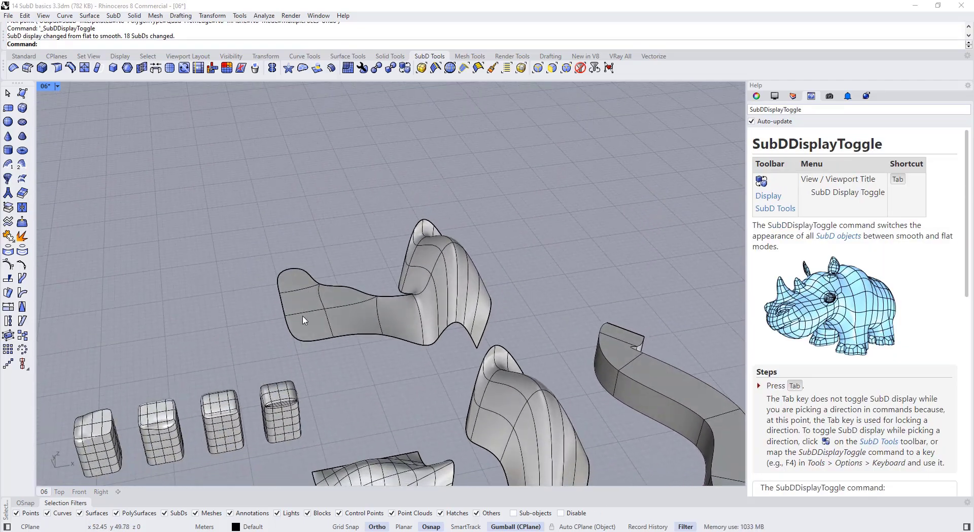
Raise one outer face of the appended strip vertically to bend the end of the wall copy
scroll(304, 314, up, 4)
ctrl+shift+click(308, 299)
drag(297, 265, 299, 205)
click(352, 195)
right_drag(352, 195, 406, 244)
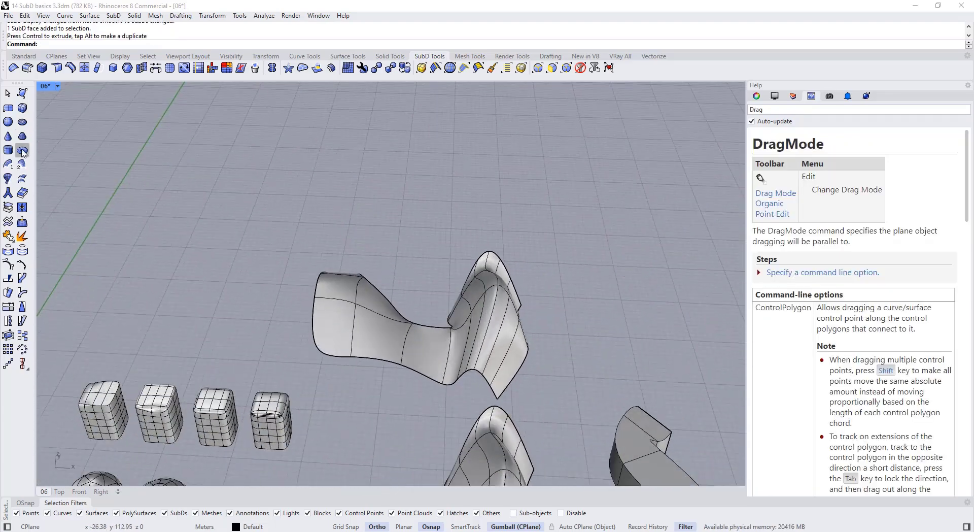
Append one more quad face to the outer end of the wall copy's strip in flat display, then return to smooth display
click(22, 93)
click(139, 44)
click(392, 280)
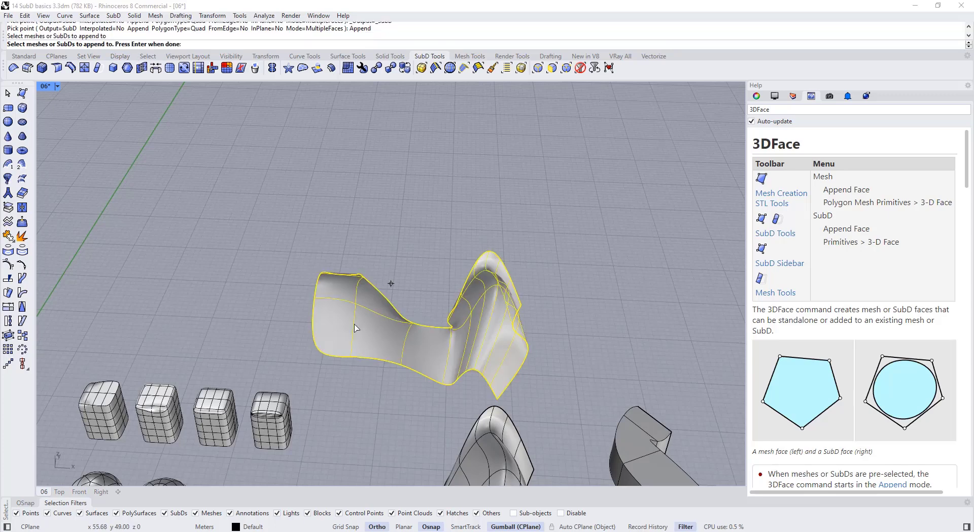
key(Return)
key(Tab)
right_drag(303, 325, 347, 364)
click(335, 380)
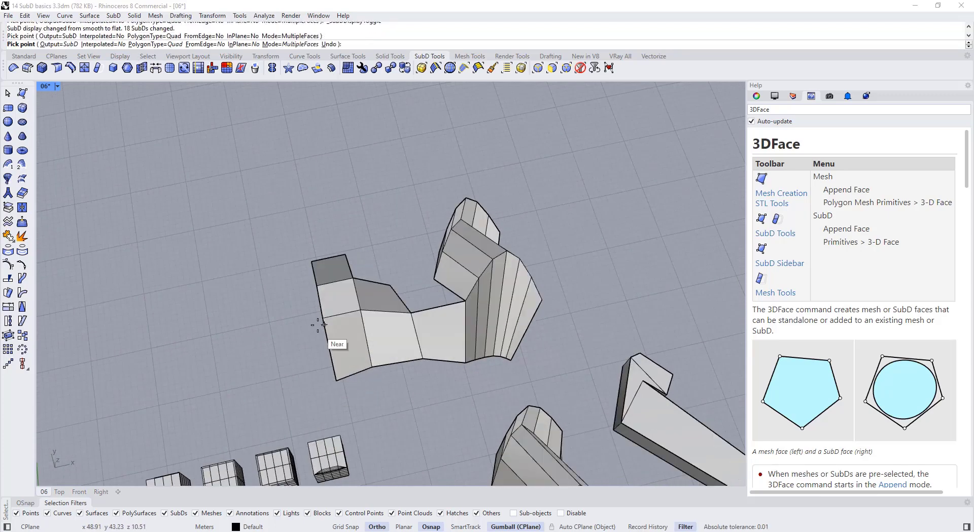
click(323, 318)
click(284, 326)
click(296, 386)
key(Return)
right_drag(312, 336, 374, 419)
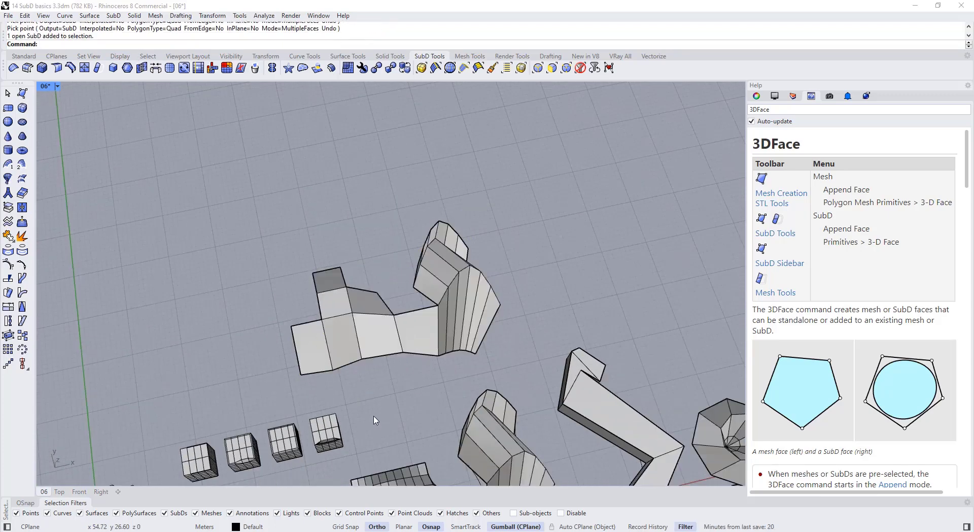
key(Tab)
right_drag(372, 387, 417, 333)
Duplicate a block from the row to place three separate copies on the empty area beside it
scroll(363, 337, down, 4)
scroll(206, 389, up, 6)
click(394, 336)
alt+drag(425, 304, 220, 299)
alt+drag(222, 299, 197, 245)
click(276, 226)
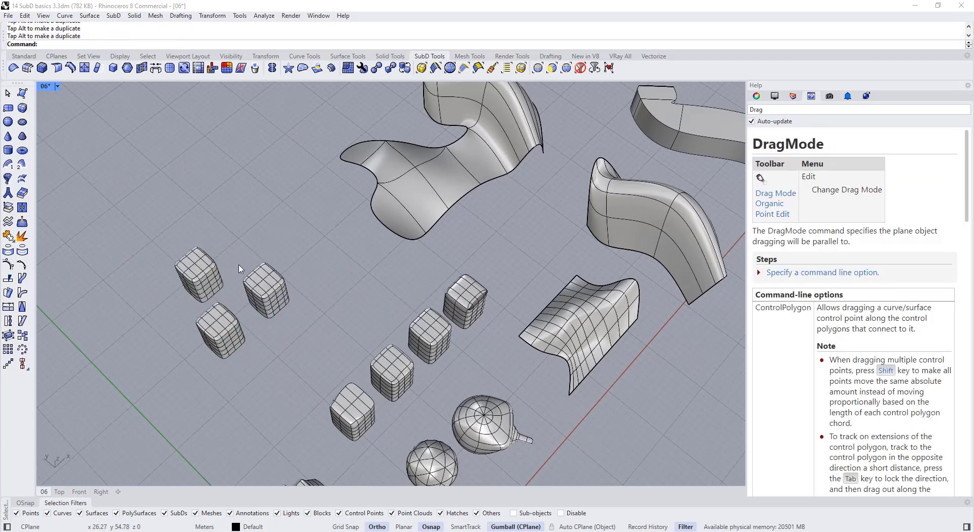
Start a Bridge between one side face on each of two copied blocks that face each other
scroll(239, 264, up, 6)
right_drag(239, 264, 216, 299)
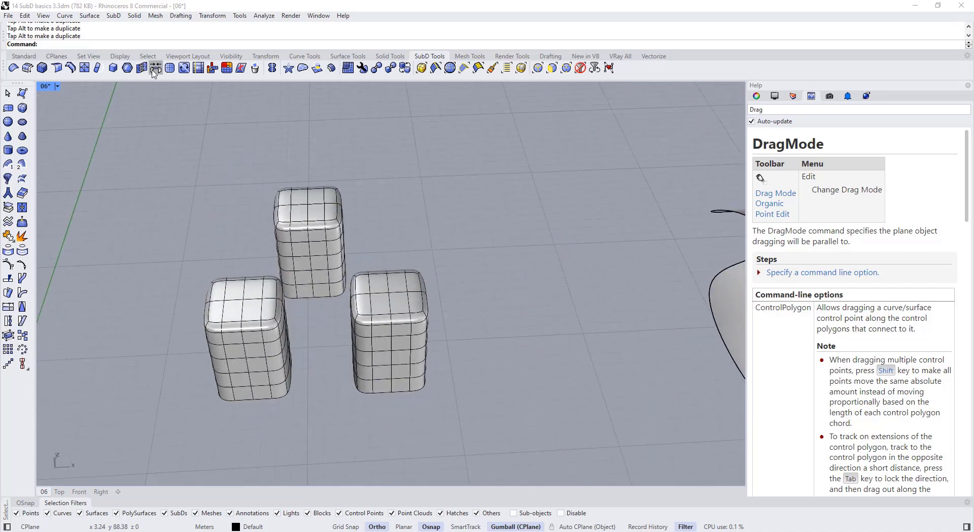
scroll(278, 304, up, 10)
ctrl+shift+click(278, 304)
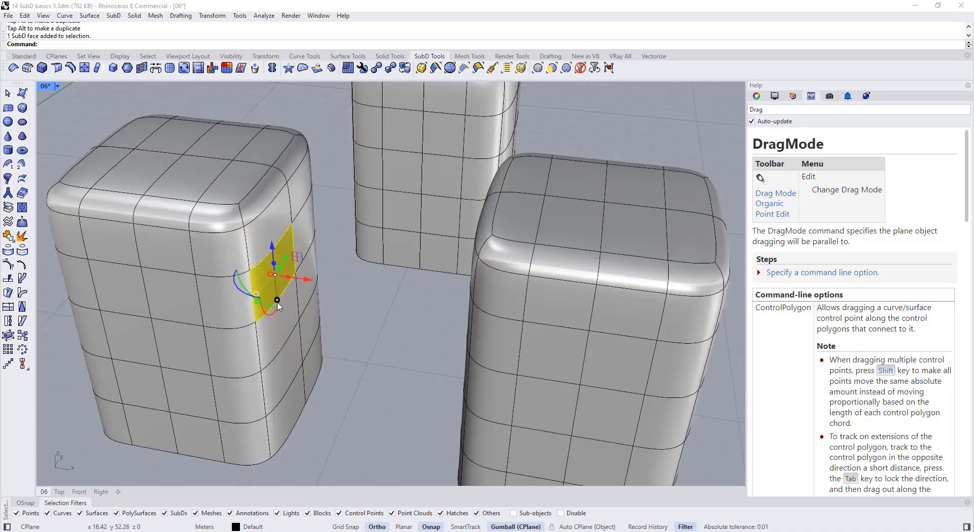
right_drag(278, 305, 332, 332)
ctrl+shift+click(499, 255)
right_drag(494, 264, 410, 307)
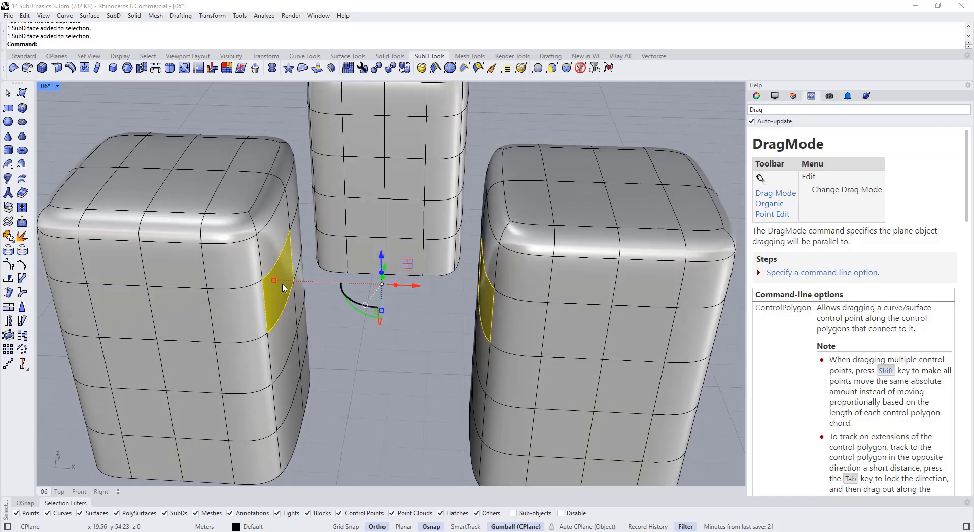
right_drag(274, 268, 264, 280)
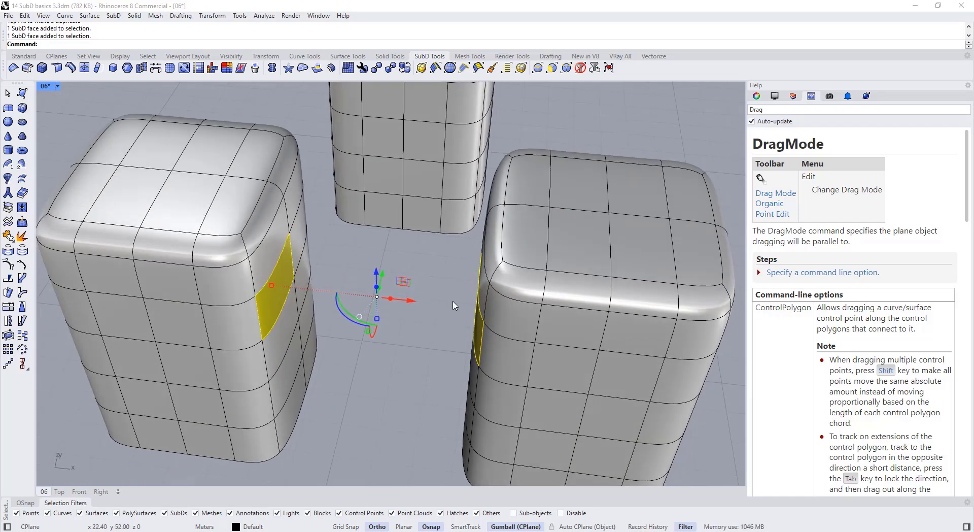
right_drag(452, 305, 487, 300)
click(156, 68)
right_drag(335, 299, 399, 310)
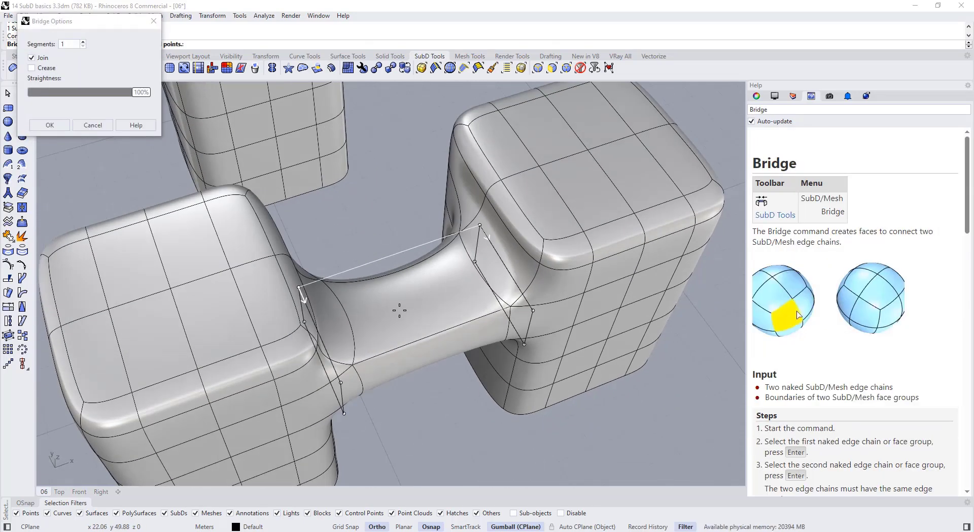
Try the bridge preview with creased joints, with 6 segments, and with the straightness adjusted
click(32, 68)
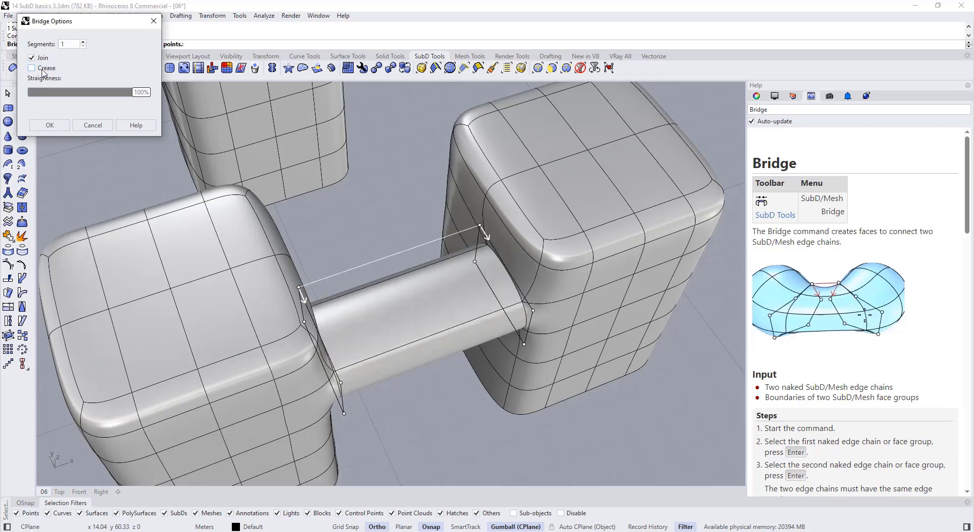
click(47, 68)
click(82, 42)
click(82, 42)
click(82, 42)
click(83, 42)
click(82, 43)
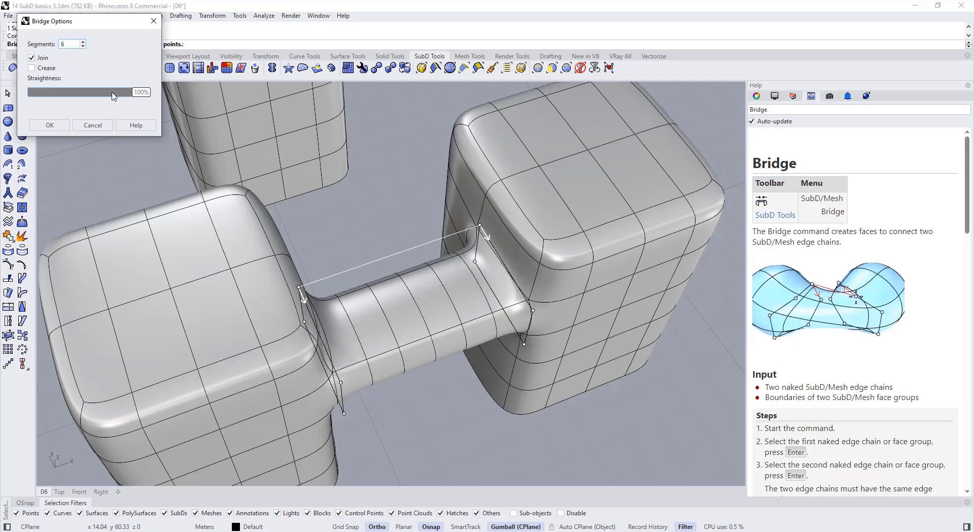
drag(141, 92, 230, 107)
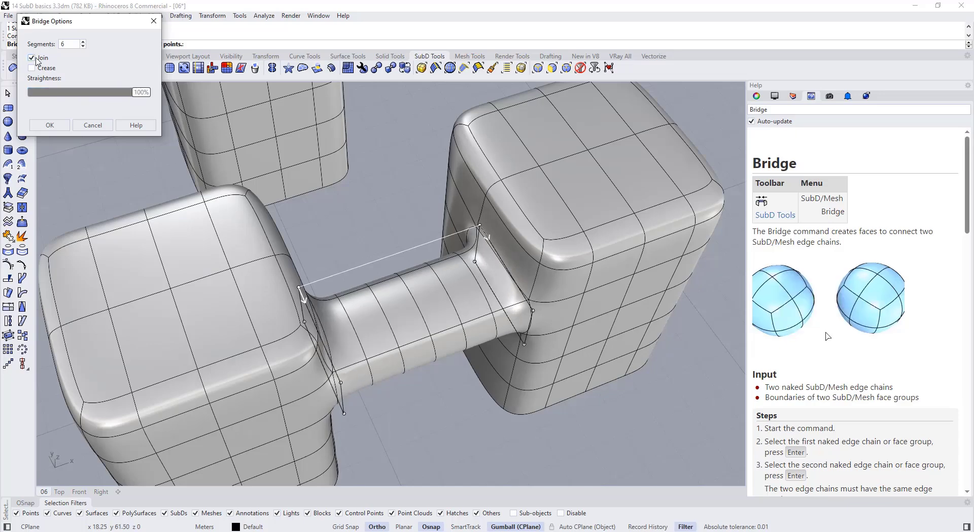
Set the bridge to 3 segments with Join on and create it
click(83, 46)
click(83, 46)
click(83, 46)
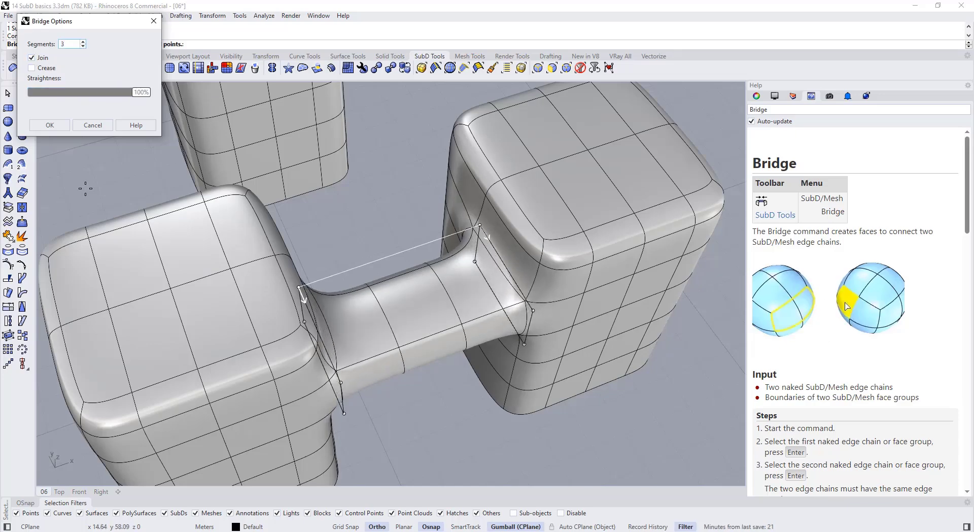
click(47, 130)
Reposition the unconnected third block relative to the bridged pair
scroll(394, 226, down, 5)
right_drag(393, 226, 238, 193)
drag(233, 184, 206, 256)
click(281, 290)
Try to bridge matching groups of faces near the corners of the third block and its neighbouring block, inspecting the 3-segment preview
scroll(274, 195, up, 9)
right_drag(281, 290, 510, 228)
scroll(300, 215, down, 4)
right_drag(466, 198, 436, 213)
scroll(453, 167, up, 3)
ctrl+shift+click(429, 173)
ctrl+shift+click(433, 218)
scroll(255, 208, up, 4)
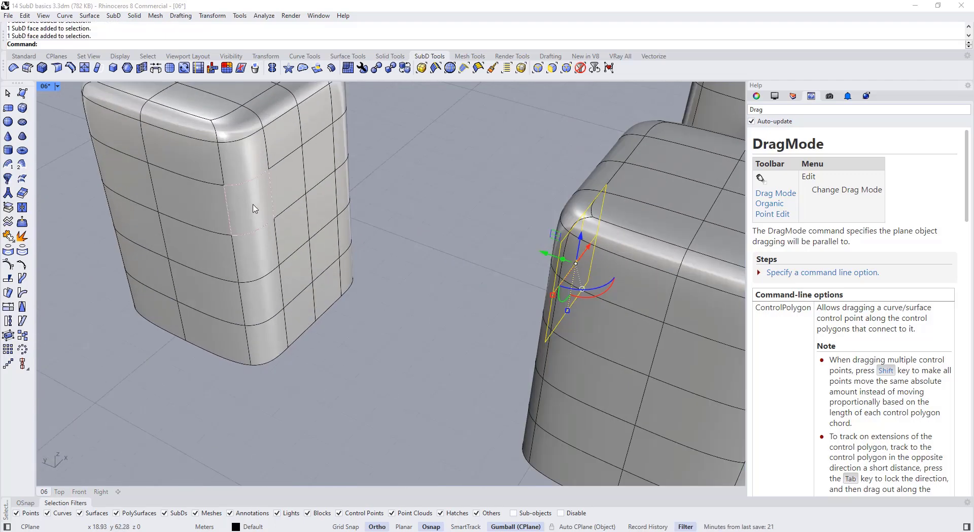
ctrl+shift+click(295, 229)
ctrl+shift+click(258, 250)
right_drag(258, 250, 284, 238)
click(156, 67)
scroll(228, 177, down, 2)
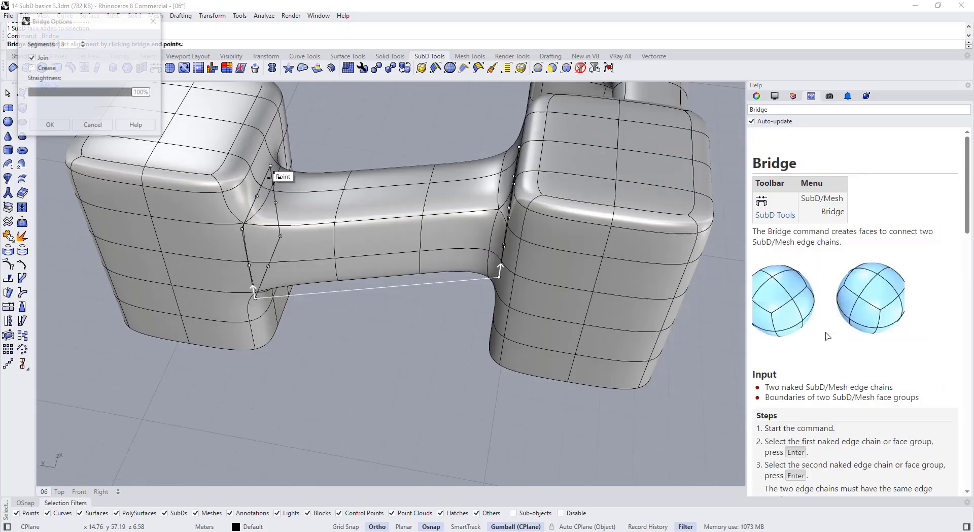
right_drag(271, 170, 315, 247)
scroll(315, 246, down, 3)
right_drag(374, 224, 264, 274)
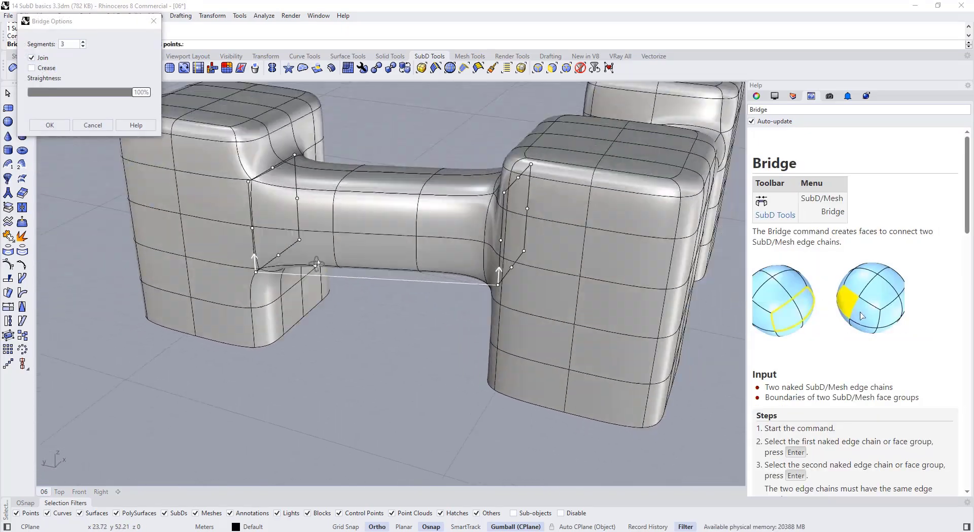
right_drag(284, 224, 249, 236)
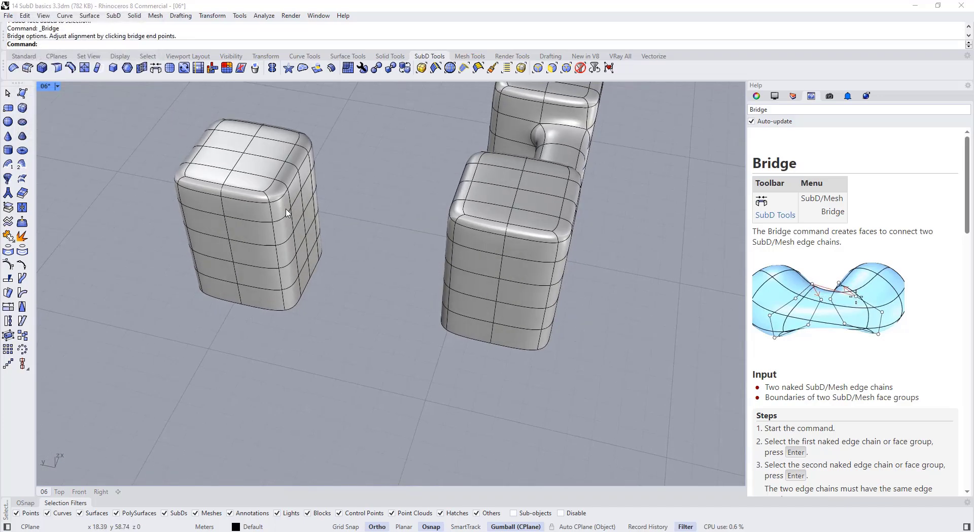
scroll(298, 217, up, 5)
ctrl+shift+click(316, 175)
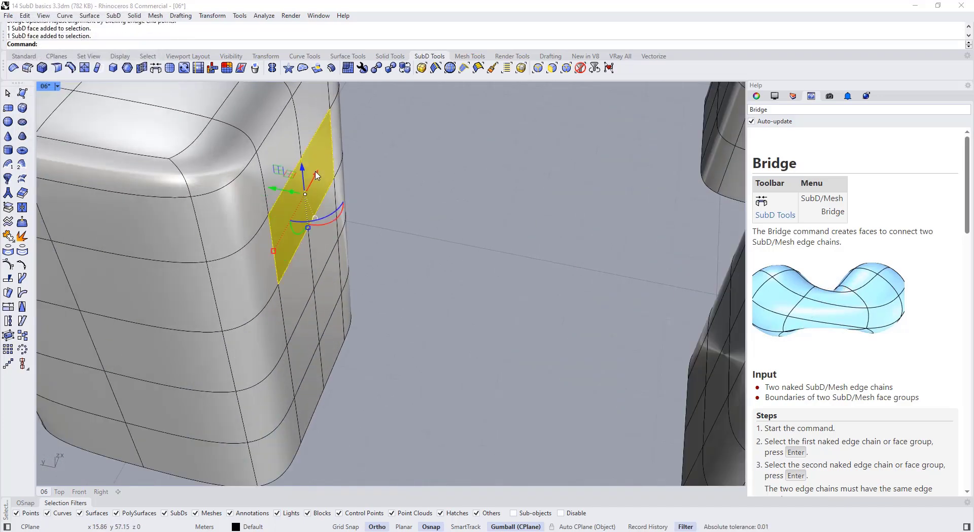
scroll(315, 175, down, 5)
right_drag(344, 203, 485, 168)
ctrl+shift+click(464, 185)
ctrl+shift+click(467, 154)
ctrl+shift+click(440, 148)
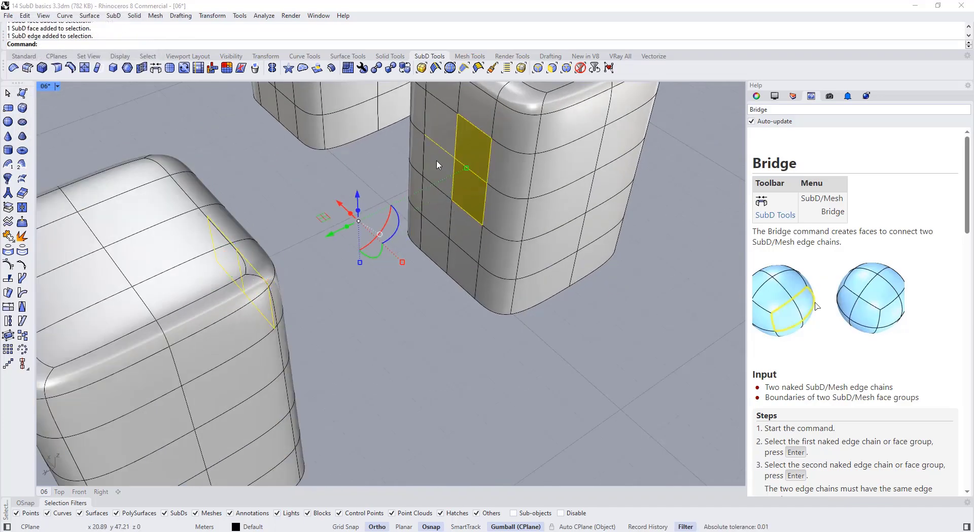
ctrl+shift+click(437, 163)
ctrl+shift+click(440, 124)
right_drag(441, 191, 289, 238)
click(155, 68)
key(Escape)
Bridge a two-by-two group of faces on the third block to the matching four faces on the neighbouring bridged block
ctrl+shift+click(245, 231)
ctrl+shift+click(264, 204)
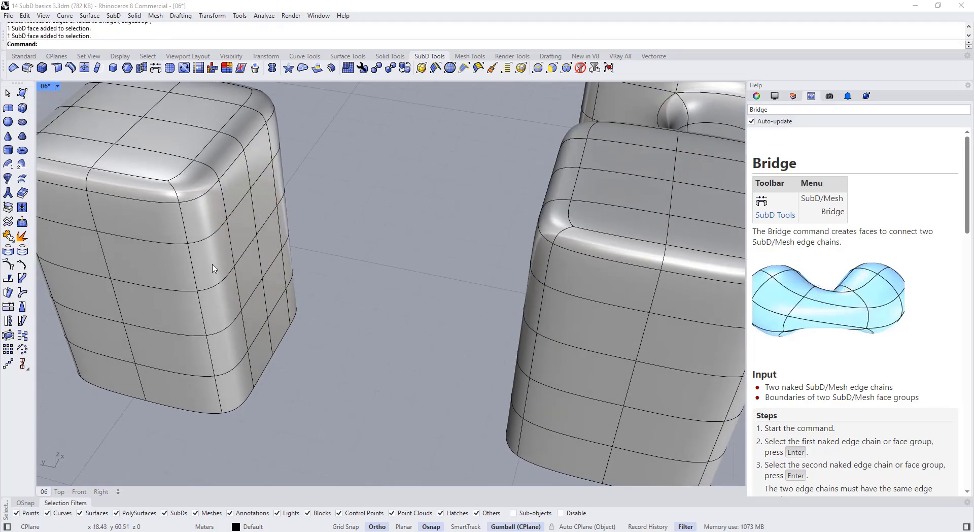
scroll(222, 315, up, 3)
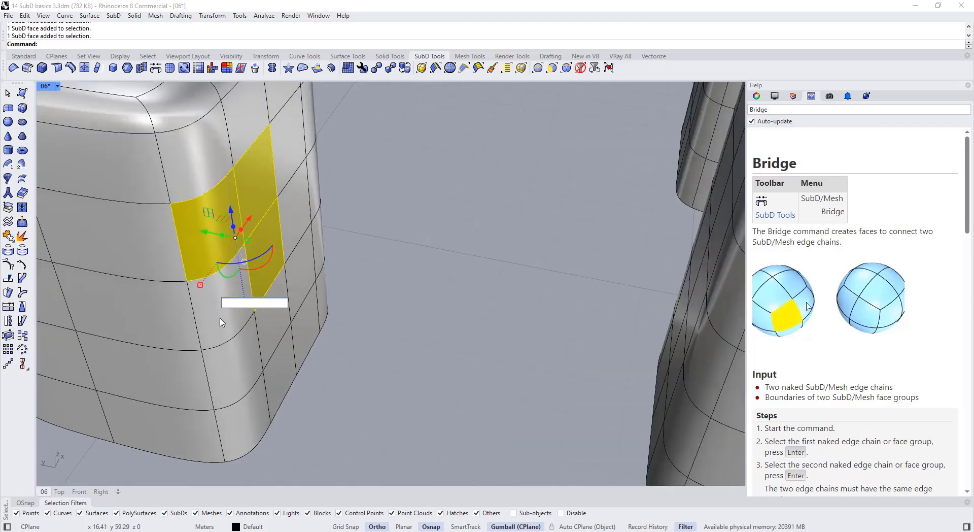
scroll(220, 319, down, 3)
right_drag(220, 319, 381, 264)
ctrl+shift+click(445, 225)
ctrl+shift+click(447, 184)
ctrl+shift+click(414, 177)
ctrl+shift+click(410, 217)
right_drag(408, 224, 363, 260)
right_click(400, 259)
click(51, 126)
scroll(423, 266, down, 3)
right_drag(500, 243, 369, 299)
scroll(391, 203, down, 4)
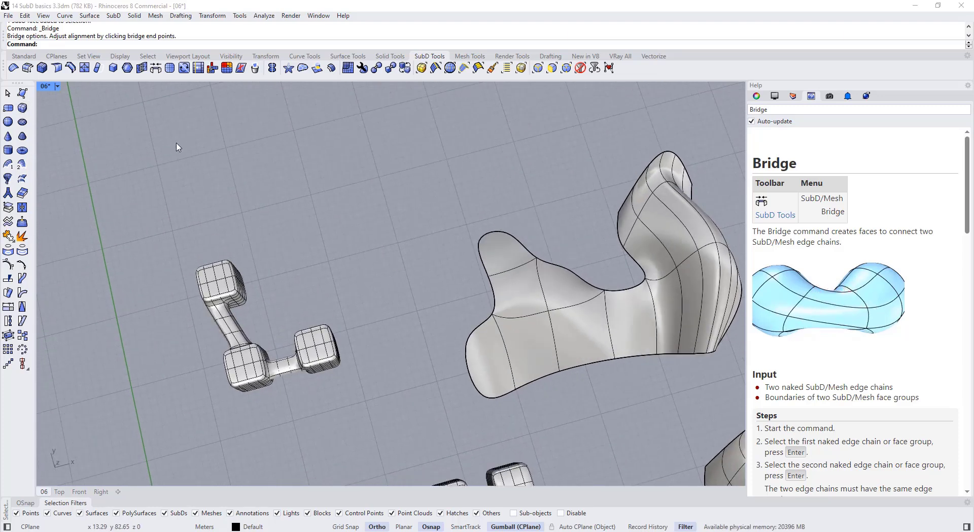
click(22, 92)
scroll(511, 223, up, 5)
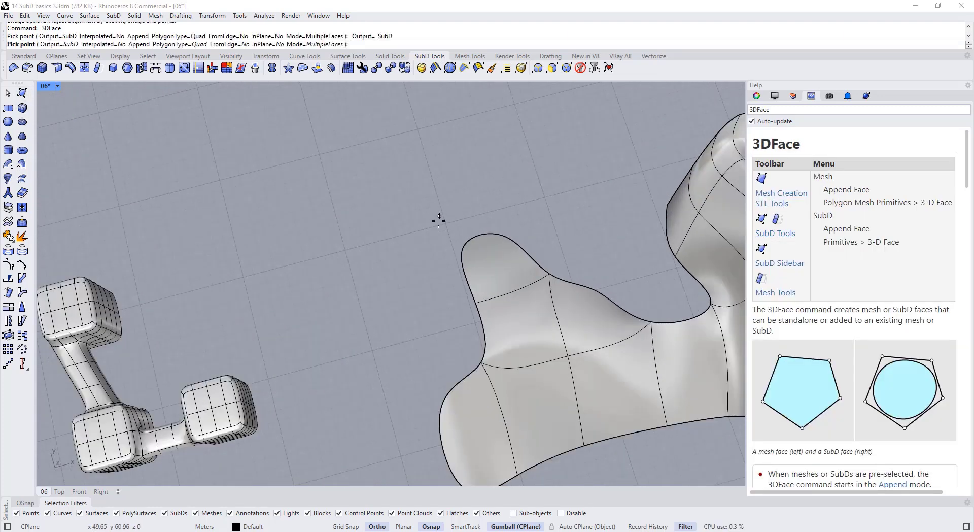
click(391, 215)
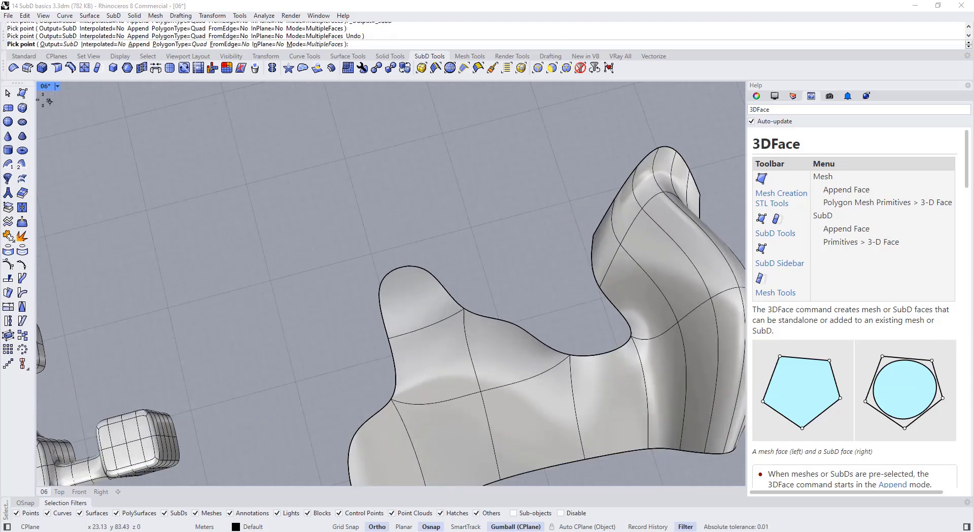
key(Escape)
Draw a standalone quad SubD face on the empty area beside the wall copy, using 3DFace in MultipleFaces mode
click(22, 92)
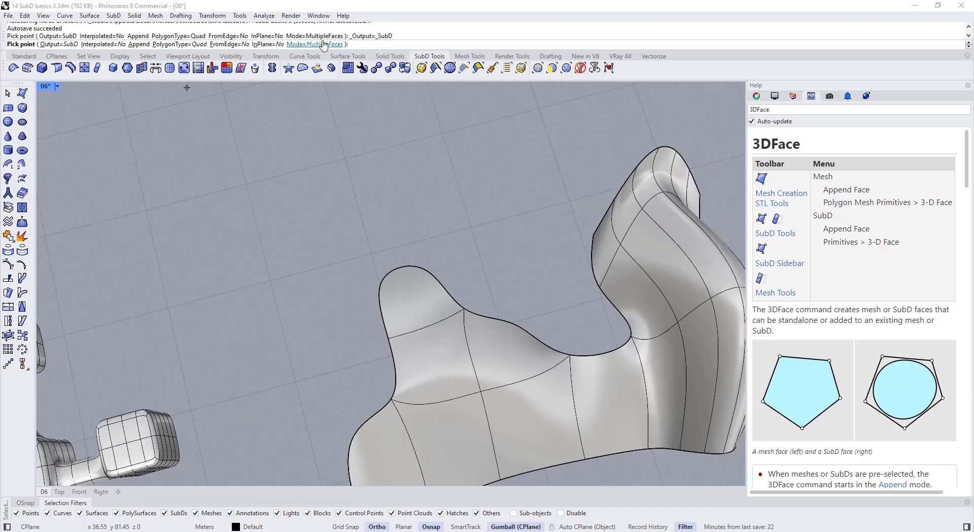
click(395, 222)
click(297, 247)
click(273, 163)
click(421, 134)
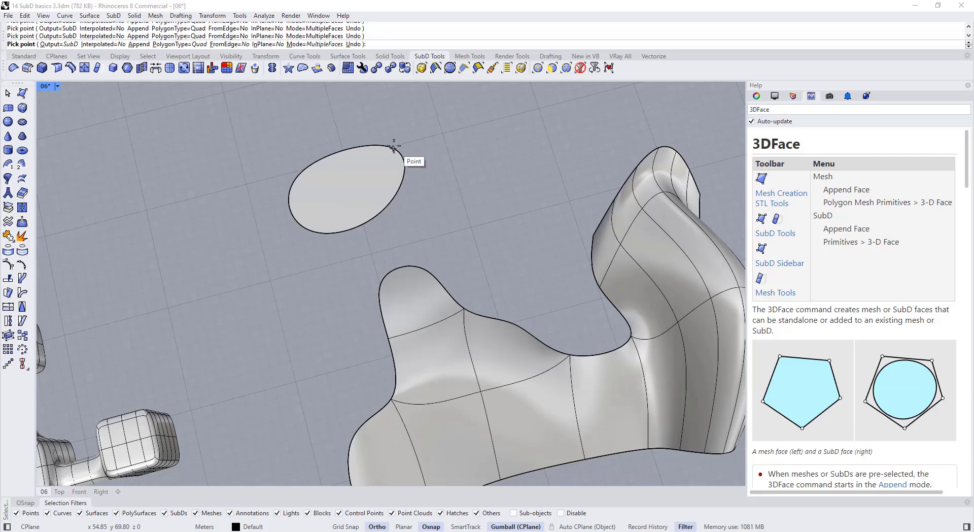
Draw a second quad SubD face slightly overlapping the first, finish the command and switch to flat display
shift+right_drag(372, 135, 378, 255)
click(299, 202)
click(452, 160)
click(476, 231)
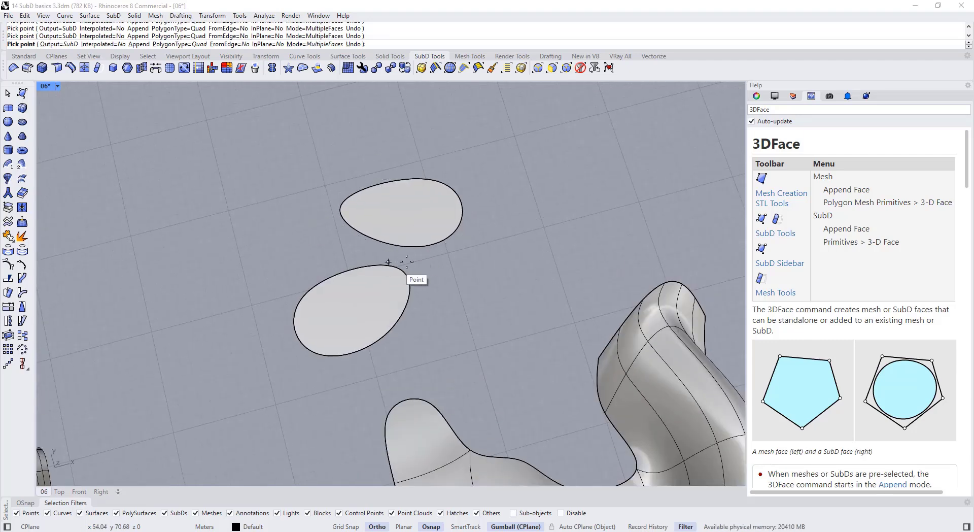
key(Return)
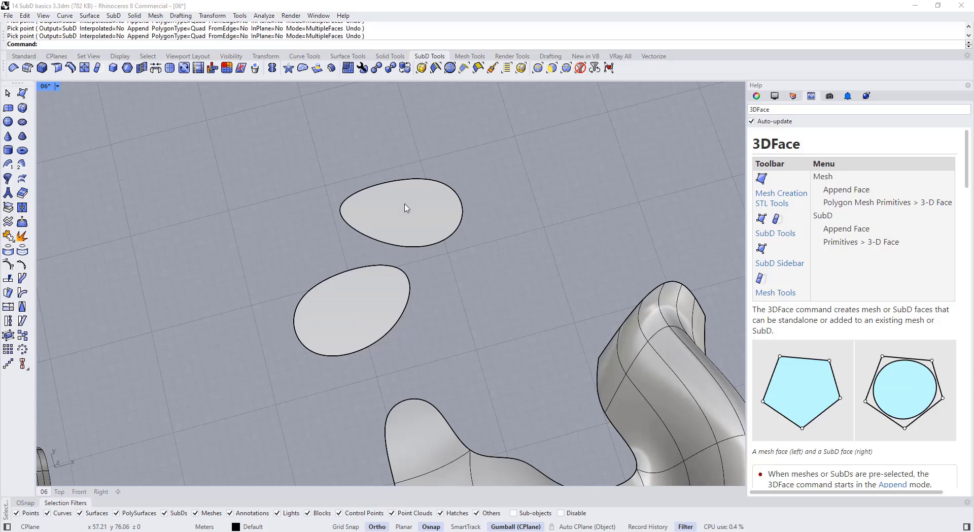
key(Tab)
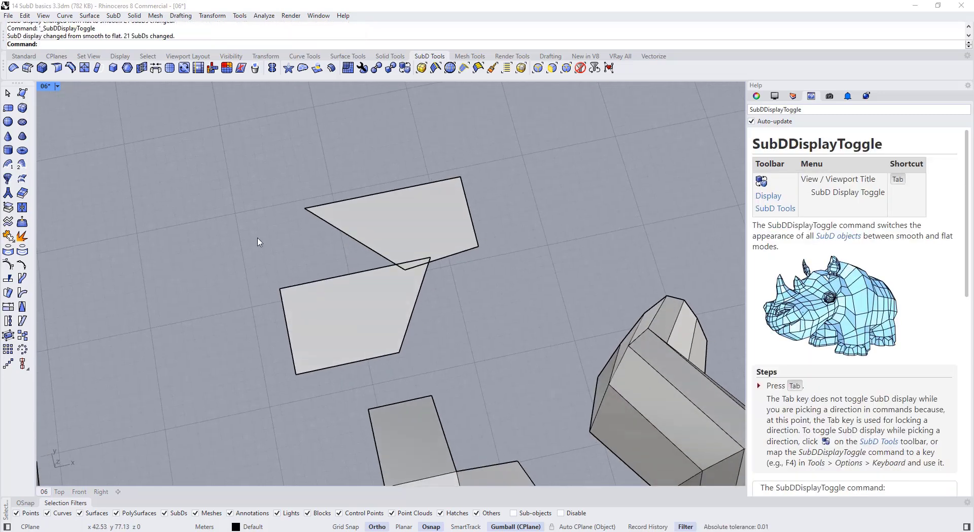
Stitch together the pair of vertices at the open, widely separated ends of the two quad faces
ctrl+shift+click(278, 285)
ctrl+shift+click(299, 202)
scroll(319, 231, up, 1)
scroll(319, 232, up, 1)
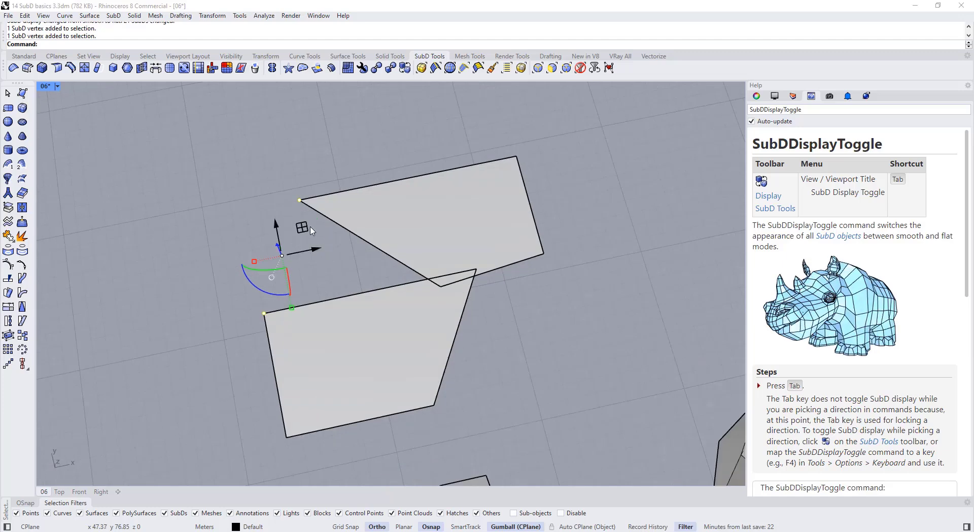
ctrl+shift+drag(223, 246, 272, 328)
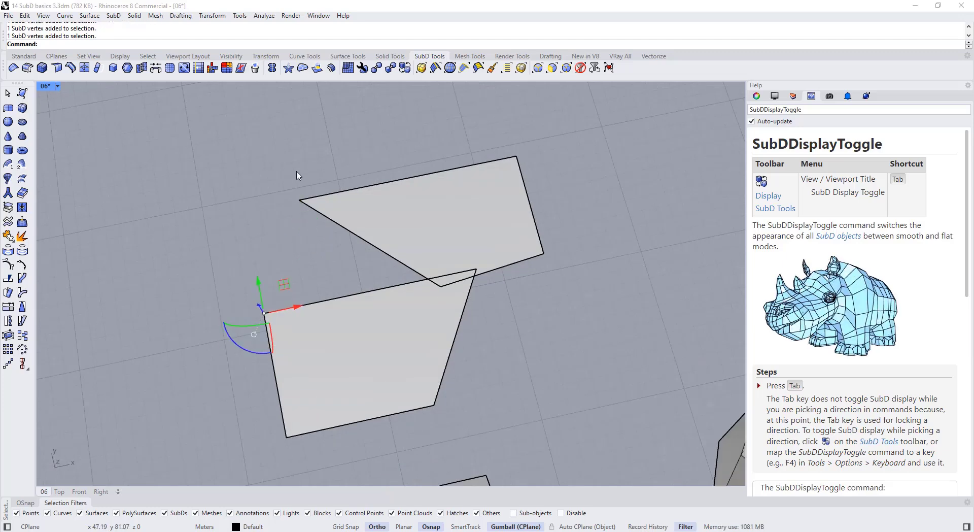
ctrl+shift+drag(277, 164, 331, 234)
click(156, 68)
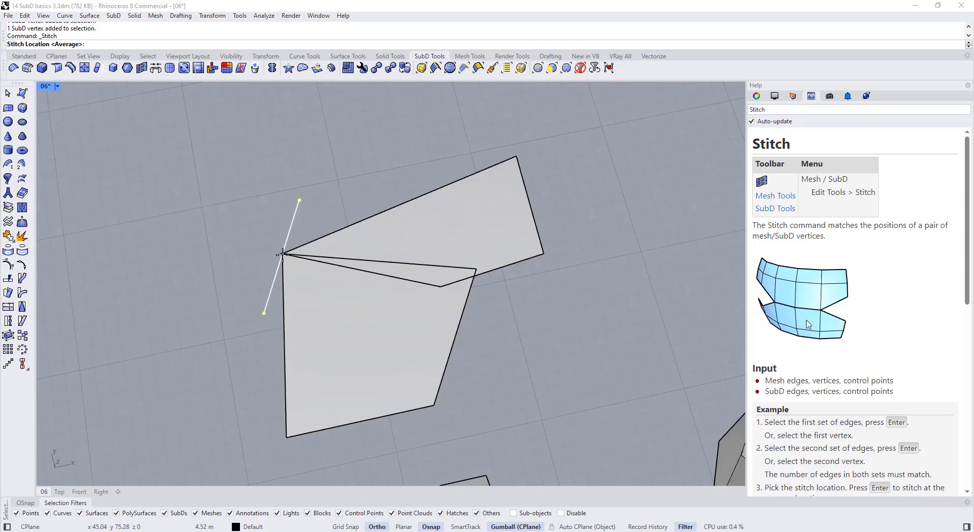
click(300, 200)
Stitch the remaining pair of neighbouring vertices so the two quad faces share a full edge
right_drag(299, 200, 287, 221)
click(288, 221)
drag(287, 222, 337, 338)
right_click(318, 299)
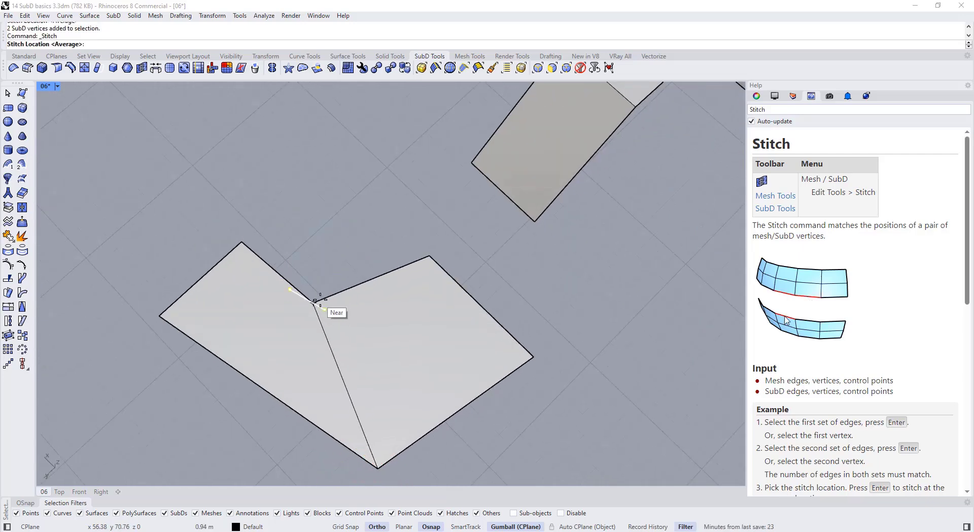
click(311, 299)
right_drag(342, 319, 354, 289)
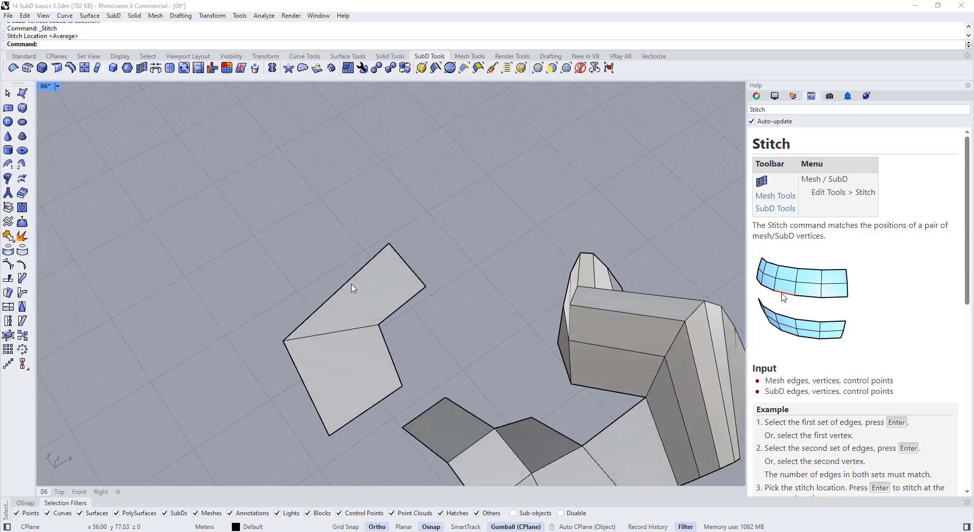
Select the stitched quad faces to check that they form a single SubD, and clear the selection
click(369, 282)
right_drag(363, 226, 427, 249)
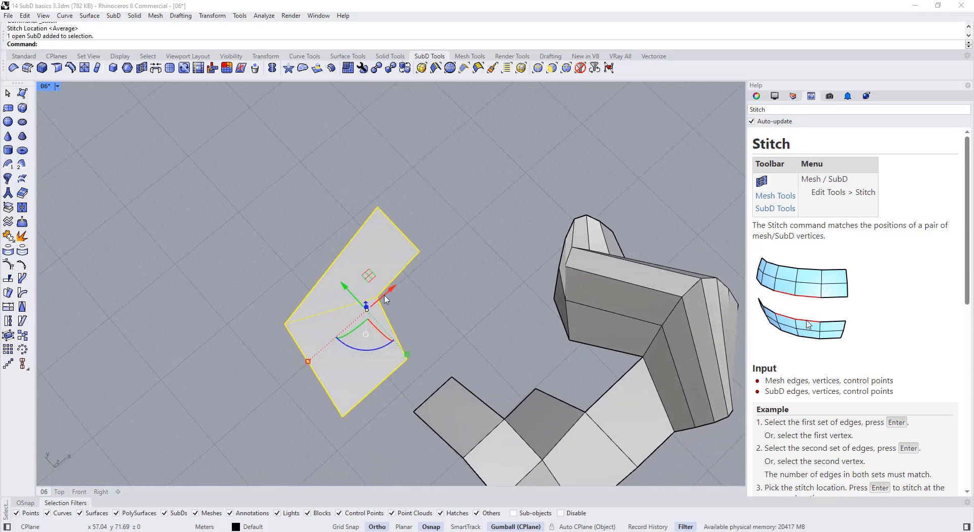
key(Escape)
click(22, 93)
click(374, 191)
click(246, 295)
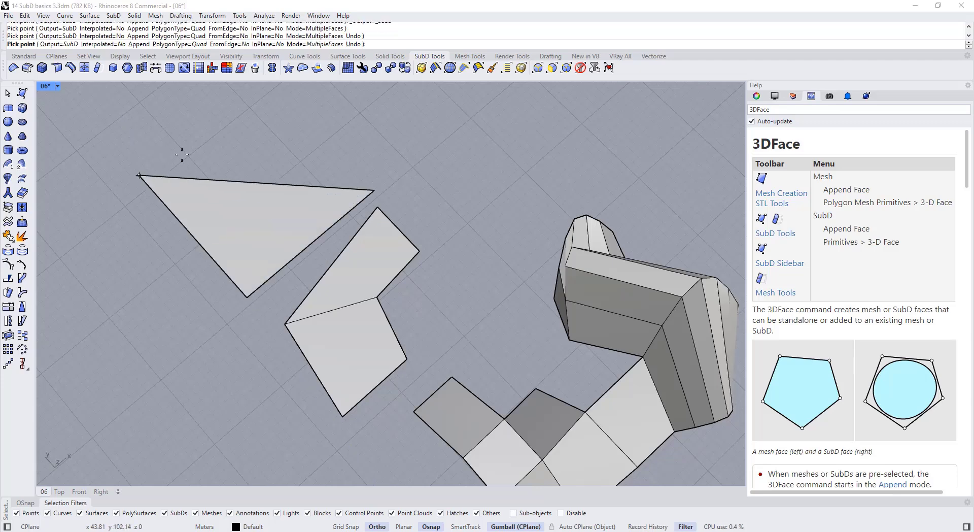
click(172, 166)
Turn off Ortho and draw a separate SubD of several connected quad faces beside the stitched one, using 3DFace in MultipleFaces mode
click(375, 528)
shift+right_drag(275, 172, 267, 191)
scroll(284, 190, down, 4)
key(Escape)
right_click(290, 316)
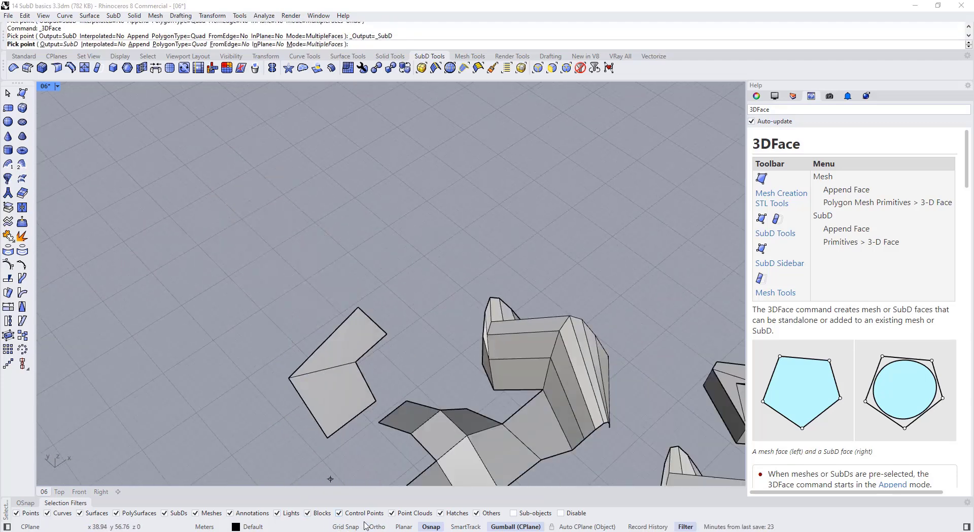
scroll(279, 339, up, 1)
click(279, 339)
click(359, 288)
click(329, 256)
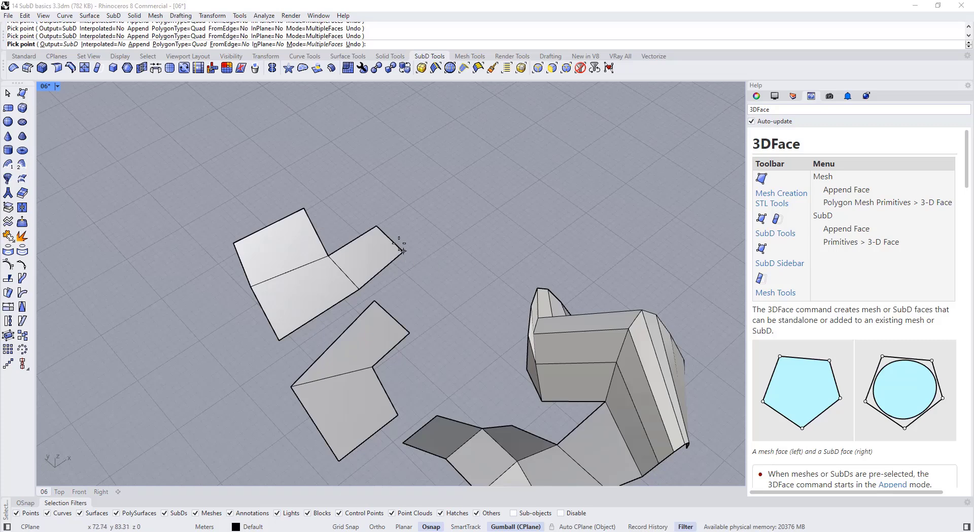
key(Escape)
Stitch the facing edges of the two separate SubDs, placing the stitch location at the lower SubD's corner vertex
right_drag(393, 283, 301, 339)
shift+click(343, 316)
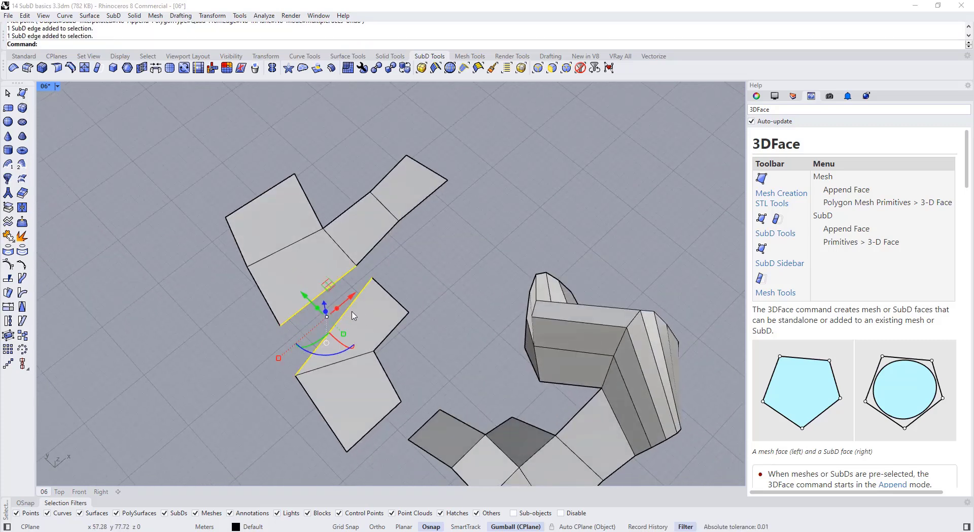
click(141, 69)
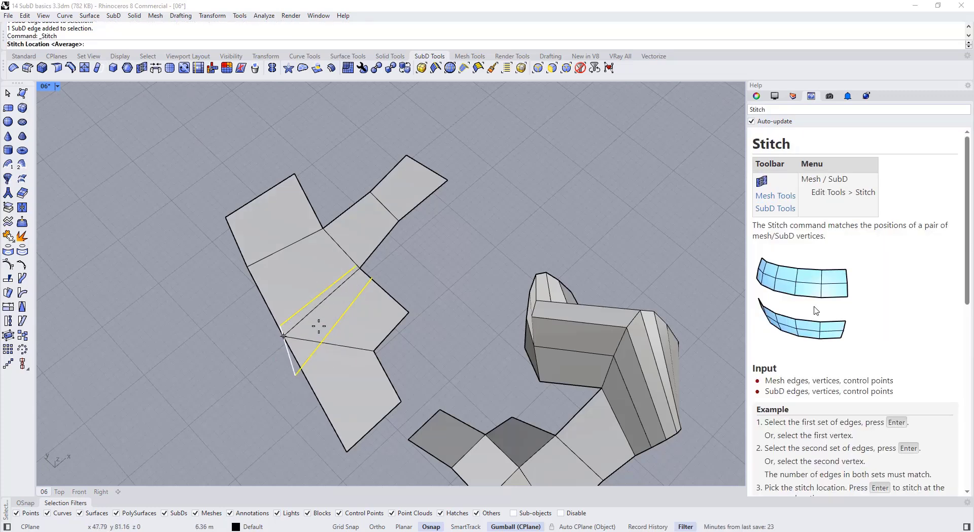
click(295, 376)
Preview the stitched SubD in smooth display, clear the selection and return to flat display
right_drag(326, 293, 464, 276)
key(Tab)
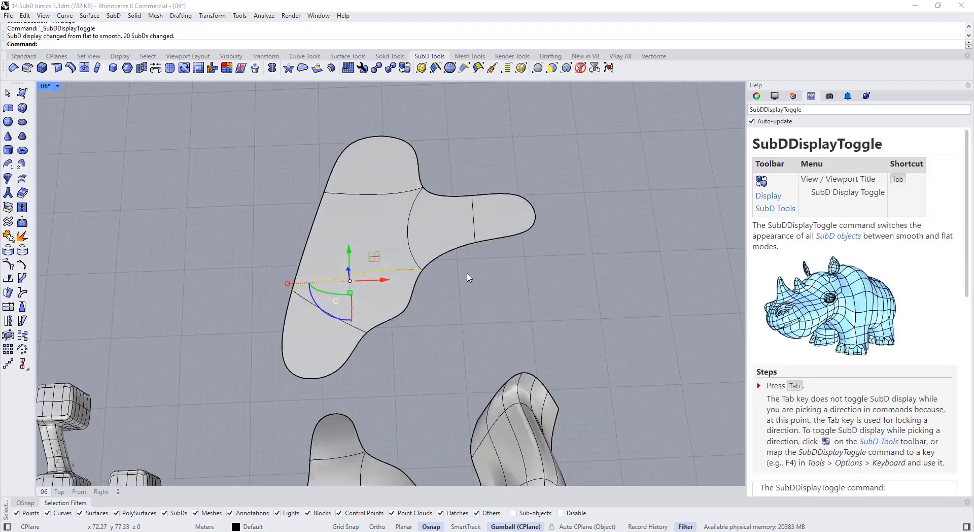
click(460, 308)
key(Tab)
scroll(377, 250, down, 5)
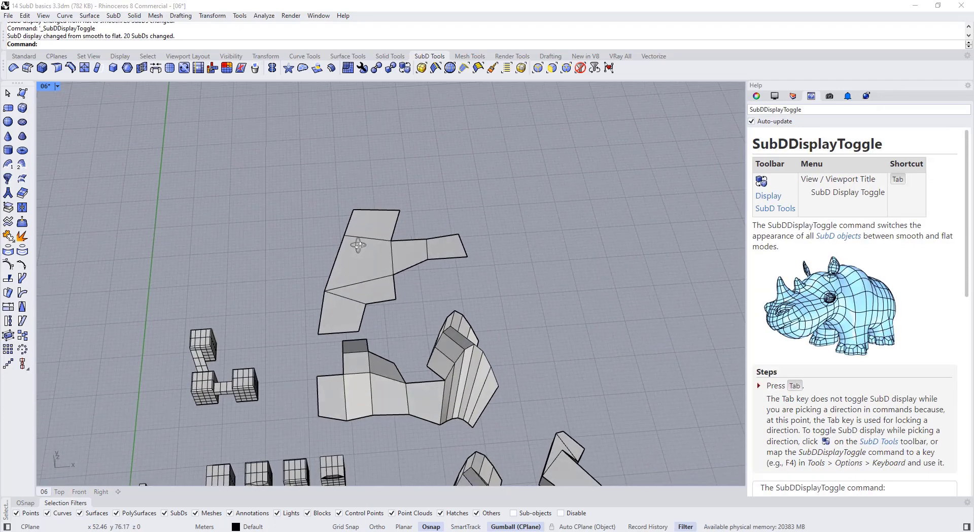
Examine the SubD made of three bridged blocks from several angles
right_drag(319, 284, 396, 243)
scroll(324, 287, up, 5)
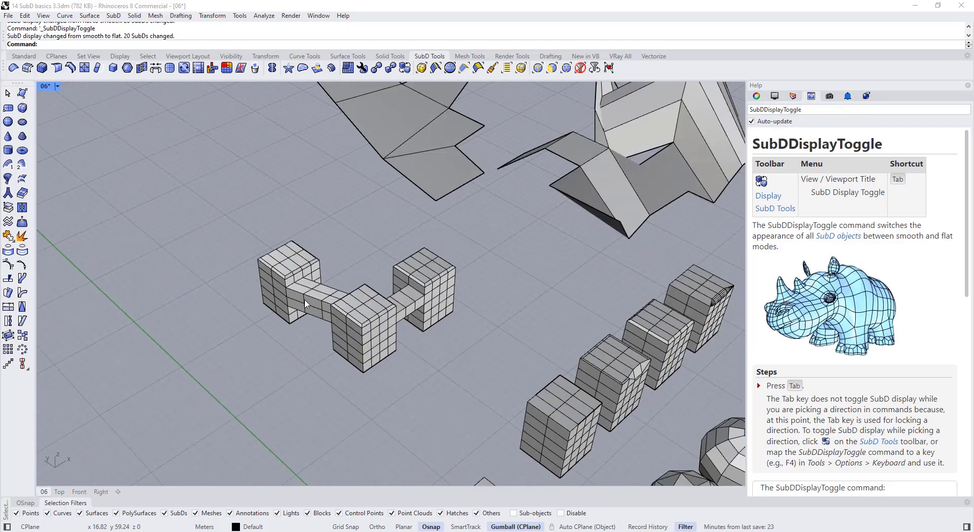
click(306, 304)
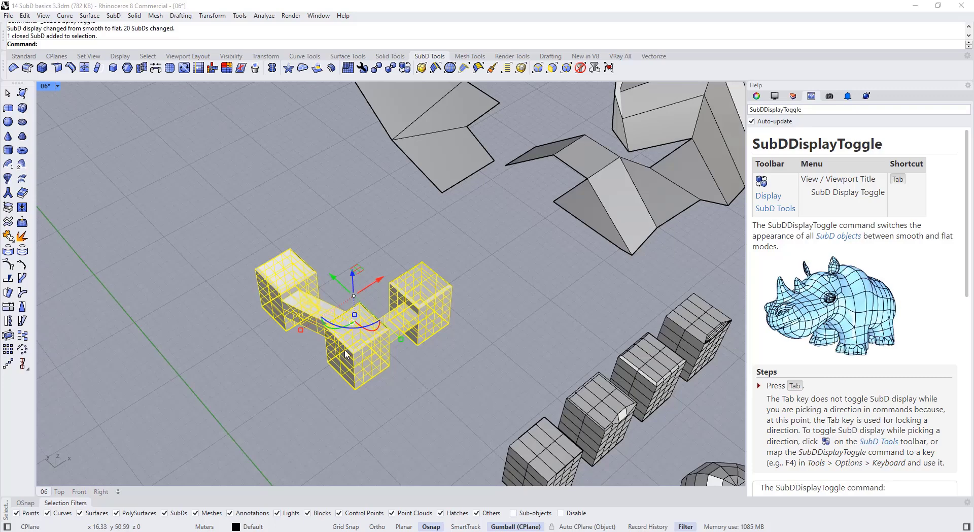
scroll(369, 345, up, 3)
click(448, 391)
right_drag(448, 391, 334, 309)
click(344, 309)
scroll(354, 339, down, 4)
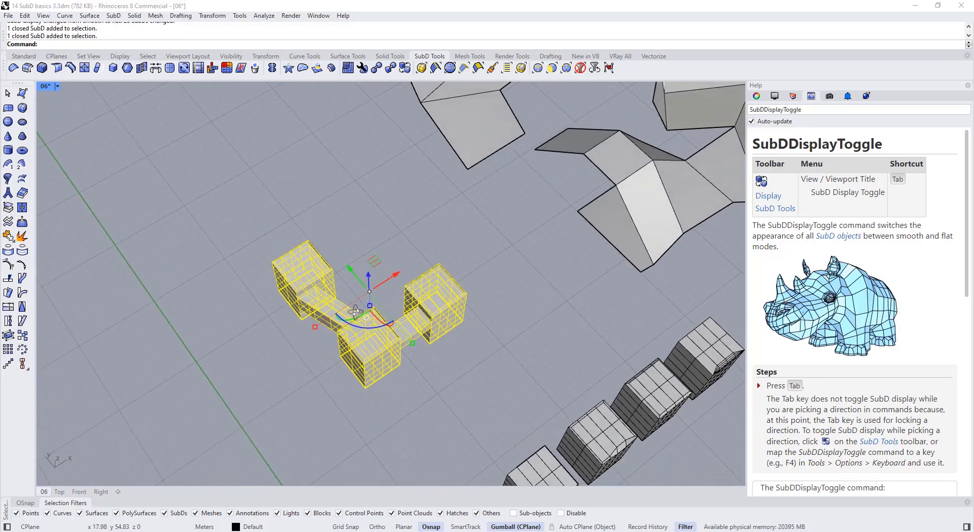
click(434, 257)
right_drag(434, 257, 429, 247)
scroll(342, 305, up, 2)
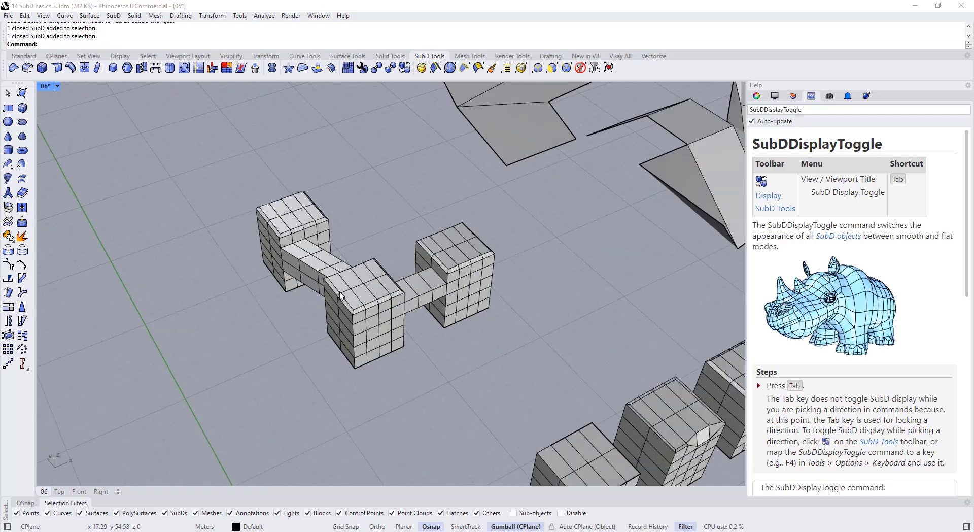
Create a layer named Backup and copy the bridged-blocks SubD onto it
click(344, 294)
click(756, 96)
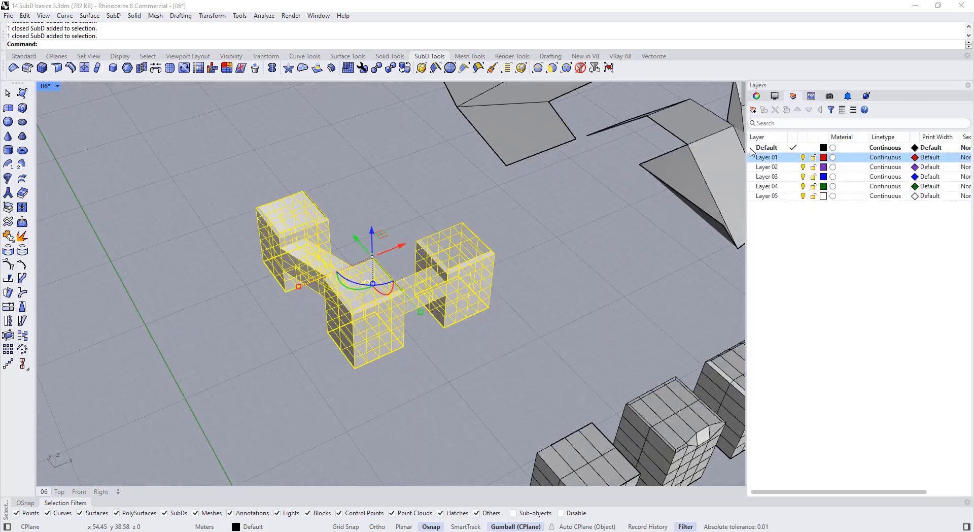
click(753, 109)
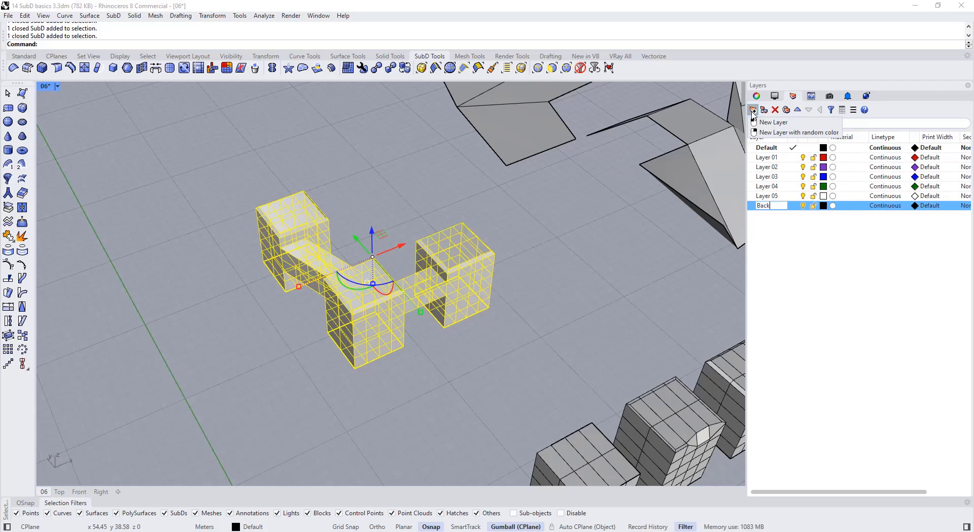
click(688, 272)
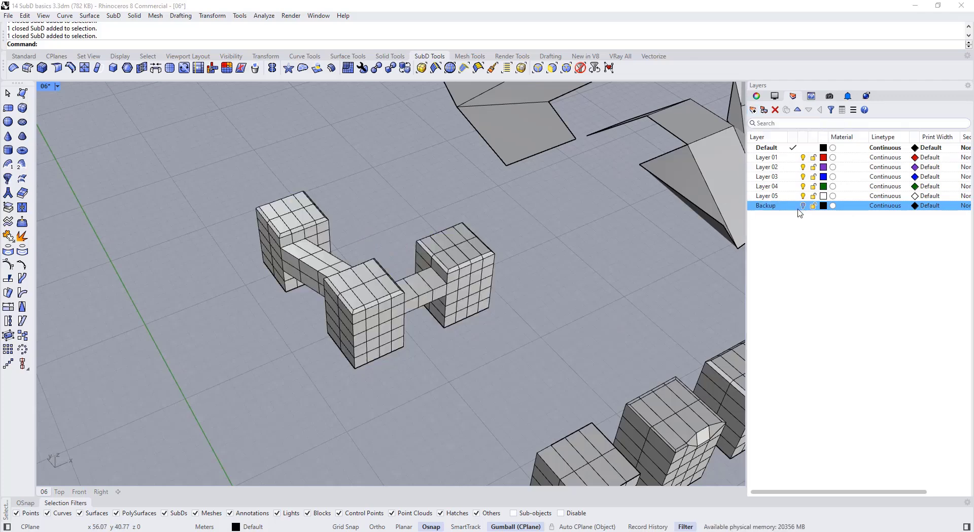
click(471, 294)
right_click(769, 208)
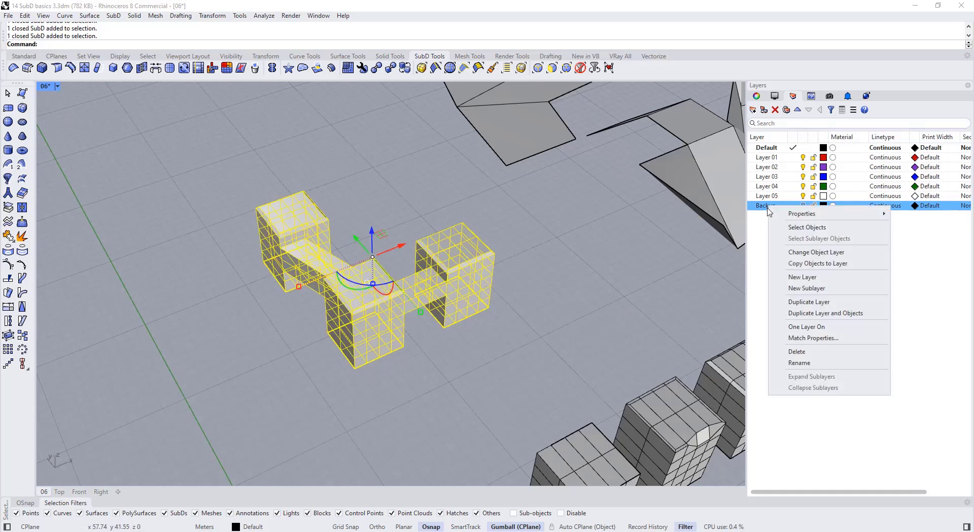
click(822, 266)
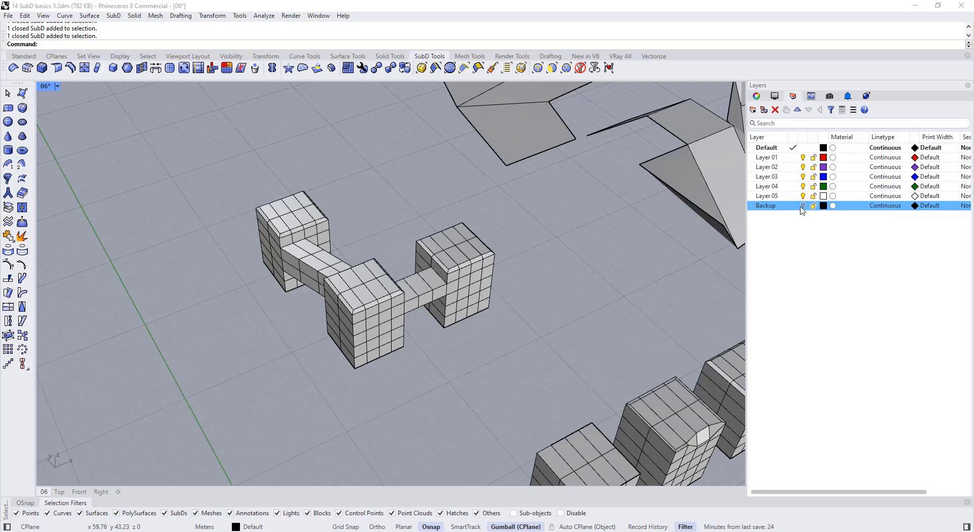
Hide the Backup layer and subdivide the bridged-blocks SubD on the Default layer with SubDivide
click(438, 273)
click(441, 275)
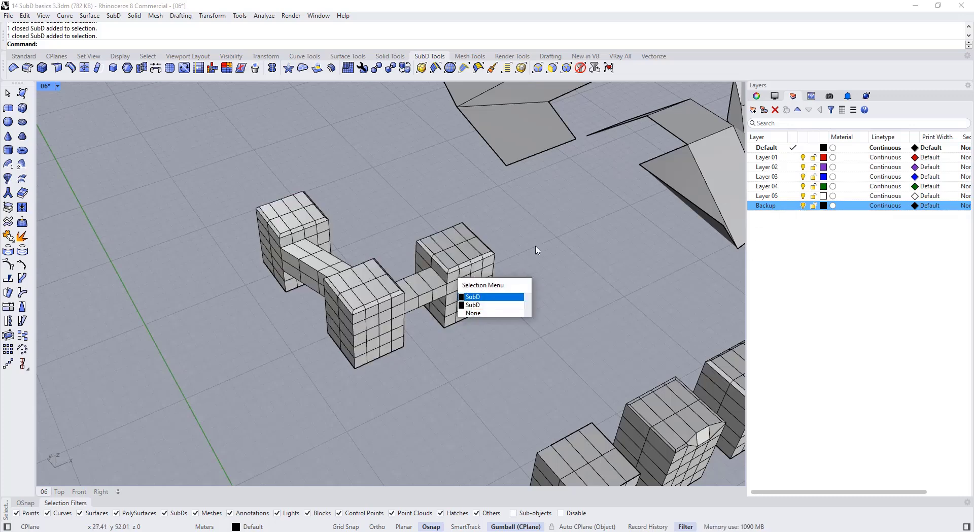
click(439, 287)
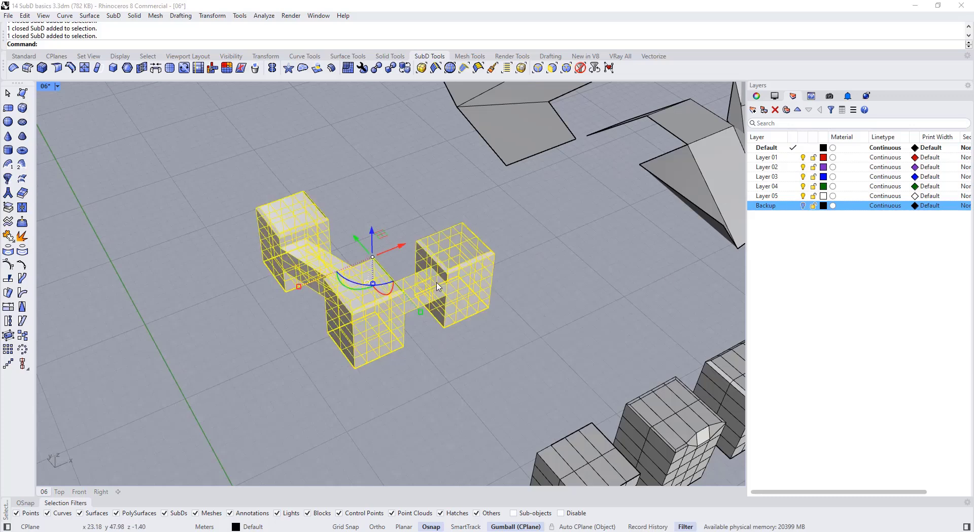
text(SubDivide)
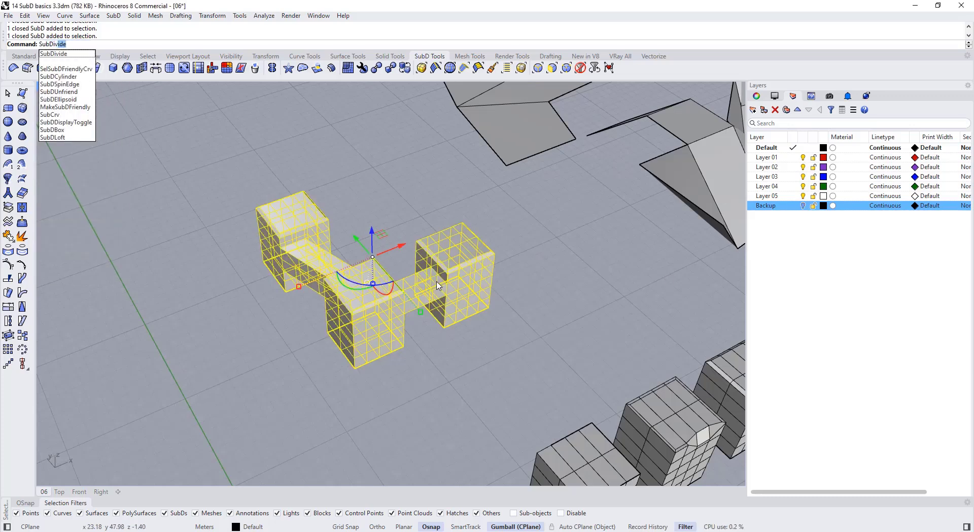
key(Return)
key(Escape)
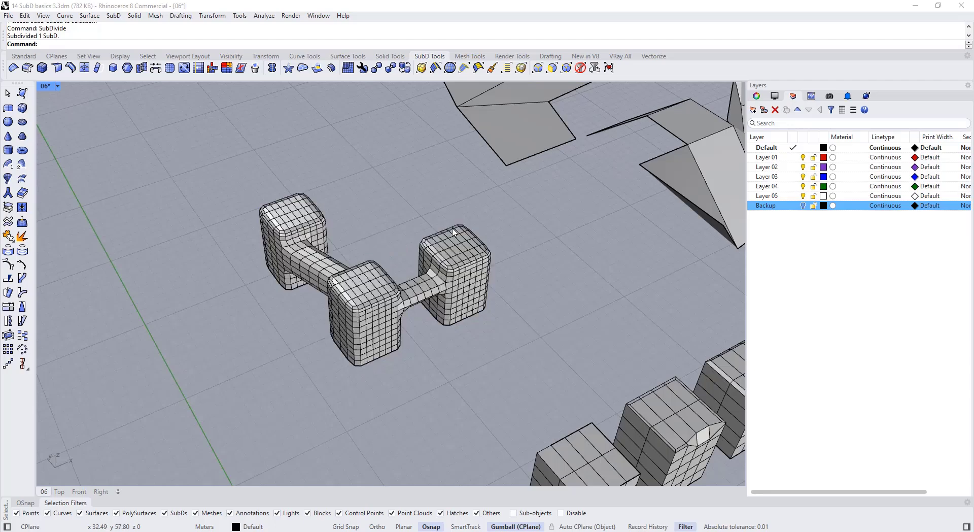
Move the subdivided blocks to a free area along the green axis and show the Backup layer again
scroll(455, 252, up, 5)
click(456, 260)
scroll(451, 307, down, 3)
right_drag(340, 293, 405, 306)
scroll(374, 307, down, 5)
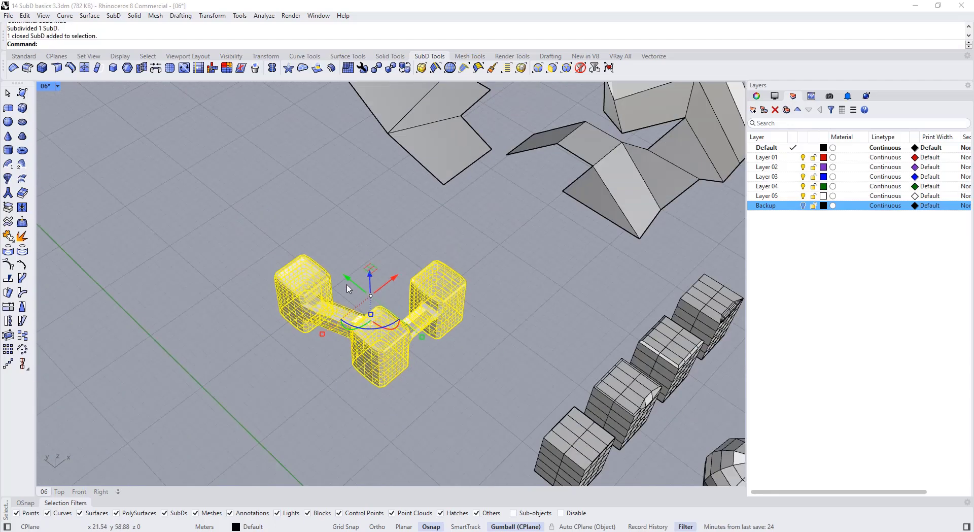
drag(348, 286, 209, 176)
click(302, 246)
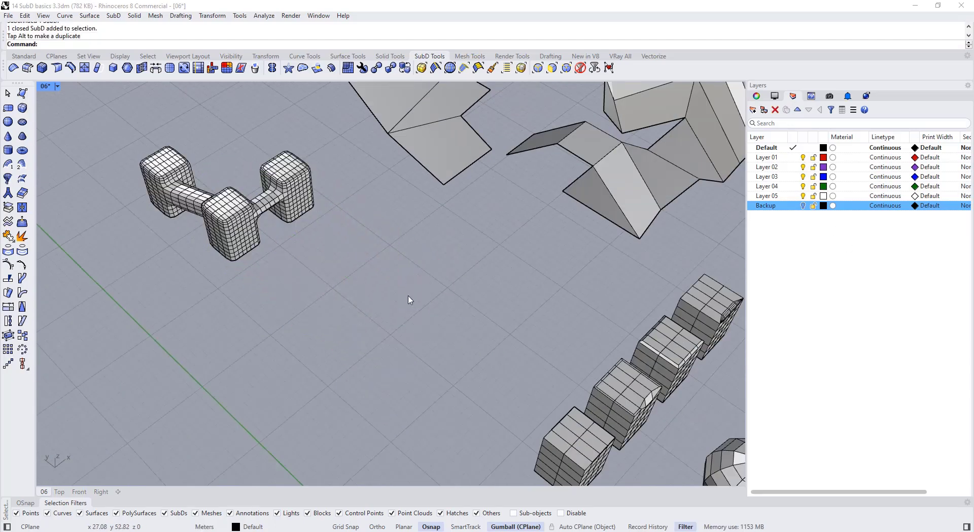
click(803, 206)
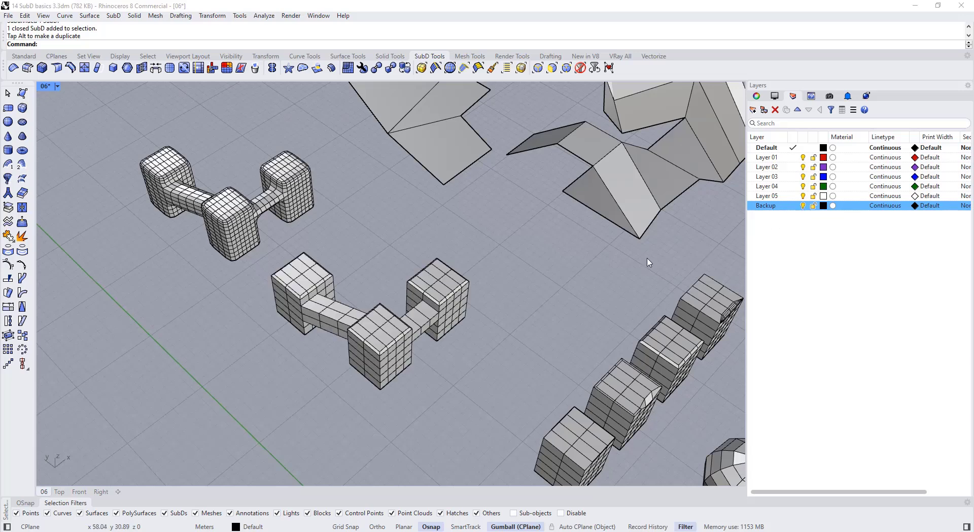
Show the command help and raise one top face of the front subdivided block, comparing smooth and flat display
click(810, 95)
shift+right_drag(314, 256, 381, 294)
scroll(247, 243, up, 2)
shift+right_drag(315, 264, 368, 307)
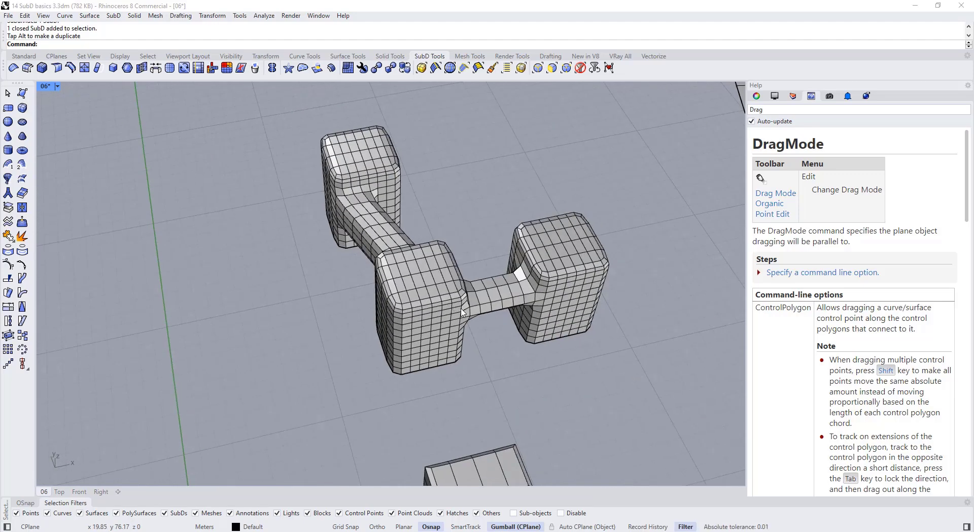
right_drag(415, 285, 365, 272)
scroll(251, 296, up, 4)
scroll(339, 308, up, 5)
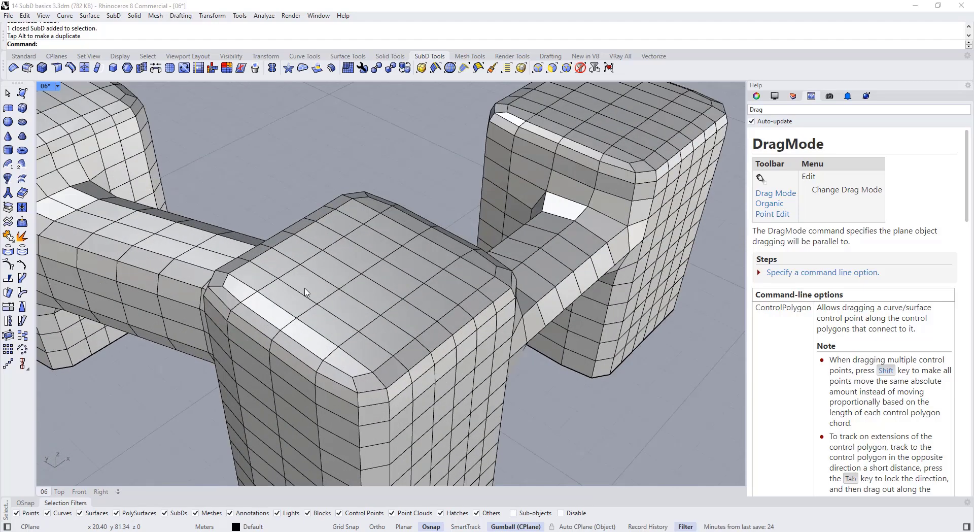
ctrl+shift+click(308, 287)
right_drag(303, 268, 278, 231)
drag(264, 201, 261, 168)
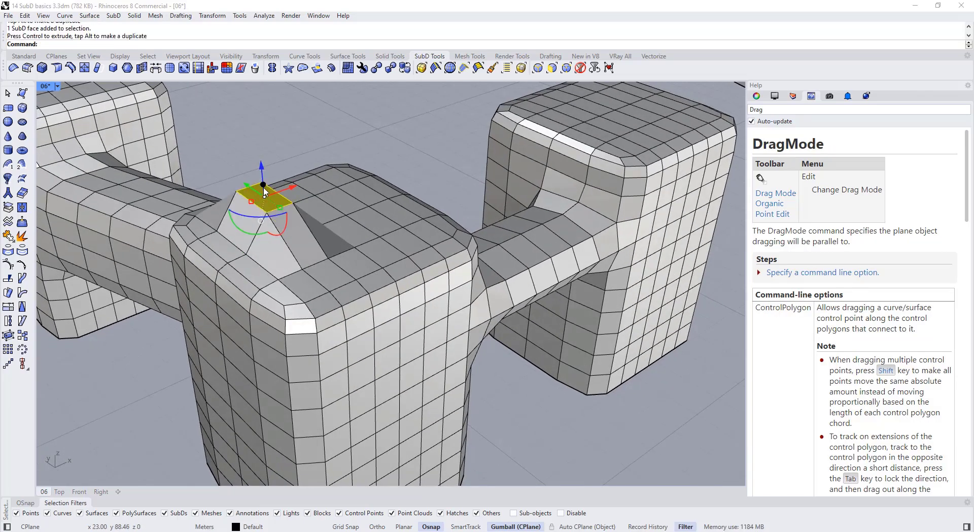
key(Tab)
key(Tab)
key(Tab)
Raise another top face of the front subdivided block and compare the result in smooth and flat display
key(Escape)
ctrl+shift+click(234, 238)
drag(230, 205, 227, 181)
scroll(289, 260, down, 5)
key(Tab)
key(Tab)
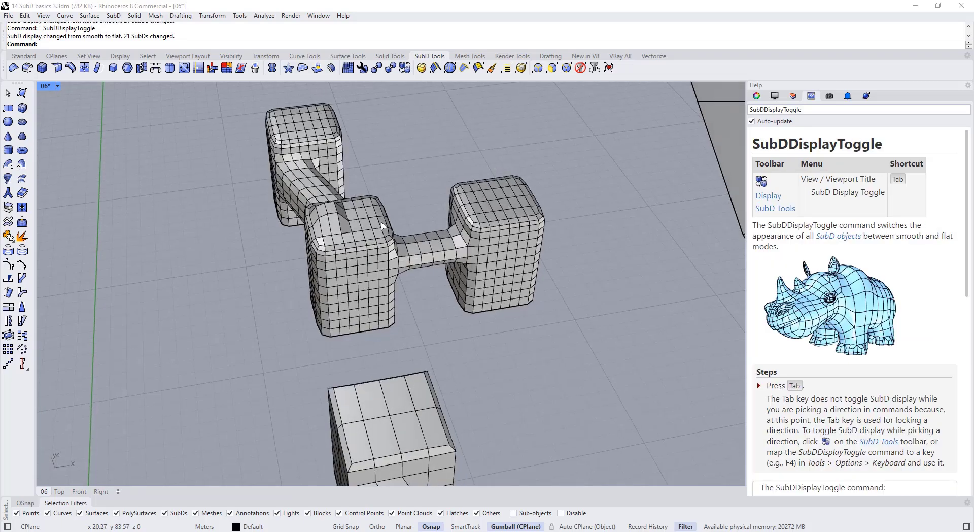
Undo the face moves on the front block and redo the Backup layer's visibility change
key(ctrl+z)
key(ctrl+z)
key(ctrl+z)
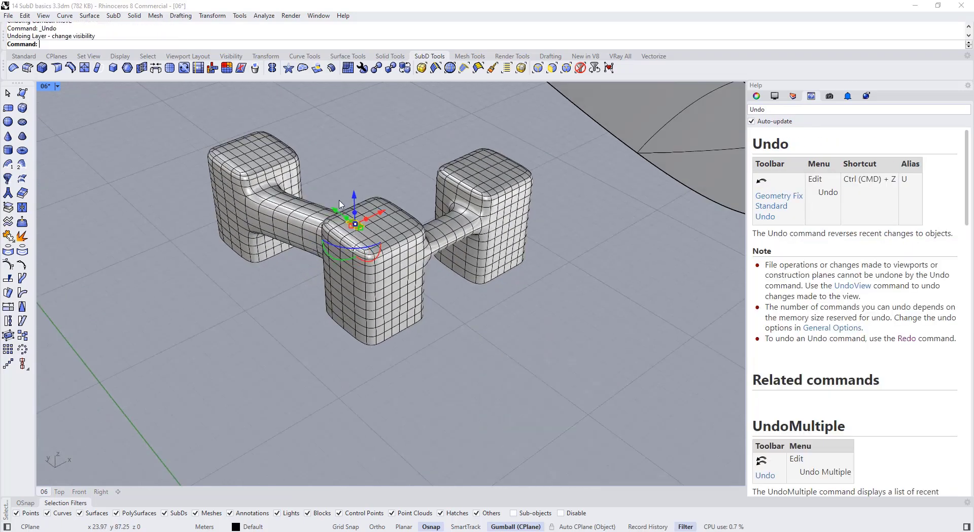
key(ctrl+y)
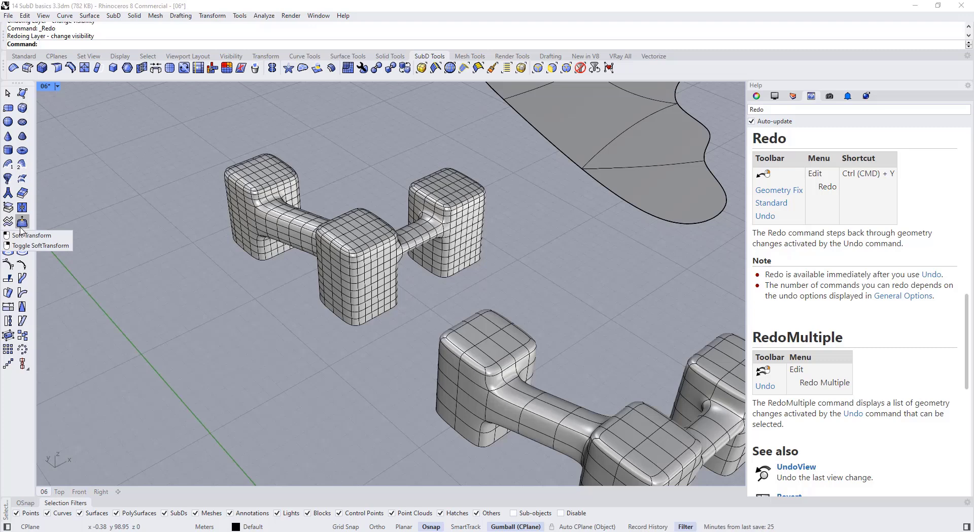
Enable soft transform with a radius of 7, try the Round falloff shape and set it back to Smooth
click(23, 224)
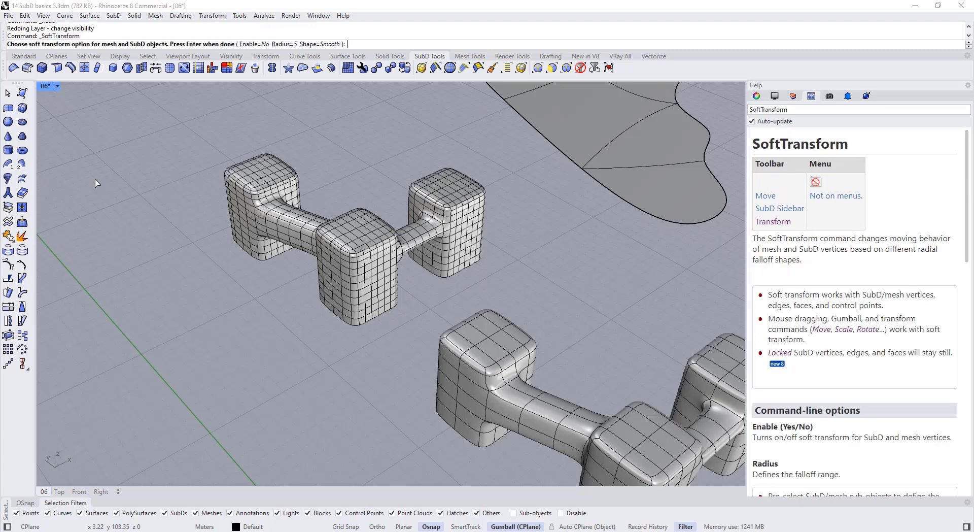
click(250, 44)
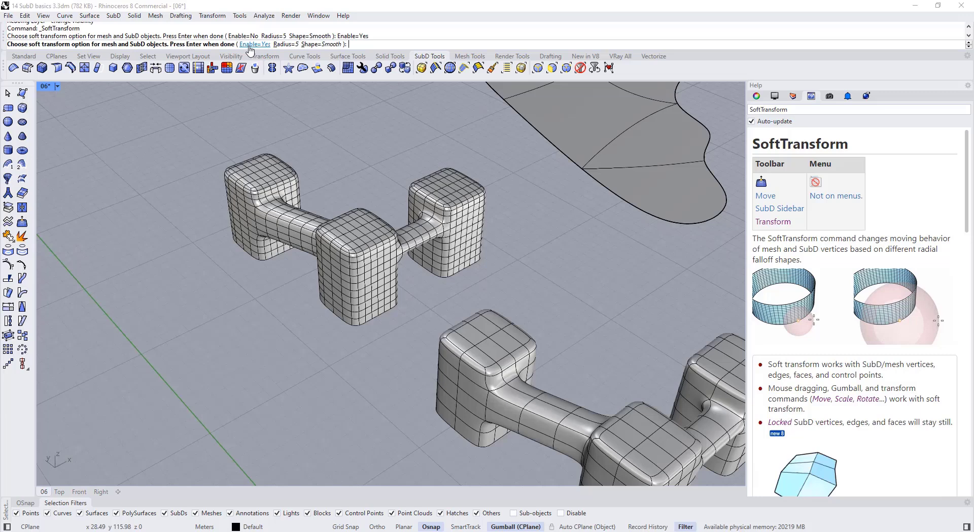
click(284, 45)
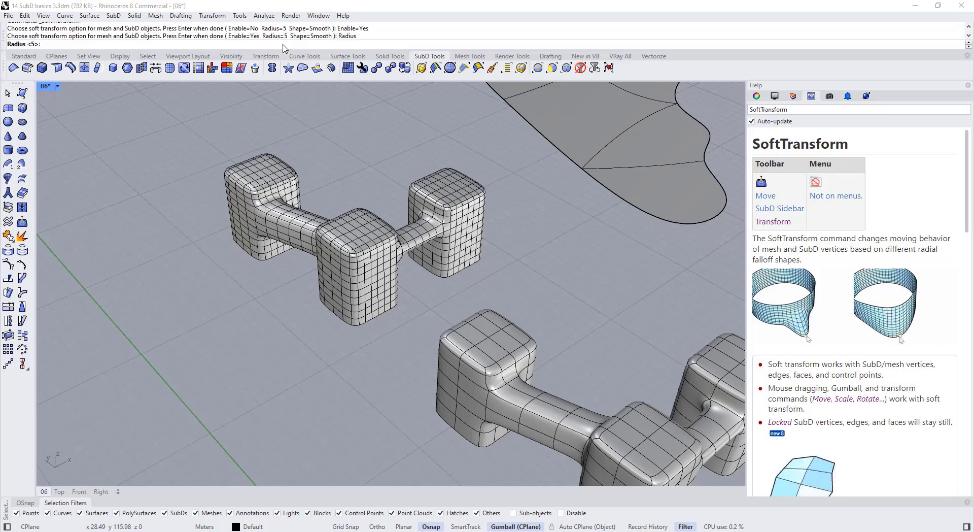
text(7)
key(Return)
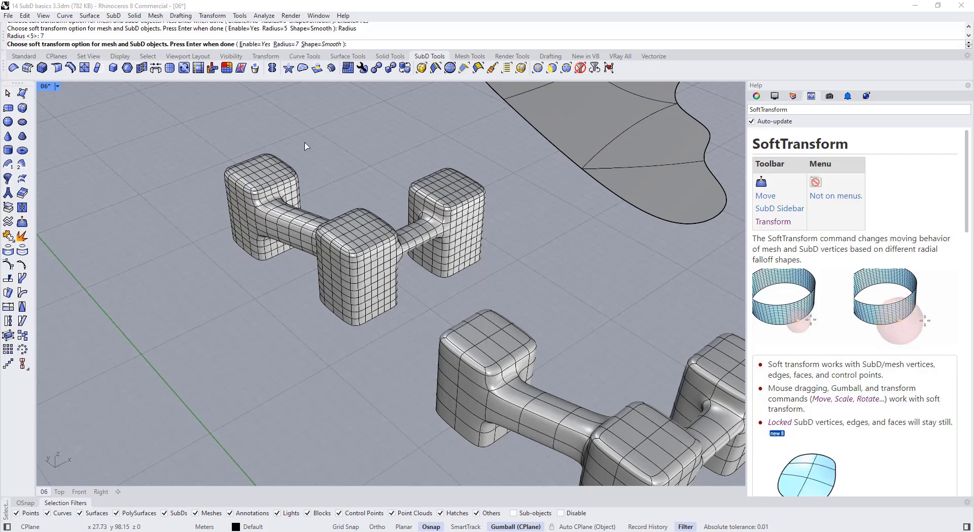
click(321, 44)
scroll(852, 237, down, 15)
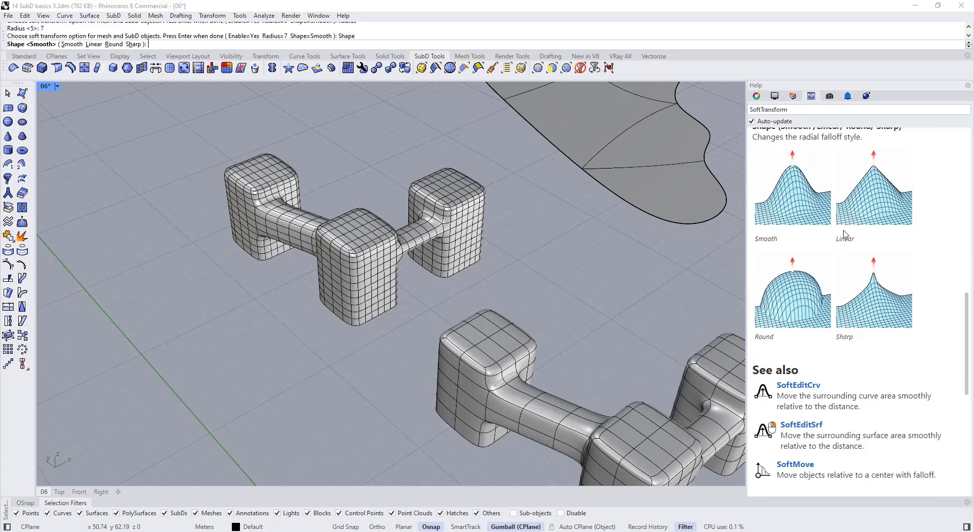
click(114, 44)
click(312, 44)
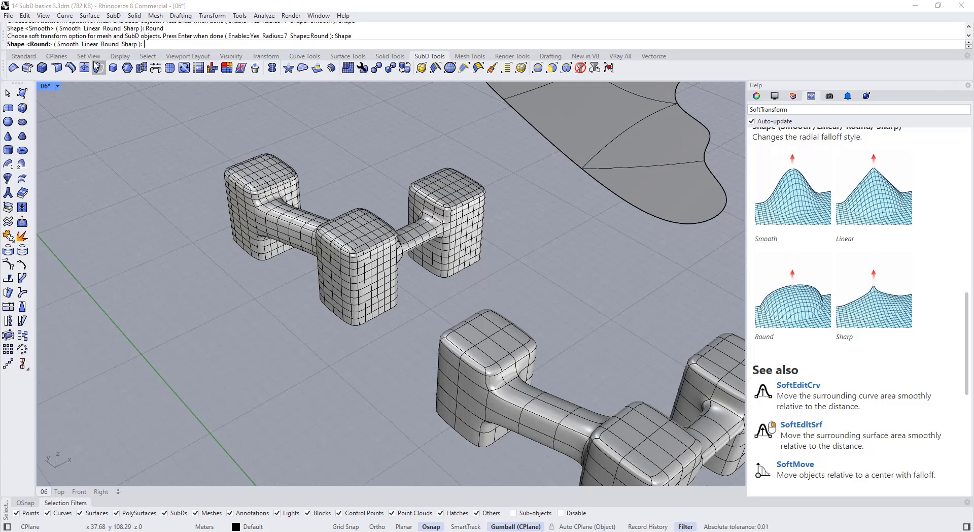
click(68, 44)
key(Return)
Raise an edge in the middle of the front subdivided block's top to bulge it with soft transform
scroll(388, 261, up, 5)
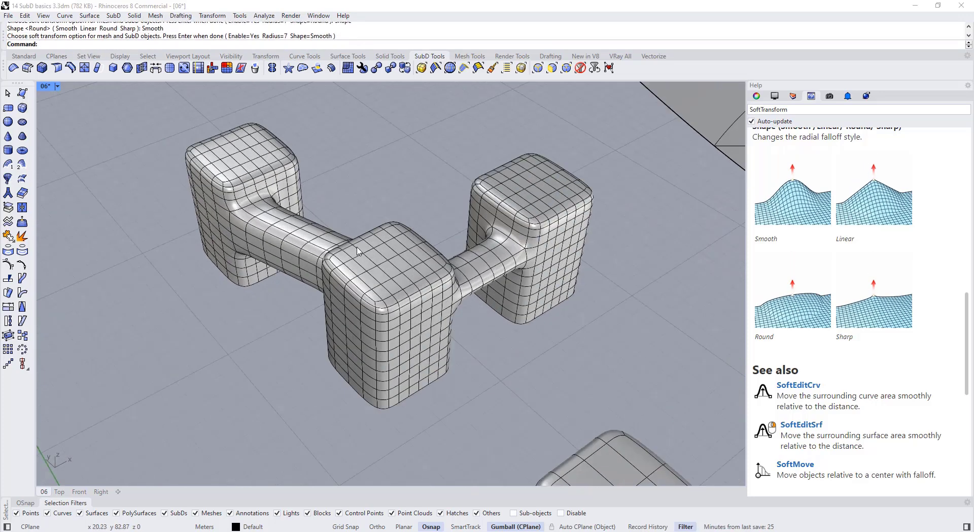
drag(389, 231, 379, 168)
scroll(398, 180, down, 2)
click(213, 309)
right_drag(213, 309, 165, 301)
click(23, 56)
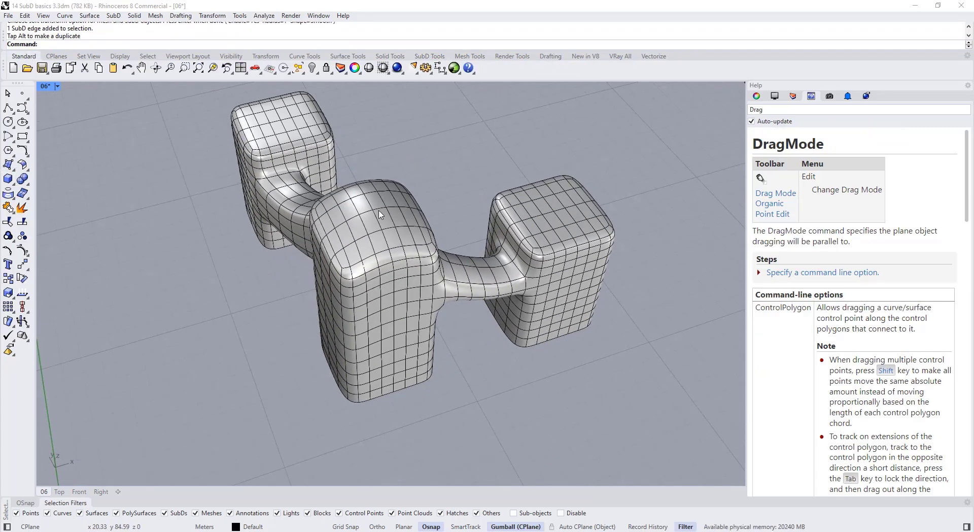
click(16, 189)
click(39, 198)
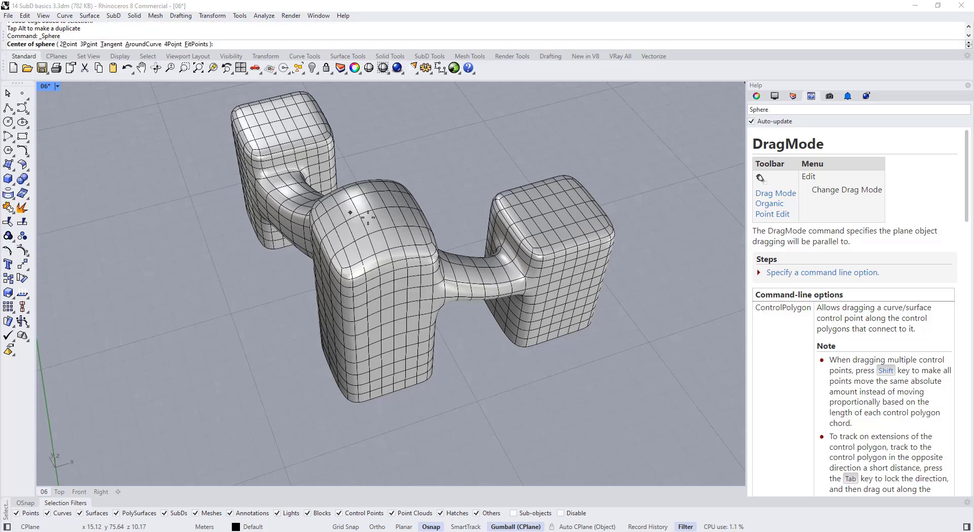
text(7)
right_drag(313, 225, 374, 235)
key(Escape)
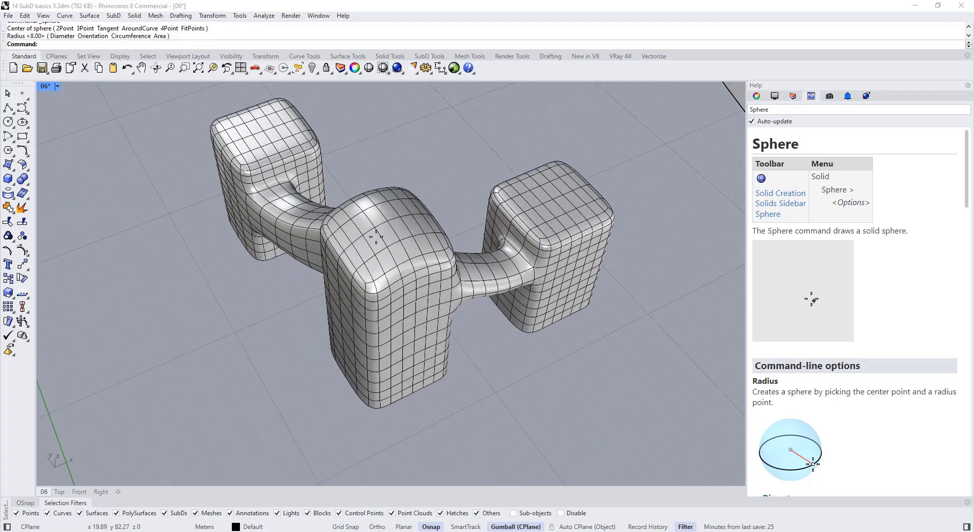
Reduce the soft transform radius to 2, keeping it enabled with the Smooth shape
click(420, 57)
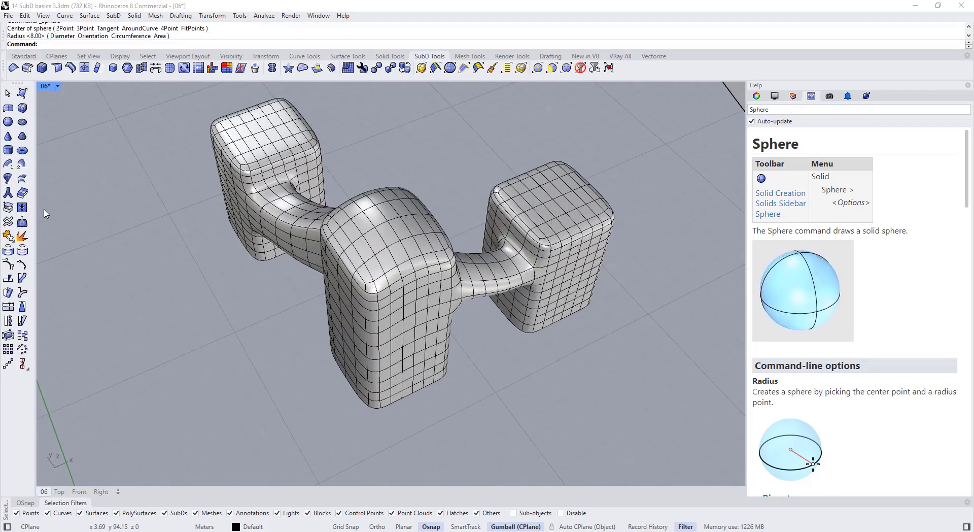
click(21, 222)
click(285, 44)
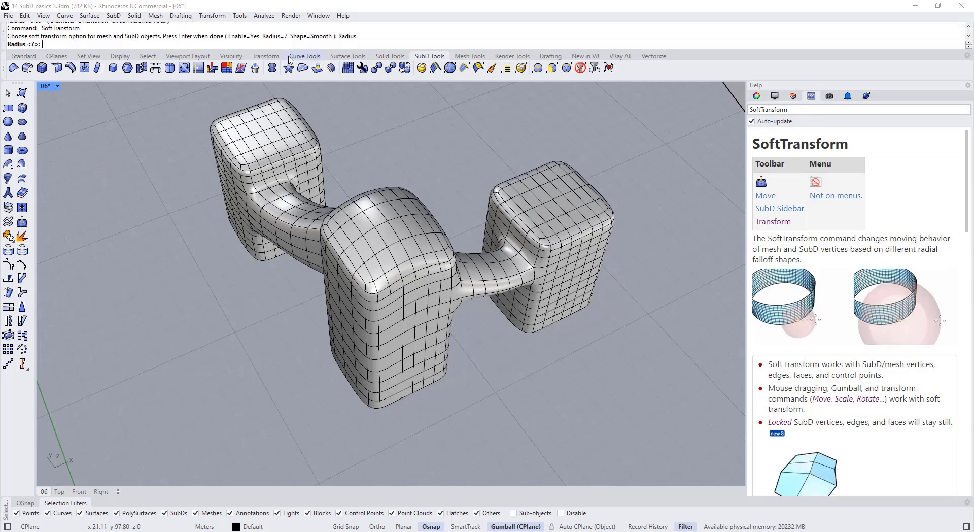
text(2)
key(Return)
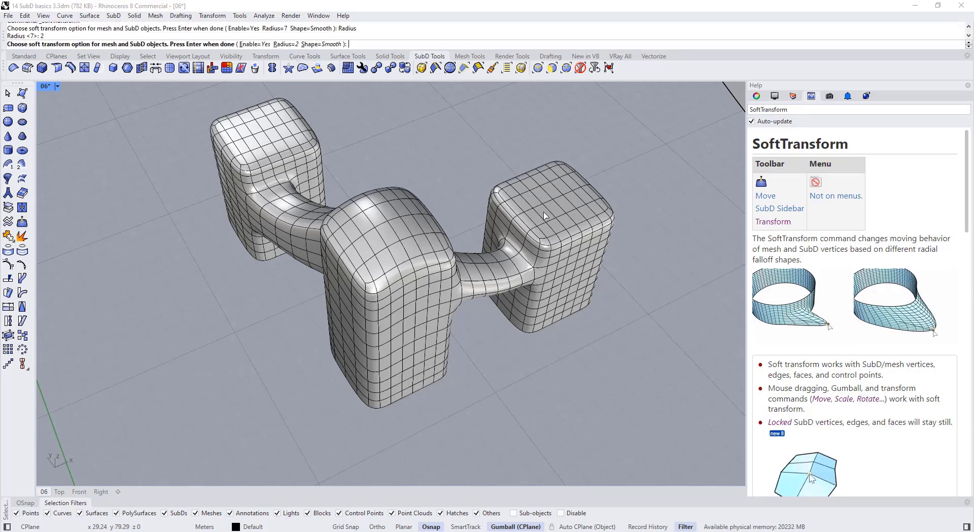
scroll(549, 205, up, 5)
key(Return)
Raise a top edge of the rear right subdivided block and pull edges on its sides outward with soft transform
ctrl+shift+click(562, 202)
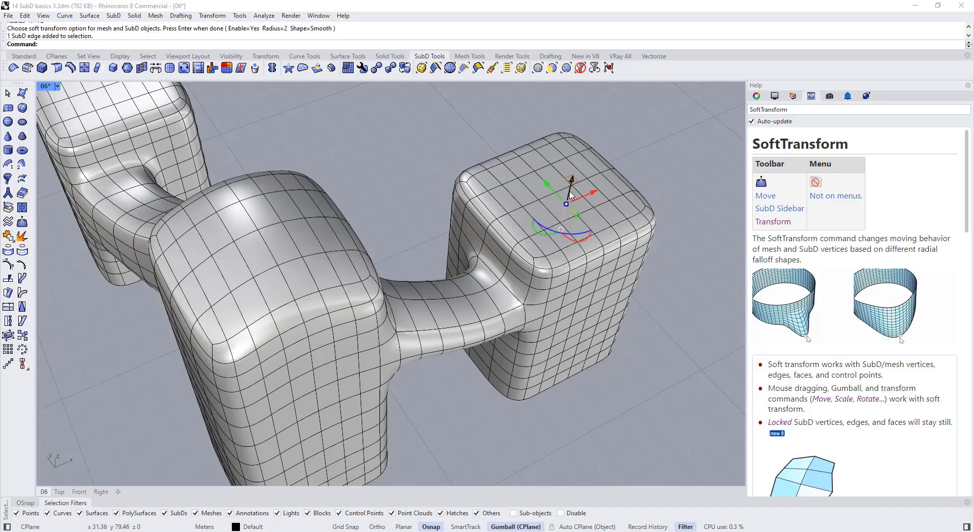
drag(570, 191, 578, 157)
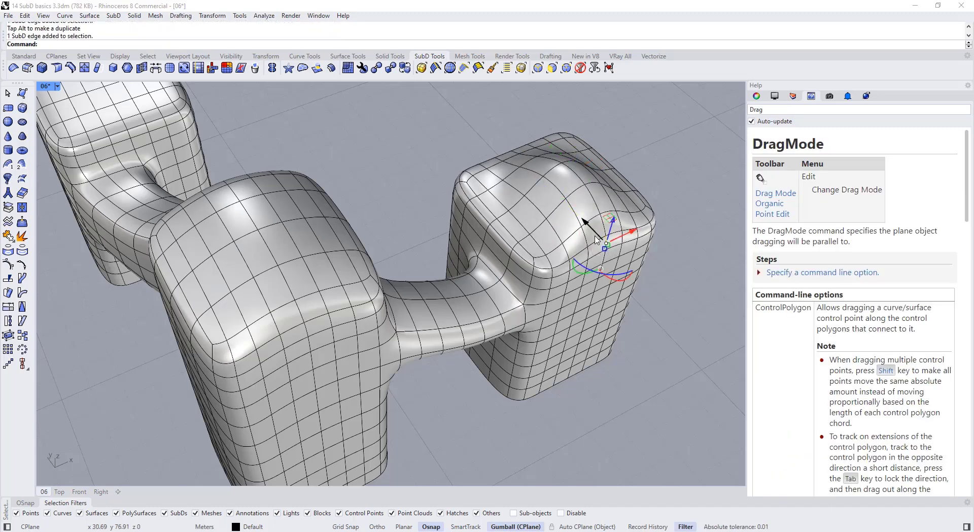
drag(596, 239, 617, 259)
key(Escape)
right_drag(618, 259, 496, 226)
scroll(496, 226, up, 6)
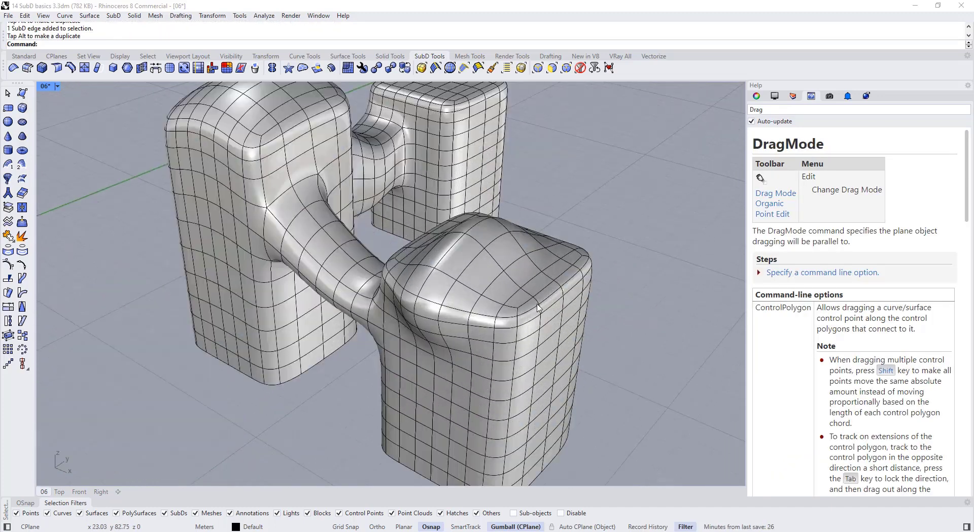
drag(585, 329, 647, 352)
key(Escape)
Pull the front subdivided block's upper side outward and reshape its top with soft transform, checking it in flat and smooth display
scroll(567, 274, down, 7)
right_drag(355, 228, 456, 249)
scroll(424, 236, up, 6)
drag(419, 248, 381, 262)
click(341, 296)
right_drag(341, 296, 370, 254)
scroll(407, 179, up, 2)
drag(421, 154, 420, 124)
click(337, 265)
scroll(333, 276, down, 7)
click(331, 276)
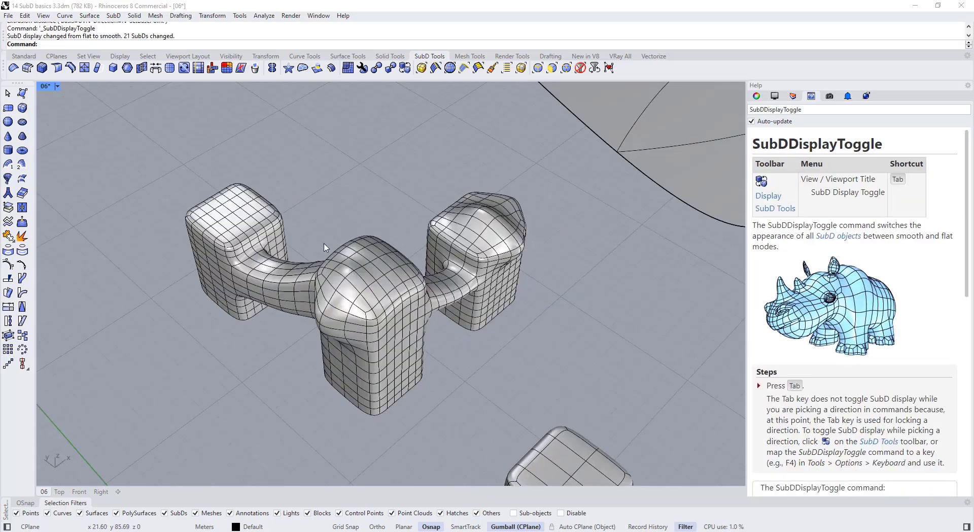
Copy the wavy open SubD surface to the free area beside the other models and clear the selection
scroll(344, 244, down, 2)
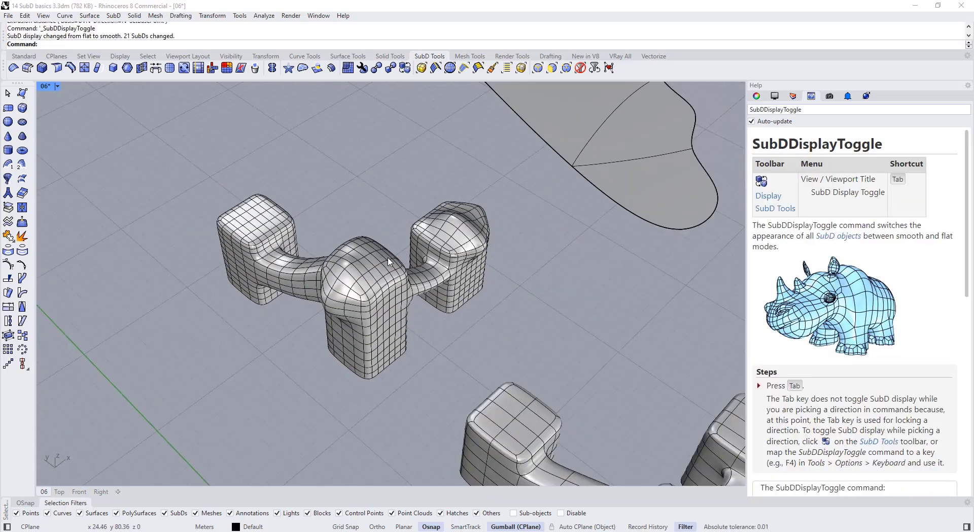
scroll(387, 258, down, 4)
shift+right_drag(388, 258, 330, 314)
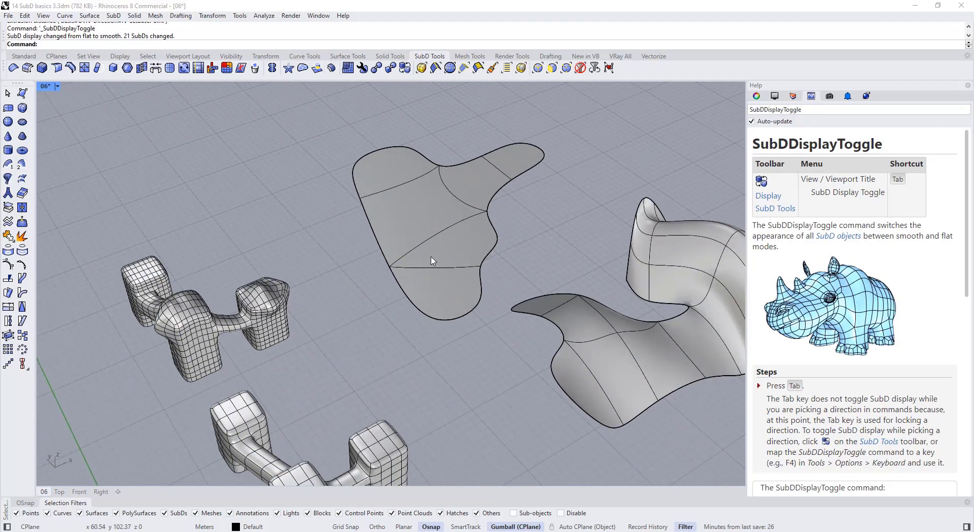
scroll(432, 260, down, 4)
scroll(433, 260, up, 4)
right_drag(433, 260, 499, 368)
scroll(404, 317, down, 5)
click(404, 341)
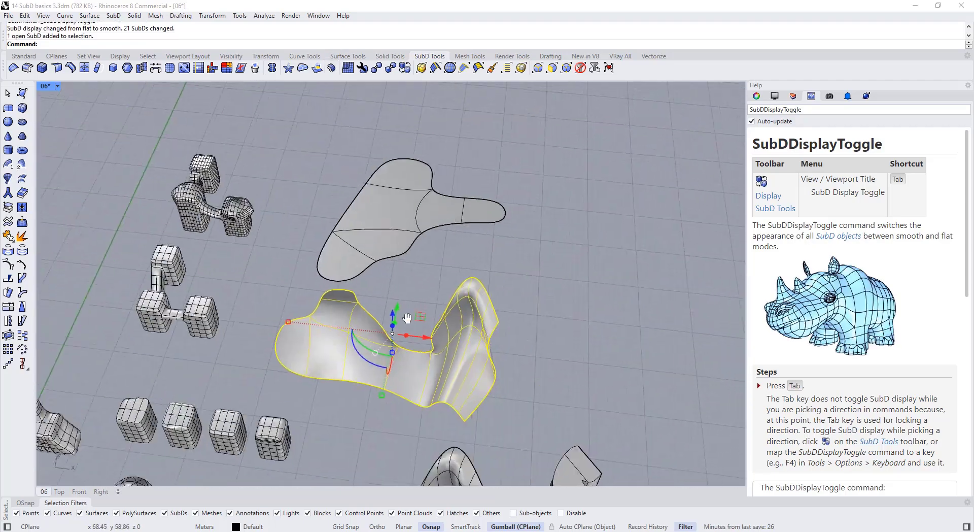
shift+right_drag(406, 318, 331, 333)
alt+drag(337, 355, 629, 389)
click(609, 304)
Offset the copied wavy SubD by a distance of 3 with Solid off, after trying the flipped offset direction
shift+right_drag(609, 304, 578, 330)
scroll(486, 307, up, 4)
shift+right_drag(578, 329, 501, 265)
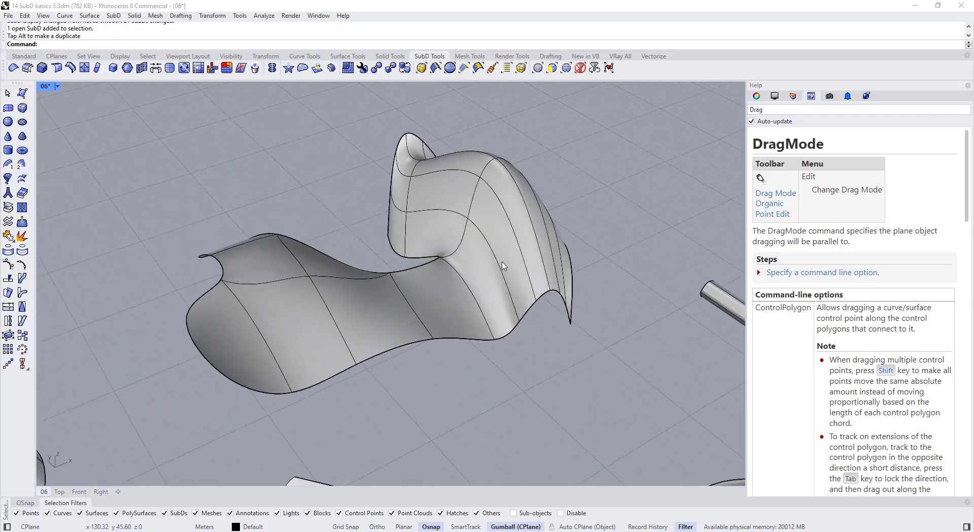
click(500, 264)
click(552, 339)
click(511, 270)
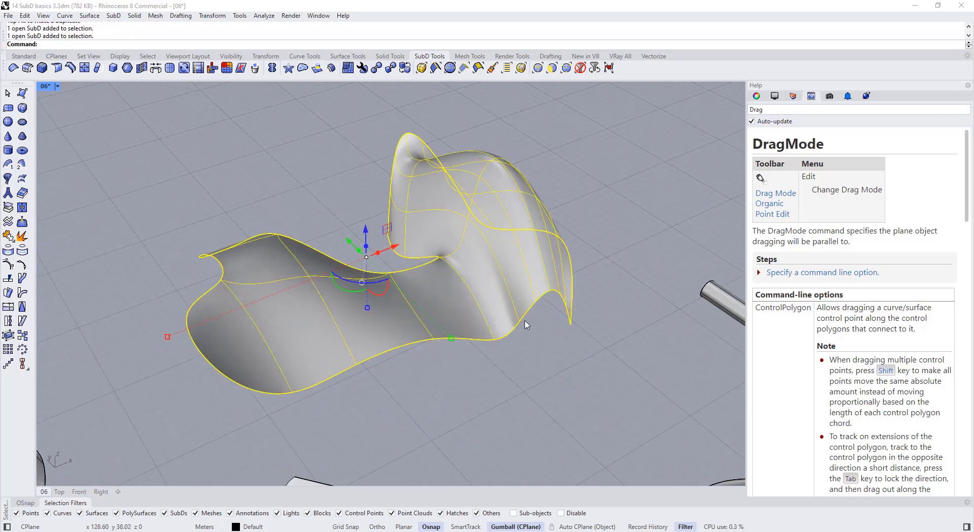
click(331, 67)
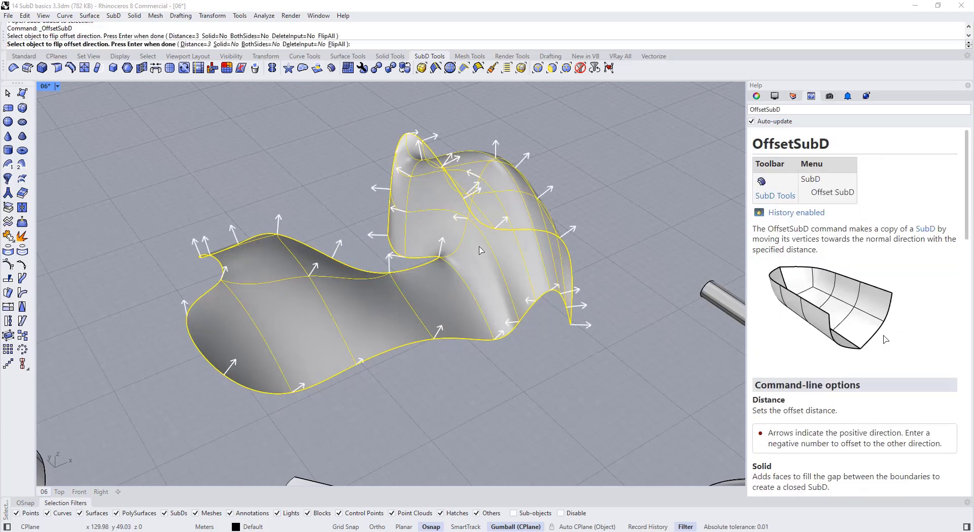
click(494, 232)
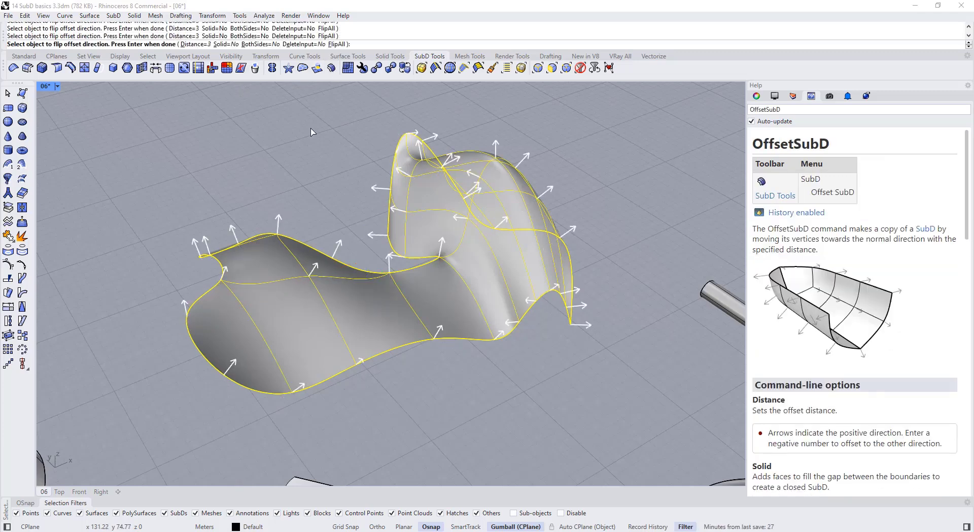
click(226, 45)
right_click(509, 327)
click(573, 254)
Inspect the open offset from the opposite side and undo it
right_drag(464, 246, 459, 288)
click(533, 350)
right_drag(533, 350, 647, 346)
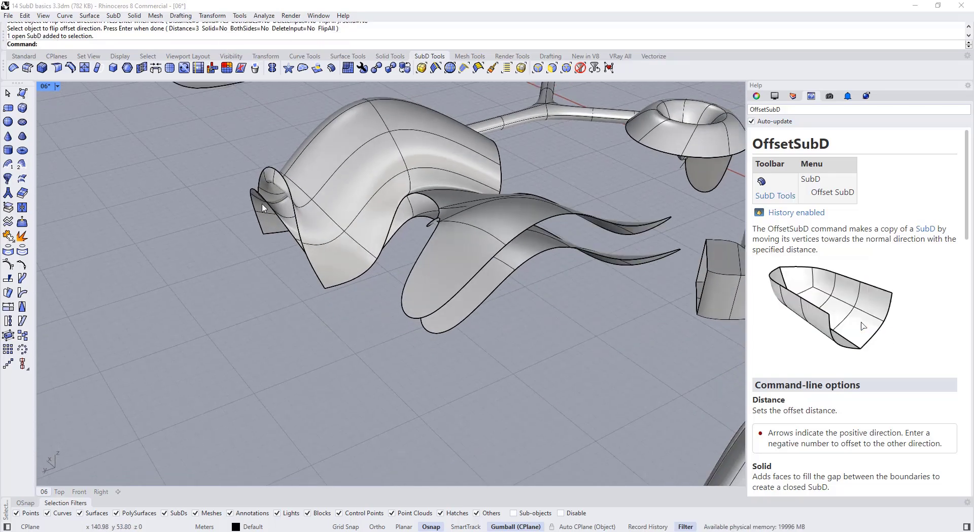
right_drag(303, 217, 431, 256)
key(ctrl+z)
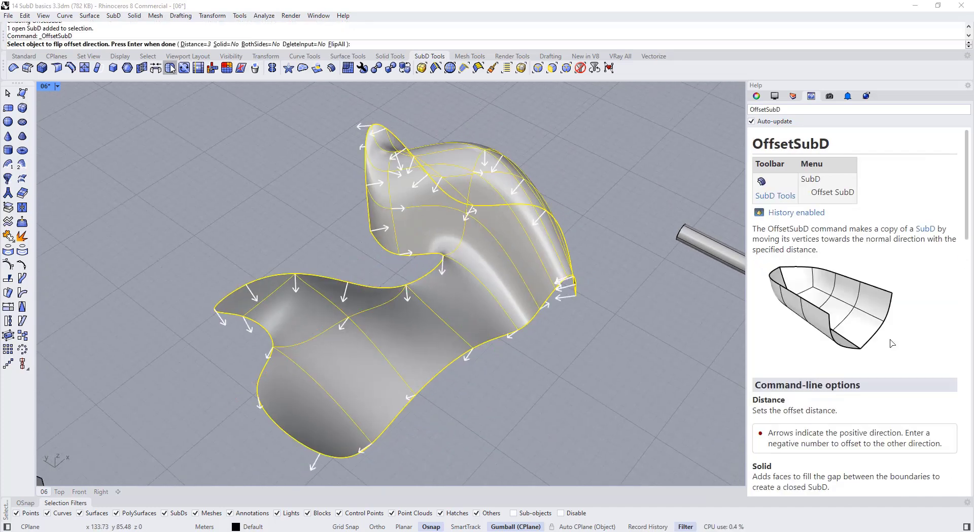
Offset the wavy SubD by a distance of 1 with Solid on
click(196, 44)
text(1)
key(Return)
click(225, 44)
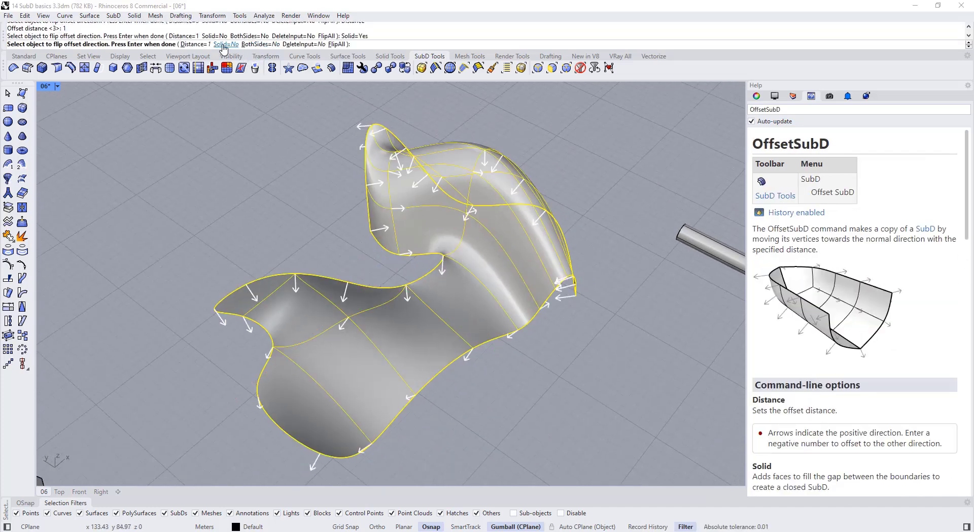
key(Return)
Examine the closed edges of the thickened surface up close in flat and smooth display
scroll(586, 312, up, 5)
right_drag(585, 308, 548, 227)
scroll(548, 227, up, 3)
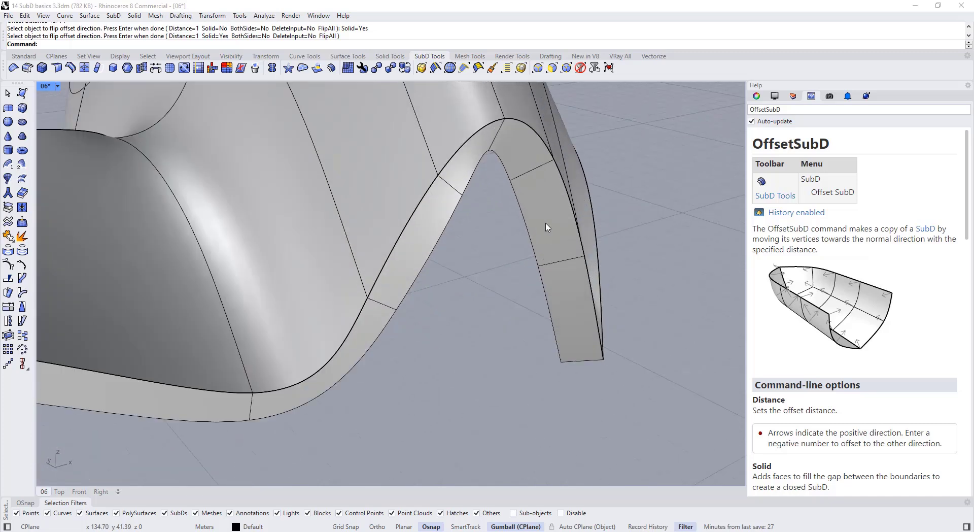
right_drag(493, 157, 504, 178)
key(Tab)
key(Tab)
key(Tab)
key(Tab)
scroll(556, 236, down, 8)
right_drag(556, 236, 569, 246)
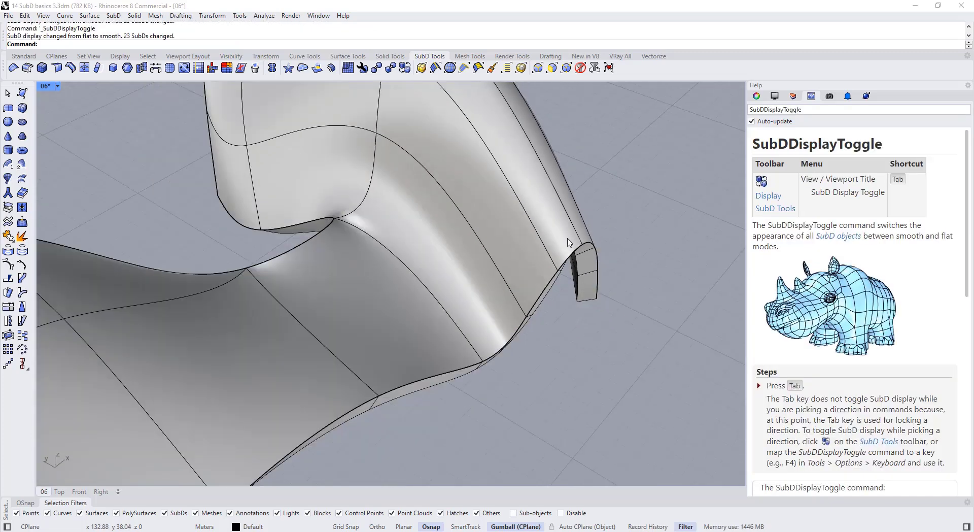
Undo the solid offset and repeat it on the wavy surface with distance 1, Solid on and DeleteInput off
key(ctrl+z)
right_click(519, 229)
click(518, 231)
right_click(518, 233)
scroll(467, 260, down, 2)
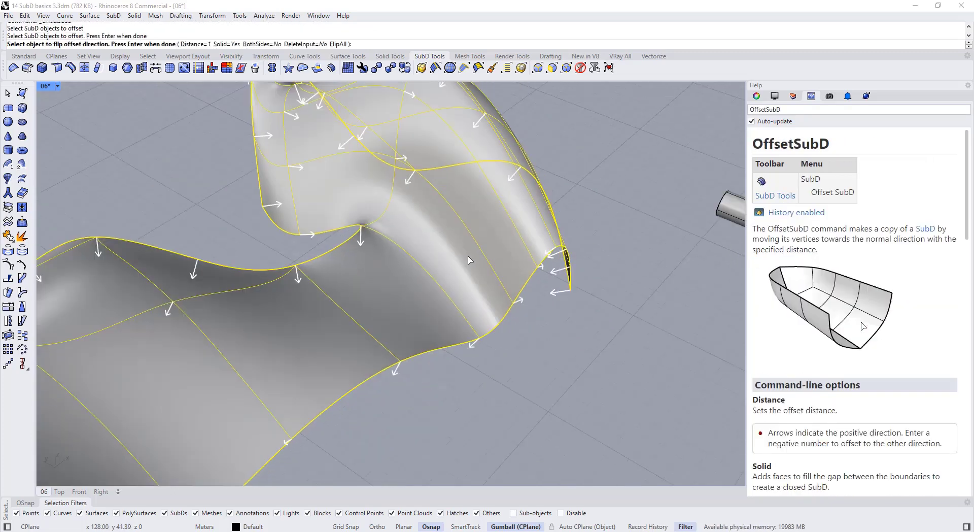
click(306, 44)
scroll(313, 86, down, 3)
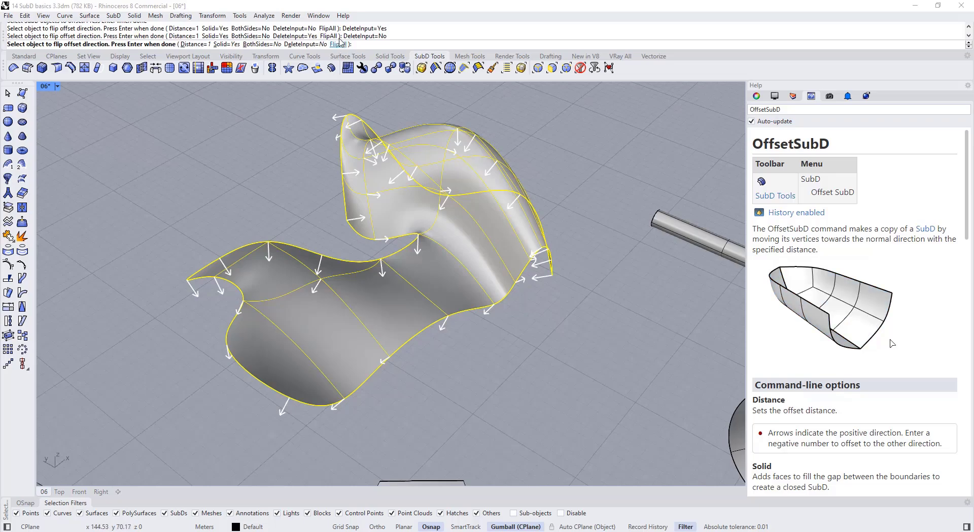
key(Return)
Compare the thickened surface in flat and smooth display, check its overlapping SubDs and review all the models together
key(Tab)
key(Tab)
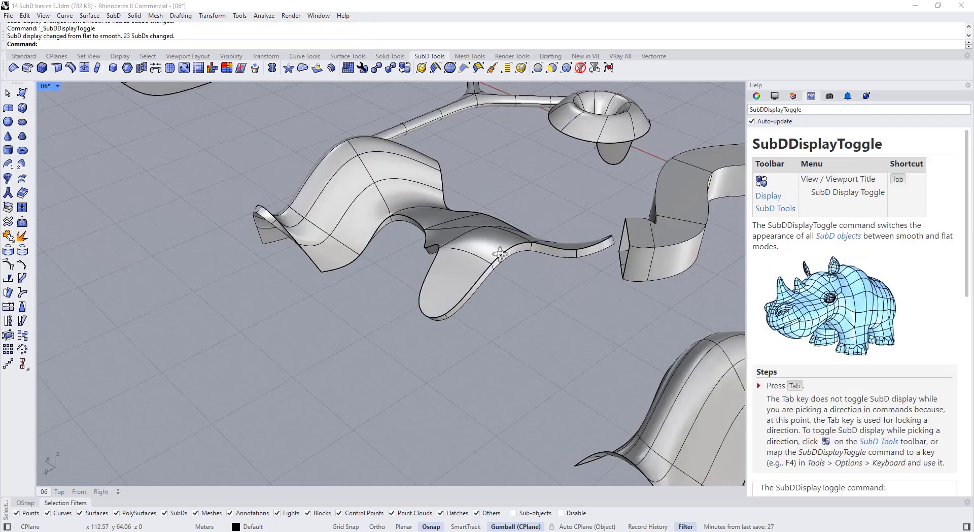
scroll(376, 231, down, 4)
click(383, 254)
click(406, 276)
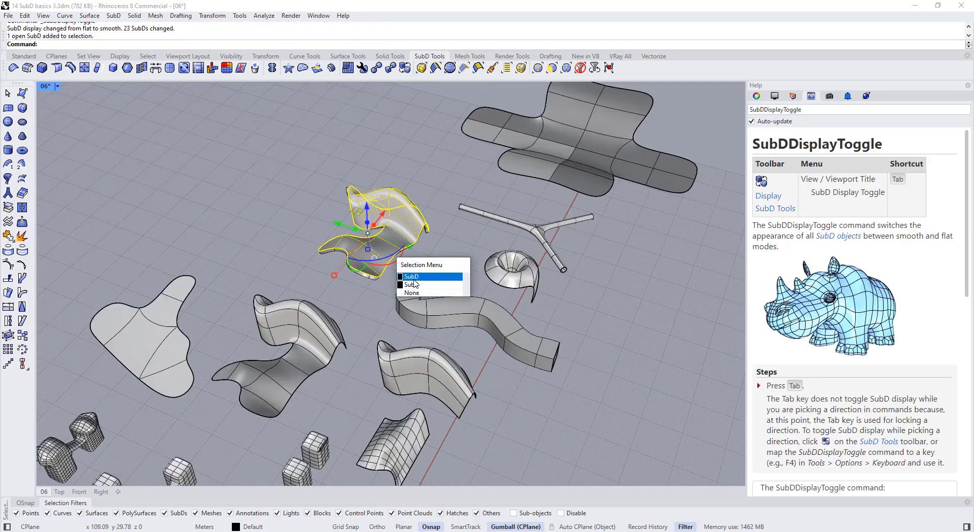
scroll(398, 229, up, 4)
scroll(408, 213, down, 5)
scroll(401, 200, up, 3)
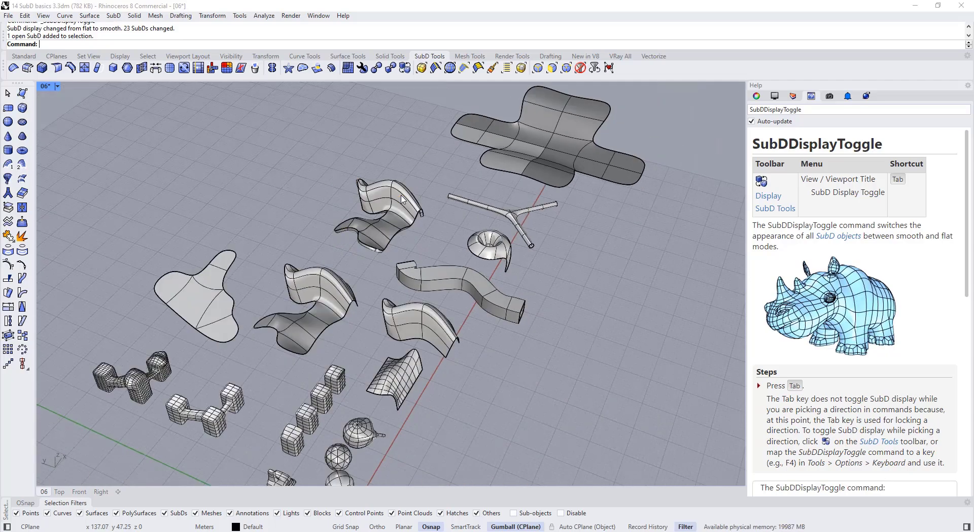
key(Tab)
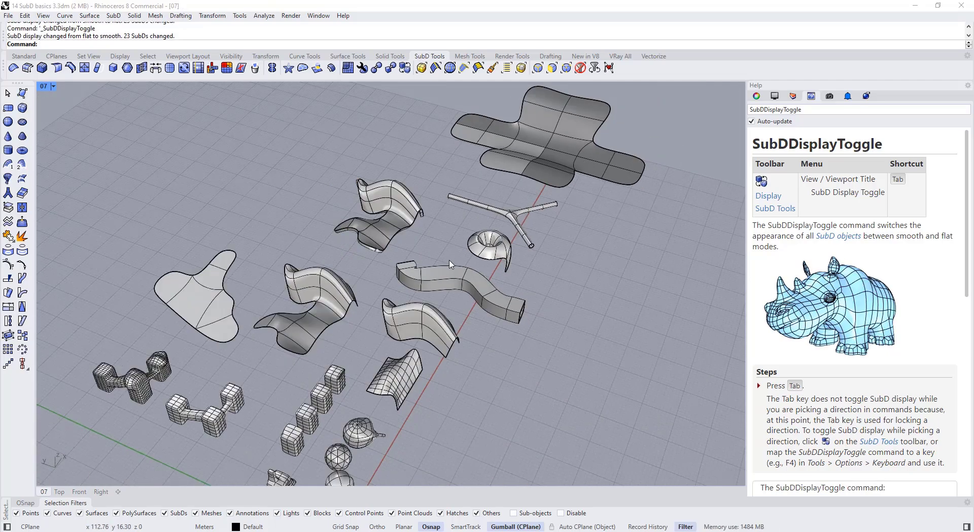
Copy the fully bridged three-block SubD to an empty area beside the original
right_drag(449, 261, 153, 370)
shift+right_drag(152, 370, 244, 339)
scroll(245, 338, up, 8)
scroll(308, 306, down, 5)
shift+right_drag(242, 234, 314, 295)
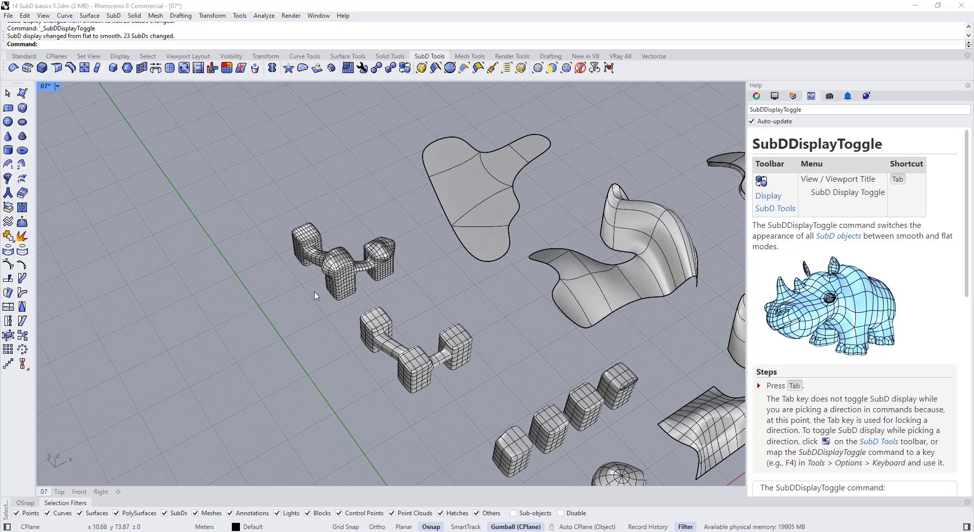
click(334, 274)
scroll(334, 273, up, 4)
right_drag(335, 264, 406, 309)
alt+drag(410, 310, 184, 262)
click(265, 359)
right_drag(265, 358, 246, 254)
scroll(245, 254, up, 3)
shift+right_drag(213, 175, 230, 254)
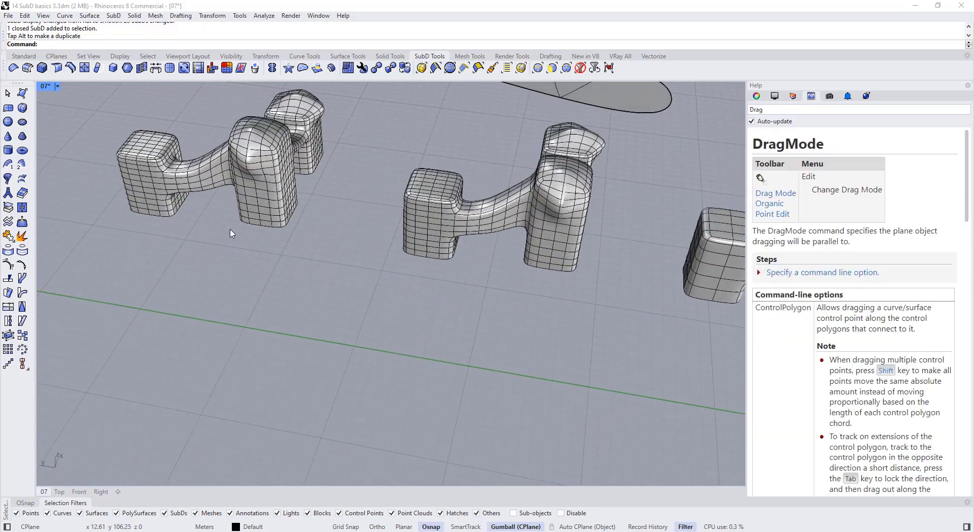
Draw a degree-3 control-point curve bowing around the front of the copied SubD's middle leg at ground level
right_drag(42, 358, 43, 376)
click(23, 57)
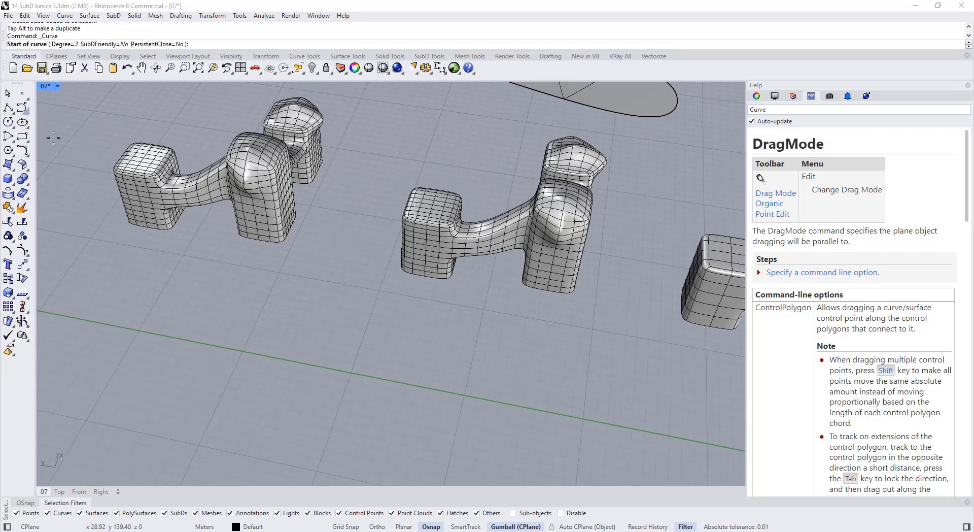
right_drag(213, 238, 215, 304)
scroll(215, 304, up, 6)
click(186, 235)
click(168, 323)
click(300, 357)
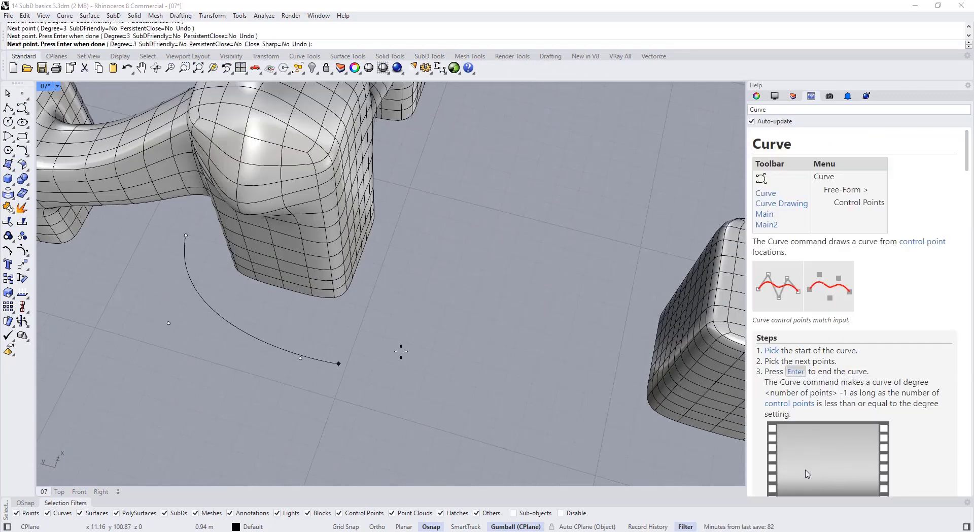
click(414, 345)
click(465, 256)
click(441, 202)
click(386, 164)
right_click(386, 164)
right_drag(355, 223, 306, 305)
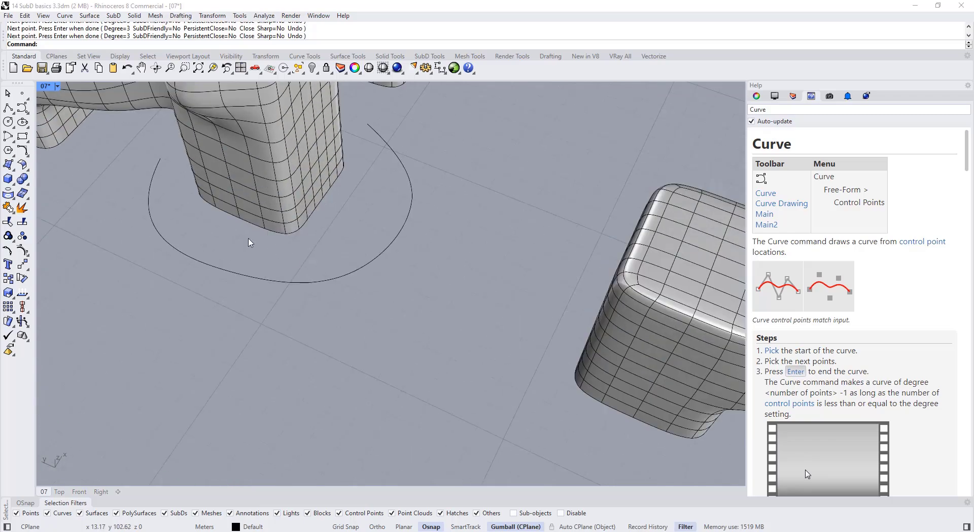
Select the run of bottom edges on the middle leg facing the curve and align them to the curve with Align ToCurve
key(Tab)
key(Tab)
key(Tab)
key(Tab)
ctrl+shift+click(205, 199)
right_drag(215, 220, 244, 217)
scroll(253, 143, up, 8)
ctrl+shift+double_click(268, 160)
scroll(255, 213, down, 5)
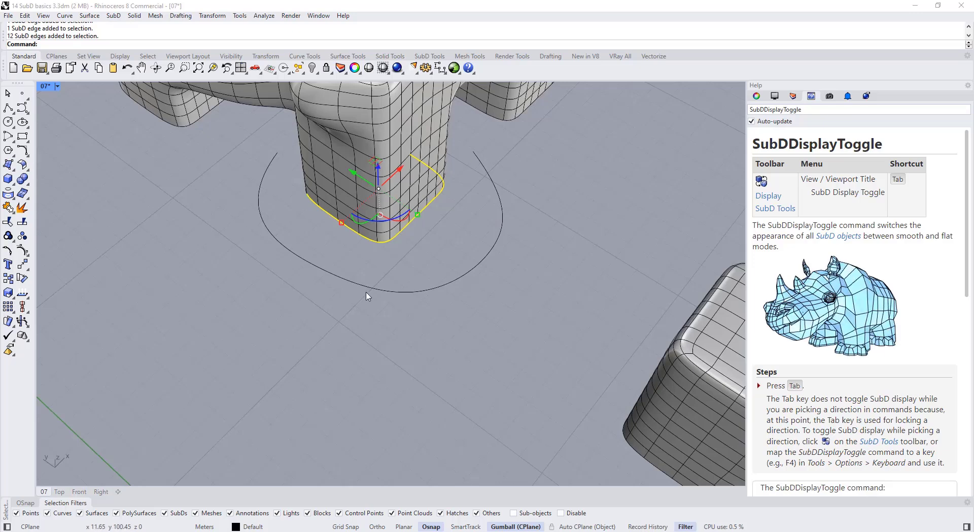
click(23, 307)
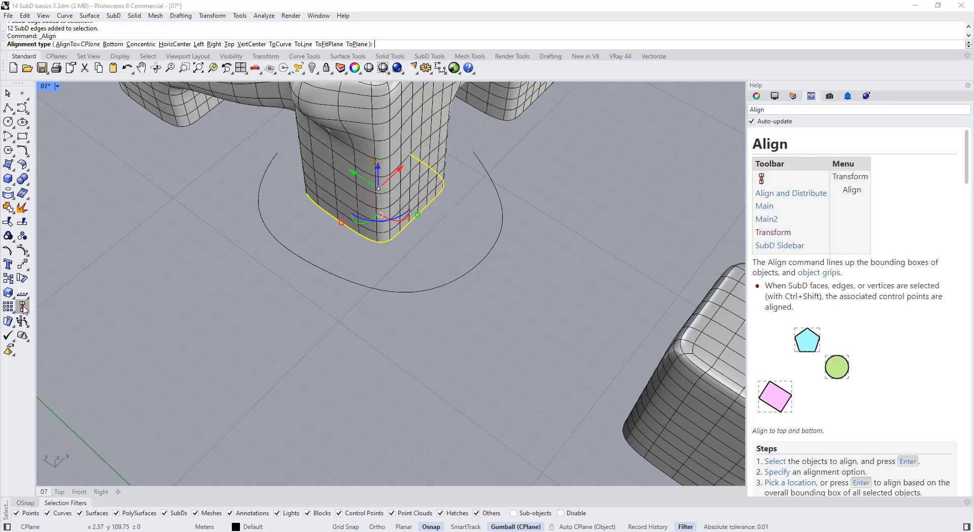
click(263, 221)
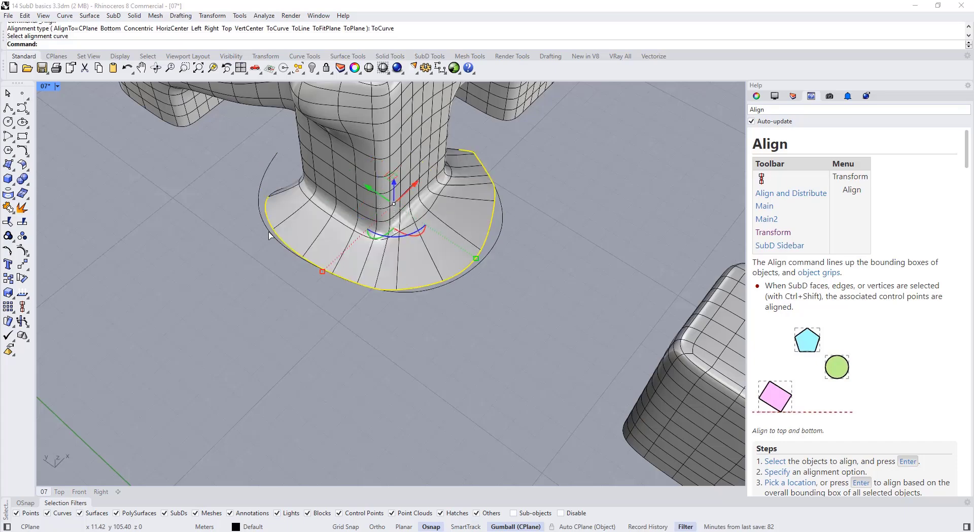
Examine the flared base against the alignment curve from several sides in flat and smooth display
scroll(355, 253, down, 3)
key(Tab)
scroll(439, 276, up, 5)
scroll(439, 276, up, 3)
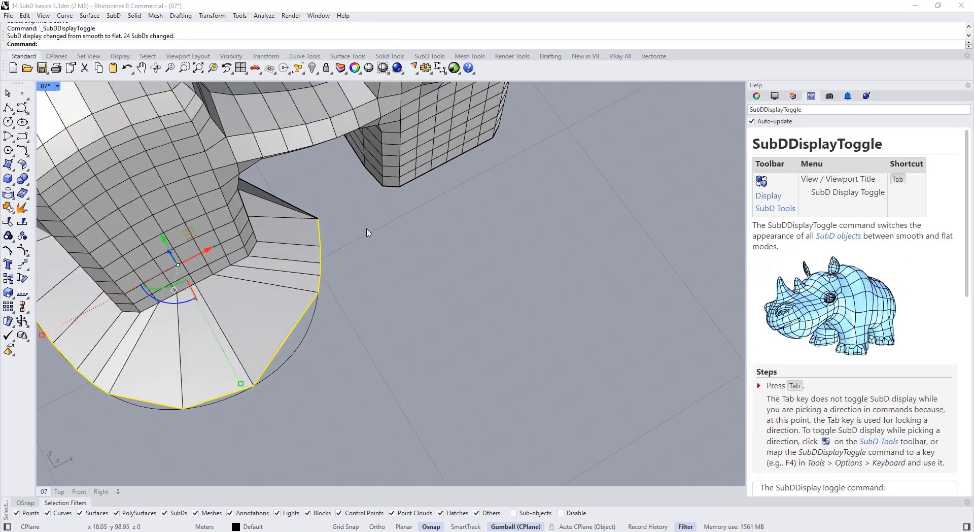
right_drag(288, 351, 407, 341)
key(Escape)
key(Tab)
key(Tab)
scroll(402, 335, down, 3)
scroll(401, 335, down, 5)
key(Tab)
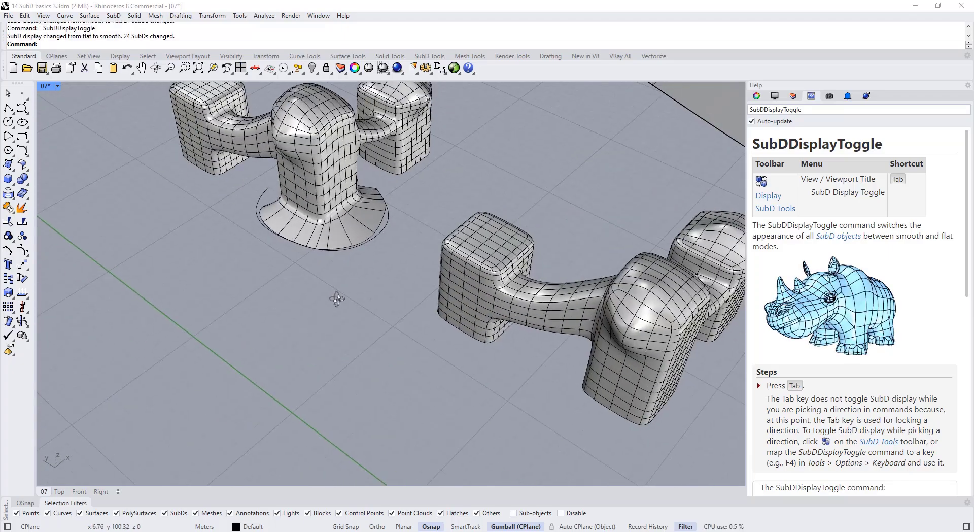
Select the bottom edges around the outer corner of an end block and align them to a two-point line with Align ToLine
right_drag(337, 296, 361, 299)
scroll(282, 318, up, 8)
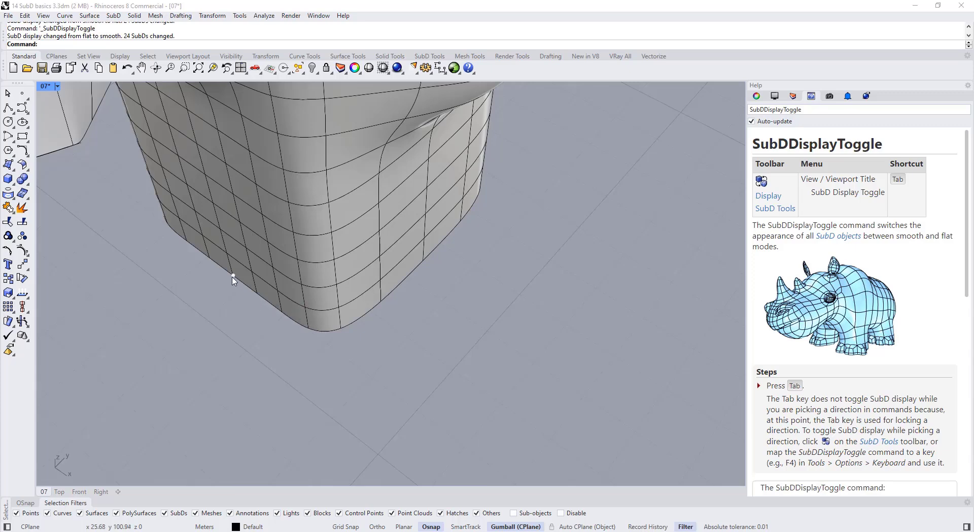
ctrl+shift+click(223, 269)
ctrl+shift+click(439, 242)
ctrl+shift+double_click(401, 280)
scroll(404, 304, down, 6)
right_drag(396, 306, 429, 305)
click(22, 306)
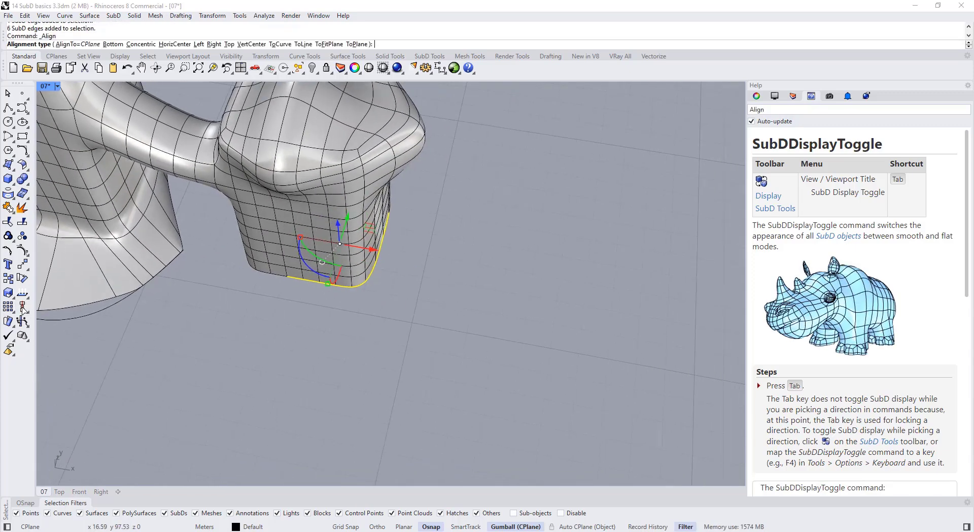
click(304, 44)
click(299, 370)
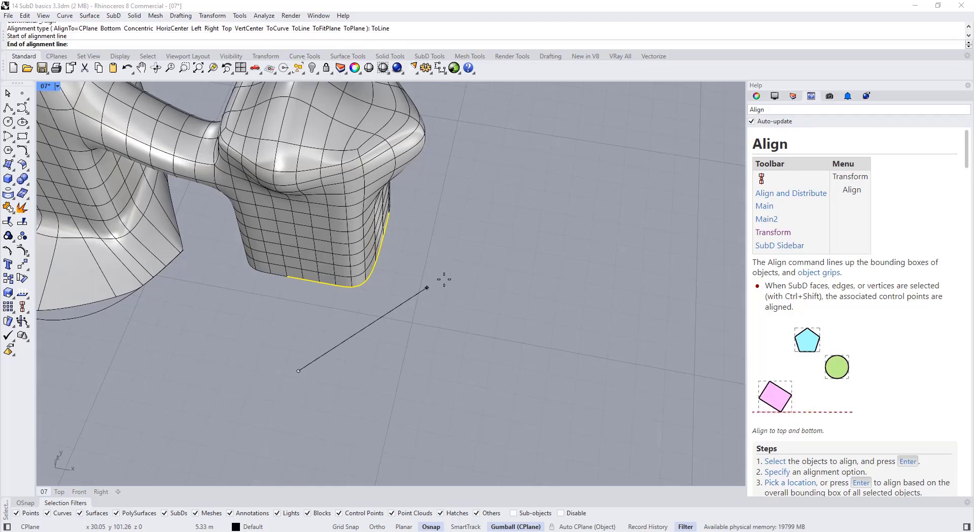
click(533, 237)
Examine the line-aligned edges on the end block in flat and smooth display
scroll(424, 338, down, 3)
right_drag(424, 338, 337, 236)
scroll(518, 313, down, 2)
key(Escape)
scroll(446, 234, up, 6)
scroll(447, 234, up, 3)
key(Tab)
key(Tab)
scroll(430, 269, down, 6)
scroll(463, 249, down, 4)
scroll(340, 193, up, 2)
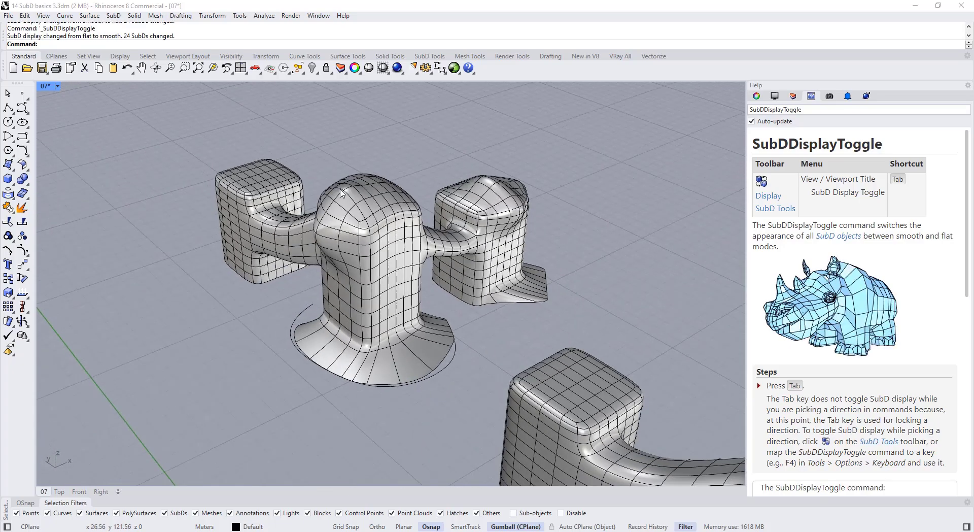
Select the face ring around the middle block's domed top, add the enclosed faces with SelFacesToBoundary, and deselect the ring
scroll(341, 193, up, 3)
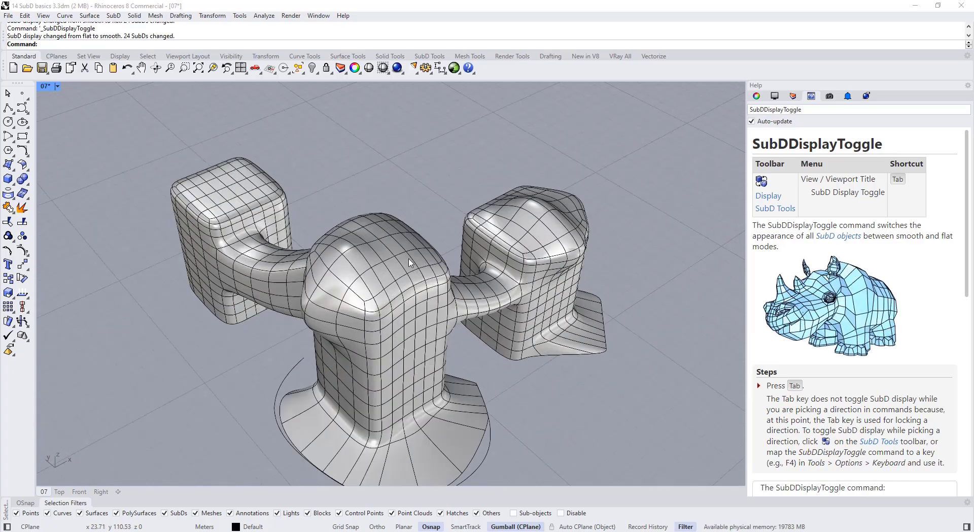
scroll(369, 299, up, 6)
ctrl+shift+click(373, 316)
ctrl+shift+double_click(407, 294)
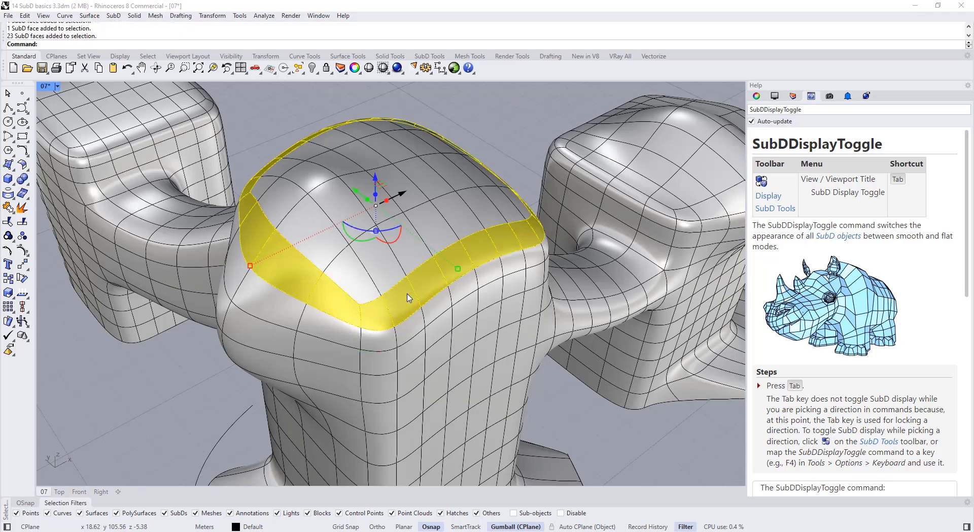
click(429, 56)
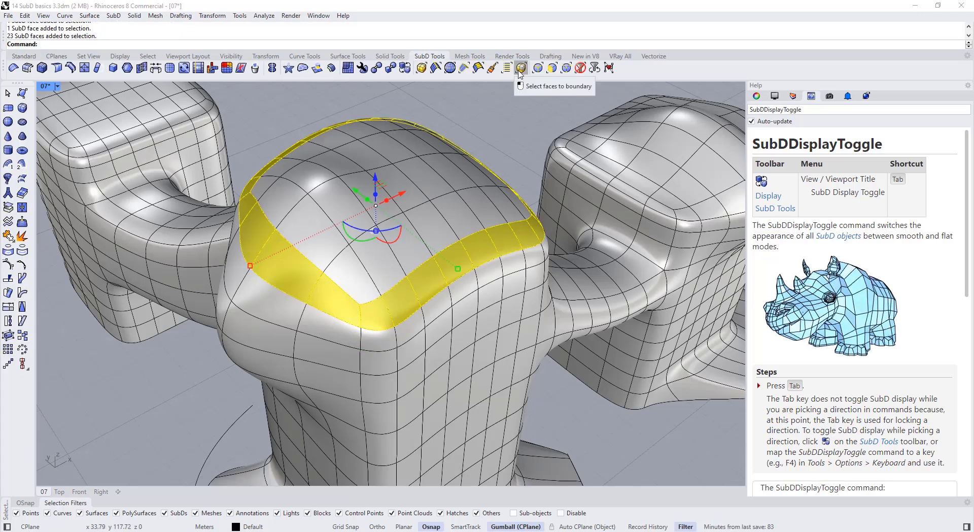
click(519, 71)
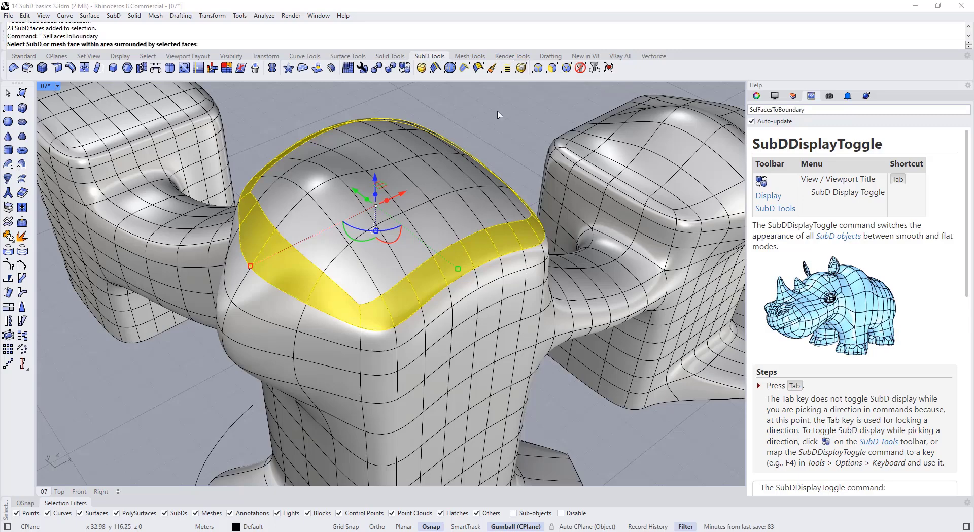
ctrl+click(393, 305)
ctrl+double_click(420, 280)
Flatten the selected top faces to a common height with SetPt, aligned to World
scroll(379, 236, down, 4)
right_drag(379, 237, 460, 134)
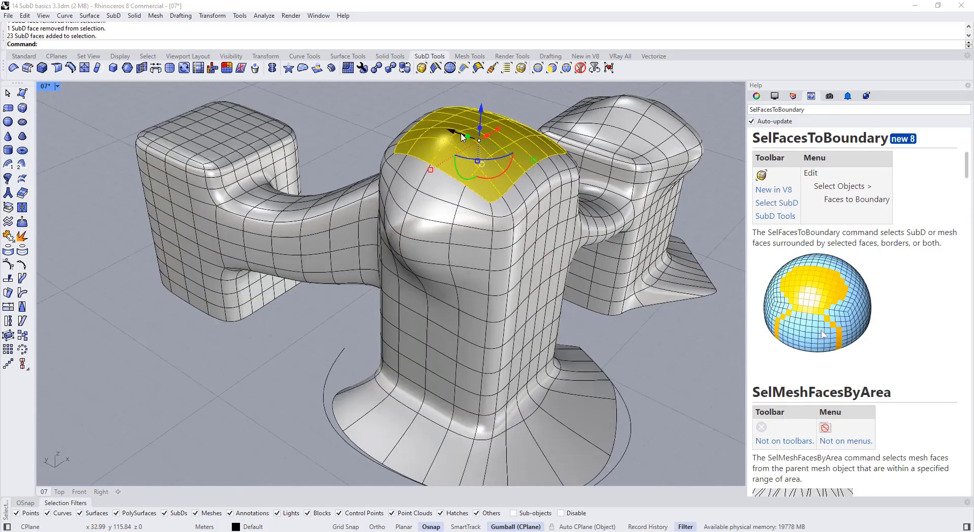
text(Pt)
key(Return)
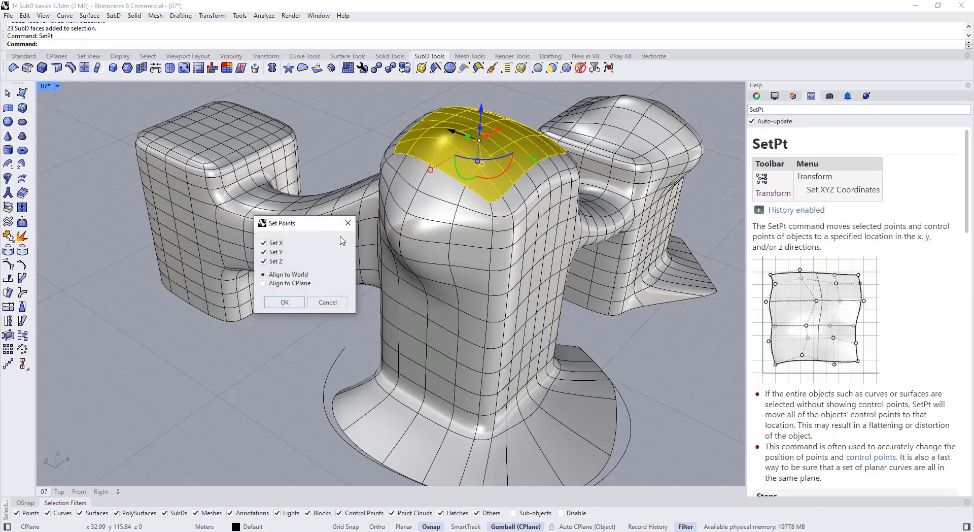
click(284, 302)
click(435, 176)
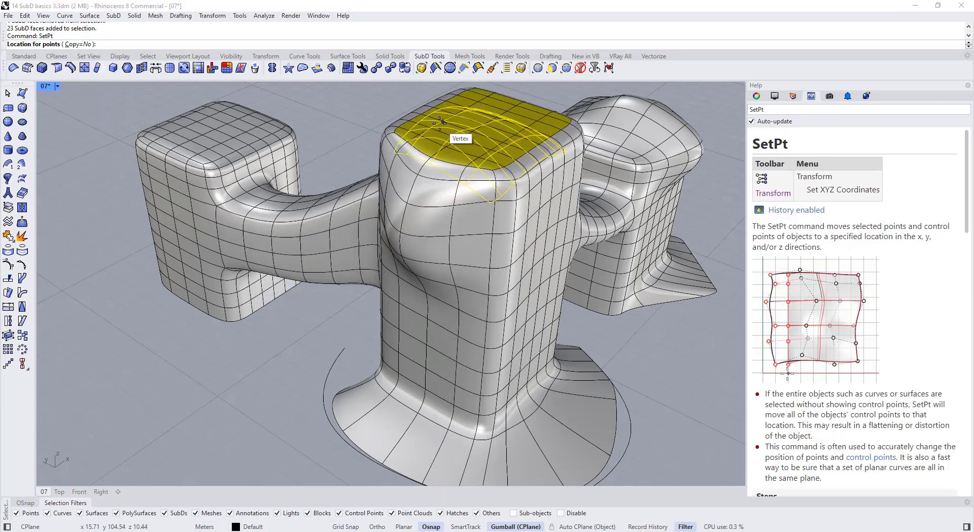
key(Tab)
key(Tab)
scroll(416, 158, down, 5)
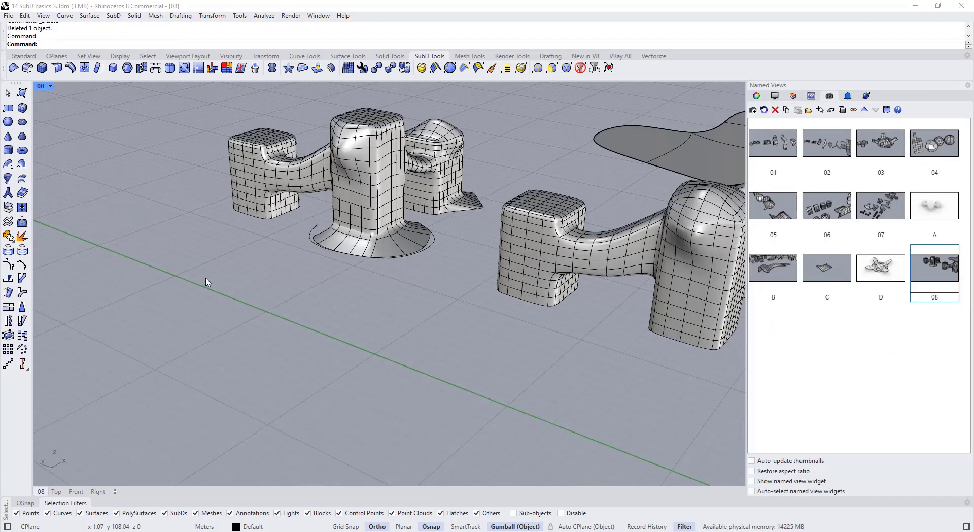
Duplicate the edited SubD with the flared base into the empty area beside it
right_drag(264, 265, 315, 350)
scroll(315, 349, down, 3)
shift+right_drag(315, 350, 386, 420)
click(377, 332)
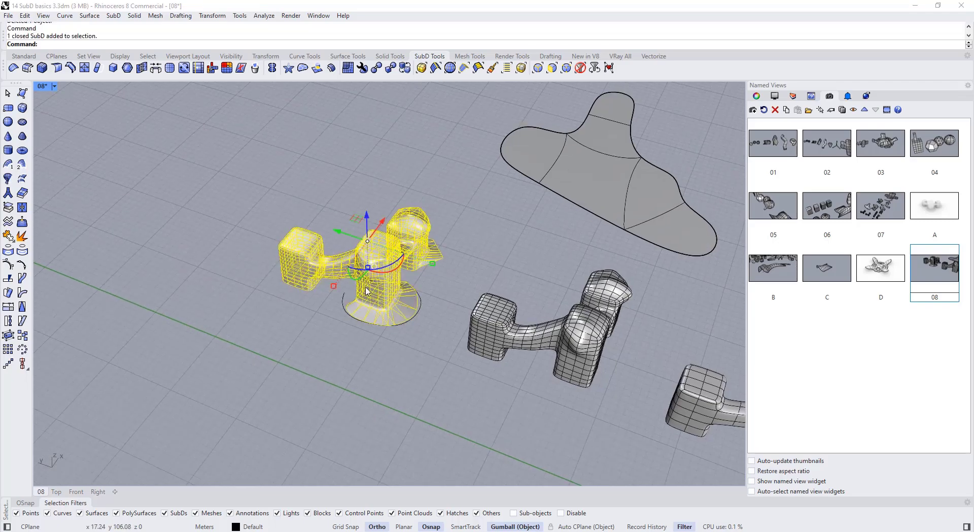
shift+right_drag(377, 332, 410, 389)
alt+drag(377, 310, 184, 241)
click(236, 345)
shift+right_drag(250, 365, 363, 391)
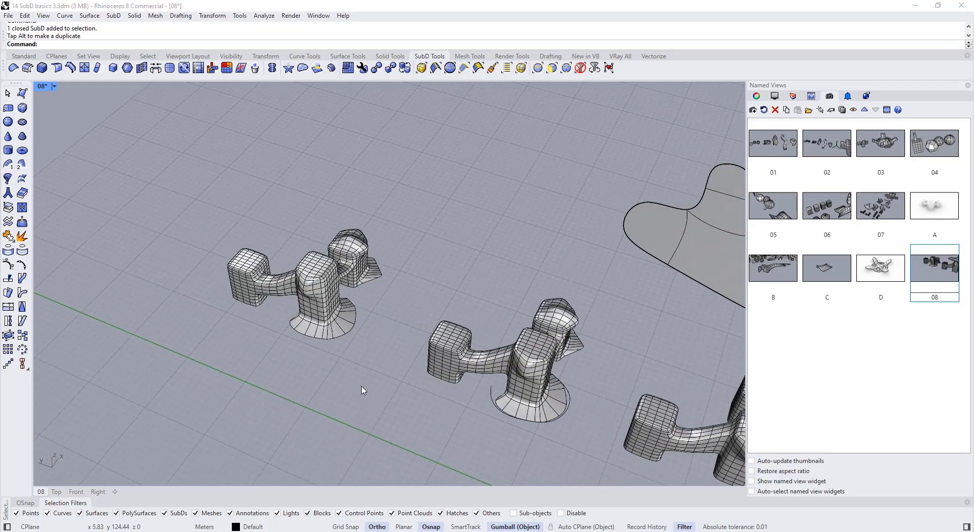
Draw a straight polyline along one side of the new copy's end block top, between two corner vertices of its flat display
scroll(314, 345, up, 10)
scroll(296, 304, down, 7)
click(293, 270)
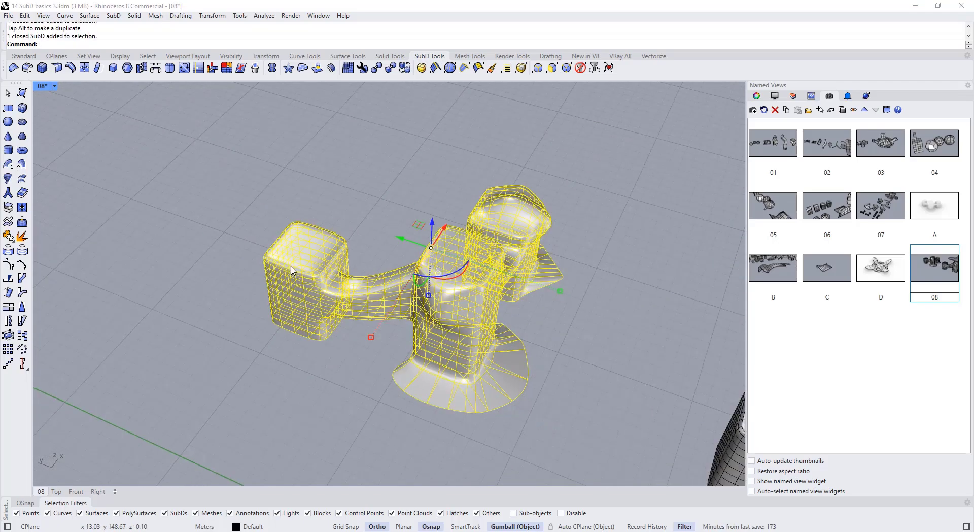
text(zs)
key(Return)
click(153, 233)
scroll(153, 233, up, 16)
scroll(153, 232, down, 5)
click(23, 56)
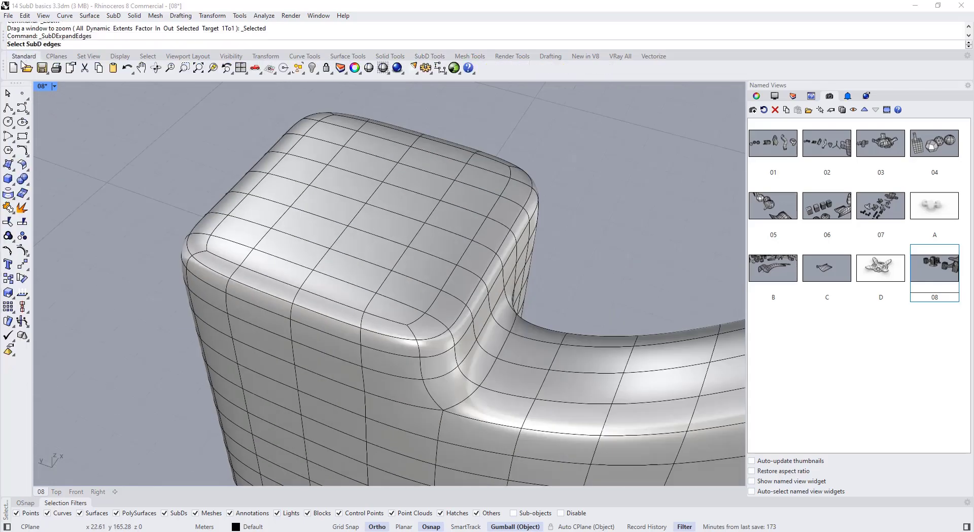
click(8, 107)
key(Tab)
click(204, 233)
click(313, 120)
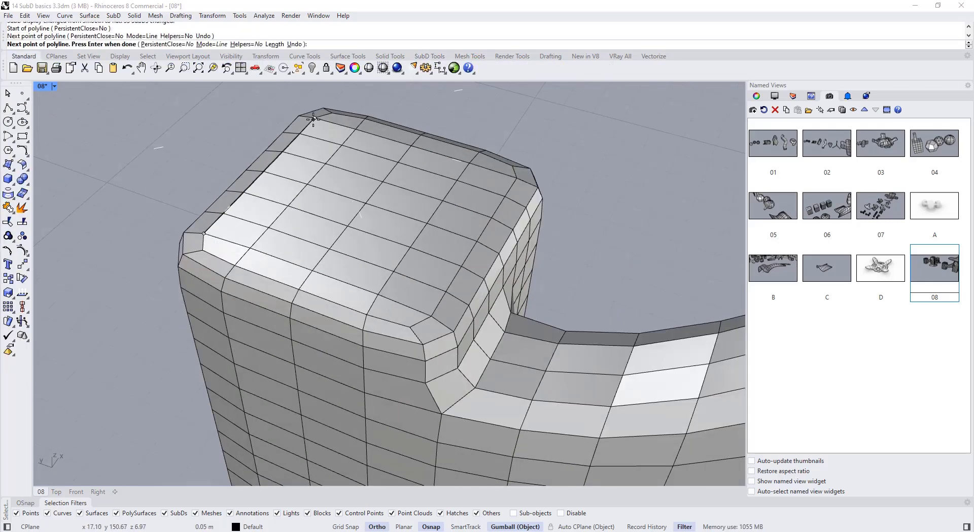
right_click(310, 126)
Raise the polyline above the end block and stretch it past the block's sides
click(293, 143)
click(320, 171)
scroll(300, 208, down, 4)
right_drag(302, 220, 304, 203)
drag(285, 167, 281, 127)
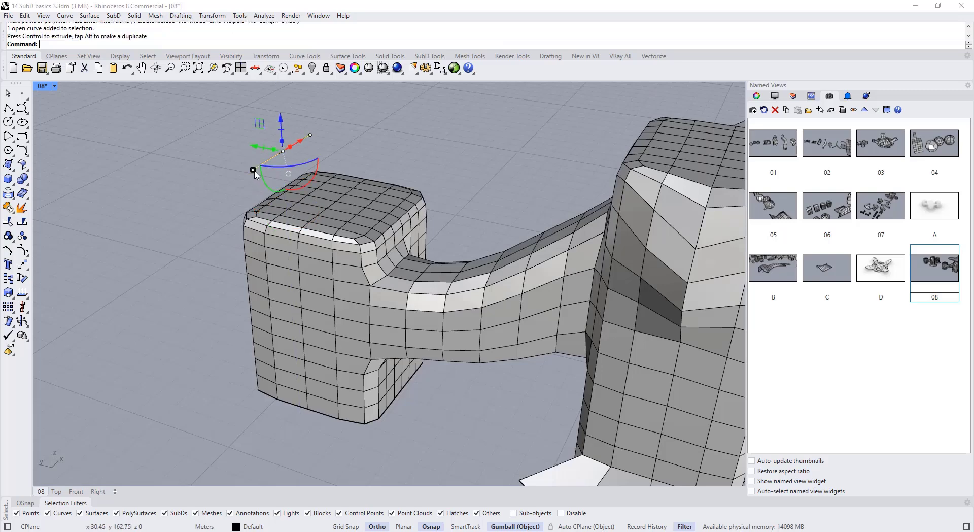
drag(253, 169, 227, 184)
Extrude the line into a surface over the block, raise its far edge about 0.78 m, and extrude that edge into a second strip
drag(272, 150, 323, 169)
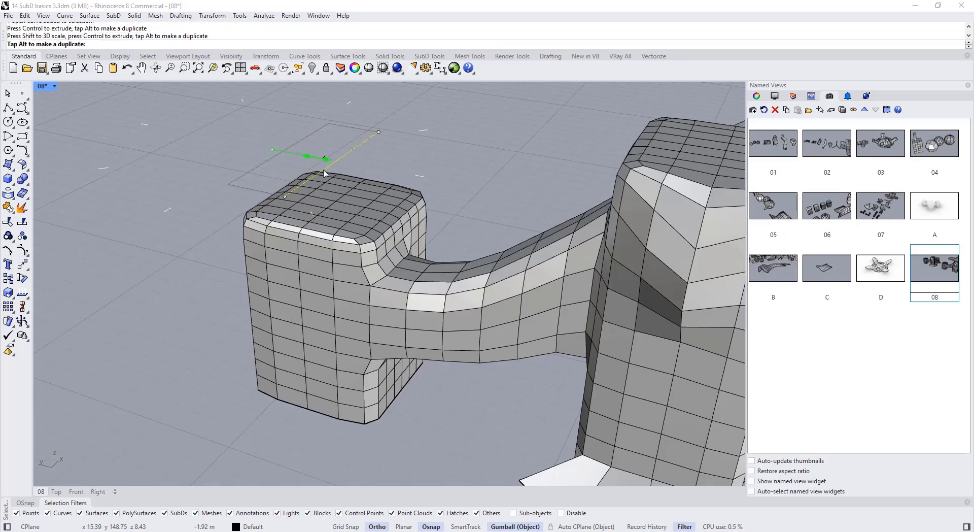
drag(391, 190, 391, 190)
drag(406, 150, 406, 125)
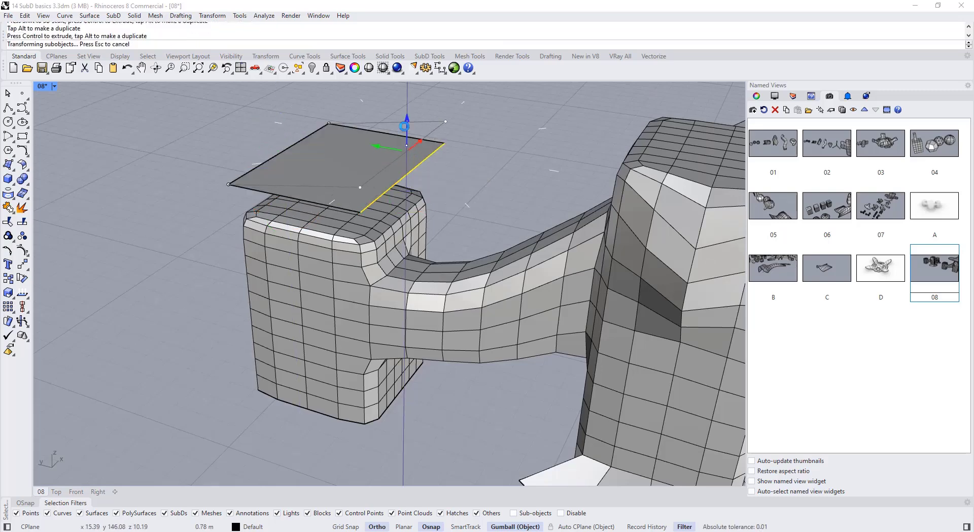
drag(452, 171, 451, 171)
right_drag(451, 182, 464, 165)
Join the two extruded surfaces into one polysurface
click(431, 161)
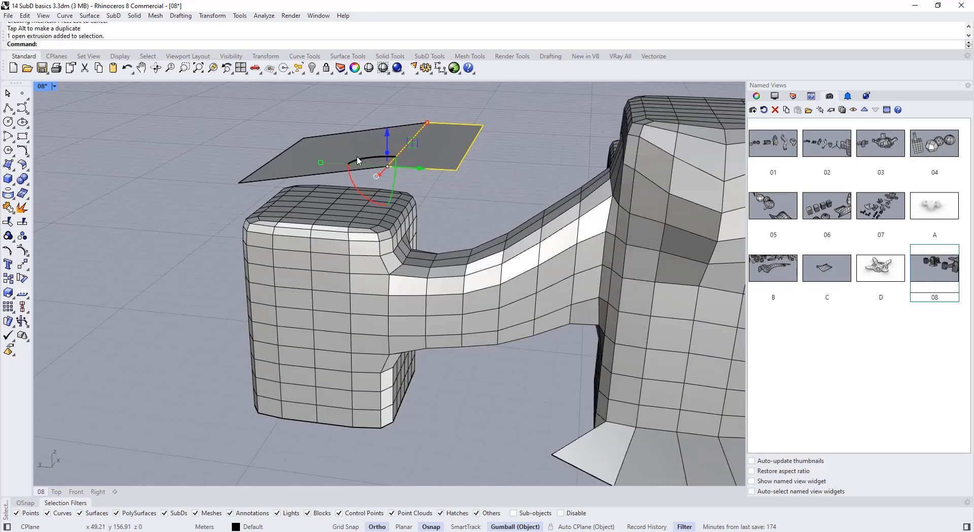
shift+click(327, 158)
key(ctrl+j)
Raise, scale and shift the joined surface so that it spans the area above the end block
click(354, 167)
right_drag(317, 167, 433, 199)
drag(469, 204, 449, 199)
right_drag(449, 199, 385, 166)
drag(369, 168, 370, 135)
right_drag(363, 169, 336, 154)
drag(450, 155, 463, 156)
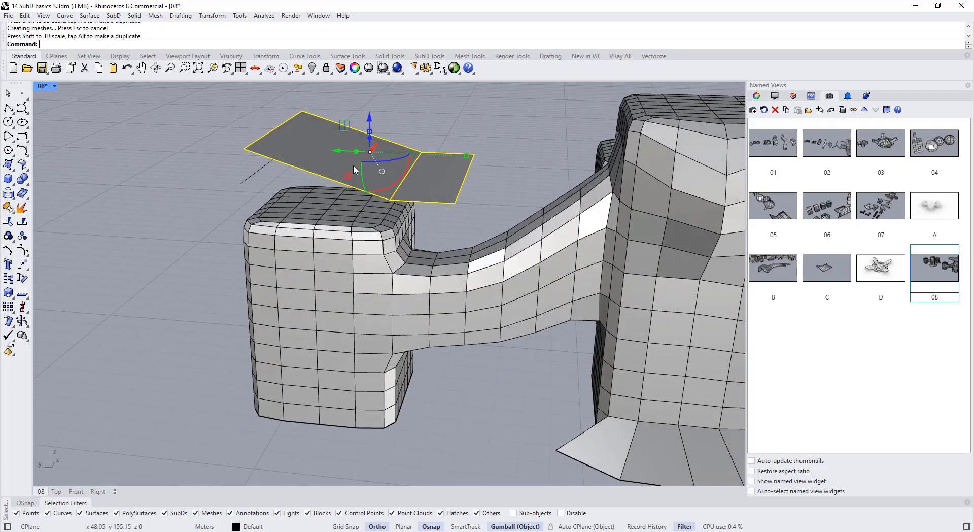
drag(339, 151, 307, 152)
key(Escape)
Delete the leftover construction line beside the joined surface
click(252, 178)
right_drag(252, 177, 213, 252)
key(Delete)
scroll(213, 252, down, 2)
right_drag(421, 239, 367, 217)
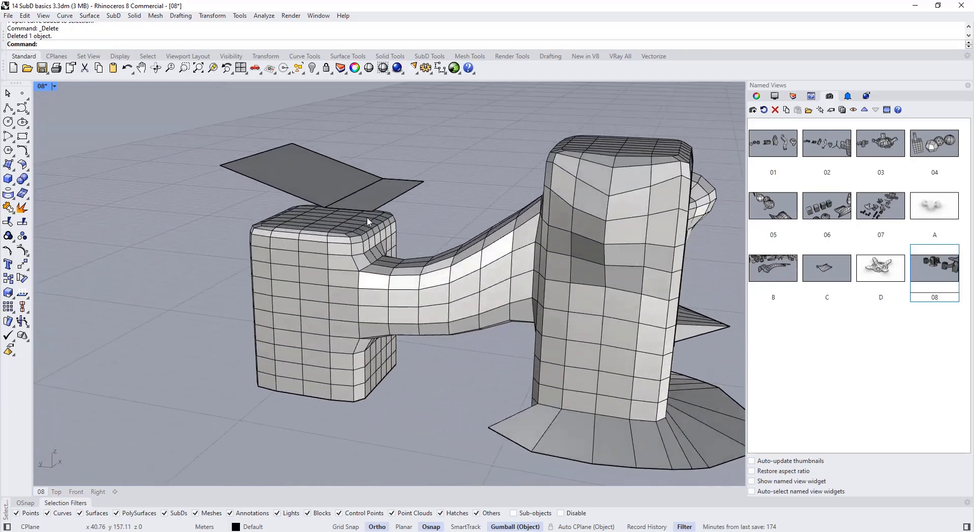
Lift the joined surface higher so it hovers clear of the end block
click(335, 160)
key(Escape)
click(313, 200)
drag(328, 142, 329, 108)
key(Escape)
scroll(282, 198, up, 4)
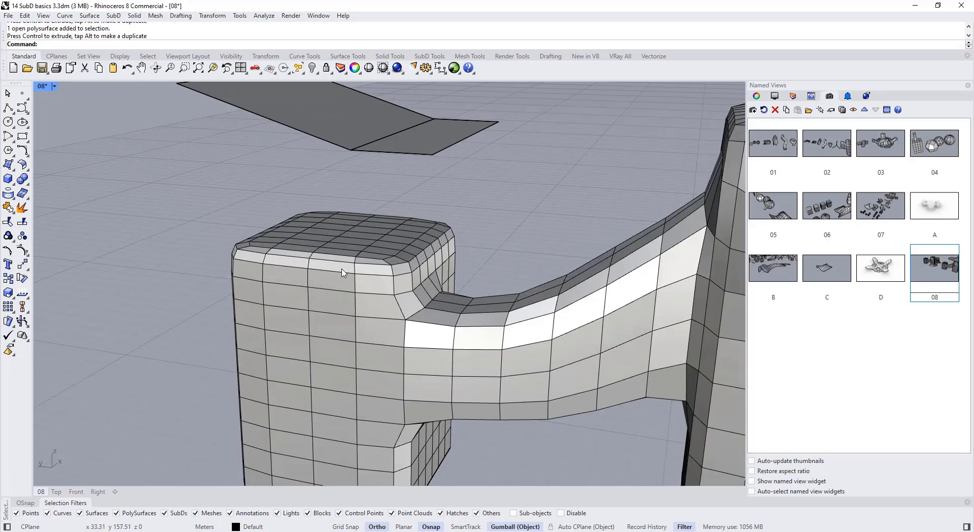
scroll(342, 268, down, 4)
right_drag(336, 259, 356, 257)
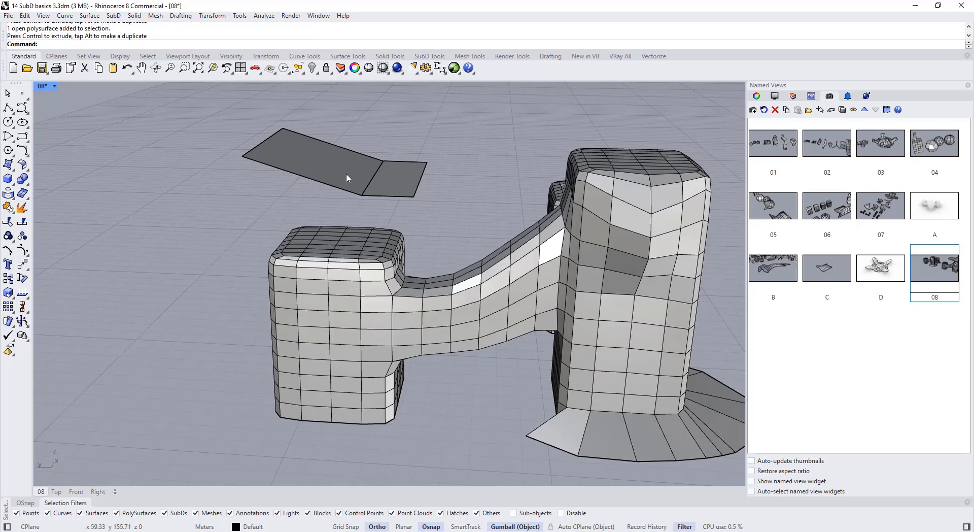
Switch the SubDs to smooth display and select the face loop around the top rim of the end block
right_drag(330, 219, 307, 240)
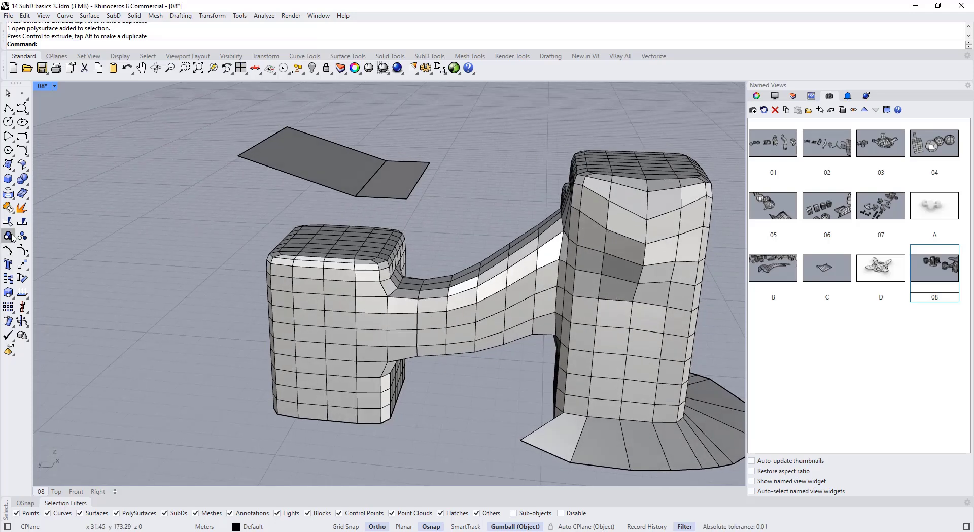
click(429, 56)
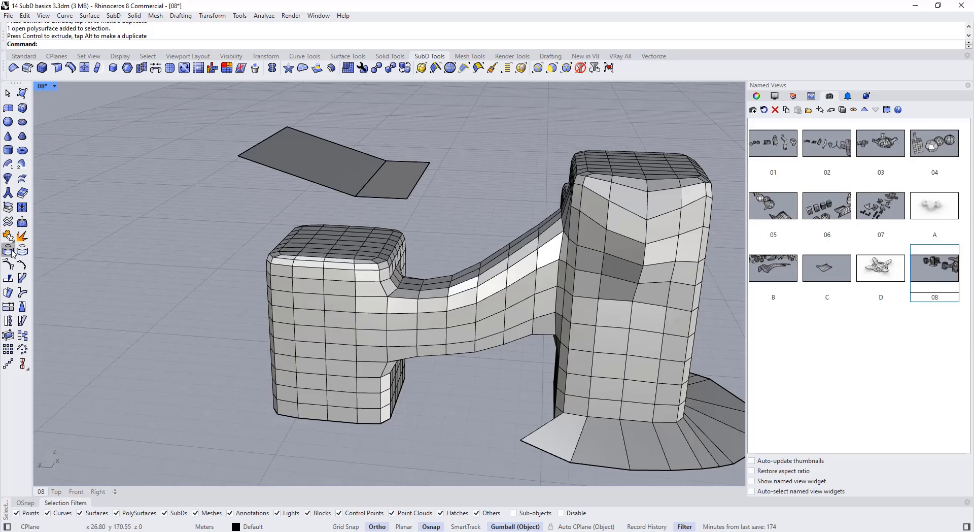
right_drag(188, 225, 200, 223)
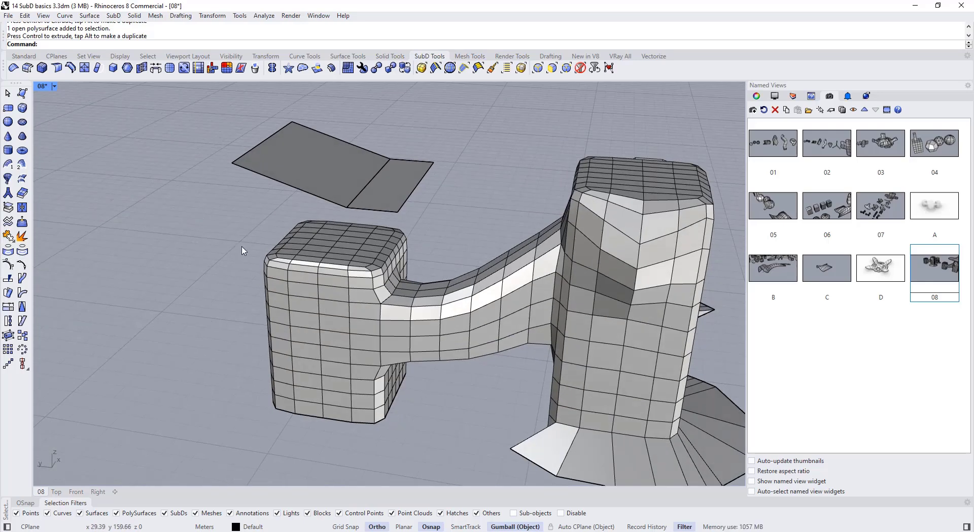
key(Tab)
scroll(303, 245, up, 3)
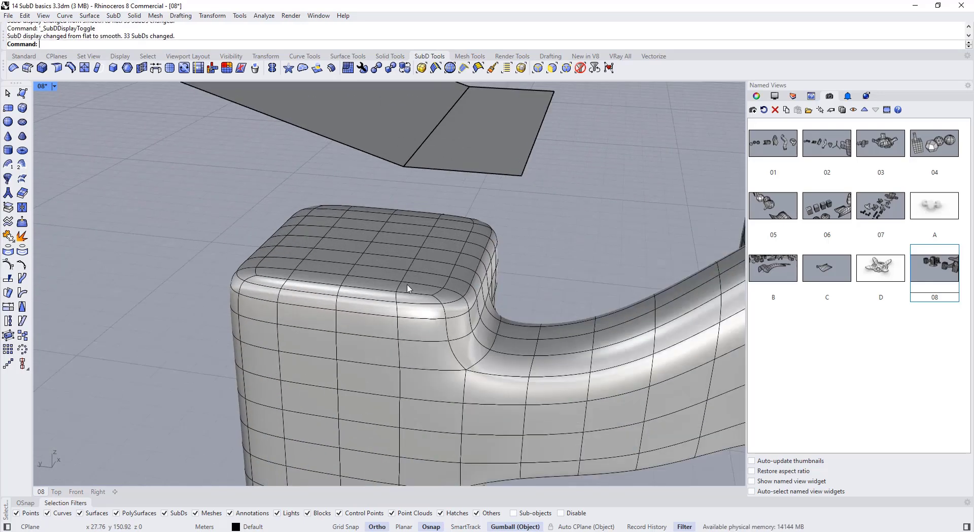
scroll(407, 279, up, 3)
ctrl+shift+click(446, 294)
ctrl+shift+double_click(471, 298)
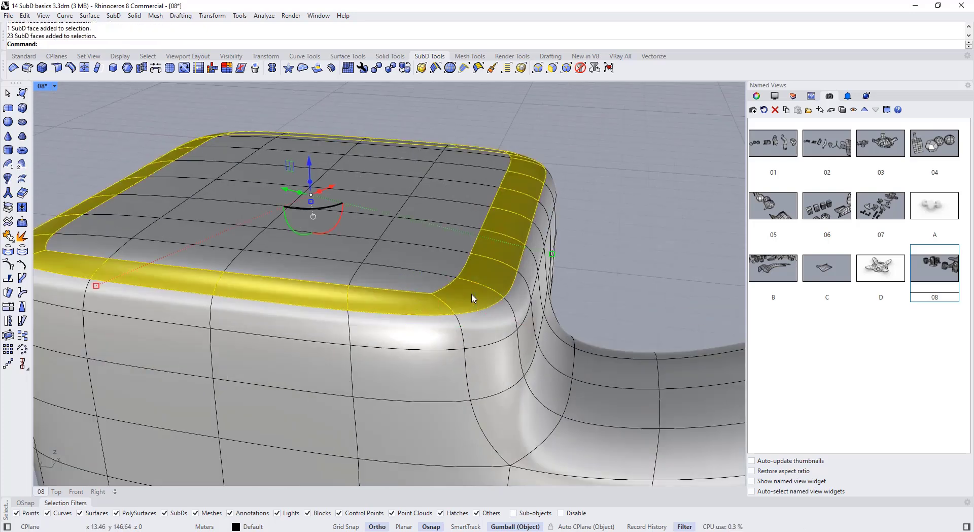
Fill the selection inside the rim loop and convert the selected top faces to their vertices
click(522, 68)
scroll(451, 215, down, 2)
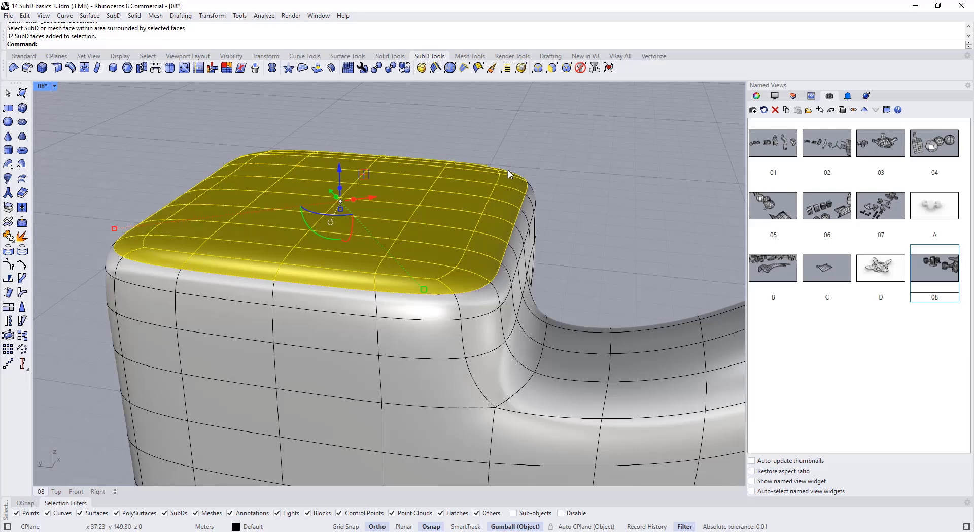
click(594, 68)
click(595, 68)
scroll(467, 288, down, 3)
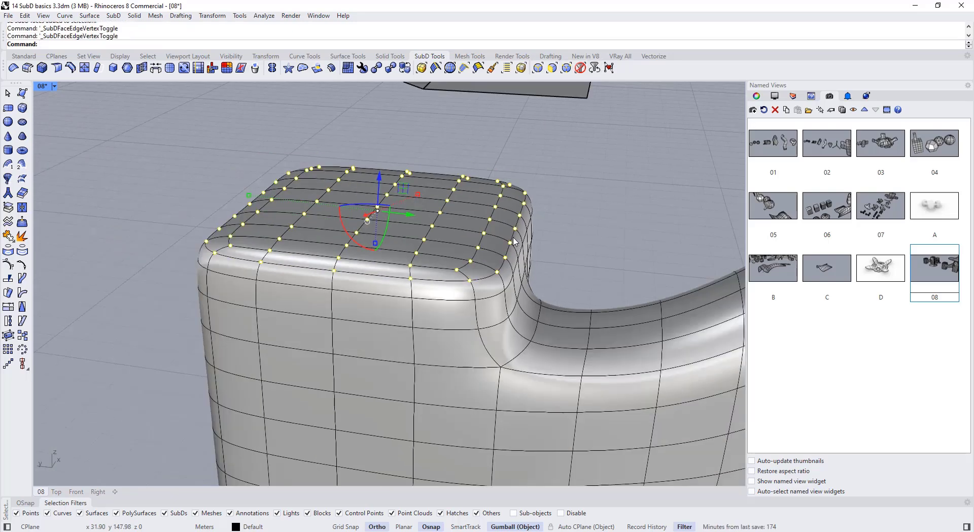
Try to project the selected top vertices onto the bent surface above, along the CPlane Z direction
click(10, 252)
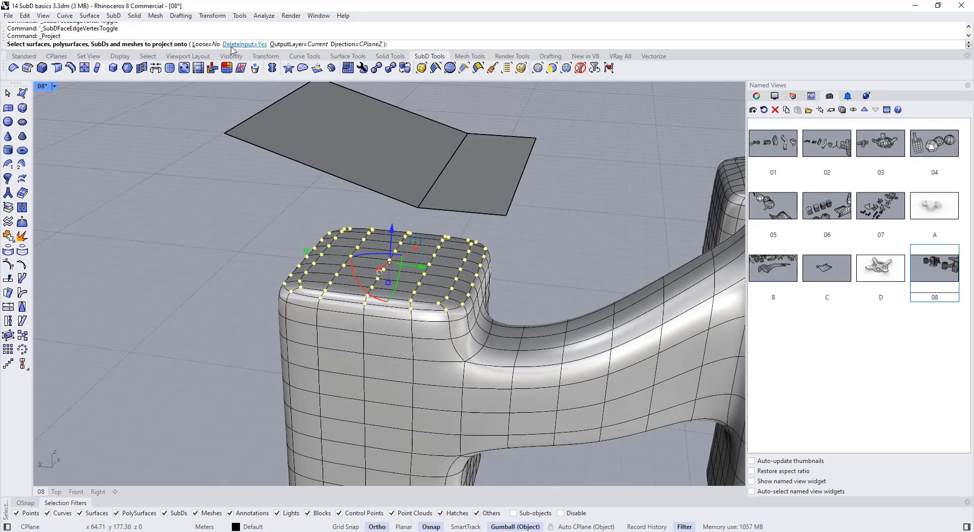
right_drag(265, 184, 252, 174)
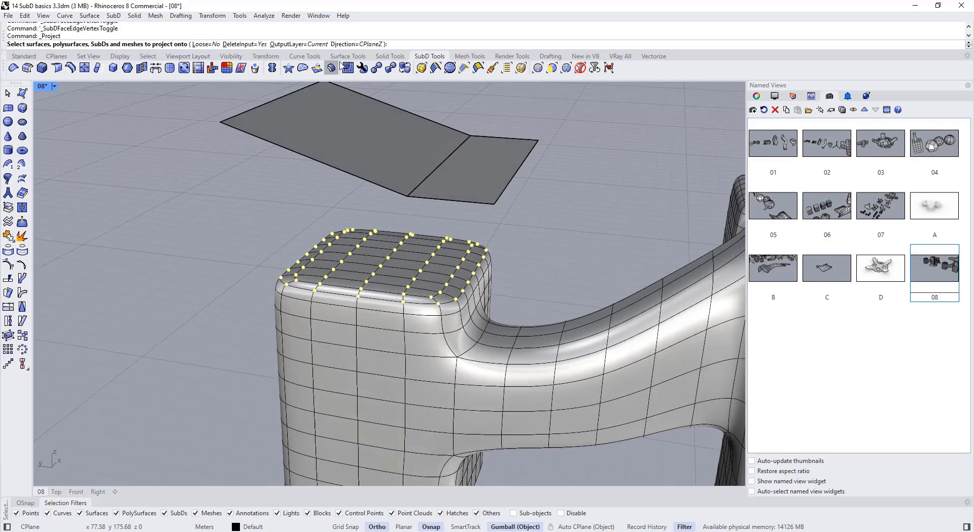
click(393, 164)
key(Return)
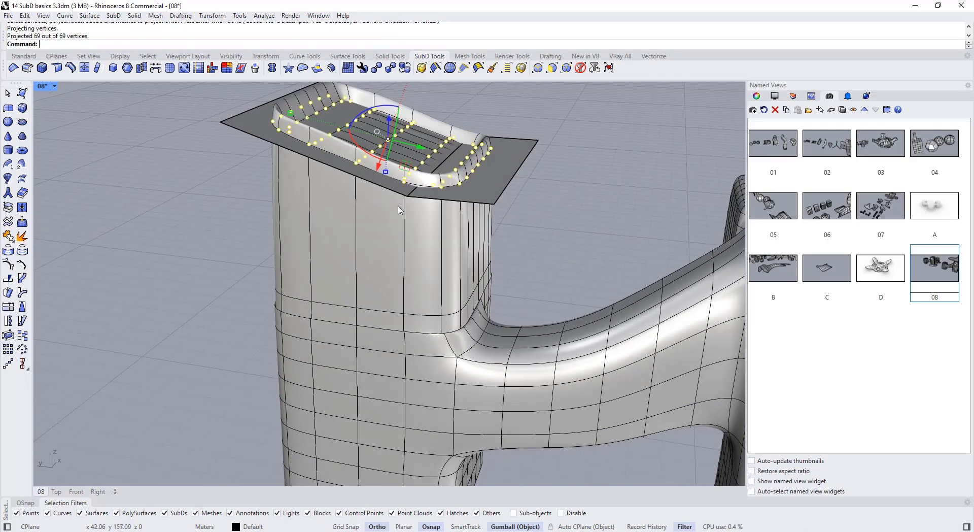
Examine how the projected block top meets the bent surface in both flat and smooth SubD display
right_drag(511, 236, 283, 122)
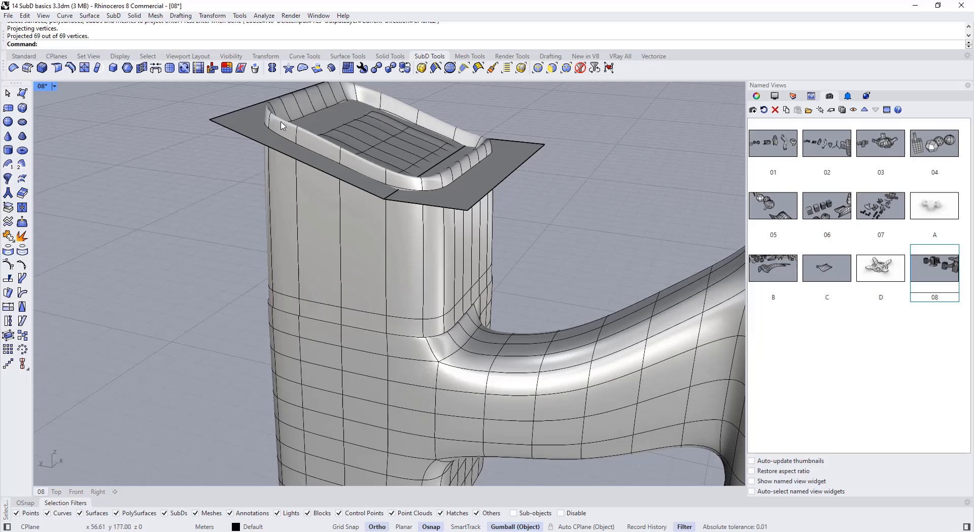
key(Tab)
key(Tab)
click(448, 202)
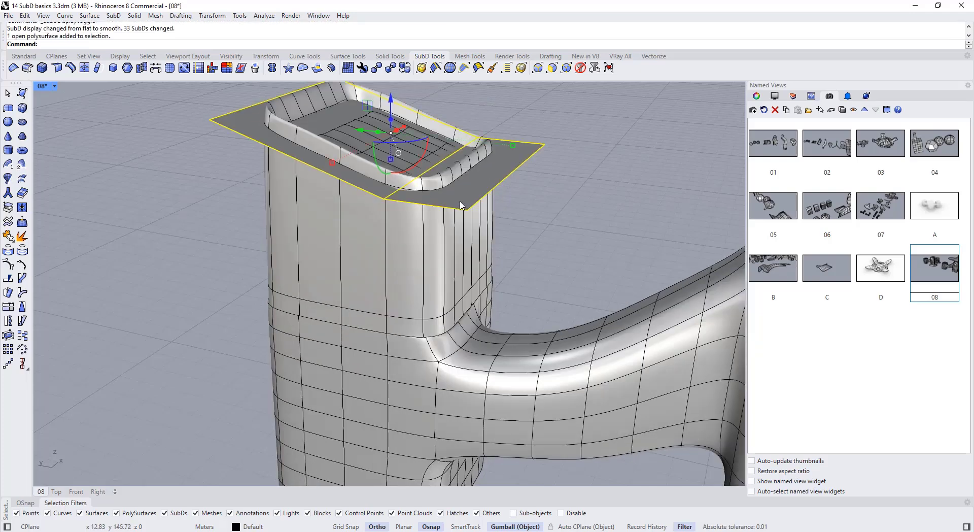
scroll(446, 195, up, 2)
key(Escape)
right_drag(473, 204, 385, 246)
key(Tab)
key(Tab)
scroll(444, 244, down, 2)
key(Tab)
scroll(442, 239, up, 2)
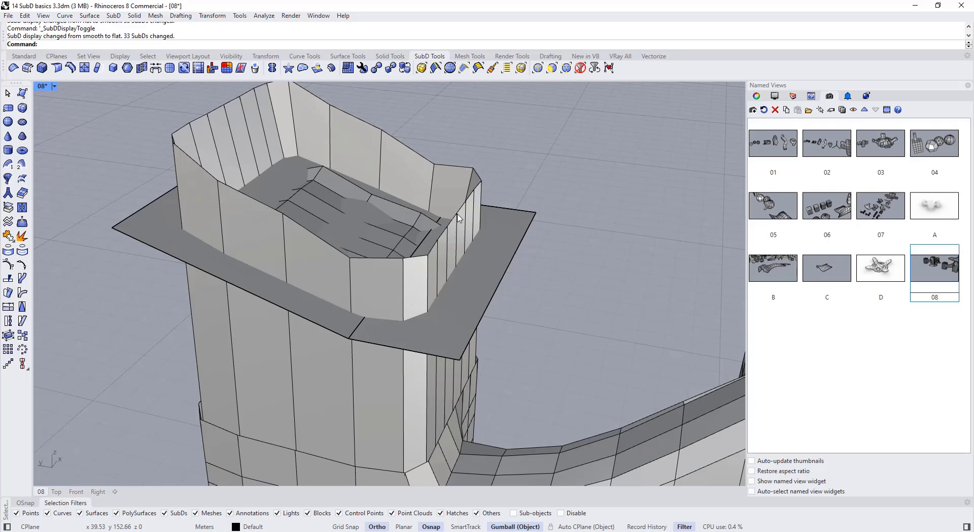
Check the raised rim and its vertices against the bent surface from several angles, and undo the projection
click(458, 218)
right_drag(458, 218, 440, 227)
click(502, 248)
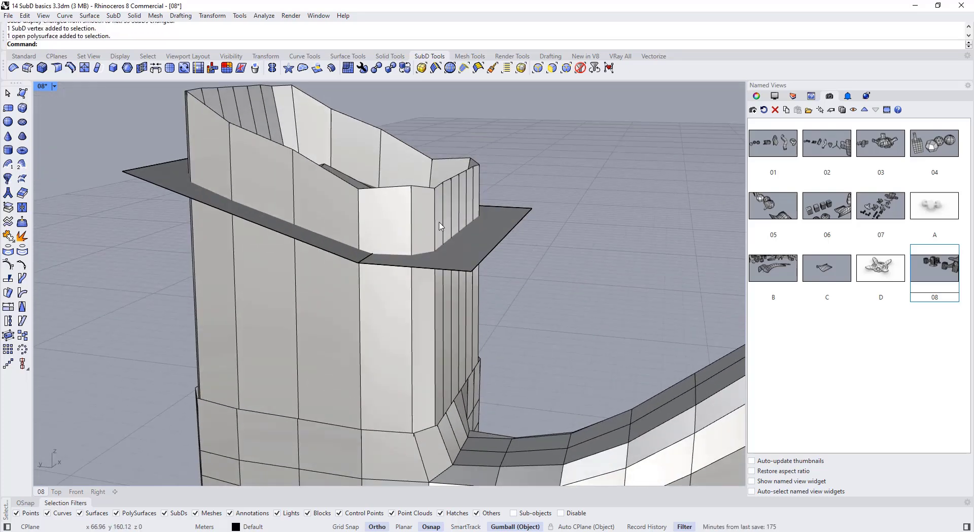
key(Tab)
right_drag(426, 197, 409, 304)
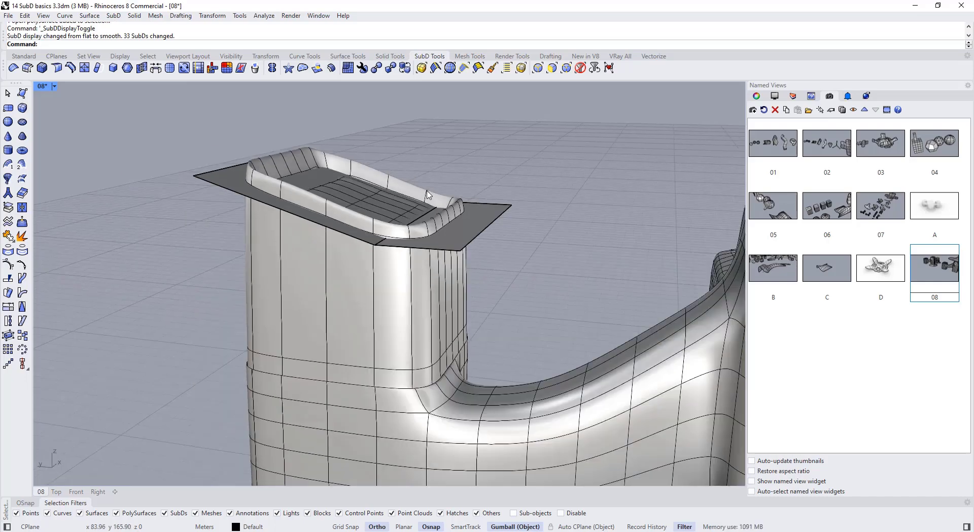
click(409, 304)
right_drag(520, 140, 489, 213)
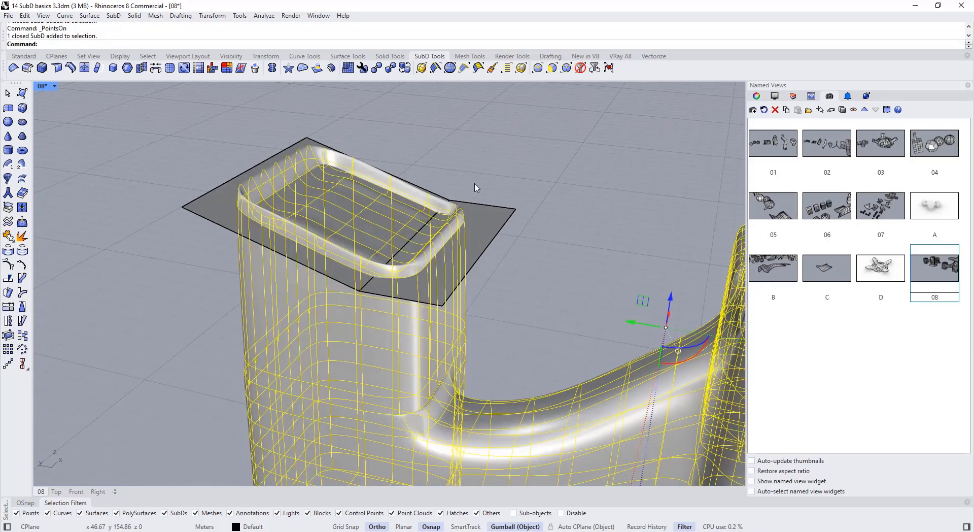
right_drag(476, 188, 474, 175)
click(474, 175)
click(404, 236)
scroll(428, 248, up, 6)
scroll(428, 248, up, 3)
click(428, 248)
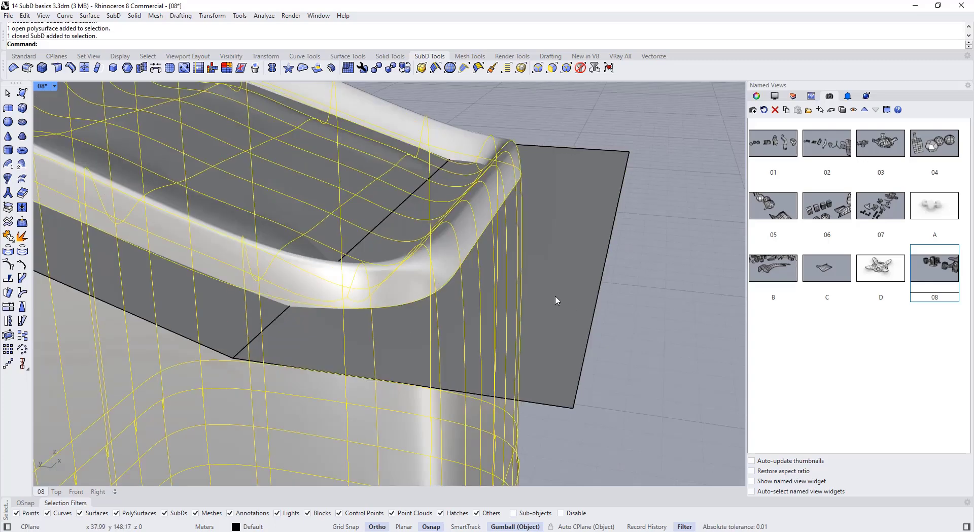
click(602, 317)
right_drag(437, 297, 460, 225)
scroll(487, 272, down, 6)
right_drag(492, 196, 428, 236)
scroll(428, 237, up, 2)
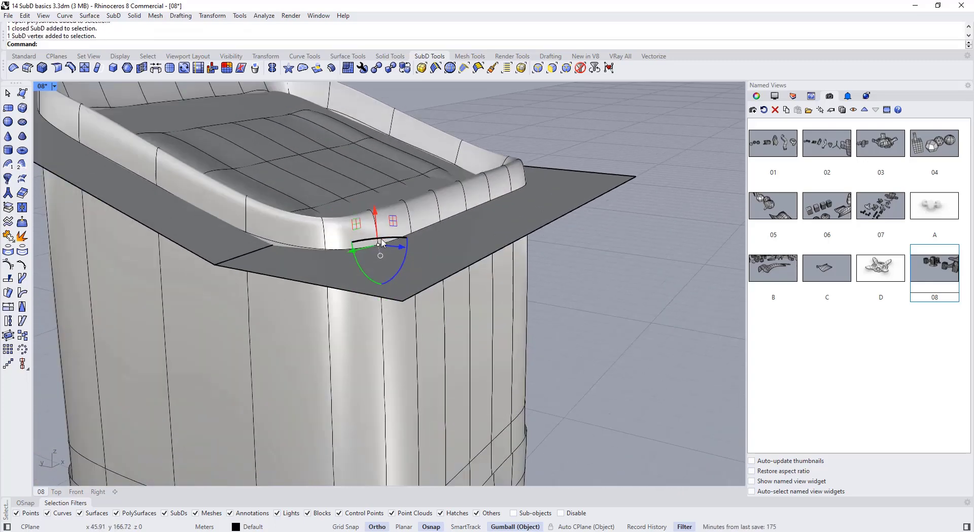
scroll(490, 197, down, 6)
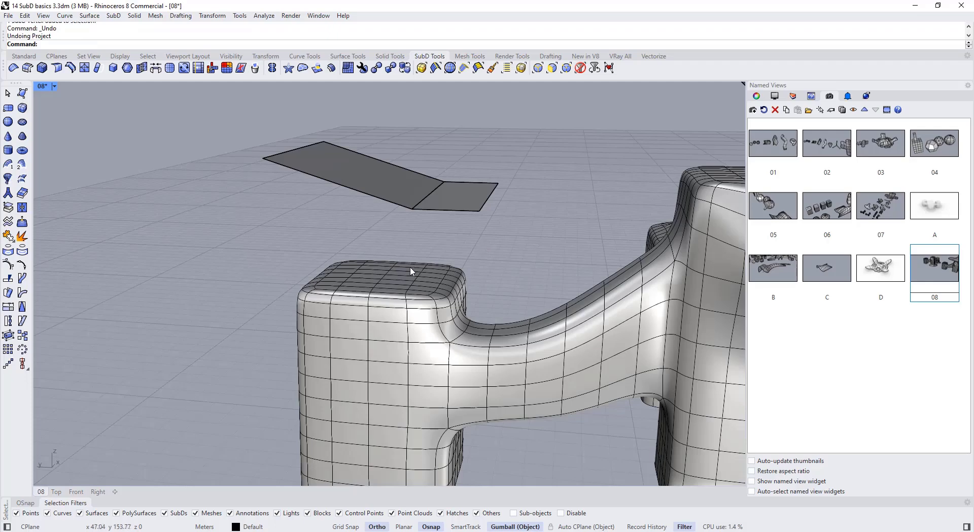
Compare the end block in flat and smooth display, and turn on the SubD's control points in smooth display
key(Tab)
right_drag(487, 269, 482, 239)
scroll(357, 257, up, 3)
right_drag(378, 249, 448, 335)
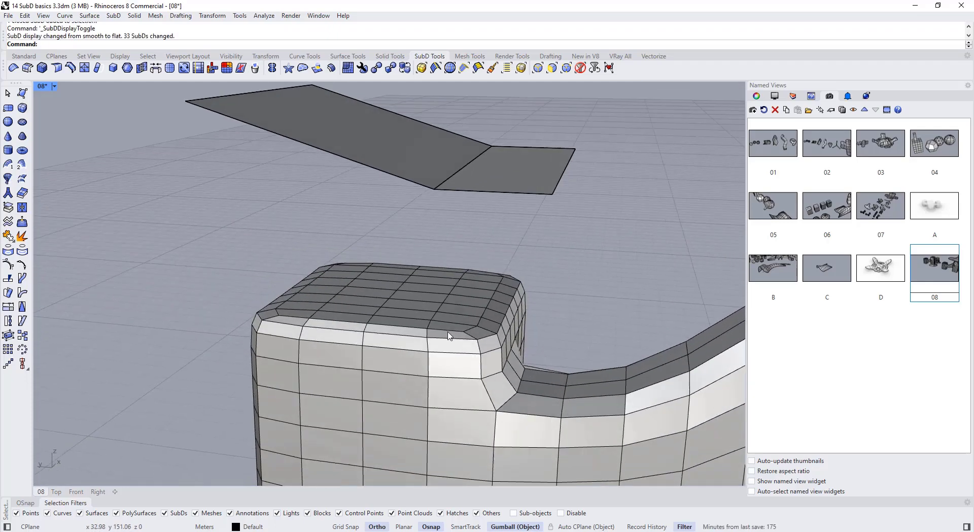
key(Tab)
click(477, 317)
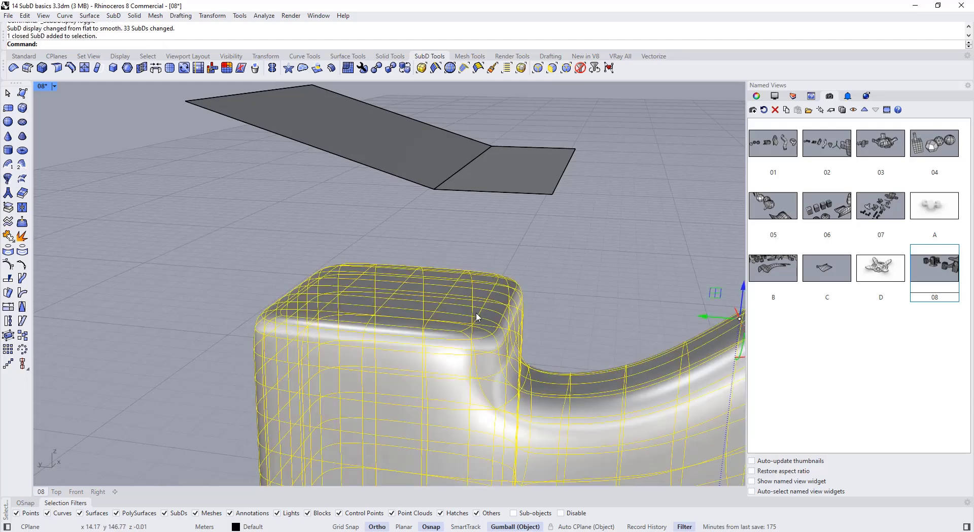
key(F10)
right_drag(477, 317, 506, 285)
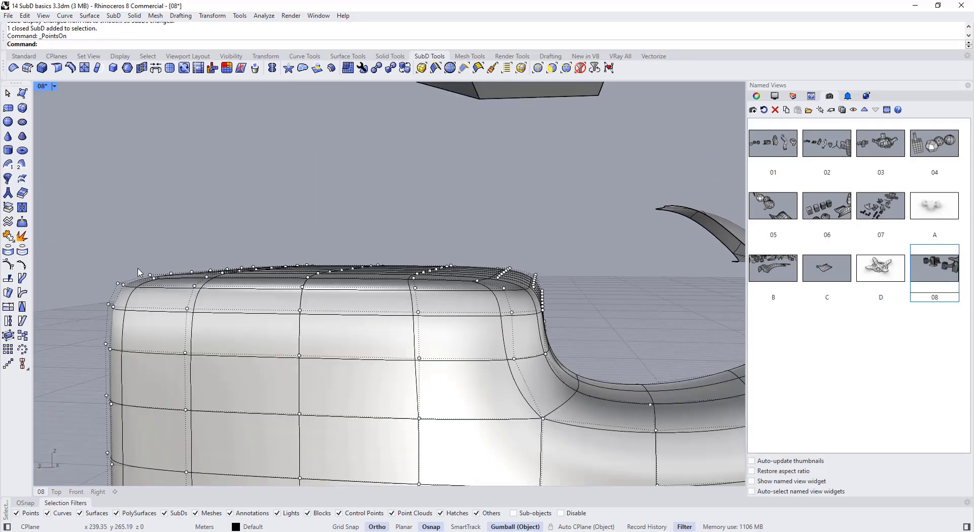
Select all control points across the top of the end block, including those around its rim
drag(354, 285, 462, 246)
right_drag(459, 245, 455, 236)
right_drag(116, 226, 390, 298)
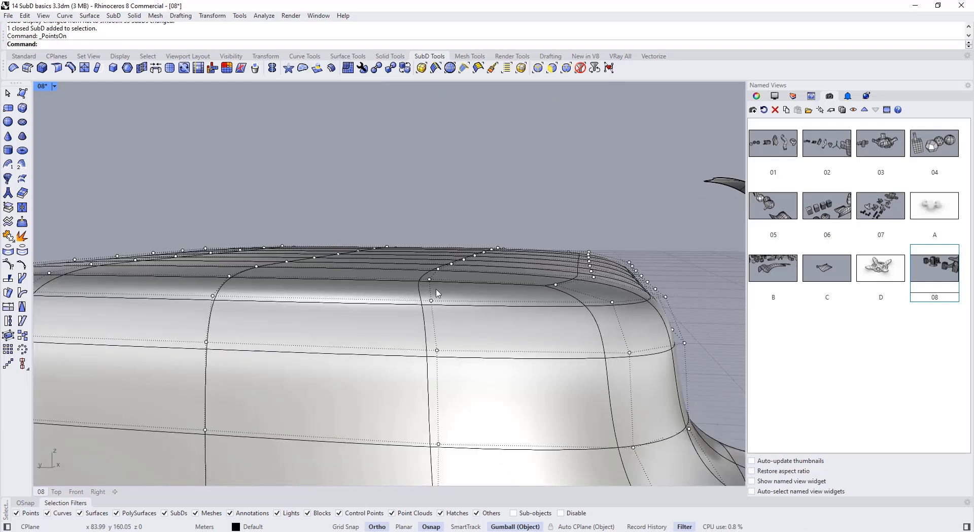
right_drag(203, 286, 382, 271)
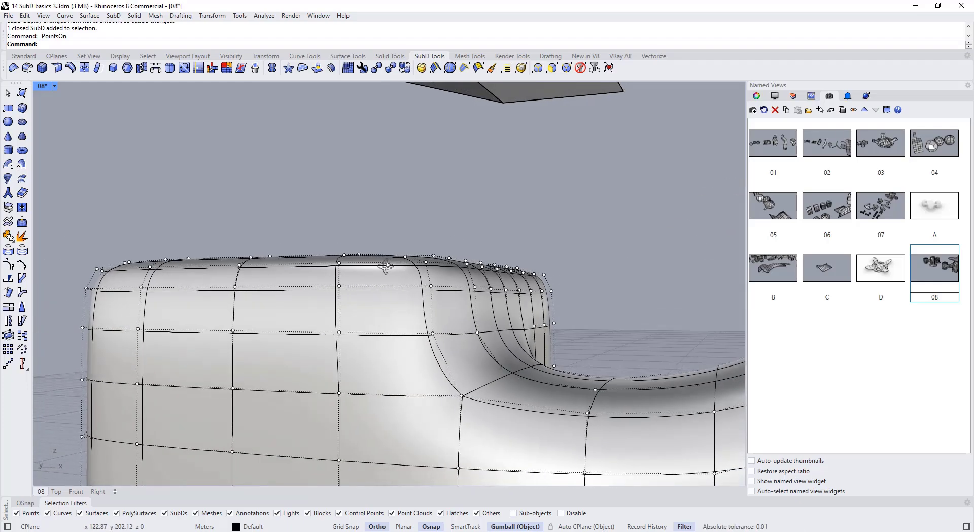
drag(350, 273, 594, 282)
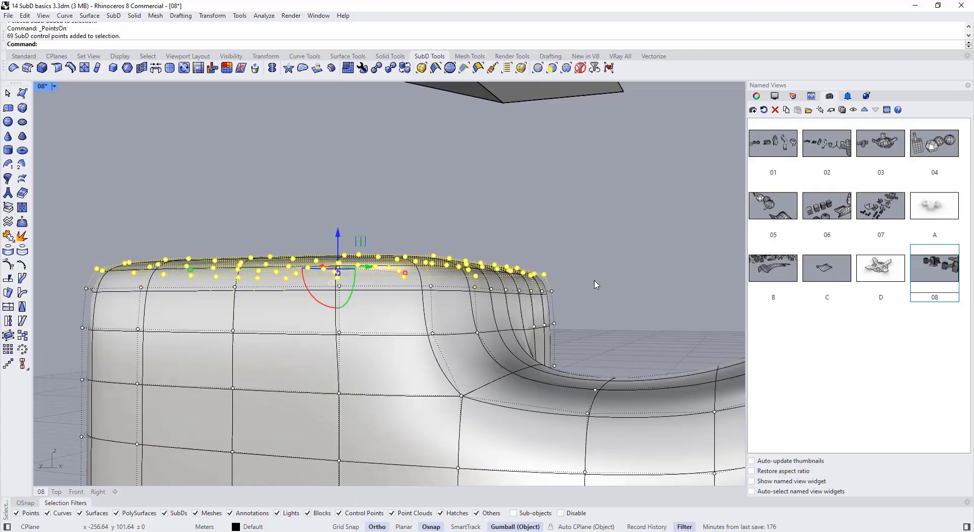
right_drag(594, 282, 343, 336)
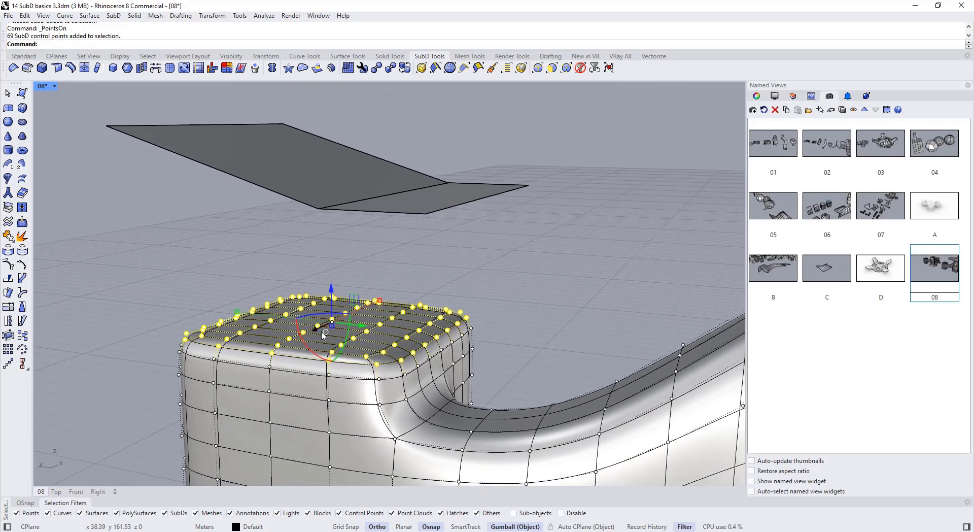
Project the selected control points onto the bent surface above the block, along the CPlane Z direction
click(323, 333)
click(8, 251)
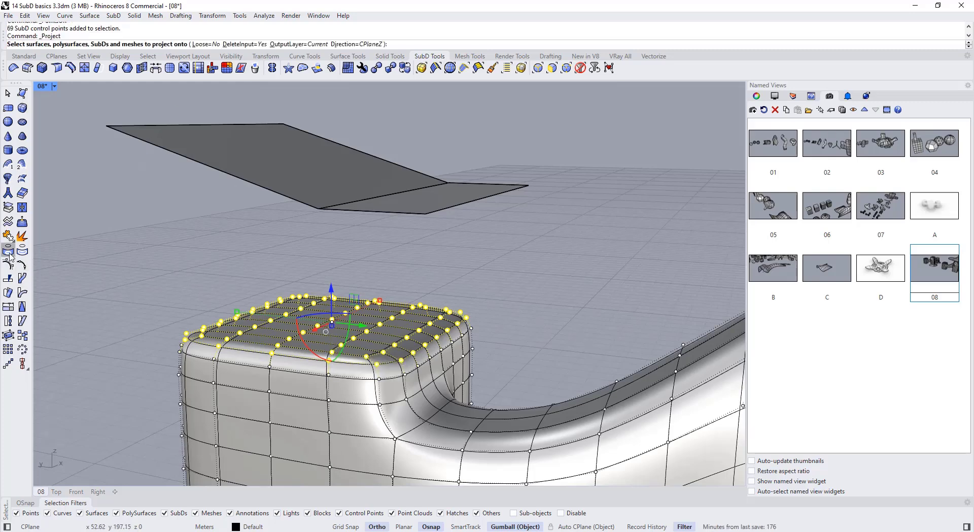
click(258, 167)
key(Return)
key(Tab)
key(Tab)
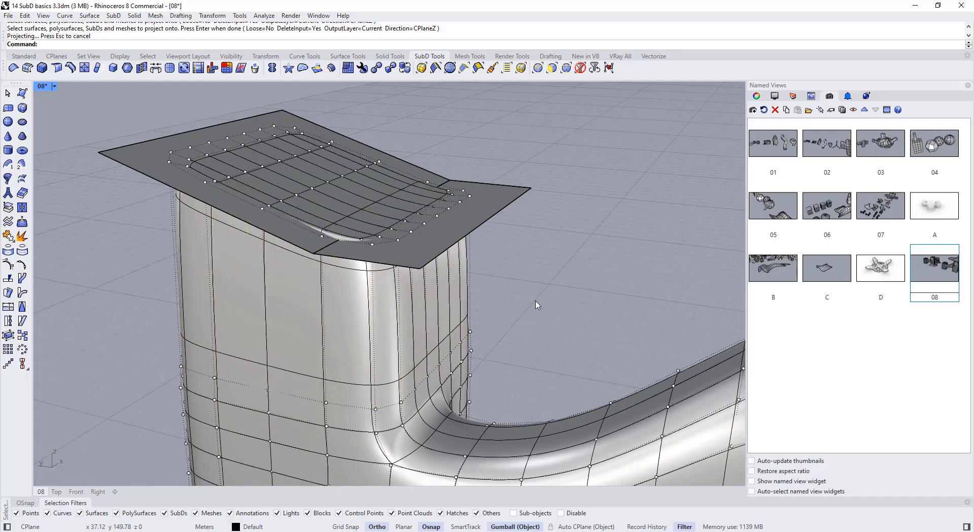
Hide the bent surface and turn off the SubD's control points
click(457, 235)
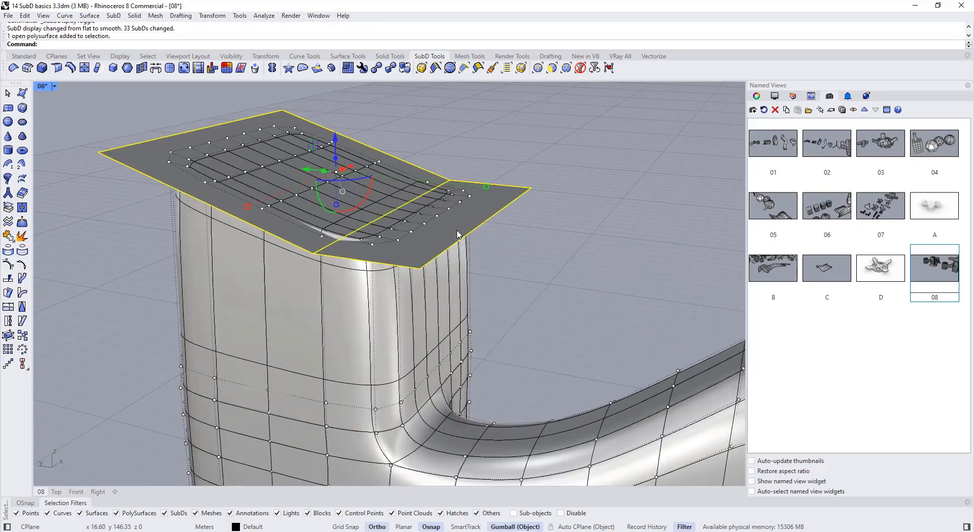
key(ctrl+h)
right_drag(457, 235, 476, 218)
scroll(416, 203, down, 4)
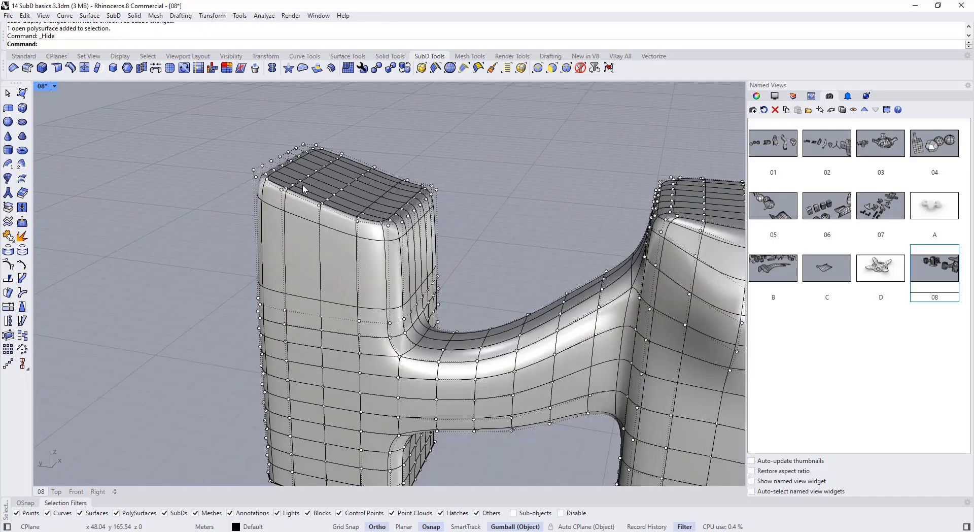
key(Escape)
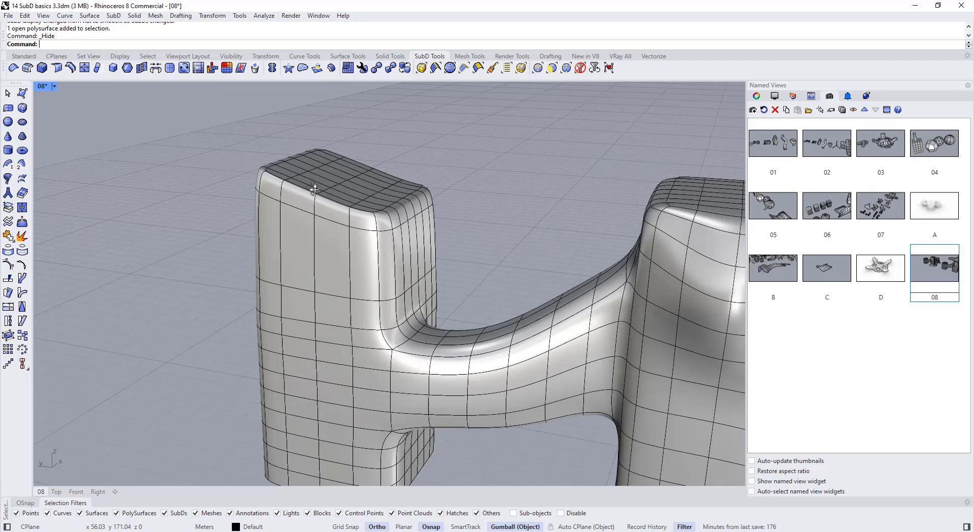
right_drag(314, 189, 366, 225)
scroll(324, 197, down, 4)
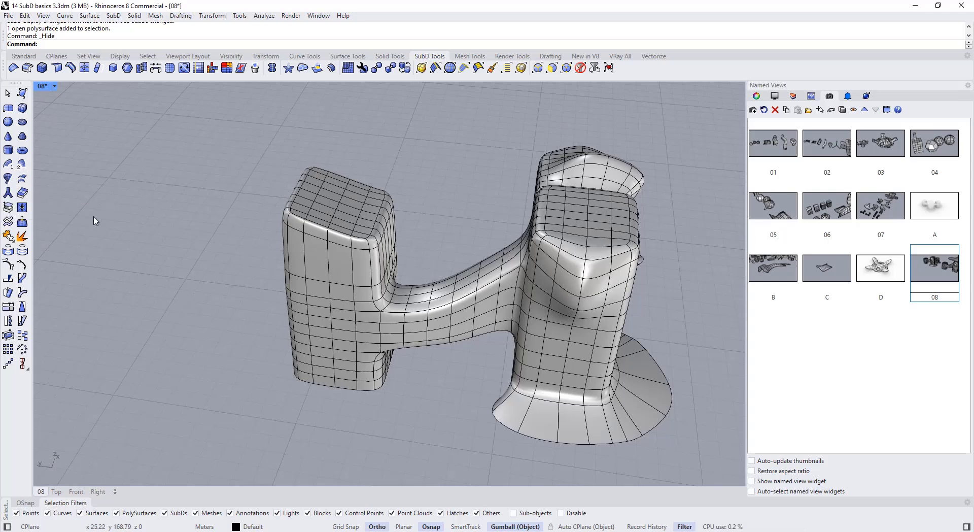
Extract the full ring of faces around the middle of the bridge between the end block and the middle block
right_drag(460, 279, 385, 208)
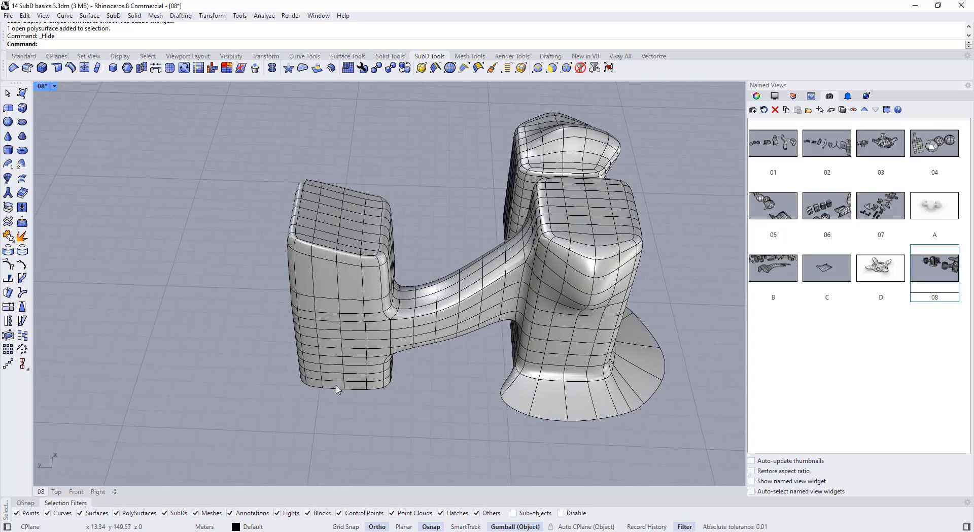
right_drag(345, 356, 349, 239)
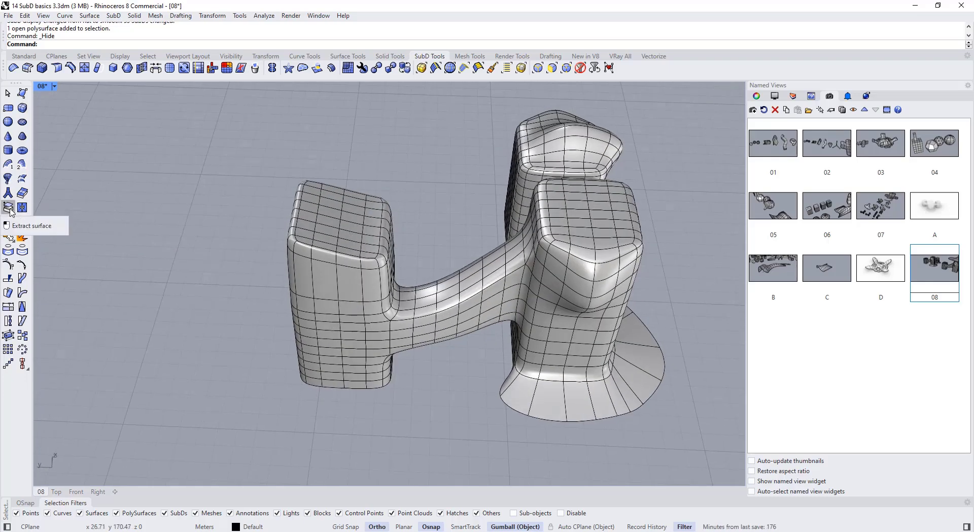
click(10, 208)
scroll(469, 323, up, 5)
click(469, 323)
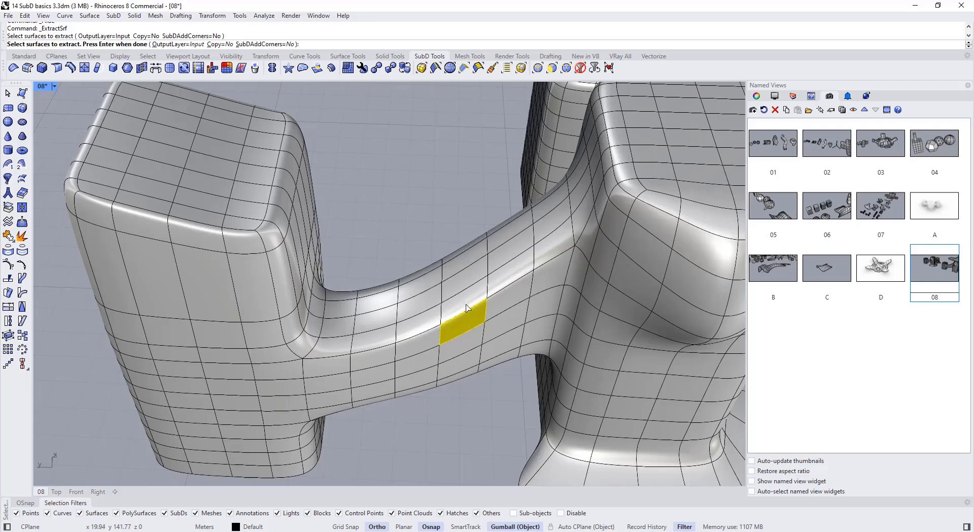
double_click(466, 307)
scroll(446, 241, down, 5)
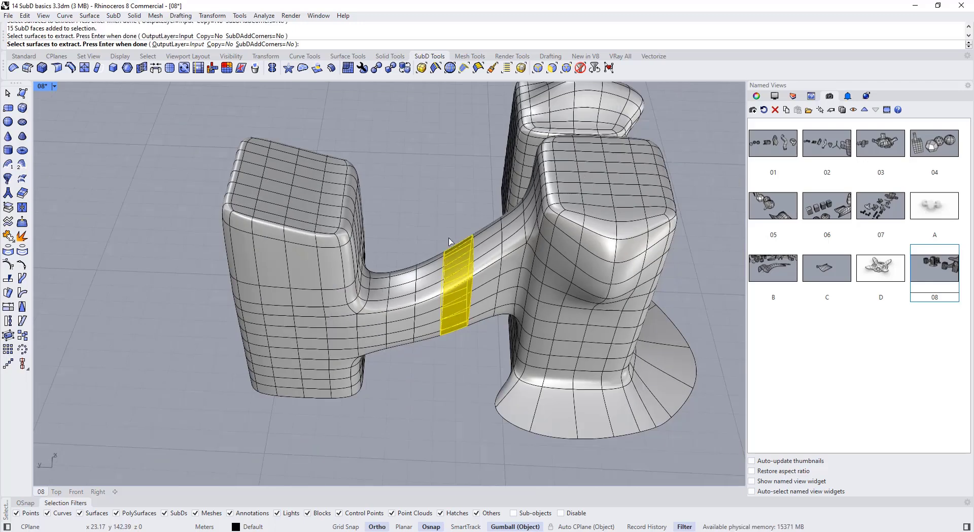
key(Return)
Try to move the detached end block away from the extracted ring
click(406, 342)
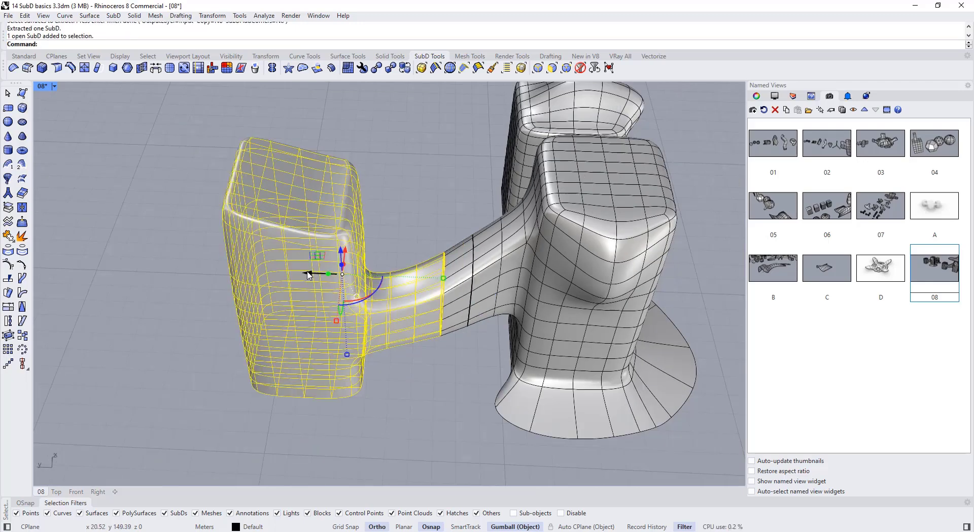
drag(307, 275, 246, 261)
key(Escape)
click(443, 367)
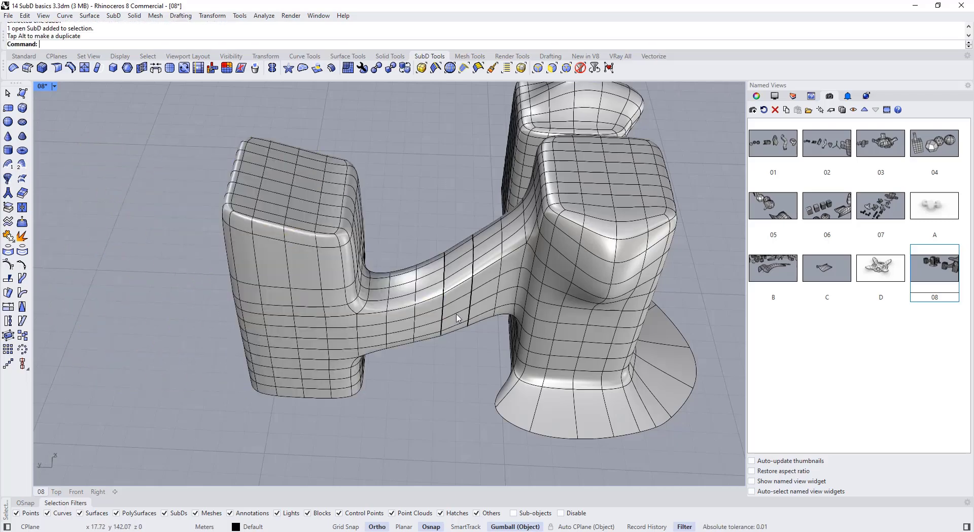
Move the end block and the extracted ring together away from the middle block
click(457, 318)
scroll(461, 284, up, 3)
scroll(477, 276, down, 5)
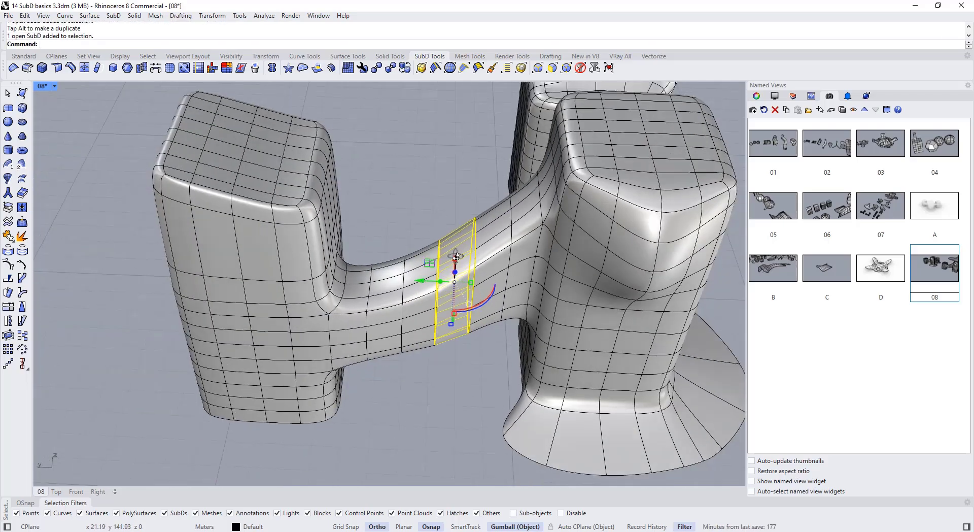
click(409, 388)
drag(435, 341, 325, 313)
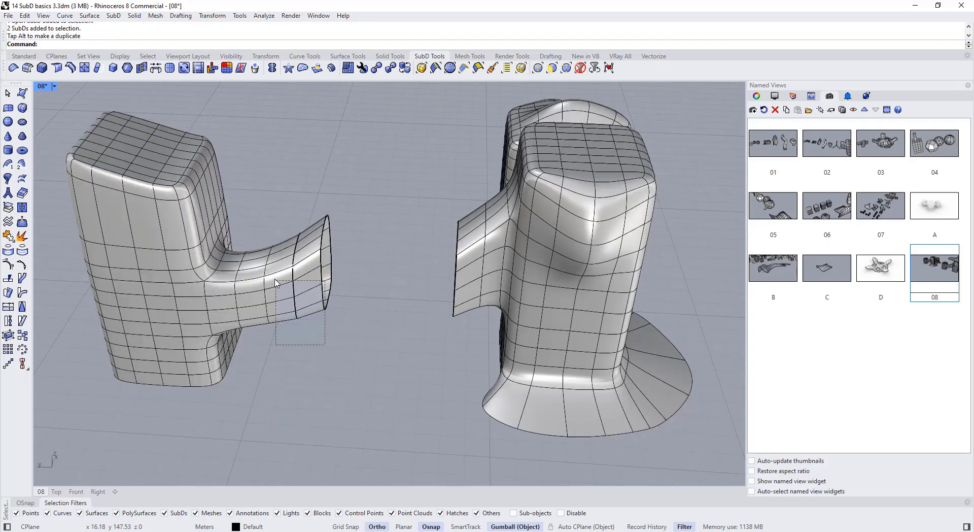
Join the end block and ring with smooth edges, and move them so their open end meets the middle block's opening
click(309, 307)
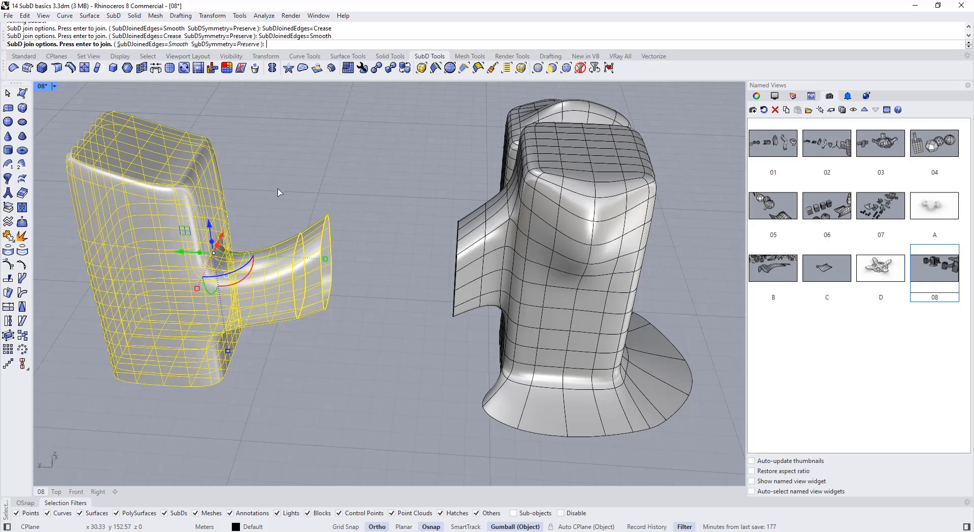
key(Return)
right_drag(312, 310, 356, 297)
text(Move)
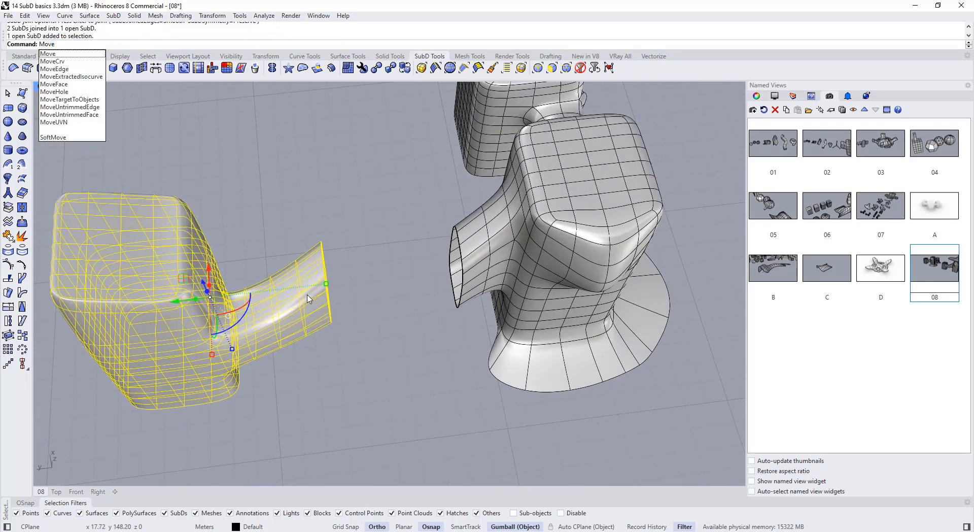
key(Return)
click(322, 247)
click(456, 234)
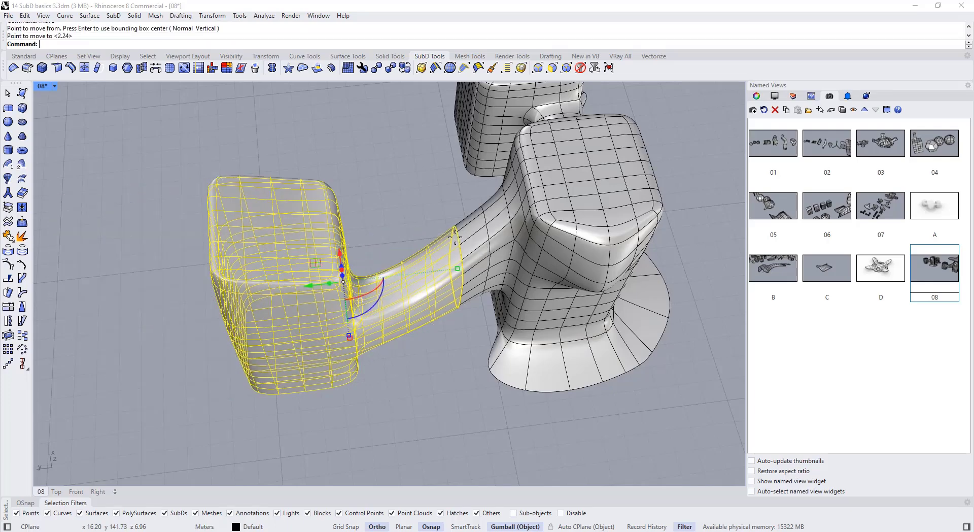
right_drag(455, 234, 463, 319)
key(ctrl+a)
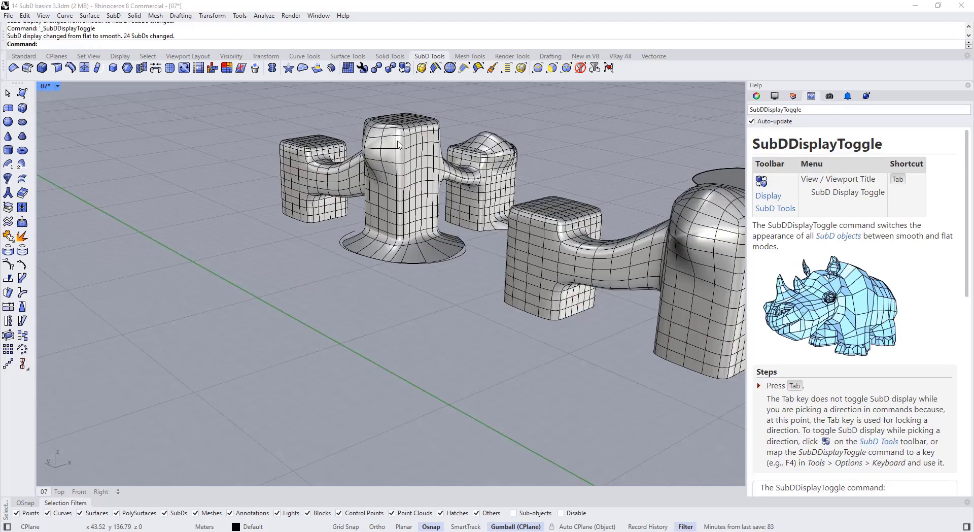
Copy the three-block SubD with the flanged base into the empty area beyond the row of models
scroll(398, 145, down, 10)
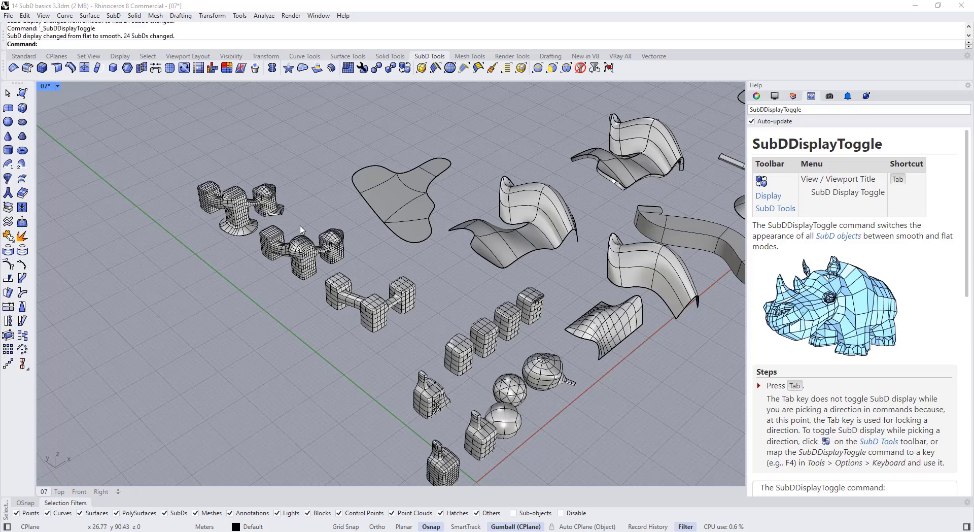
shift+right_drag(301, 230, 266, 221)
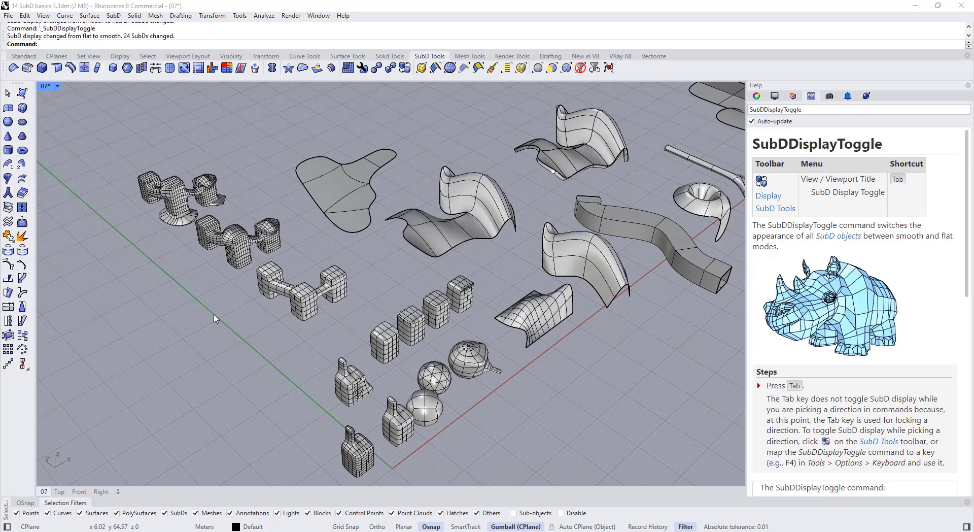
right_drag(213, 274, 273, 276)
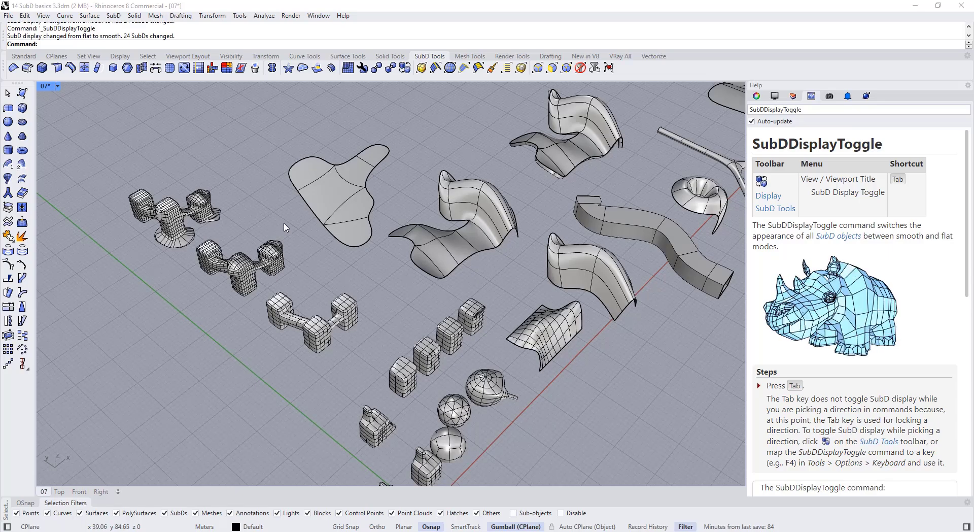
right_drag(284, 227, 355, 228)
scroll(296, 316, up, 5)
click(295, 315)
right_drag(295, 305, 351, 314)
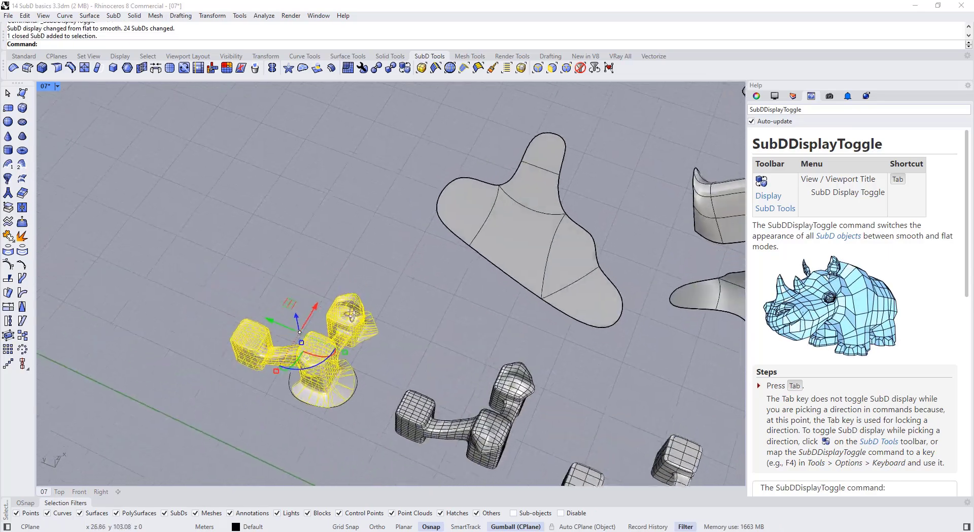
right_drag(281, 320, 292, 330)
alt+drag(286, 325, 297, 133)
click(361, 249)
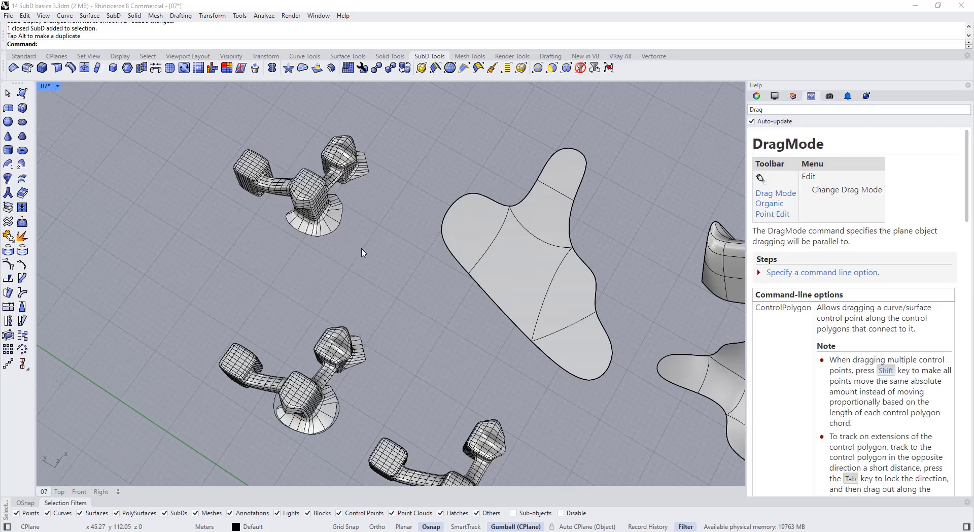
Cage-edit the copied SubD with a CPlane bounding box, 4 points and degree 3 in each direction, editing the global region
right_drag(362, 249, 276, 258)
scroll(338, 142, up, 6)
right_drag(338, 167, 335, 142)
click(304, 243)
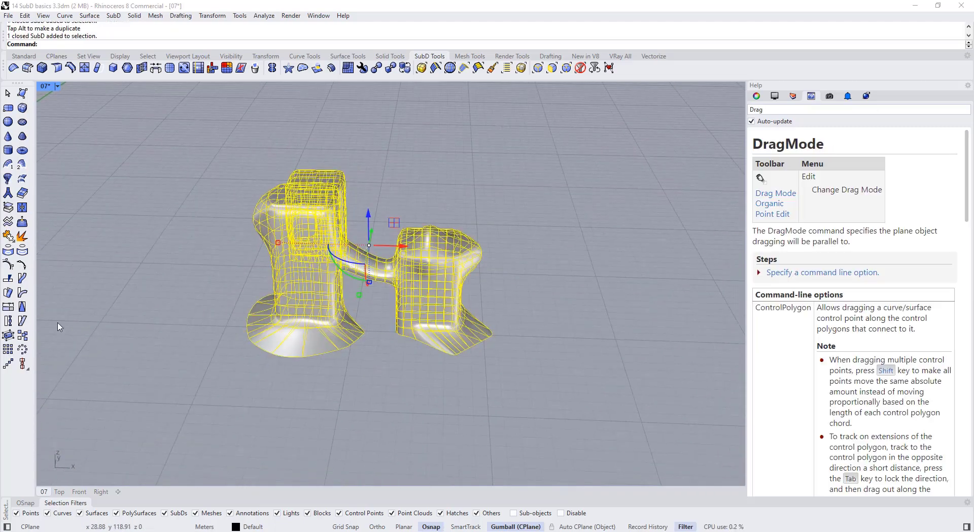
click(7, 336)
click(87, 44)
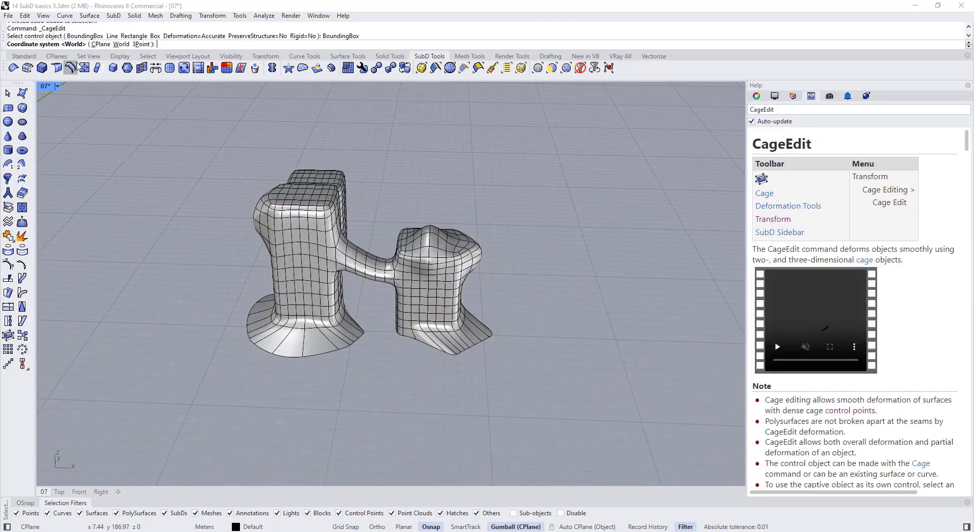
click(101, 44)
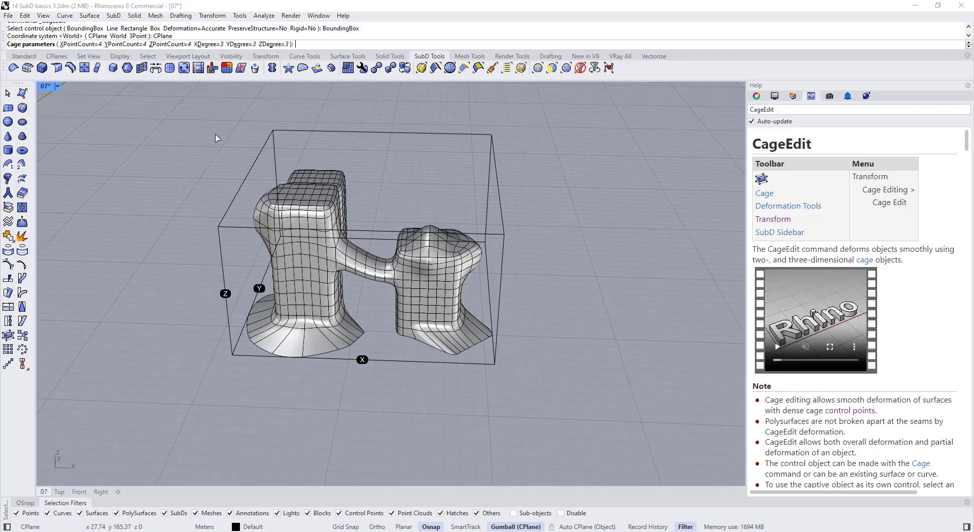
right_drag(242, 184, 262, 228)
key(Return)
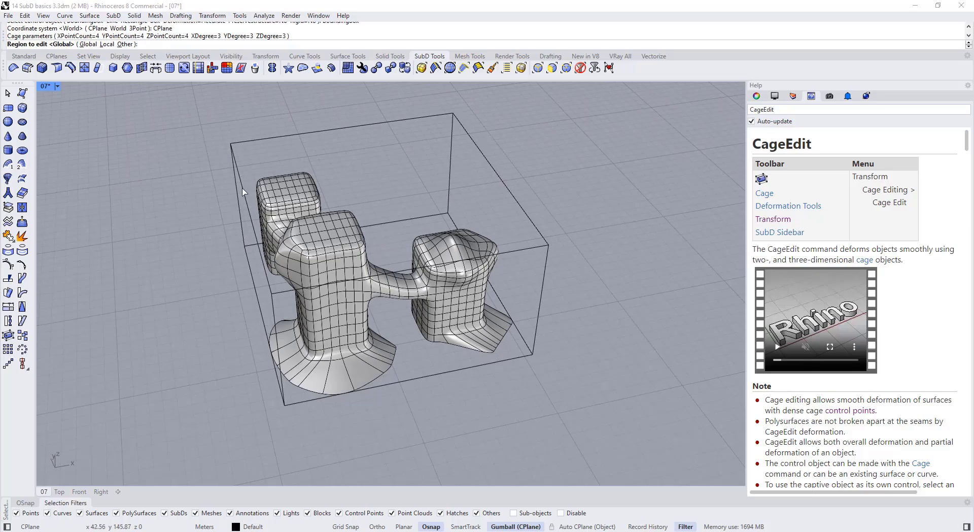
key(Return)
Turn on the cage's control points and raise four upper cage points near the end block, accepting the cage edit warning
right_drag(236, 167, 197, 148)
click(225, 167)
key(F10)
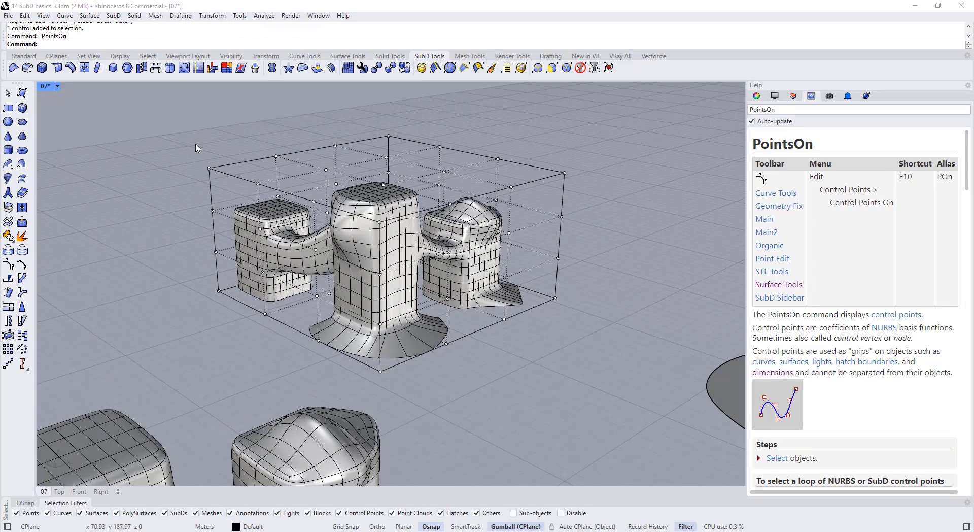
drag(269, 147, 264, 104)
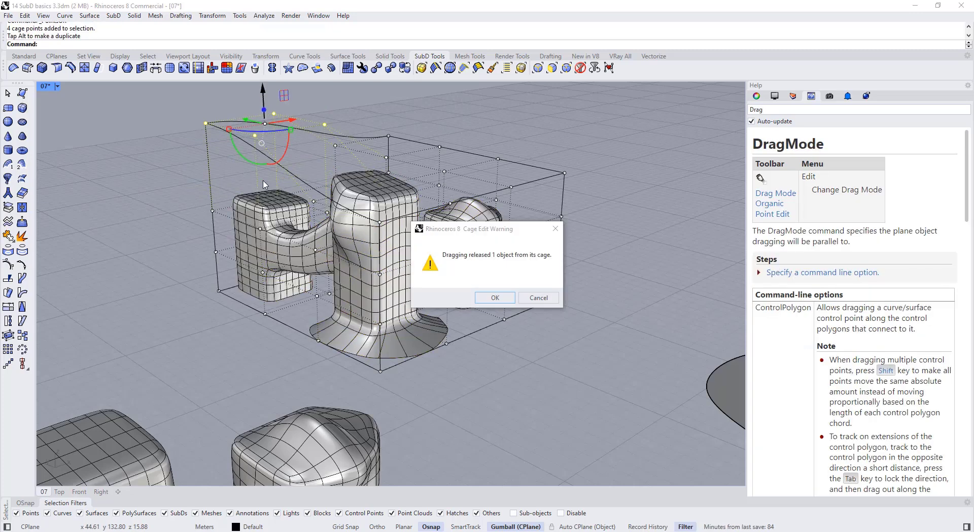
click(507, 298)
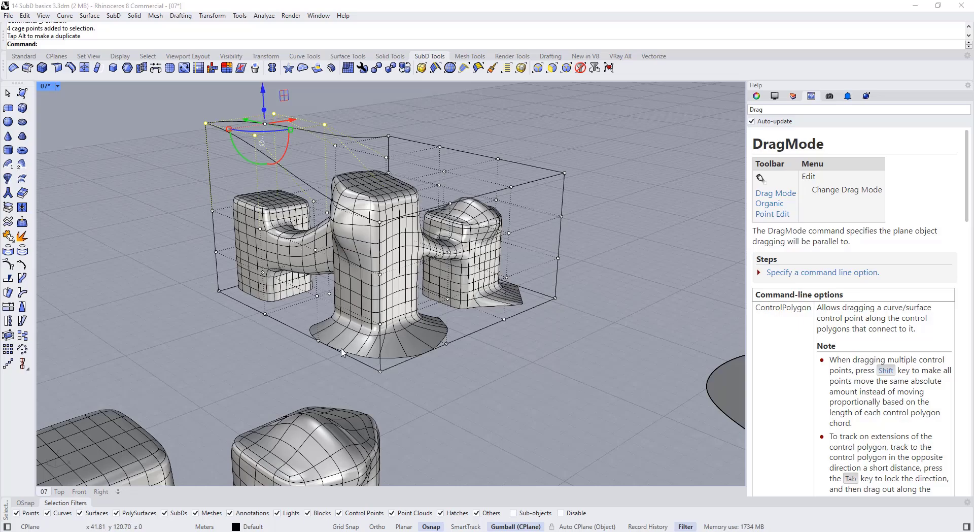
Pull two cage points at the end block's corner outward to stretch that block
right_drag(343, 352, 232, 286)
drag(231, 310, 231, 309)
right_drag(232, 310, 210, 330)
drag(216, 285, 115, 266)
click(231, 241)
scroll(231, 241, down, 4)
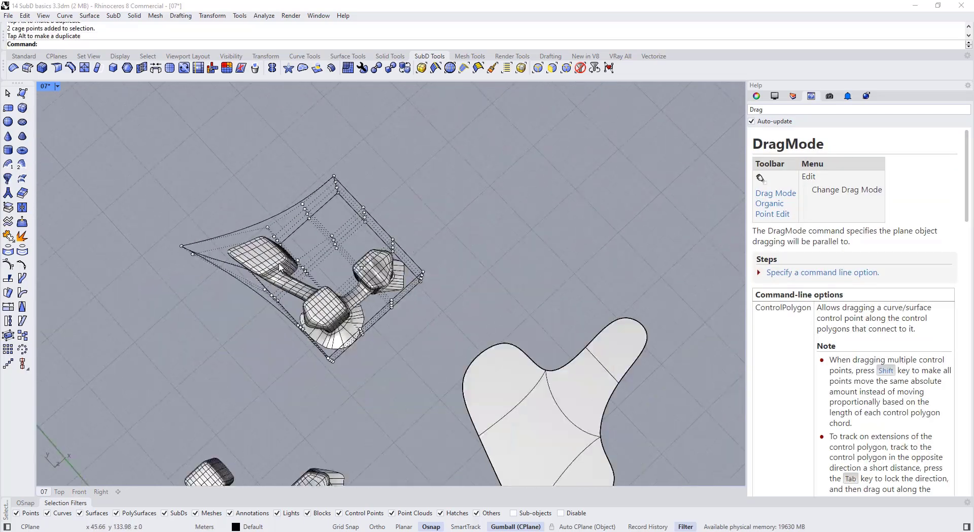
Move four inner cage points beside the connecting arm within the horizontal plane
right_drag(244, 300, 306, 286)
scroll(307, 286, up, 3)
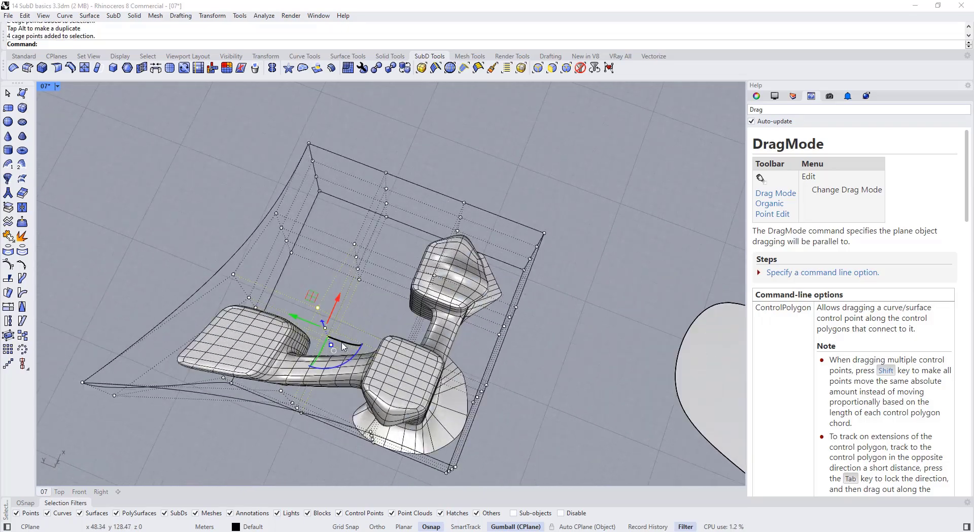
right_drag(342, 346, 341, 355)
drag(310, 300, 345, 264)
click(259, 262)
scroll(259, 262, down, 6)
right_drag(259, 261, 287, 294)
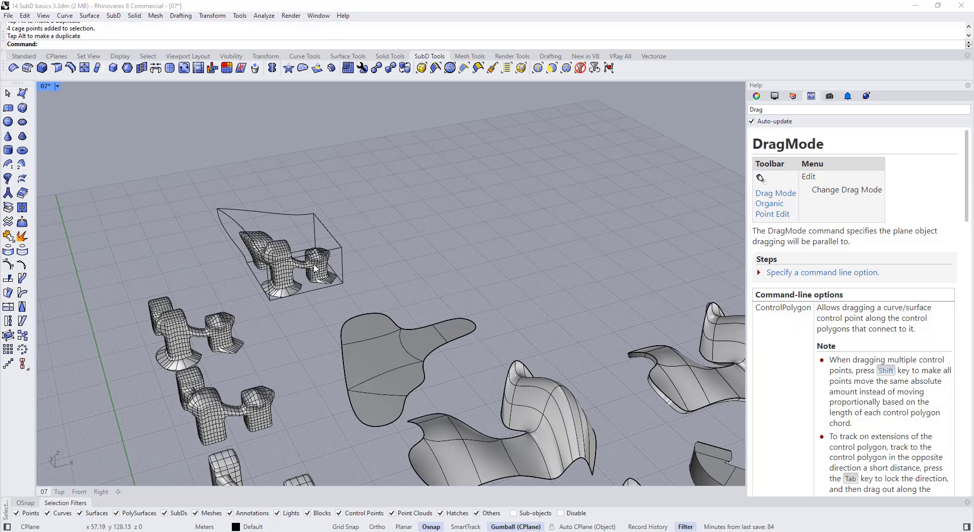
Draw a degree 3 curve through three control points beside the row of models, and shift it farther out
scroll(314, 268, down, 6)
right_drag(359, 254, 385, 296)
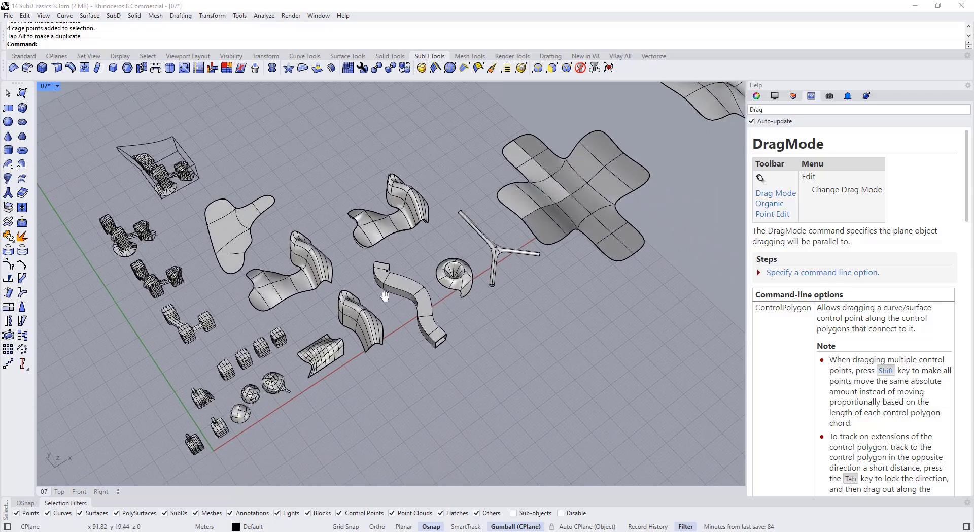
scroll(310, 348, up, 4)
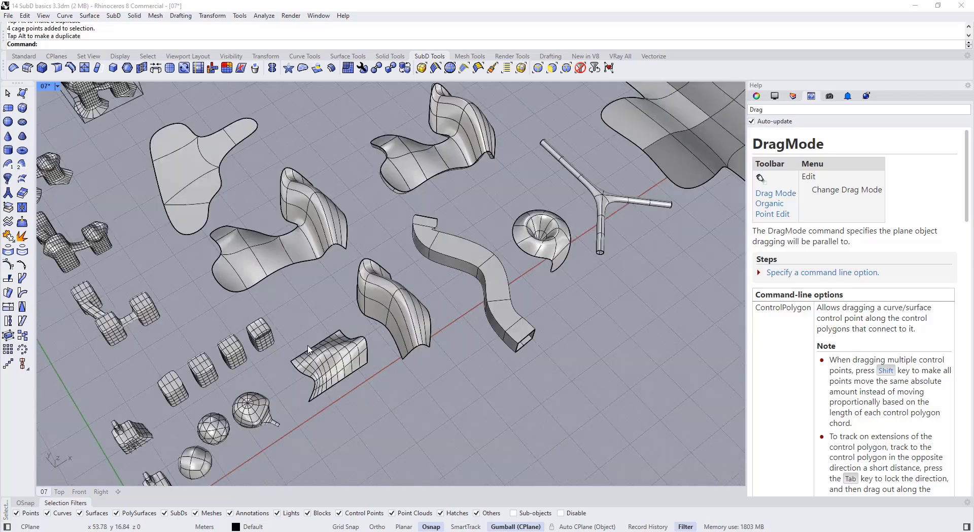
right_drag(311, 348, 355, 250)
key(Escape)
scroll(355, 348, up, 4)
click(23, 57)
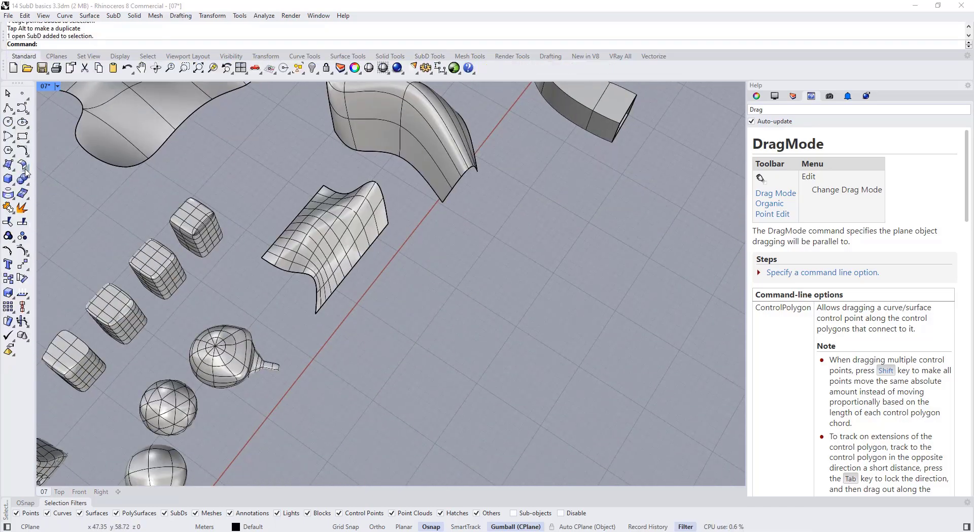
scroll(505, 225, down, 5)
click(548, 249)
click(399, 289)
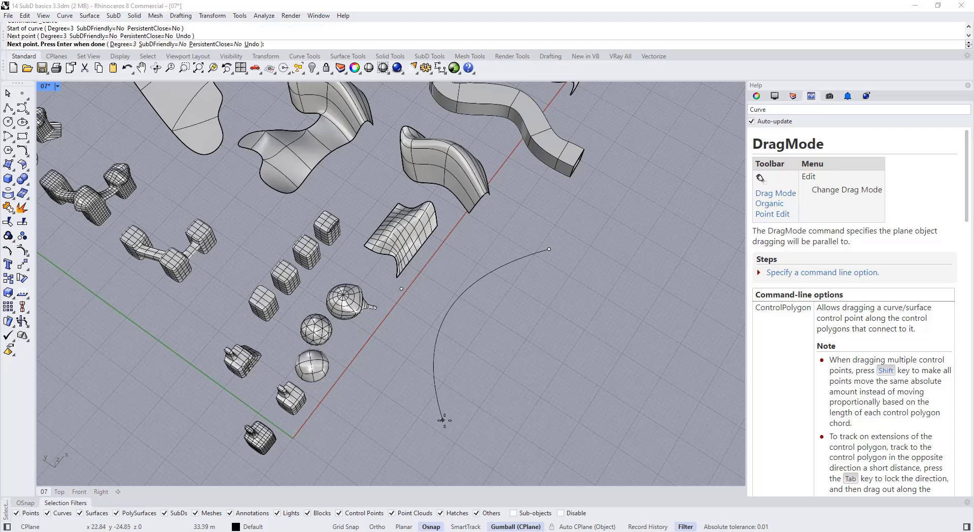
click(472, 439)
right_click(473, 439)
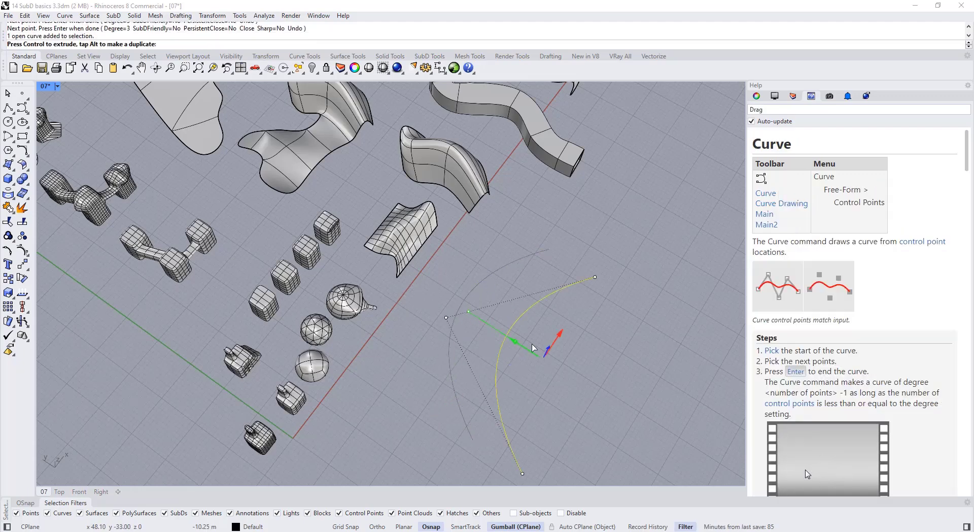
Draw a straight line along the wavy SubD's long side edge, and move it sideways beneath the surface
scroll(398, 222, up, 3)
click(7, 107)
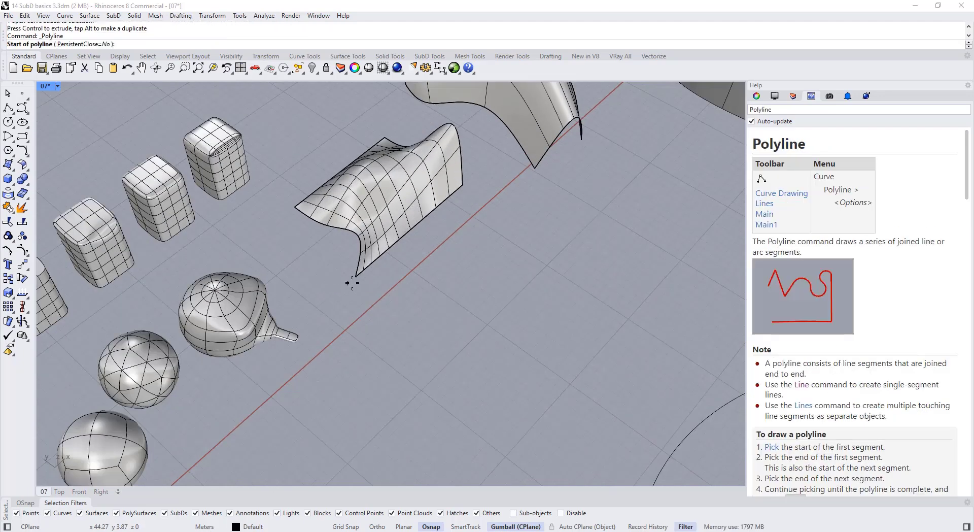
click(450, 194)
right_click(459, 189)
right_drag(465, 249, 499, 251)
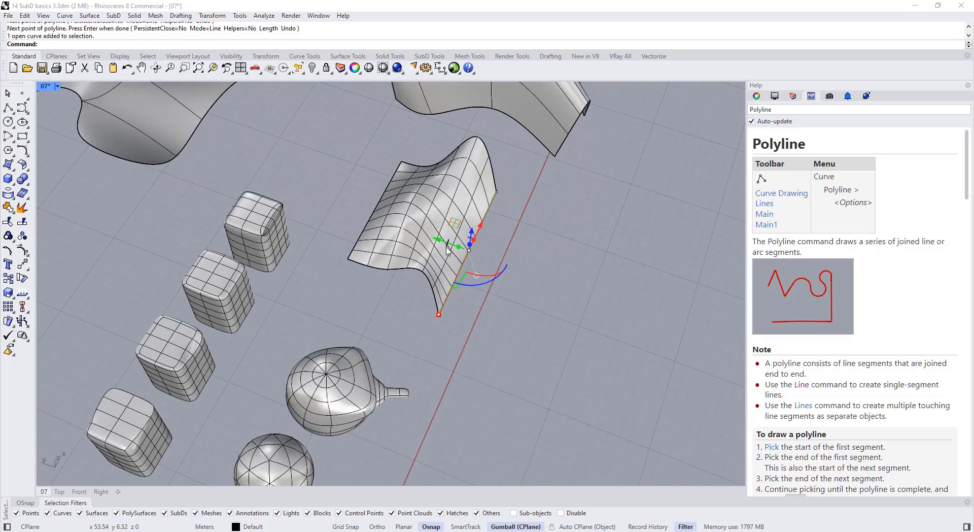
drag(437, 236, 394, 235)
right_drag(518, 378, 443, 348)
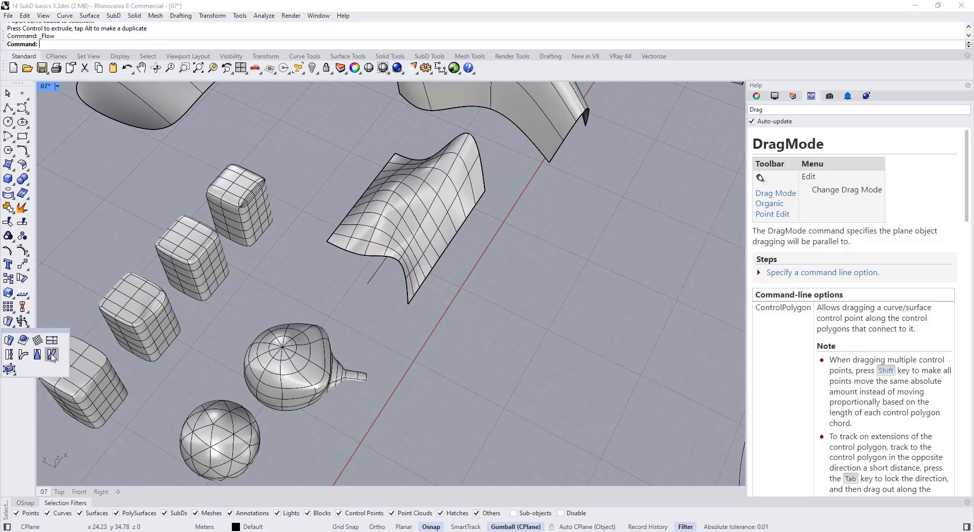
Flow the wavy SubD along the freestanding curve, using the straight line as base curve and Stretch=Yes
click(448, 256)
click(471, 278)
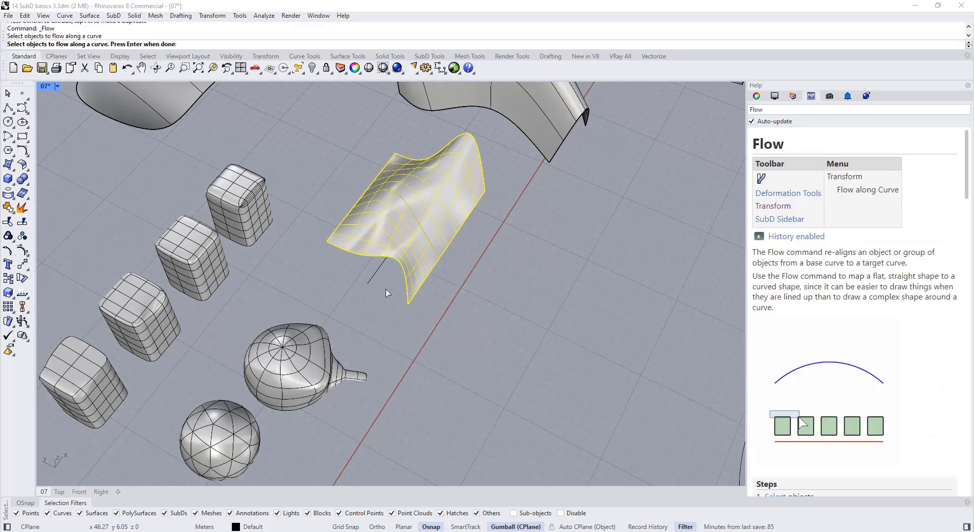
key(Return)
click(377, 280)
scroll(378, 281, down, 6)
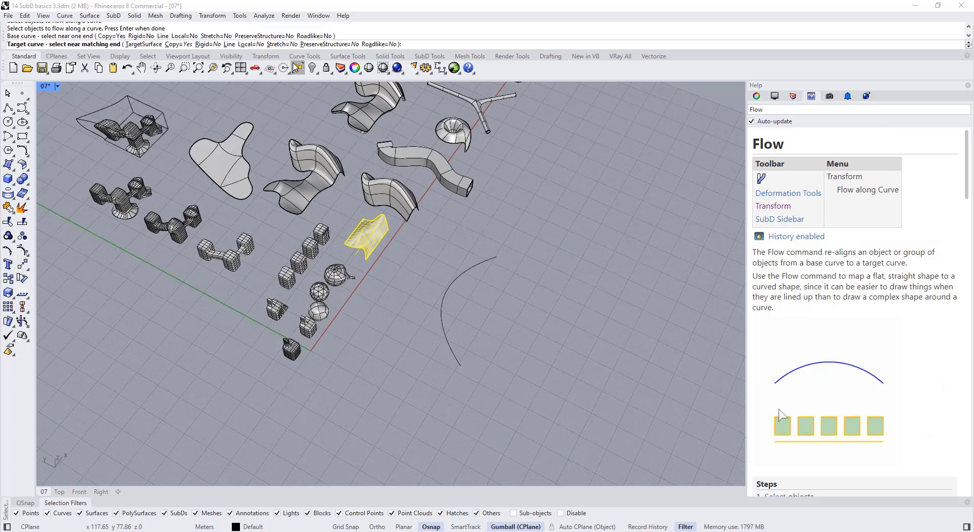
click(282, 44)
scroll(449, 300, up, 2)
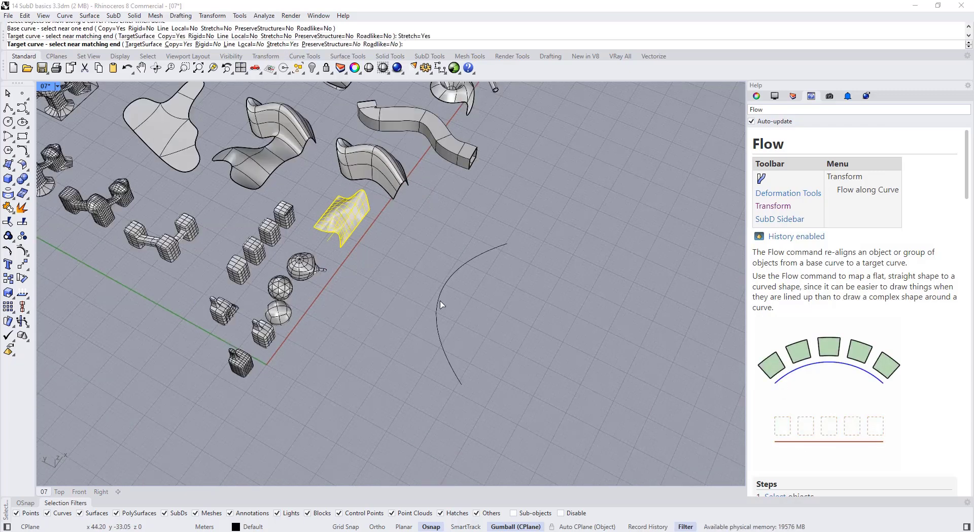
click(441, 297)
Pull an edge of the flowed SubD strip upward
right_drag(440, 297, 518, 291)
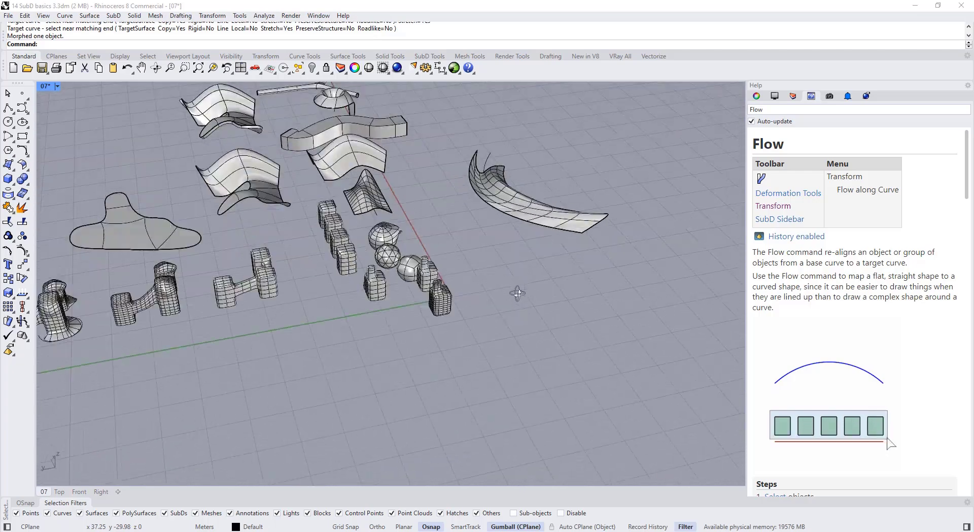
scroll(525, 208, up, 6)
right_drag(500, 213, 570, 243)
scroll(622, 309, up, 4)
ctrl+shift+click(651, 286)
drag(556, 217, 562, 161)
key(Escape)
Align the gumball to the object and shift an inner edge near the strip's open end along its normal
right_drag(562, 161, 174, 268)
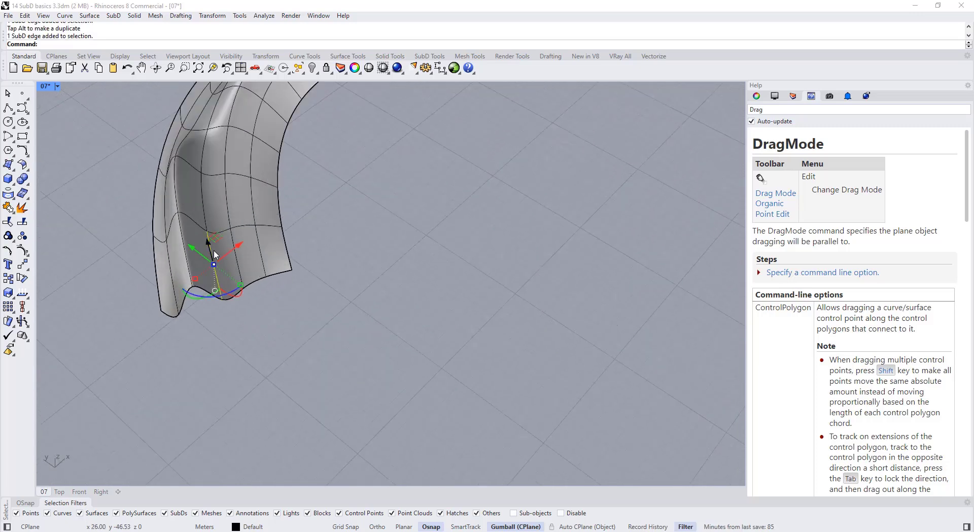
click(215, 290)
click(246, 371)
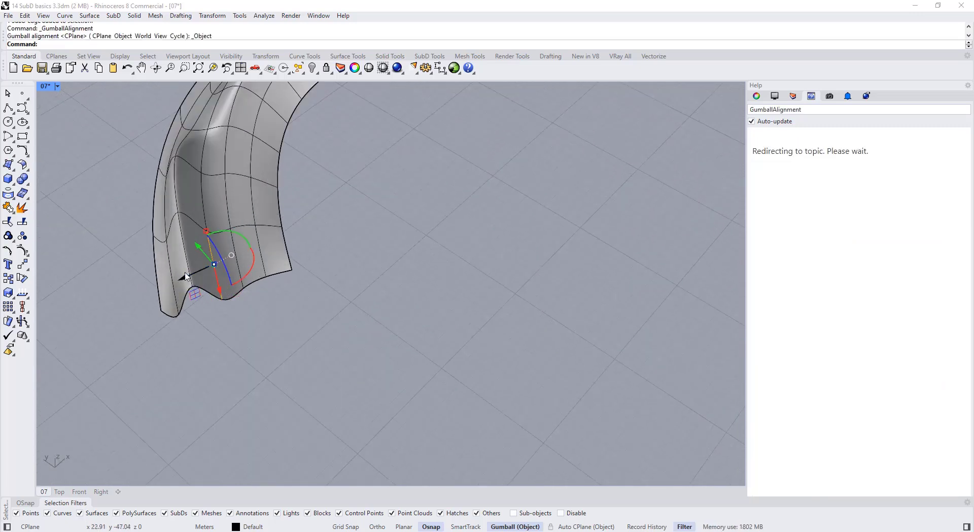
right_drag(262, 307, 163, 220)
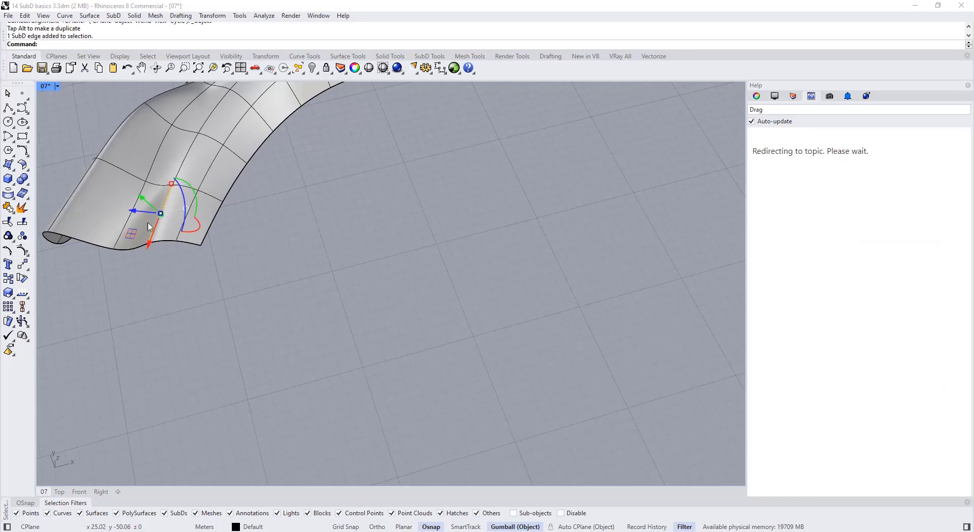
drag(145, 211, 157, 213)
click(174, 262)
Look over the laid-out models and examine the flat three-armed SubD
scroll(304, 330, down, 8)
right_drag(314, 335, 283, 325)
shift+right_drag(294, 254, 370, 345)
mouse_move(370, 267)
right_down()
mouse_move(405, 305)
mouse_move(373, 256)
right_up()
shift+right_drag(426, 300, 358, 339)
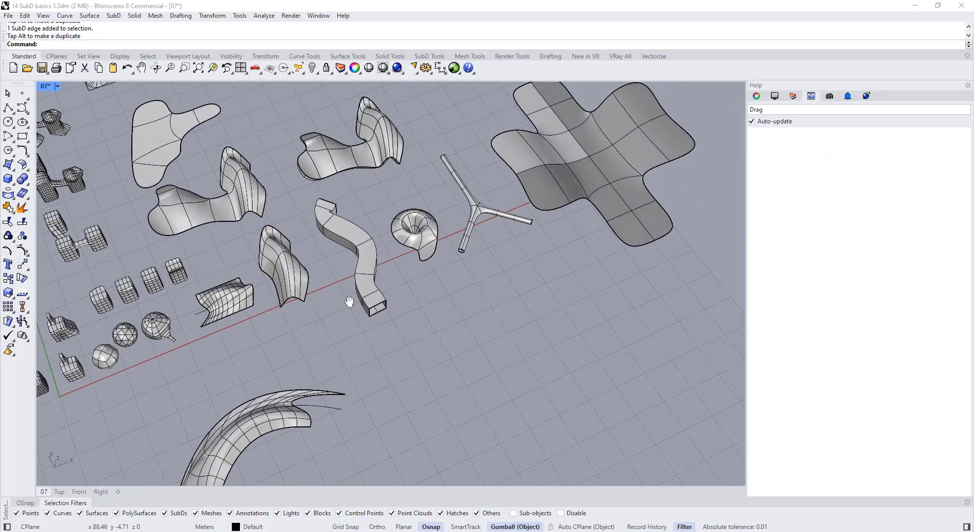
shift+right_drag(349, 301, 484, 319)
right_drag(484, 320, 513, 269)
right_drag(451, 330, 507, 330)
shift+right_drag(424, 317, 483, 294)
shift+right_drag(174, 289, 339, 319)
scroll(339, 319, up, 4)
click(347, 313)
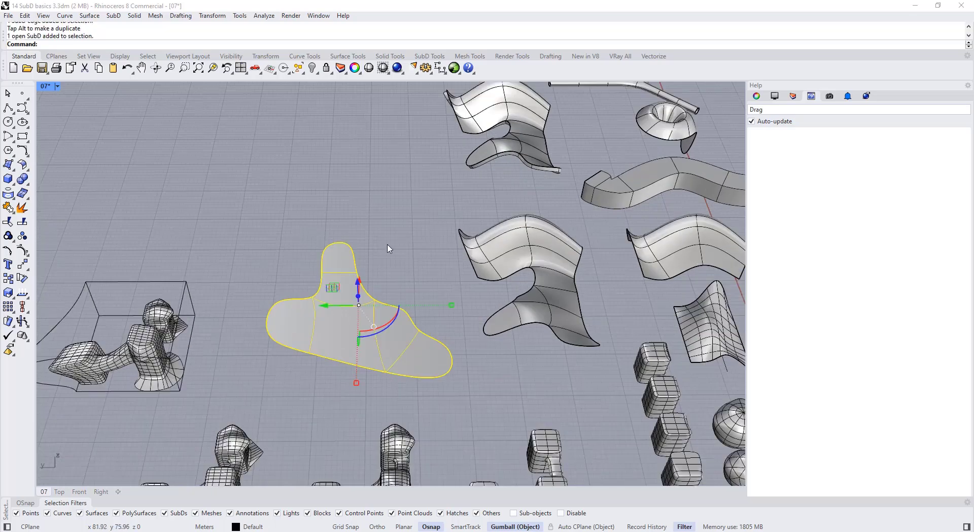
click(387, 248)
right_drag(387, 248, 324, 278)
click(325, 278)
key(Escape)
Create a four-sided surface from corner points beside the flat three-armed SubD, with Ortho on
shift+right_drag(388, 292, 332, 242)
click(359, 300)
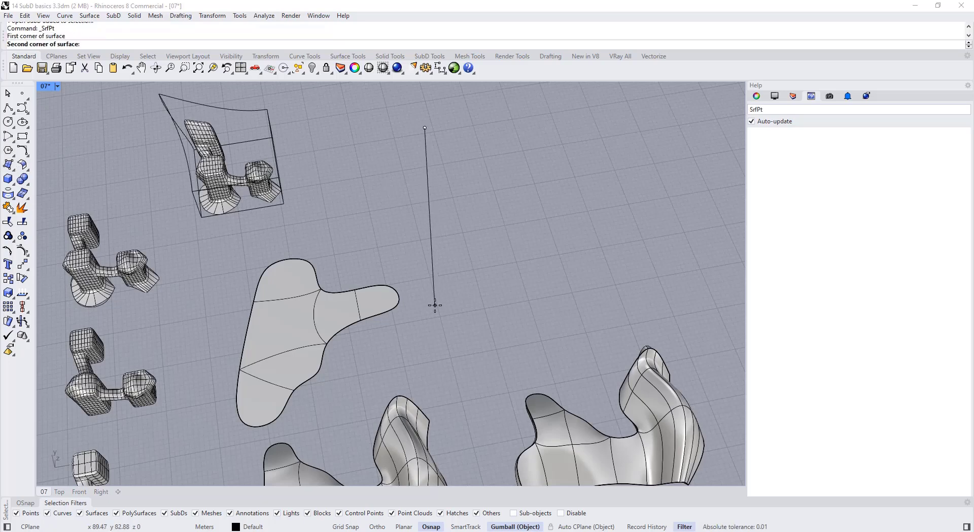
key(F8)
click(477, 299)
click(444, 142)
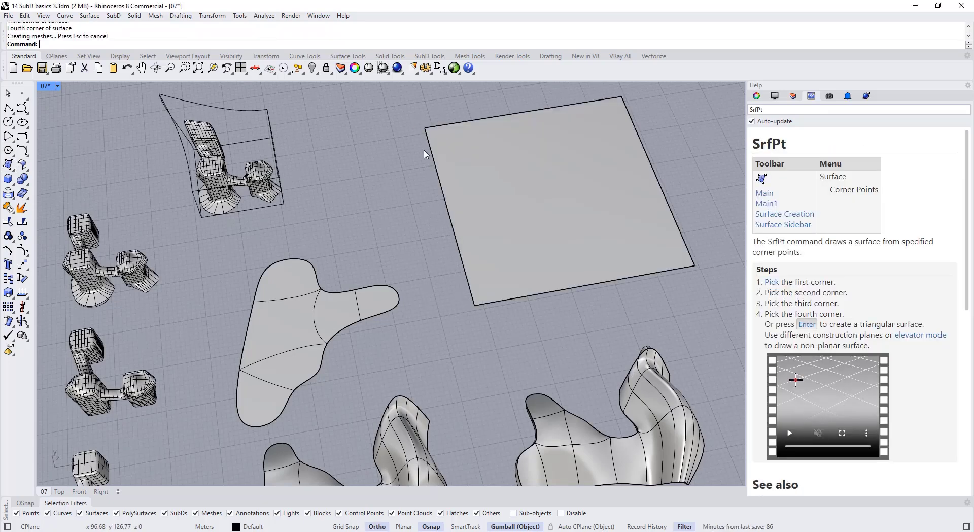
Rebuild the new surface with 5 points and degree 3 in both U and V, deleting the input
click(452, 188)
right_drag(457, 195, 519, 154)
text(Rebuild)
key(Return)
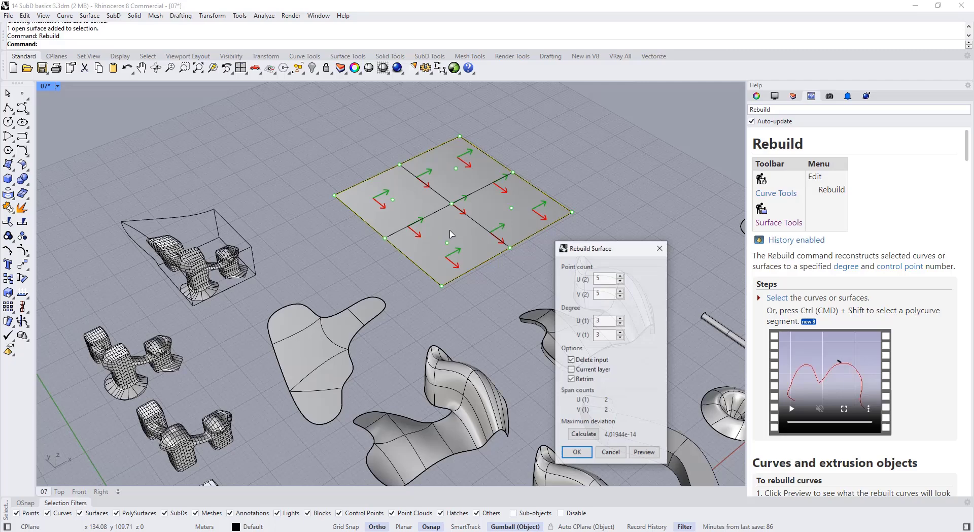
click(577, 454)
Show the rebuilt surface's control points and raise the four points around its far corner
right_drag(563, 406, 345, 164)
key(F10)
scroll(299, 158, up, 3)
drag(250, 157, 342, 238)
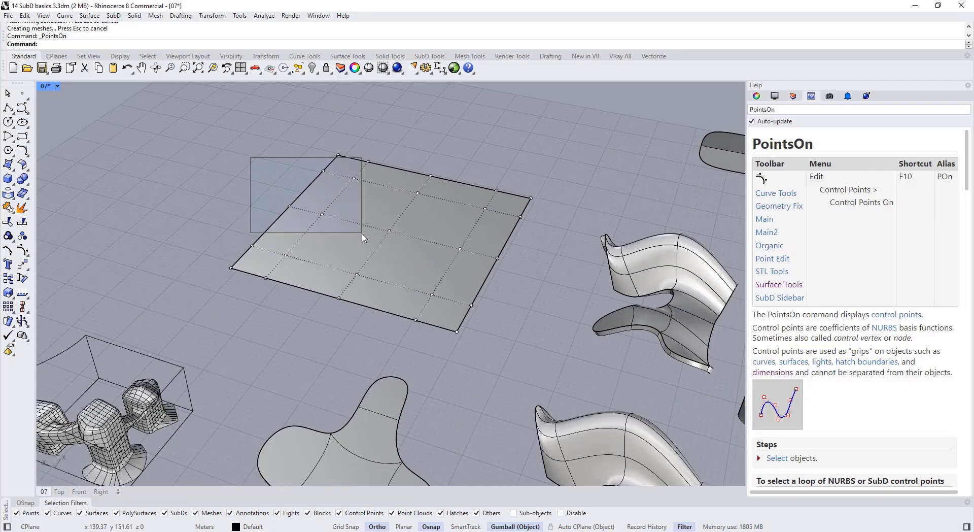
drag(320, 167, 316, 93)
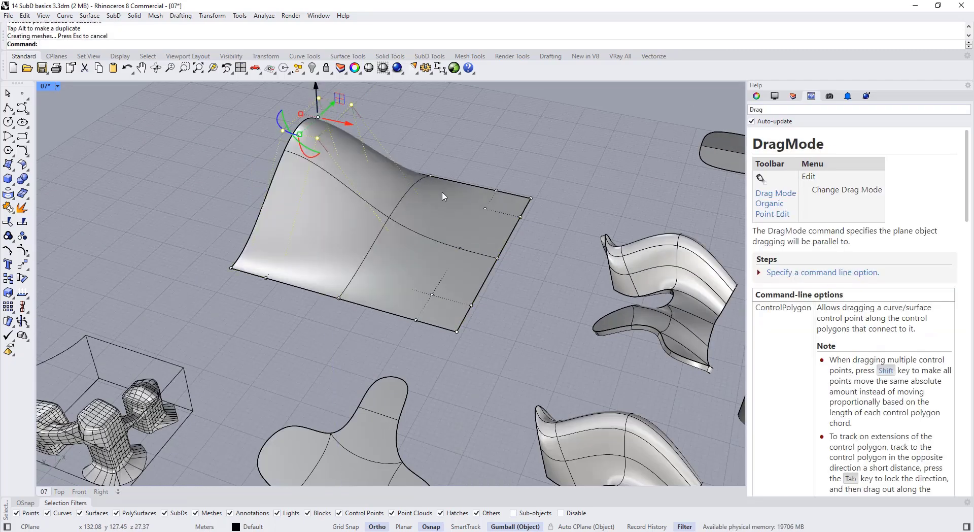
Raise the control points around the neighbouring corner of the surface and turn the points off
key(F10)
right_drag(474, 169, 462, 201)
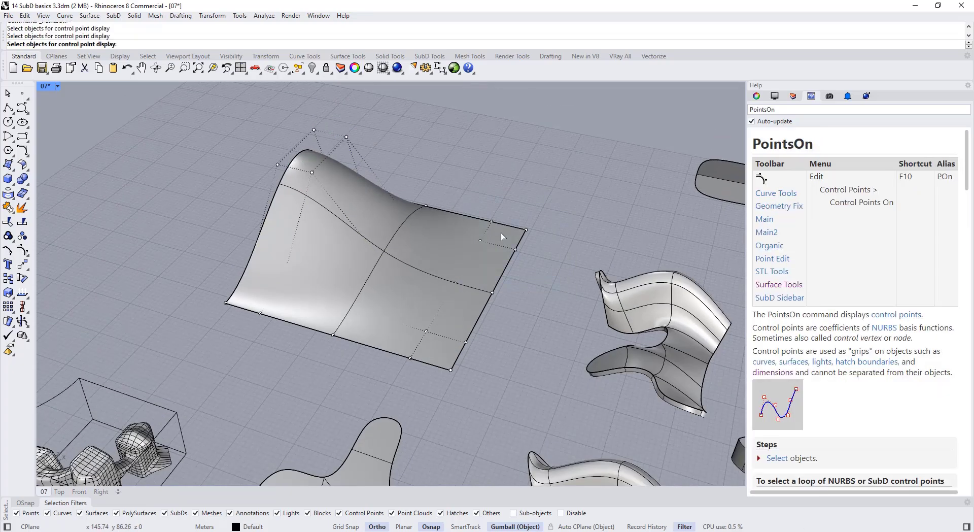
drag(507, 209, 511, 143)
key(Escape)
key(Escape)
Draw a three-point rectangular plane enclosing the flat three-armed SubD
scroll(548, 152, down, 4)
right_drag(548, 152, 398, 350)
scroll(400, 328, up, 4)
click(10, 168)
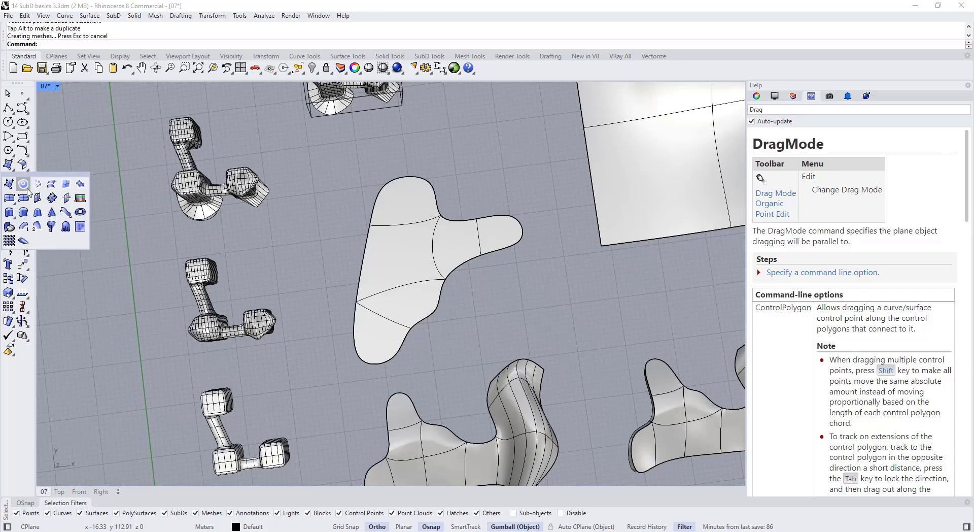
click(23, 185)
click(343, 377)
click(560, 349)
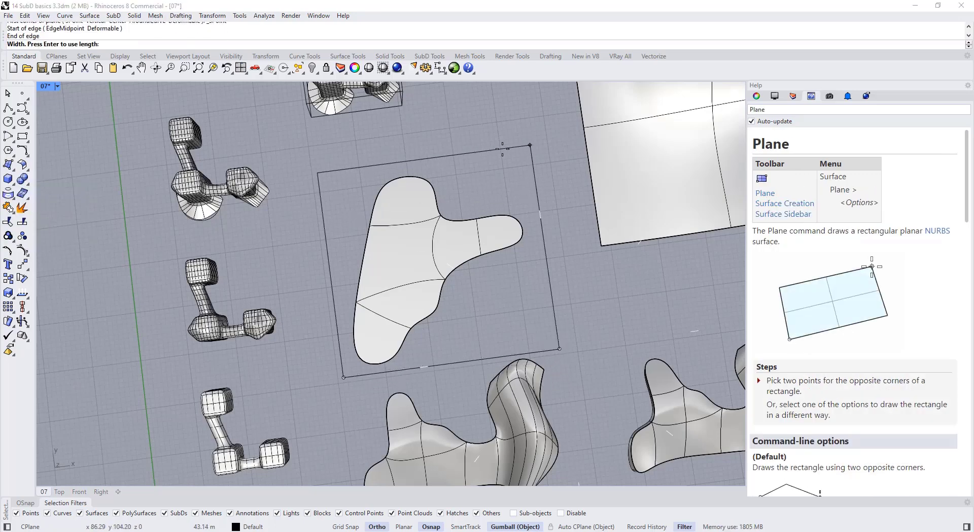
click(525, 199)
Flow the flat three-armed SubD from the rectangular plane onto the wavy surface with Flow along Surface
right_drag(491, 206, 480, 239)
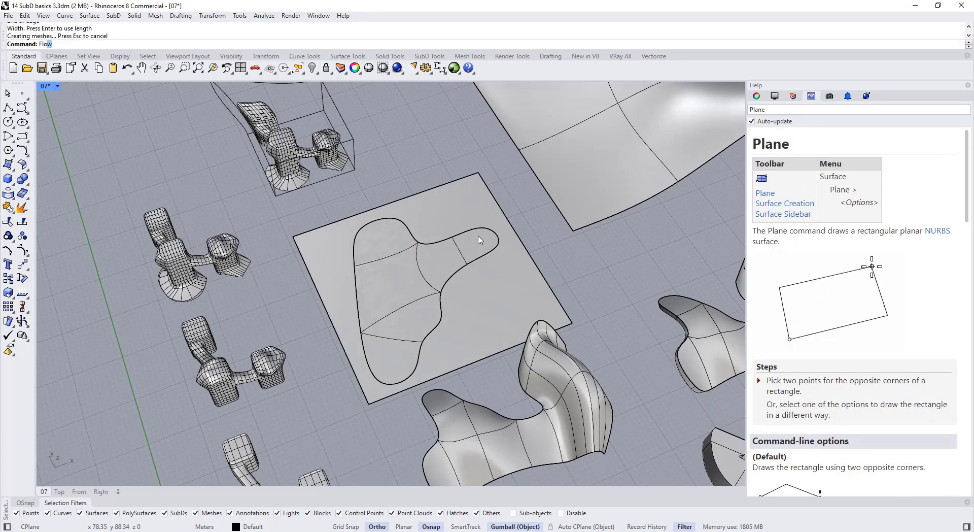
click(18, 303)
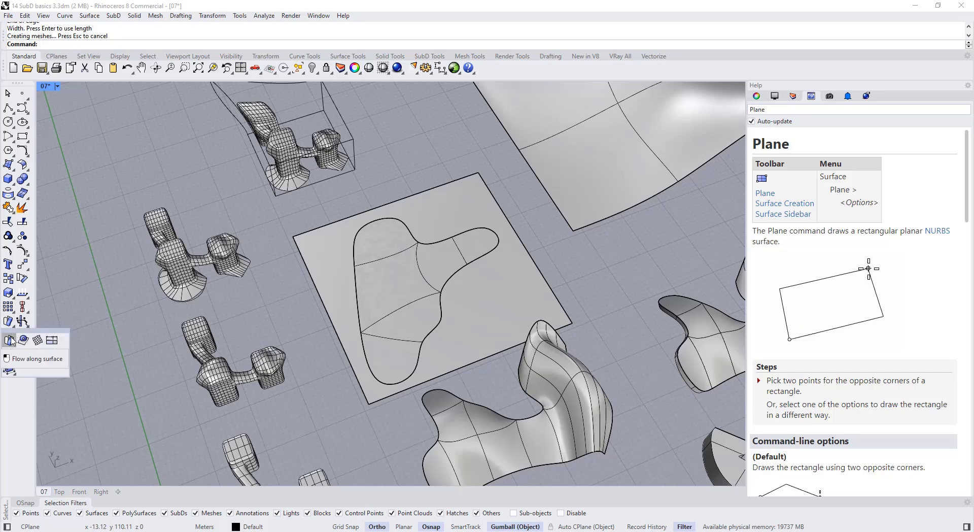
click(10, 340)
click(416, 259)
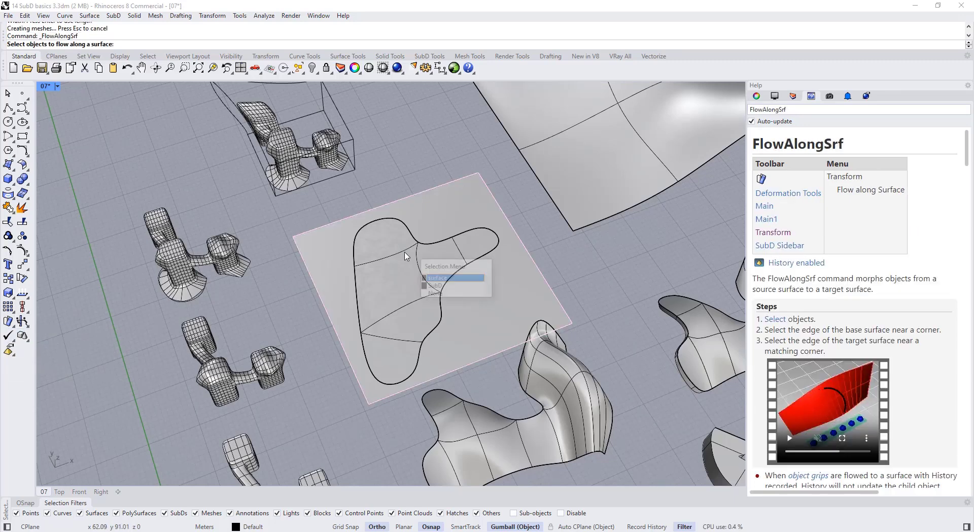
click(434, 289)
click(438, 213)
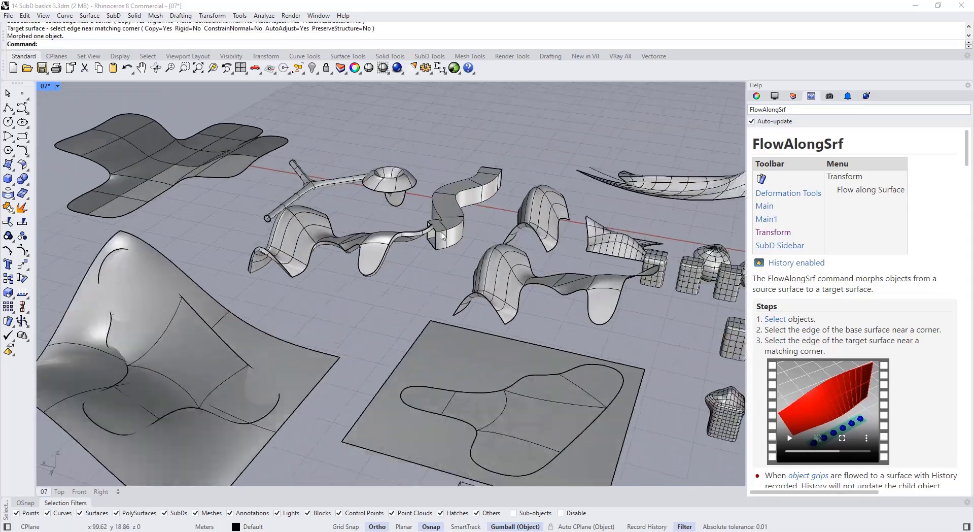
Hide the wavy target surface so that the flowed SubD stands alone
right_drag(442, 231, 519, 359)
scroll(519, 359, up, 3)
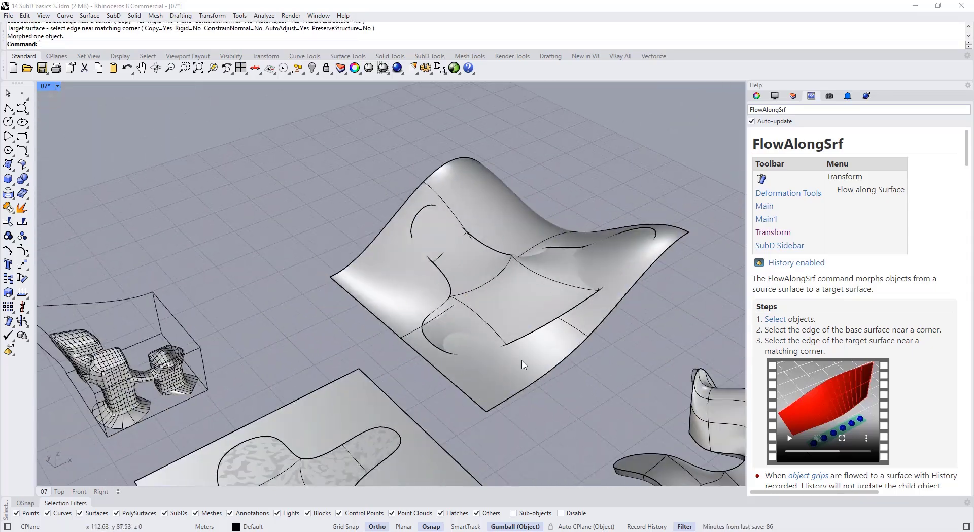
click(519, 359)
key(ctrl+h)
scroll(441, 300, down, 3)
right_drag(659, 355, 558, 357)
click(513, 303)
click(517, 271)
right_drag(517, 272, 491, 302)
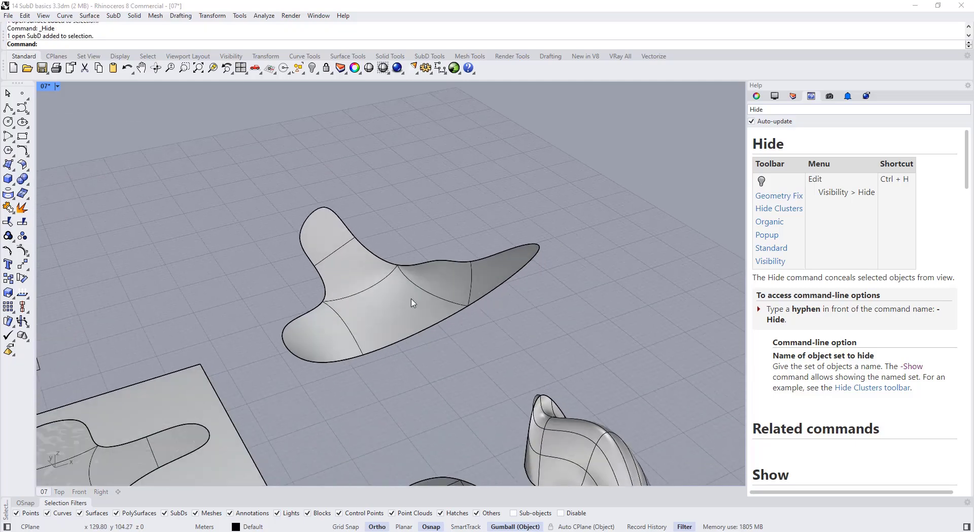
Compare the flowed SubD in flat and smooth display and inspect its arm-tip vertices
key(Tab)
right_drag(406, 278, 550, 304)
ctrl+shift+click(410, 257)
key(Escape)
key(Tab)
scroll(494, 308, down, 3)
ctrl+shift+click(558, 290)
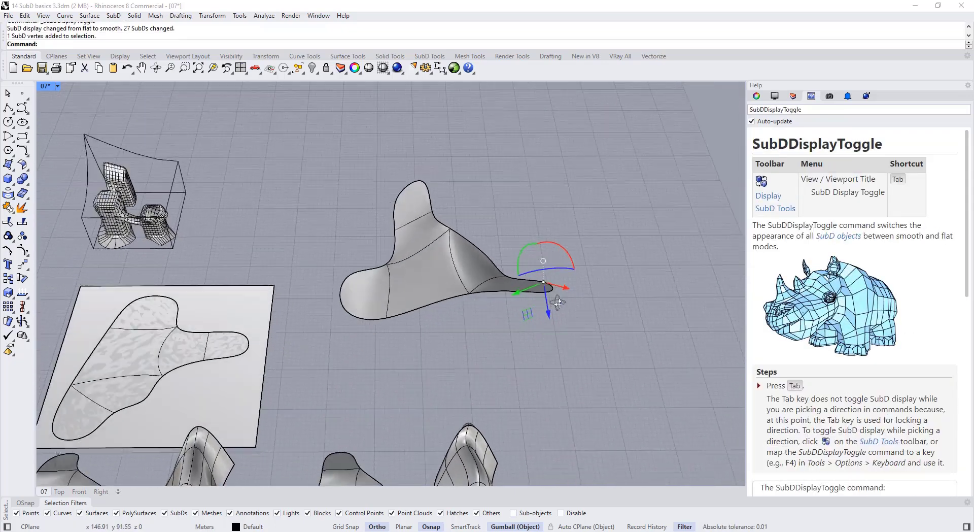
key(Tab)
scroll(529, 282, up, 3)
key(Escape)
Move the end edge of the flowed SubD's narrow arm slightly downward in smooth display
key(Tab)
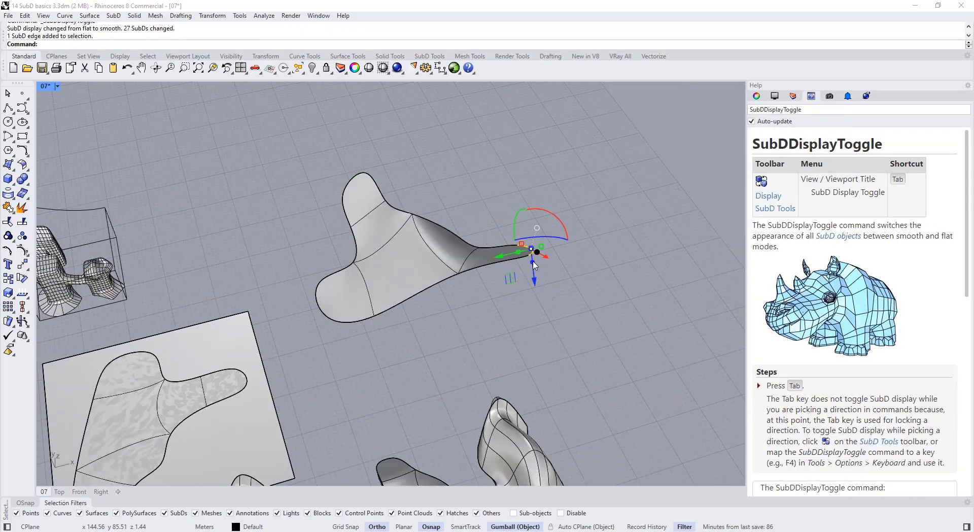
drag(533, 265, 534, 280)
click(552, 321)
Crease the two corner vertices at the tip of each of the flowed SubD's three arms
key(Tab)
ctrl+shift+click(514, 251)
right_drag(514, 251, 532, 221)
ctrl+shift+click(518, 231)
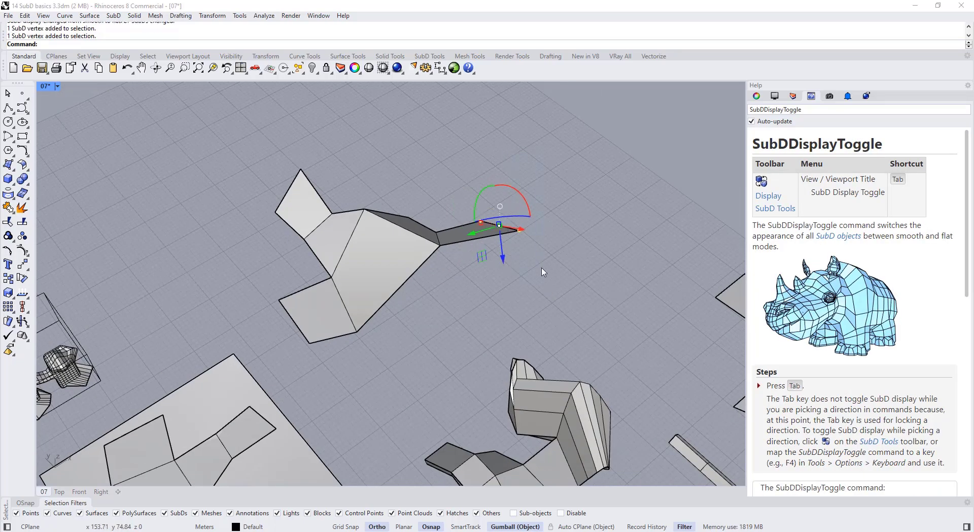
ctrl+shift+click(275, 212)
right_drag(354, 312, 361, 332)
key(Tab)
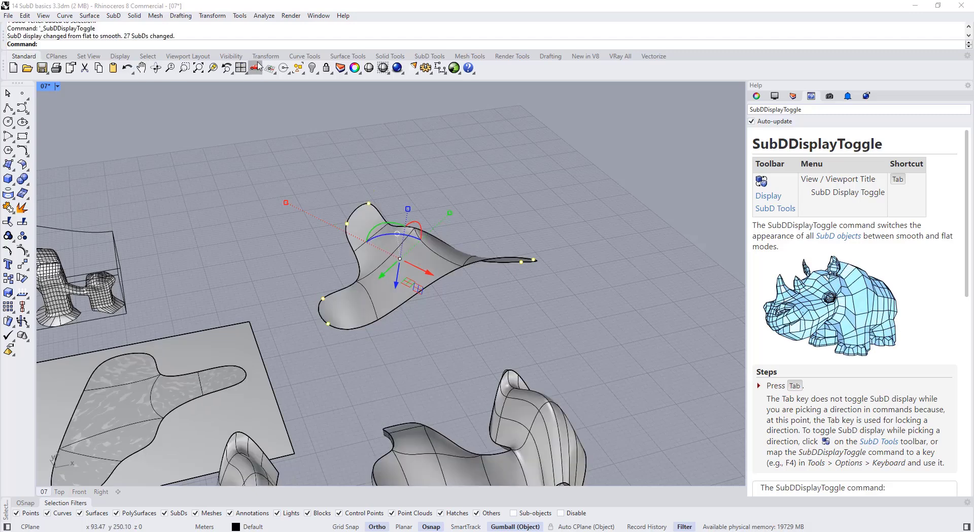
click(304, 56)
click(429, 56)
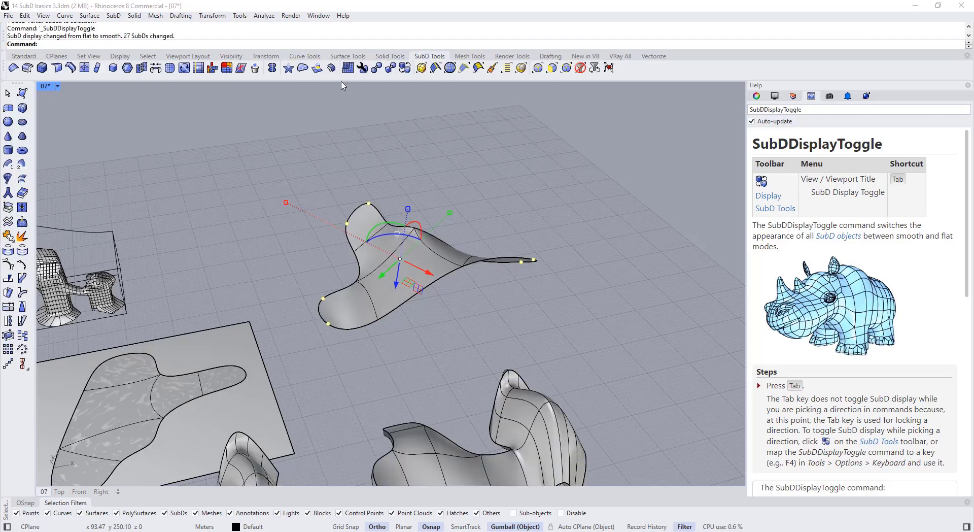
click(59, 71)
key(Tab)
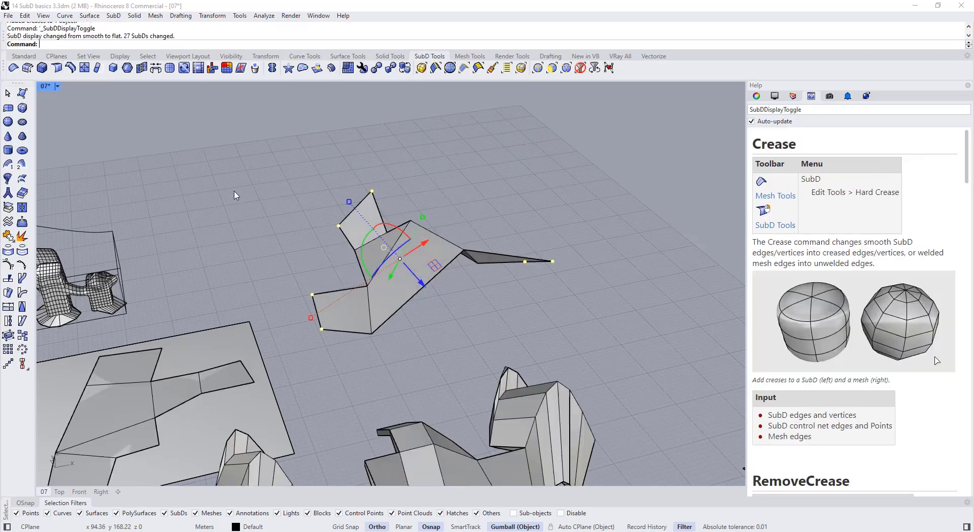
key(Tab)
click(250, 224)
Review the whole layout of models and the creased three-armed SubD
right_drag(250, 224, 281, 172)
scroll(389, 240, down, 5)
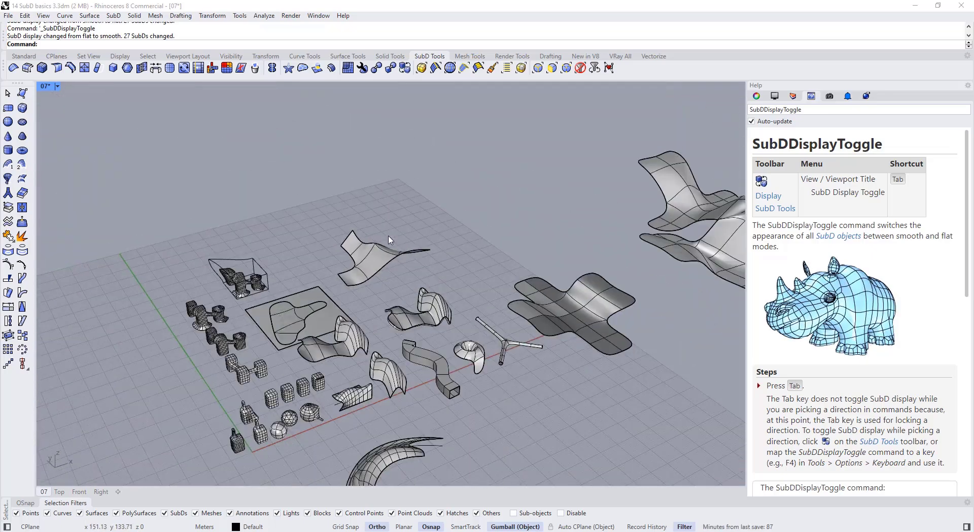
scroll(389, 240, down, 5)
scroll(389, 240, up, 5)
right_drag(389, 240, 411, 261)
scroll(406, 244, up, 3)
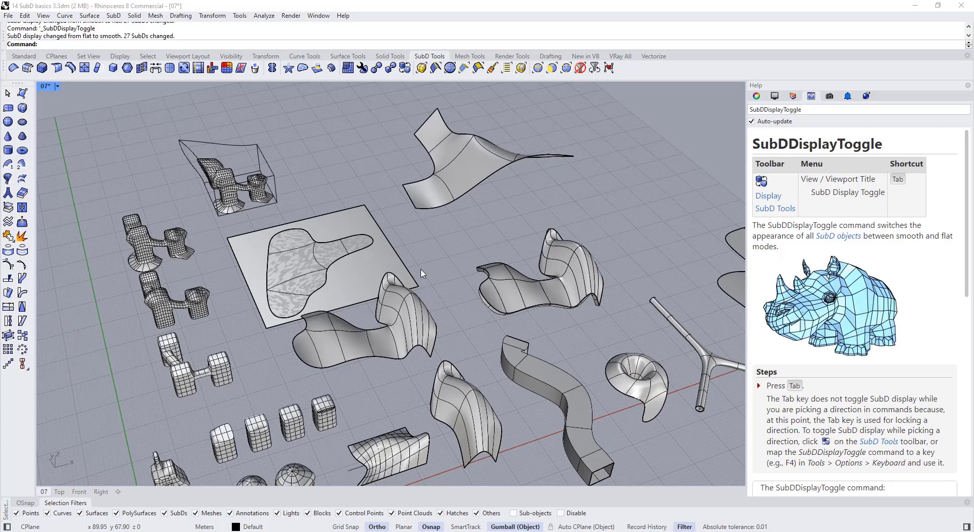
scroll(421, 274, down, 4)
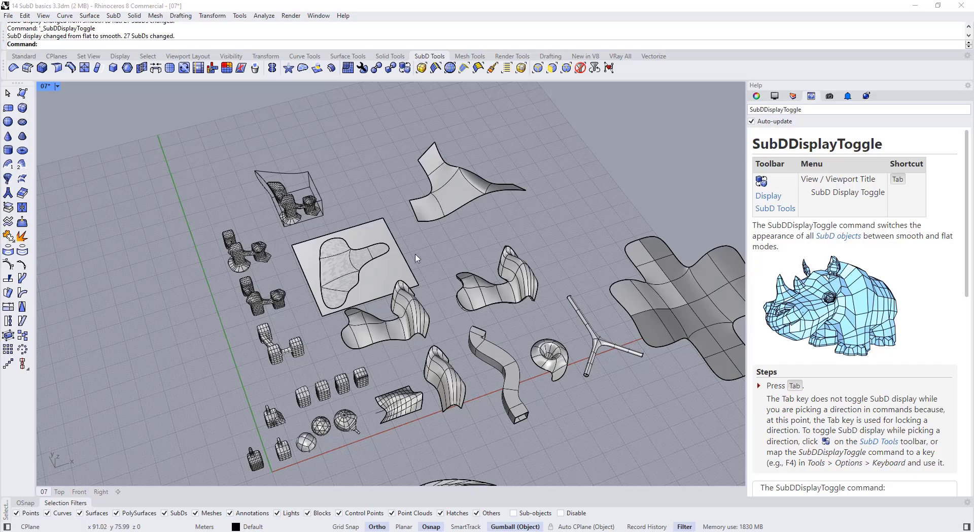
shift+right_drag(432, 250, 450, 235)
scroll(448, 243, down, 8)
scroll(454, 230, up, 18)
scroll(450, 235, down, 6)
scroll(441, 246, down, 6)
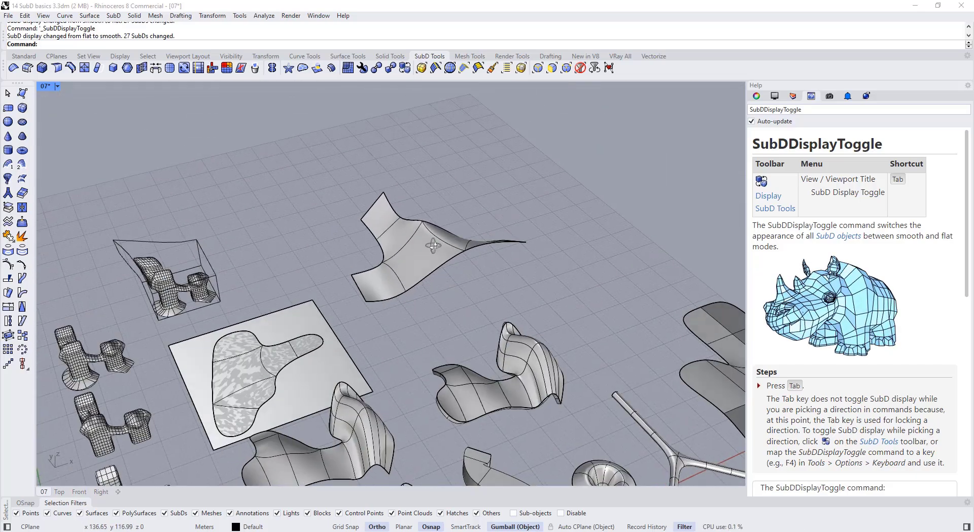
scroll(416, 223, up, 5)
scroll(423, 228, down, 6)
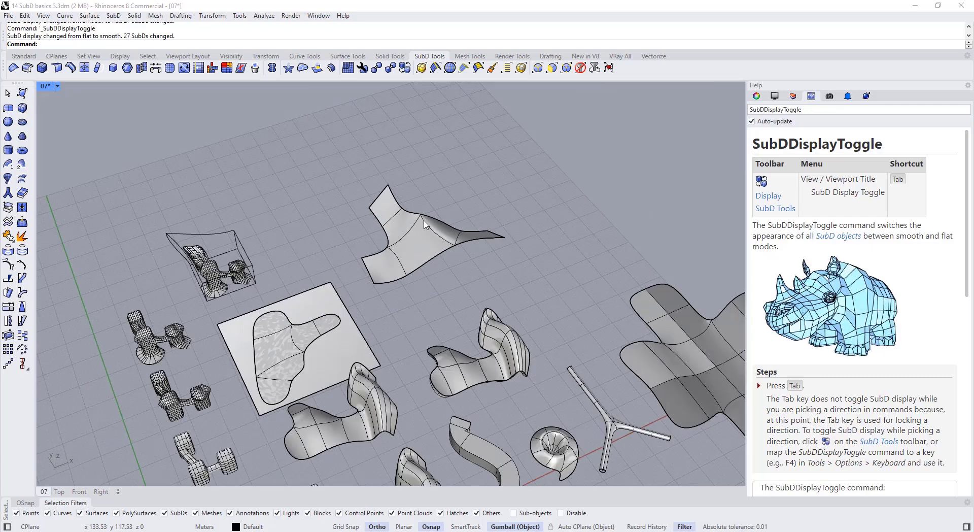
Convert the creased three-armed SubD to NURBS with ToNURBS, keeping the original by leaving DeleteInputObjects set to No
right_drag(426, 266, 419, 239)
scroll(414, 266, up, 7)
click(415, 266)
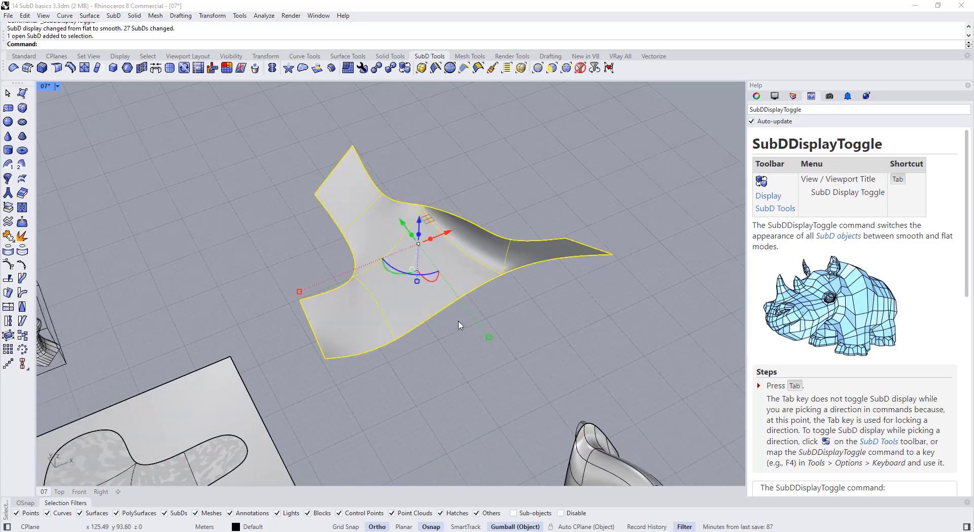
scroll(441, 271, down, 4)
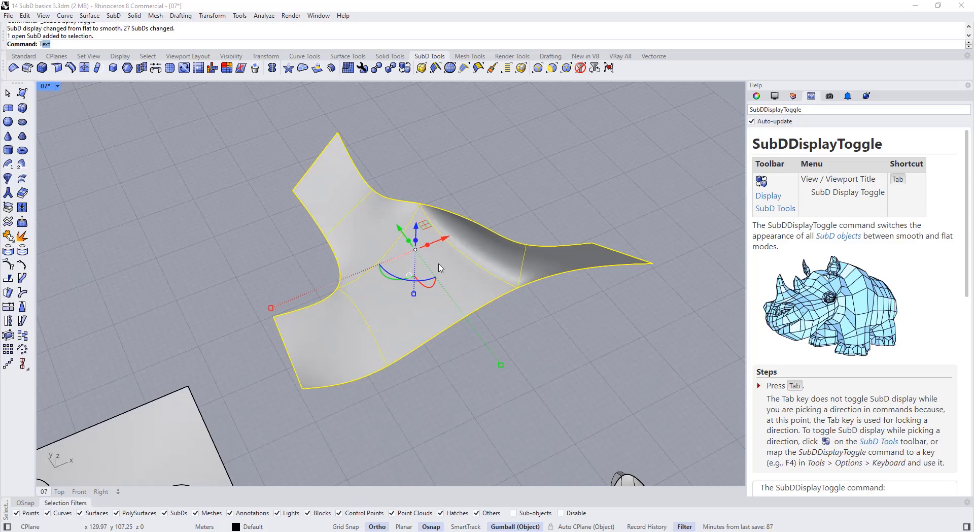
text(tonurbs)
key(Return)
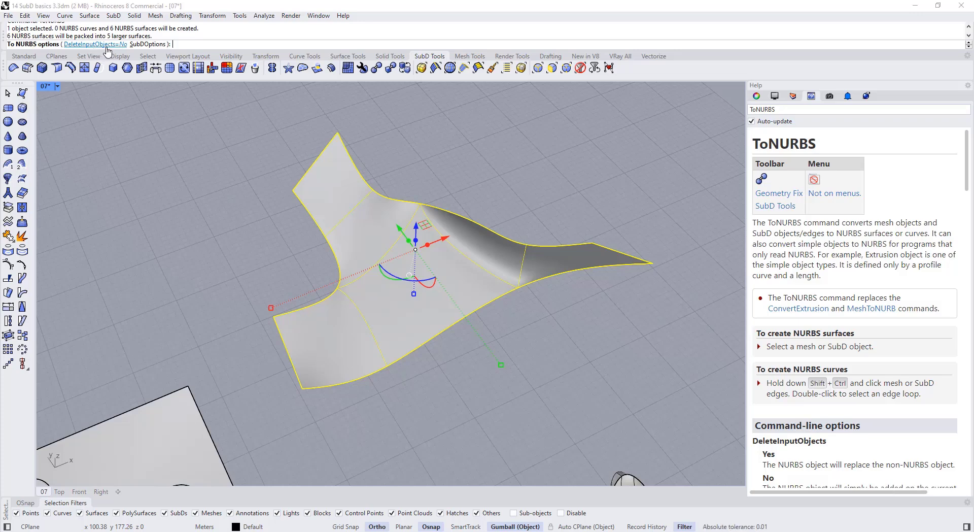
right_drag(340, 221, 417, 232)
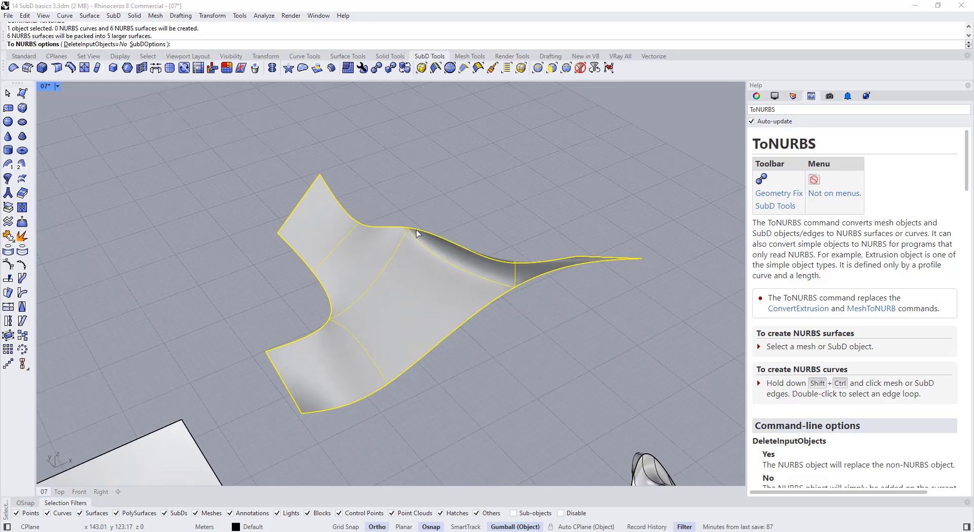
click(111, 45)
click(111, 45)
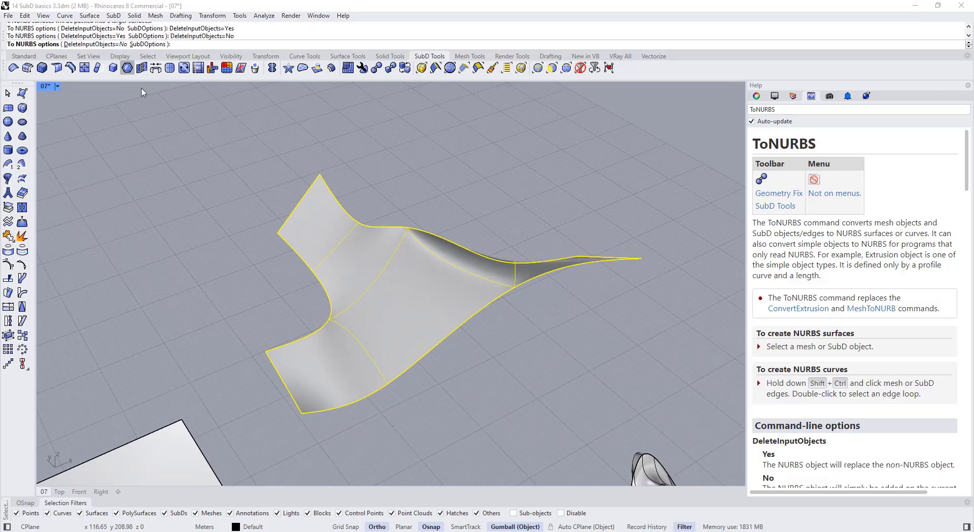
scroll(391, 250, down, 3)
key(Return)
Move the converted NURBS polysurface away from the original three-armed SubD and compare the two shapes side by side
click(394, 278)
scroll(394, 279, down, 2)
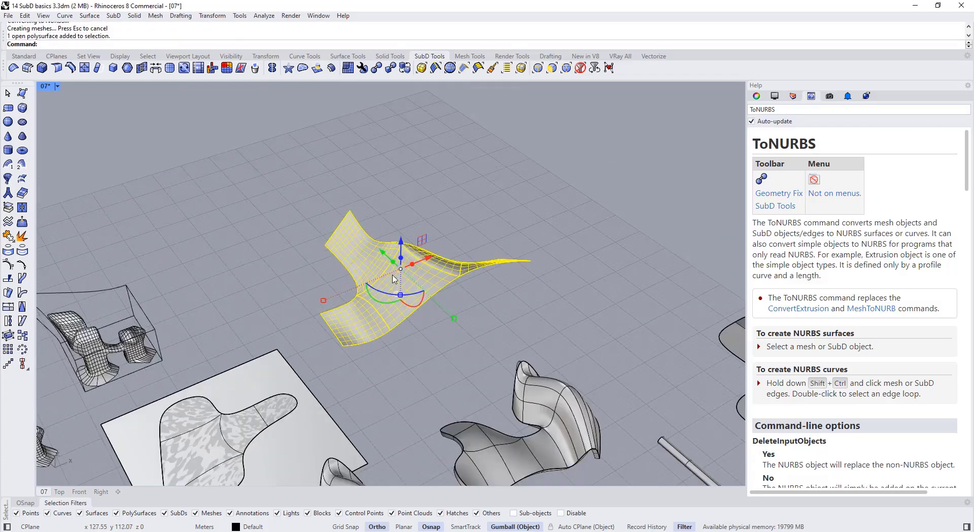
right_drag(393, 279, 378, 341)
drag(374, 295, 245, 190)
click(343, 239)
click(297, 223)
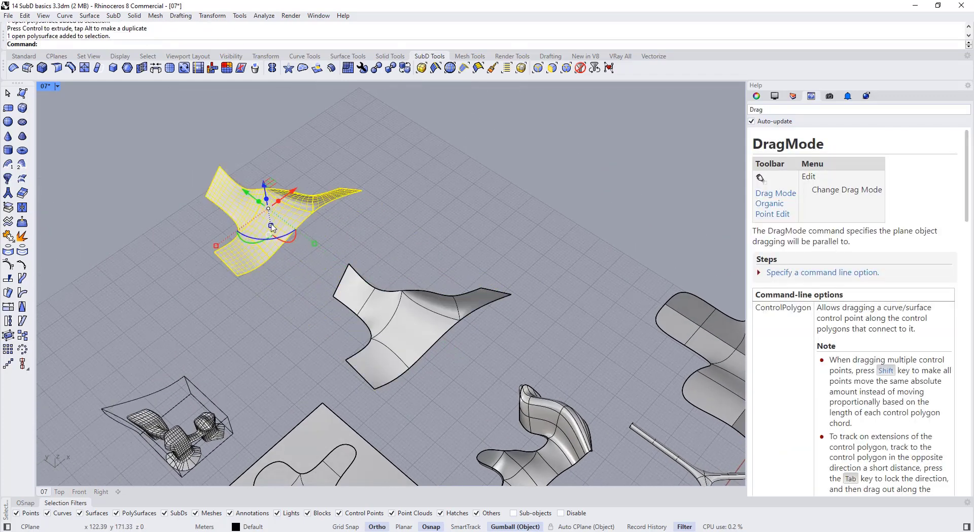
click(338, 242)
scroll(238, 207, up, 4)
right_drag(248, 211, 217, 196)
scroll(213, 165, up, 1)
scroll(339, 240, down, 6)
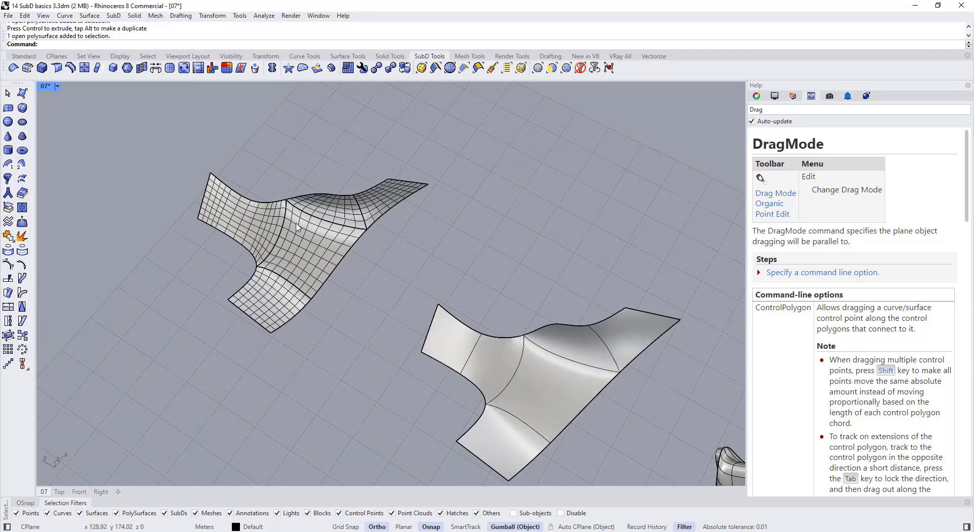
scroll(349, 256, down, 3)
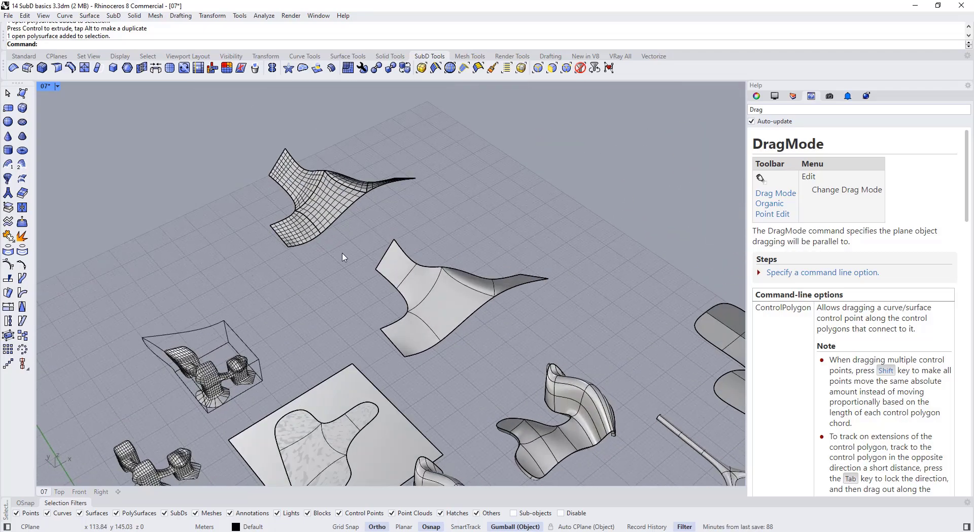
Examine the overlapping closed and open SubDs of the thickened curved model, and review the surrounding layout and bridged block models
scroll(495, 326, up, 6)
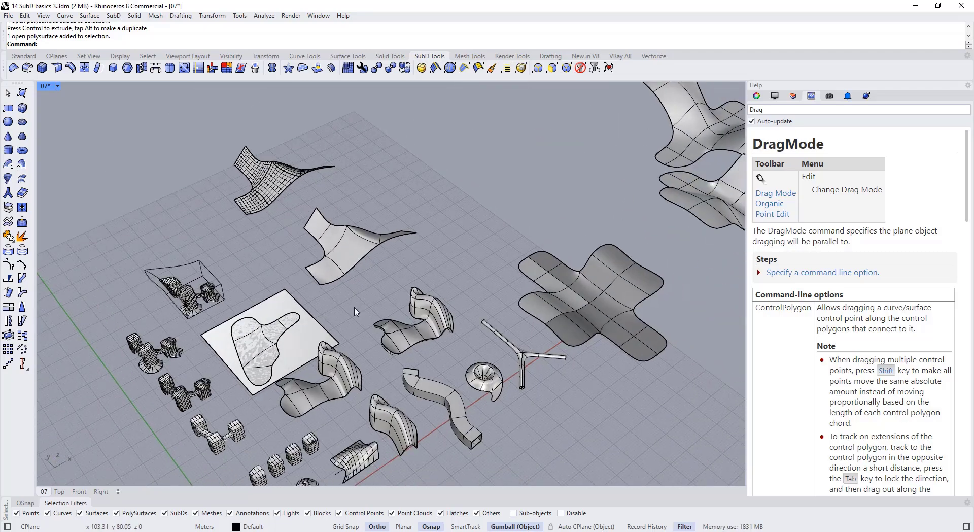
click(499, 317)
key(Escape)
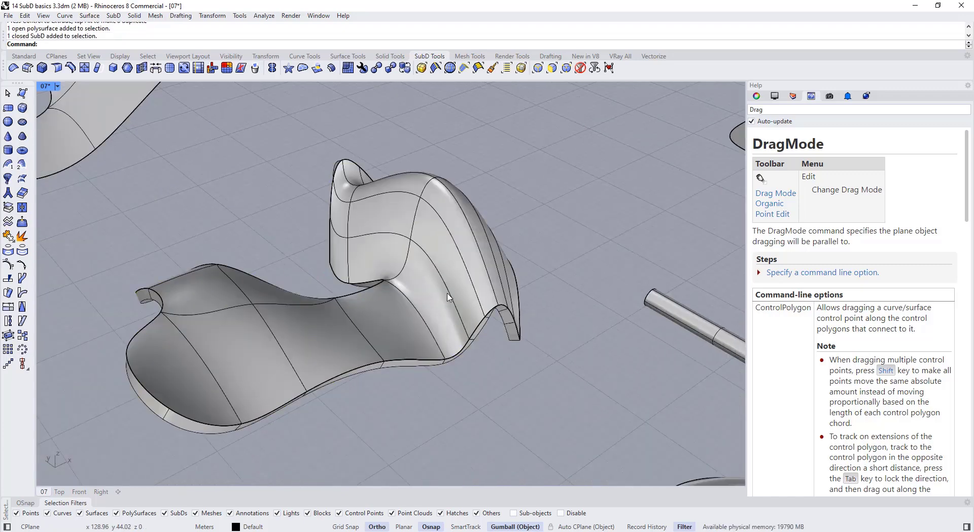
click(447, 293)
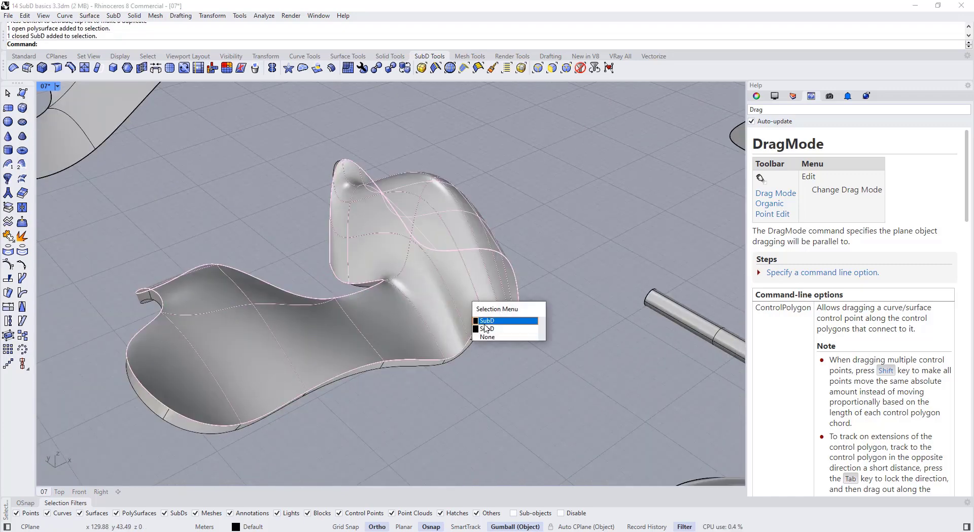
click(476, 328)
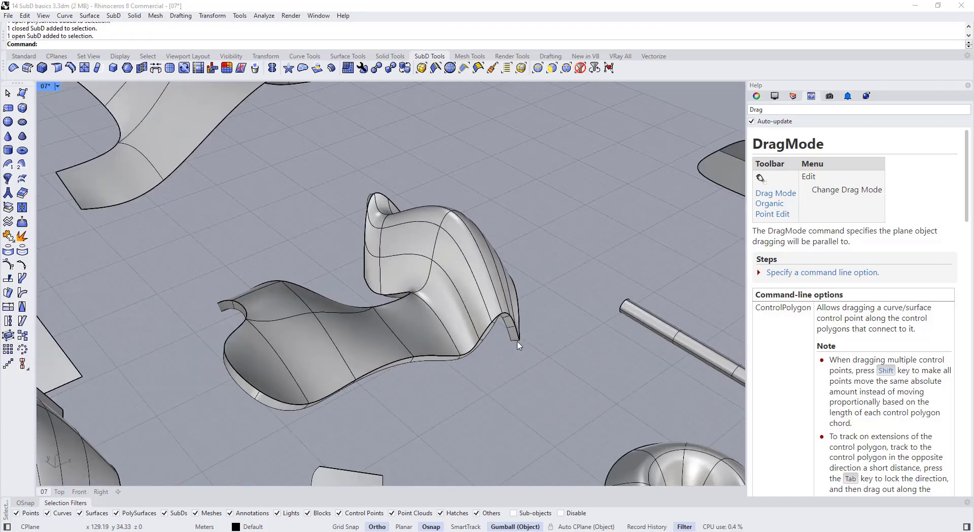
scroll(518, 345, down, 8)
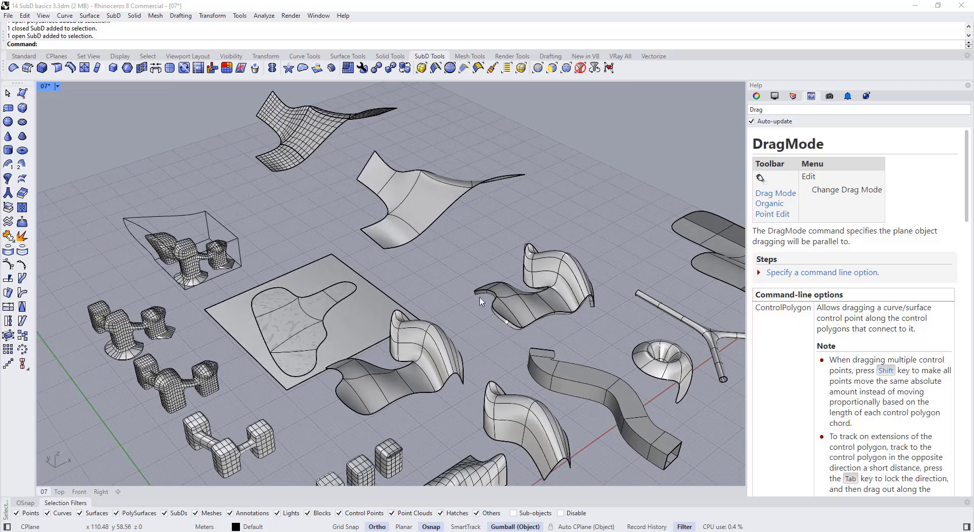
scroll(199, 317, up, 5)
scroll(310, 271, down, 2)
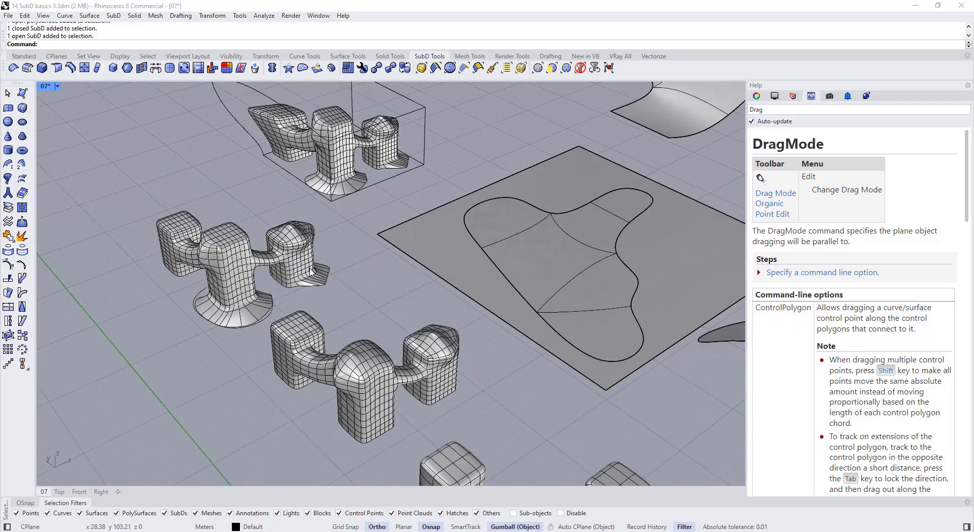